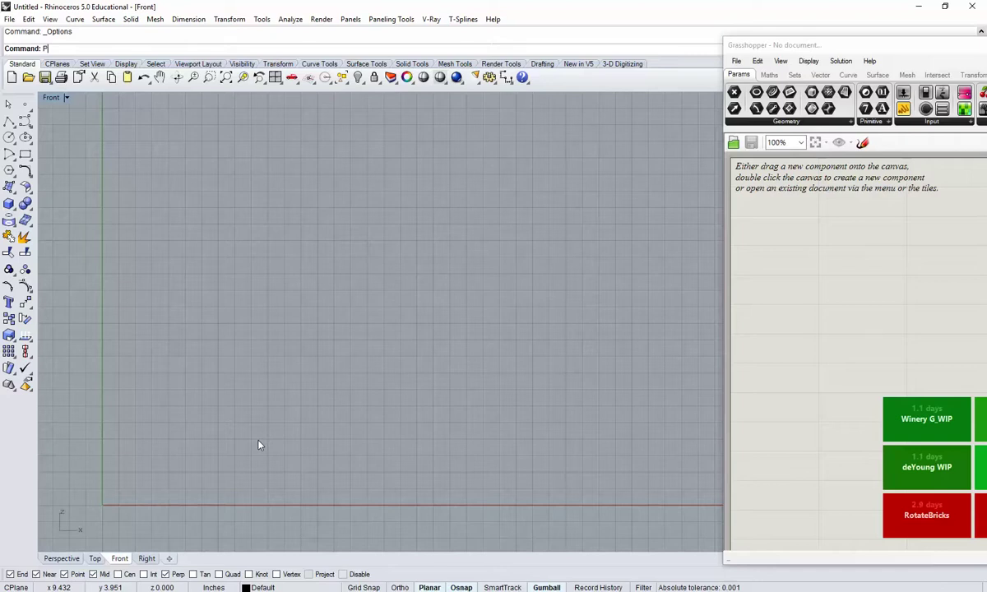
- Start a PictureFrame and load the Untitled-1 image from the Desktop
{"action": "type", "text": "ictureFrame"}
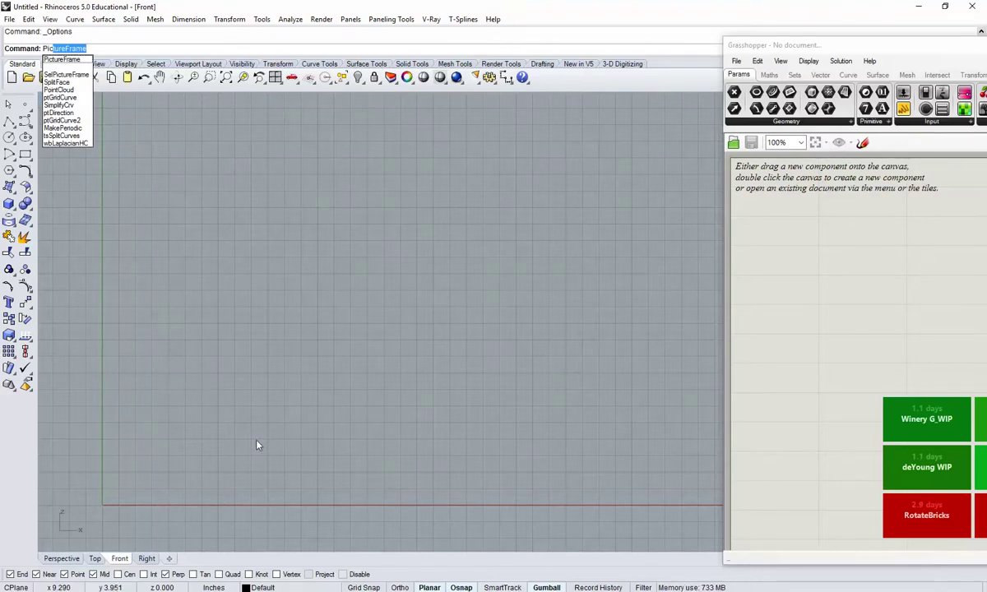
{"action": "key", "text": "Return"}
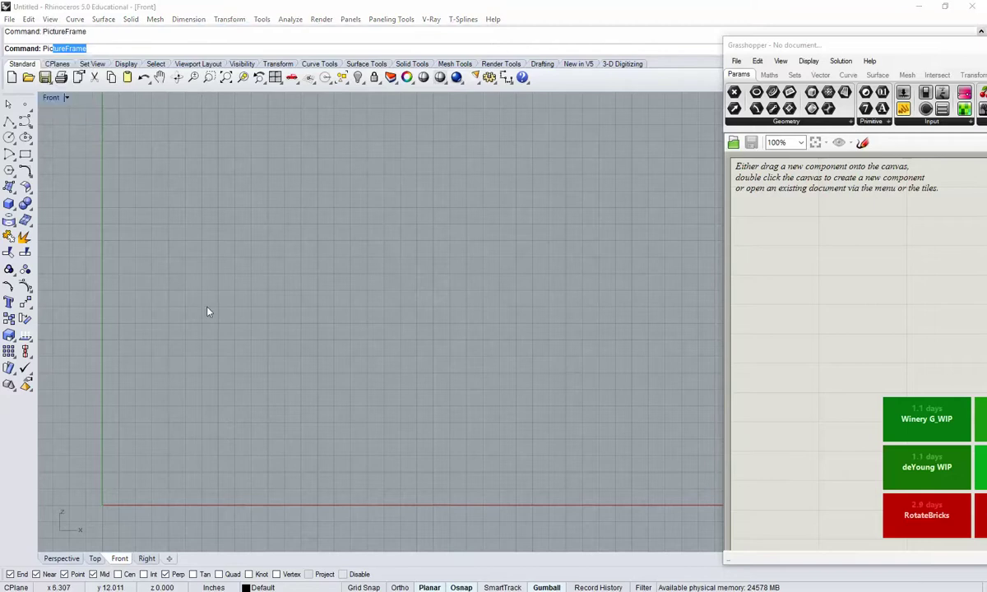
{"action": "scroll", "coordinate": [188, 253], "scroll_direction": "down", "scroll_amount": 1}
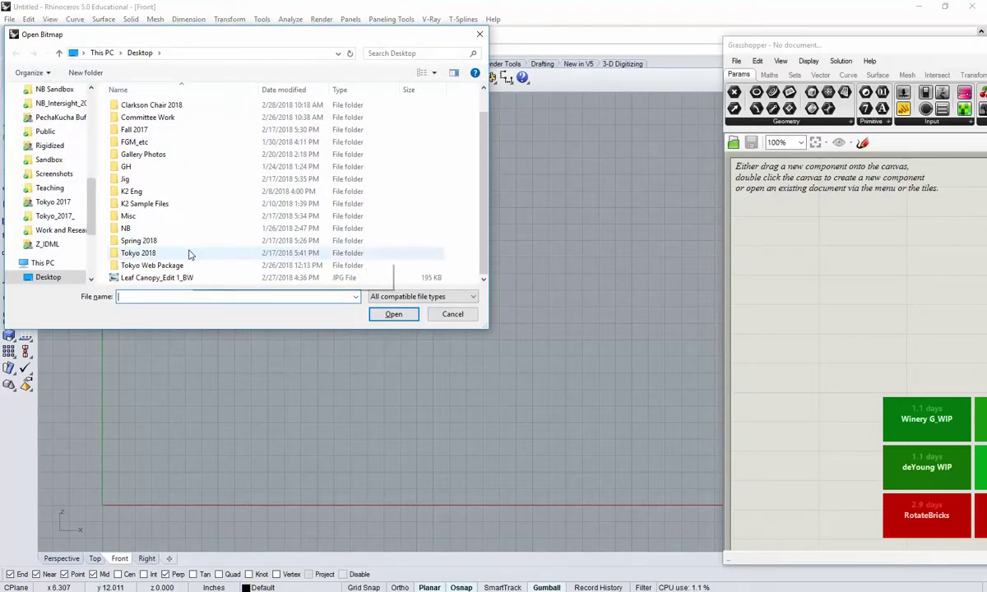
{"action": "scroll", "coordinate": [188, 253], "scroll_direction": "up", "scroll_amount": 1}
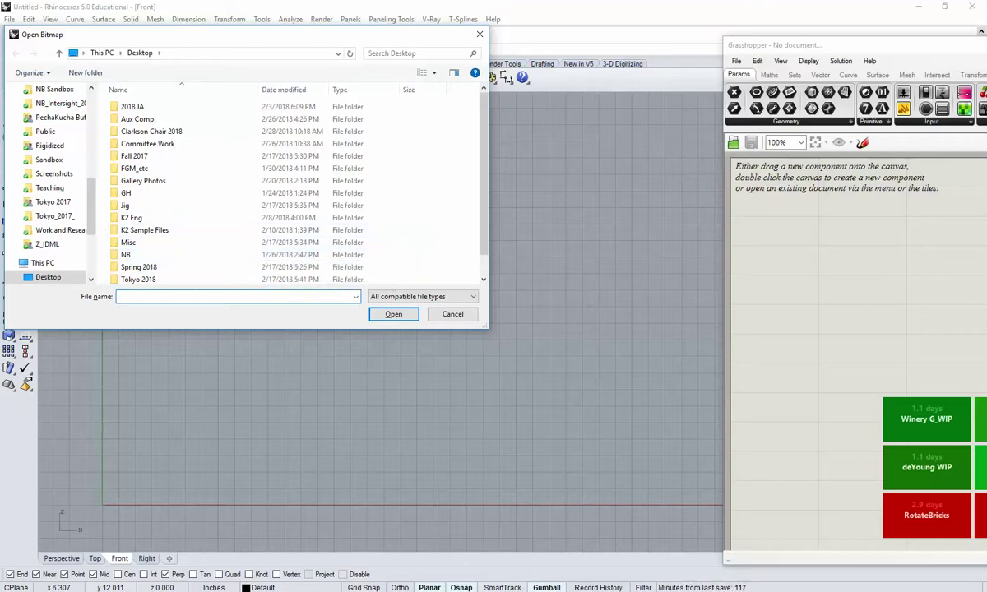
{"action": "scroll", "coordinate": [452, 207], "scroll_direction": "down", "scroll_amount": 1}
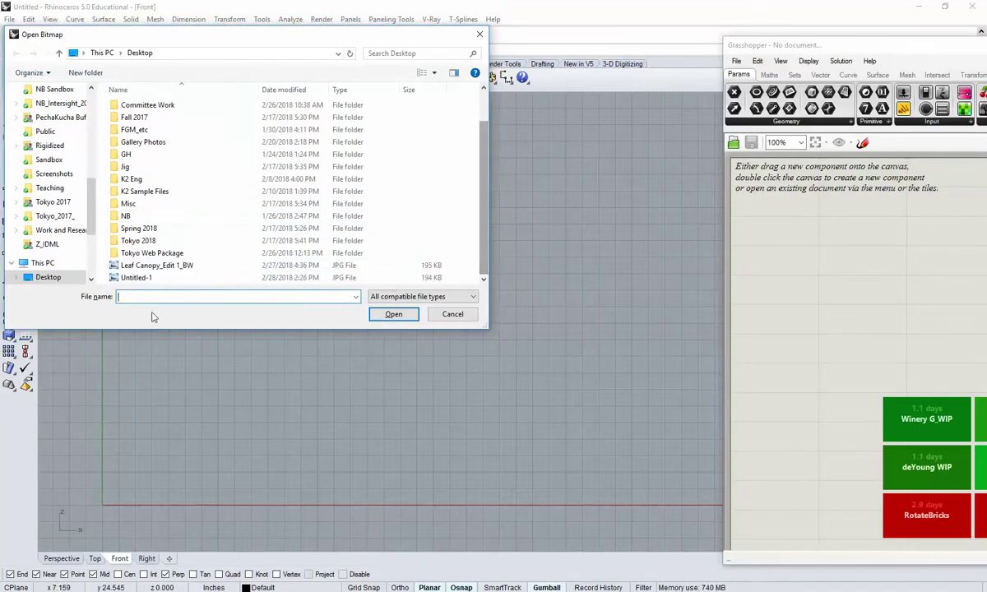
{"action": "left_click", "coordinate": [135, 277]}
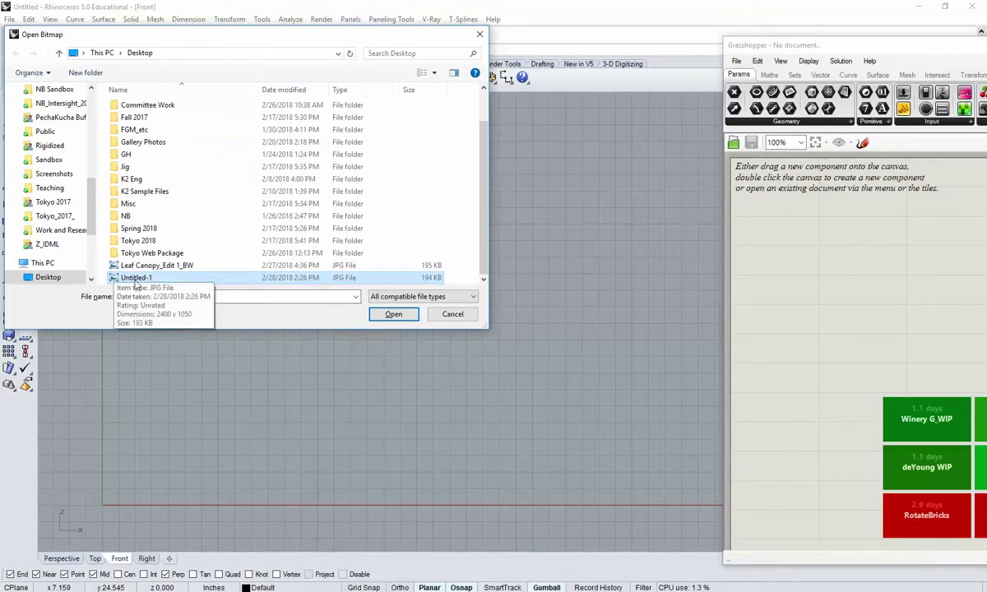
{"action": "left_click", "coordinate": [394, 314]}
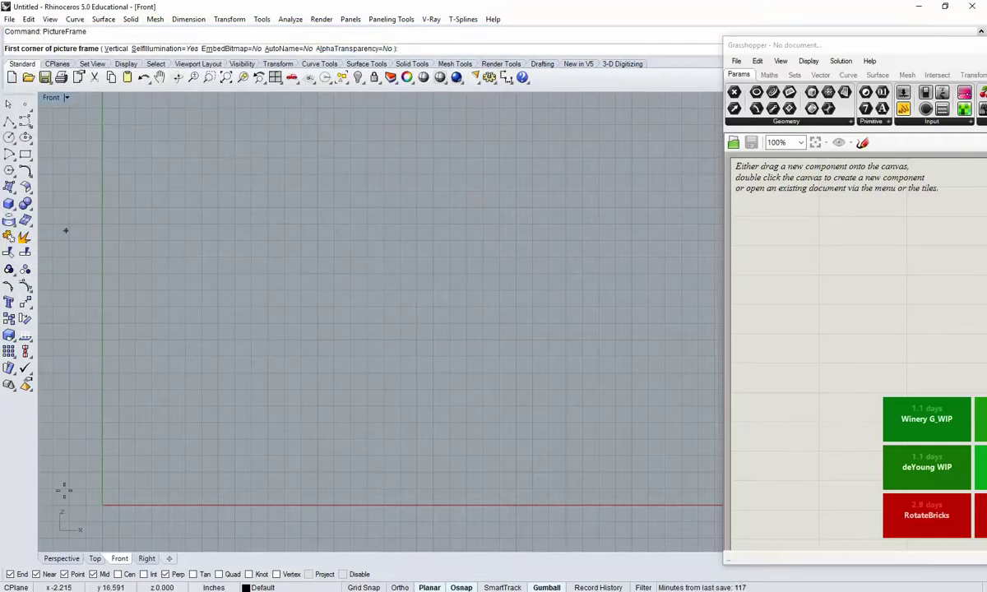
- Place the picture frame horizontally in the Front view, starting just above the origin, about 48 inches long, with Ortho on
{"action": "left_click", "coordinate": [113, 494]}
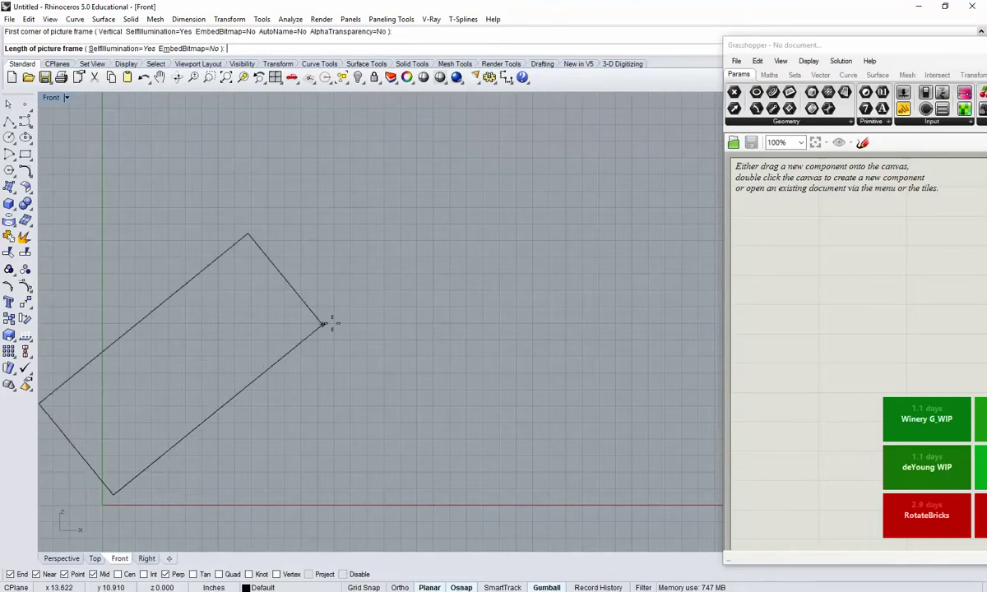
{"action": "scroll", "coordinate": [457, 505], "scroll_direction": "down", "scroll_amount": 4}
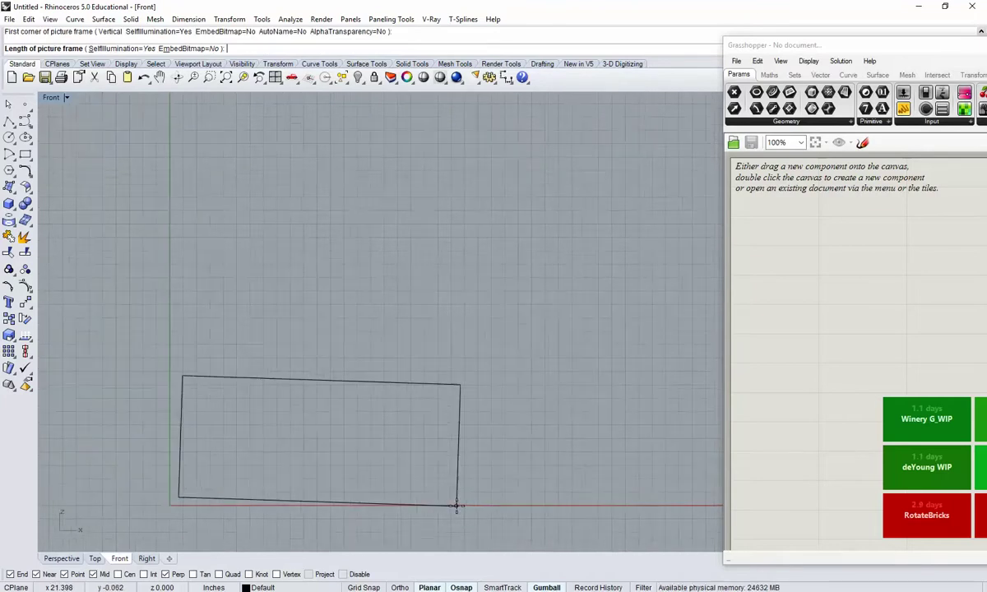
{"action": "right_click_drag", "start_coordinate": [499, 492], "coordinate": [347, 462]}
{"action": "key", "text": "F8"}
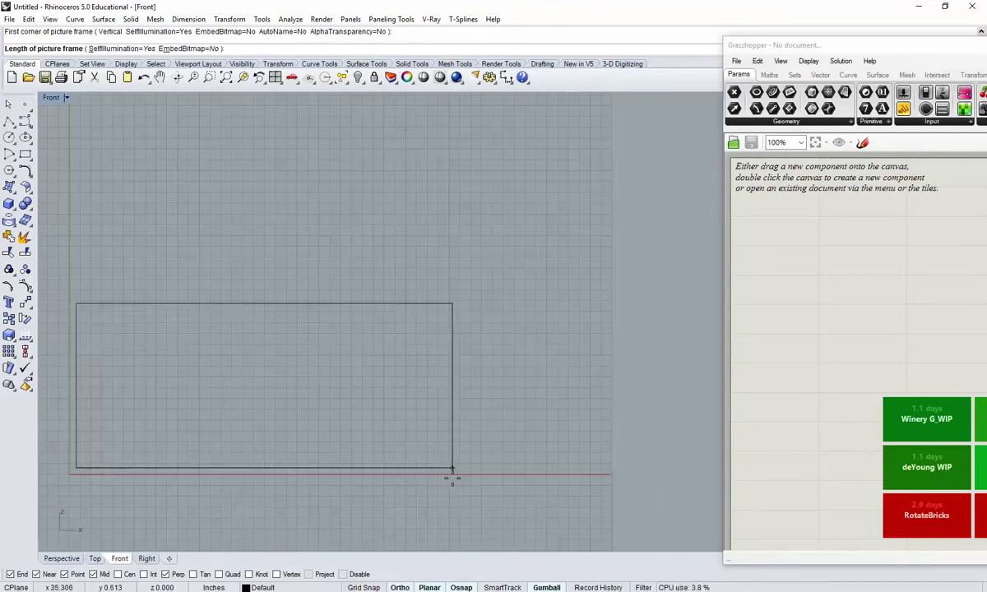
{"action": "right_click_drag", "start_coordinate": [426, 478], "coordinate": [461, 480]}
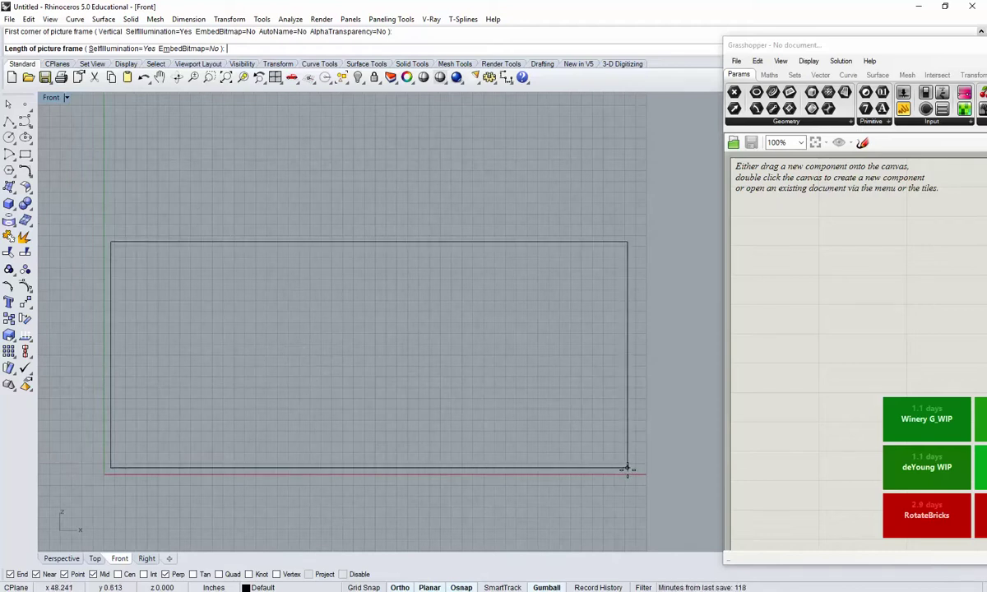
{"action": "left_click", "coordinate": [627, 469]}
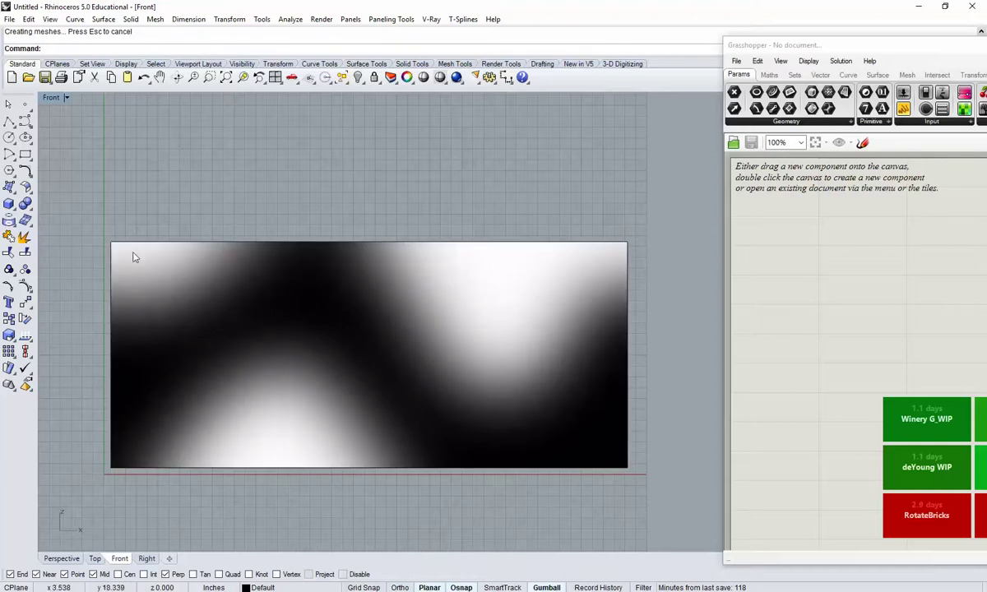
{"action": "right_click_drag", "start_coordinate": [242, 388], "coordinate": [249, 381]}
{"action": "scroll", "coordinate": [261, 380], "scroll_direction": "up", "scroll_amount": 2}
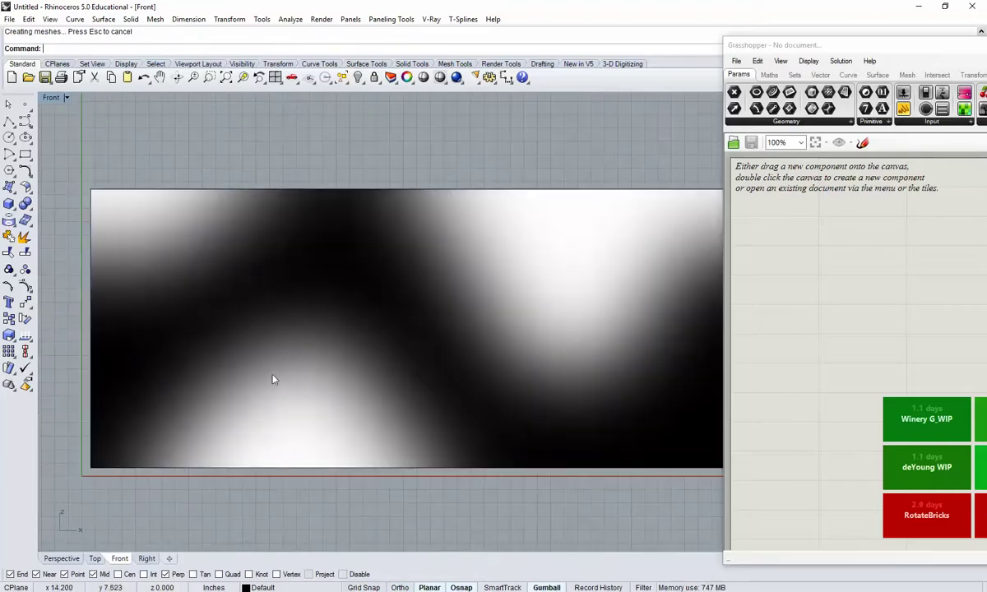
{"action": "right_click_drag", "start_coordinate": [318, 331], "coordinate": [283, 341]}
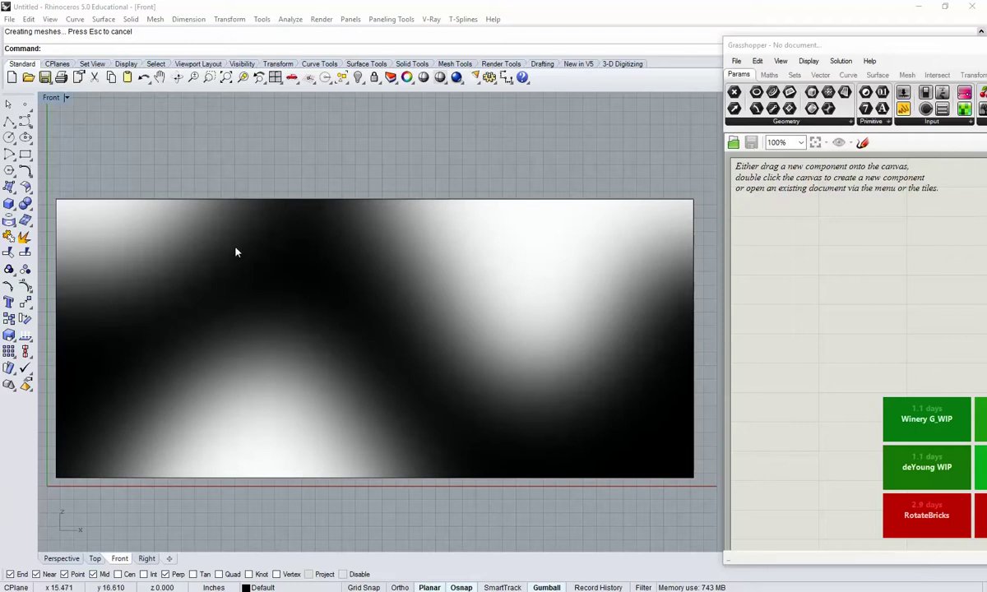
- Arrange the Rhino and Grasshopper windows side by side, each taking about half of the screen
{"action": "left_click_drag", "start_coordinate": [830, 28], "coordinate": [986, 30]}
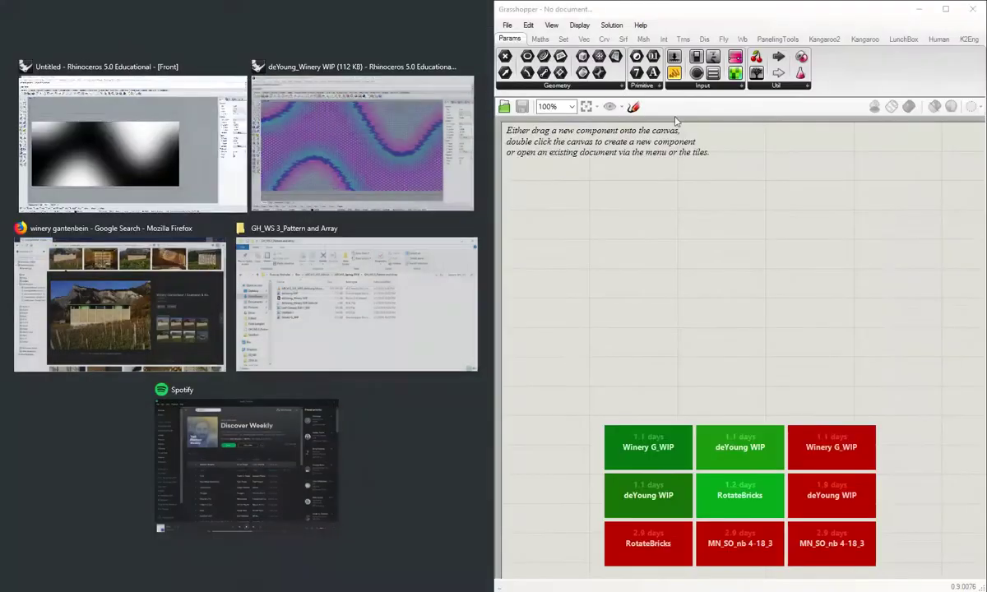
{"action": "left_click", "coordinate": [136, 148]}
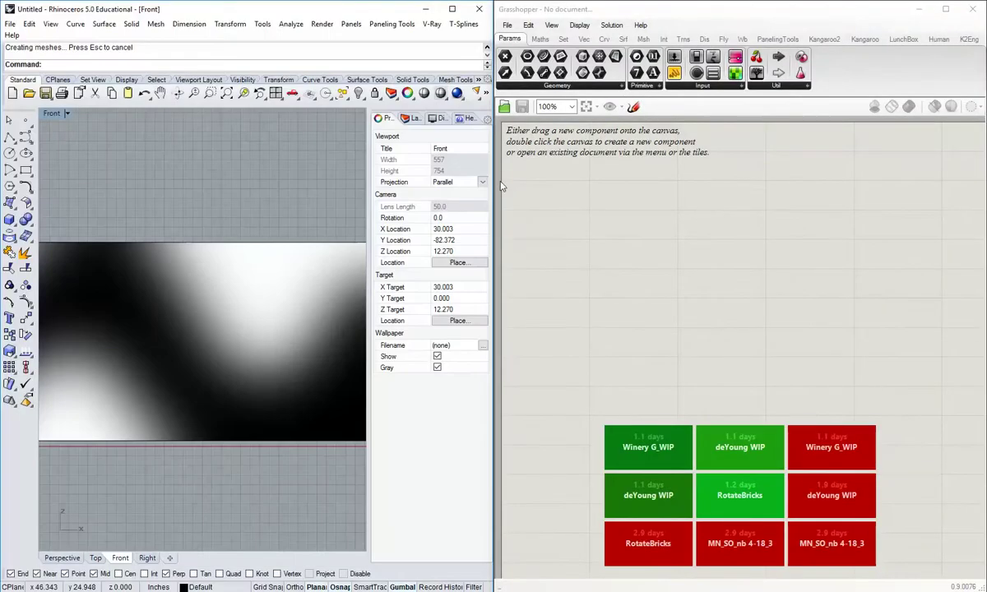
{"action": "left_click_drag", "start_coordinate": [496, 191], "coordinate": [716, 201]}
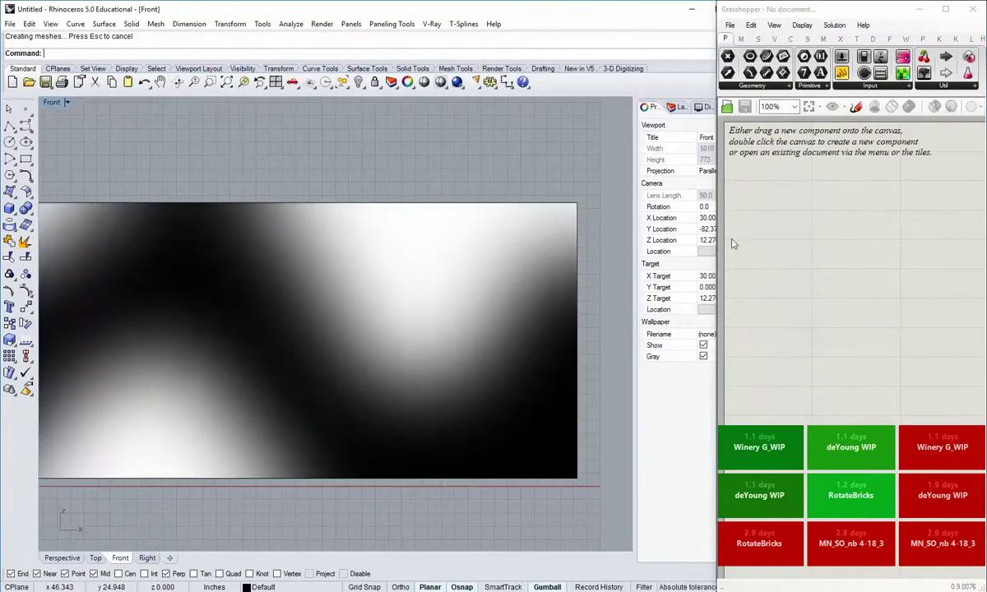
{"action": "left_click_drag", "start_coordinate": [717, 247], "coordinate": [505, 255]}
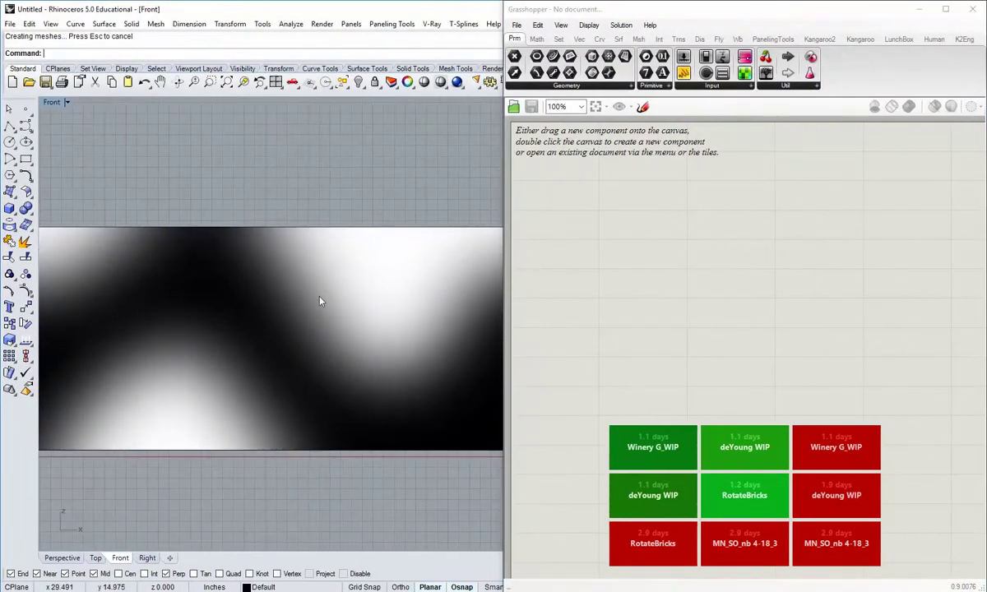
{"action": "left_click", "coordinate": [299, 278]}
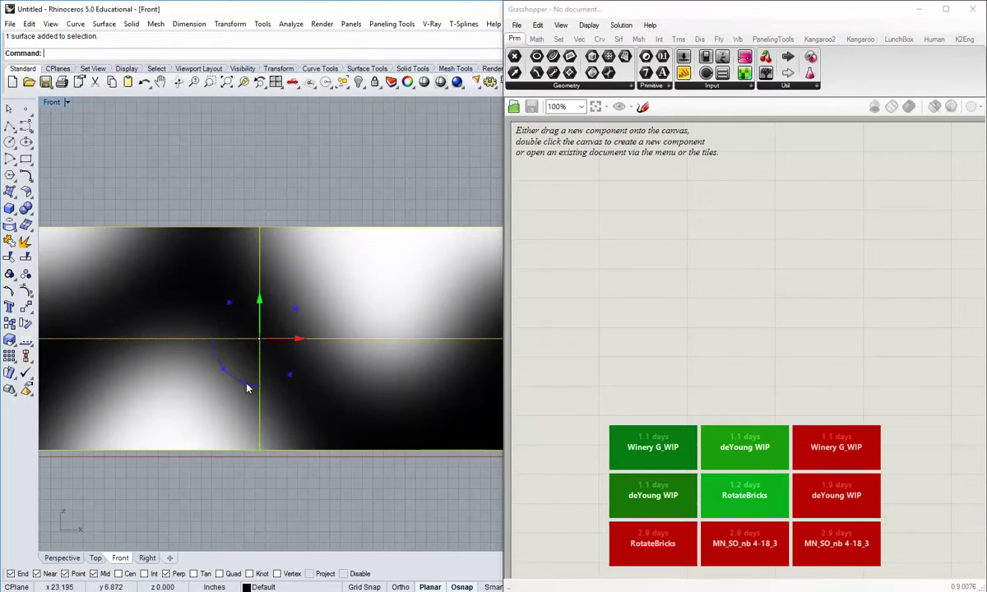
{"action": "left_click_drag", "start_coordinate": [247, 387], "coordinate": [216, 408]}
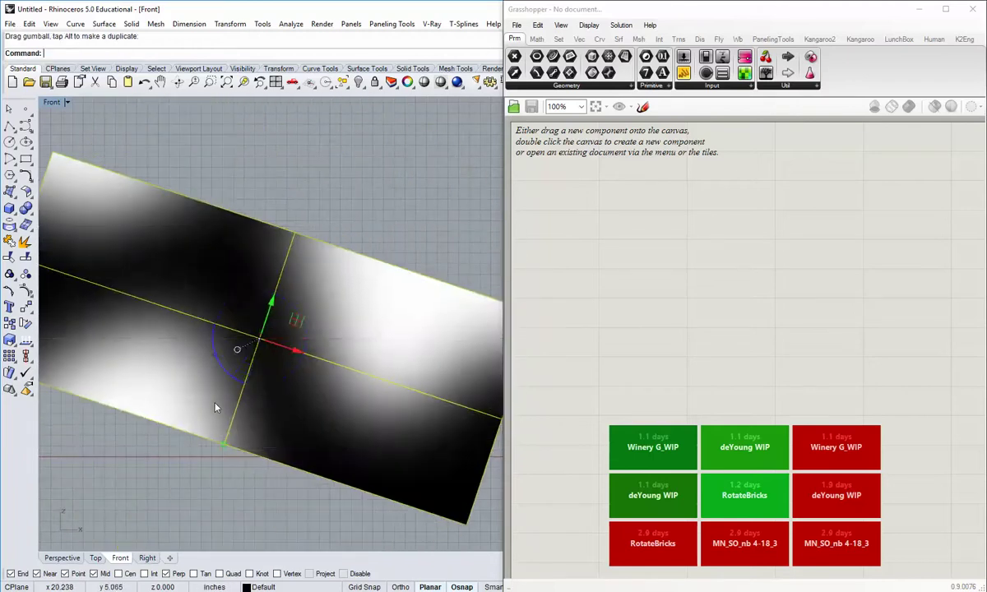
{"action": "key", "text": "ctrl+z"}
{"action": "left_click", "coordinate": [269, 206]}
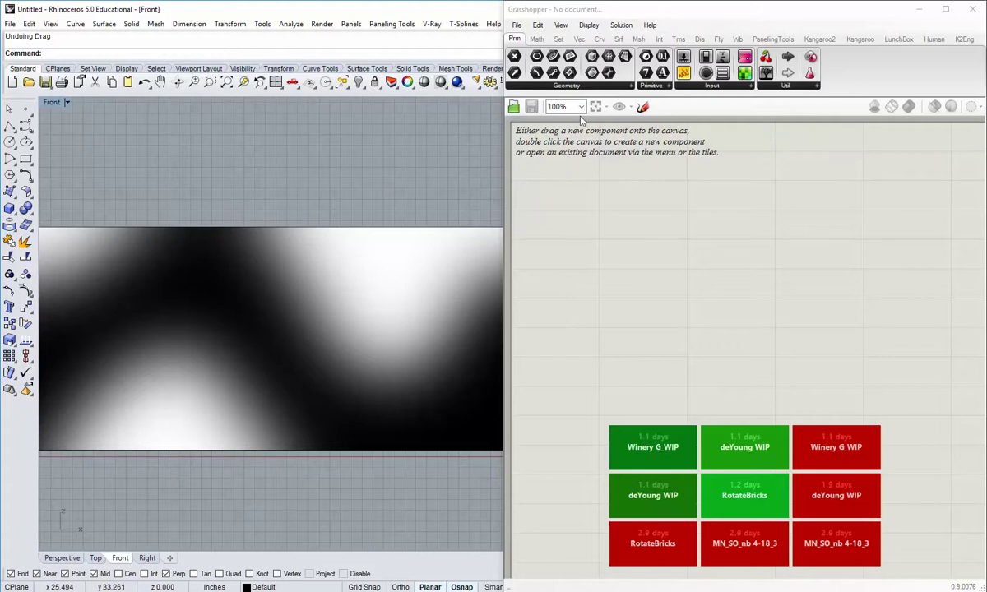
- Add a Surface parameter near the canvas's upper-left corner and reference the picture frame surface in it
{"action": "left_click_drag", "start_coordinate": [591, 55], "coordinate": [578, 171]}
{"action": "right_click", "coordinate": [578, 170]}
{"action": "left_click", "coordinate": [628, 353]}
{"action": "left_click", "coordinate": [407, 345]}
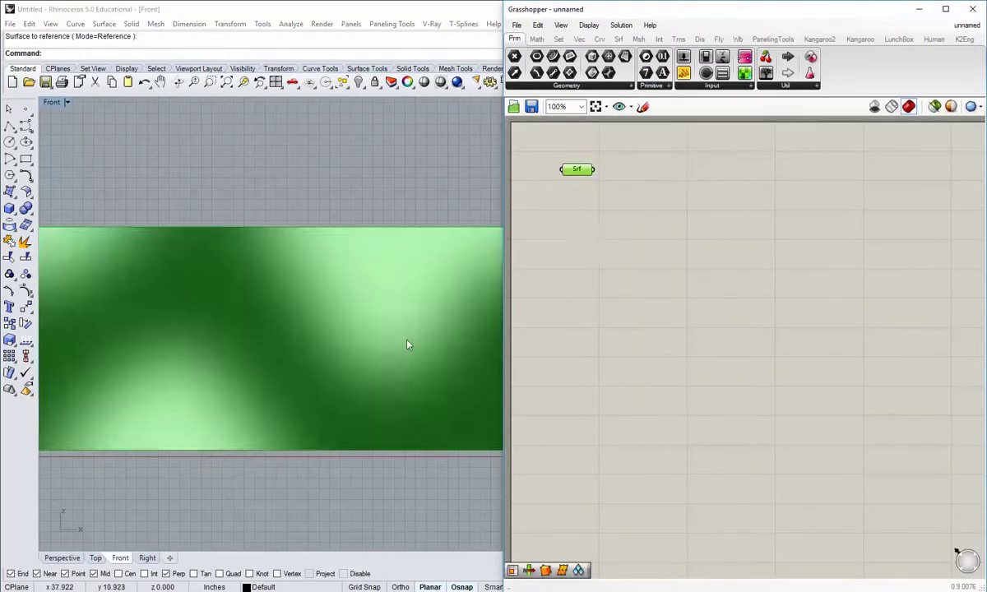
{"action": "left_click", "coordinate": [623, 236]}
{"action": "left_click", "coordinate": [577, 168]}
{"action": "left_click", "coordinate": [384, 195]}
{"action": "left_click", "coordinate": [553, 321]}
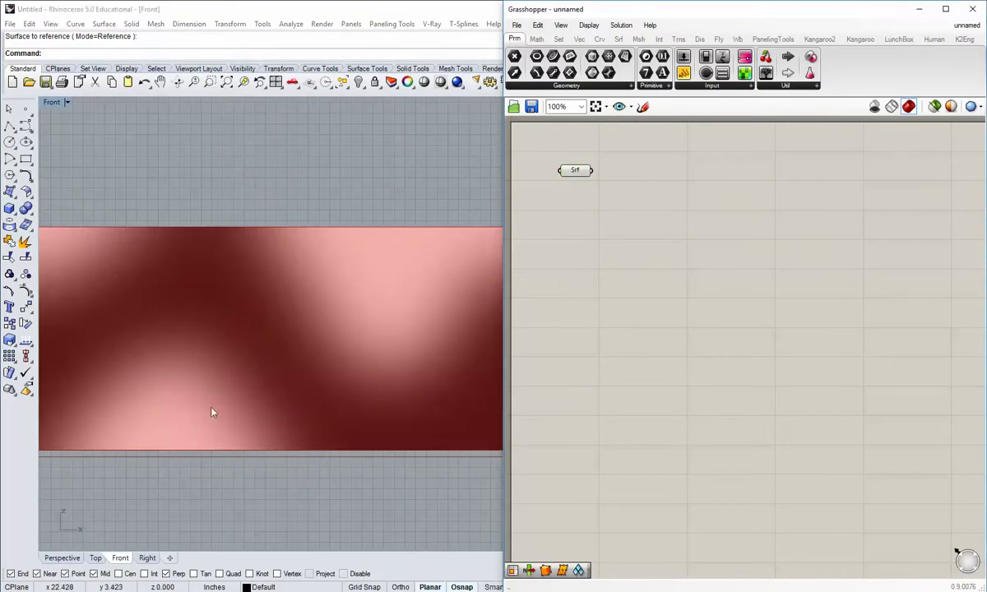
{"action": "left_click", "coordinate": [371, 184]}
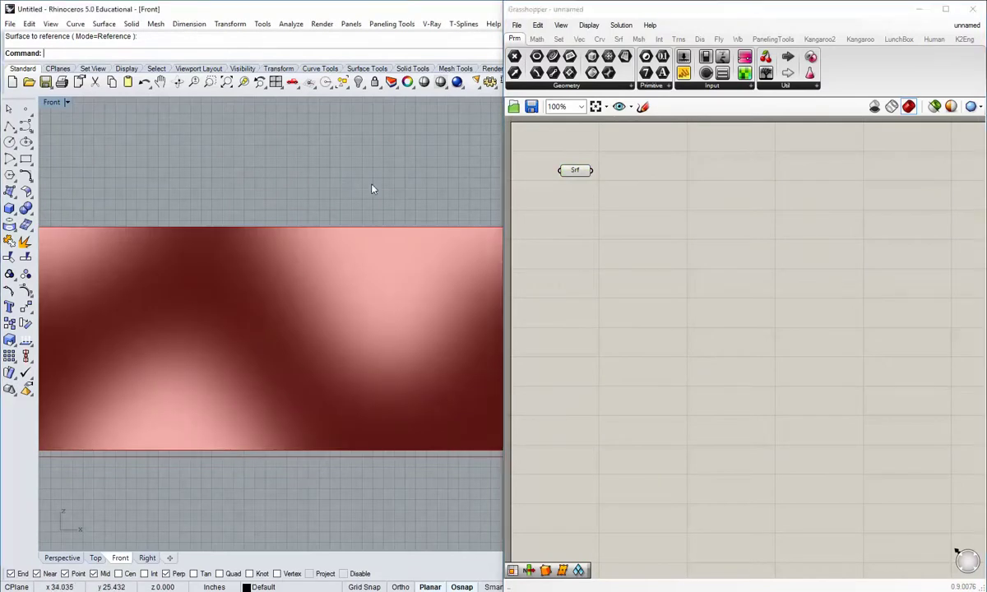
{"action": "left_click_drag", "start_coordinate": [578, 176], "coordinate": [559, 170]}
{"action": "left_click", "coordinate": [574, 211]}
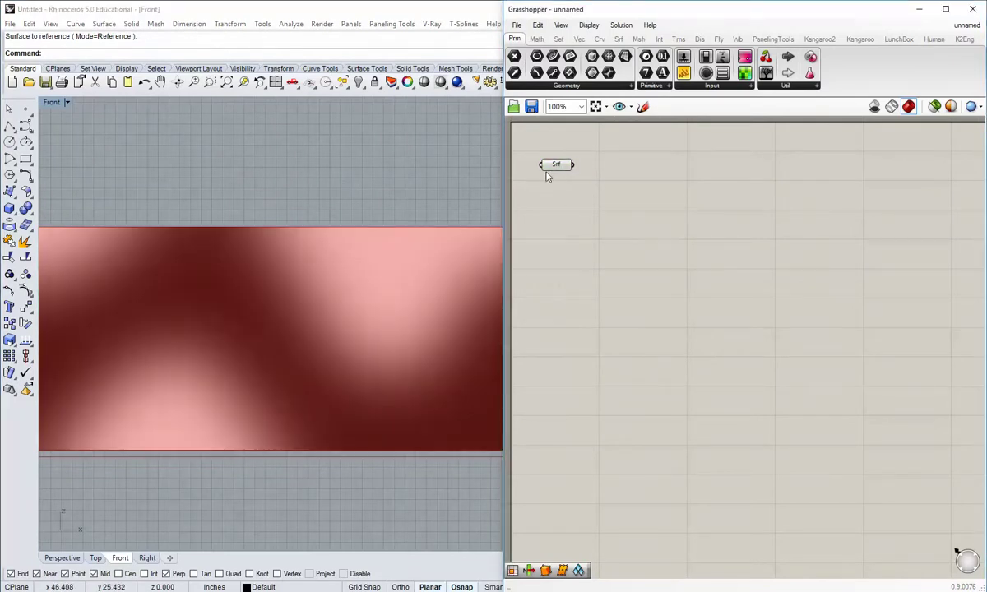
- Reparameterize the Surface parameter and keep it near the canvas's upper-left corner
{"action": "right_click_drag", "start_coordinate": [249, 294], "coordinate": [241, 304]}
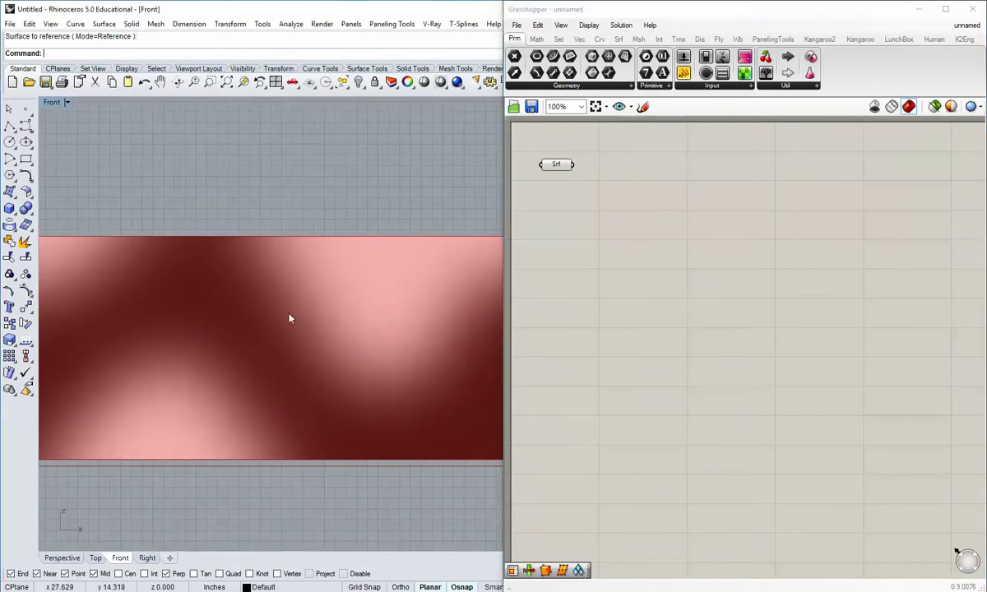
{"action": "right_click", "coordinate": [559, 166]}
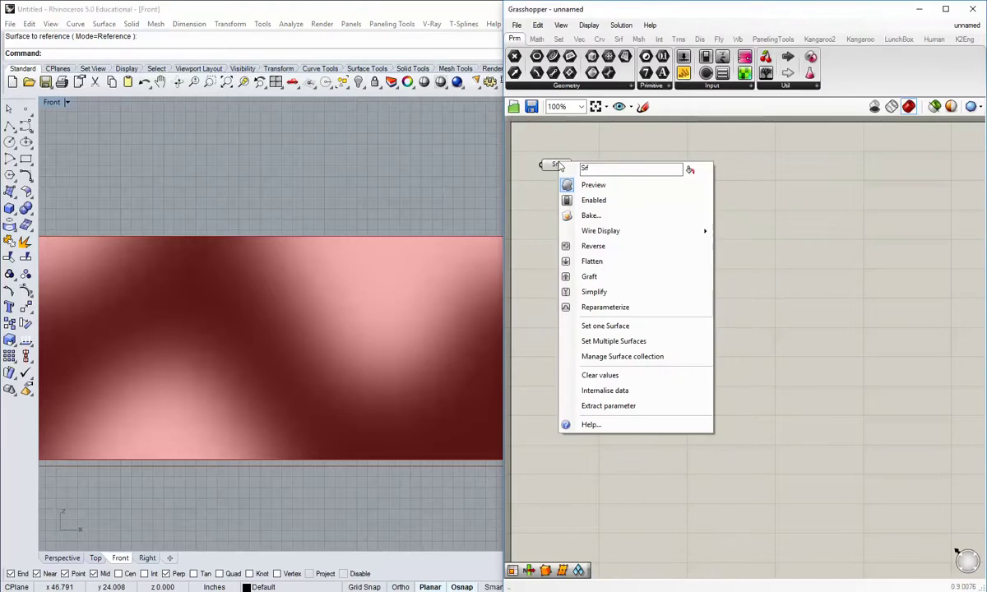
{"action": "left_click", "coordinate": [606, 307]}
{"action": "left_click", "coordinate": [568, 173]}
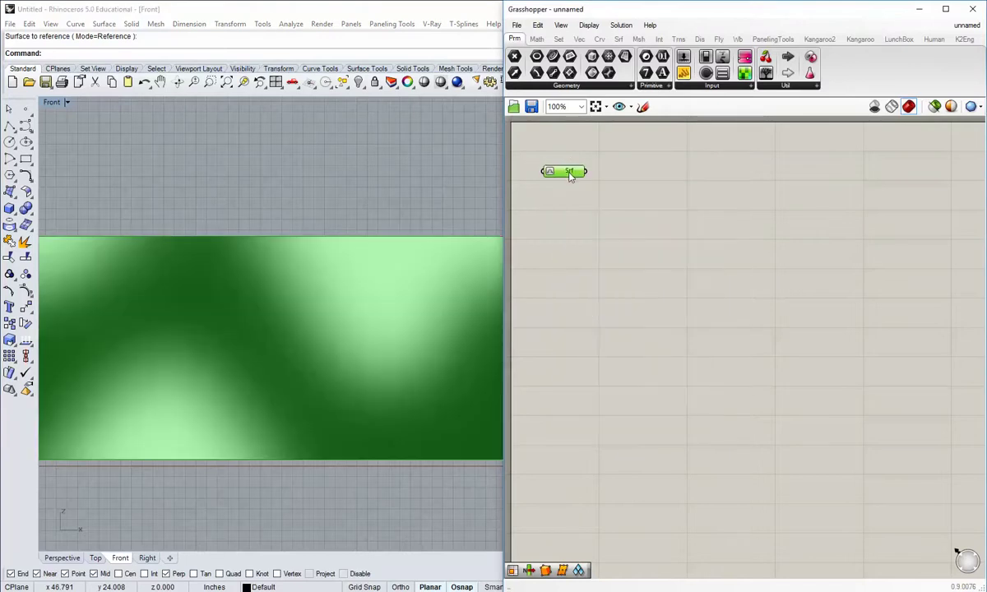
{"action": "left_click_drag", "start_coordinate": [570, 176], "coordinate": [567, 170]}
{"action": "left_click", "coordinate": [574, 201]}
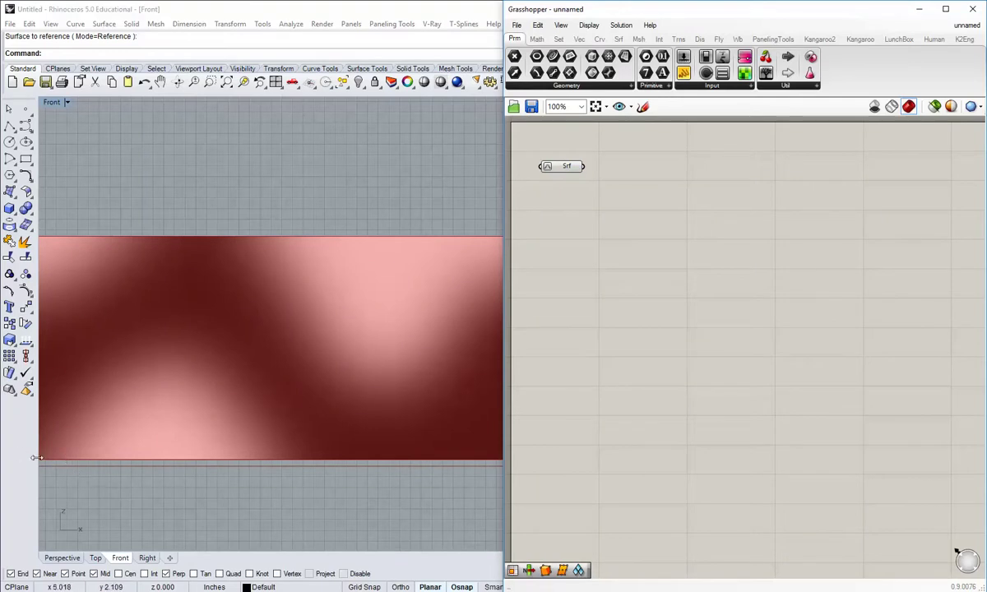
{"action": "right_click_drag", "start_coordinate": [68, 456], "coordinate": [155, 458]}
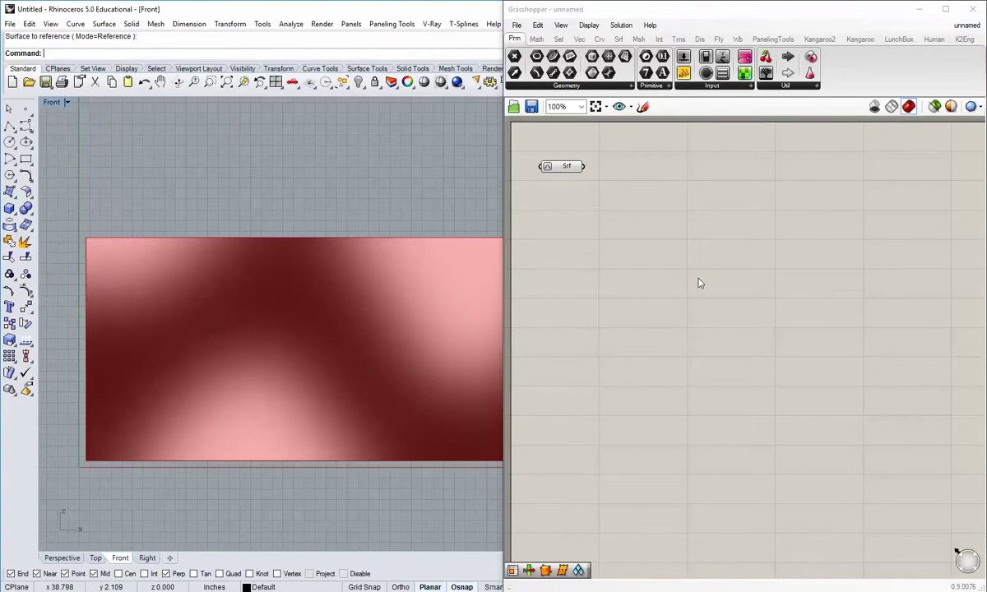
{"action": "right_click_drag", "start_coordinate": [407, 350], "coordinate": [332, 318]}
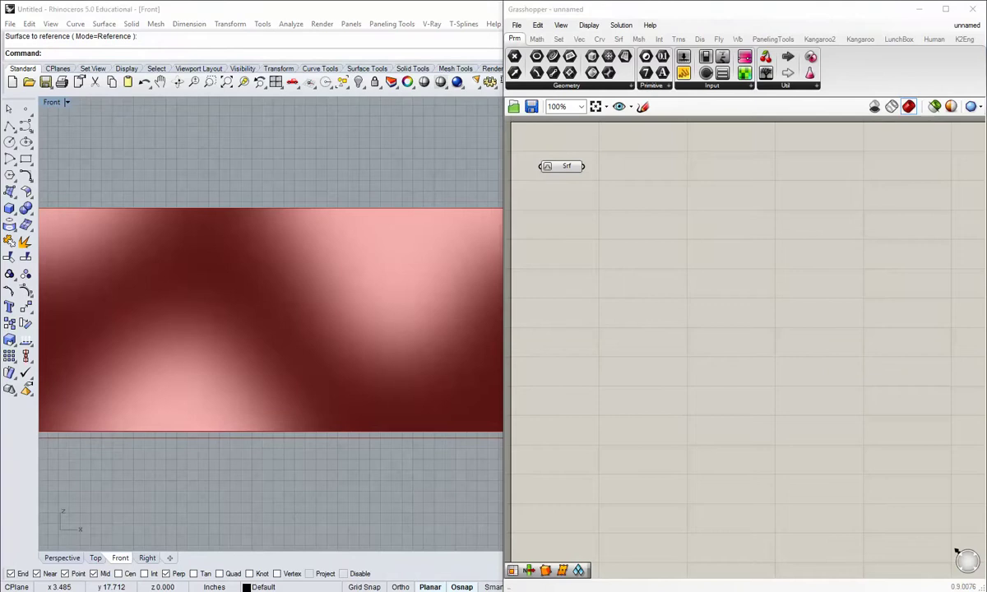
- Add a SubSrf component to the right of the Surface parameter and connect the surface to its S input
{"action": "left_click", "coordinate": [618, 38]}
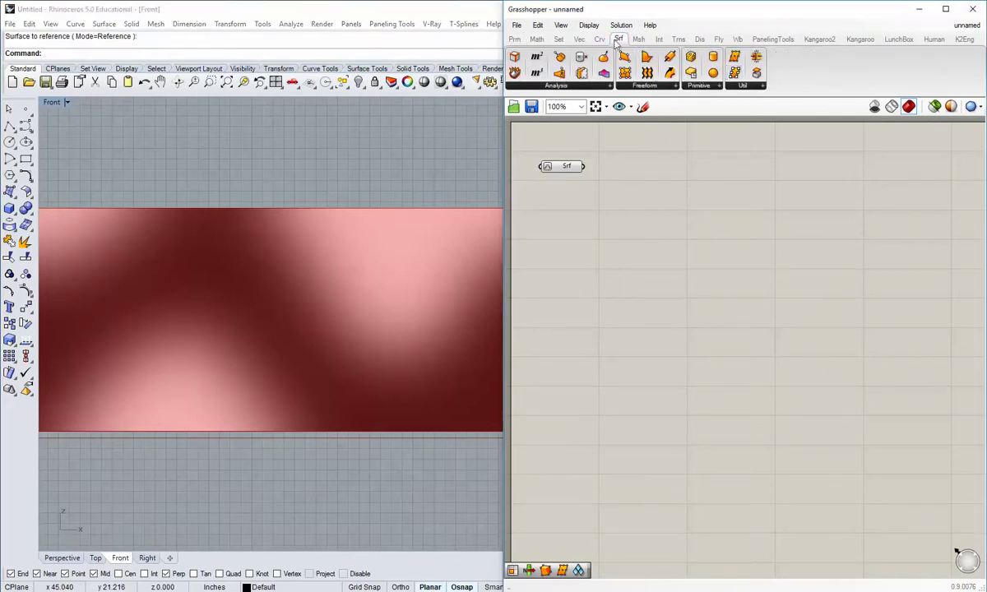
{"action": "left_click", "coordinate": [741, 86]}
{"action": "left_click_drag", "start_coordinate": [749, 156], "coordinate": [704, 220]}
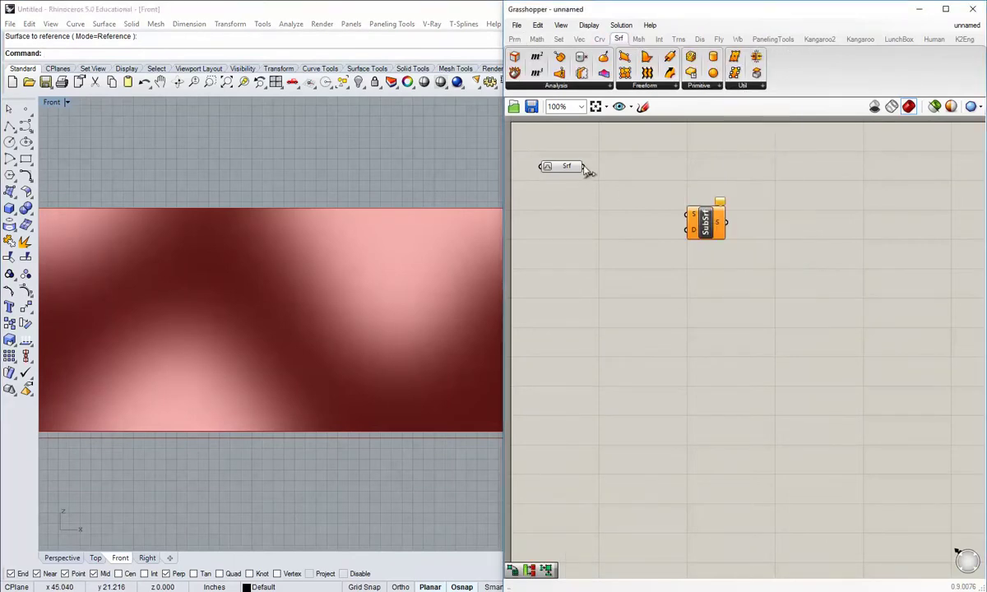
{"action": "left_click_drag", "start_coordinate": [583, 166], "coordinate": [686, 215]}
{"action": "left_click_drag", "start_coordinate": [706, 220], "coordinate": [765, 174]}
{"action": "left_click", "coordinate": [717, 208]}
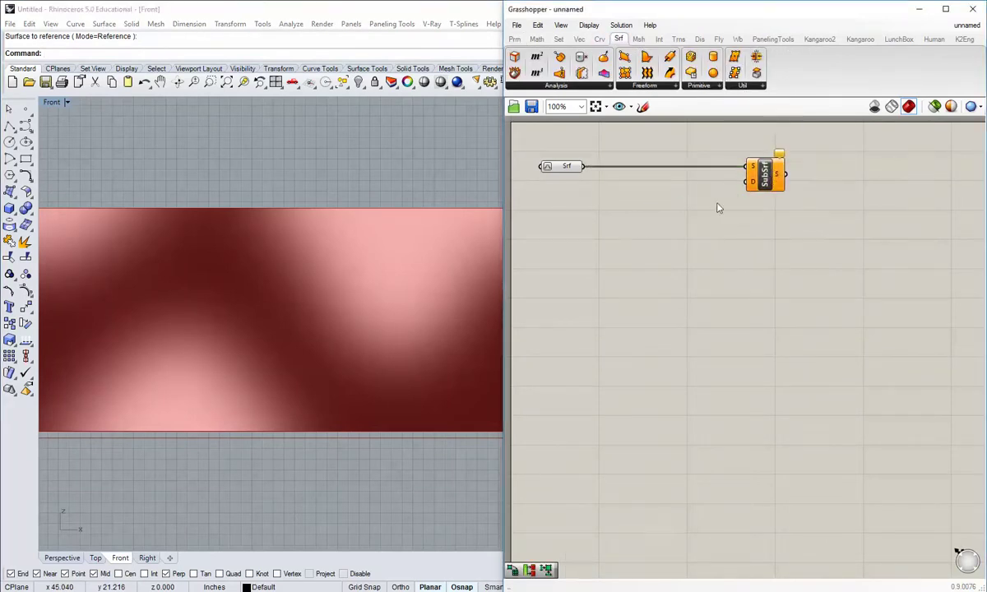
- Add a Divide Domain² component below the surface wire, feeding the Surface parameter into its I input and its output into SubSrf's D input
{"action": "right_click_drag", "start_coordinate": [717, 203], "coordinate": [726, 255]}
{"action": "left_click", "coordinate": [541, 42]}
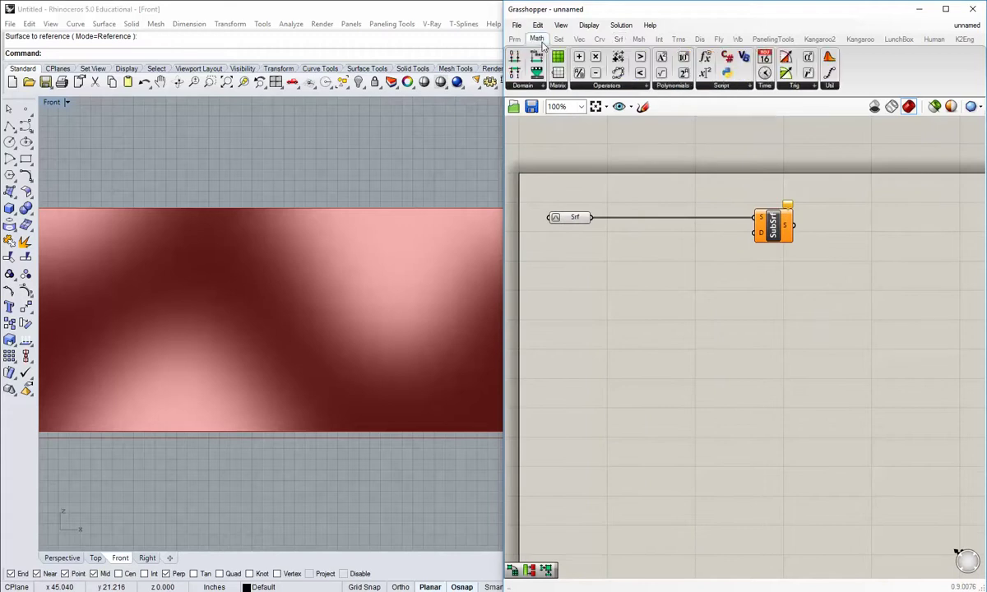
{"action": "left_click", "coordinate": [527, 88]}
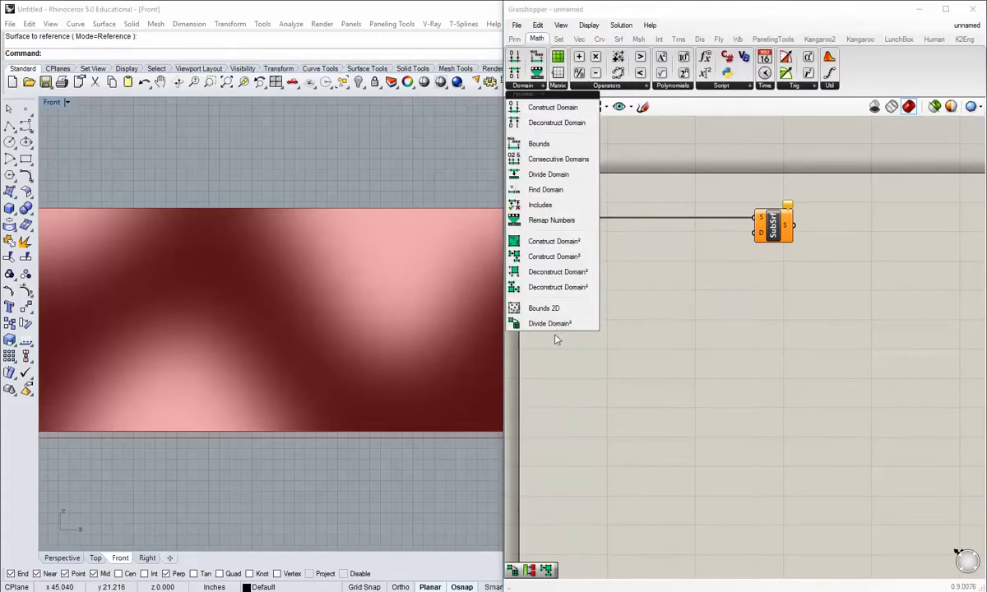
{"action": "left_click_drag", "start_coordinate": [557, 327], "coordinate": [651, 269]}
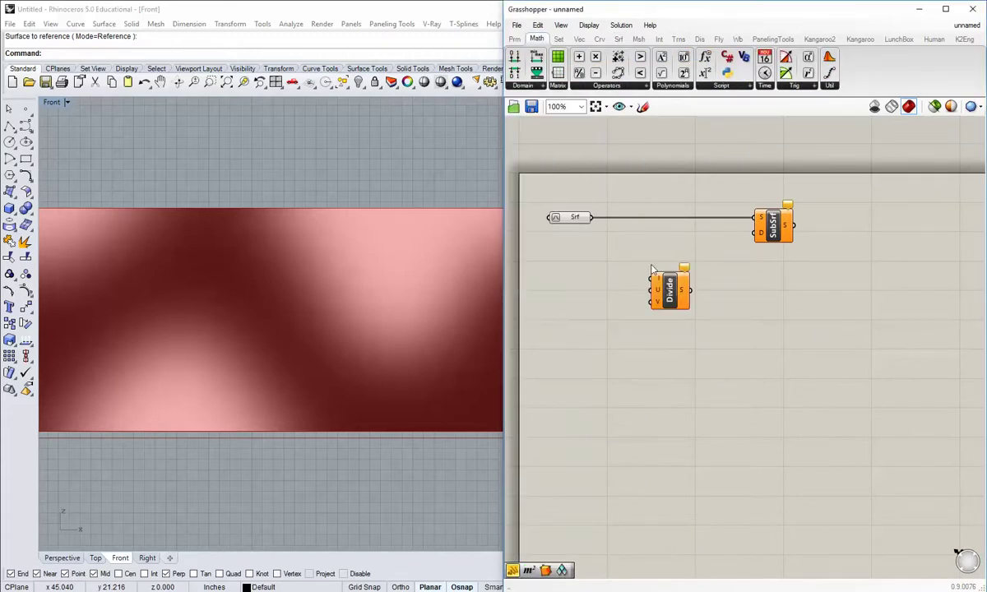
{"action": "left_click_drag", "start_coordinate": [591, 218], "coordinate": [753, 233]}
{"action": "left_click", "coordinate": [595, 236]}
- Turn off the preview of the Surface parameter
{"action": "right_click", "coordinate": [577, 216]}
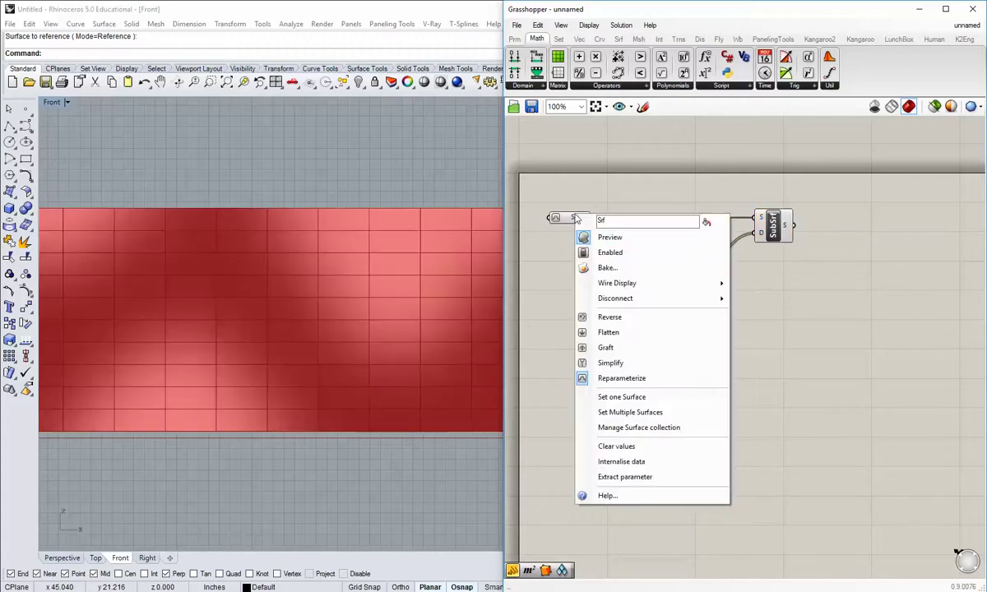
{"action": "left_click", "coordinate": [609, 237]}
{"action": "left_click", "coordinate": [663, 261]}
{"action": "left_click", "coordinate": [670, 301]}
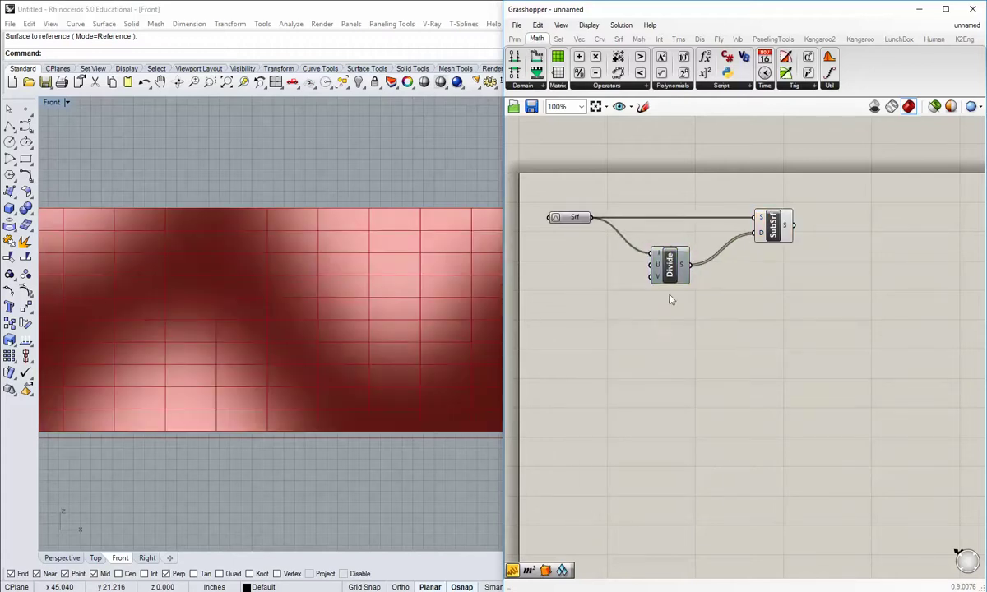
- Add a text panel below the Surface parameter and shrink it to fit beside the Divide Domain² component
{"action": "mouse_move", "coordinate": [787, 226]}
{"action": "left_click", "coordinate": [514, 39]}
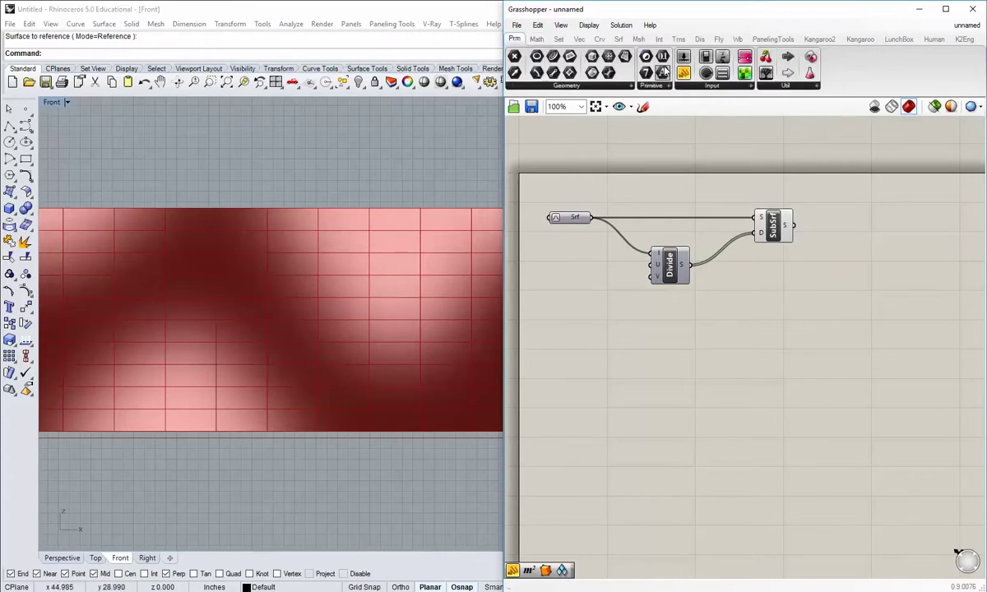
{"action": "left_click_drag", "start_coordinate": [663, 72], "coordinate": [607, 338]}
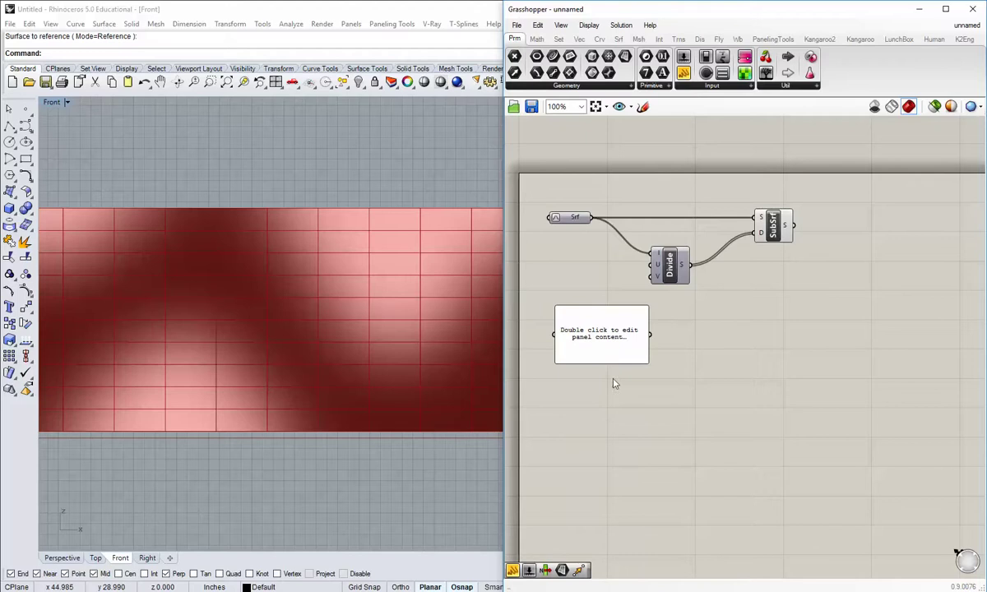
{"action": "right_click_drag", "start_coordinate": [689, 335], "coordinate": [735, 379]}
{"action": "left_click_drag", "start_coordinate": [657, 392], "coordinate": [639, 351]}
{"action": "left_click", "coordinate": [633, 366]}
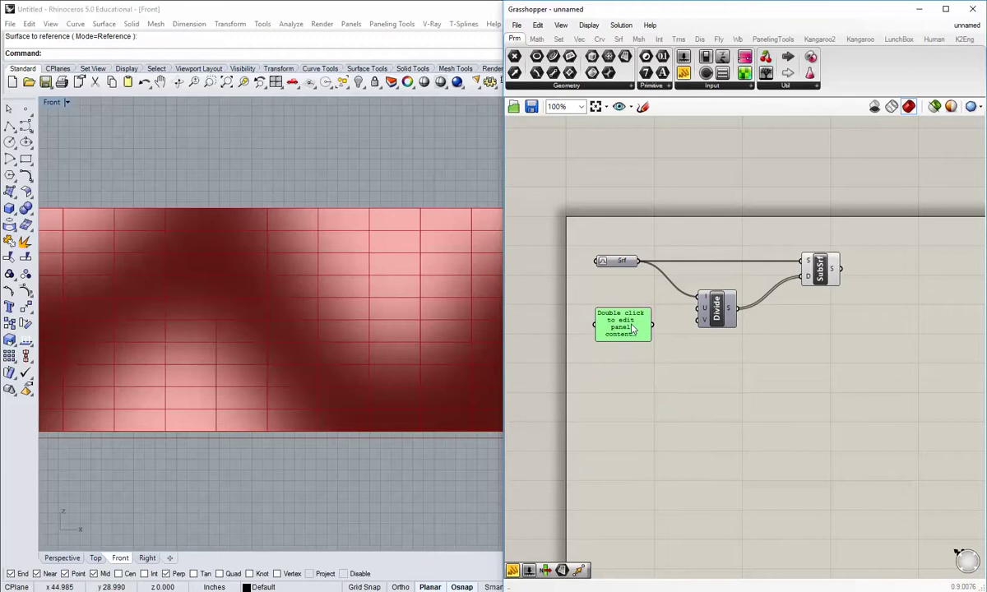
- Set the panel's content to 50 and connect it to the U input of Divide Domain²
{"action": "double_click", "coordinate": [611, 337]}
{"action": "type", "text": "50"}
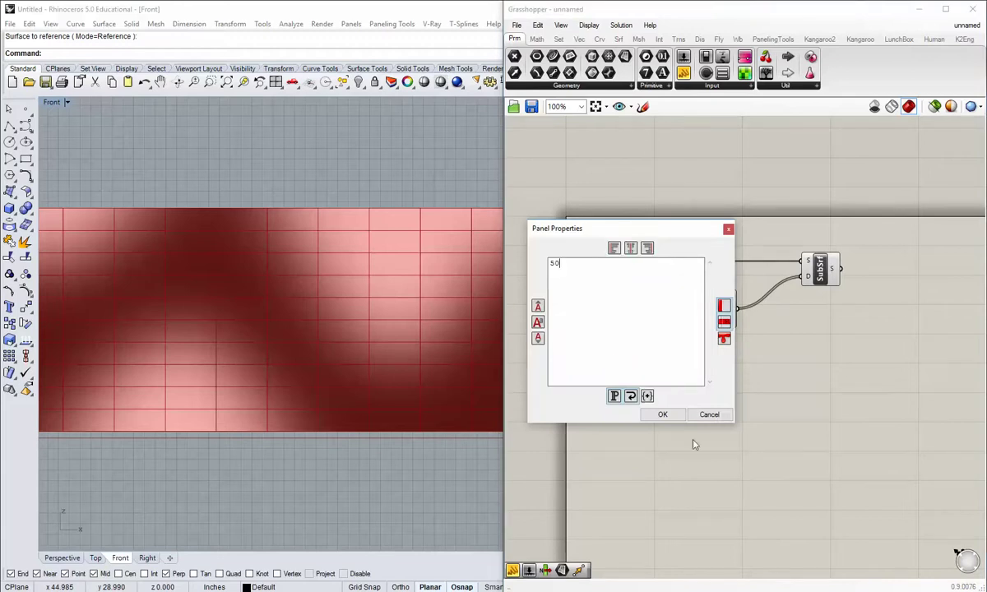
{"action": "left_click", "coordinate": [662, 414]}
{"action": "left_click_drag", "start_coordinate": [653, 325], "coordinate": [699, 309]}
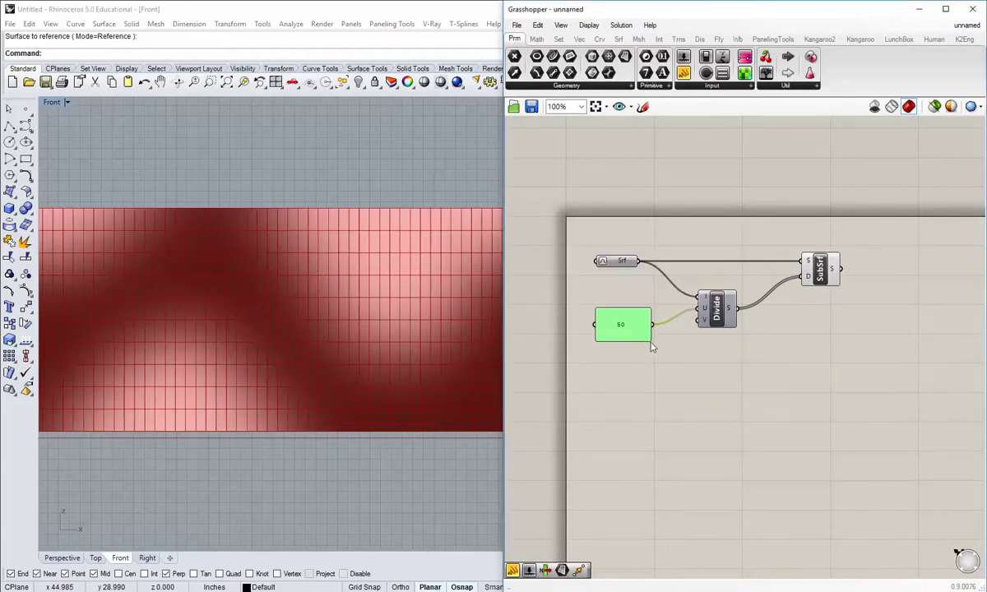
- Shrink the 50 panel, duplicate it below with the content 70, and connect the copy to the V input of Divide Domain²
{"action": "left_click", "coordinate": [652, 347]}
{"action": "mouse_move", "coordinate": [648, 339]}
{"action": "left_mouse_down"}
{"action": "mouse_move", "coordinate": [601, 289]}
{"action": "mouse_move", "coordinate": [652, 319]}
{"action": "mouse_move", "coordinate": [650, 326]}
{"action": "left_mouse_up"}
{"action": "double_click", "coordinate": [650, 326]}
{"action": "type", "text": "70"}
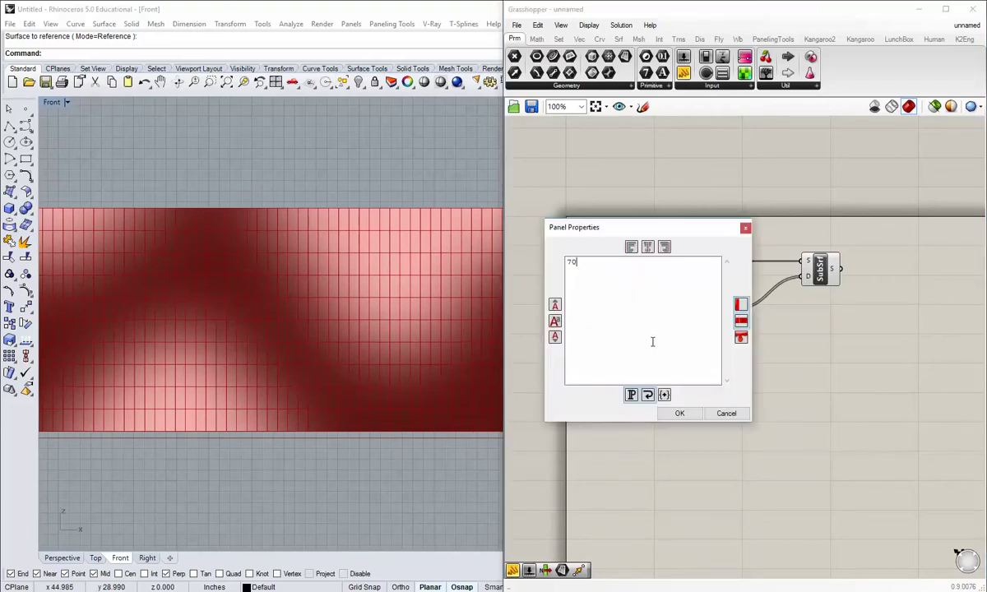
{"action": "left_click", "coordinate": [679, 413]}
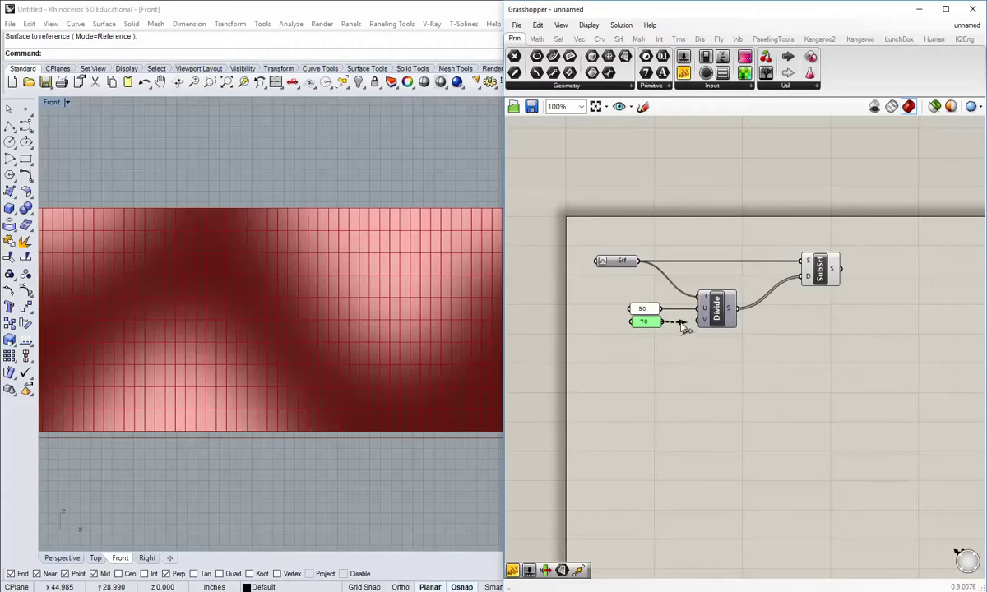
{"action": "left_click_drag", "start_coordinate": [652, 325], "coordinate": [616, 323]}
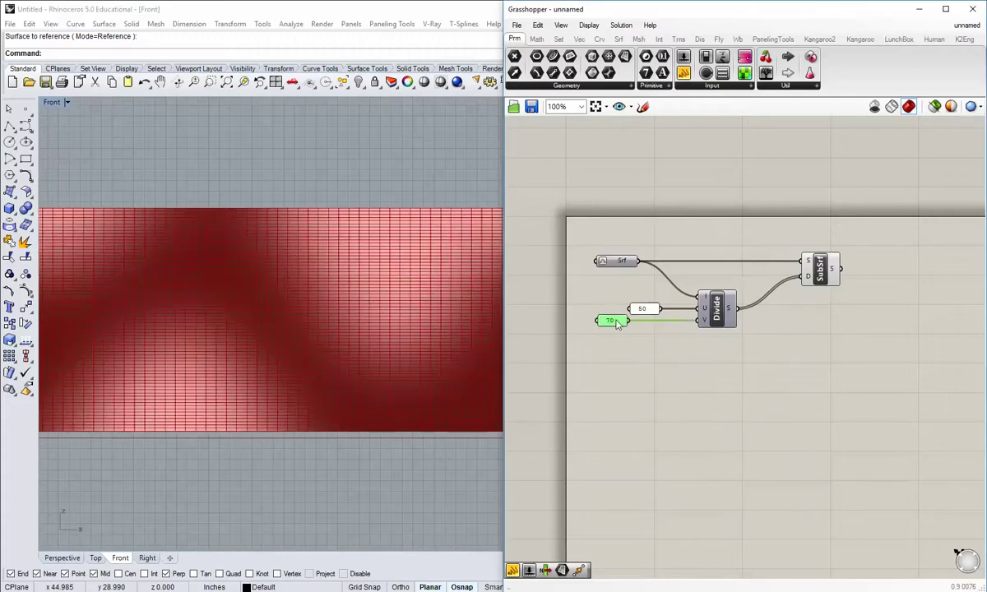
{"action": "left_click", "coordinate": [624, 366]}
- Examine the subdivision grid over the image surface in the Front viewport, both close up and across its full extent
{"action": "scroll", "coordinate": [251, 409], "scroll_direction": "up", "scroll_amount": 8}
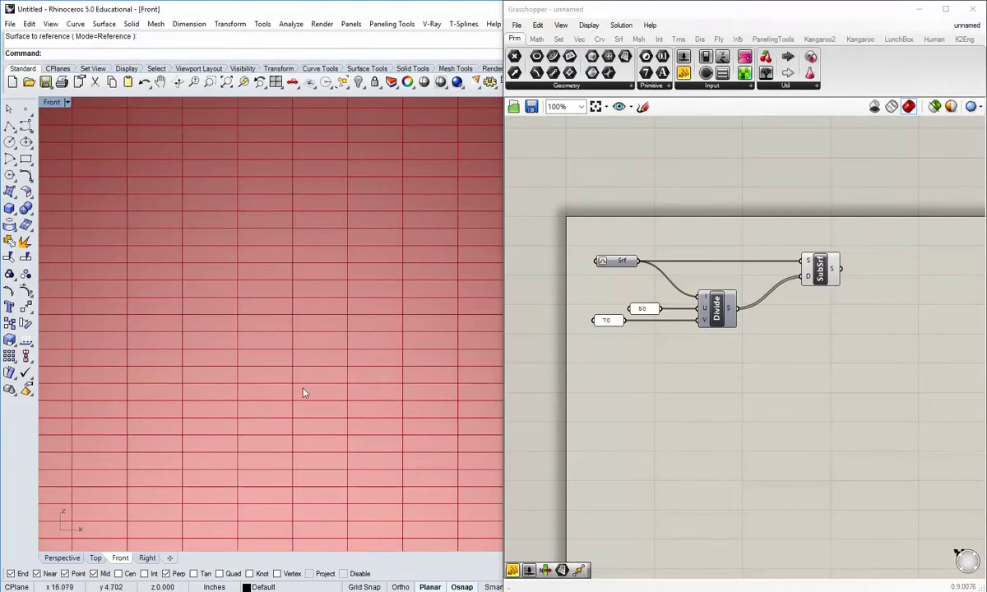
{"action": "scroll", "coordinate": [288, 411], "scroll_direction": "down", "scroll_amount": 4}
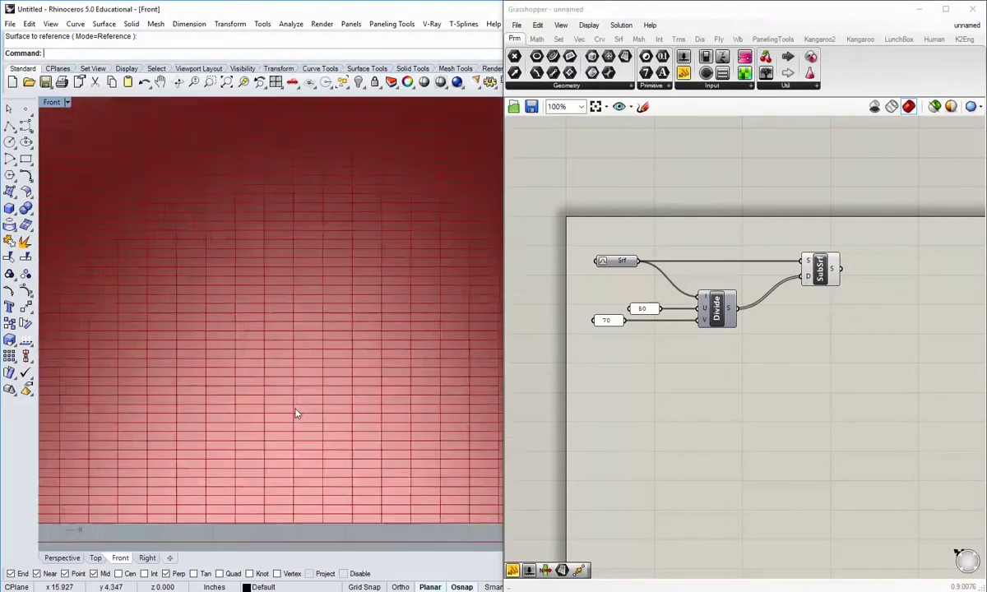
{"action": "scroll", "coordinate": [234, 428], "scroll_direction": "down", "scroll_amount": 2}
{"action": "right_click_drag", "start_coordinate": [169, 400], "coordinate": [257, 416]}
{"action": "right_click_drag", "start_coordinate": [216, 326], "coordinate": [216, 434]}
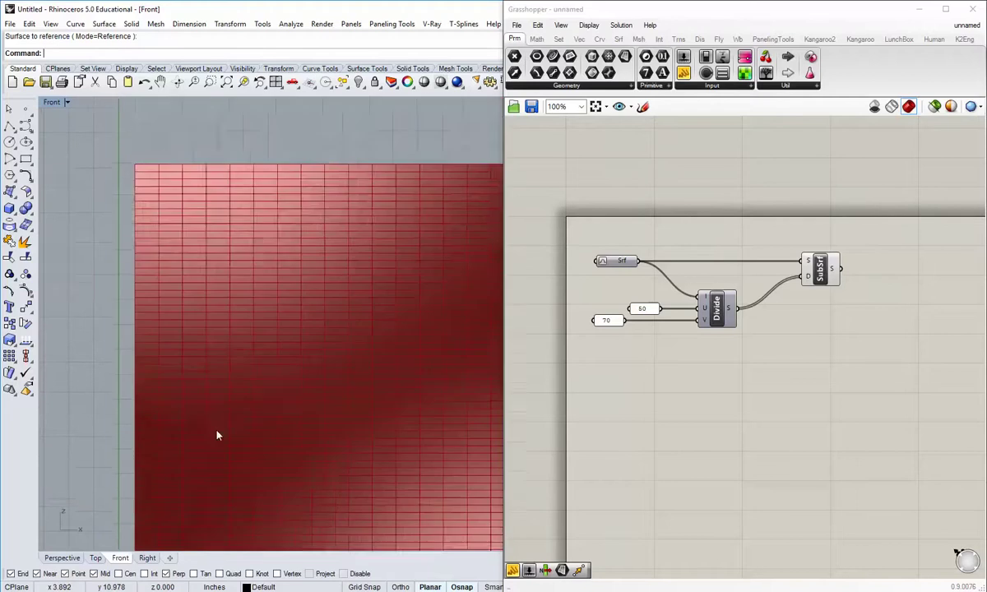
{"action": "scroll", "coordinate": [207, 237], "scroll_direction": "up", "scroll_amount": 6}
{"action": "scroll", "coordinate": [208, 237], "scroll_direction": "down", "scroll_amount": 3}
{"action": "scroll", "coordinate": [202, 295], "scroll_direction": "up", "scroll_amount": 2}
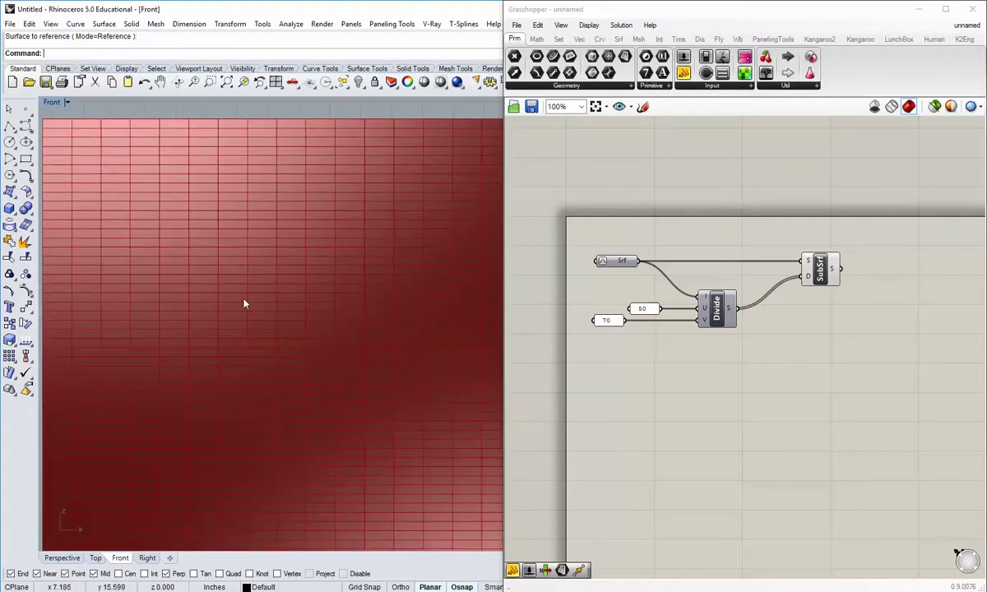
{"action": "right_click_drag", "start_coordinate": [244, 304], "coordinate": [278, 291]}
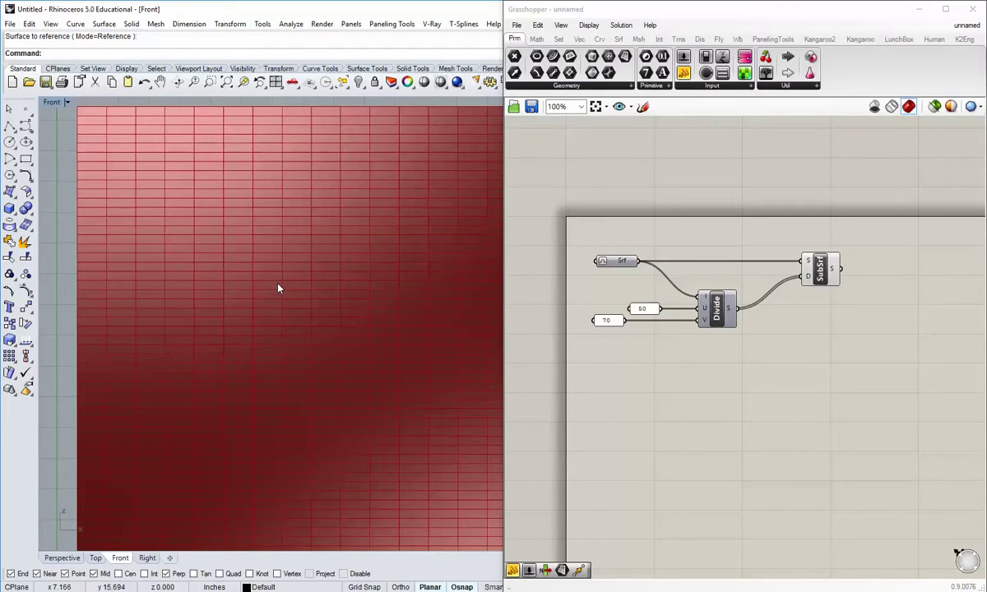
{"action": "right_click_drag", "start_coordinate": [278, 289], "coordinate": [192, 251]}
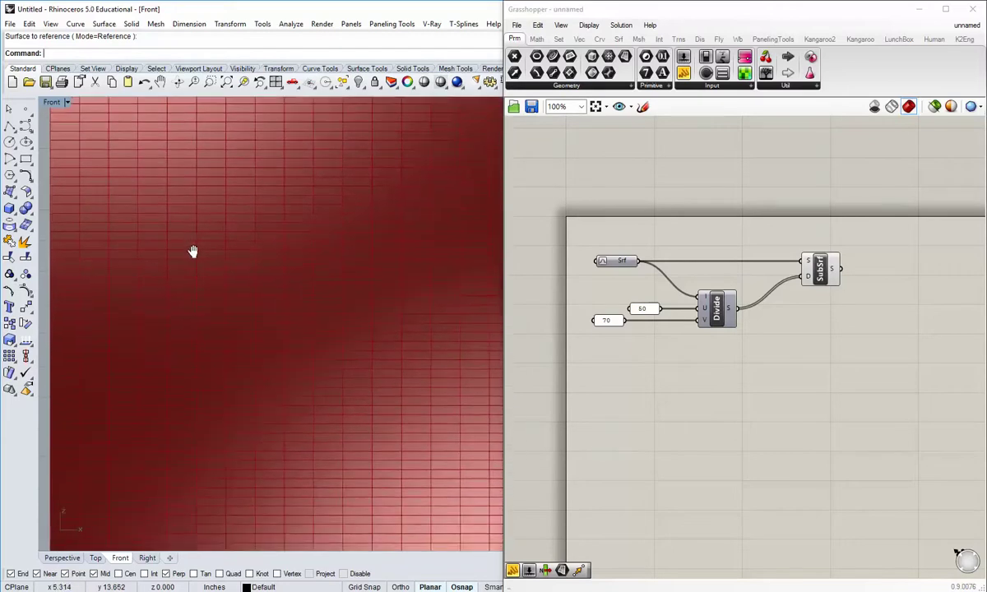
{"action": "scroll", "coordinate": [357, 335], "scroll_direction": "down", "scroll_amount": 5}
{"action": "scroll", "coordinate": [310, 345], "scroll_direction": "up", "scroll_amount": 2}
{"action": "scroll", "coordinate": [337, 359], "scroll_direction": "down", "scroll_amount": 2}
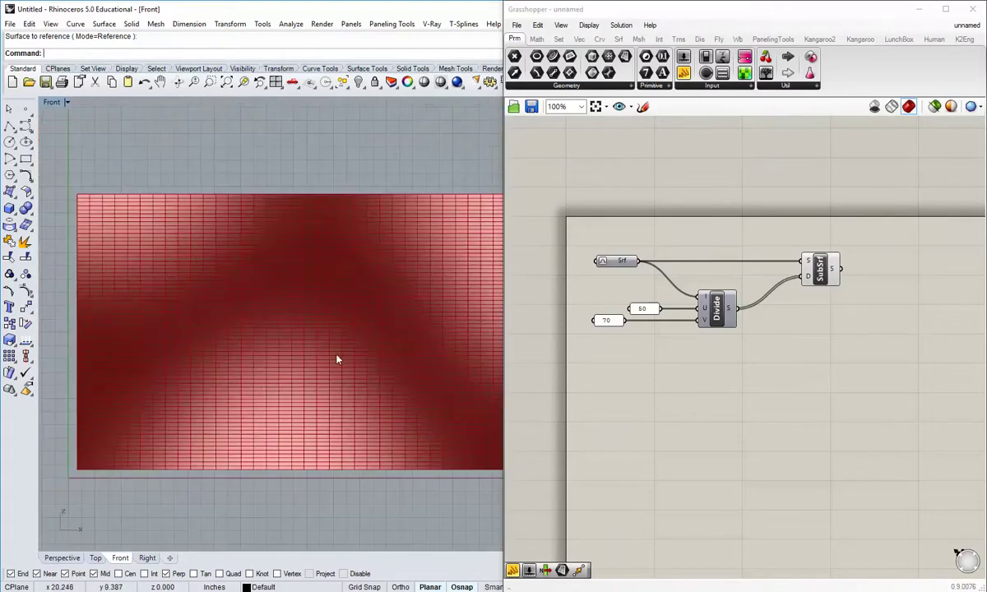
{"action": "right_click_drag", "start_coordinate": [336, 359], "coordinate": [274, 357]}
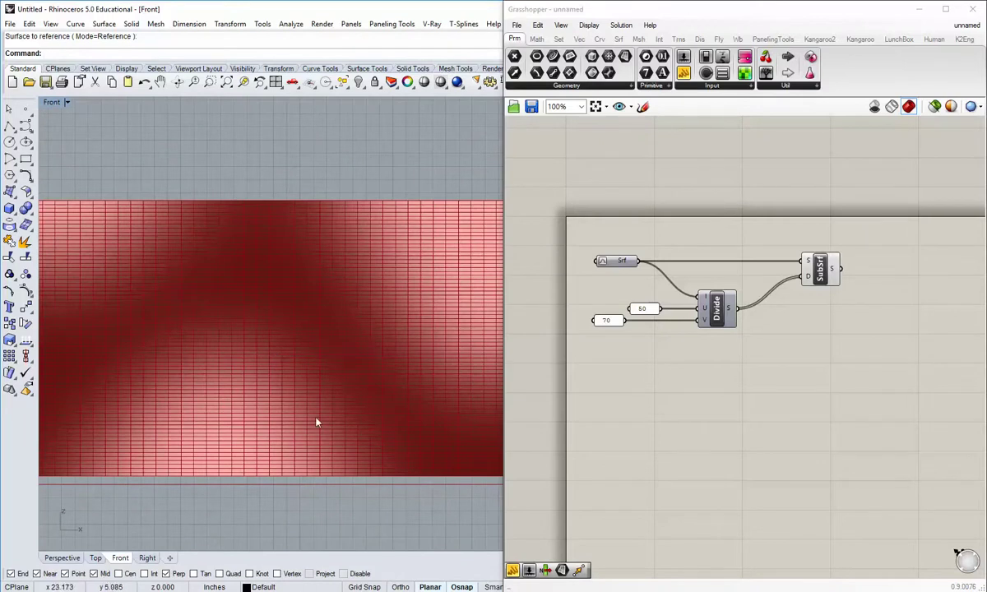
{"action": "right_click_drag", "start_coordinate": [420, 333], "coordinate": [270, 394]}
{"action": "scroll", "coordinate": [419, 334], "scroll_direction": "up", "scroll_amount": 6}
{"action": "scroll", "coordinate": [403, 336], "scroll_direction": "down", "scroll_amount": 6}
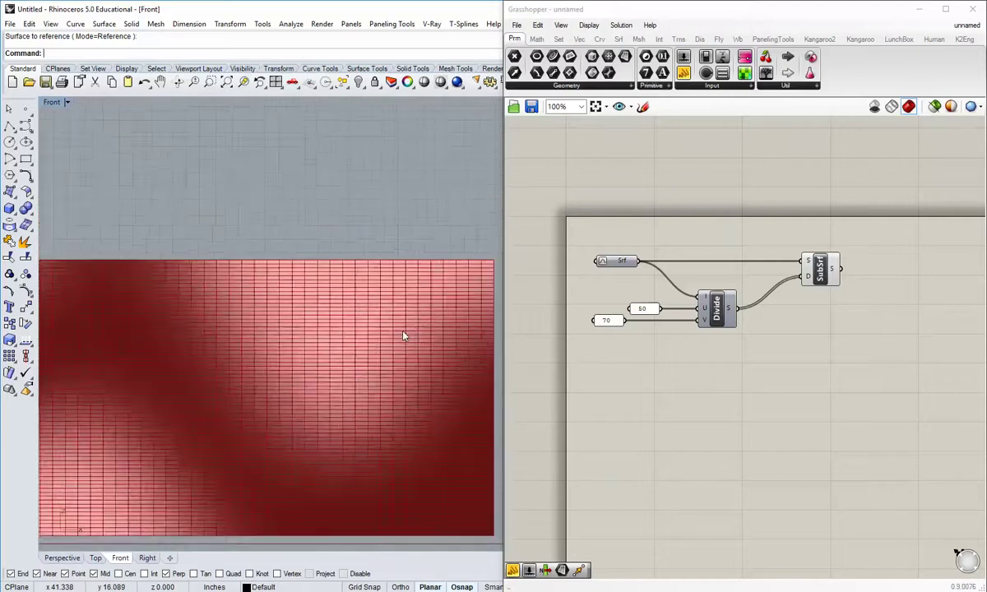
{"action": "scroll", "coordinate": [403, 336], "scroll_direction": "down", "scroll_amount": 2}
{"action": "scroll", "coordinate": [379, 368], "scroll_direction": "up", "scroll_amount": 2}
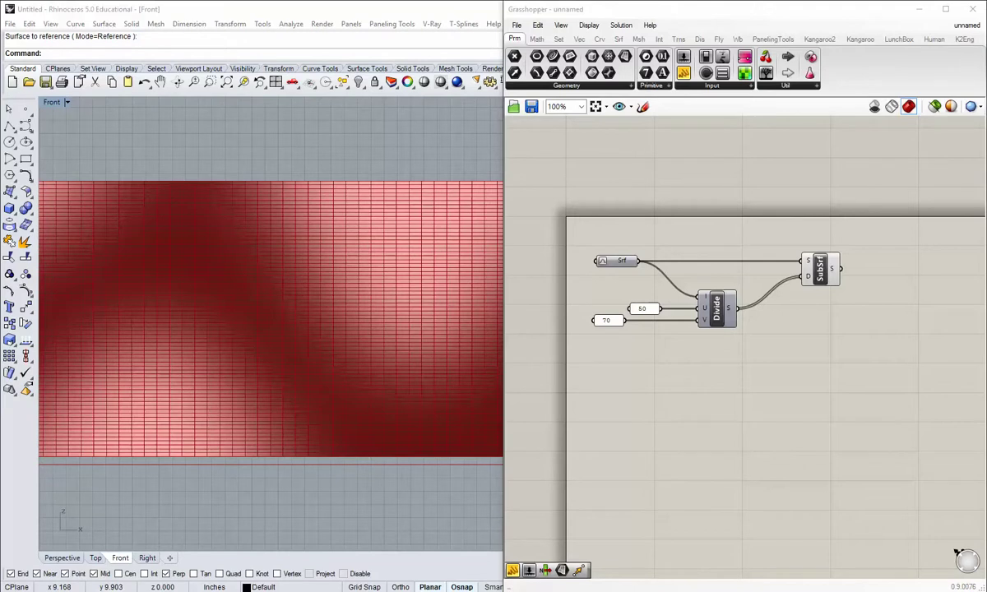
{"action": "scroll", "coordinate": [319, 408], "scroll_direction": "down", "scroll_amount": 2}
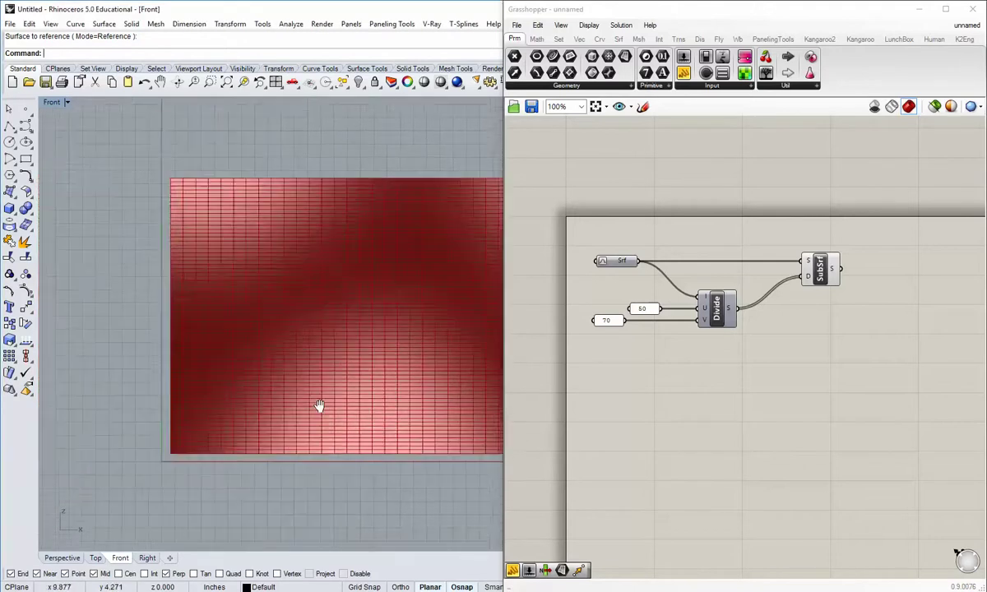
{"action": "scroll", "coordinate": [216, 425], "scroll_direction": "up", "scroll_amount": 4}
{"action": "scroll", "coordinate": [195, 498], "scroll_direction": "up", "scroll_amount": 5}
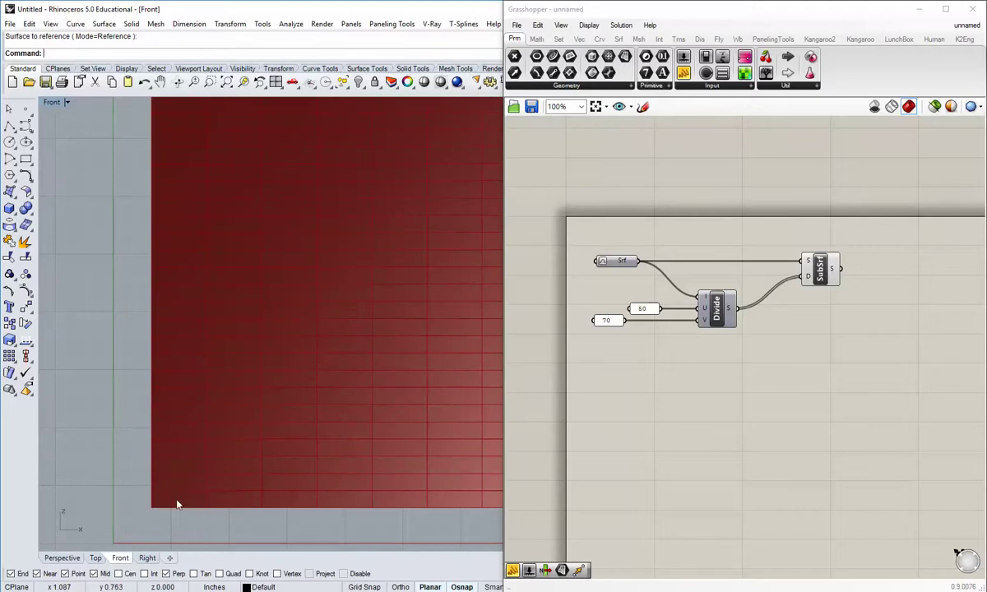
{"action": "scroll", "coordinate": [179, 503], "scroll_direction": "down", "scroll_amount": 9}
{"action": "scroll", "coordinate": [362, 466], "scroll_direction": "up", "scroll_amount": 4}
{"action": "right_click_drag", "start_coordinate": [403, 462], "coordinate": [236, 423]}
{"action": "scroll", "coordinate": [240, 420], "scroll_direction": "up", "scroll_amount": 2}
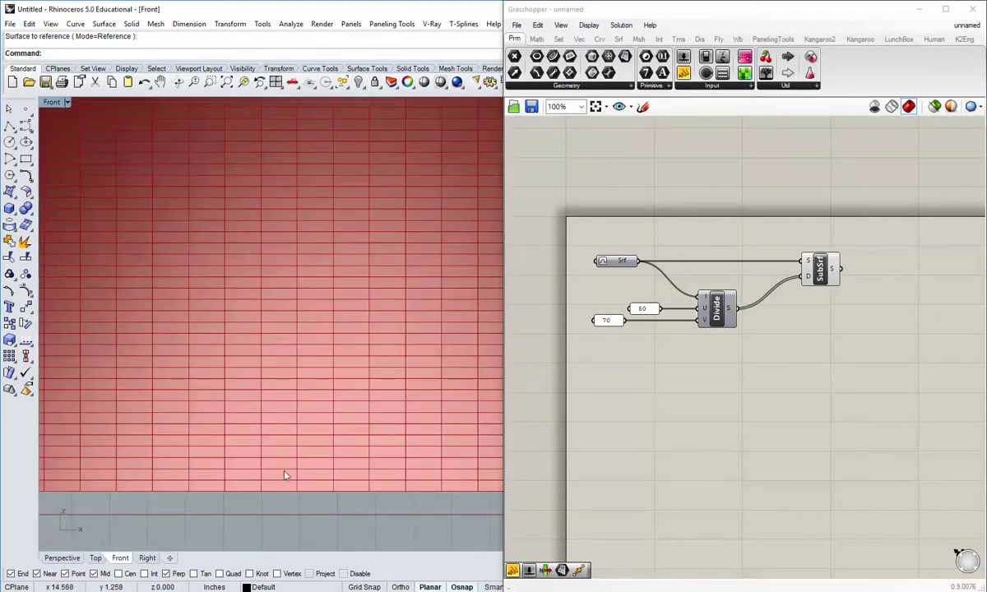
{"action": "mouse_move", "coordinate": [282, 463]}
{"action": "right_mouse_down"}
{"action": "mouse_move", "coordinate": [264, 474]}
{"action": "mouse_move", "coordinate": [234, 466]}
{"action": "mouse_move", "coordinate": [258, 473]}
{"action": "mouse_move", "coordinate": [147, 478]}
{"action": "mouse_move", "coordinate": [187, 494]}
{"action": "right_mouse_up"}
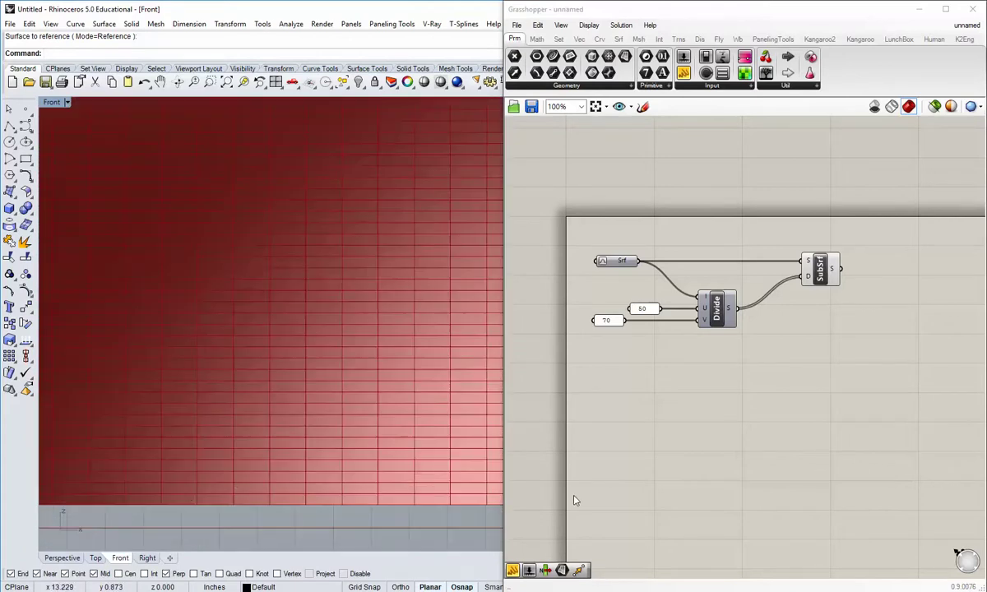
{"action": "right_click_drag", "start_coordinate": [300, 430], "coordinate": [332, 438]}
{"action": "scroll", "coordinate": [332, 437], "scroll_direction": "down", "scroll_amount": 2}
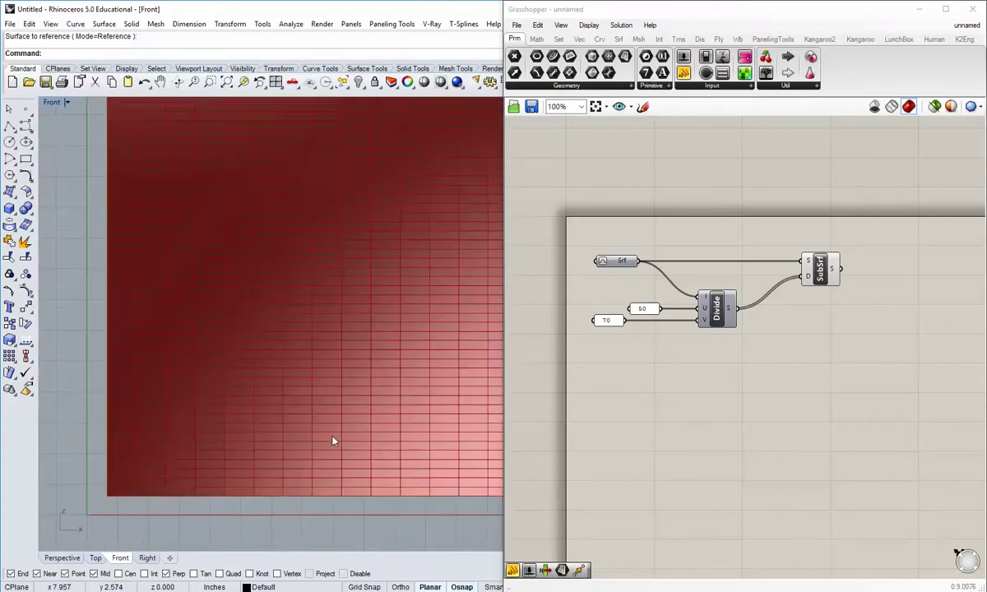
{"action": "scroll", "coordinate": [213, 483], "scroll_direction": "up", "scroll_amount": 8}
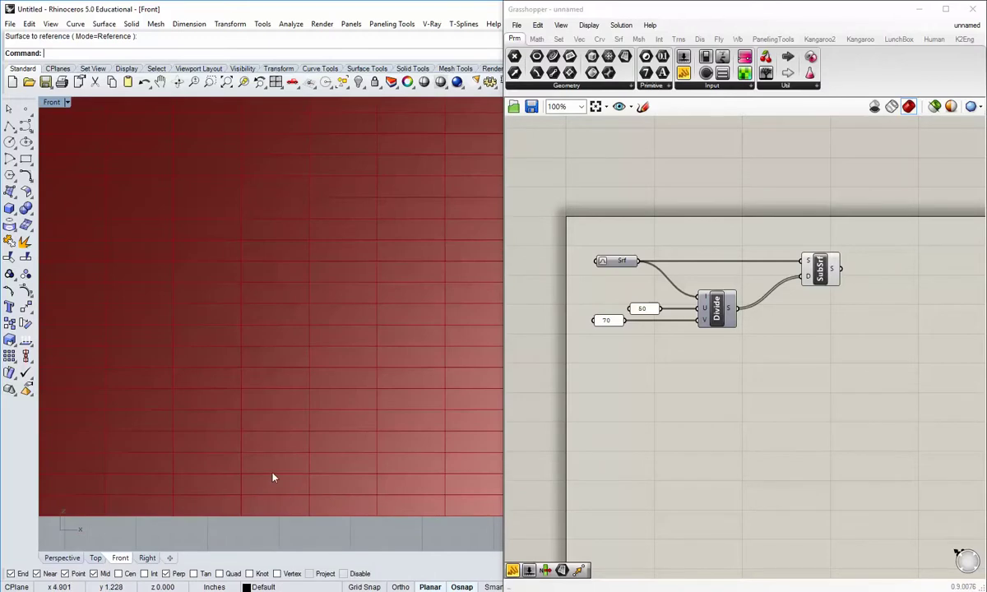
{"action": "right_click_drag", "start_coordinate": [274, 477], "coordinate": [309, 459]}
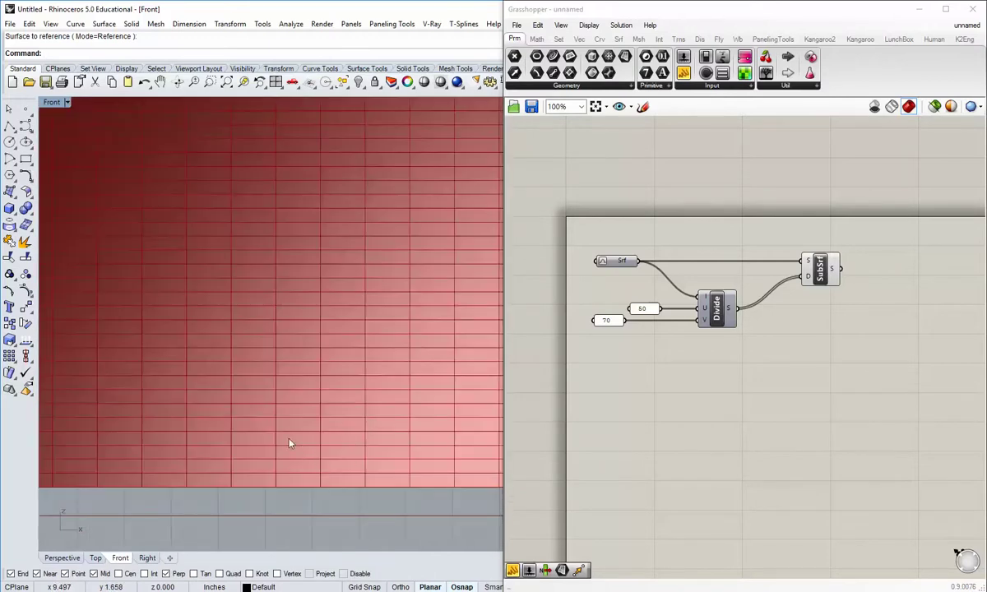
{"action": "scroll", "coordinate": [289, 441], "scroll_direction": "down", "scroll_amount": 8}
{"action": "scroll", "coordinate": [284, 456], "scroll_direction": "down", "scroll_amount": 2}
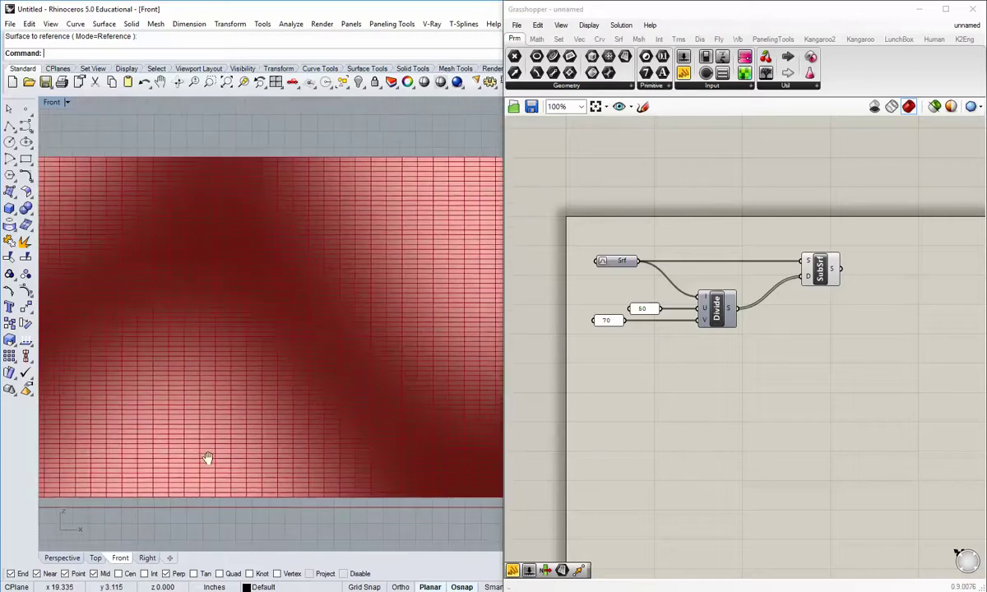
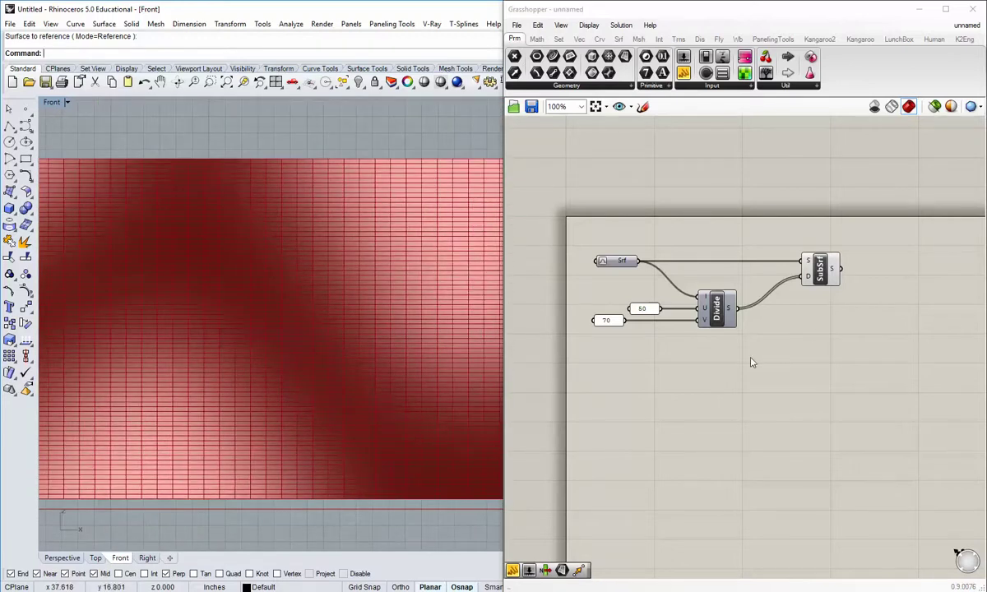
- Add a Partition List component after SubSrf and connect the sub-surface output to its list input
{"action": "right_click_drag", "start_coordinate": [921, 359], "coordinate": [734, 379]}
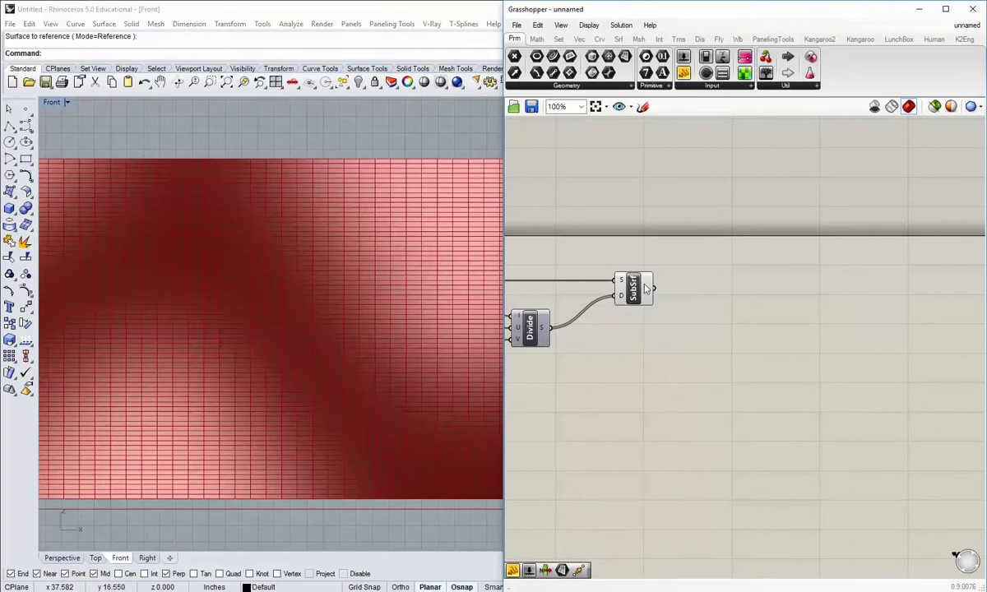
{"action": "mouse_move", "coordinate": [646, 290]}
{"action": "left_click", "coordinate": [558, 39]}
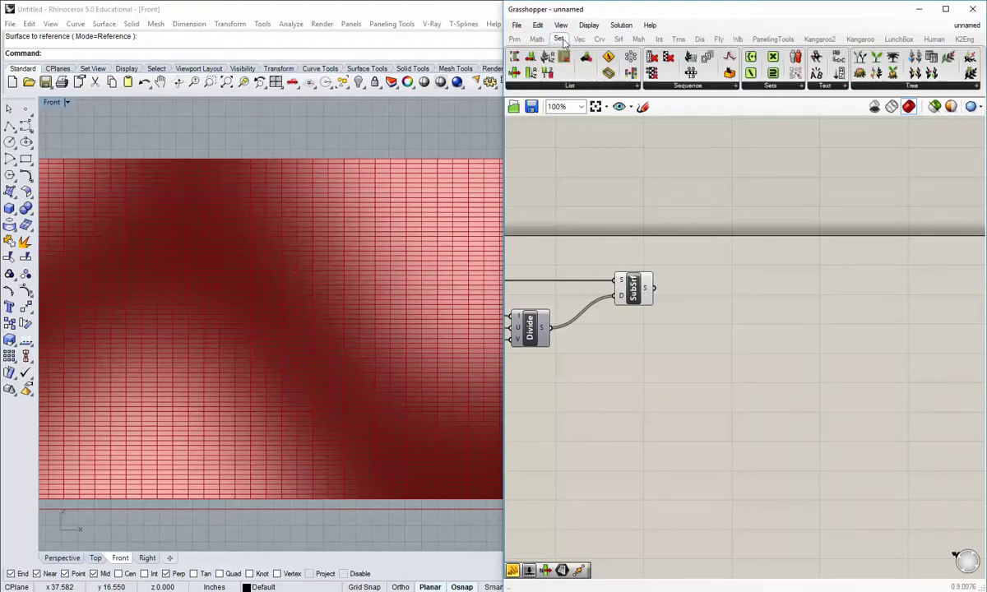
{"action": "left_click", "coordinate": [568, 86]}
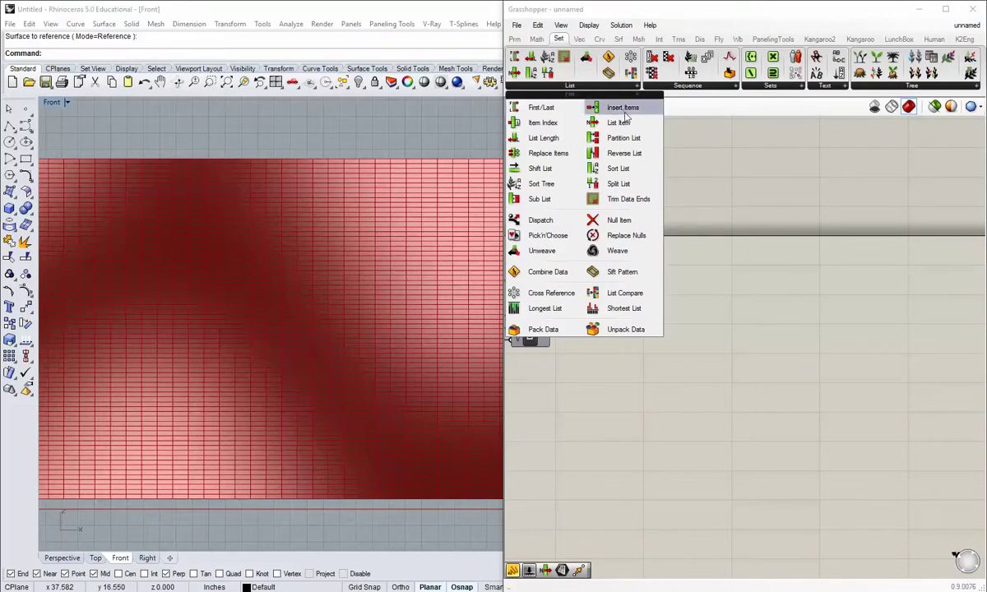
{"action": "left_click", "coordinate": [624, 138]}
{"action": "left_click", "coordinate": [713, 330]}
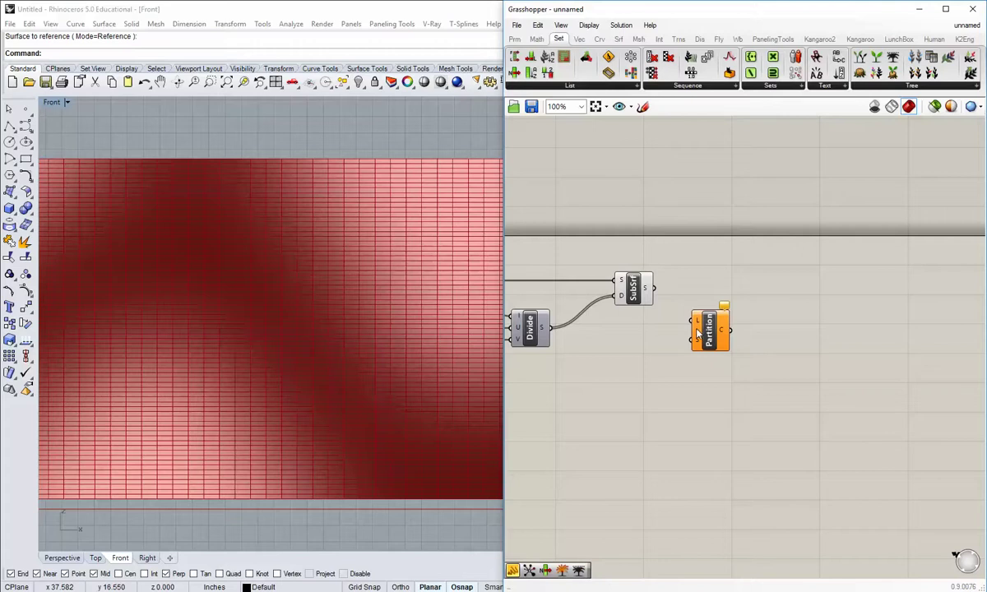
{"action": "left_click_drag", "start_coordinate": [654, 288], "coordinate": [717, 358]}
{"action": "left_click", "coordinate": [673, 401]}
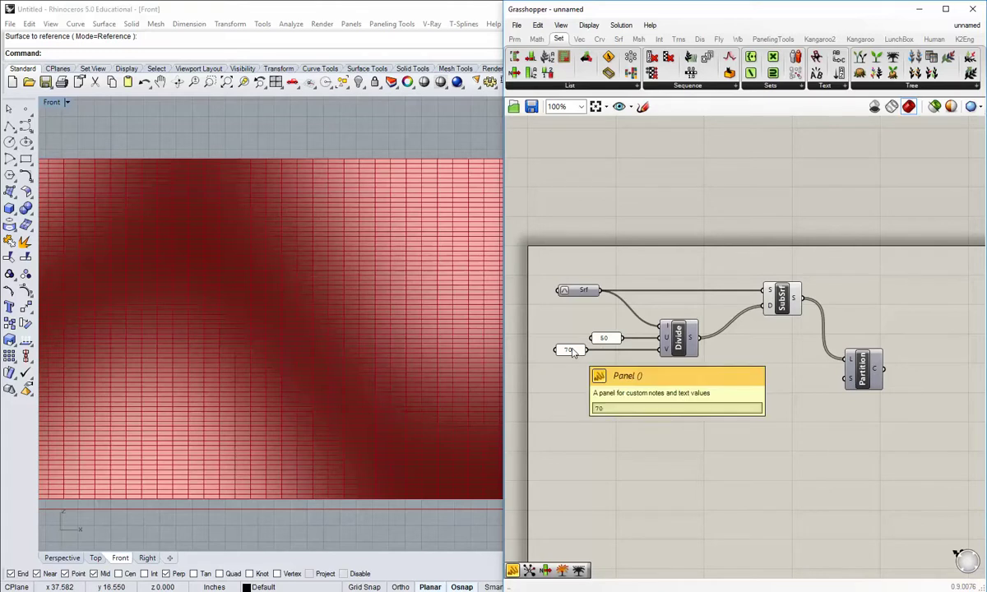
- Connect the 70 panel to the size input of Partition List and align the component with the incoming wire
{"action": "left_click_drag", "start_coordinate": [573, 354], "coordinate": [847, 378]}
{"action": "left_click_drag", "start_coordinate": [573, 371], "coordinate": [573, 380]}
{"action": "right_click_drag", "start_coordinate": [878, 418], "coordinate": [703, 408]}
{"action": "left_click_drag", "start_coordinate": [701, 378], "coordinate": [700, 376]}
{"action": "left_click", "coordinate": [710, 375]}
{"action": "mouse_move", "coordinate": [705, 359]}
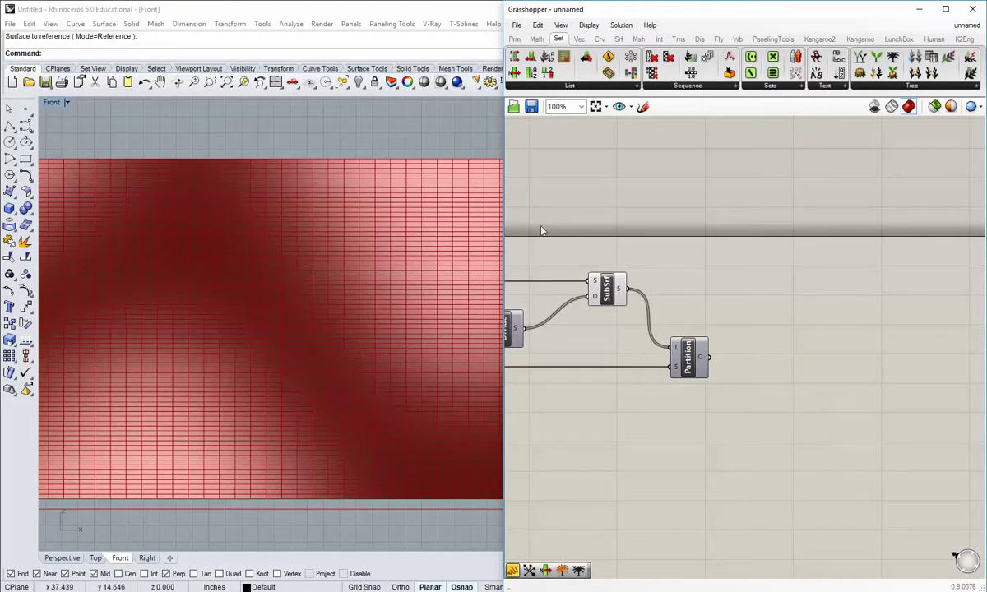
- Narrow the Grasshopper window to enlarge the Front viewport and frame the subdivided surface from its lower-left corner
{"action": "left_click_drag", "start_coordinate": [503, 239], "coordinate": [561, 240]}
{"action": "scroll", "coordinate": [370, 302], "scroll_direction": "down", "scroll_amount": 3}
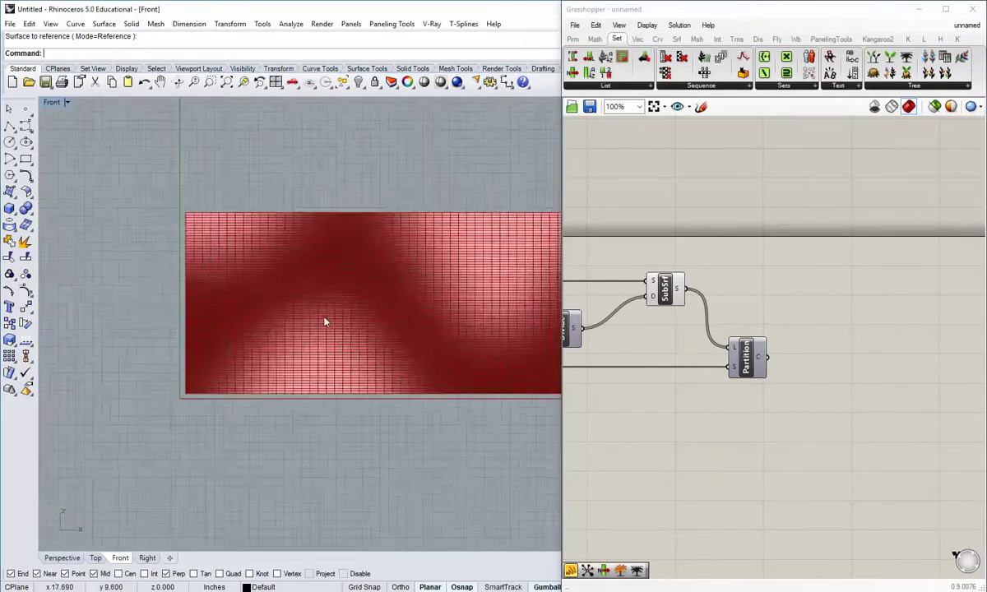
{"action": "scroll", "coordinate": [195, 405], "scroll_direction": "up", "scroll_amount": 2}
{"action": "right_click_drag", "start_coordinate": [180, 403], "coordinate": [112, 392]}
- Preview the first item of each partition with a temporary List Item component on the Partition List output, and delete it
{"action": "left_click", "coordinate": [574, 72]}
{"action": "left_click", "coordinate": [860, 357]}
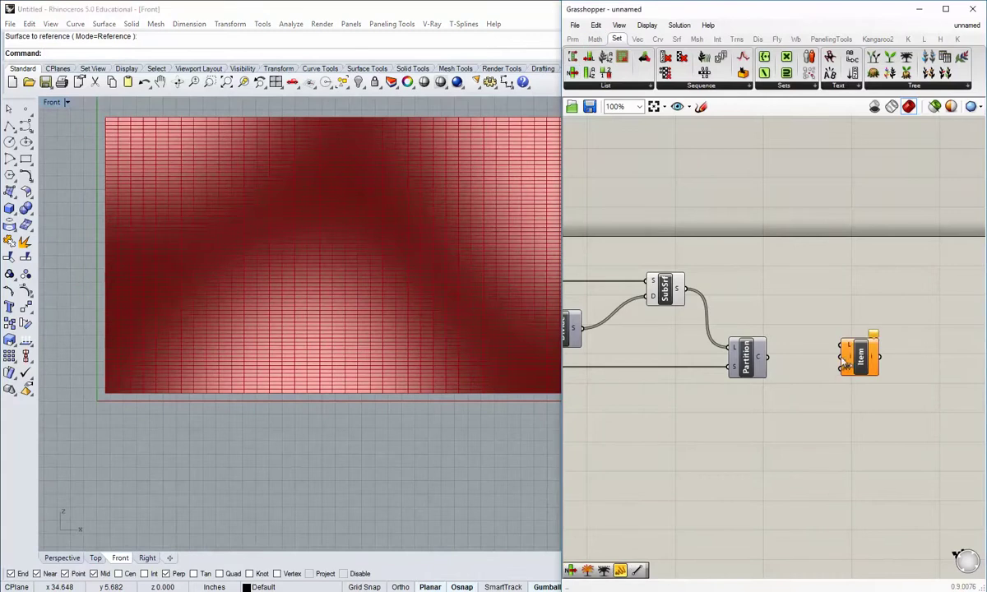
{"action": "left_click_drag", "start_coordinate": [770, 358], "coordinate": [800, 433]}
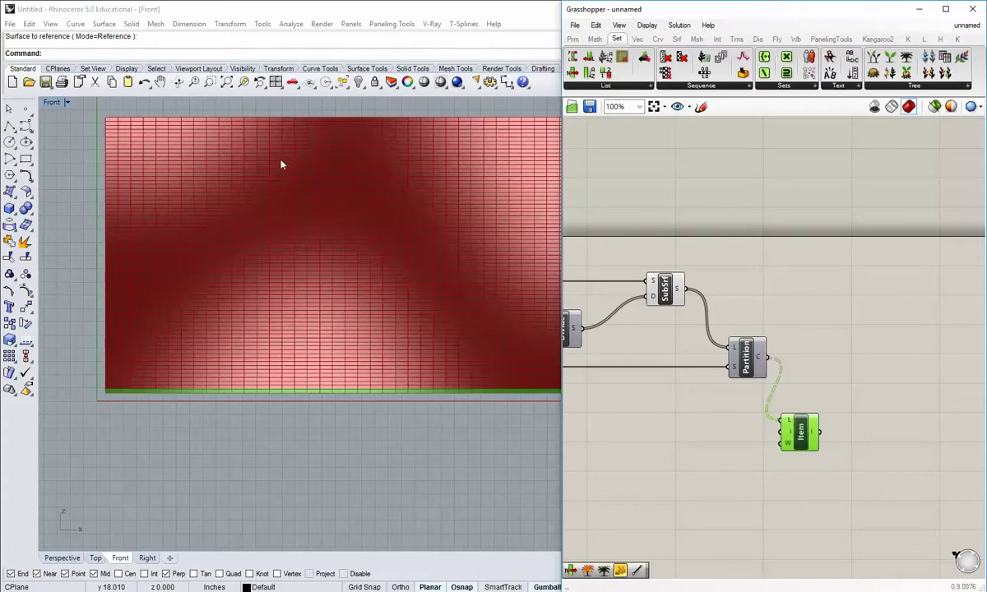
{"action": "mouse_move", "coordinate": [797, 422]}
{"action": "left_mouse_down"}
{"action": "mouse_move", "coordinate": [798, 439]}
{"action": "mouse_move", "coordinate": [796, 421]}
{"action": "left_mouse_up"}
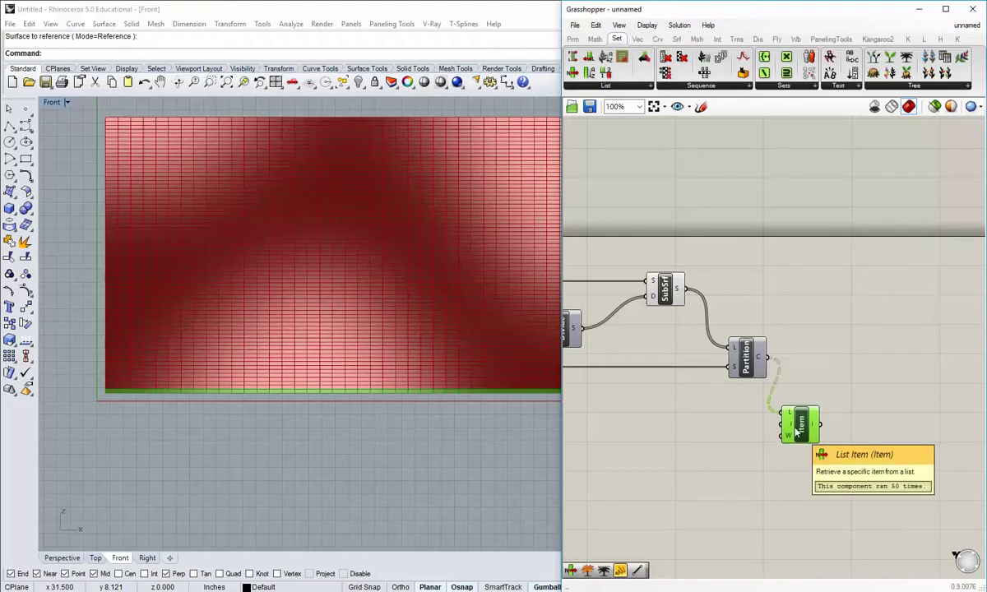
{"action": "key", "text": "Delete"}
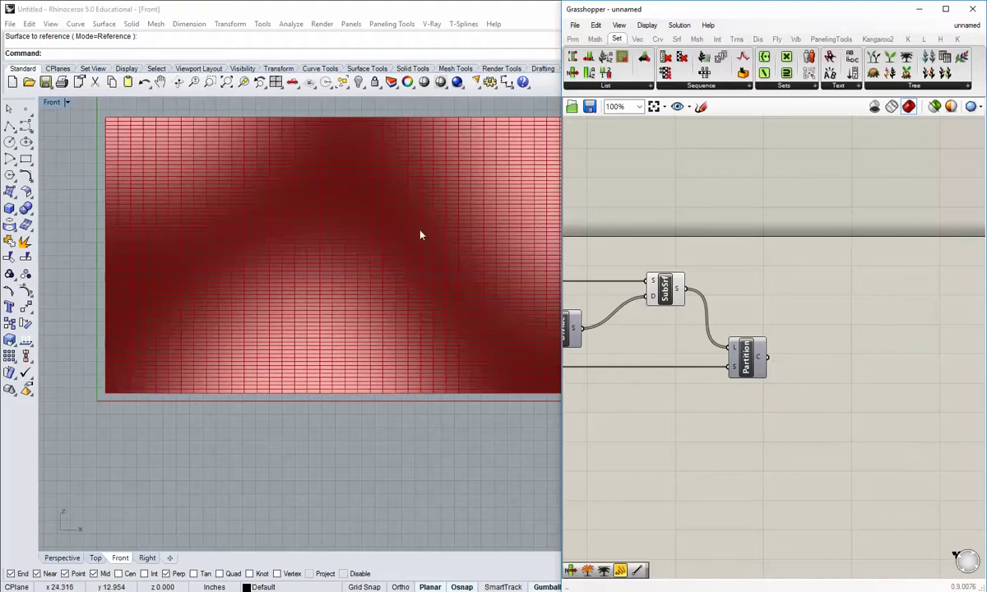
- Hide the image surface in the Front viewport so only the subdivision grid is displayed
{"action": "right_click_drag", "start_coordinate": [378, 240], "coordinate": [247, 327]}
{"action": "scroll", "coordinate": [342, 337], "scroll_direction": "up", "scroll_amount": 3}
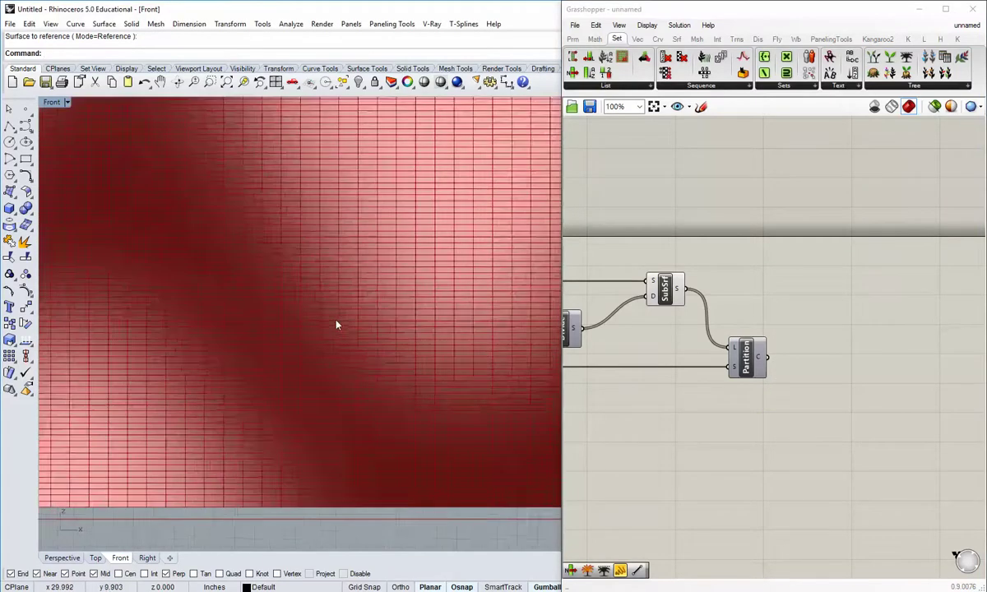
{"action": "scroll", "coordinate": [338, 325], "scroll_direction": "down", "scroll_amount": 1}
{"action": "left_click", "coordinate": [379, 307]}
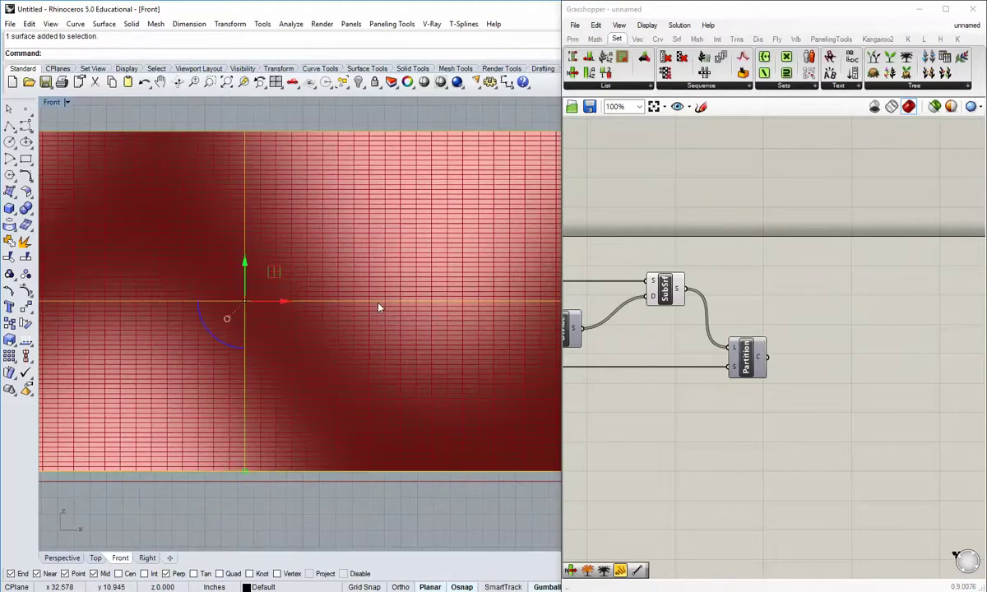
{"action": "key", "text": "ctrl+h"}
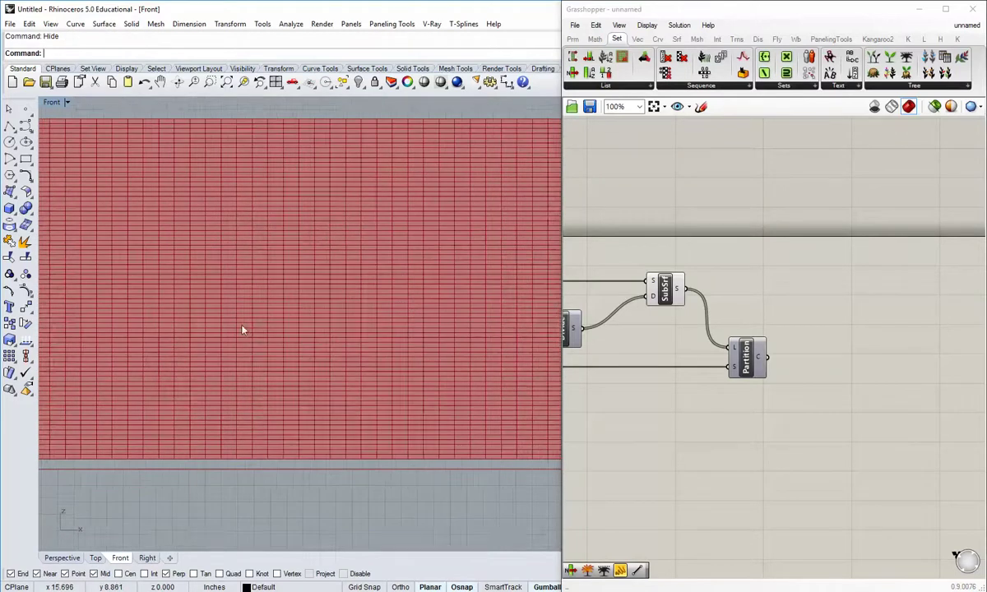
{"action": "scroll", "coordinate": [242, 364], "scroll_direction": "down", "scroll_amount": 2}
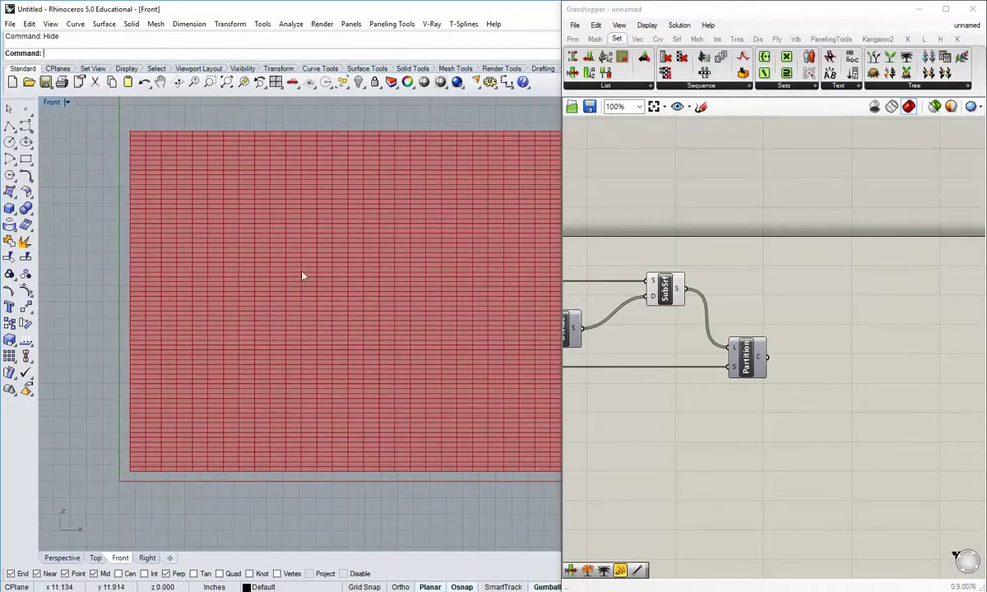
{"action": "scroll", "coordinate": [240, 366], "scroll_direction": "up", "scroll_amount": 2}
{"action": "right_click_drag", "start_coordinate": [231, 354], "coordinate": [212, 356]}
- Add a Cull Pattern component after Partition List and connect the partitioned chunks to its list input
{"action": "right_click_drag", "start_coordinate": [726, 198], "coordinate": [691, 204]}
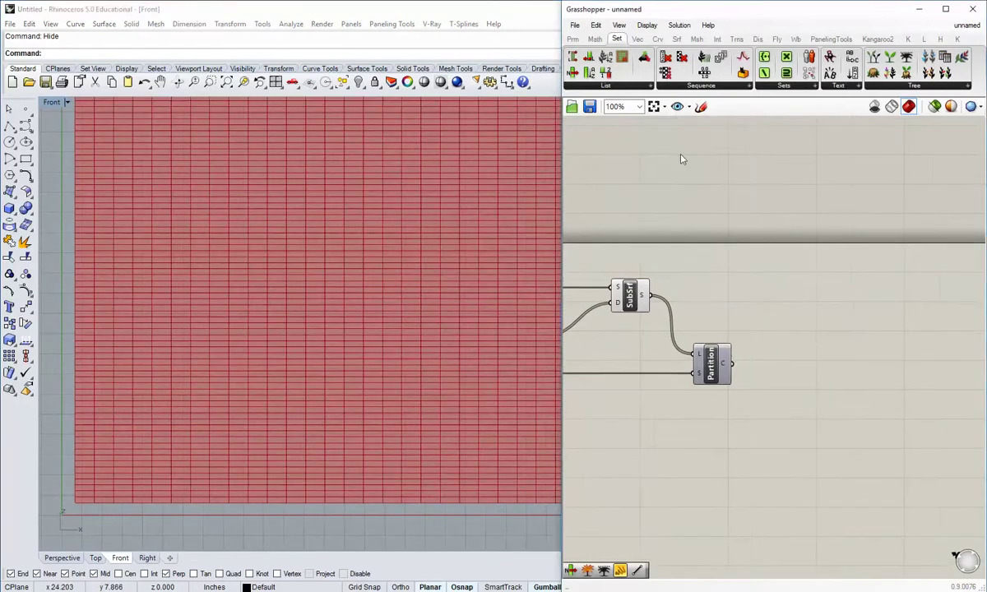
{"action": "left_click", "coordinate": [681, 87]}
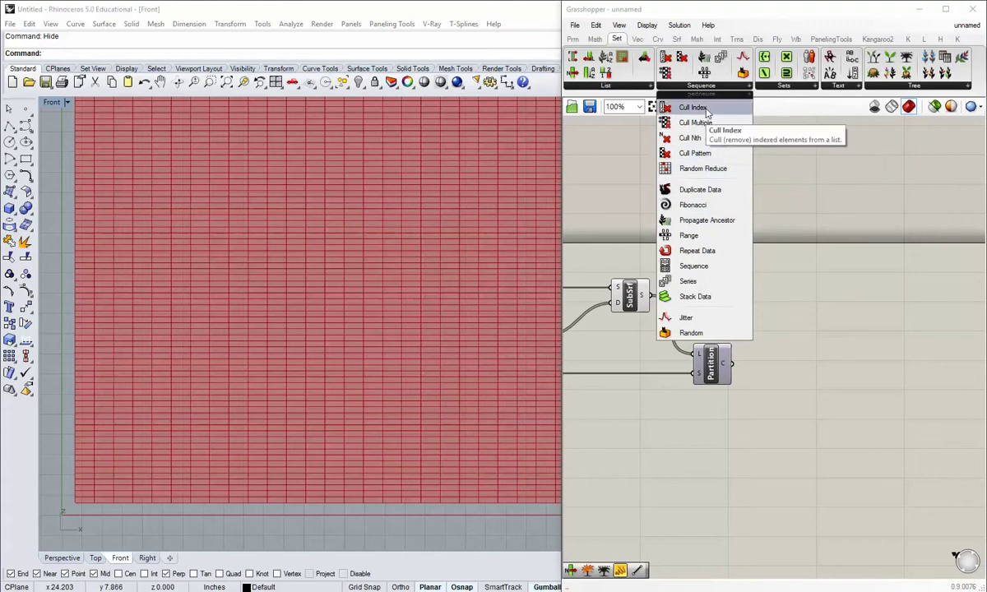
{"action": "left_click", "coordinate": [690, 154]}
{"action": "left_click", "coordinate": [802, 390]}
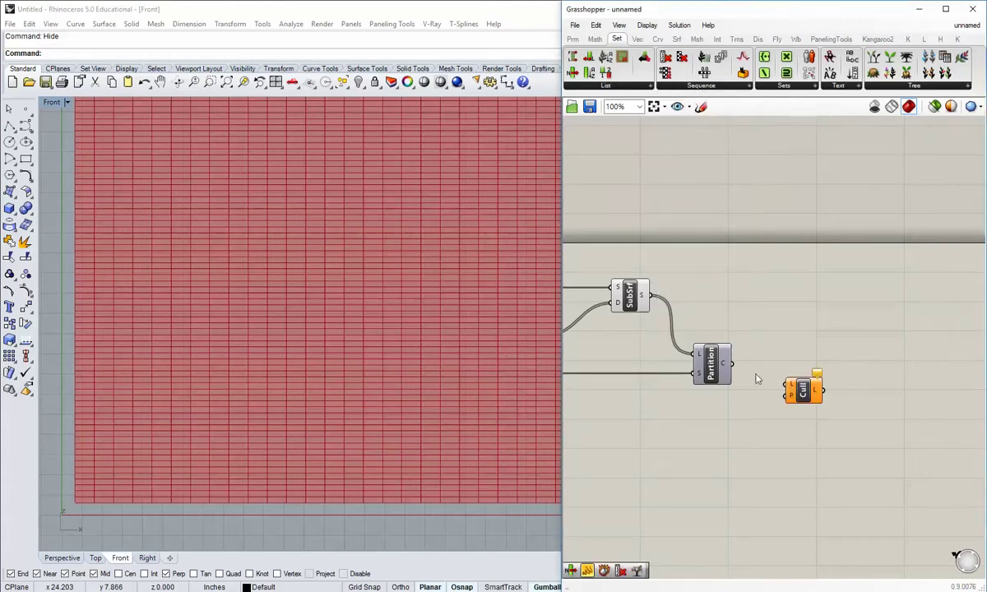
{"action": "left_click_drag", "start_coordinate": [732, 362], "coordinate": [819, 380]}
{"action": "left_click", "coordinate": [815, 392]}
- Set the pattern input of Cull Pattern to False, True and check the rows it keeps
{"action": "scroll", "coordinate": [761, 396], "scroll_direction": "up", "scroll_amount": 3}
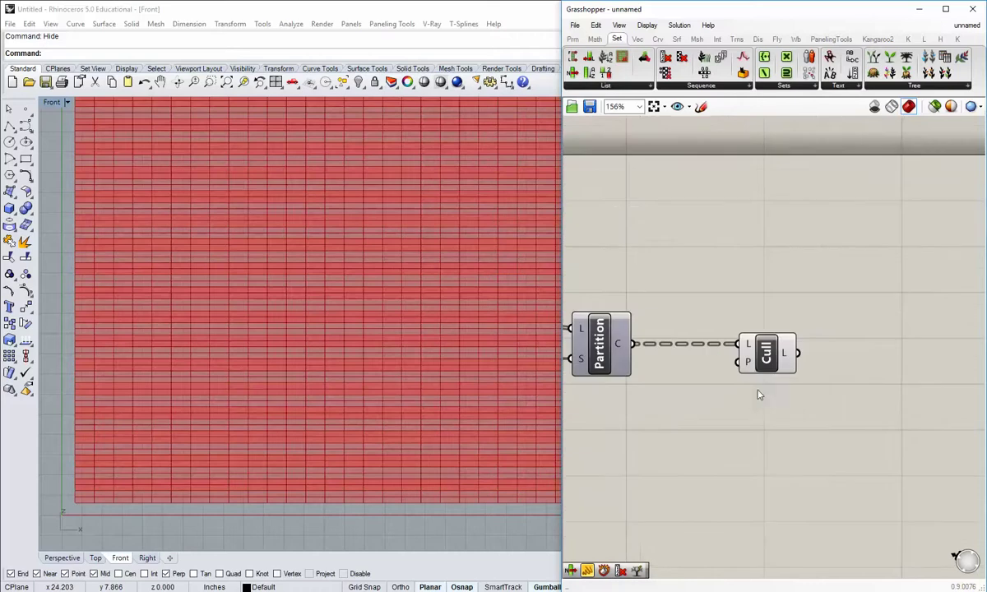
{"action": "right_click", "coordinate": [750, 366]}
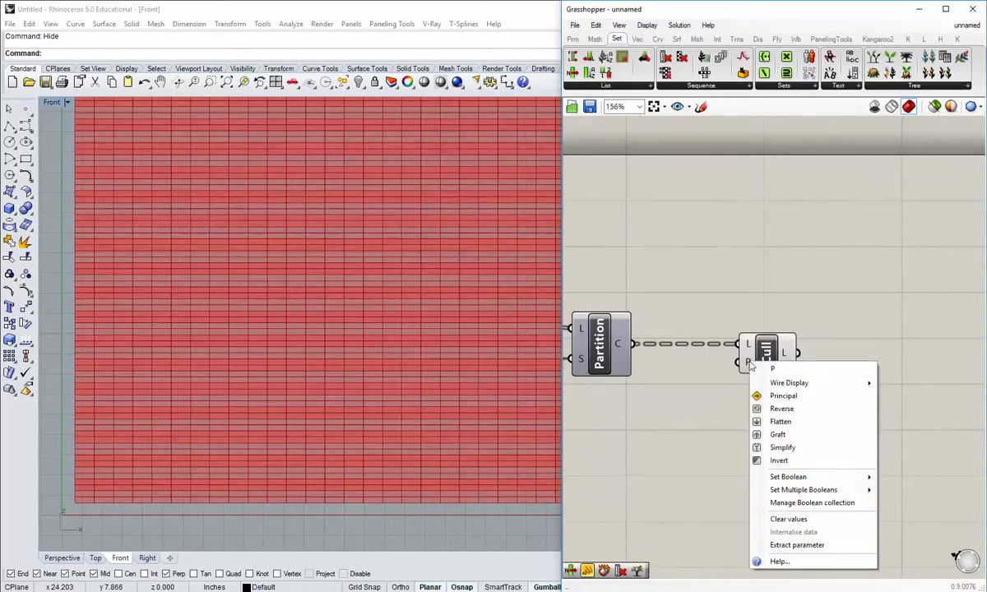
{"action": "mouse_move", "coordinate": [780, 490]}
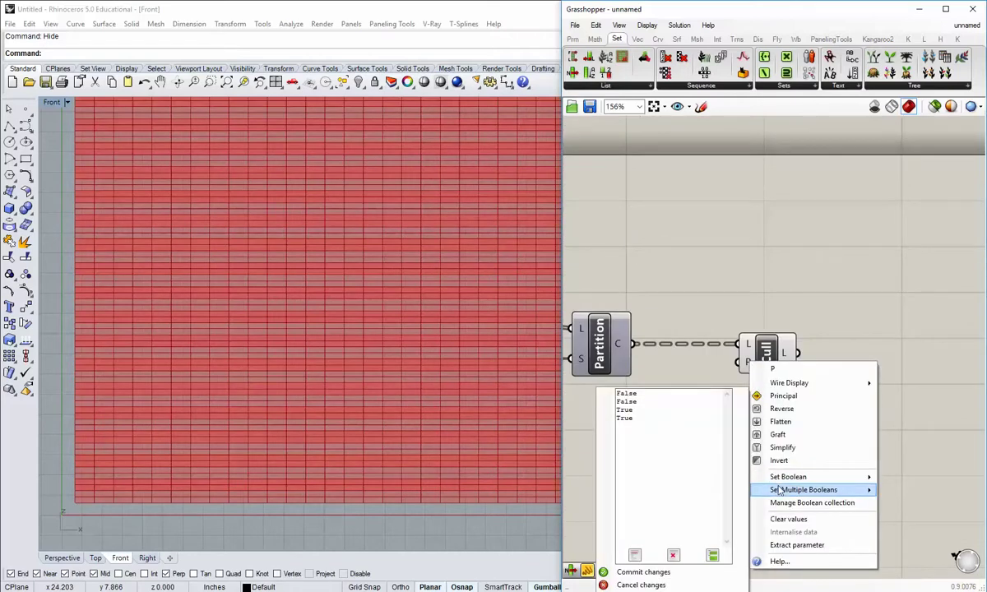
{"action": "left_click_drag", "start_coordinate": [628, 450], "coordinate": [612, 406]}
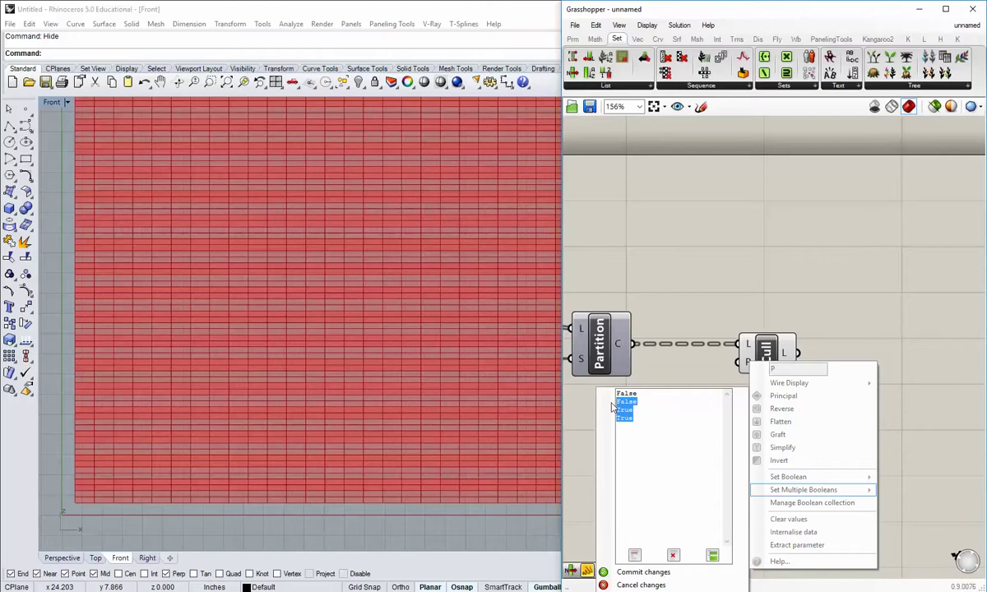
{"action": "type", "text": "True"}
{"action": "left_click", "coordinate": [659, 572]}
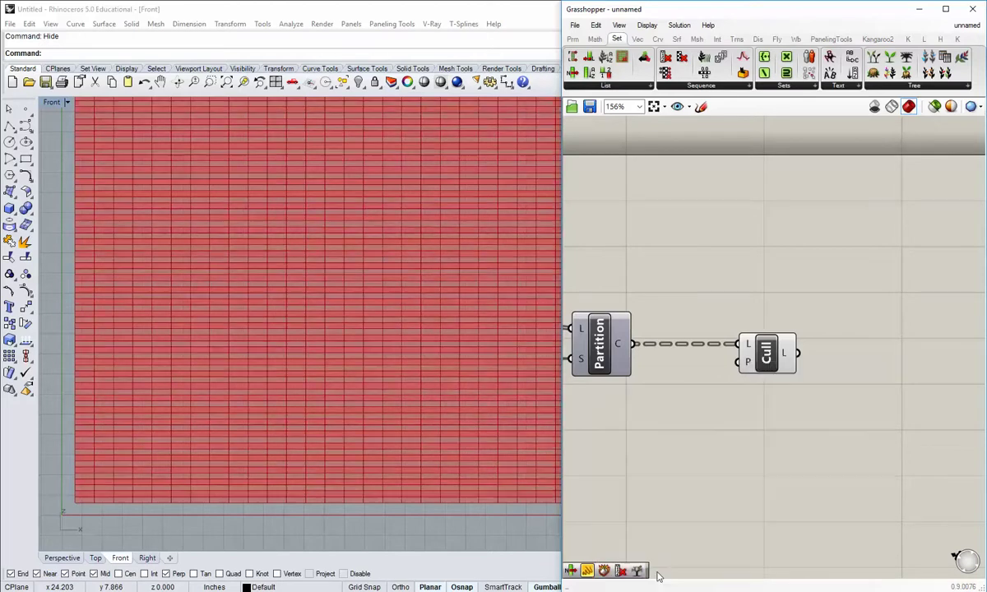
{"action": "left_click", "coordinate": [773, 352]}
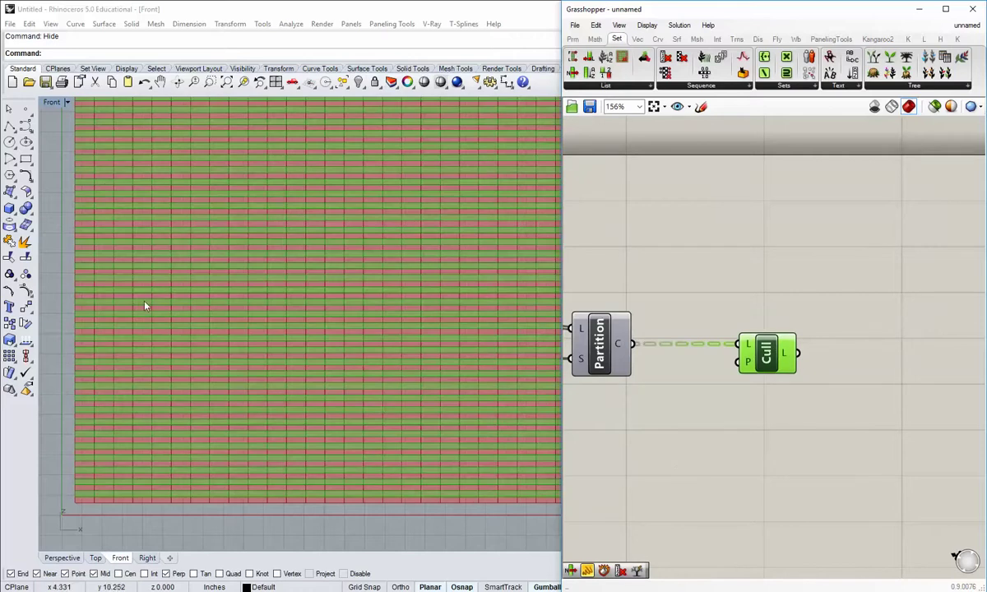
{"action": "left_click", "coordinate": [750, 404]}
- Duplicate the Cull Pattern component directly below the original and invert the copy's pattern input
{"action": "left_click", "coordinate": [771, 356]}
{"action": "left_click_drag", "start_coordinate": [765, 358], "coordinate": [764, 409], "text": "alt"}
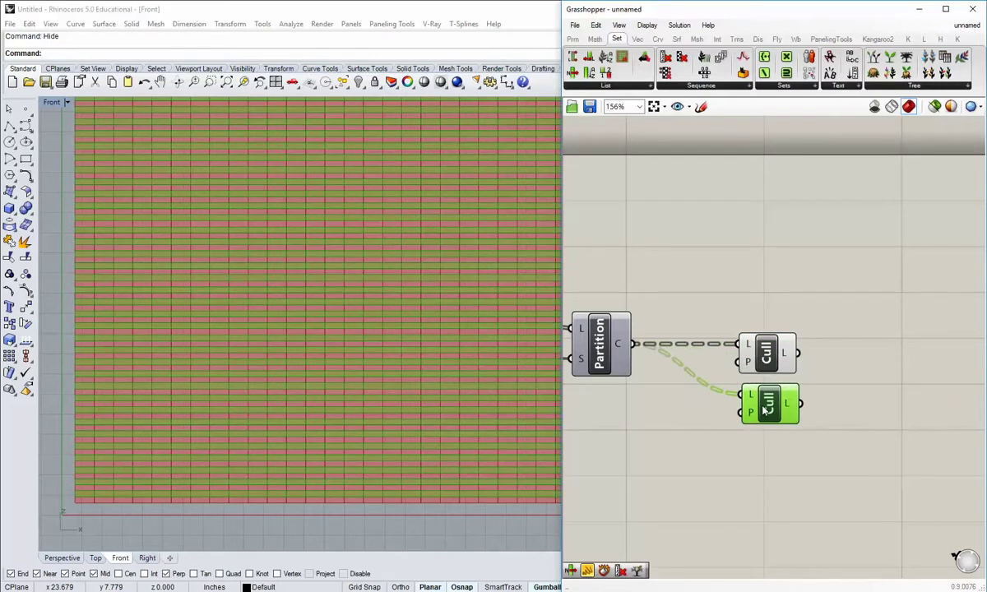
{"action": "right_click", "coordinate": [751, 415]}
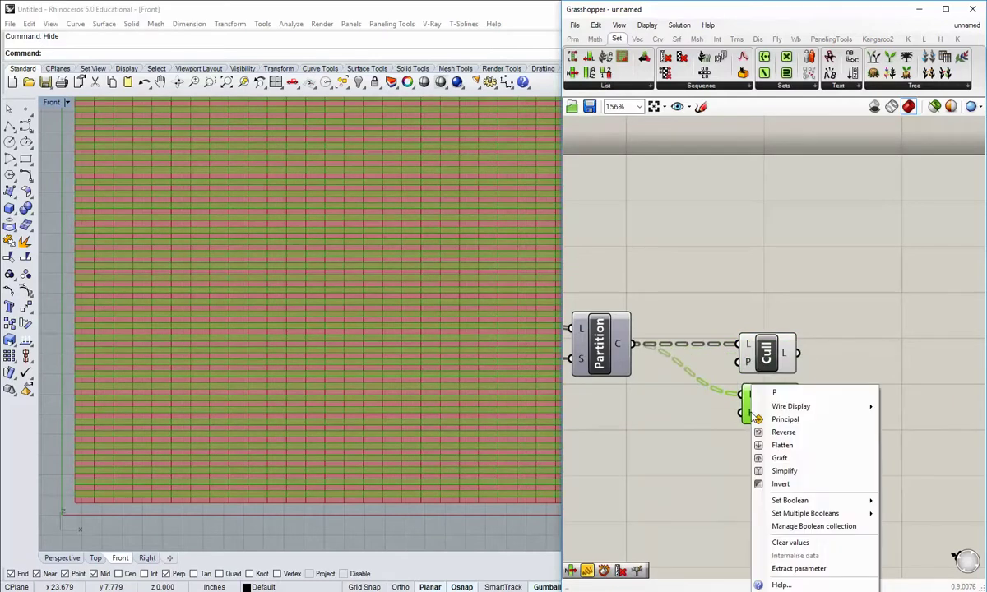
{"action": "left_click", "coordinate": [771, 485]}
{"action": "left_click", "coordinate": [761, 477]}
- Turn off the preview of the SubSrf component
{"action": "right_click_drag", "start_coordinate": [629, 370], "coordinate": [792, 416]}
{"action": "right_click", "coordinate": [636, 271]}
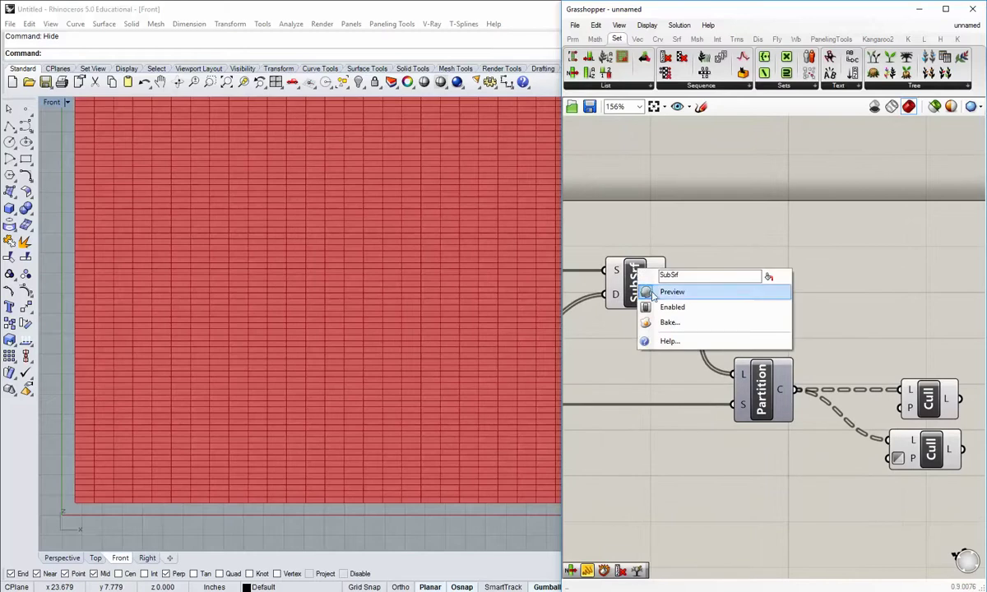
{"action": "left_click", "coordinate": [662, 289]}
- Compare the rows kept by the two Cull Pattern components by highlighting each one alternately
{"action": "right_click_drag", "start_coordinate": [963, 400], "coordinate": [798, 397]}
{"action": "left_click", "coordinate": [765, 397]}
{"action": "left_click", "coordinate": [764, 448]}
{"action": "left_click", "coordinate": [765, 396]}
{"action": "left_click", "coordinate": [766, 450]}
{"action": "left_click", "coordinate": [765, 397]}
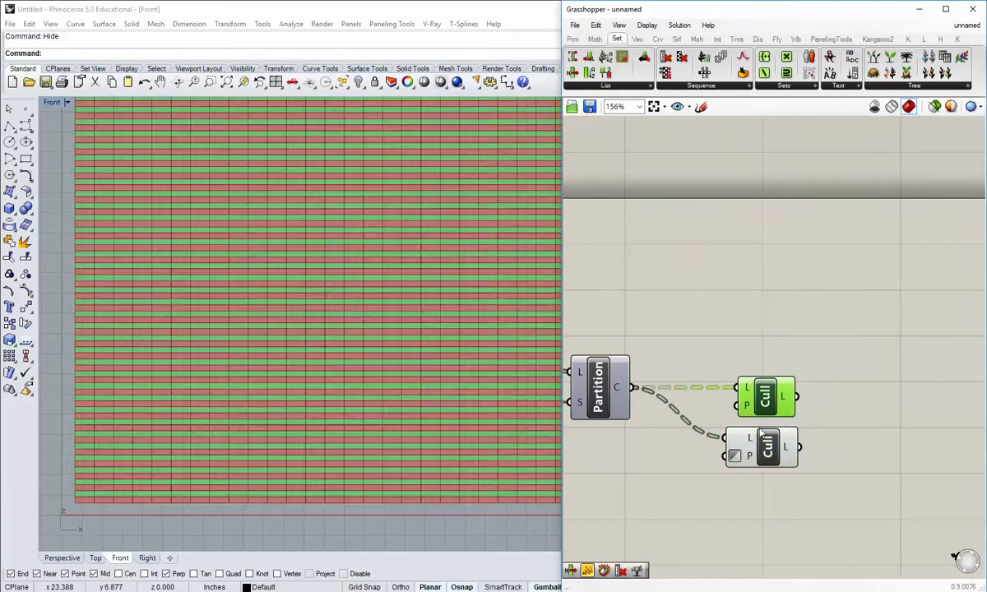
{"action": "left_click", "coordinate": [766, 448]}
{"action": "left_click", "coordinate": [765, 396]}
{"action": "left_click", "coordinate": [767, 446]}
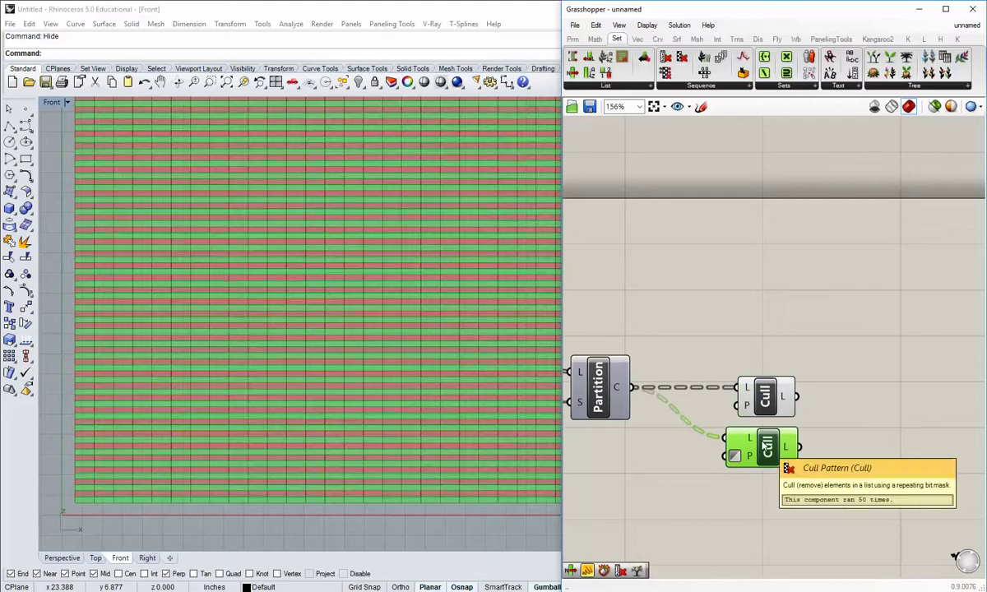
{"action": "left_click", "coordinate": [764, 410]}
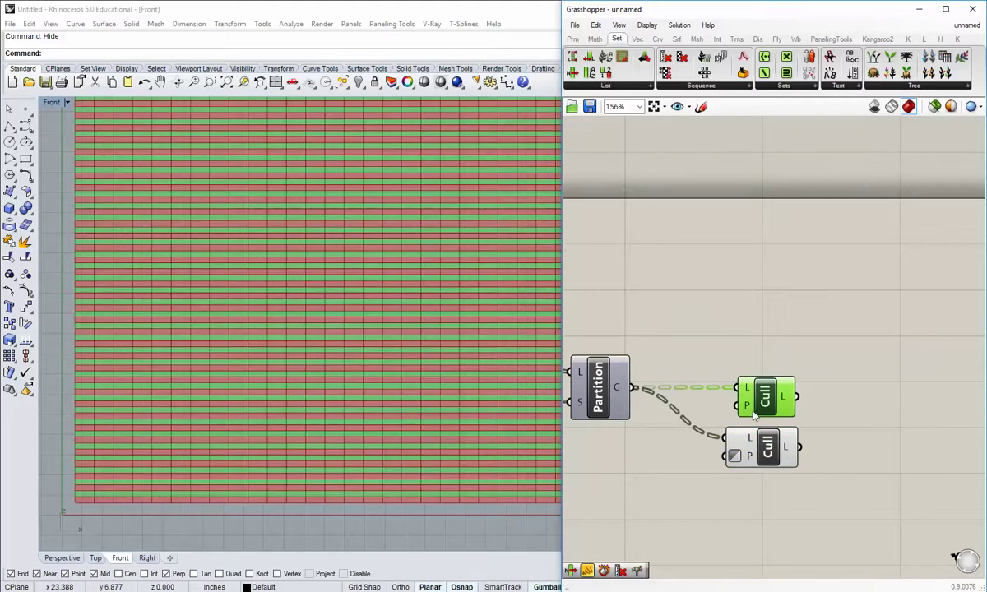
{"action": "left_click", "coordinate": [629, 518]}
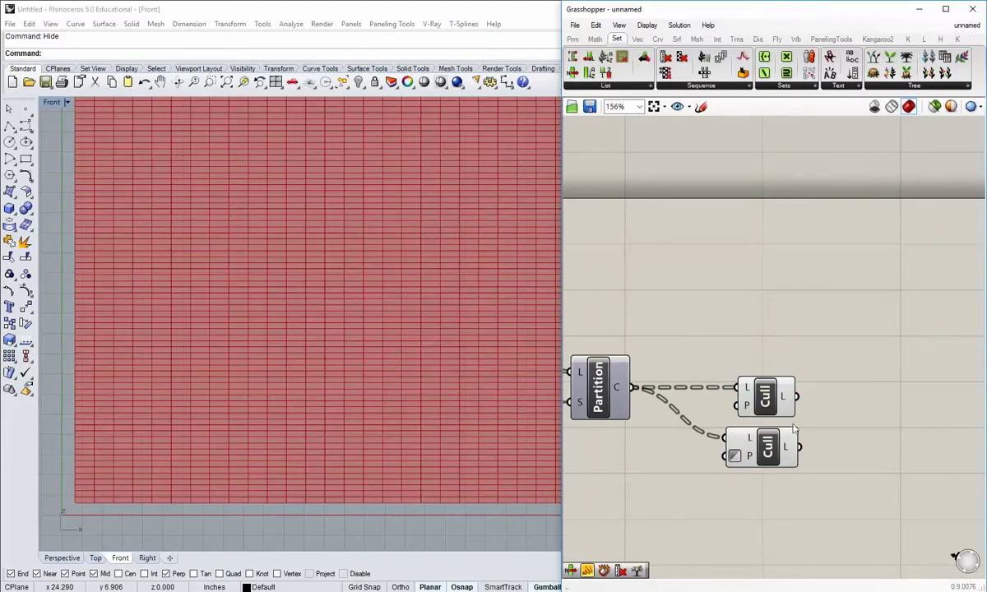
- Highlight the upper Cull Pattern component and examine its alternating rows from end to end in the Front viewport
{"action": "left_click", "coordinate": [743, 384]}
{"action": "right_click_drag", "start_coordinate": [163, 462], "coordinate": [150, 464]}
{"action": "right_click_drag", "start_coordinate": [196, 495], "coordinate": [176, 466]}
{"action": "scroll", "coordinate": [189, 463], "scroll_direction": "down", "scroll_amount": 3}
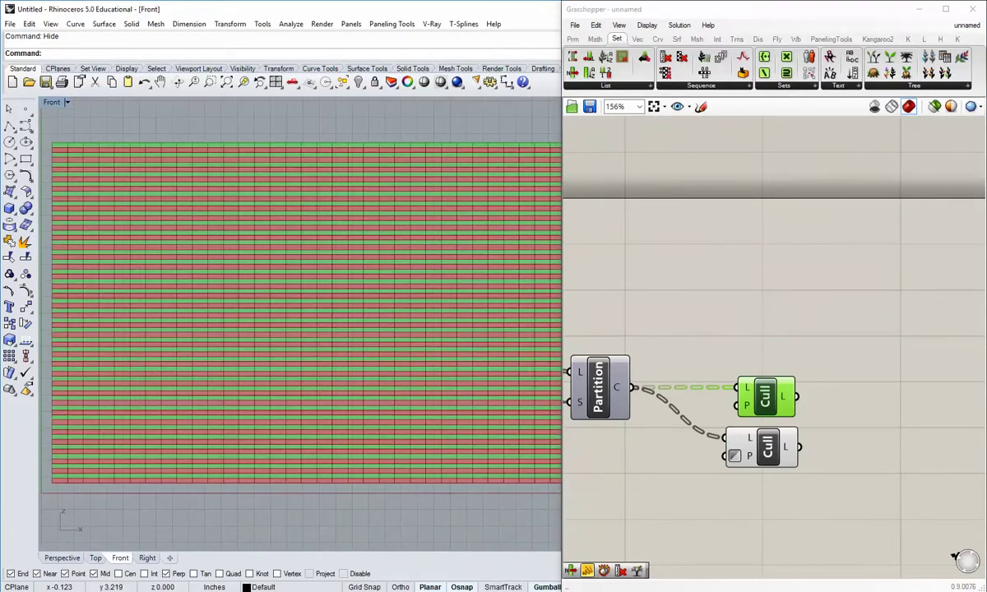
{"action": "right_click_drag", "start_coordinate": [489, 345], "coordinate": [162, 348]}
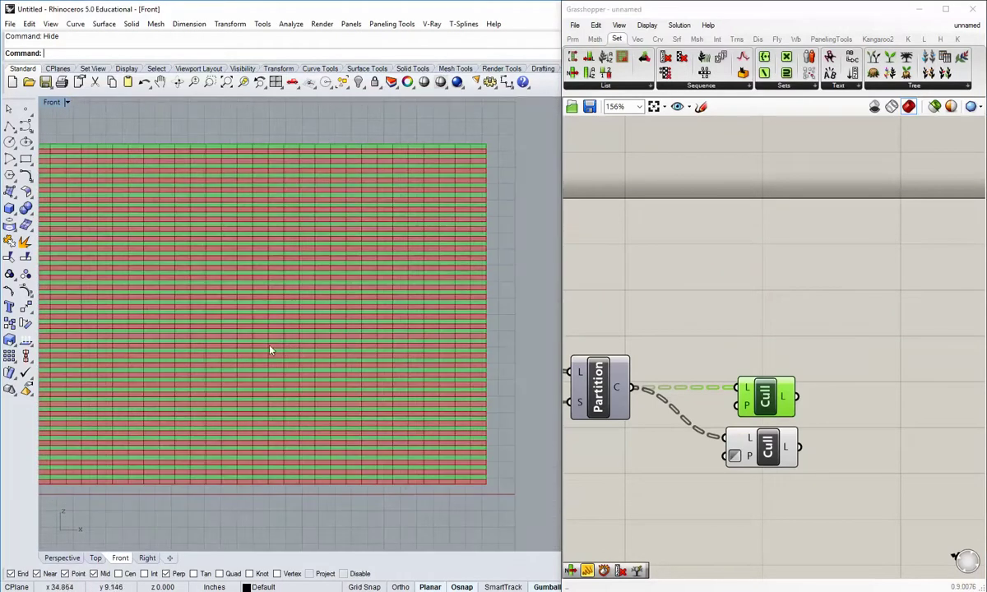
{"action": "scroll", "coordinate": [407, 490], "scroll_direction": "up", "scroll_amount": 4}
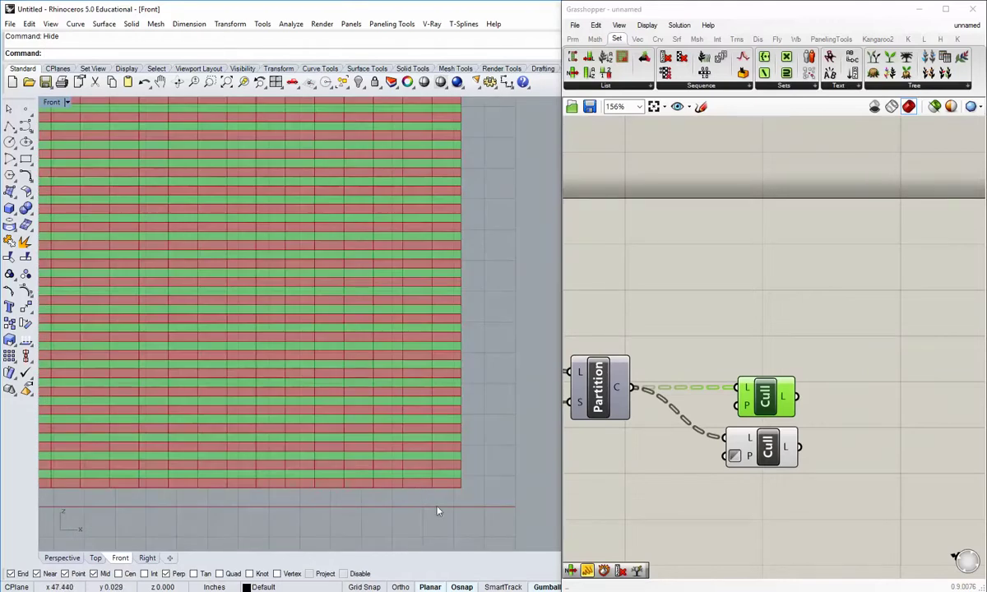
{"action": "scroll", "coordinate": [439, 511], "scroll_direction": "down", "scroll_amount": 4}
{"action": "scroll", "coordinate": [114, 429], "scroll_direction": "down", "scroll_amount": 3}
{"action": "right_click_drag", "start_coordinate": [114, 430], "coordinate": [284, 442]}
{"action": "scroll", "coordinate": [247, 438], "scroll_direction": "up", "scroll_amount": 4}
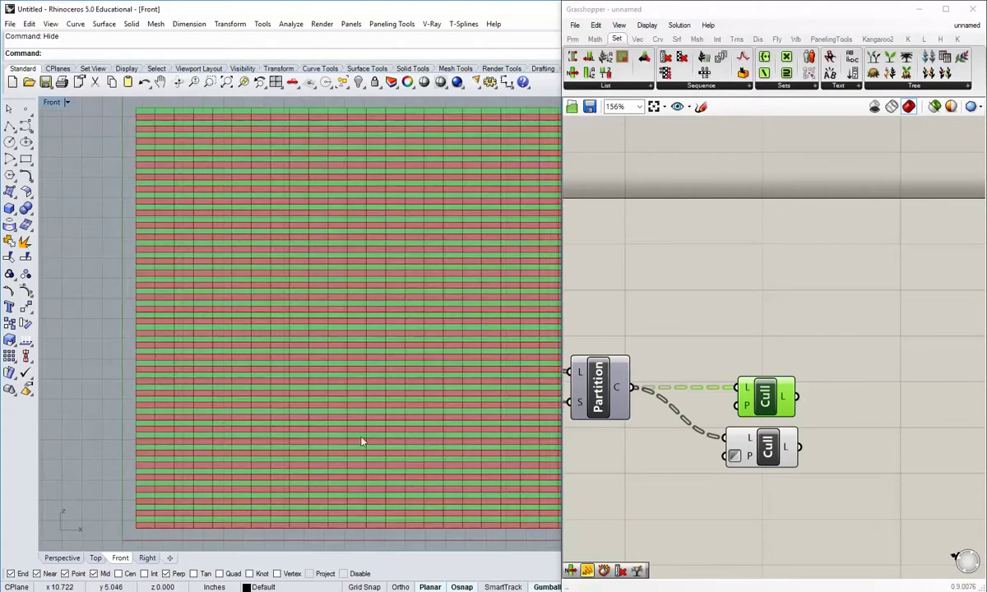
- Widen the Grasshopper window towards the Rhino viewport and deselect the upper Cull Pattern component
{"action": "right_click_drag", "start_coordinate": [810, 461], "coordinate": [757, 452]}
{"action": "right_click_drag", "start_coordinate": [401, 401], "coordinate": [372, 405]}
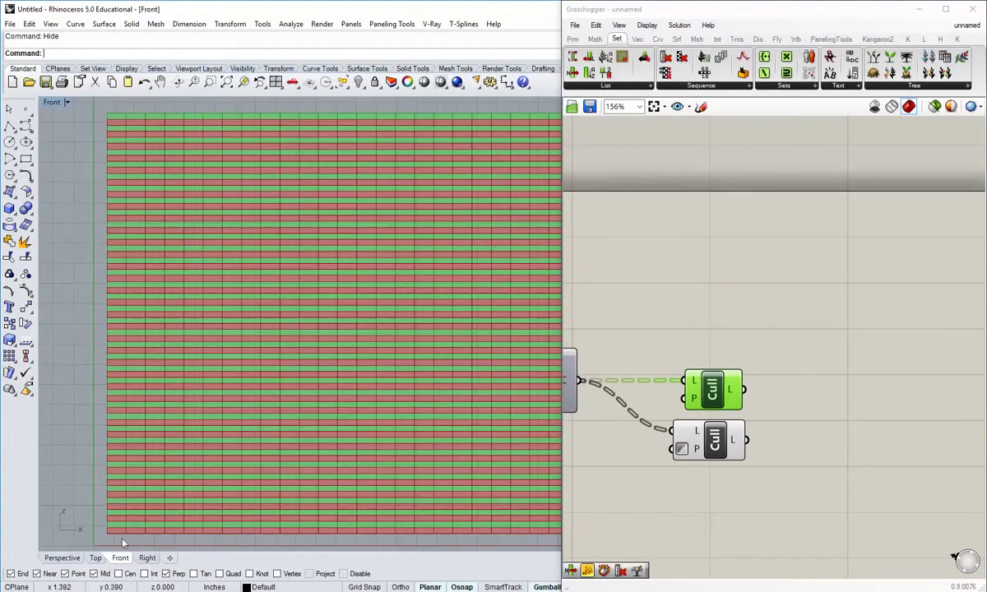
{"action": "right_click_drag", "start_coordinate": [172, 474], "coordinate": [124, 460]}
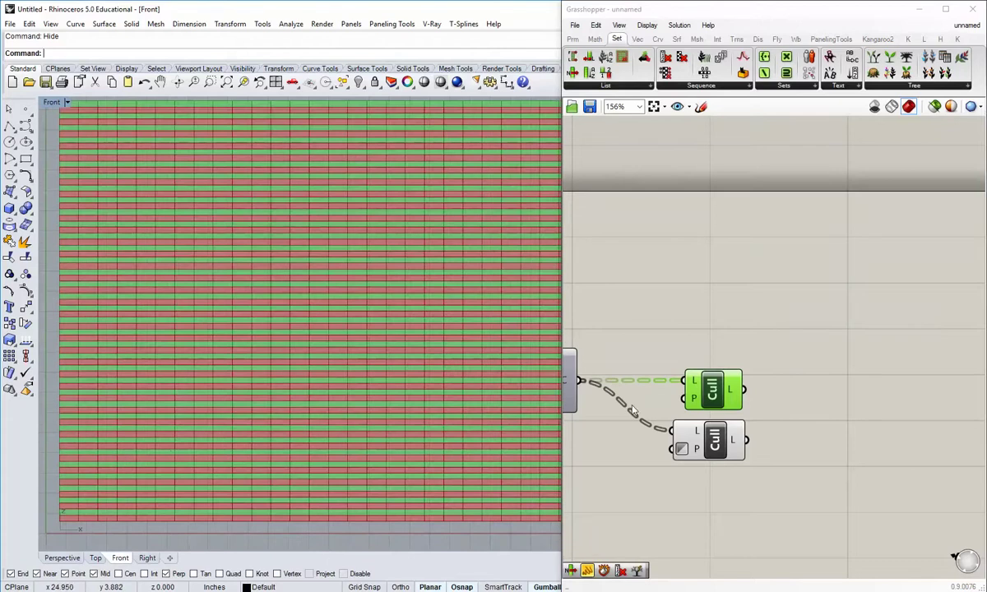
{"action": "left_click_drag", "start_coordinate": [557, 317], "coordinate": [506, 324]}
{"action": "left_click", "coordinate": [680, 322]}
- Add a Flip Matrix component beside the upper Cull Pattern component and feed it the culled list output
{"action": "right_click_drag", "start_coordinate": [681, 327], "coordinate": [612, 253]}
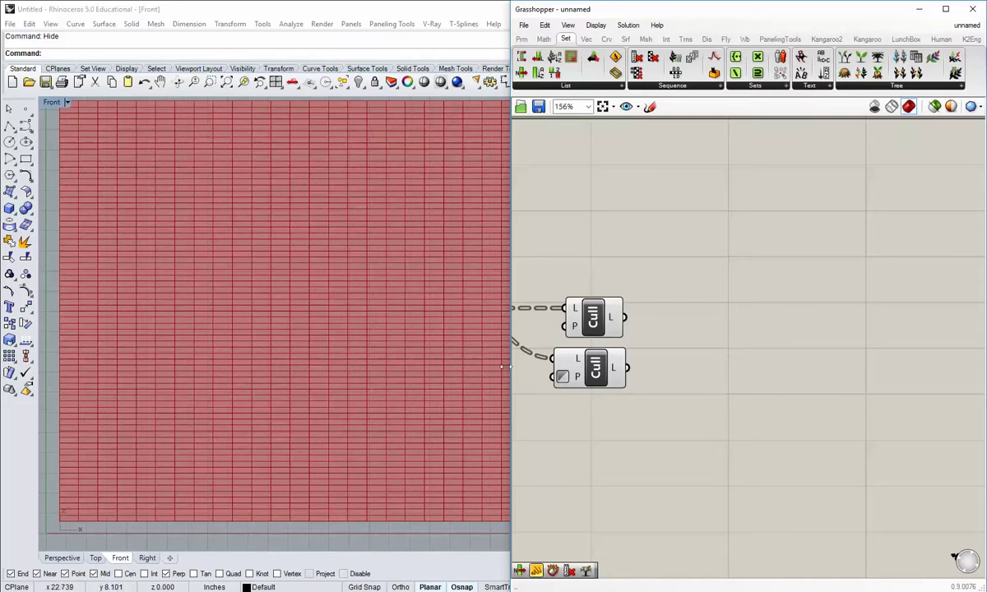
{"action": "left_click", "coordinate": [854, 87]}
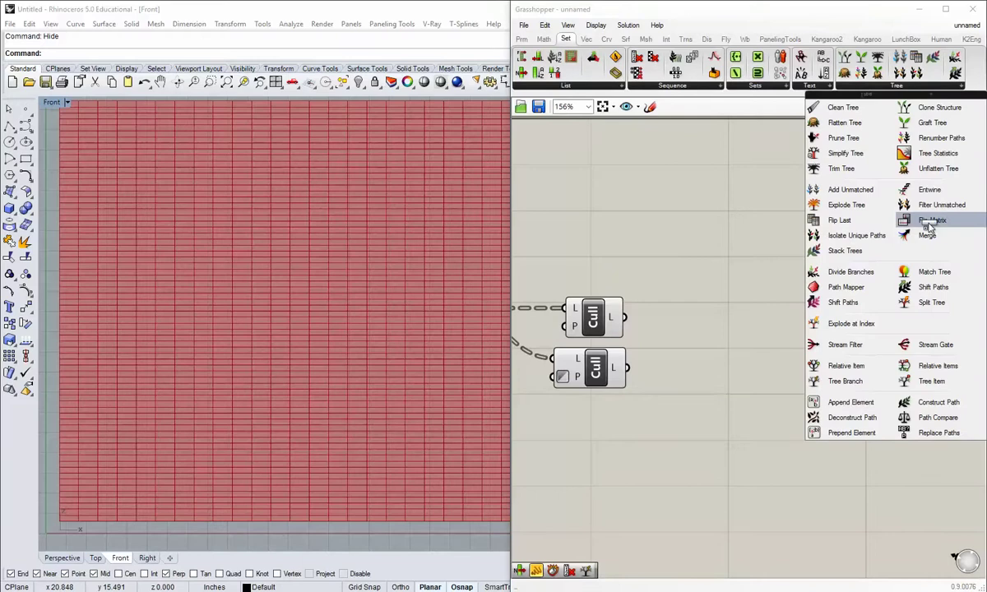
{"action": "left_click_drag", "start_coordinate": [932, 220], "coordinate": [754, 310]}
{"action": "left_click_drag", "start_coordinate": [623, 317], "coordinate": [707, 322]}
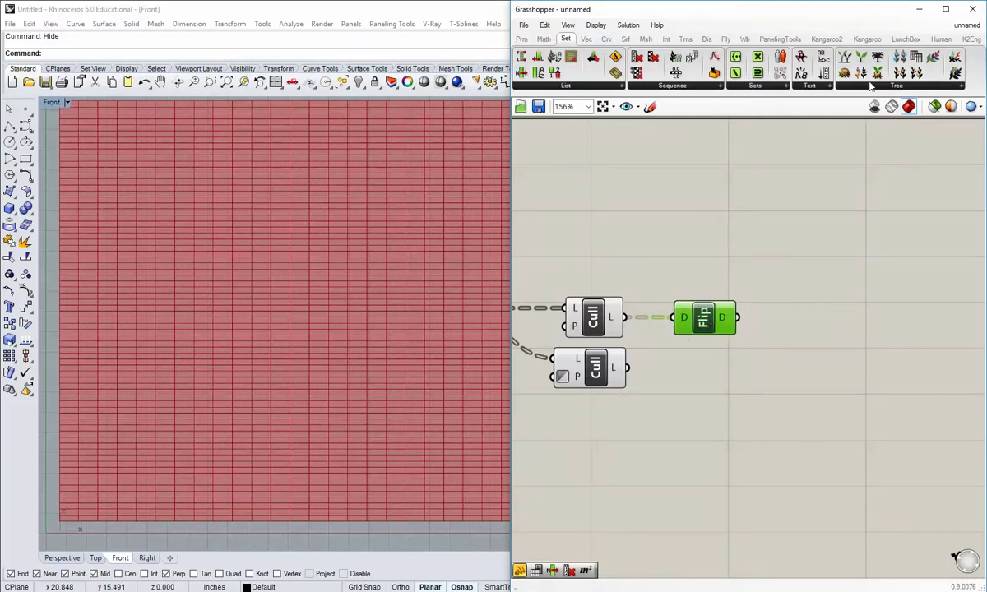
- Compare the data before and after Flip Matrix by feeding each output into a temporary List Item component, and delete that component
{"action": "left_click", "coordinate": [896, 86]}
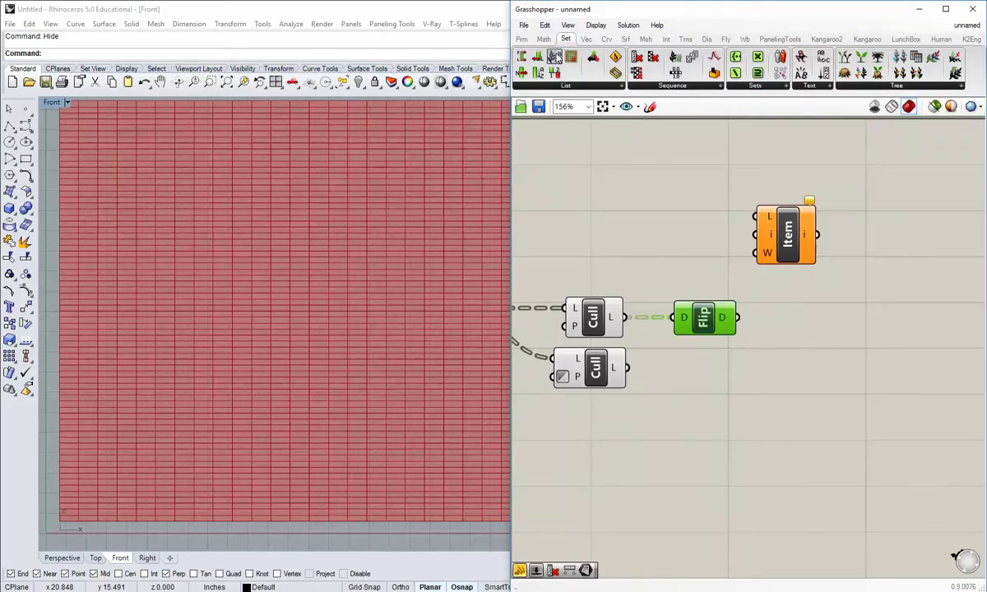
{"action": "left_click_drag", "start_coordinate": [737, 318], "coordinate": [754, 216]}
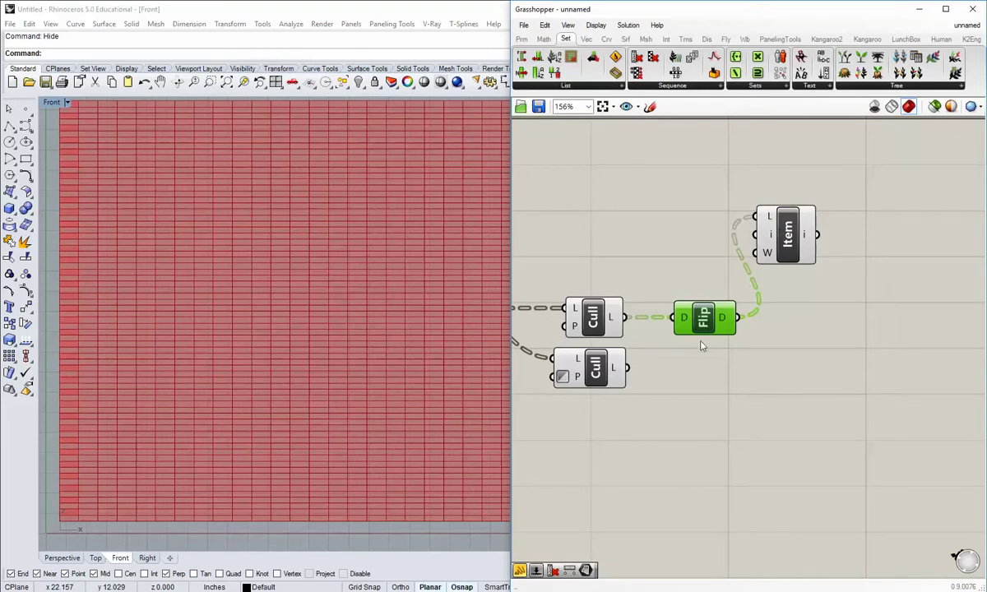
{"action": "right_click_drag", "start_coordinate": [658, 319], "coordinate": [765, 338]}
{"action": "left_click_drag", "start_coordinate": [731, 338], "coordinate": [862, 236]}
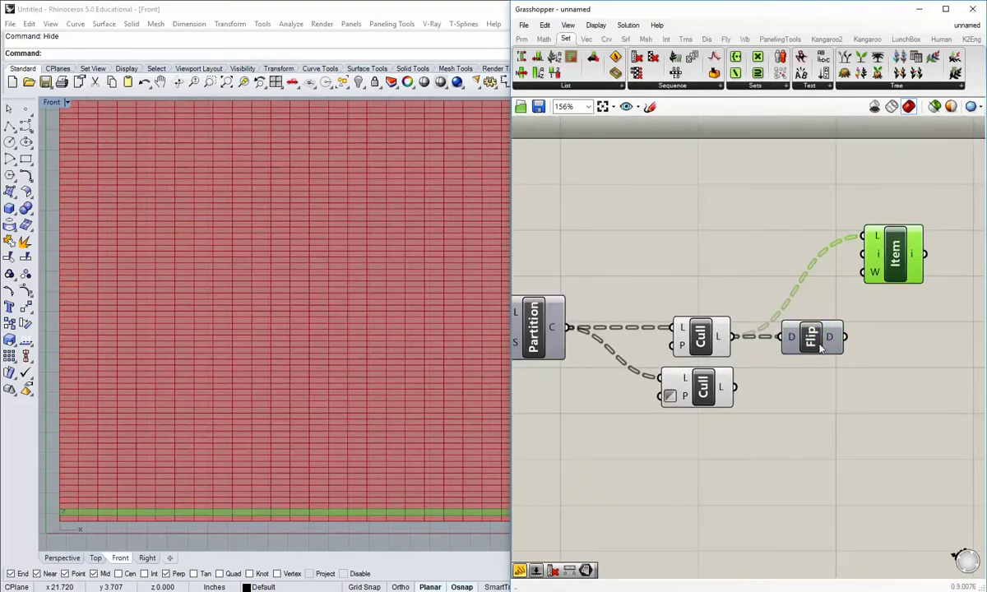
{"action": "left_click_drag", "start_coordinate": [845, 337], "coordinate": [861, 236]}
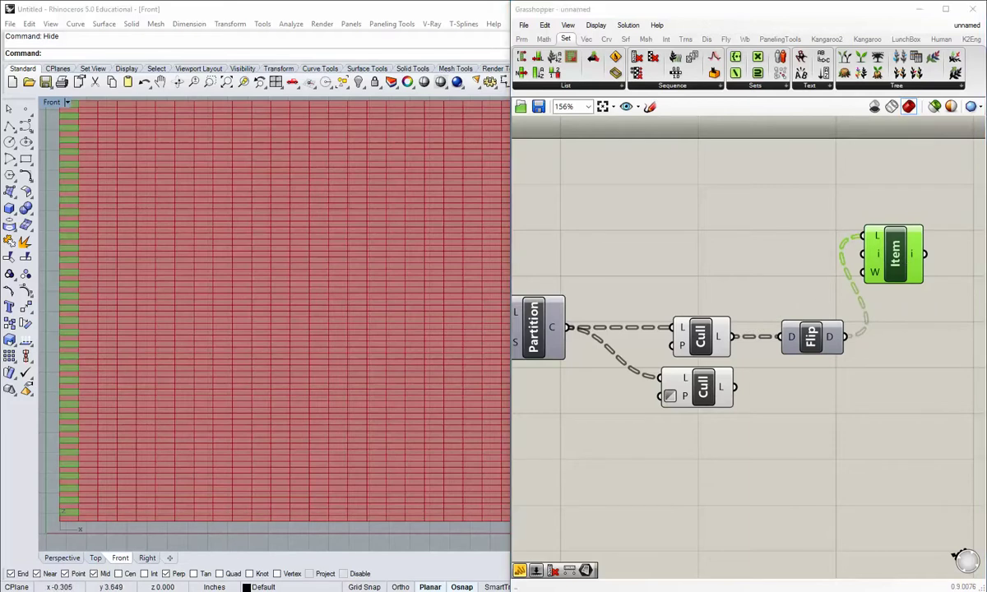
{"action": "right_click_drag", "start_coordinate": [781, 270], "coordinate": [670, 270]}
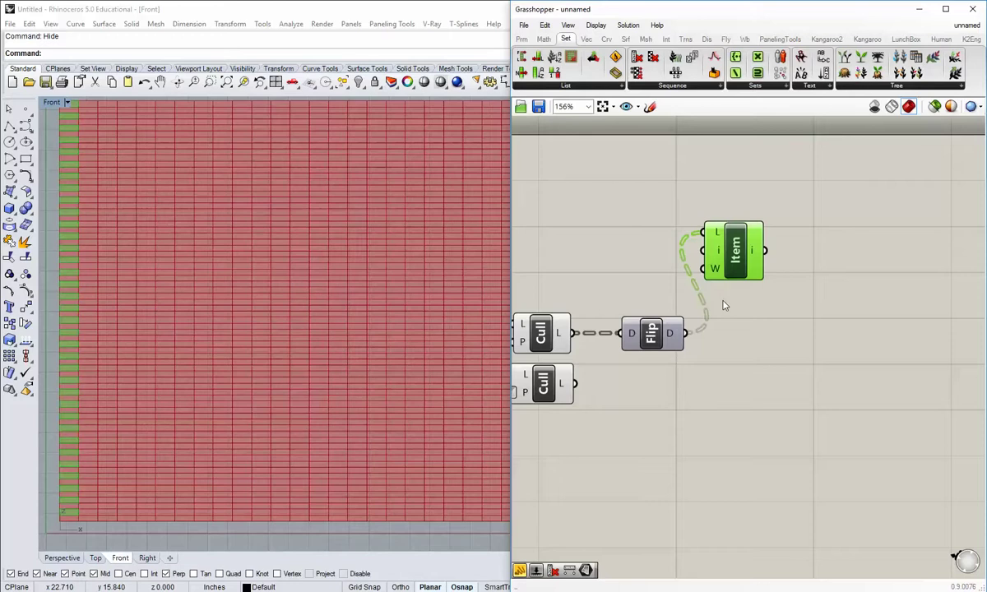
{"action": "key", "text": "Delete"}
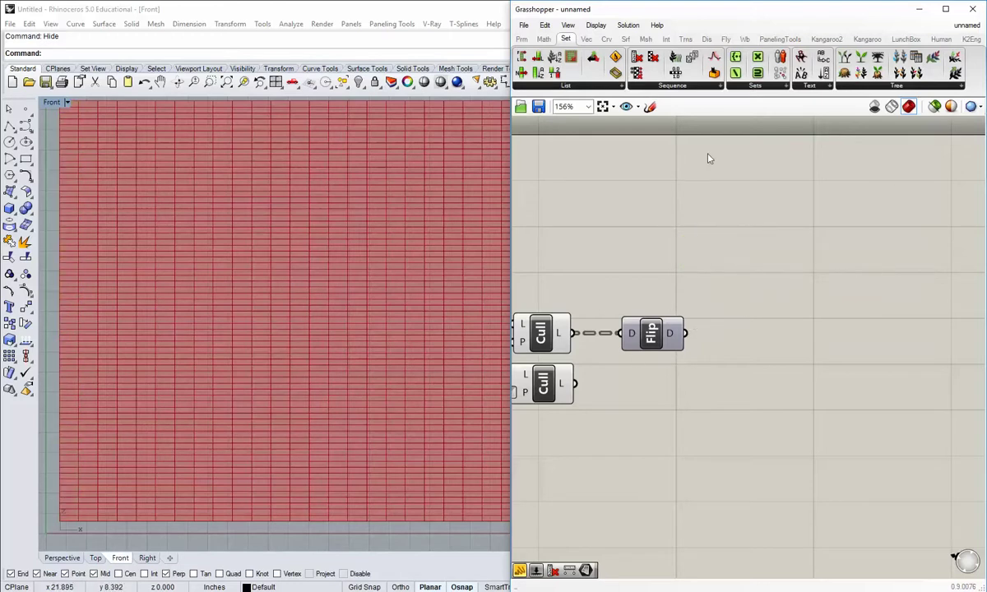
- Add a Shift List component beside Flip Matrix and connect the flipped data to its list input
{"action": "left_click", "coordinate": [565, 86]}
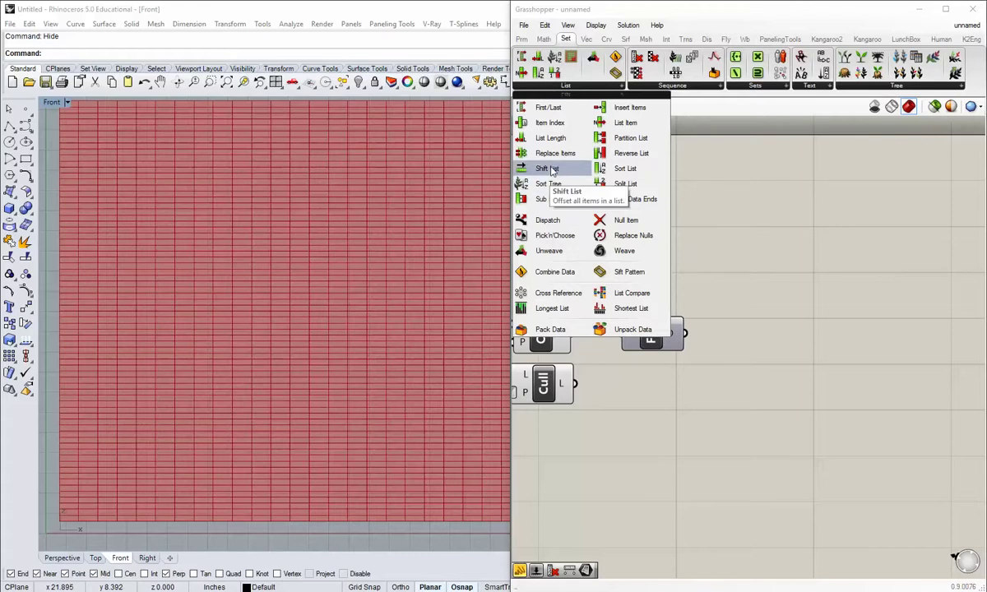
{"action": "left_click", "coordinate": [550, 170]}
{"action": "left_click", "coordinate": [785, 354]}
{"action": "left_click_drag", "start_coordinate": [683, 333], "coordinate": [772, 353]}
{"action": "left_click", "coordinate": [738, 389]}
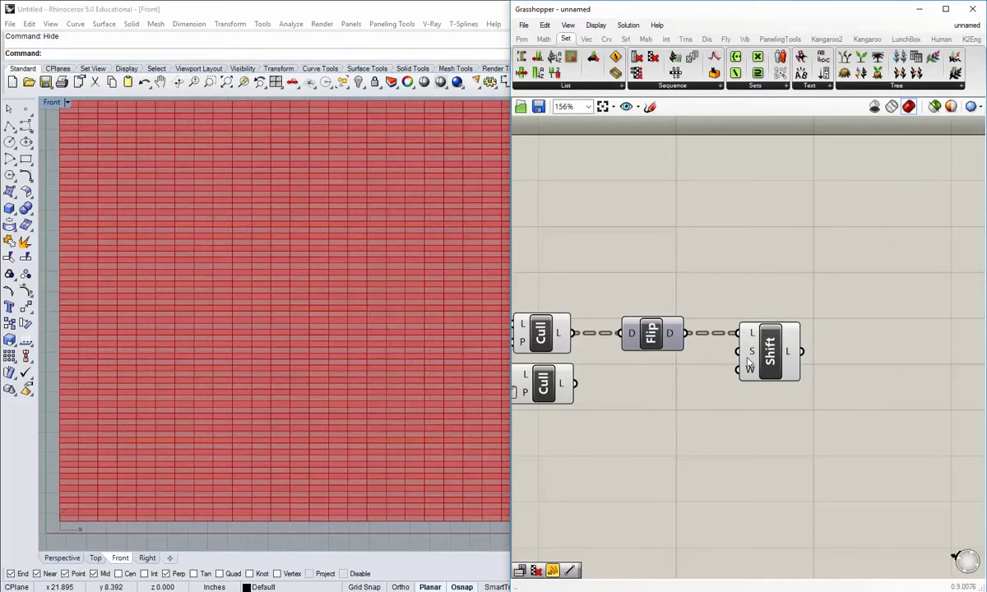
- Set the Wrap input of the Shift List component to False
{"action": "mouse_move", "coordinate": [749, 354]}
{"action": "mouse_move", "coordinate": [750, 374]}
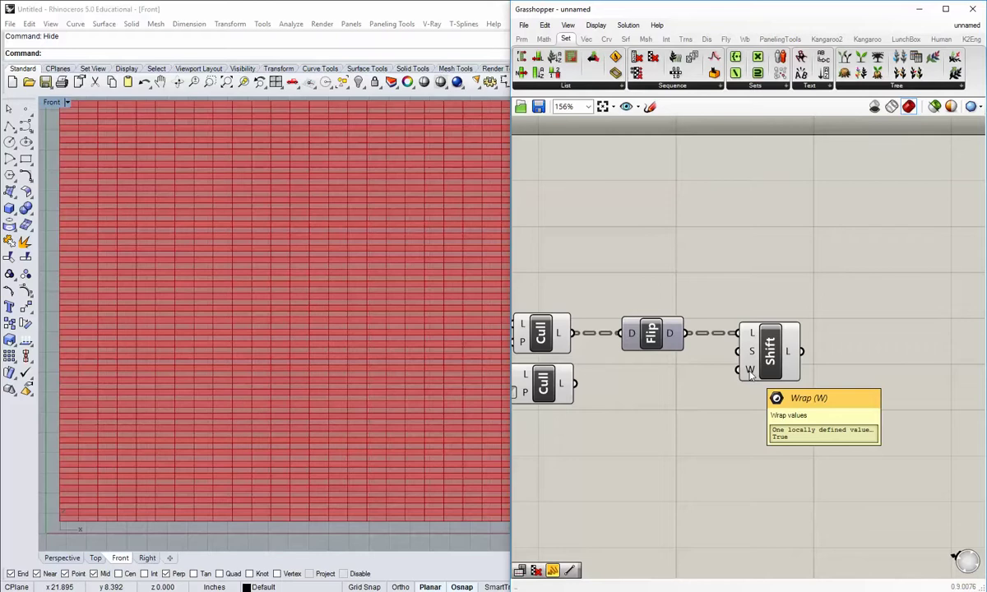
{"action": "left_click", "coordinate": [768, 352]}
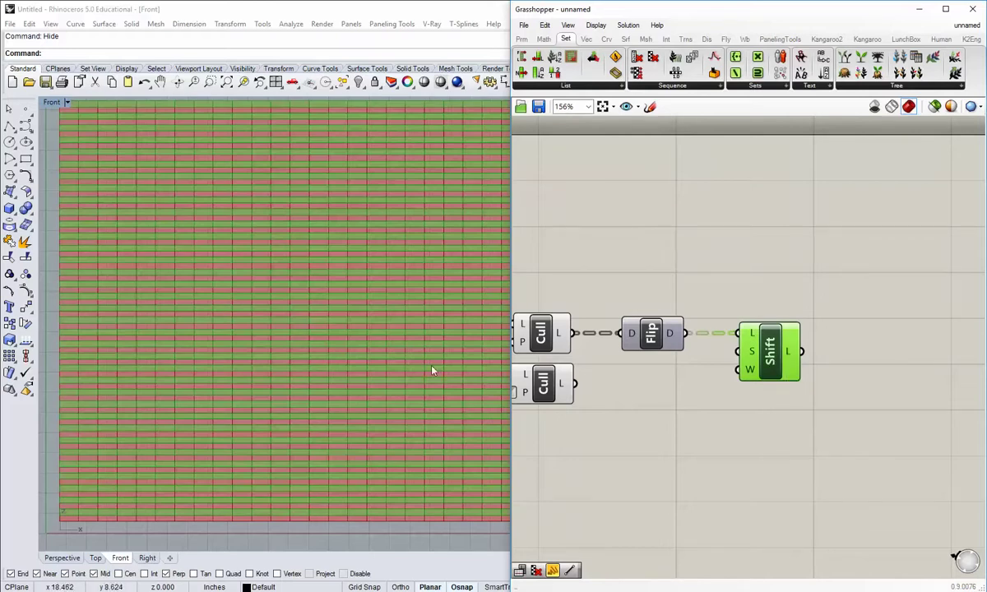
{"action": "right_click", "coordinate": [753, 371]}
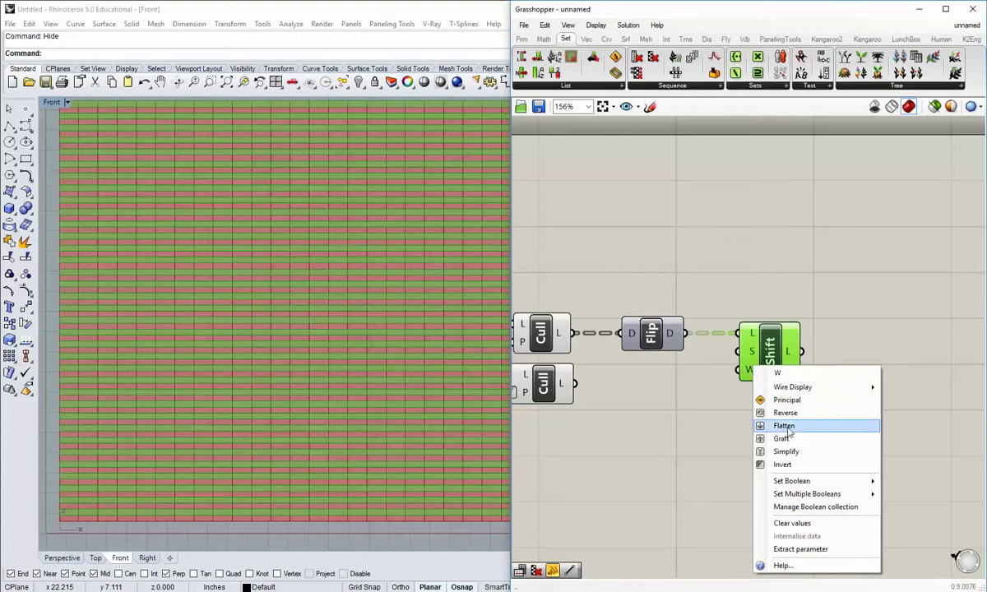
{"action": "mouse_move", "coordinate": [794, 481]}
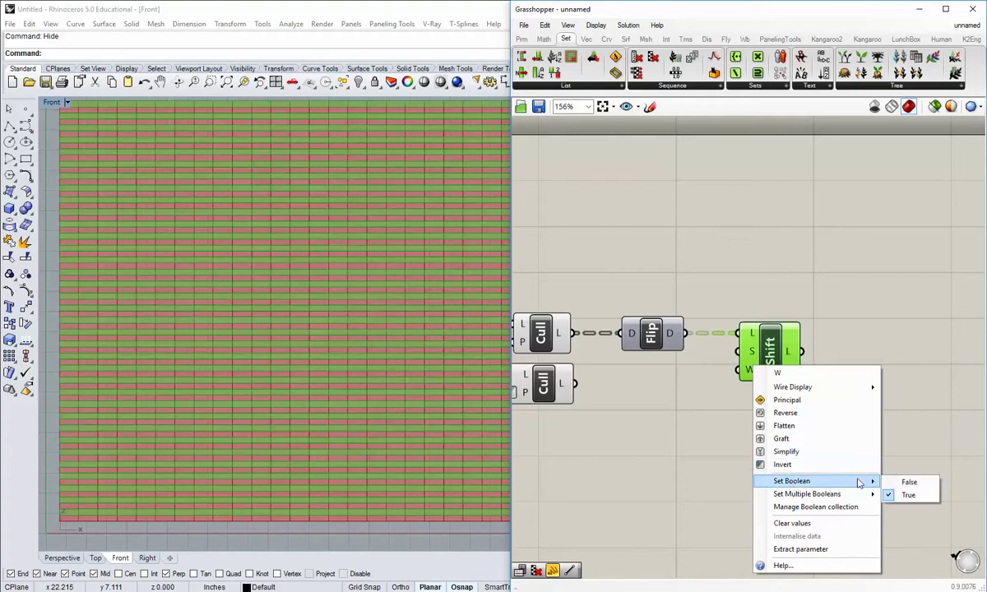
{"action": "left_click", "coordinate": [909, 482]}
{"action": "right_click_drag", "start_coordinate": [117, 183], "coordinate": [211, 183]}
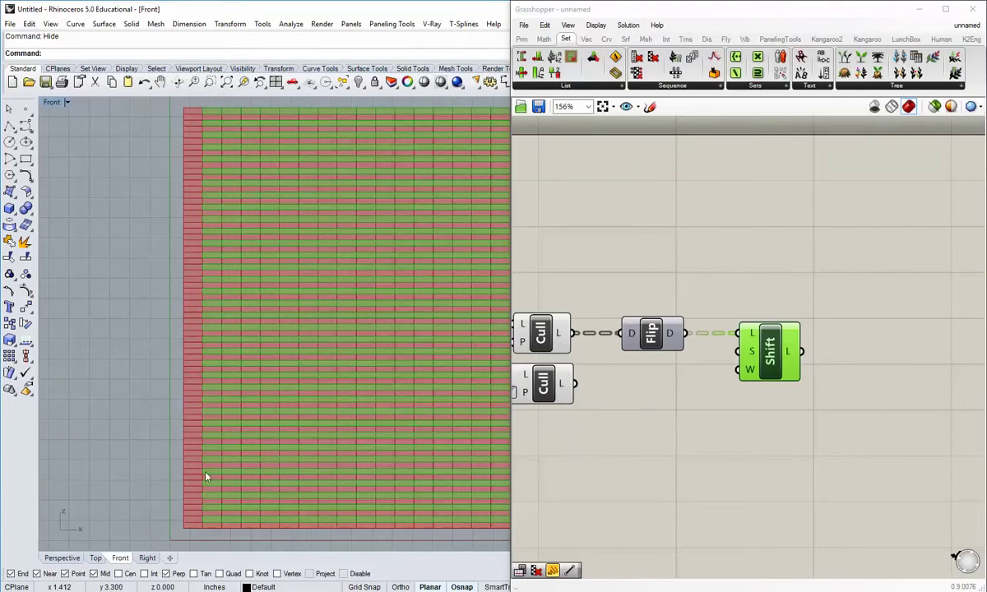
- Turn off the preview of the upper Cull Pattern component
{"action": "right_click_drag", "start_coordinate": [598, 363], "coordinate": [755, 377]}
{"action": "left_click", "coordinate": [699, 347]}
{"action": "right_click", "coordinate": [699, 347]}
{"action": "left_click", "coordinate": [741, 370]}
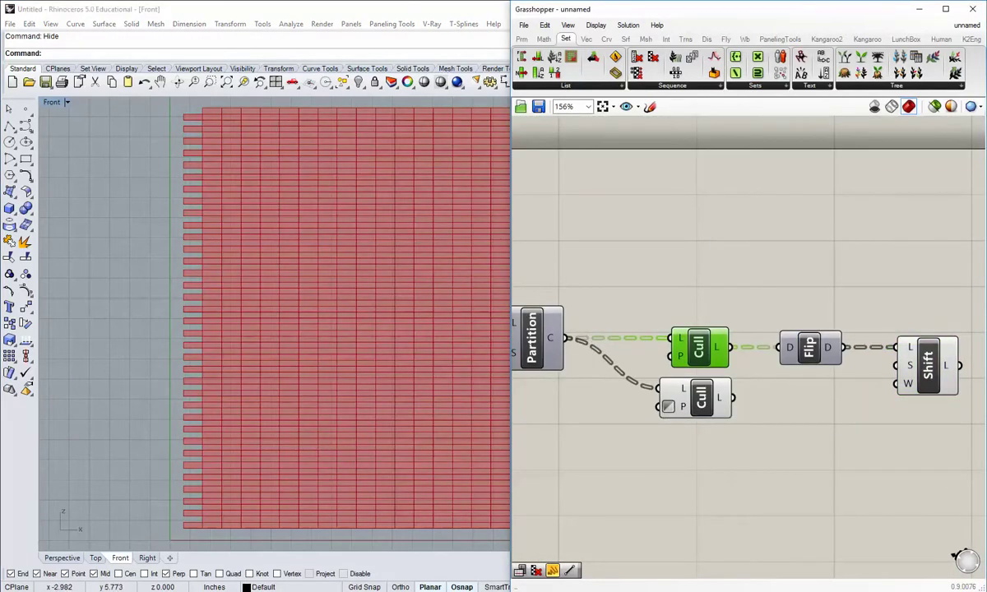
- Move the lower Cull Pattern component further down to leave more space beneath the upper one
{"action": "right_click_drag", "start_coordinate": [673, 379], "coordinate": [655, 379]}
{"action": "right_click_drag", "start_coordinate": [319, 332], "coordinate": [269, 337]}
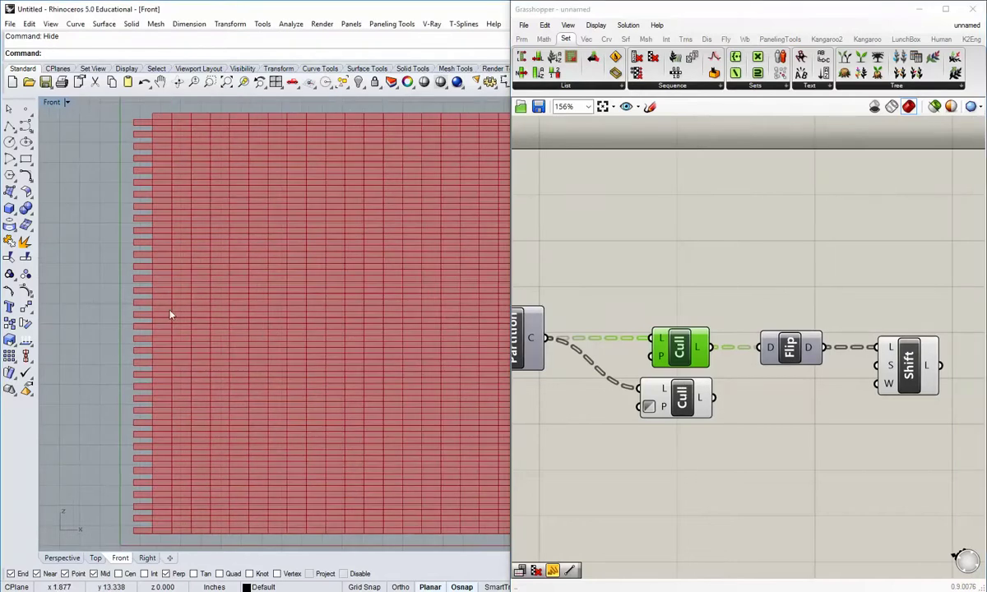
{"action": "right_click_drag", "start_coordinate": [794, 343], "coordinate": [672, 371]}
{"action": "left_click_drag", "start_coordinate": [530, 365], "coordinate": [529, 414]}
{"action": "left_click", "coordinate": [710, 429]}
{"action": "right_click_drag", "start_coordinate": [774, 382], "coordinate": [688, 393]}
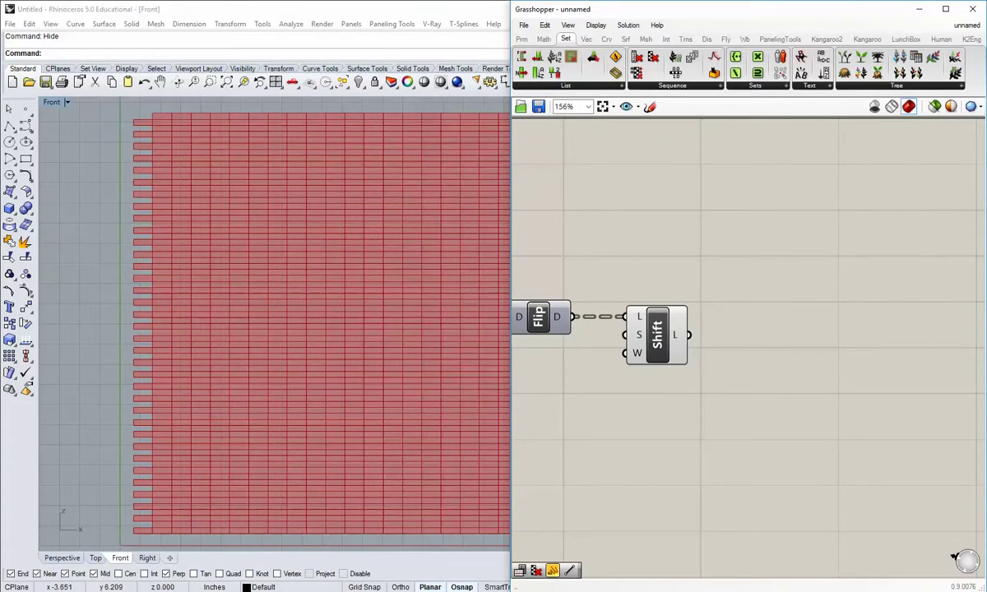
- Highlight the Shift List component and examine how its shifted rows start at the lower-left corner of the surface
{"action": "left_click", "coordinate": [673, 340]}
{"action": "scroll", "coordinate": [168, 462], "scroll_direction": "up", "scroll_amount": 5}
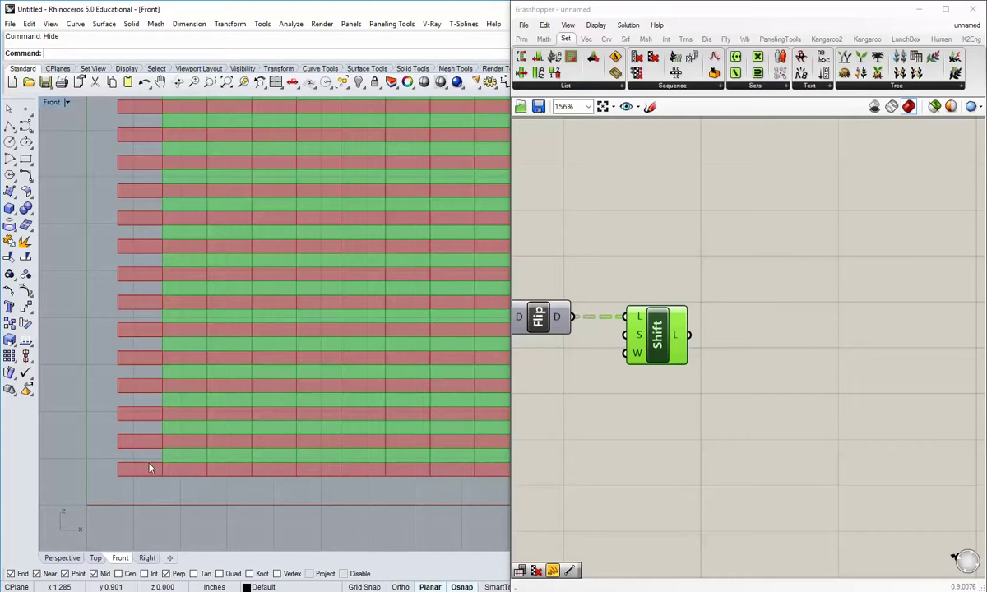
{"action": "scroll", "coordinate": [635, 386], "scroll_direction": "down", "scroll_amount": 3}
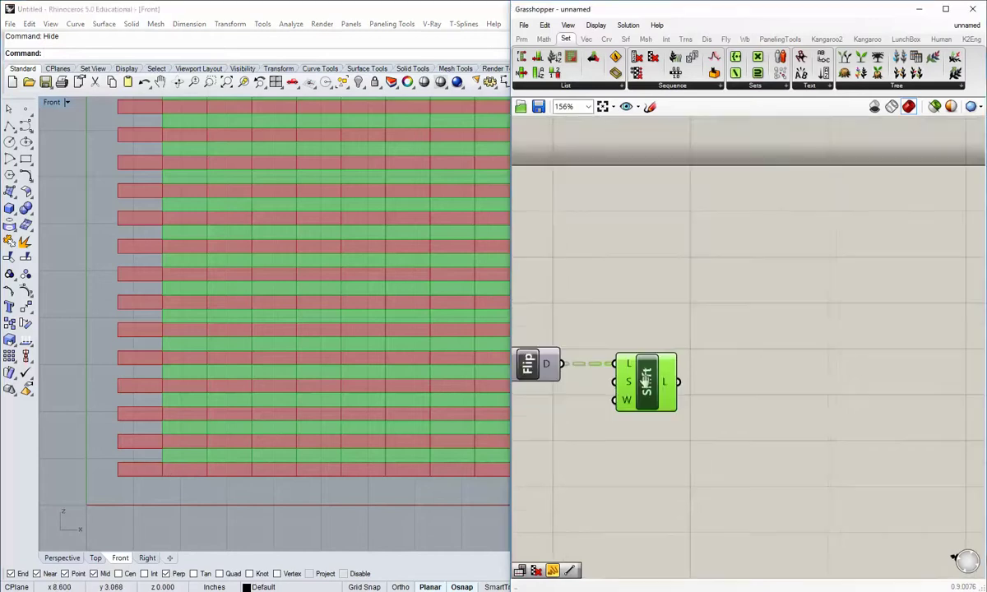
{"action": "right_click_drag", "start_coordinate": [635, 391], "coordinate": [648, 278]}
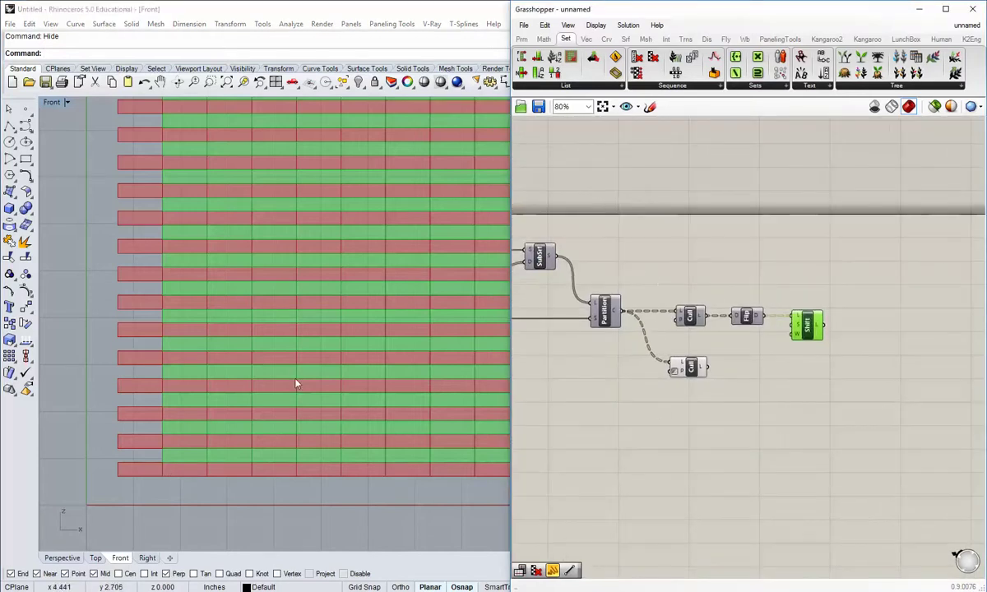
{"action": "right_click_drag", "start_coordinate": [287, 331], "coordinate": [250, 354]}
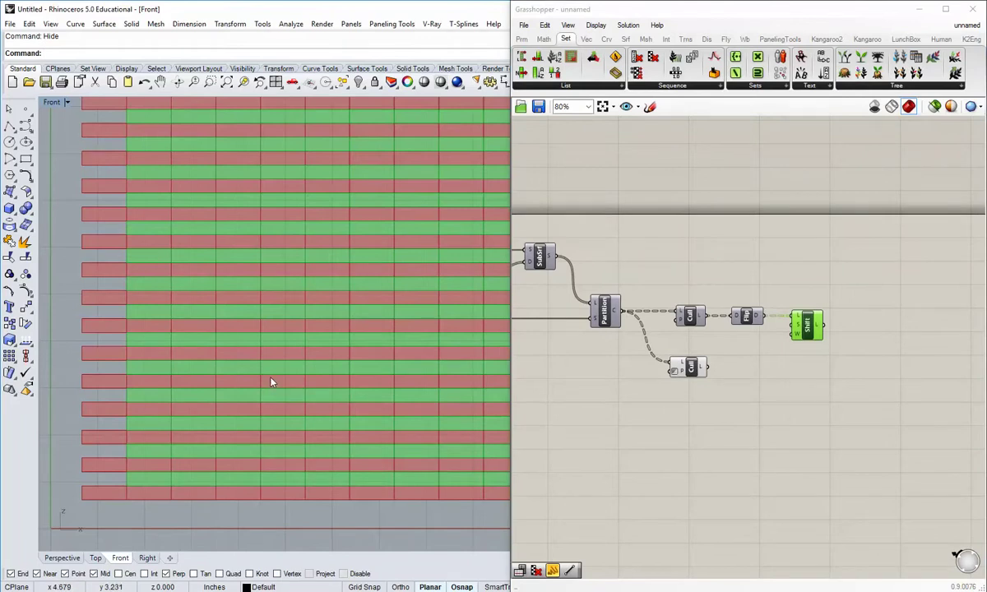
{"action": "left_click", "coordinate": [705, 262]}
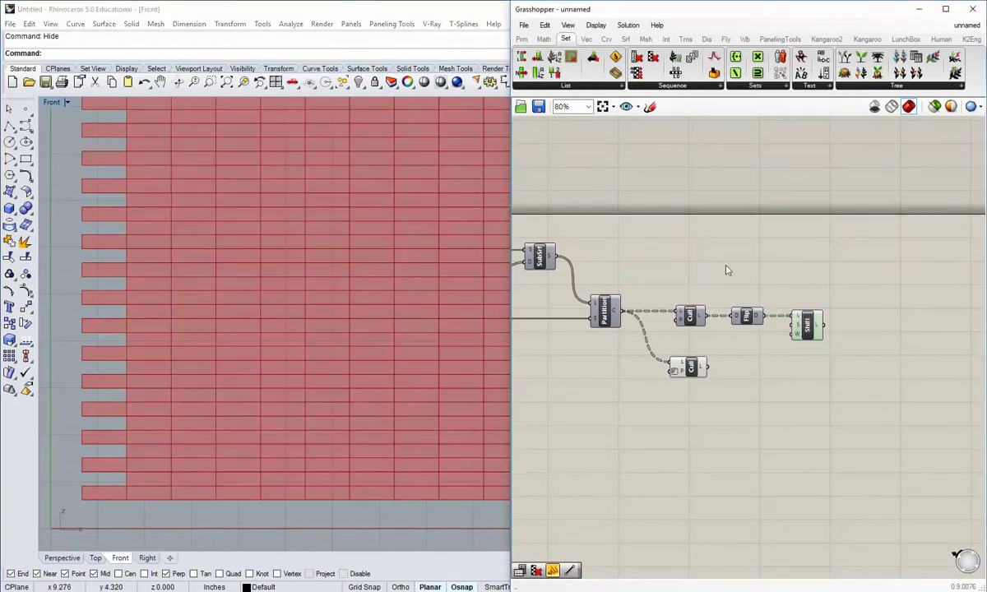
- Add a List Item component above the definition and connect the SubSrf output to its list input
{"action": "right_click_drag", "start_coordinate": [725, 272], "coordinate": [727, 321]}
{"action": "mouse_move", "coordinate": [557, 306]}
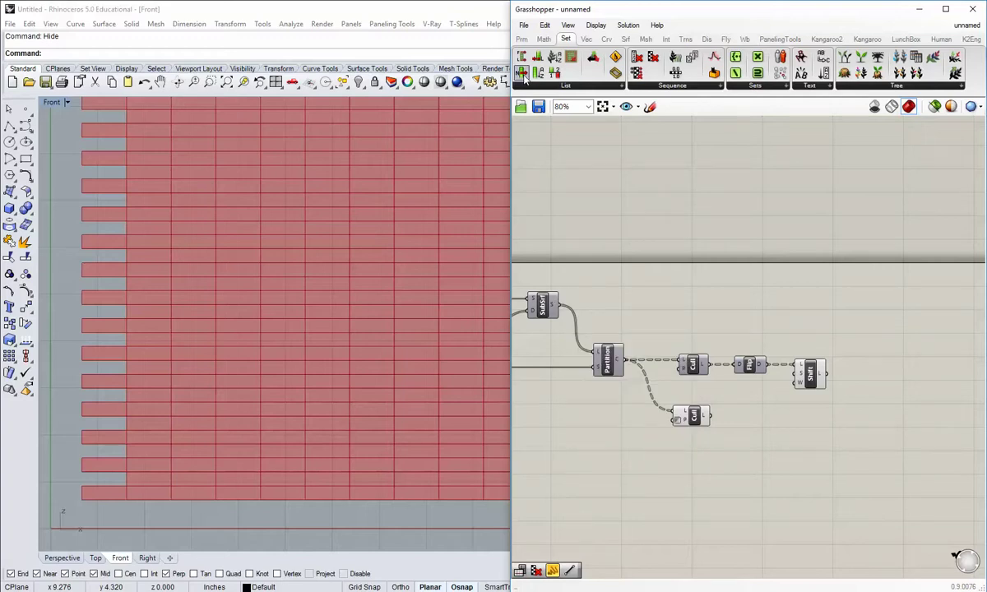
{"action": "left_click_drag", "start_coordinate": [523, 76], "coordinate": [637, 271]}
{"action": "left_click_drag", "start_coordinate": [557, 300], "coordinate": [626, 226]}
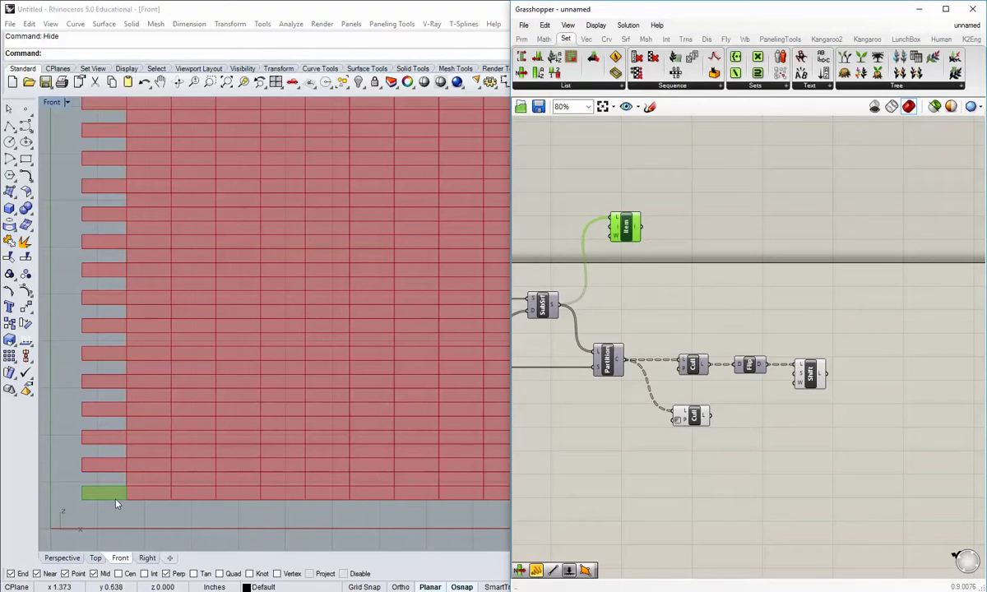
{"action": "left_click", "coordinate": [605, 317]}
- Position the List Item component directly above the Partition List component and turn off its preview
{"action": "right_click_drag", "start_coordinate": [604, 319], "coordinate": [595, 344]}
{"action": "left_click_drag", "start_coordinate": [615, 253], "coordinate": [598, 265]}
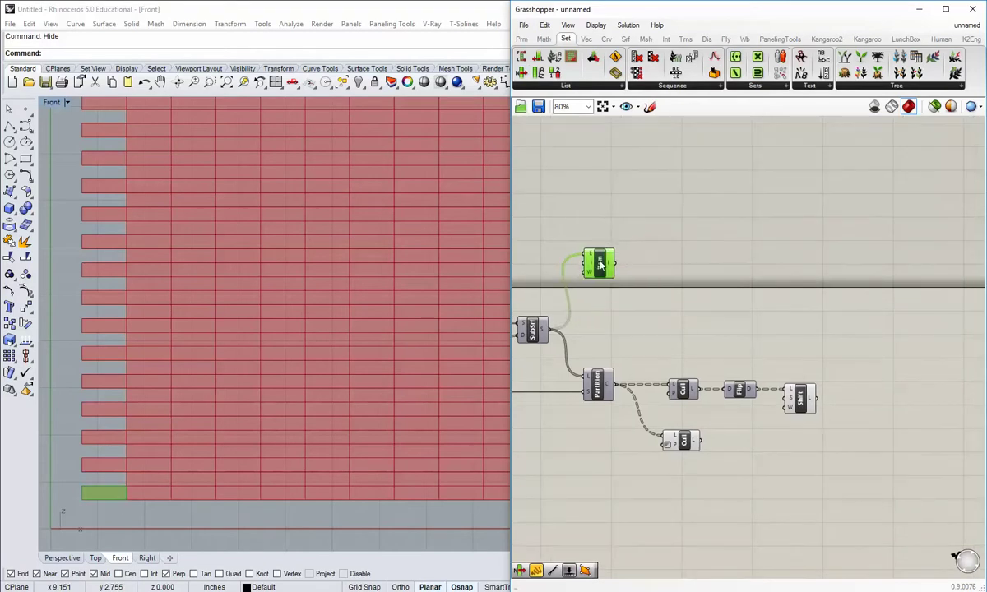
{"action": "right_click", "coordinate": [600, 263]}
{"action": "left_click", "coordinate": [630, 282]}
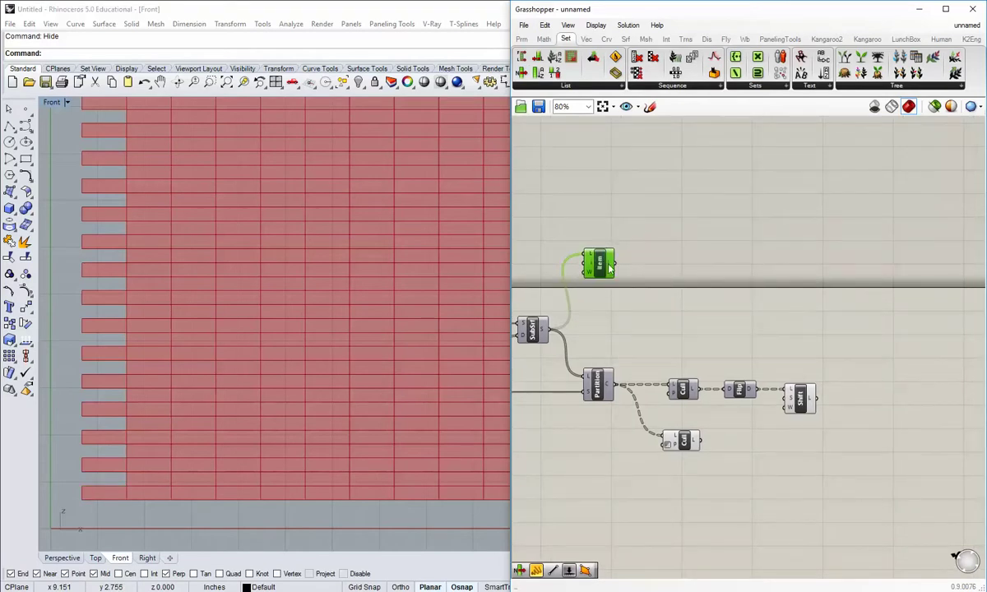
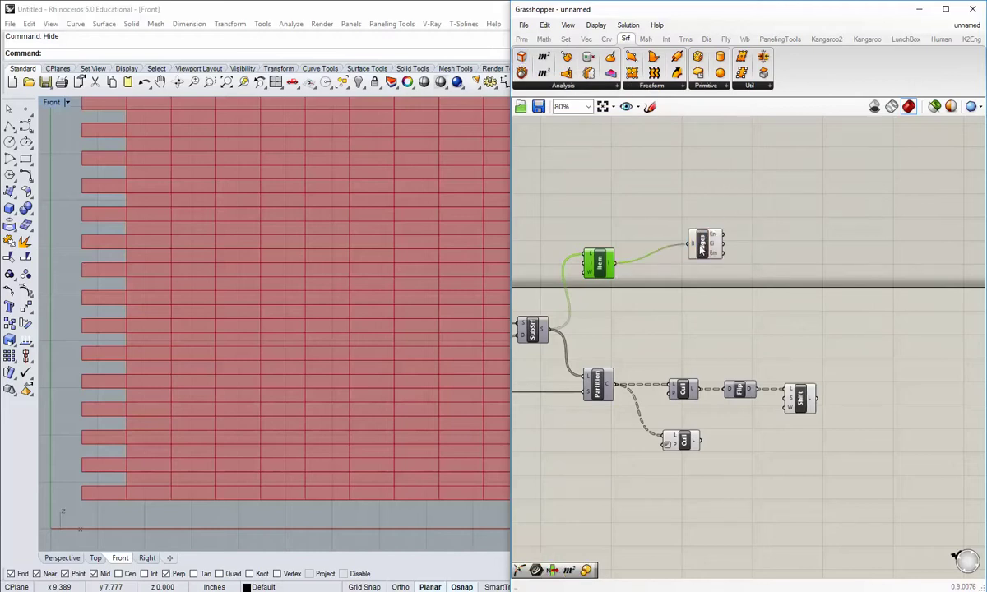
- Align the Brep Edges component beside List Item and highlight it to examine the extracted edges in the Front viewport
{"action": "left_click", "coordinate": [659, 297]}
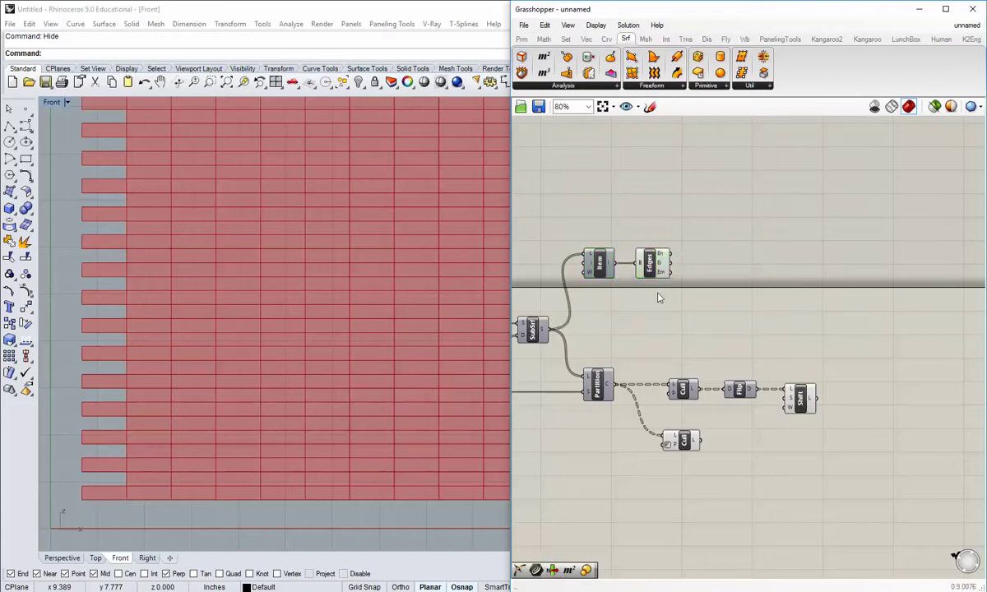
{"action": "right_click_drag", "start_coordinate": [659, 297], "coordinate": [622, 293]}
{"action": "left_click", "coordinate": [617, 259]}
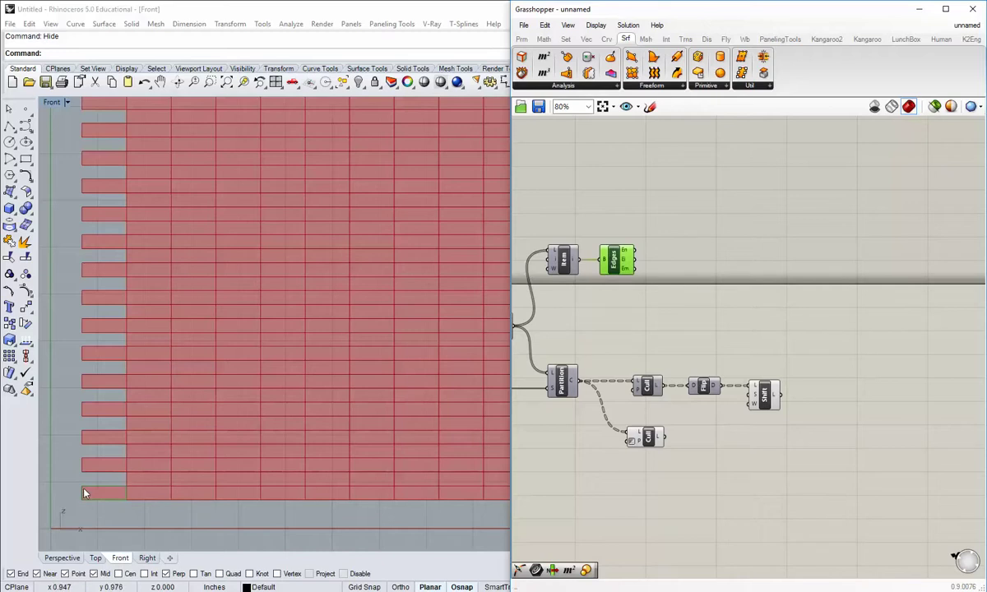
{"action": "left_click", "coordinate": [679, 262]}
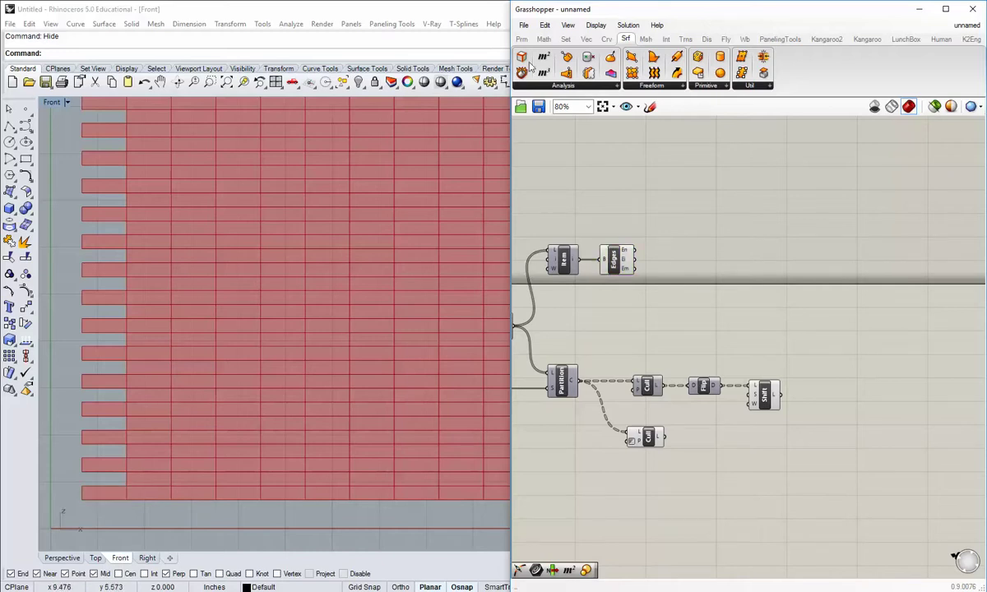
- Add a List Item component fed by the Brep Edges naked-edge output and highlight it to examine the selected edge in the Front viewport
{"action": "left_click", "coordinate": [544, 39]}
{"action": "left_click", "coordinate": [565, 39]}
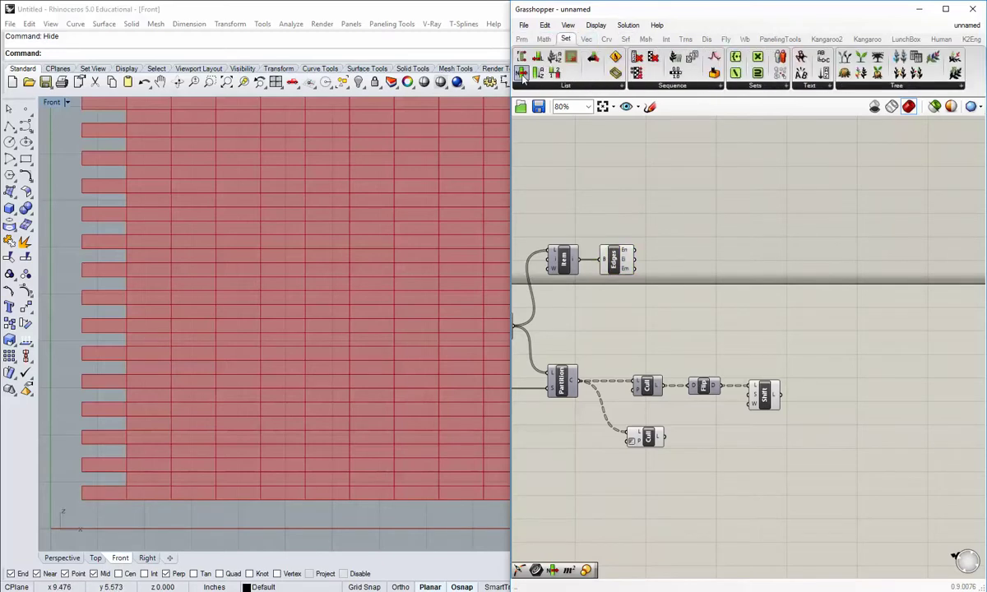
{"action": "left_click_drag", "start_coordinate": [522, 76], "coordinate": [669, 265]}
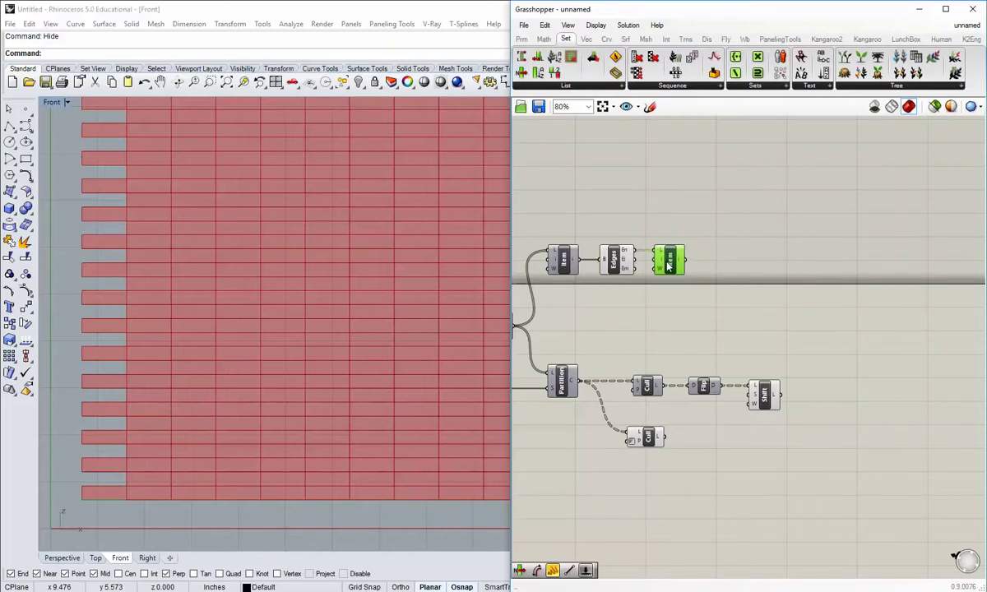
{"action": "scroll", "coordinate": [678, 309], "scroll_direction": "up", "scroll_amount": 3}
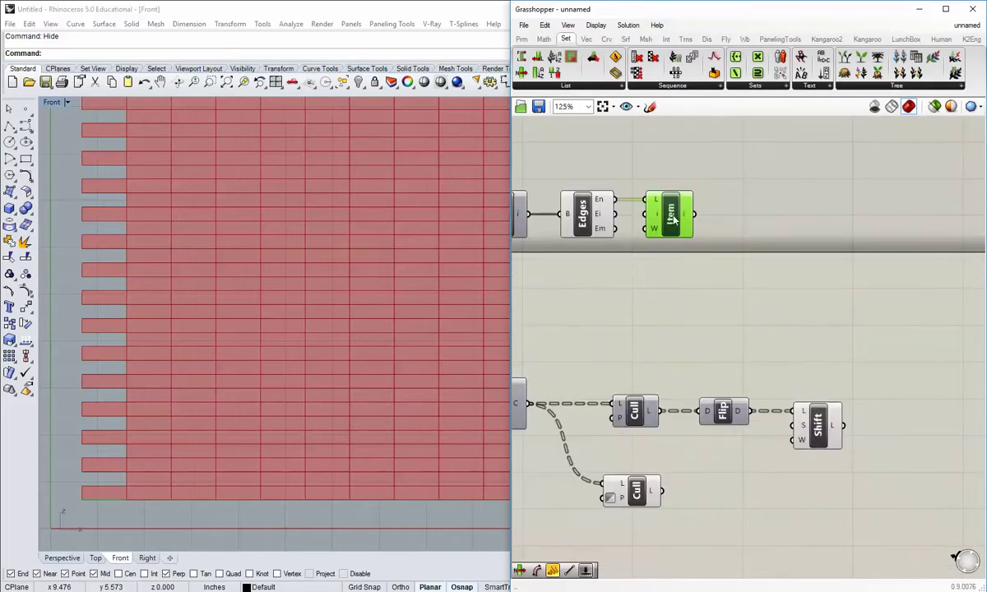
{"action": "scroll", "coordinate": [247, 403], "scroll_direction": "up", "scroll_amount": 8}
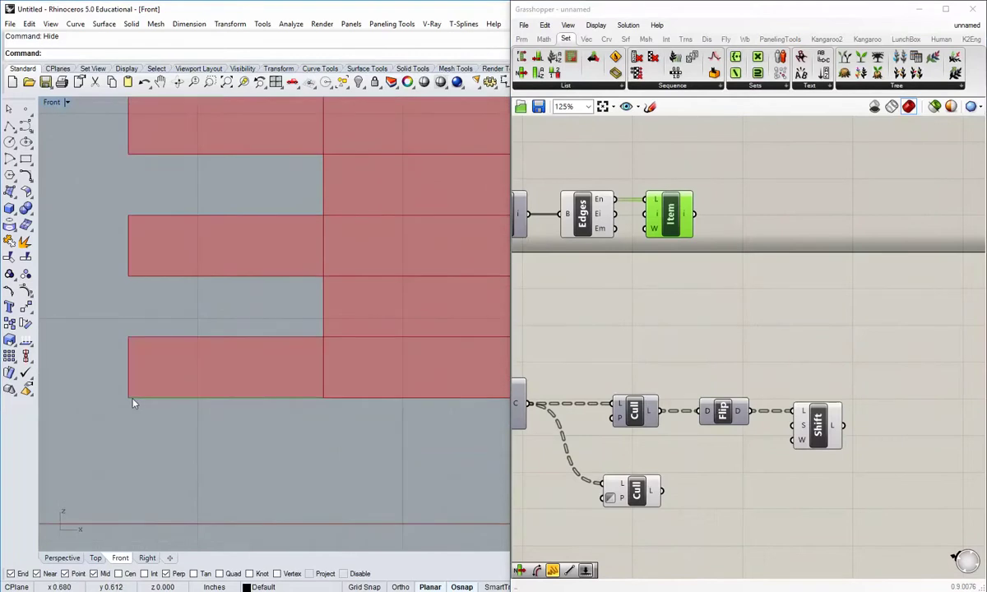
{"action": "left_click", "coordinate": [623, 280]}
{"action": "left_click", "coordinate": [676, 213]}
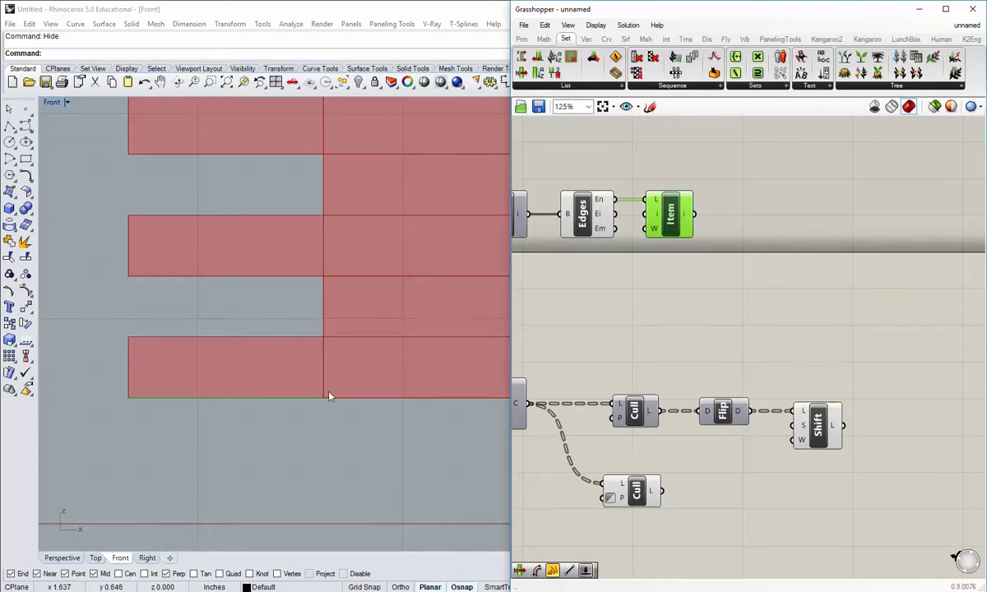
- Expose a temporary +1 output on the second List Item component to examine the neighbouring edge, and remove that output
{"action": "scroll", "coordinate": [630, 276], "scroll_direction": "up", "scroll_amount": 8}
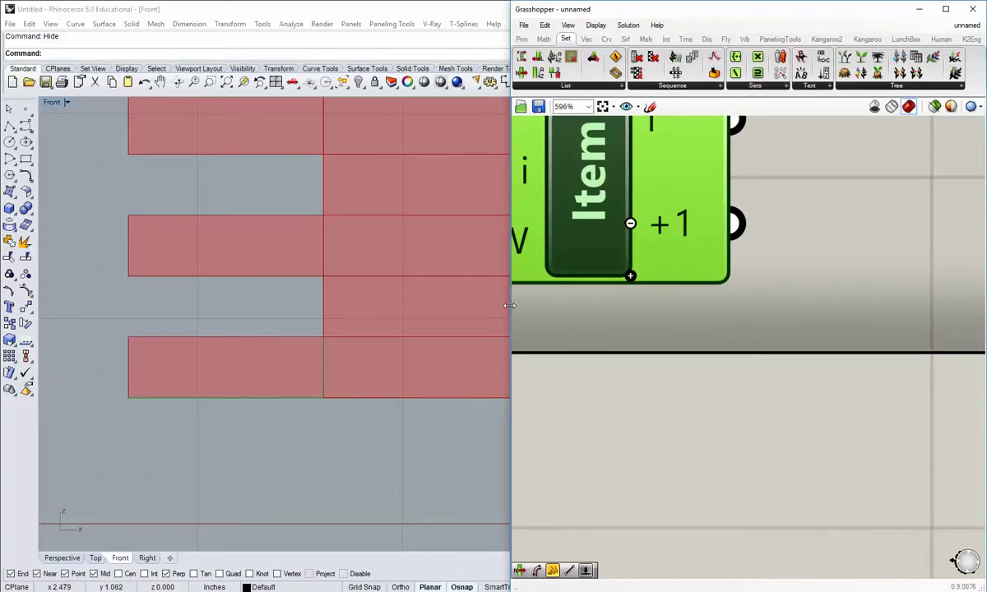
{"action": "scroll", "coordinate": [654, 362], "scroll_direction": "down", "scroll_amount": 2}
{"action": "scroll", "coordinate": [625, 360], "scroll_direction": "down", "scroll_amount": 3}
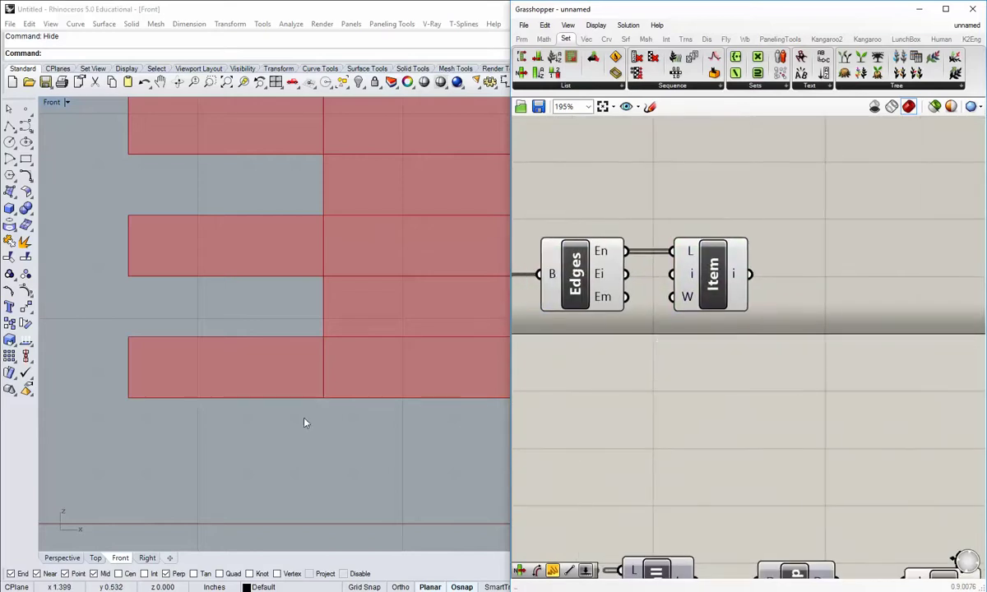
{"action": "right_click_drag", "start_coordinate": [304, 382], "coordinate": [107, 376]}
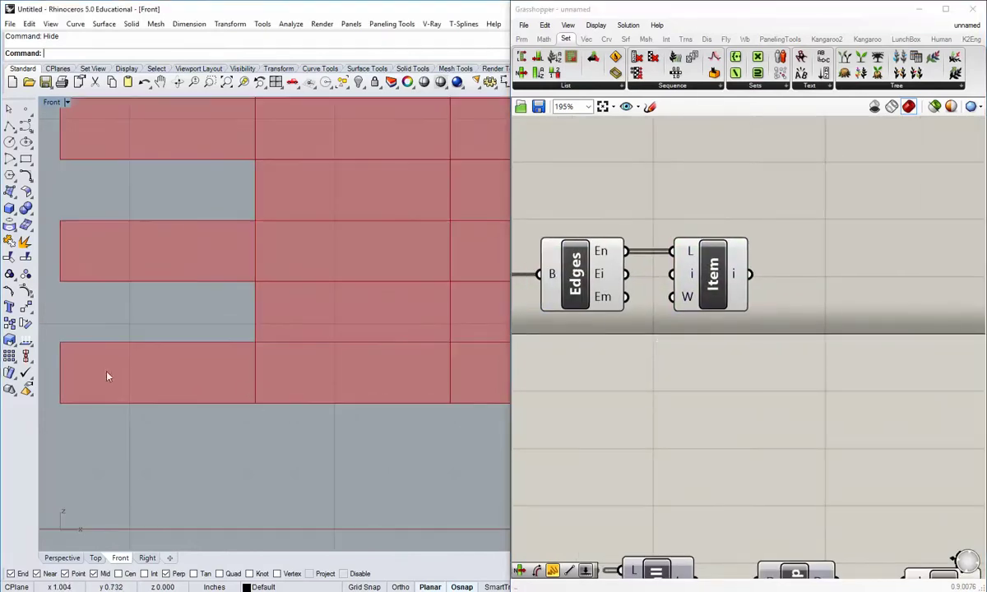
- Add a curve Length component beside the second List Item and connect the item output to its curve input
{"action": "scroll", "coordinate": [693, 330], "scroll_direction": "down", "scroll_amount": 1}
{"action": "right_click", "coordinate": [692, 332]}
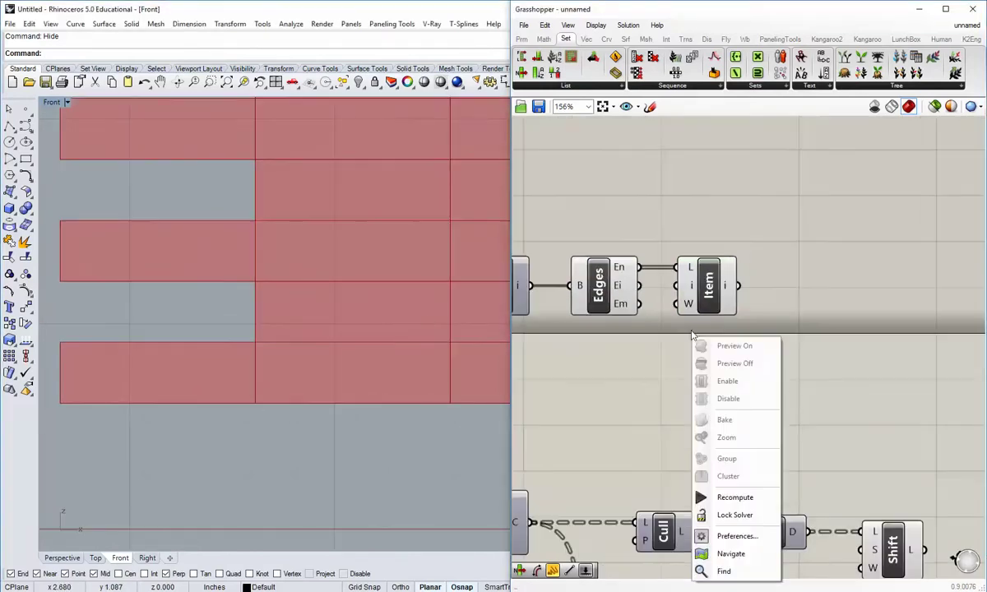
{"action": "left_click", "coordinate": [627, 329]}
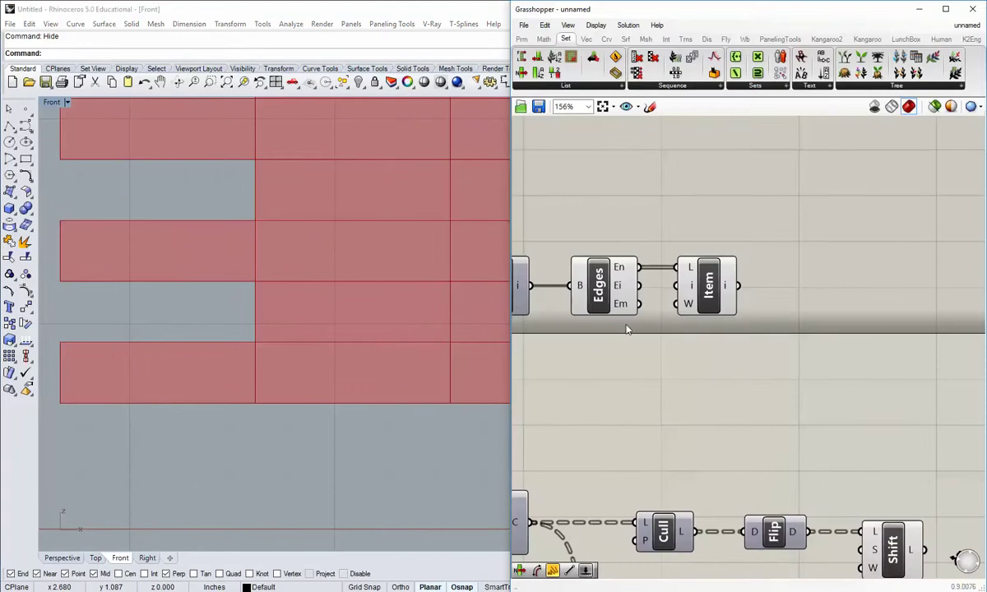
{"action": "left_click", "coordinate": [606, 39]}
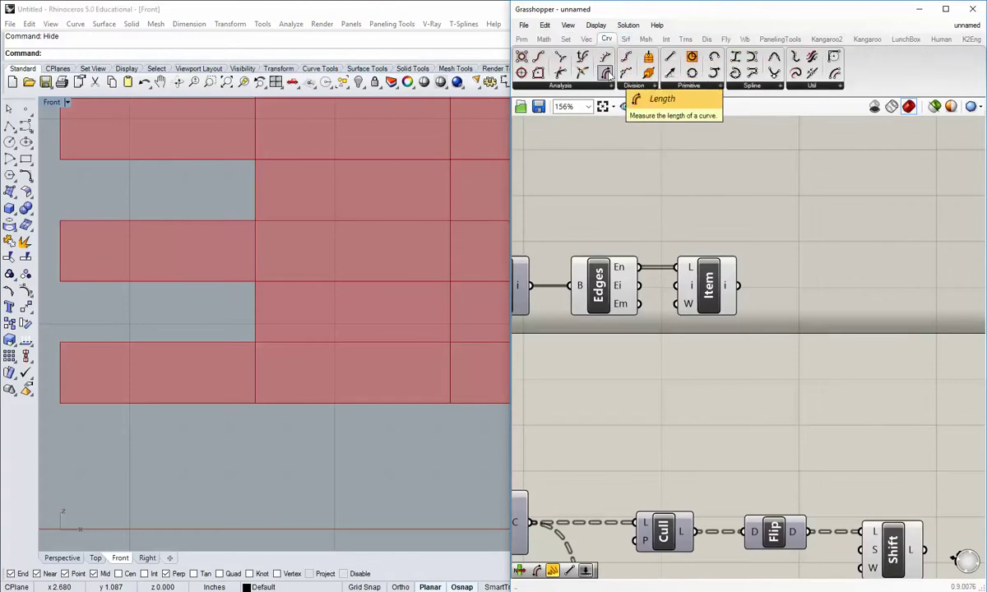
{"action": "left_click_drag", "start_coordinate": [571, 67], "coordinate": [802, 292]}
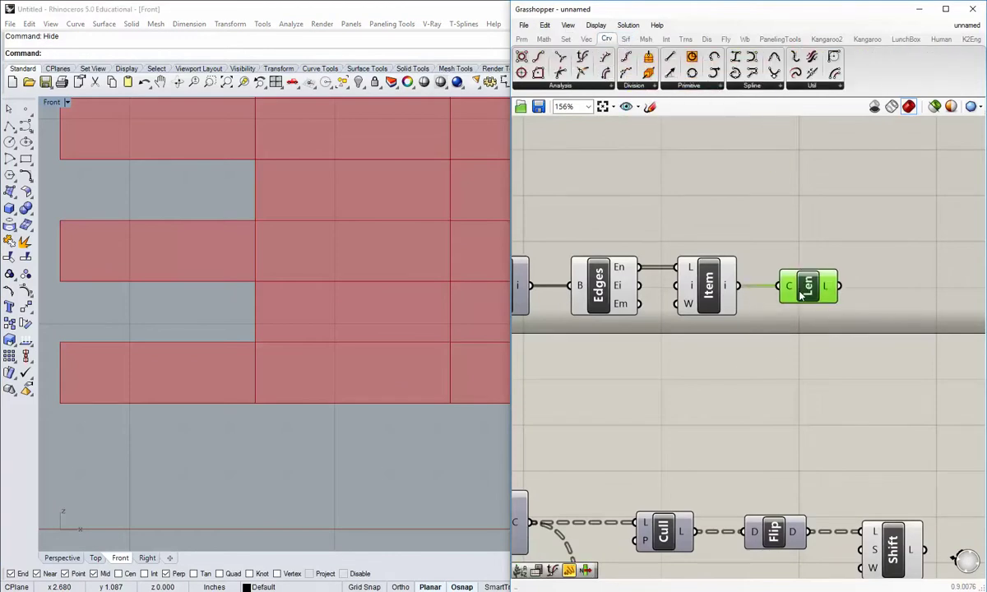
{"action": "left_click", "coordinate": [801, 368]}
{"action": "scroll", "coordinate": [765, 368], "scroll_direction": "down", "scroll_amount": 3}
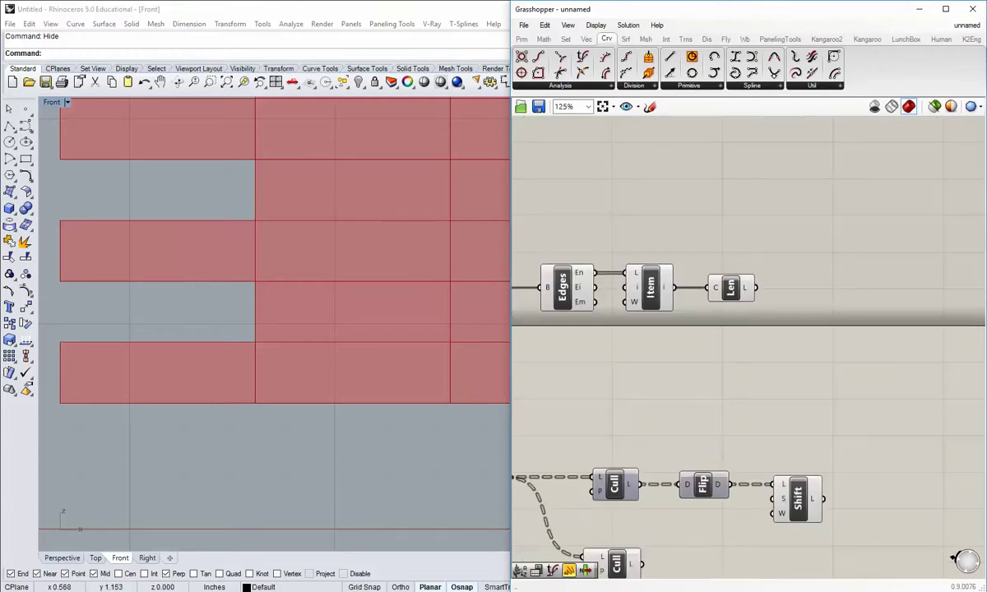
{"action": "right_click_drag", "start_coordinate": [756, 304], "coordinate": [724, 301]}
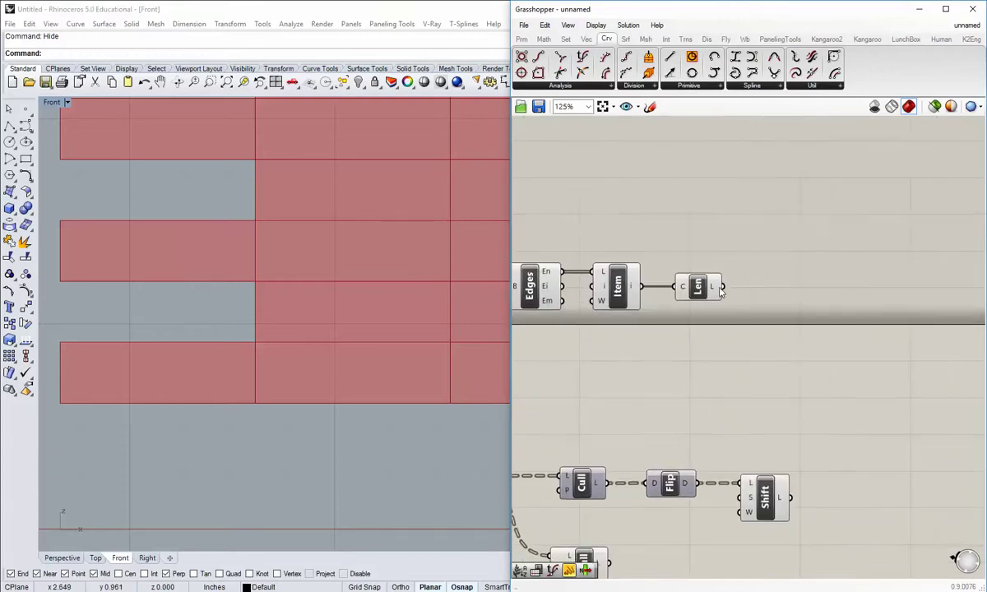
- Halve the Length component's output with the expression x/2 and check the resulting value against the shifted rows
{"action": "right_click_drag", "start_coordinate": [725, 375], "coordinate": [694, 345]}
{"action": "left_click", "coordinate": [737, 471]}
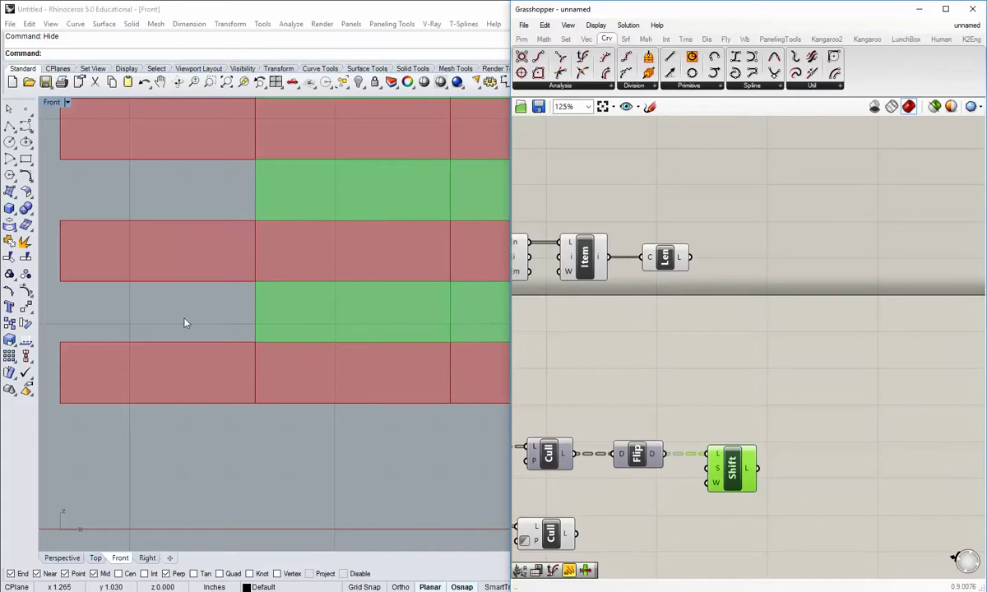
{"action": "mouse_move", "coordinate": [681, 261]}
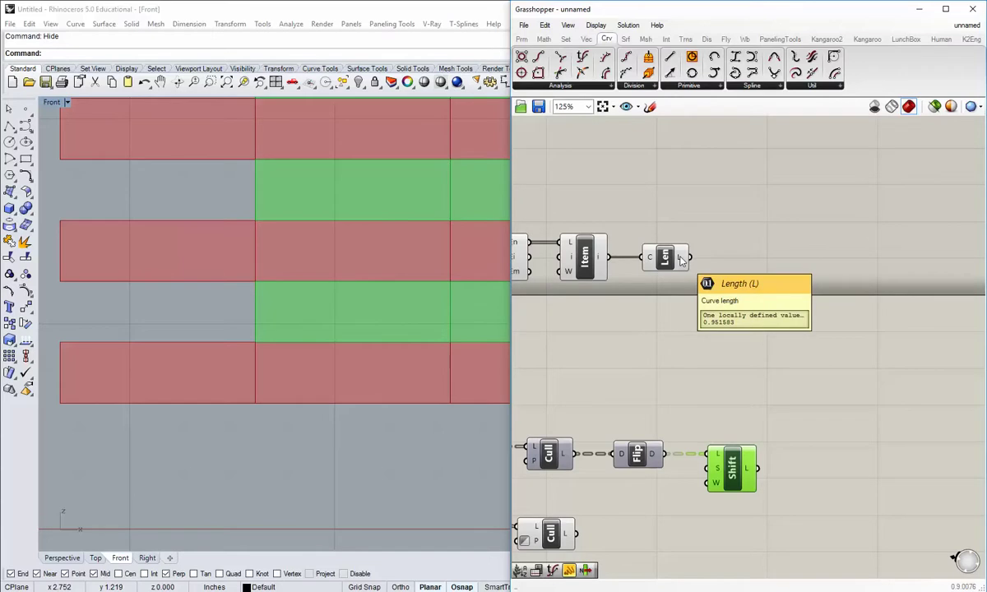
{"action": "right_click", "coordinate": [681, 259]}
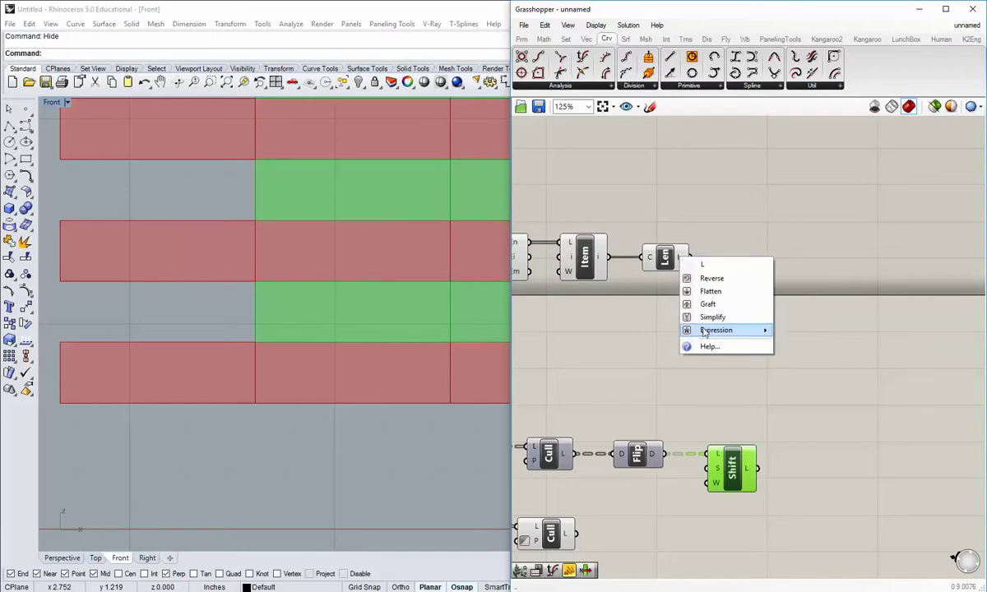
{"action": "mouse_move", "coordinate": [705, 333]}
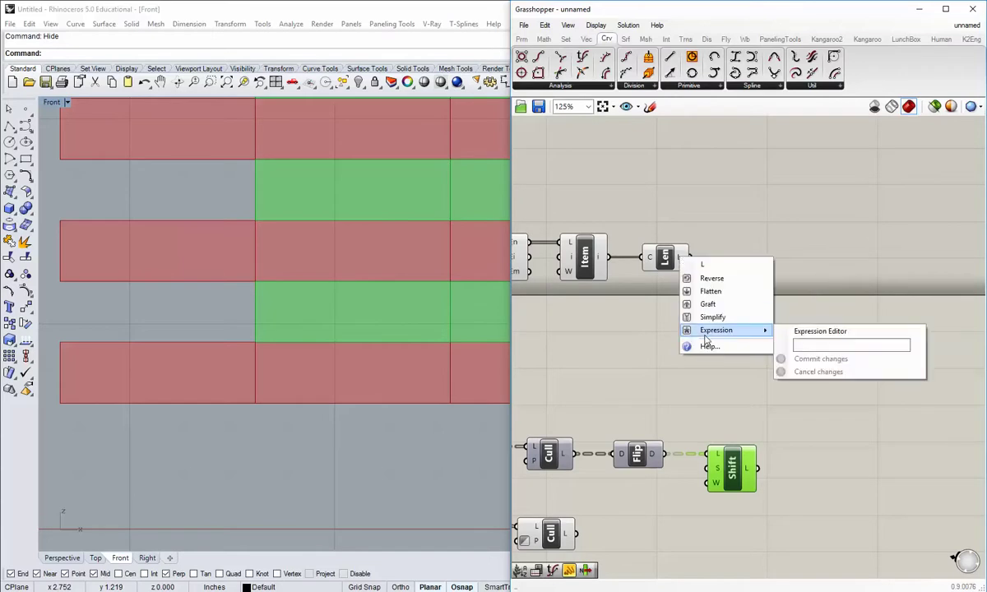
{"action": "left_click", "coordinate": [804, 344]}
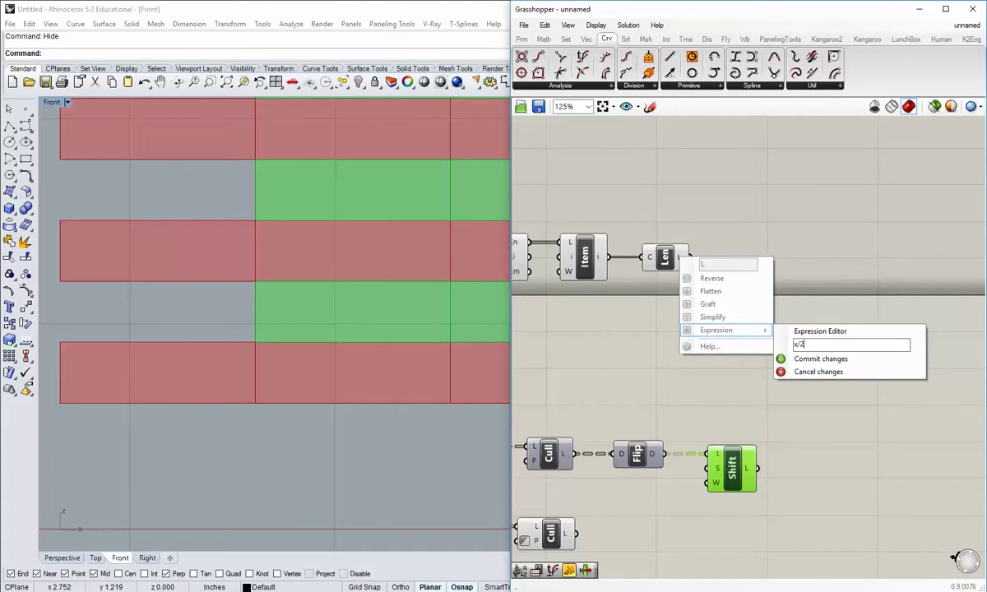
{"action": "type", "text": "x/2"}
{"action": "left_click", "coordinate": [791, 358]}
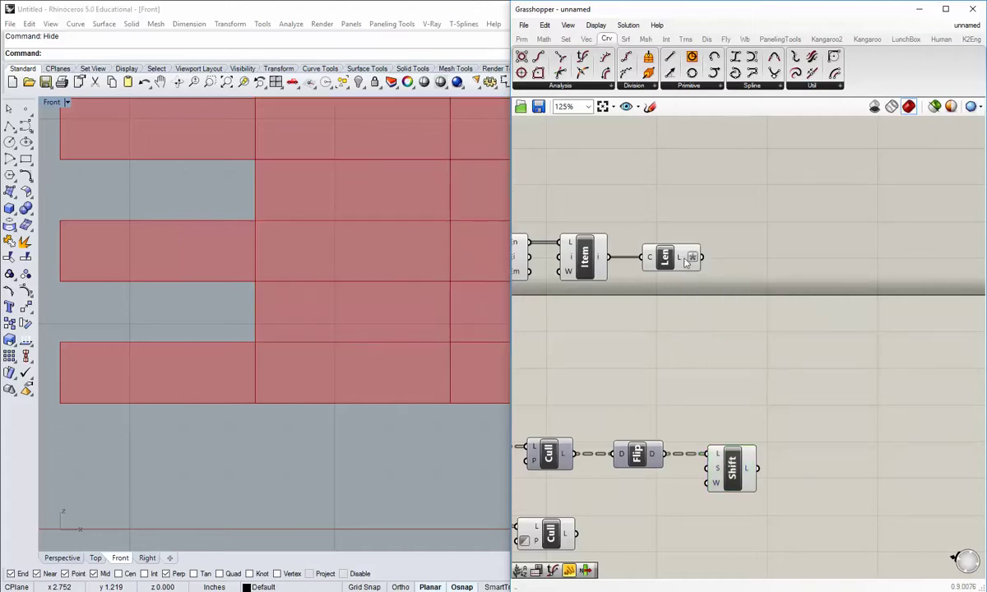
{"action": "mouse_move", "coordinate": [687, 262]}
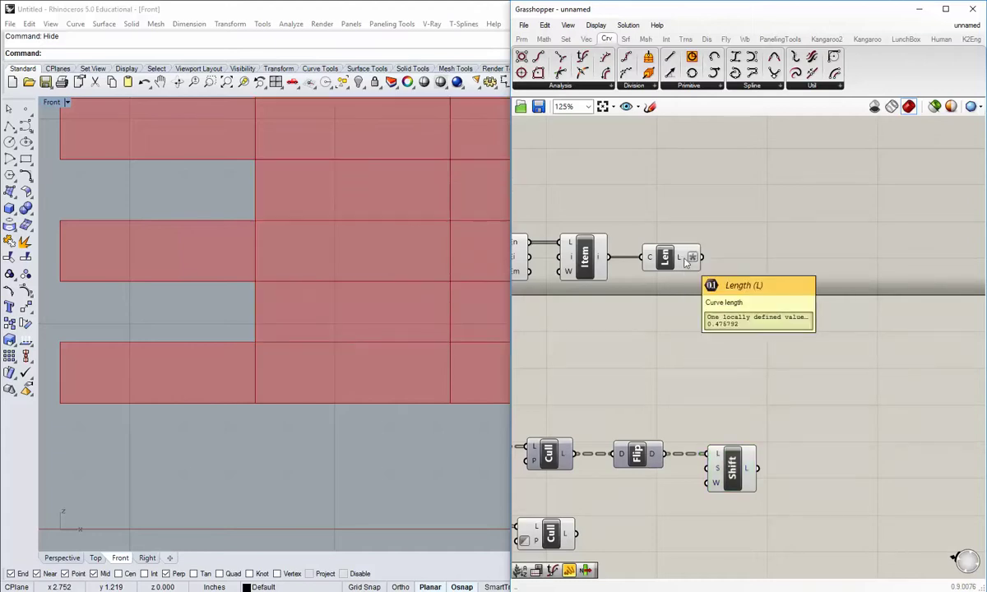
- Add a Move component and position it beyond the Shift List component
{"action": "double_click", "coordinate": [784, 344]}
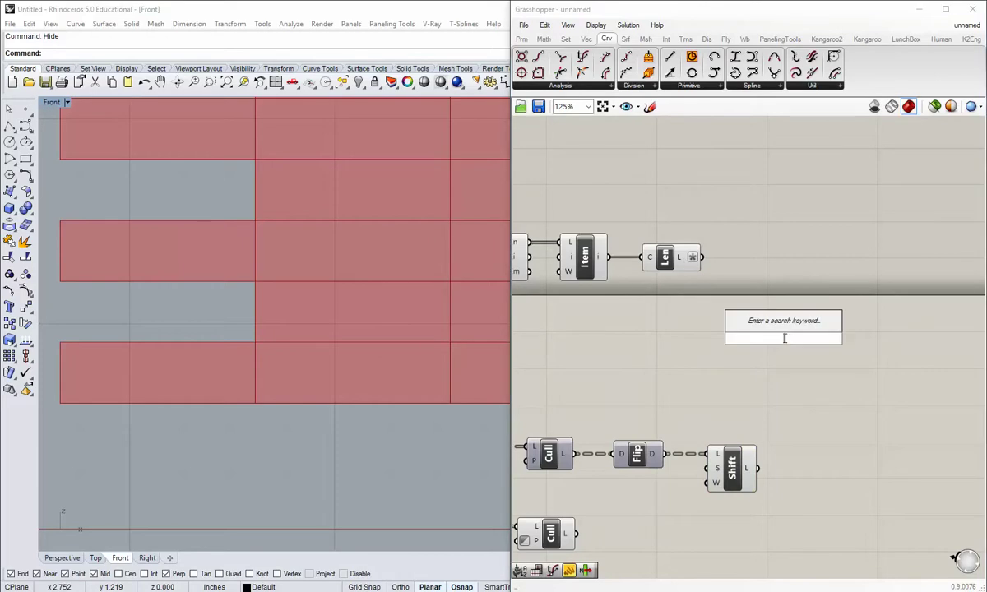
{"action": "type", "text": "move"}
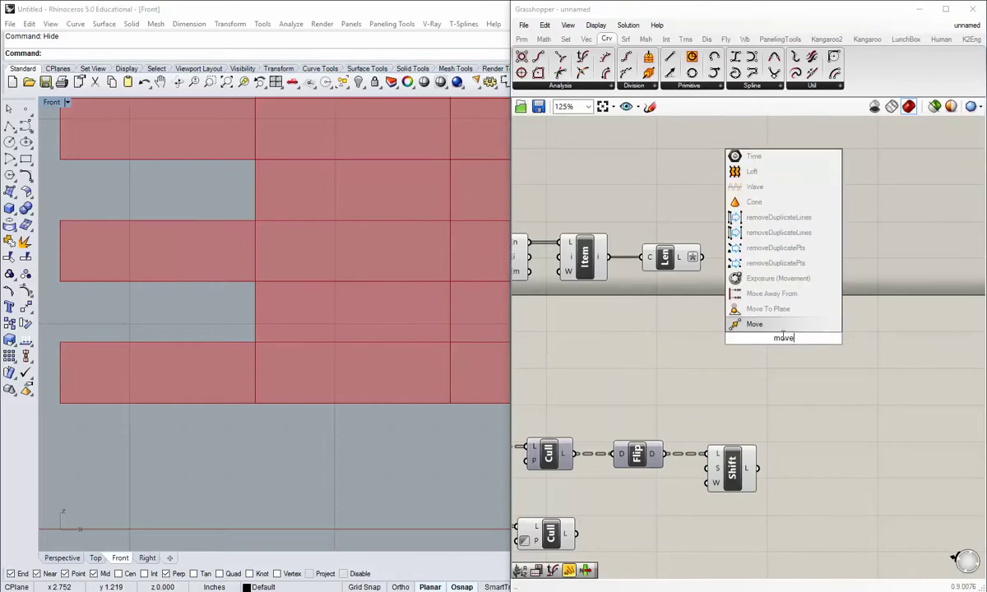
{"action": "left_click", "coordinate": [782, 331]}
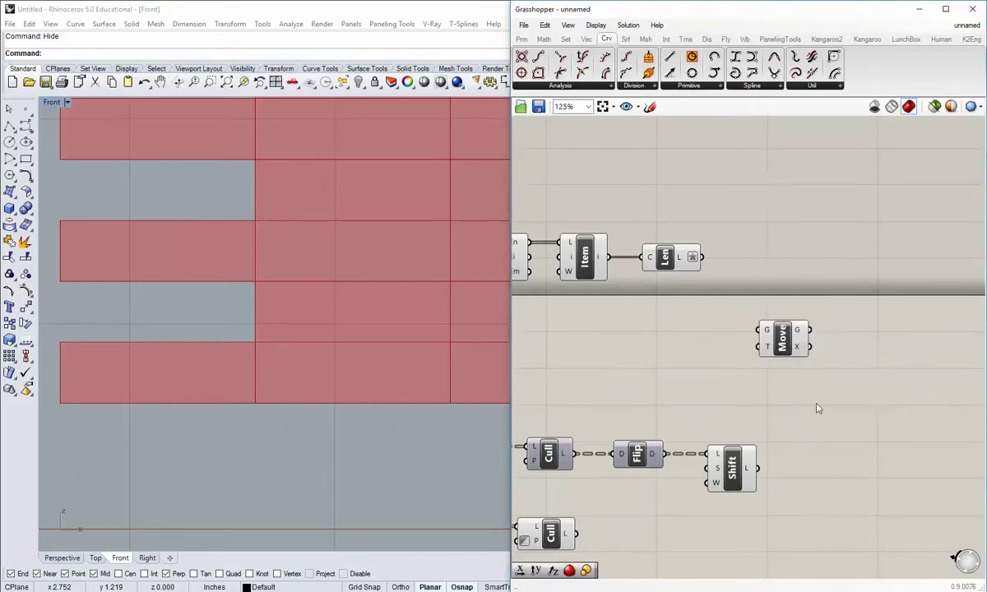
{"action": "right_click_drag", "start_coordinate": [817, 408], "coordinate": [765, 375]}
{"action": "left_click_drag", "start_coordinate": [730, 309], "coordinate": [836, 373]}
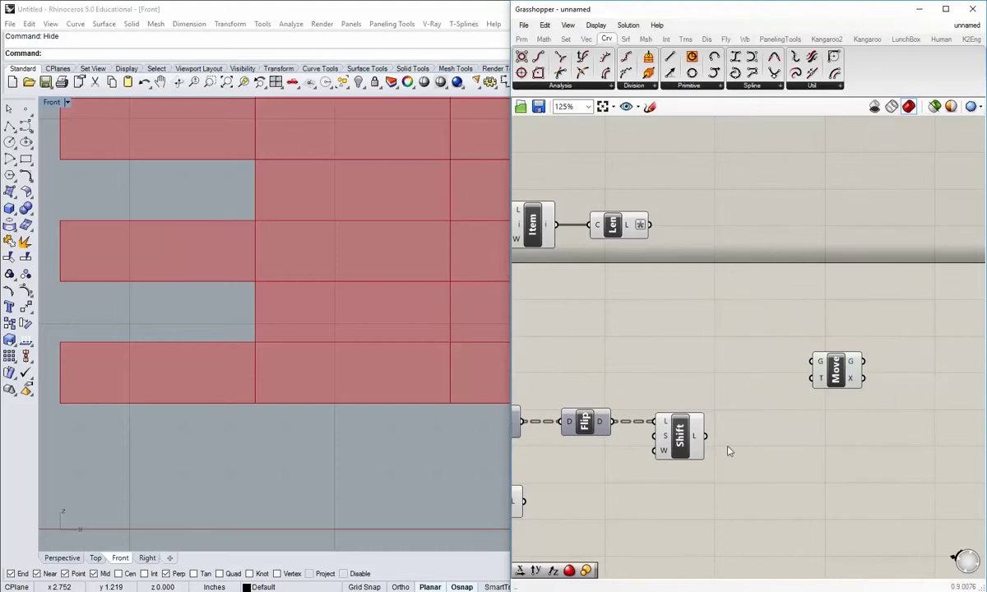
- Connect the Shift List output to the Move component's geometry input and turn off the Shift List preview
{"action": "left_click_drag", "start_coordinate": [704, 436], "coordinate": [794, 387]}
{"action": "left_click", "coordinate": [773, 436]}
{"action": "right_click", "coordinate": [681, 443]}
{"action": "left_click", "coordinate": [714, 466]}
{"action": "left_click", "coordinate": [791, 443]}
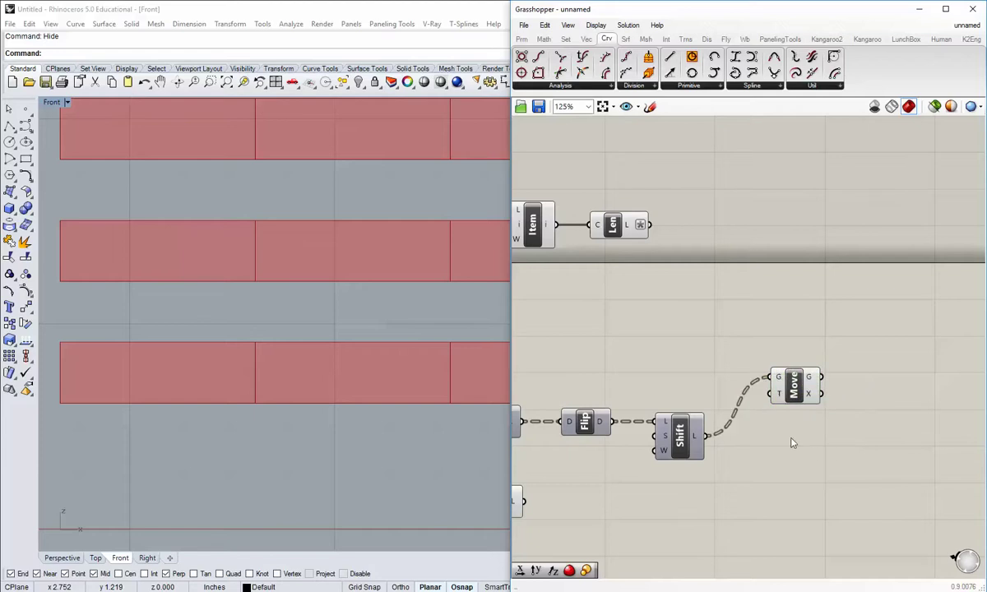
- Add a Unit X vector component and connect the halved Length output to its factor input
{"action": "double_click", "coordinate": [672, 316]}
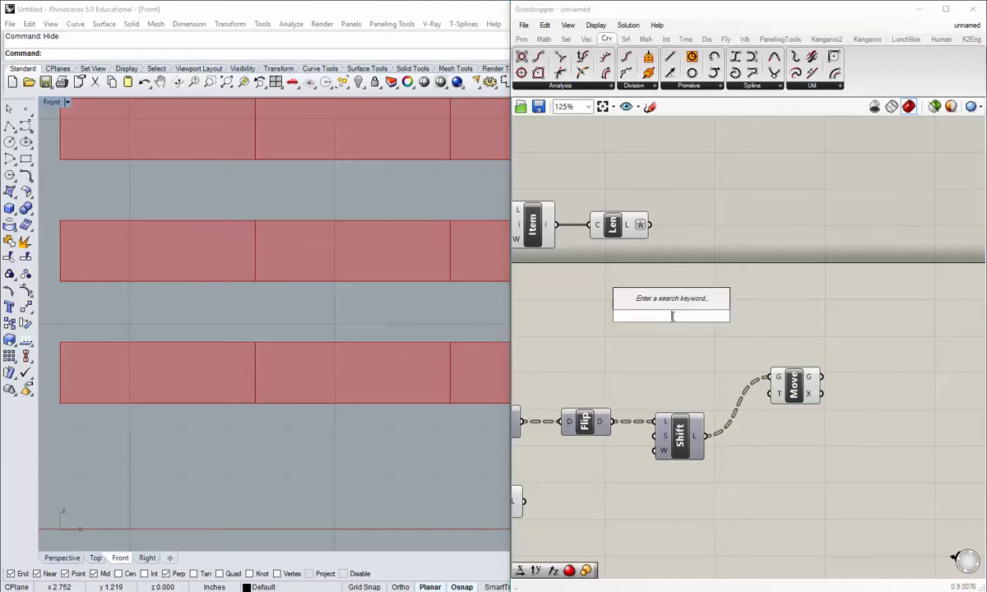
{"action": "type", "text": "x"}
{"action": "left_click", "coordinate": [663, 297]}
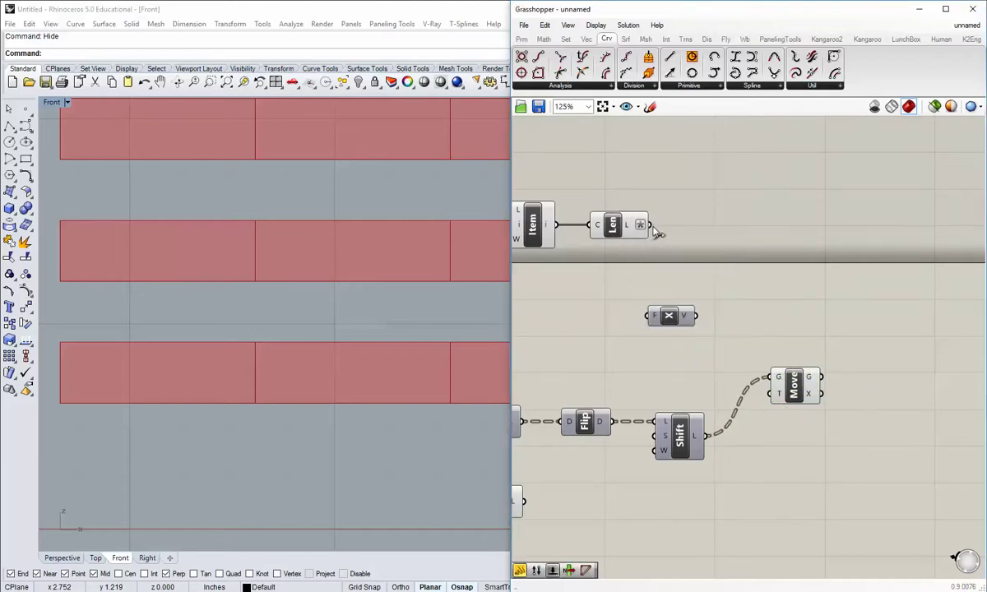
{"action": "left_click_drag", "start_coordinate": [655, 233], "coordinate": [671, 326]}
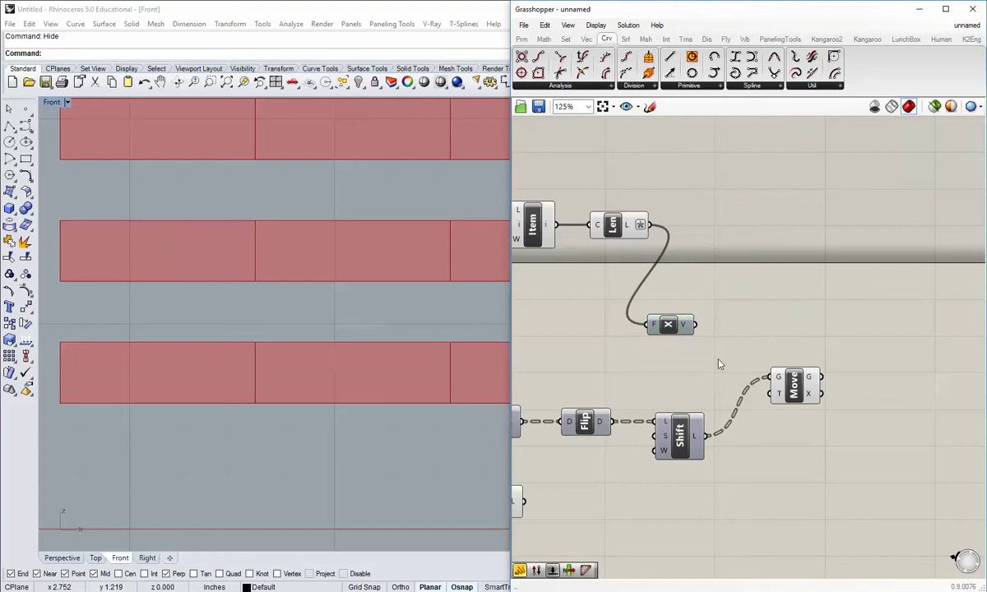
- Add a Reverse component after Unit X and connect its reversed vector to the Move component's translation input
{"action": "double_click", "coordinate": [740, 303]}
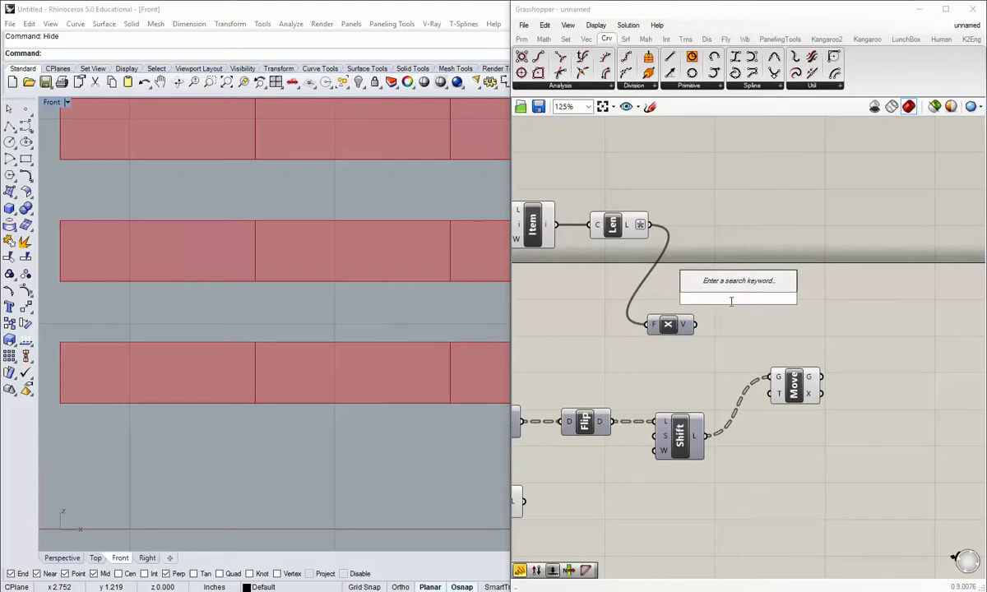
{"action": "type", "text": "rev"}
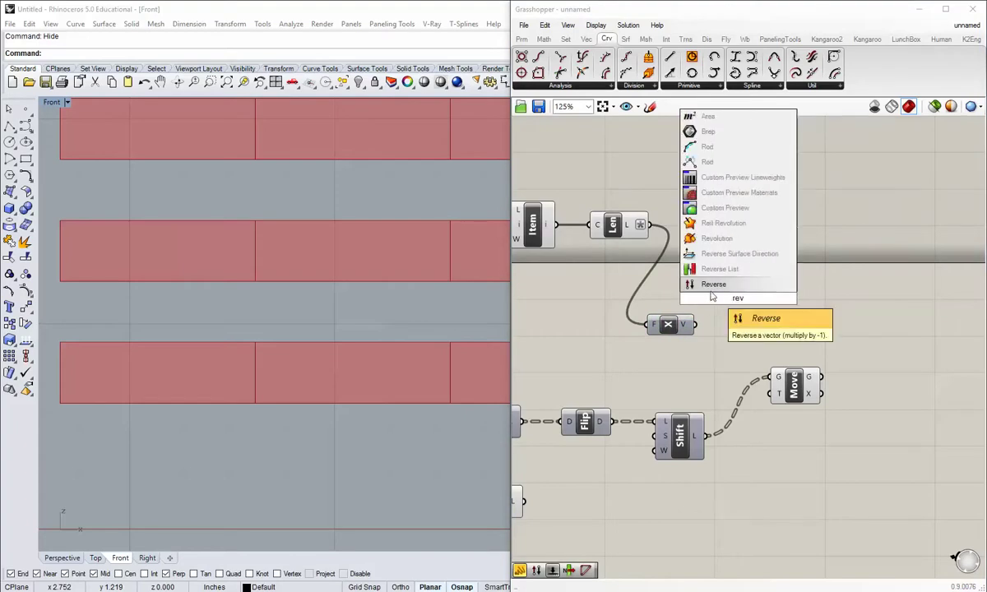
{"action": "left_click", "coordinate": [700, 285]}
{"action": "left_click_drag", "start_coordinate": [696, 324], "coordinate": [715, 298]}
{"action": "left_click_drag", "start_coordinate": [736, 300], "coordinate": [633, 308]}
{"action": "left_click", "coordinate": [724, 350]}
{"action": "left_click_drag", "start_coordinate": [732, 325], "coordinate": [773, 393]}
{"action": "left_click", "coordinate": [740, 320]}
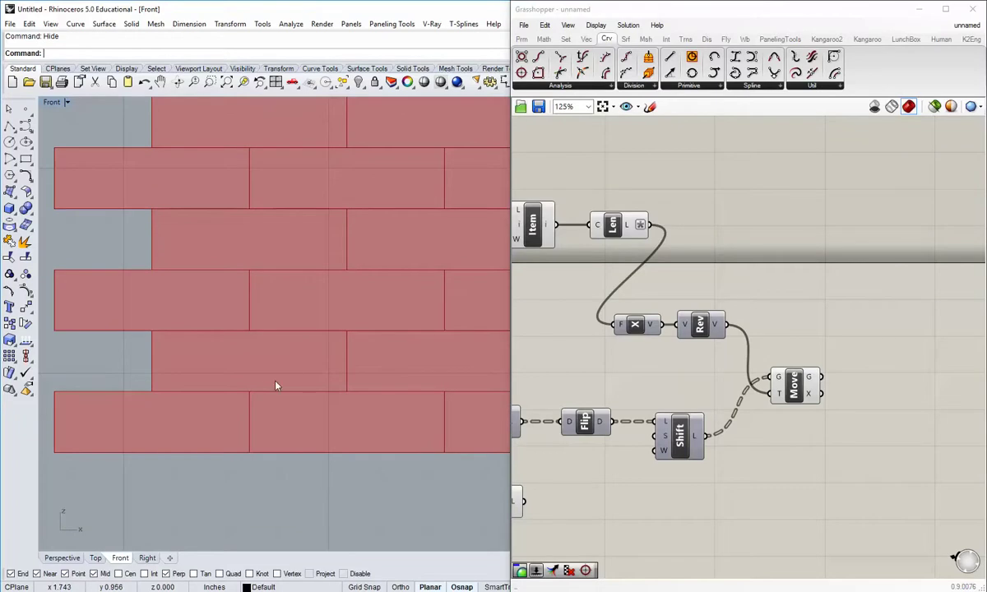
- Examine the staggered brick pattern across the whole surface and along its side edges in the Front viewport
{"action": "scroll", "coordinate": [264, 379], "scroll_direction": "down", "scroll_amount": 6}
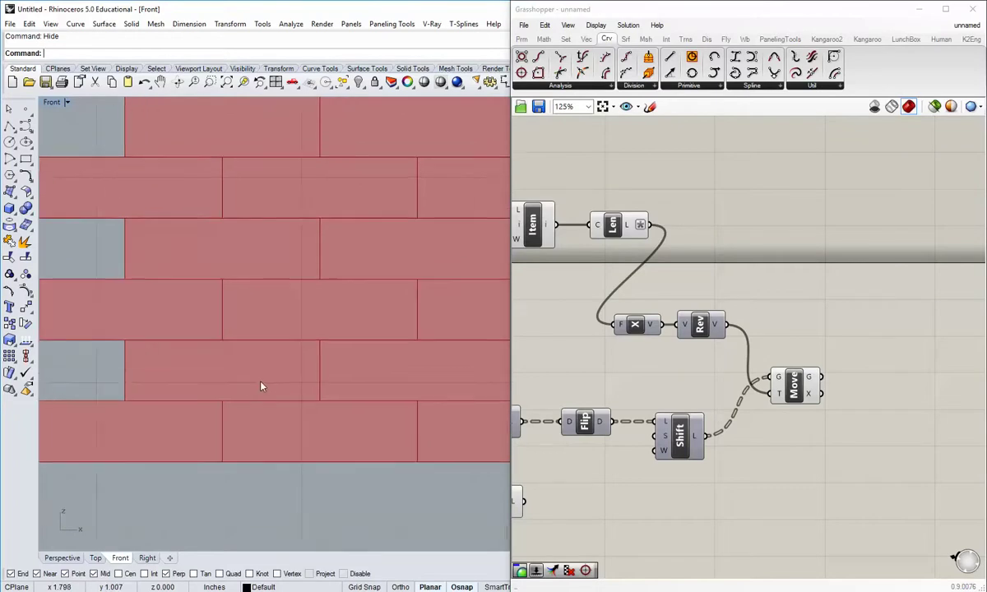
{"action": "scroll", "coordinate": [263, 388], "scroll_direction": "down", "scroll_amount": 5}
{"action": "right_click_drag", "start_coordinate": [304, 387], "coordinate": [165, 395]}
{"action": "scroll", "coordinate": [222, 395], "scroll_direction": "down", "scroll_amount": 9}
{"action": "right_click_drag", "start_coordinate": [242, 393], "coordinate": [298, 398]}
{"action": "right_click_drag", "start_coordinate": [493, 363], "coordinate": [344, 371]}
{"action": "scroll", "coordinate": [369, 363], "scroll_direction": "up", "scroll_amount": 10}
{"action": "scroll", "coordinate": [369, 364], "scroll_direction": "up", "scroll_amount": 4}
{"action": "scroll", "coordinate": [369, 364], "scroll_direction": "down", "scroll_amount": 12}
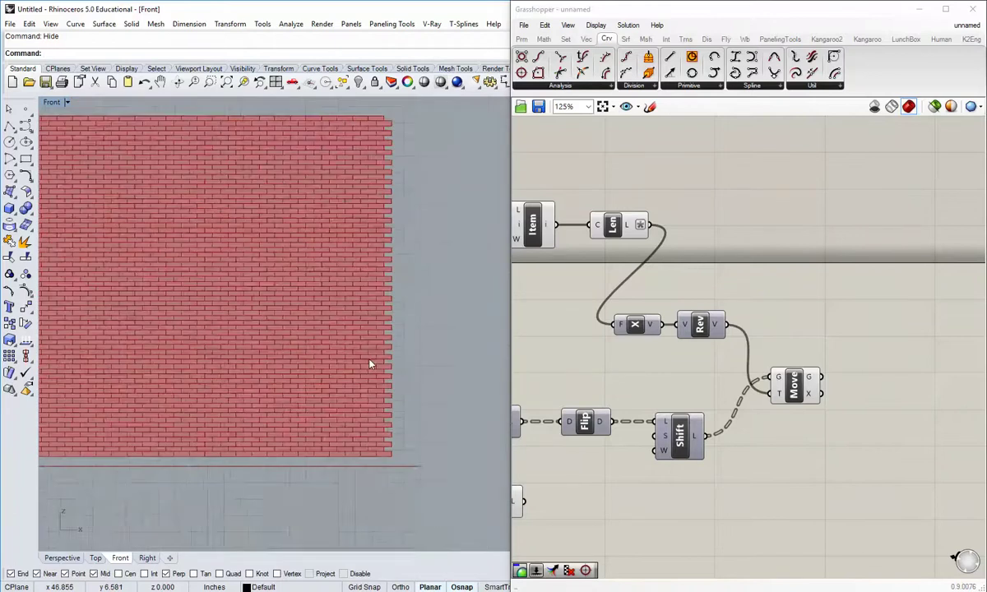
{"action": "right_click_drag", "start_coordinate": [279, 376], "coordinate": [379, 399]}
{"action": "right_click_drag", "start_coordinate": [162, 383], "coordinate": [294, 395]}
{"action": "scroll", "coordinate": [238, 383], "scroll_direction": "up", "scroll_amount": 2}
- Show the hidden objects and delete the surface that extends above the brick pattern
{"action": "type", "text": "show"}
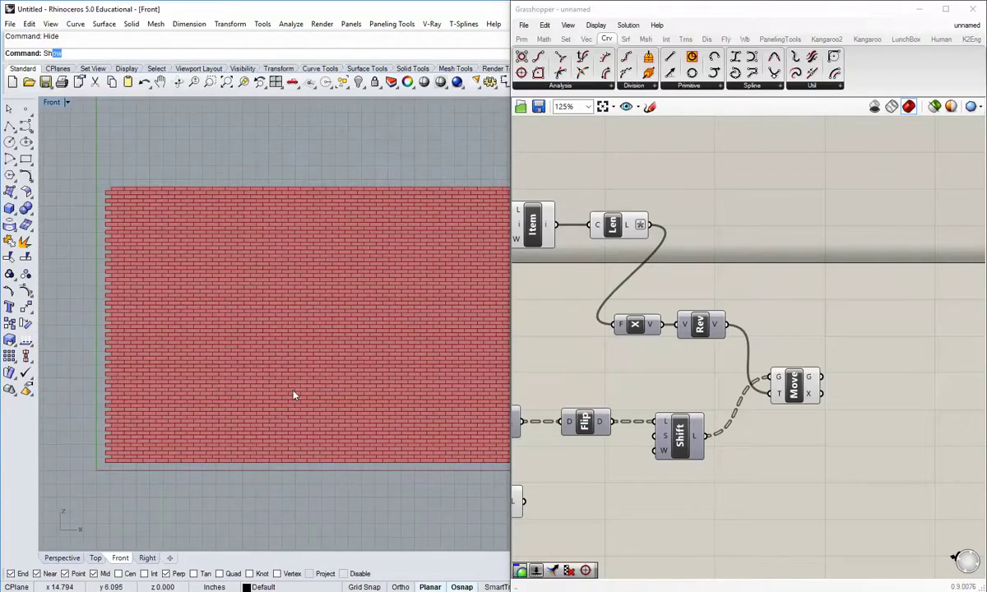
{"action": "key", "text": "Return"}
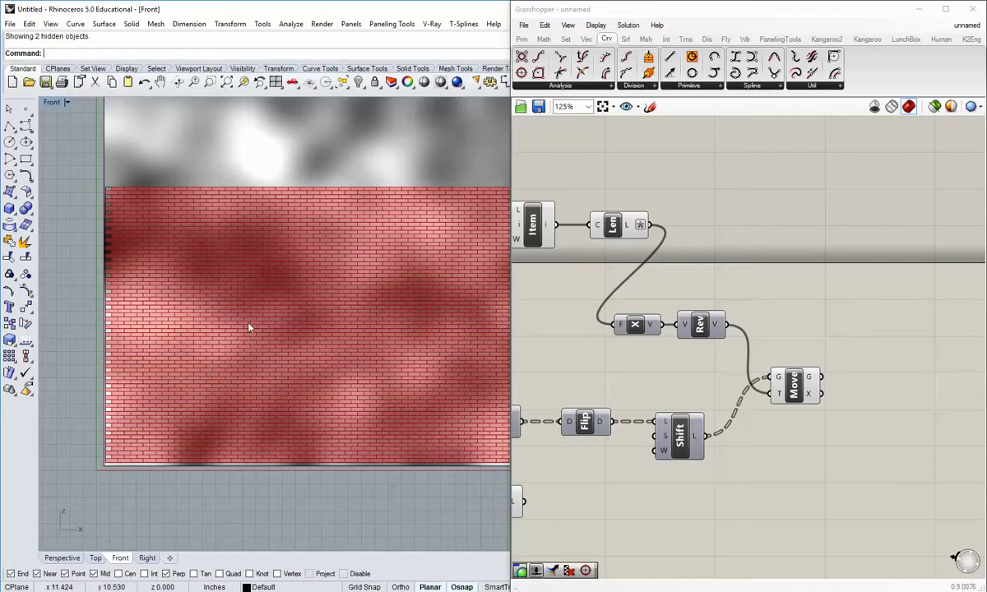
{"action": "left_click", "coordinate": [260, 163]}
{"action": "key", "text": "Delete"}
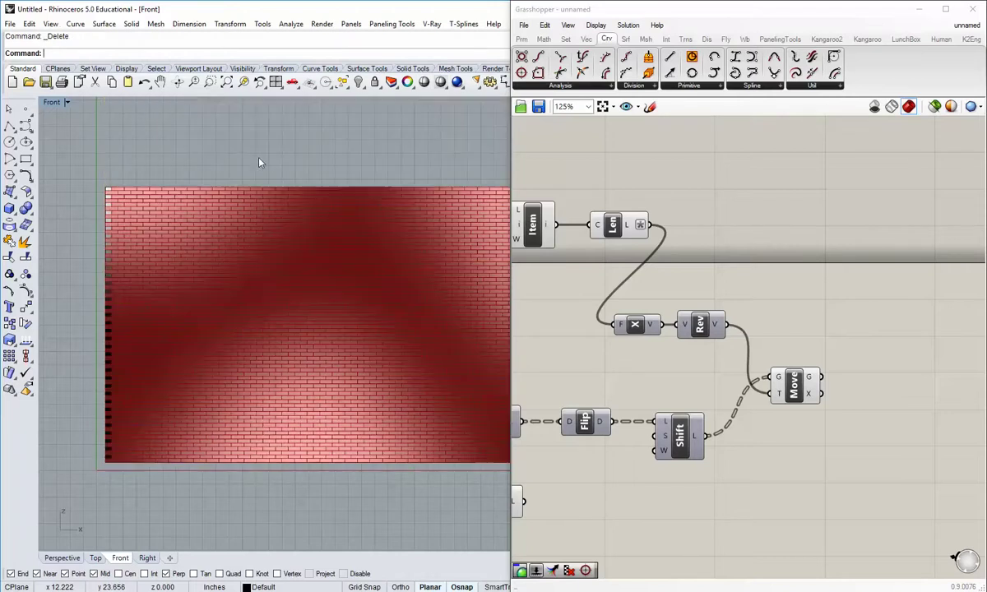
- Examine the gaps between the staggered bricks and the frame surface along both side edges in the Front viewport
{"action": "scroll", "coordinate": [162, 264], "scroll_direction": "up", "scroll_amount": 5}
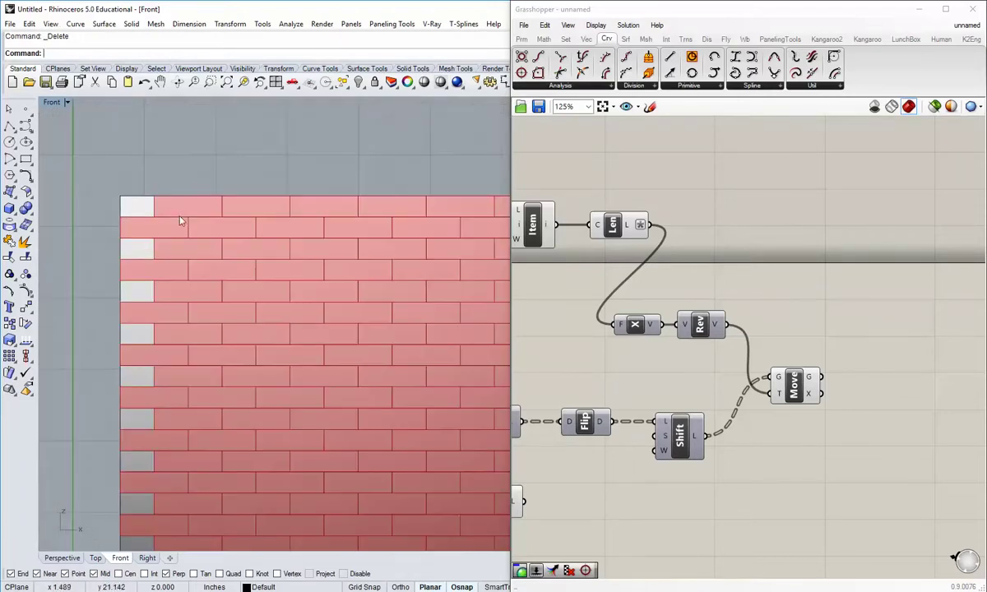
{"action": "scroll", "coordinate": [130, 207], "scroll_direction": "down", "scroll_amount": 2}
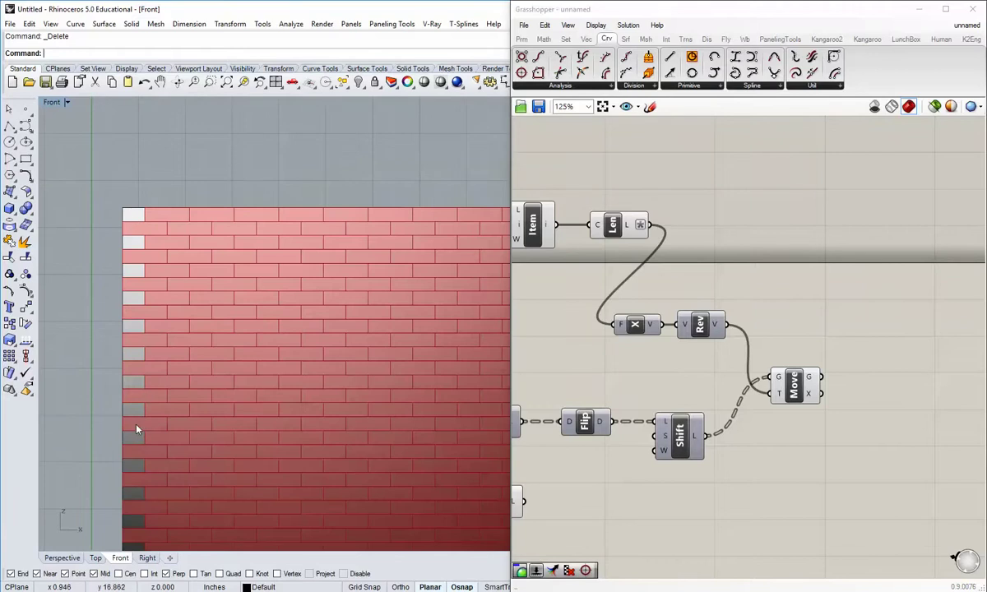
{"action": "scroll", "coordinate": [137, 214], "scroll_direction": "down", "scroll_amount": 2}
{"action": "scroll", "coordinate": [120, 426], "scroll_direction": "down", "scroll_amount": 5}
{"action": "right_click_drag", "start_coordinate": [126, 426], "coordinate": [112, 284]}
{"action": "scroll", "coordinate": [111, 430], "scroll_direction": "up", "scroll_amount": 8}
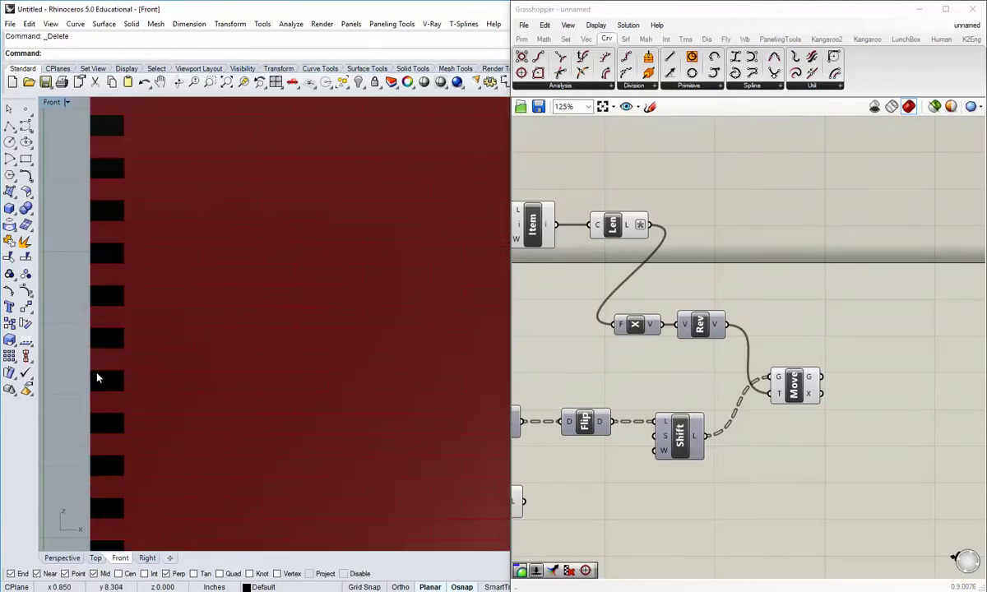
{"action": "scroll", "coordinate": [107, 378], "scroll_direction": "down", "scroll_amount": 8}
{"action": "scroll", "coordinate": [351, 346], "scroll_direction": "down", "scroll_amount": 3}
{"action": "scroll", "coordinate": [223, 359], "scroll_direction": "down", "scroll_amount": 2}
{"action": "scroll", "coordinate": [412, 326], "scroll_direction": "up", "scroll_amount": 4}
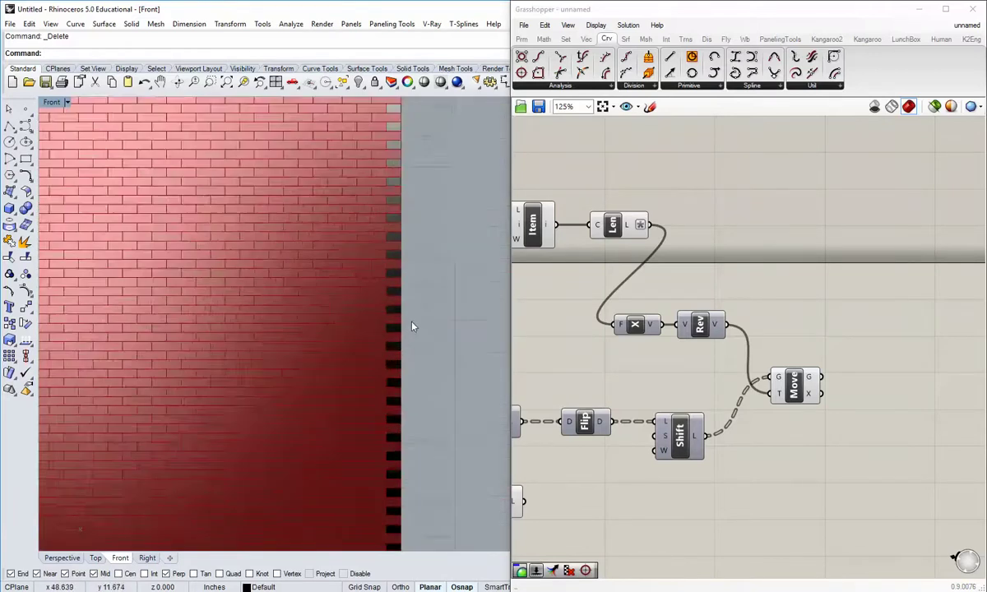
{"action": "scroll", "coordinate": [403, 286], "scroll_direction": "up", "scroll_amount": 3}
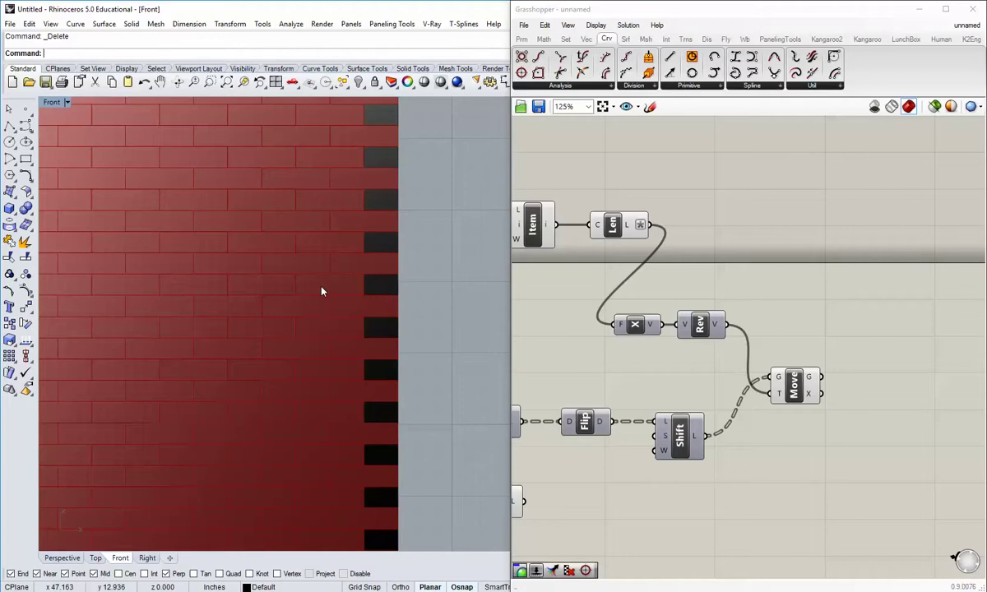
{"action": "scroll", "coordinate": [322, 291], "scroll_direction": "down", "scroll_amount": 4}
{"action": "scroll", "coordinate": [339, 204], "scroll_direction": "down", "scroll_amount": 5}
{"action": "right_click_drag", "start_coordinate": [263, 234], "coordinate": [527, 249]}
{"action": "scroll", "coordinate": [197, 192], "scroll_direction": "up", "scroll_amount": 12}
{"action": "scroll", "coordinate": [257, 229], "scroll_direction": "down", "scroll_amount": 3}
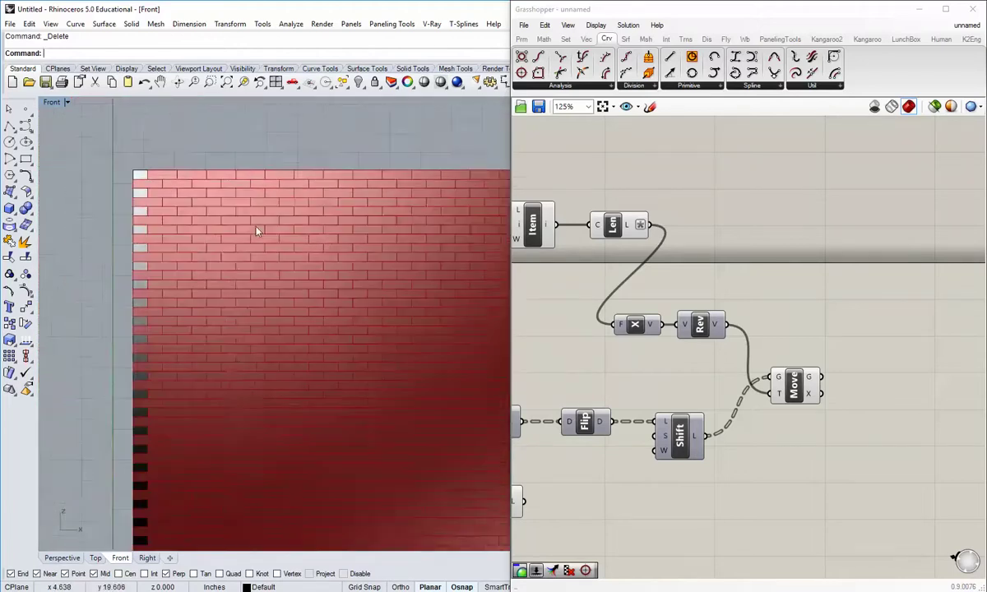
{"action": "scroll", "coordinate": [305, 326], "scroll_direction": "up", "scroll_amount": 1}
- Hide the remaining frame surface so that only the brick pattern preview is displayed
{"action": "left_click", "coordinate": [326, 326]}
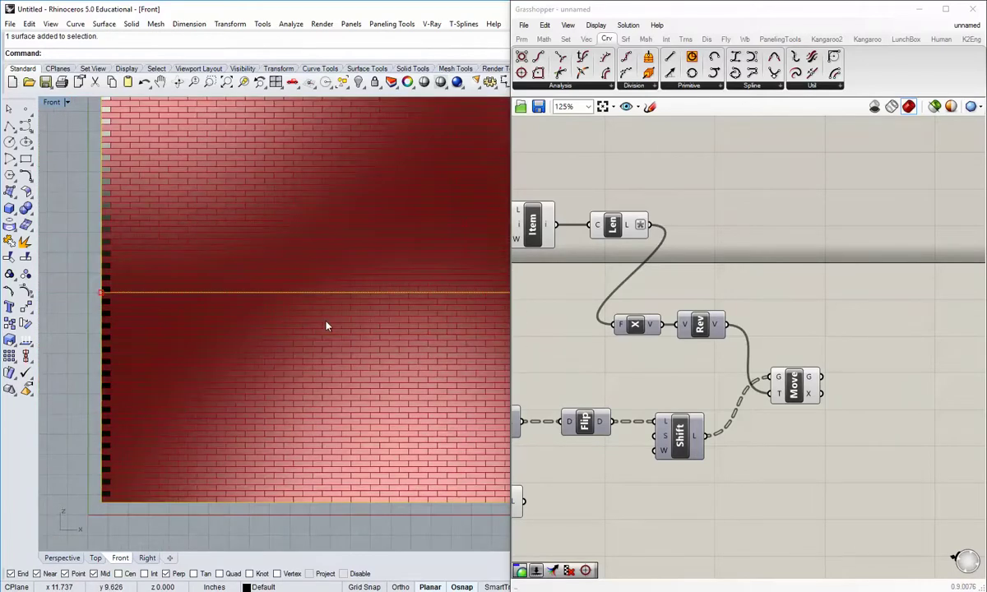
{"action": "type", "text": "hide"}
{"action": "key", "text": "Return"}
{"action": "right_click_drag", "start_coordinate": [328, 324], "coordinate": [296, 374]}
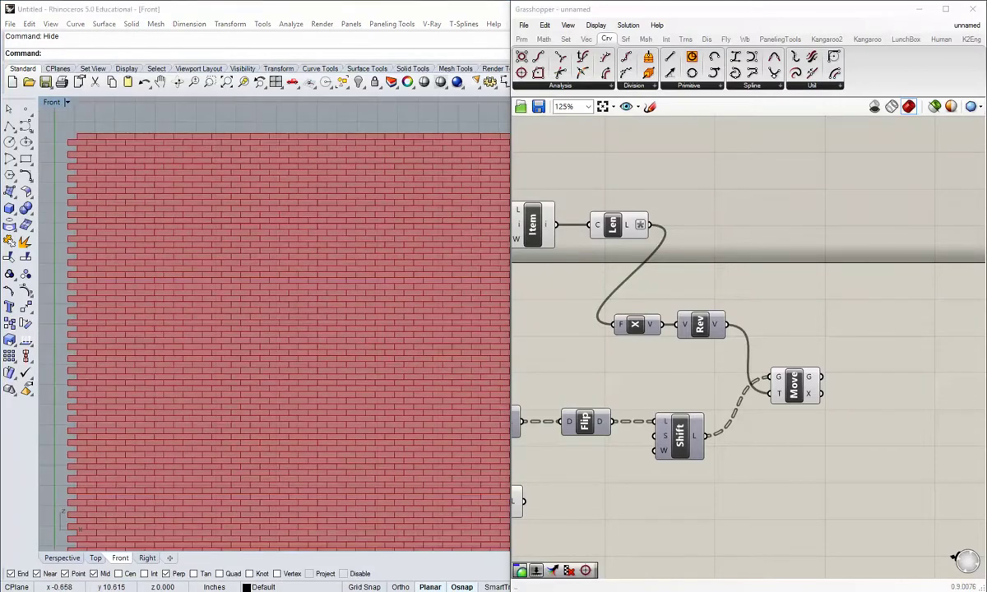
{"action": "right_click_drag", "start_coordinate": [213, 384], "coordinate": [193, 294]}
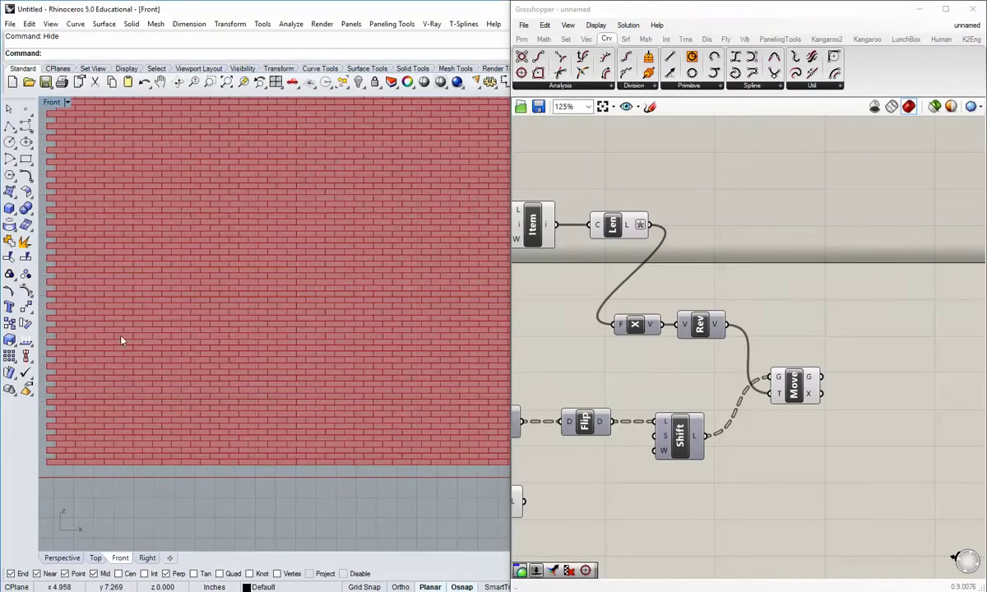
- Reposition the Cull component on the canvas so that it sits beneath the Move component
{"action": "right_click_drag", "start_coordinate": [787, 462], "coordinate": [656, 446]}
{"action": "left_click", "coordinate": [666, 373]}
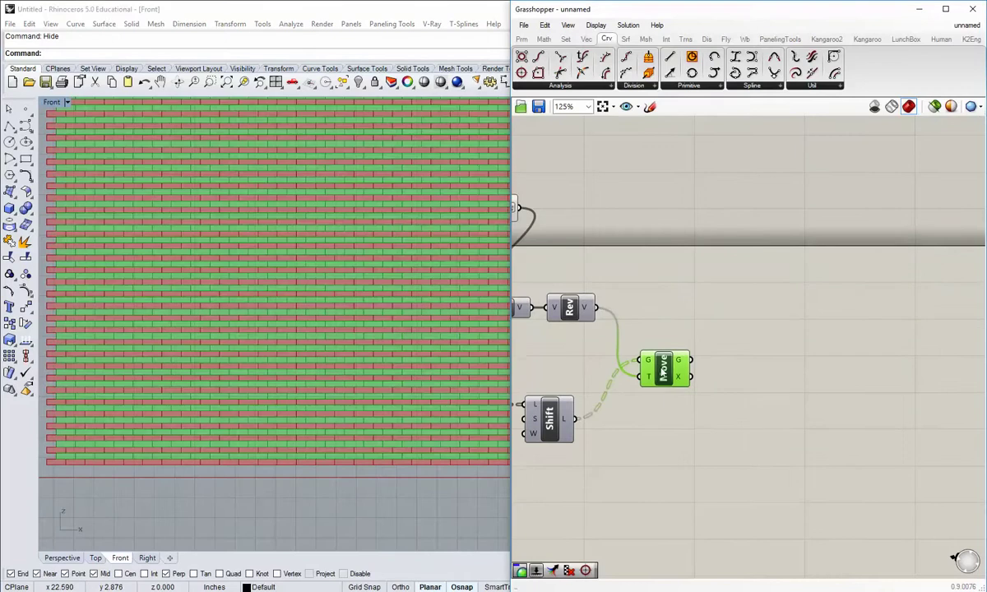
{"action": "right_click_drag", "start_coordinate": [667, 374], "coordinate": [788, 403]}
{"action": "left_click_drag", "start_coordinate": [541, 476], "coordinate": [808, 483]}
{"action": "scroll", "coordinate": [757, 424], "scroll_direction": "down", "scroll_amount": 2}
{"action": "right_click_drag", "start_coordinate": [777, 414], "coordinate": [661, 428]}
- Align the right edges of the Move and Cull components
{"action": "left_click", "coordinate": [688, 398]}
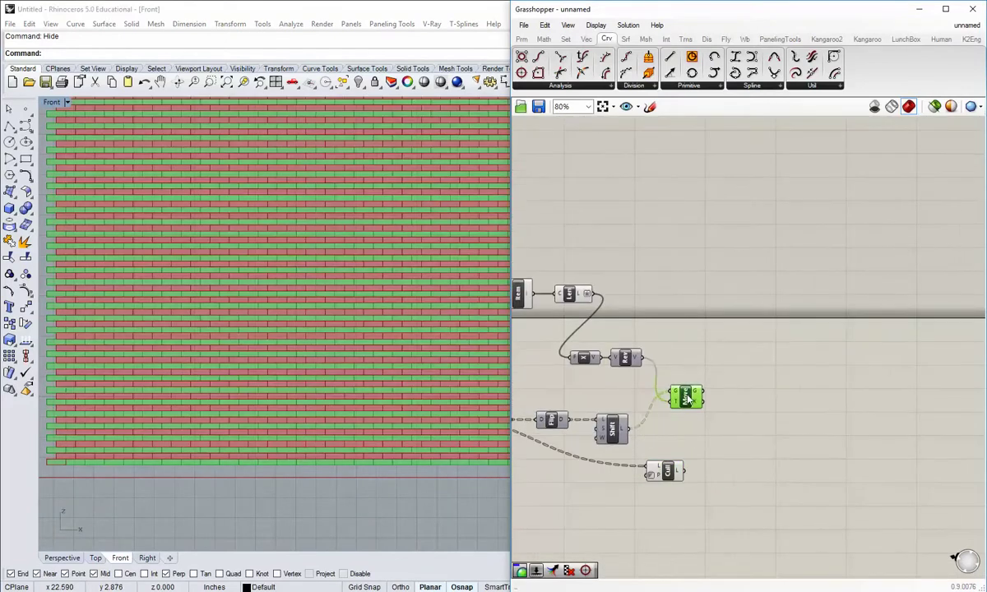
{"action": "left_click_drag", "start_coordinate": [727, 505], "coordinate": [671, 390]}
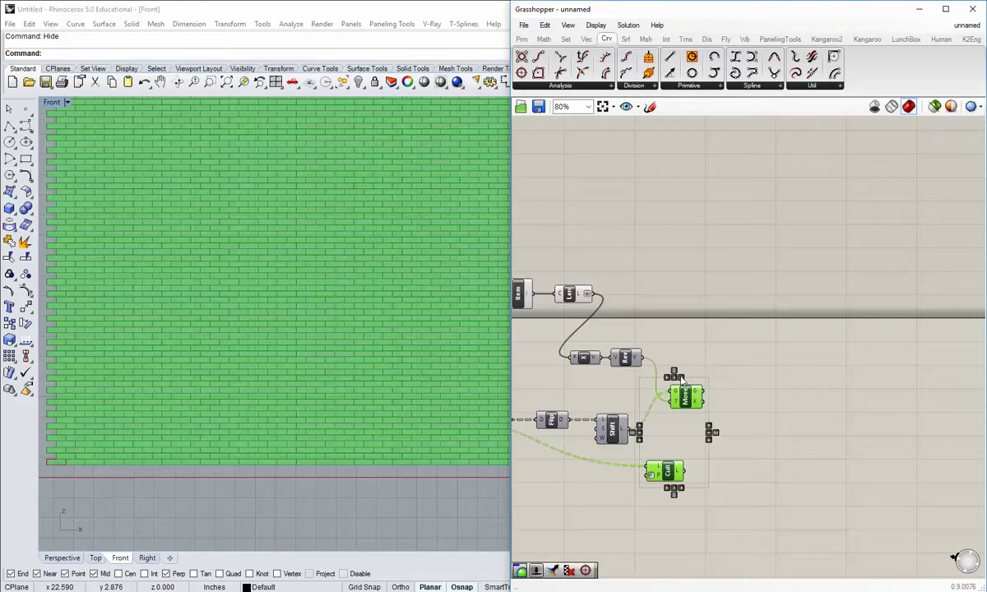
{"action": "left_click", "coordinate": [682, 380]}
{"action": "right_click_drag", "start_coordinate": [753, 451], "coordinate": [731, 407]}
{"action": "left_click", "coordinate": [668, 352]}
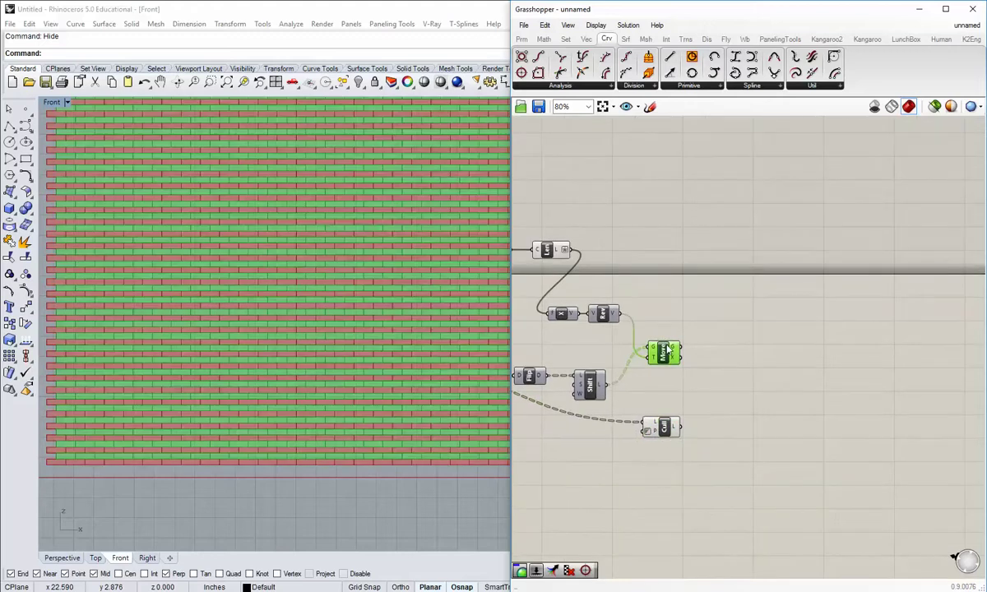
{"action": "right_click_drag", "start_coordinate": [686, 382], "coordinate": [651, 400]}
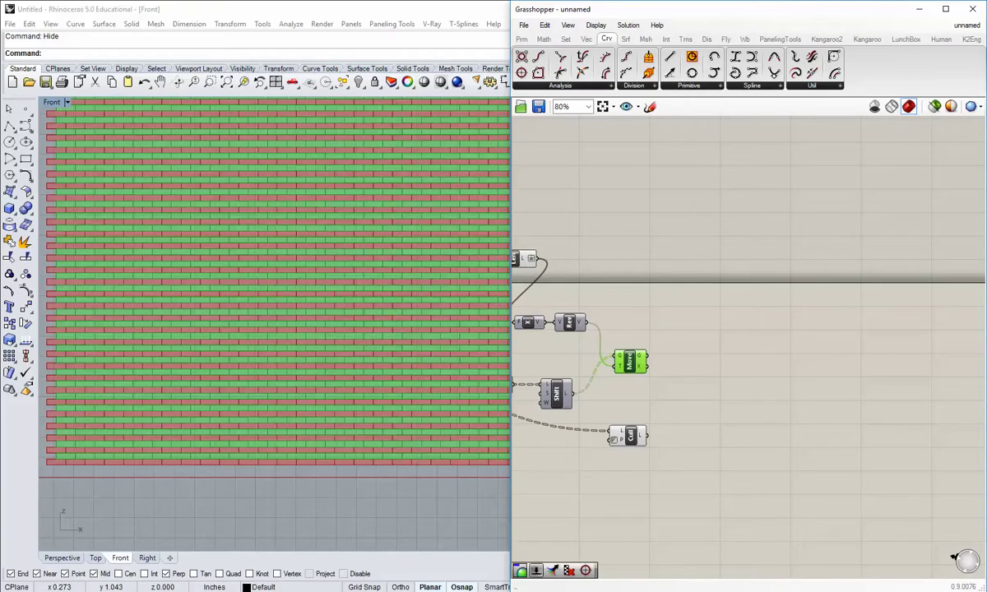
{"action": "left_click", "coordinate": [571, 222]}
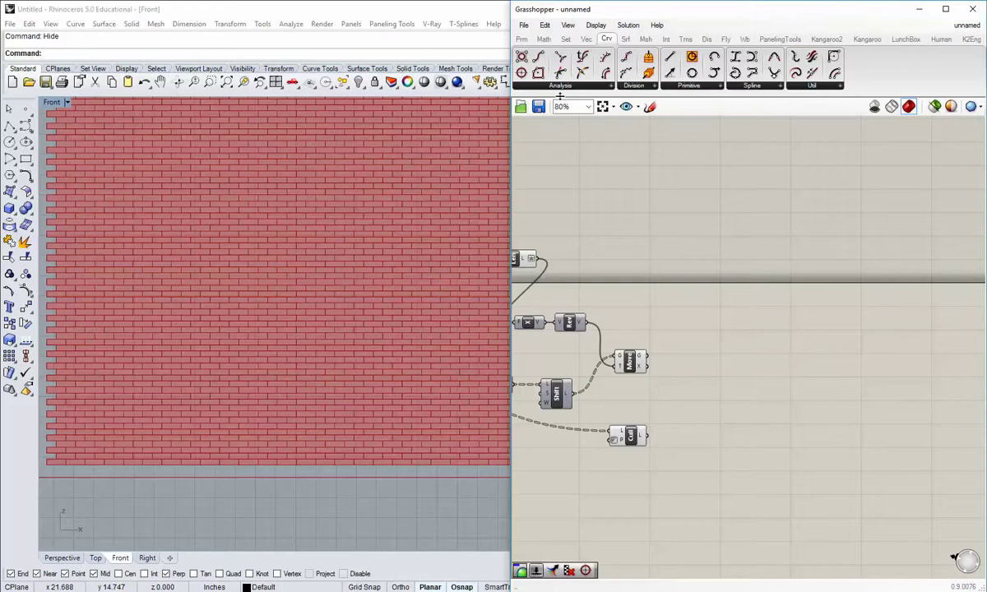
- Add a Merge component to the canvas beside the Move and Cull components
{"action": "left_click", "coordinate": [533, 41]}
{"action": "left_click", "coordinate": [566, 40]}
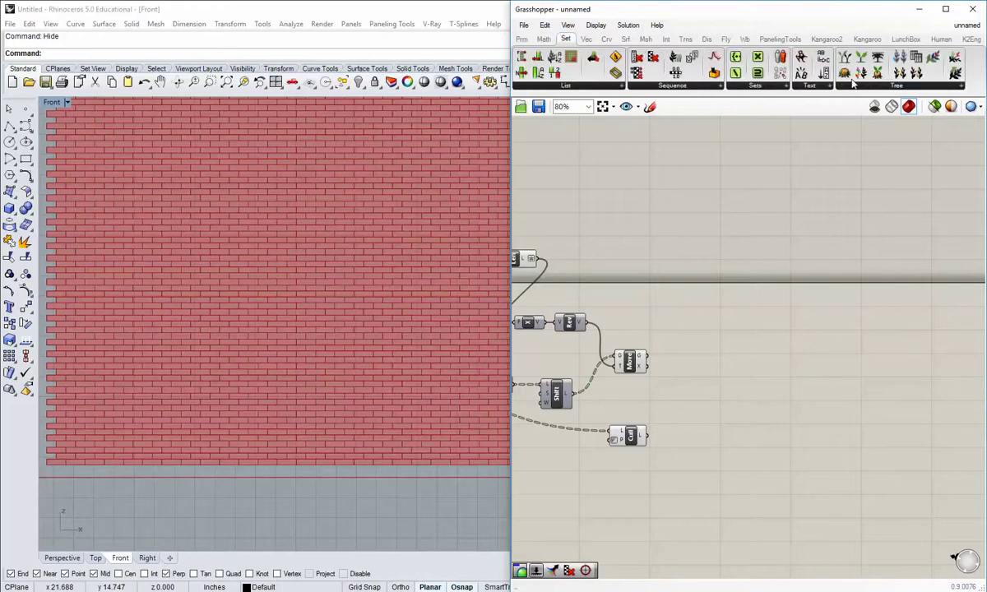
{"action": "left_click", "coordinate": [855, 87]}
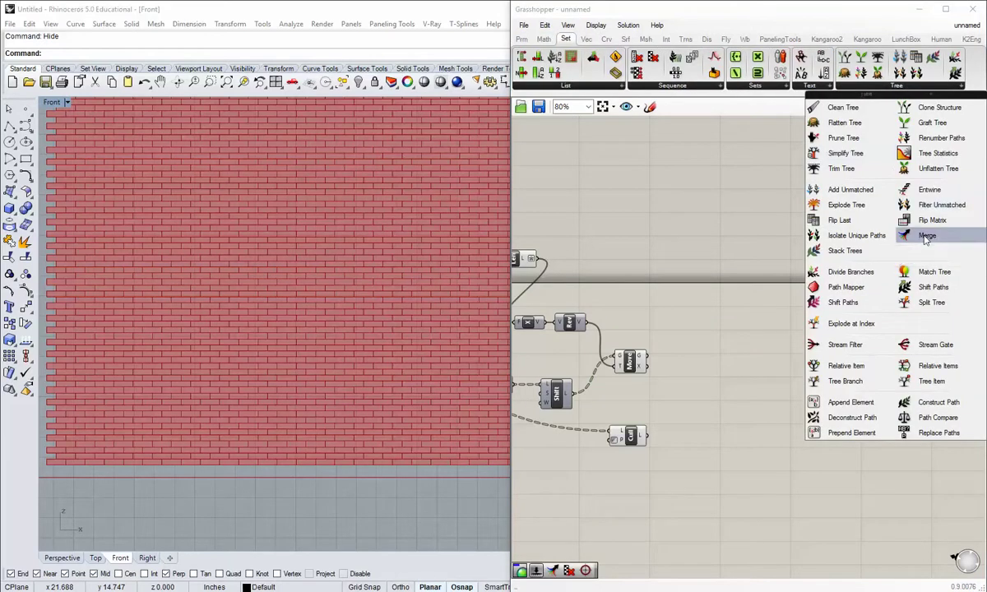
{"action": "left_click_drag", "start_coordinate": [867, 227], "coordinate": [714, 401]}
{"action": "scroll", "coordinate": [662, 392], "scroll_direction": "up", "scroll_amount": 4}
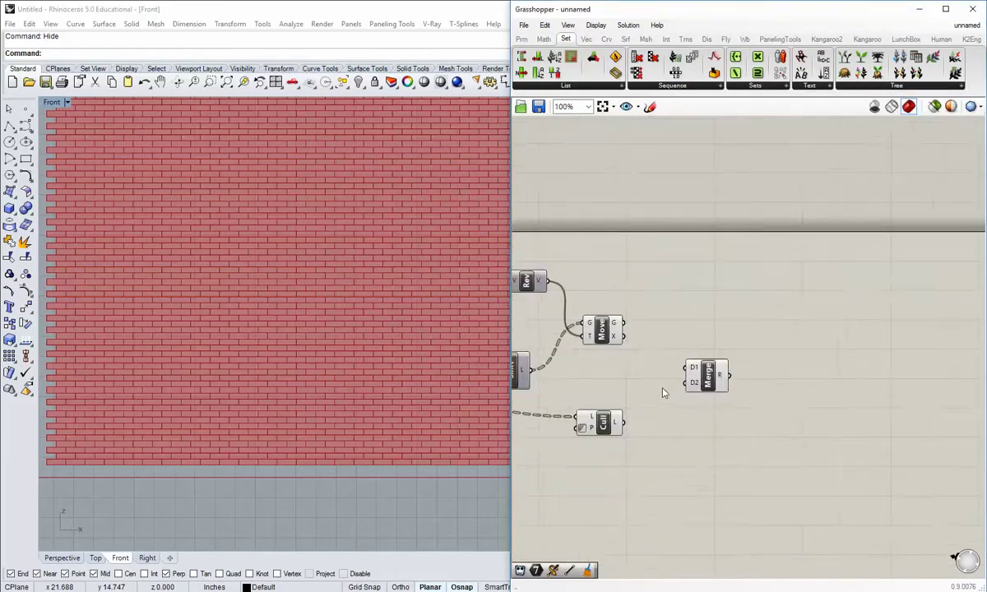
- Connect the Cull output to Merge input D2 and the Move geometry output to D1
{"action": "left_click_drag", "start_coordinate": [613, 431], "coordinate": [691, 381]}
{"action": "scroll", "coordinate": [714, 384], "scroll_direction": "up", "scroll_amount": 3}
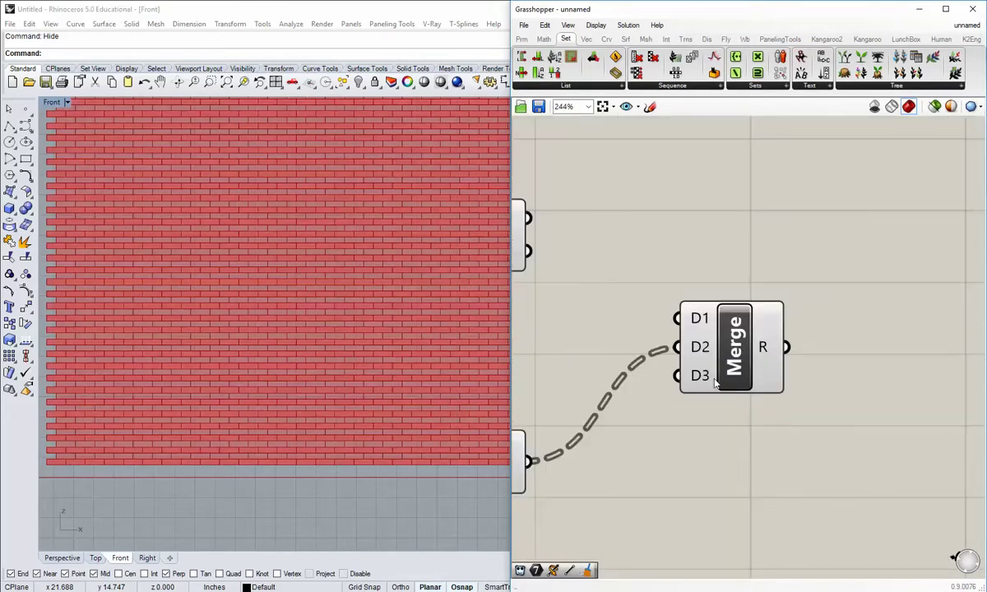
{"action": "scroll", "coordinate": [718, 378], "scroll_direction": "down", "scroll_amount": 3}
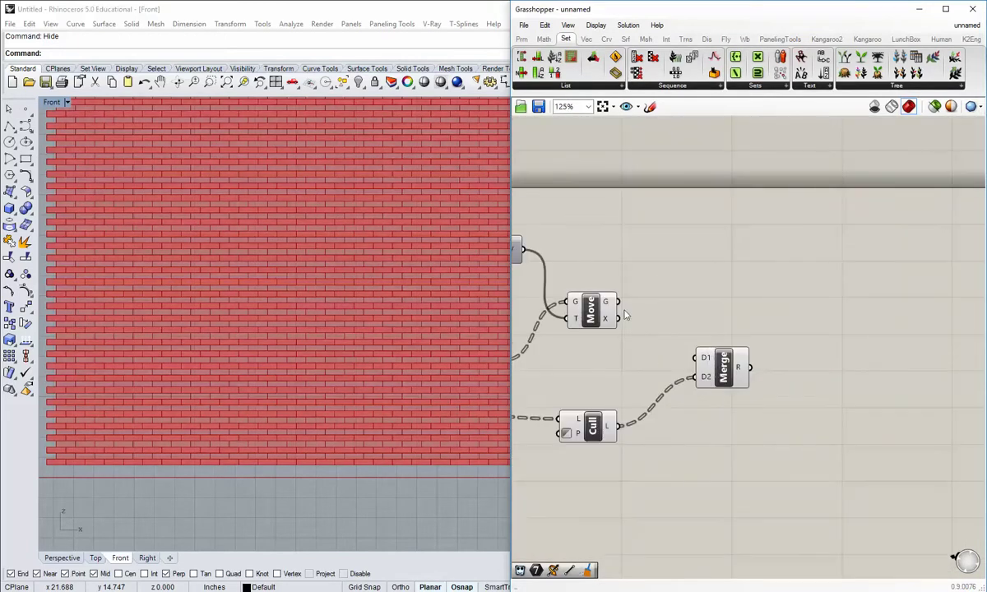
{"action": "left_click_drag", "start_coordinate": [619, 302], "coordinate": [695, 358]}
- Turn off the preview of the Move and Cull components together
{"action": "left_click_drag", "start_coordinate": [622, 455], "coordinate": [606, 306]}
{"action": "middle_click", "coordinate": [608, 308]}
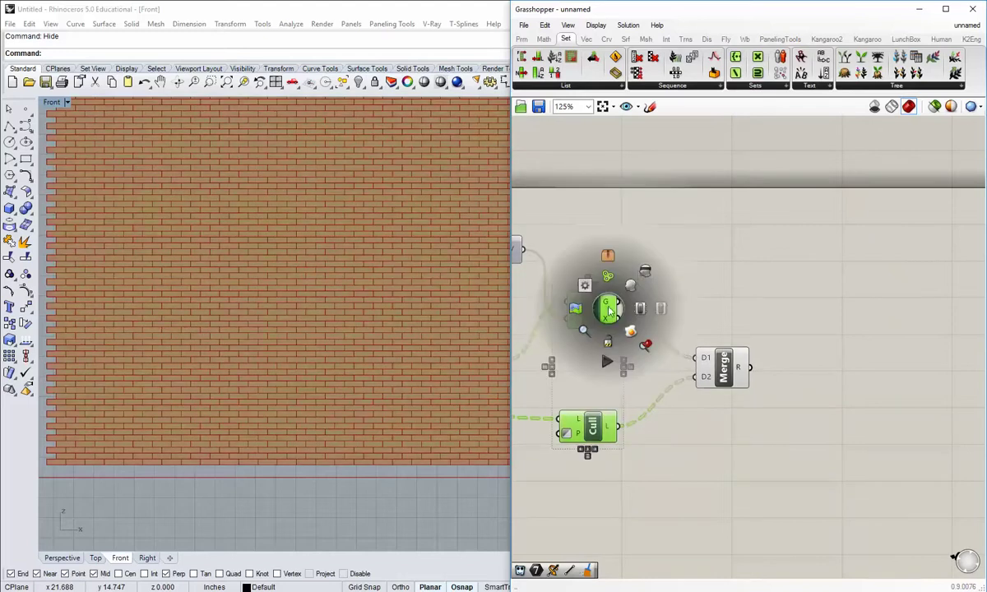
{"action": "left_click", "coordinate": [640, 276]}
{"action": "left_click", "coordinate": [668, 294]}
- Lower the Merge component on the canvas so that its D2 input lines up with the Cull output
{"action": "left_click_drag", "start_coordinate": [722, 372], "coordinate": [721, 424]}
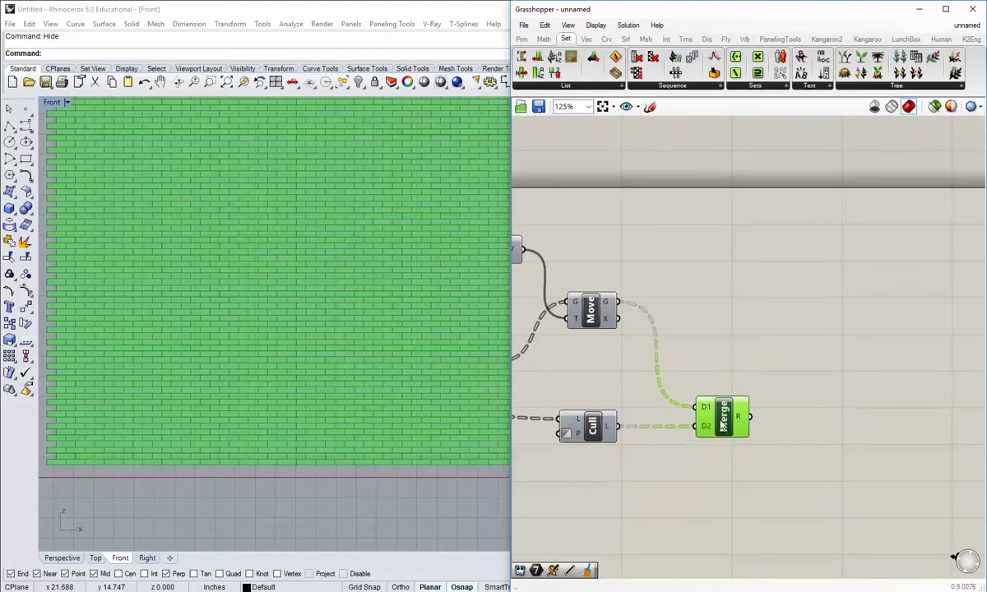
{"action": "left_click", "coordinate": [757, 459]}
{"action": "right_click_drag", "start_coordinate": [758, 460], "coordinate": [674, 438]}
{"action": "scroll", "coordinate": [665, 417], "scroll_direction": "up", "scroll_amount": 1}
- Check the Merge result's tree structure and flatten the R output
{"action": "mouse_move", "coordinate": [661, 413]}
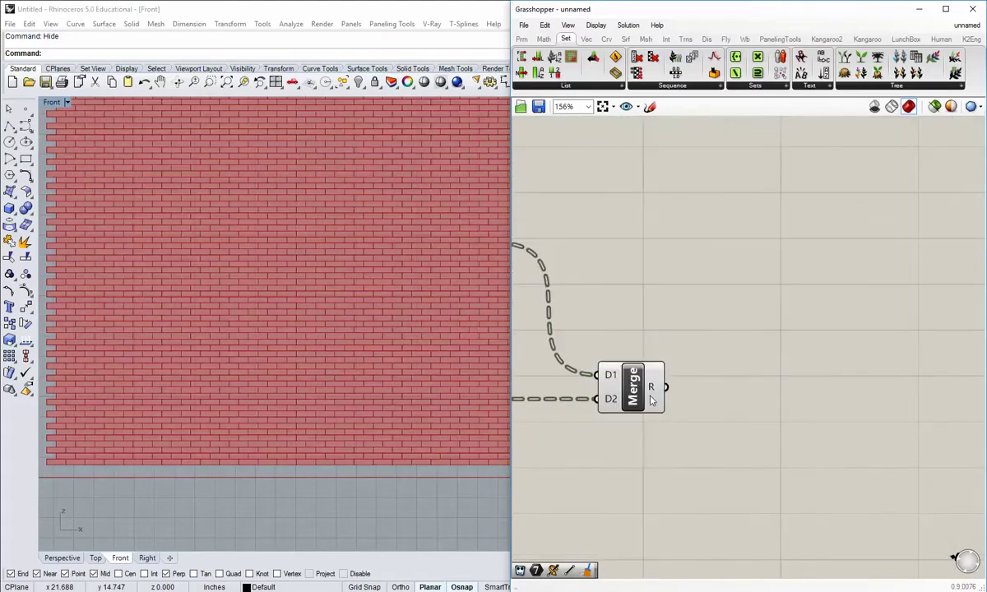
{"action": "left_click", "coordinate": [633, 390]}
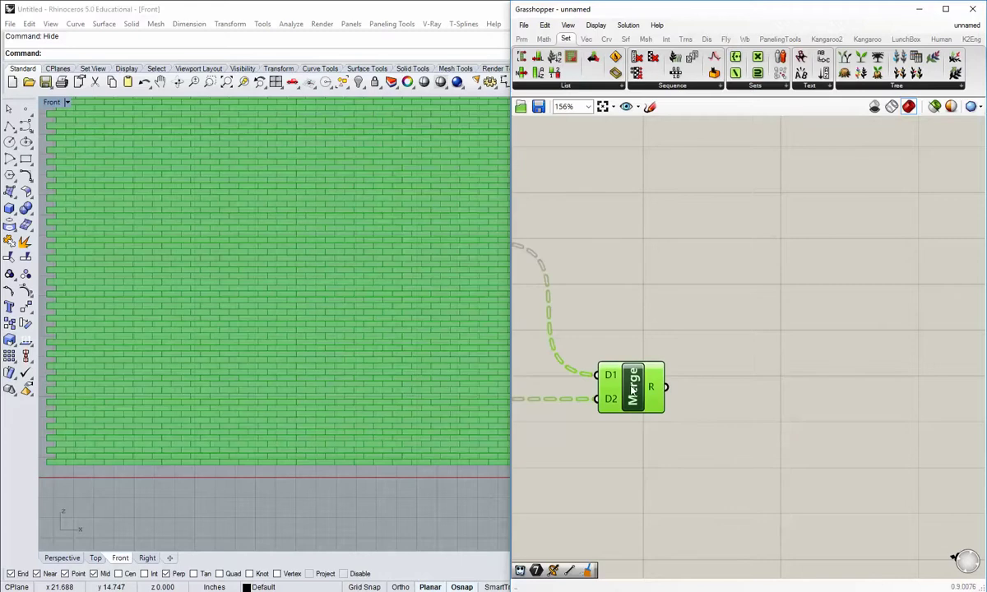
{"action": "left_click", "coordinate": [578, 426]}
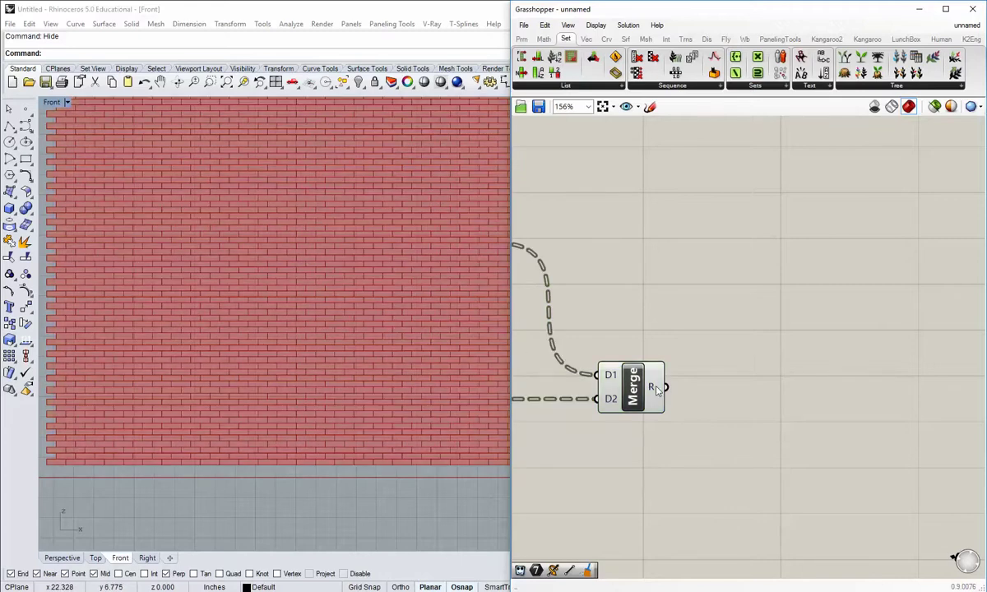
{"action": "mouse_move", "coordinate": [651, 391]}
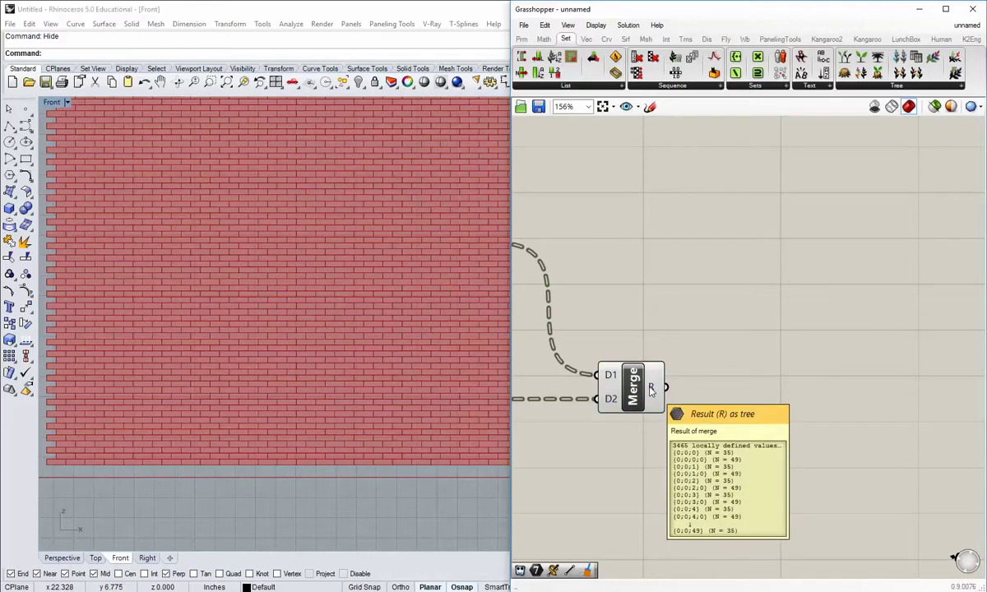
{"action": "right_click", "coordinate": [650, 391]}
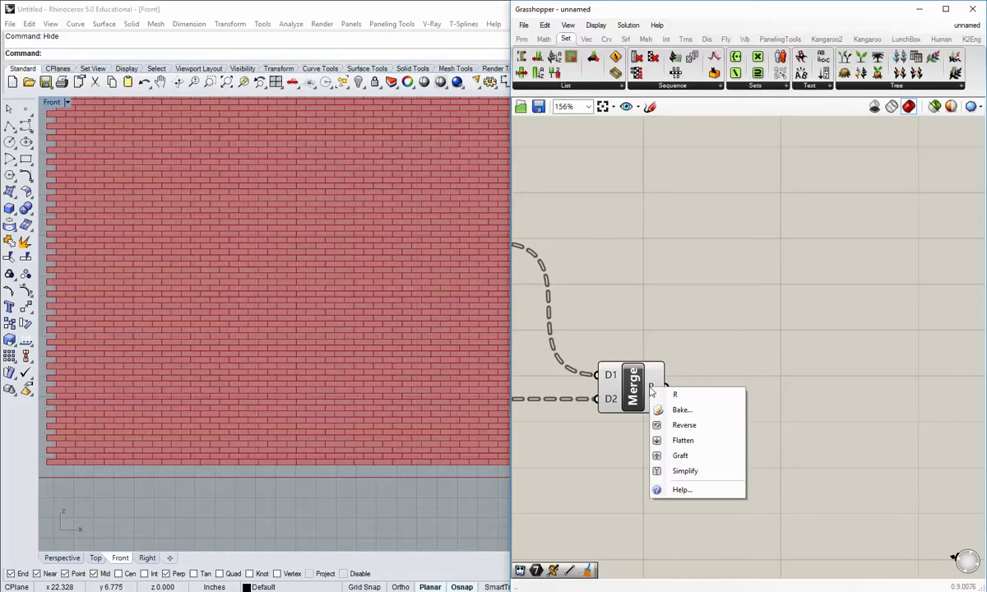
{"action": "left_click", "coordinate": [670, 441]}
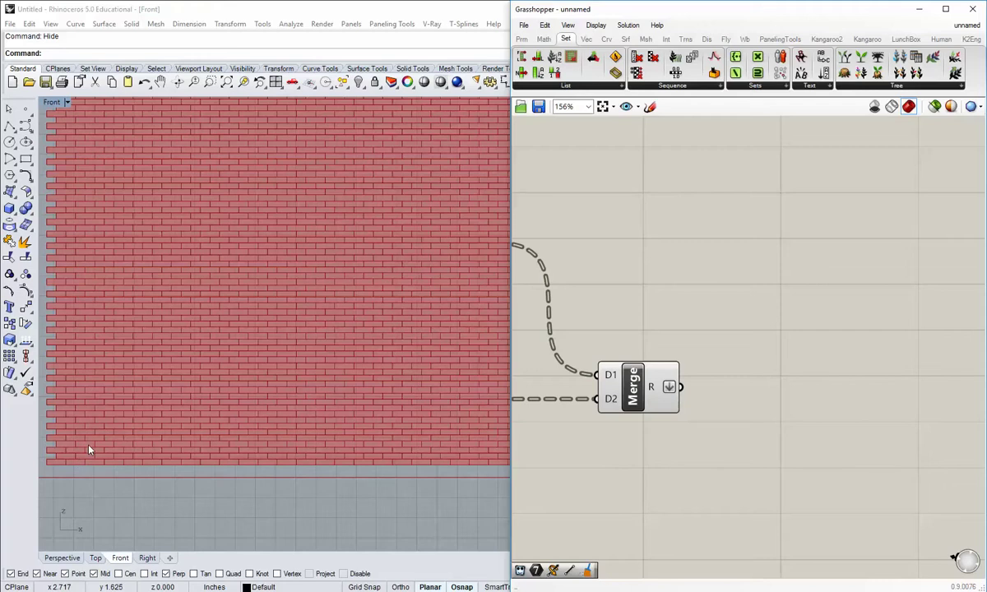
{"action": "left_click", "coordinate": [650, 388]}
{"action": "left_click", "coordinate": [640, 496]}
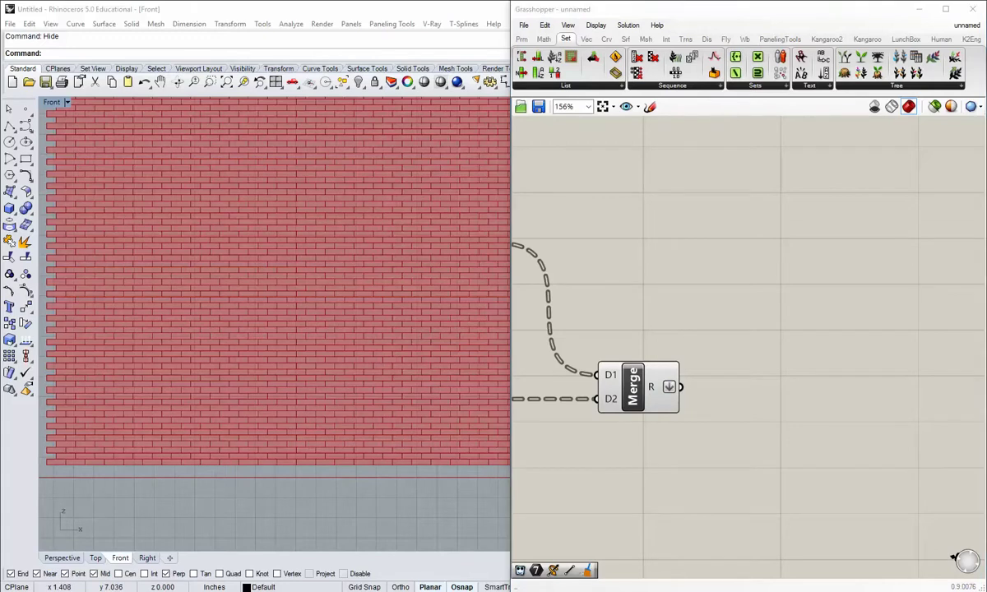
{"action": "left_click", "coordinate": [639, 391]}
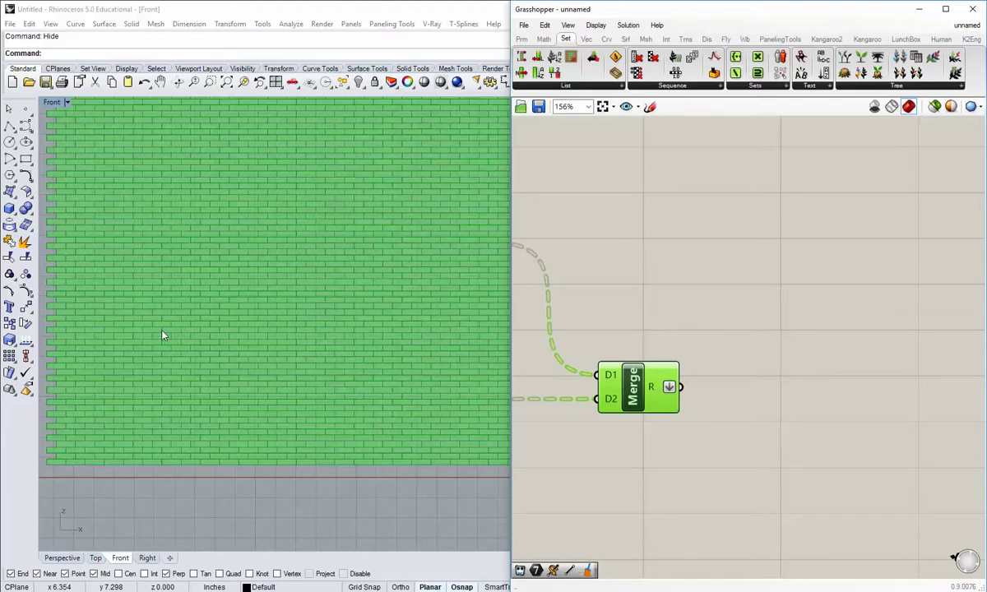
{"action": "left_click", "coordinate": [660, 444]}
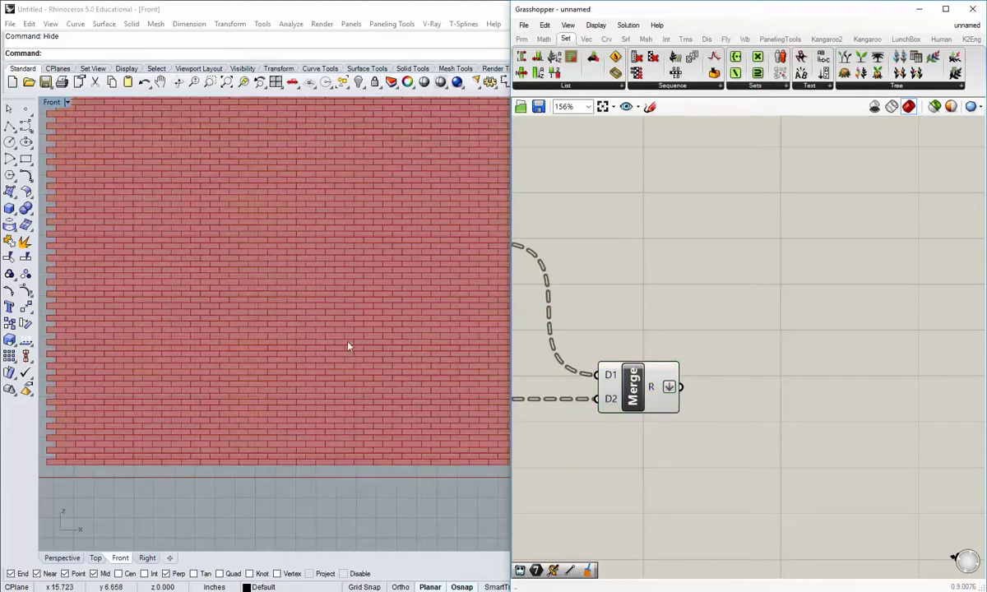
{"action": "right_click_drag", "start_coordinate": [291, 354], "coordinate": [292, 397]}
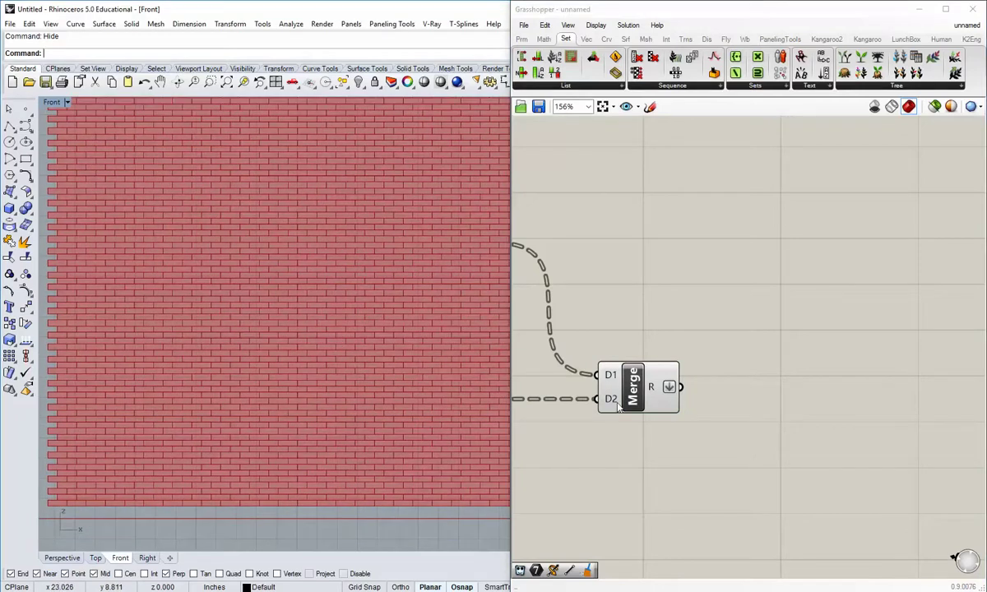
- Place an Area component to the upper right of Merge and connect the Merge R output to its G input
{"action": "right_click_drag", "start_coordinate": [594, 263], "coordinate": [561, 249]}
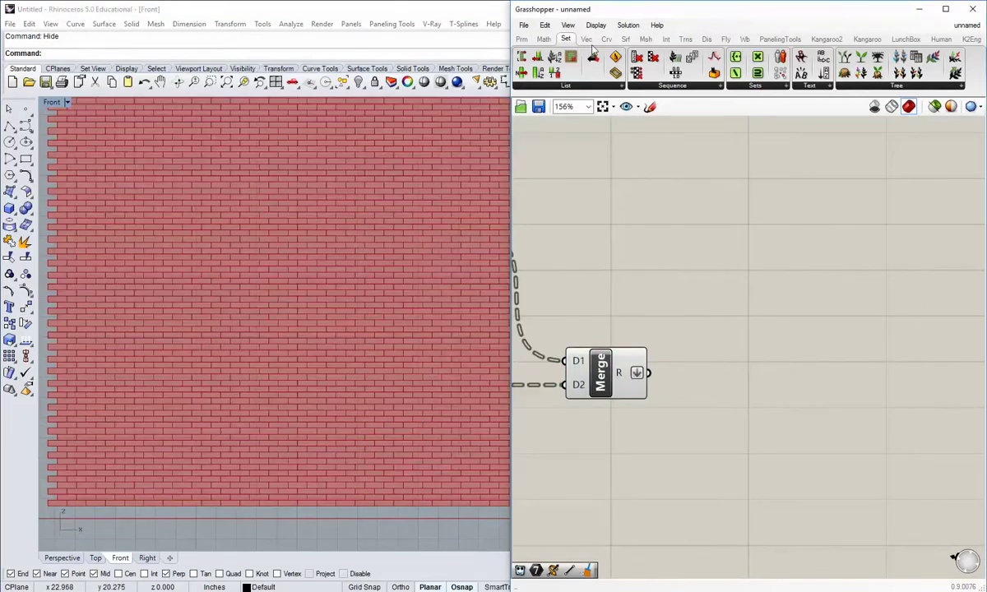
{"action": "left_click", "coordinate": [626, 39]}
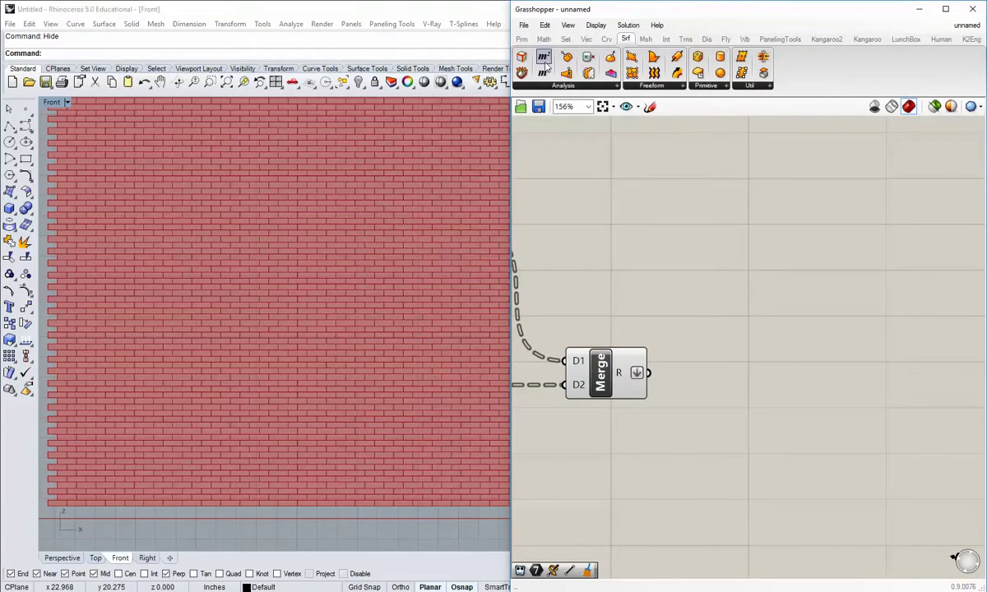
{"action": "left_click_drag", "start_coordinate": [544, 61], "coordinate": [761, 393]}
{"action": "mouse_move", "coordinate": [650, 373]}
{"action": "left_mouse_down"}
{"action": "mouse_move", "coordinate": [757, 395]}
{"action": "mouse_move", "coordinate": [724, 301]}
{"action": "left_mouse_up"}
{"action": "left_click", "coordinate": [683, 399]}
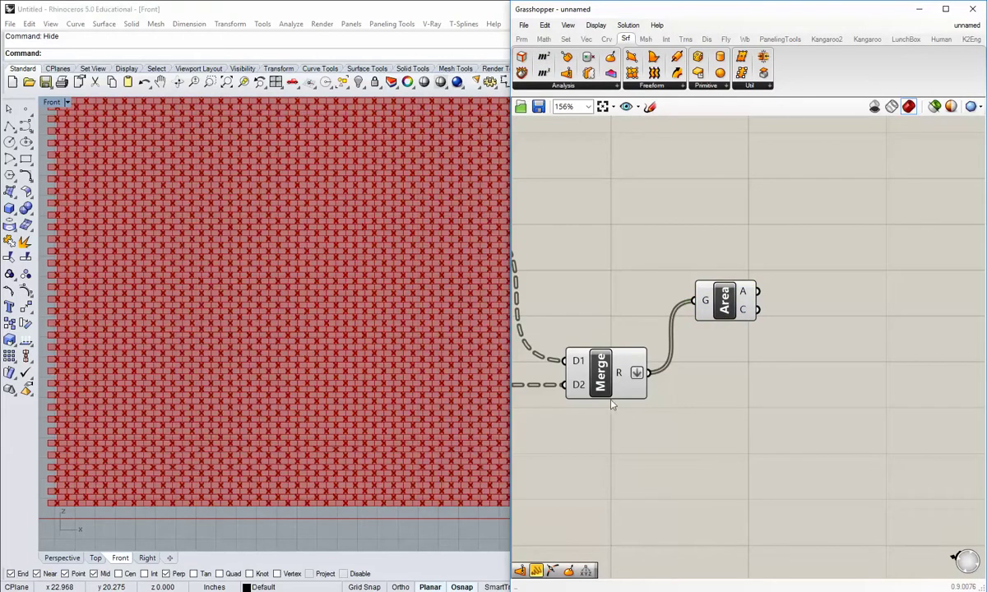
- Turn off the preview of the Merge component and raise the Area component slightly on the canvas
{"action": "right_click", "coordinate": [600, 375]}
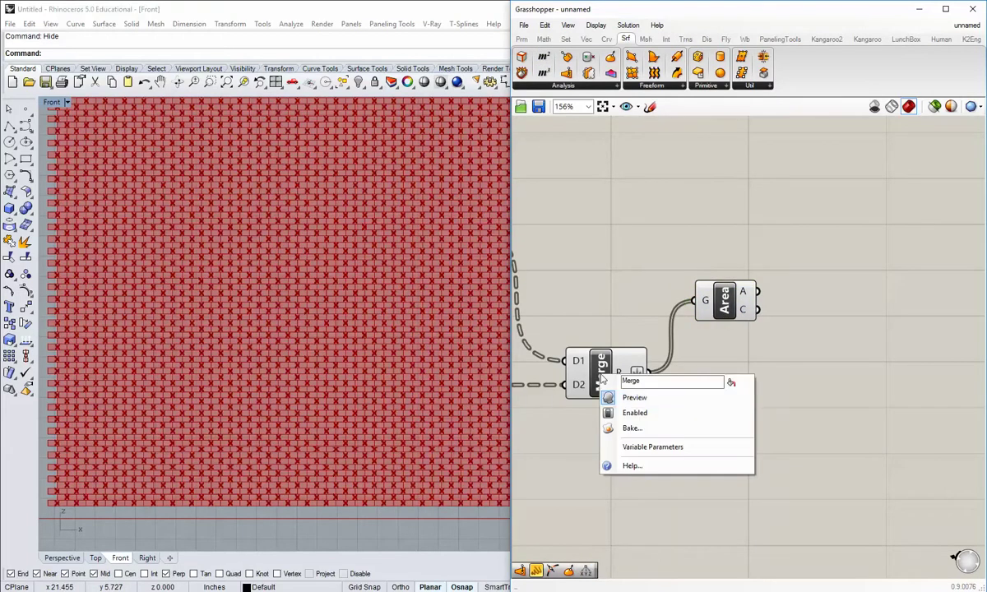
{"action": "left_click", "coordinate": [633, 398]}
{"action": "scroll", "coordinate": [366, 329], "scroll_direction": "down", "scroll_amount": 3}
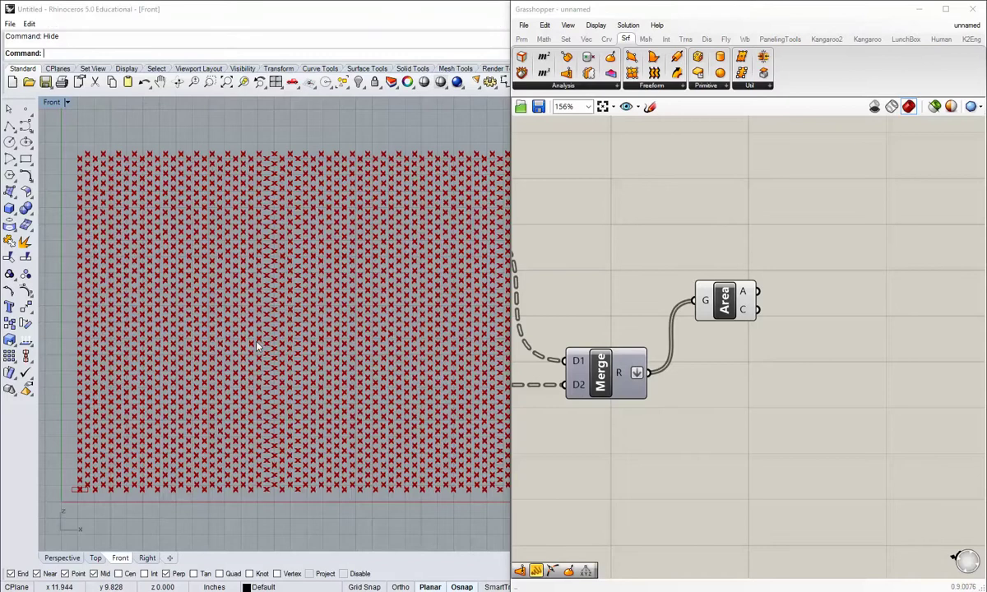
{"action": "right_click_drag", "start_coordinate": [258, 346], "coordinate": [251, 358]}
{"action": "right_click_drag", "start_coordinate": [720, 332], "coordinate": [628, 347]}
{"action": "left_click_drag", "start_coordinate": [630, 325], "coordinate": [633, 306]}
{"action": "left_click", "coordinate": [616, 346]}
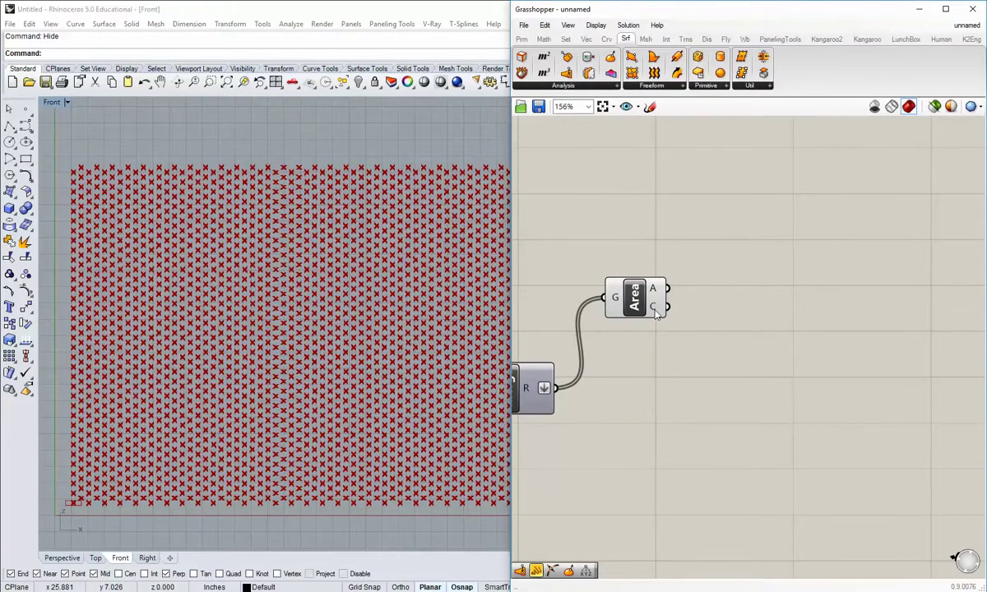
{"action": "mouse_move", "coordinate": [656, 309]}
{"action": "right_click_drag", "start_coordinate": [211, 378], "coordinate": [220, 356]}
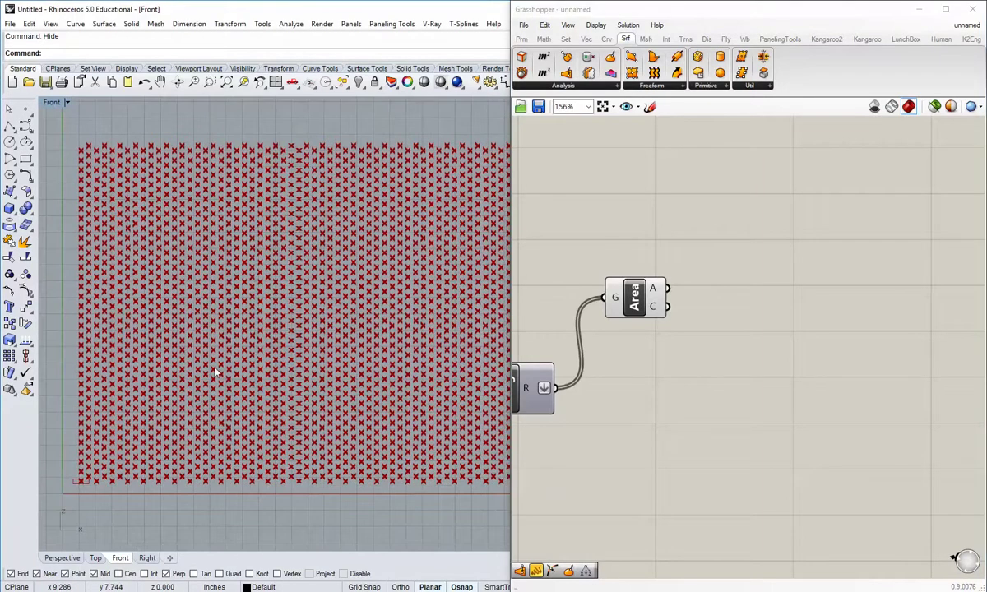
{"action": "right_click_drag", "start_coordinate": [343, 334], "coordinate": [298, 338]}
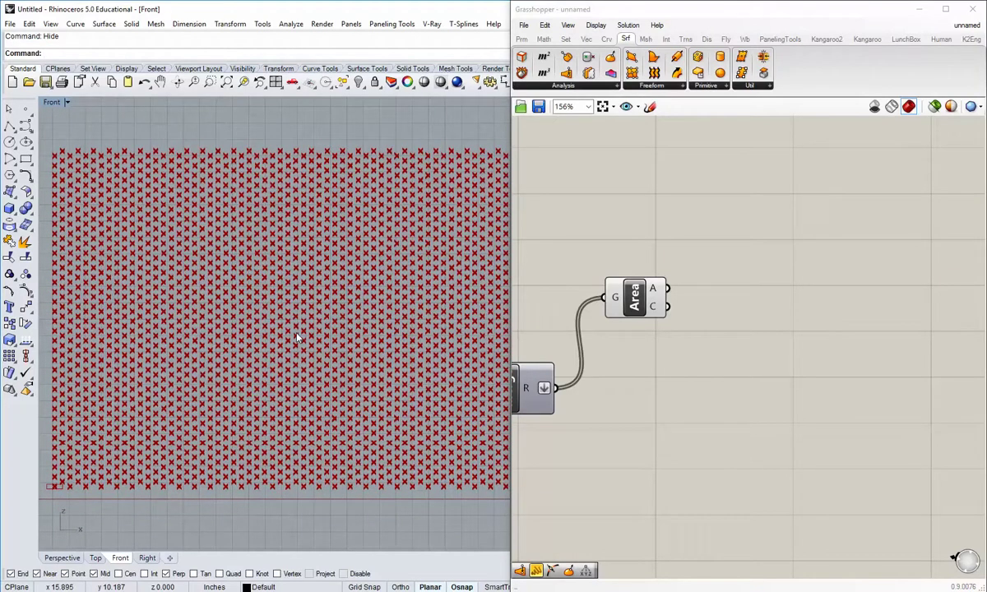
- Turn off the preview of the upstream Edges, Item and Length components together
{"action": "scroll", "coordinate": [643, 353], "scroll_direction": "down", "scroll_amount": 3}
{"action": "right_click_drag", "start_coordinate": [553, 314], "coordinate": [842, 332]}
{"action": "scroll", "coordinate": [691, 243], "scroll_direction": "up", "scroll_amount": 2}
{"action": "right_click_drag", "start_coordinate": [677, 246], "coordinate": [799, 286]}
{"action": "left_click_drag", "start_coordinate": [832, 297], "coordinate": [631, 242]}
{"action": "middle_click", "coordinate": [628, 246]}
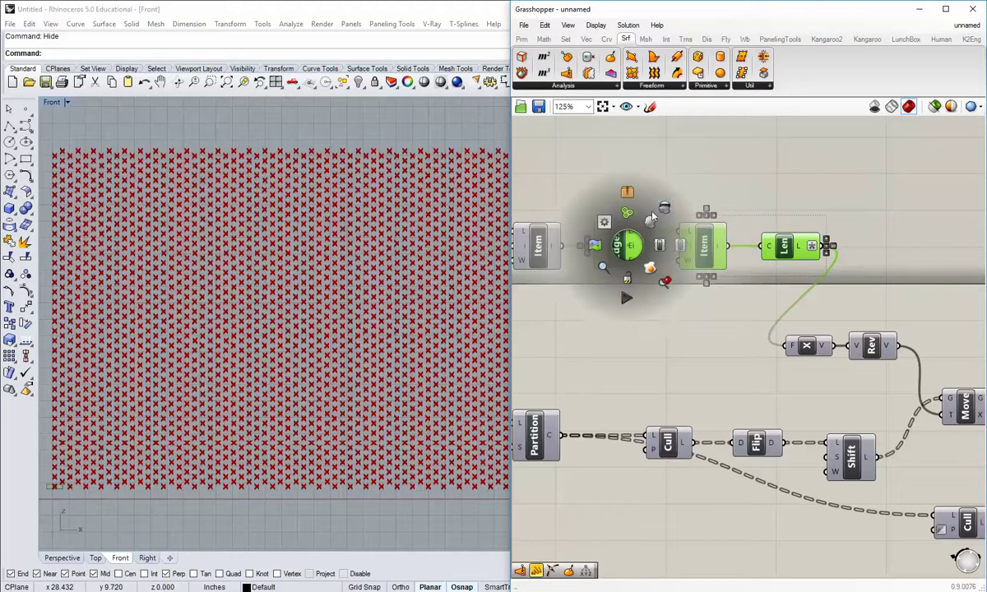
{"action": "left_click", "coordinate": [662, 220]}
{"action": "left_click", "coordinate": [783, 203]}
- Place a Surface Closest Point component to the lower right of the Area component
{"action": "right_click_drag", "start_coordinate": [907, 389], "coordinate": [606, 331]}
{"action": "scroll", "coordinate": [606, 331], "scroll_direction": "down", "scroll_amount": 3}
{"action": "scroll", "coordinate": [766, 380], "scroll_direction": "up", "scroll_amount": 3}
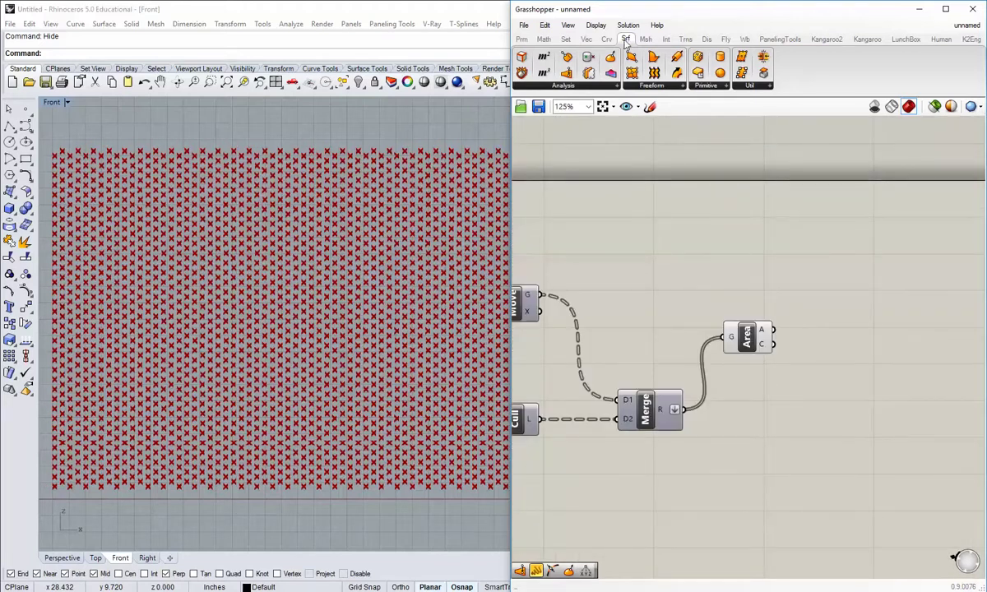
{"action": "left_click", "coordinate": [579, 85]}
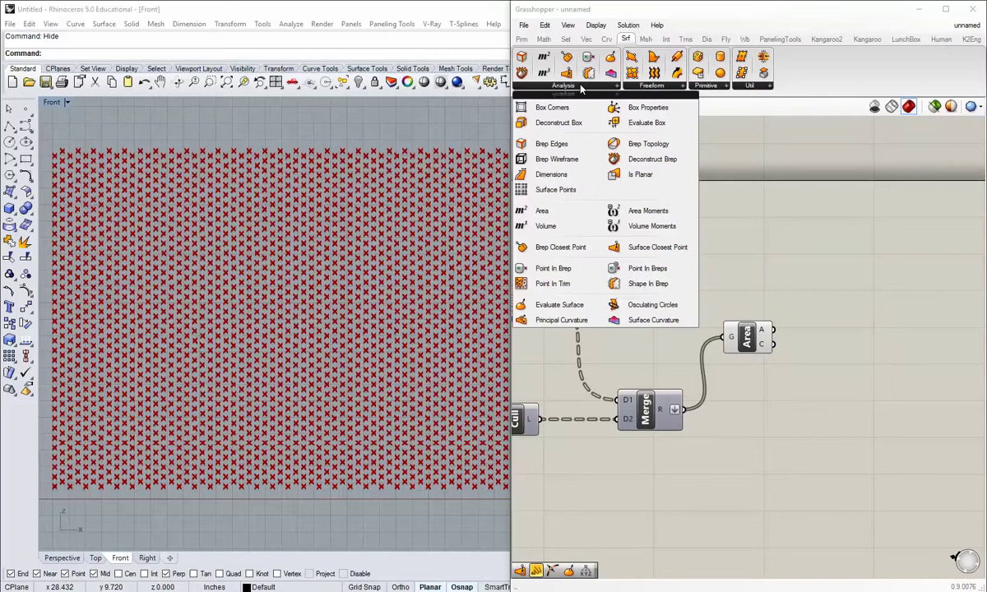
{"action": "left_click", "coordinate": [635, 251]}
{"action": "left_click", "coordinate": [874, 401]}
{"action": "right_click_drag", "start_coordinate": [827, 448], "coordinate": [765, 412]}
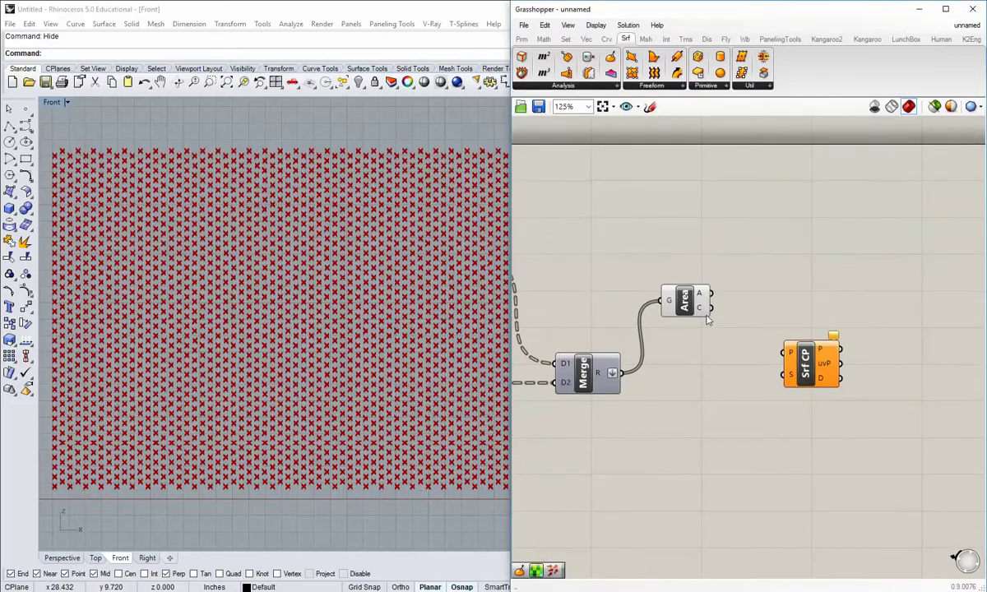
- Connect Area C to Surface Closest Point P and Merge R to its S input, and turn off the Area preview
{"action": "left_click_drag", "start_coordinate": [710, 309], "coordinate": [781, 354]}
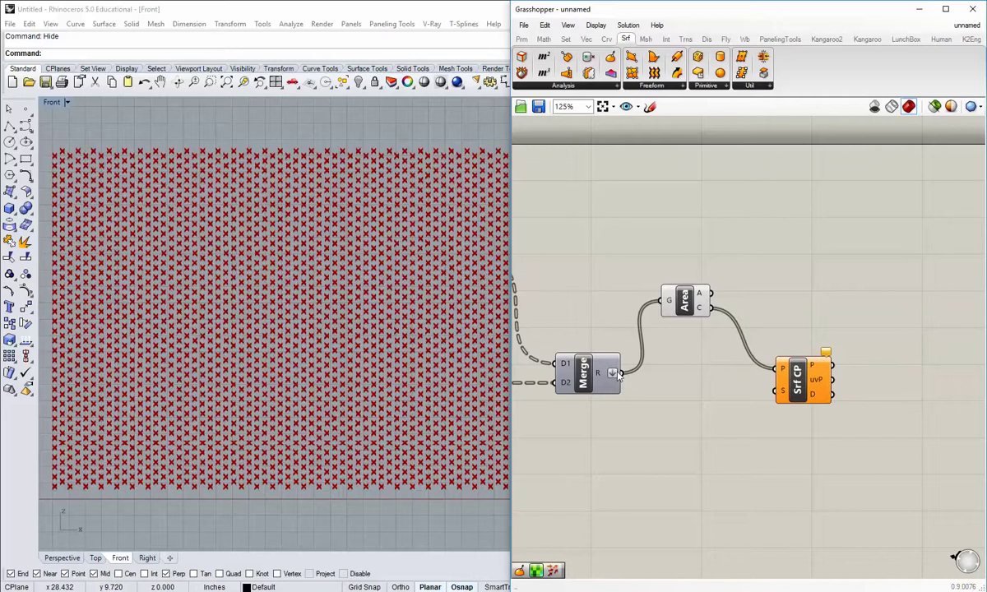
{"action": "left_click_drag", "start_coordinate": [619, 374], "coordinate": [755, 362]}
{"action": "left_click", "coordinate": [736, 372]}
{"action": "right_click", "coordinate": [671, 304]}
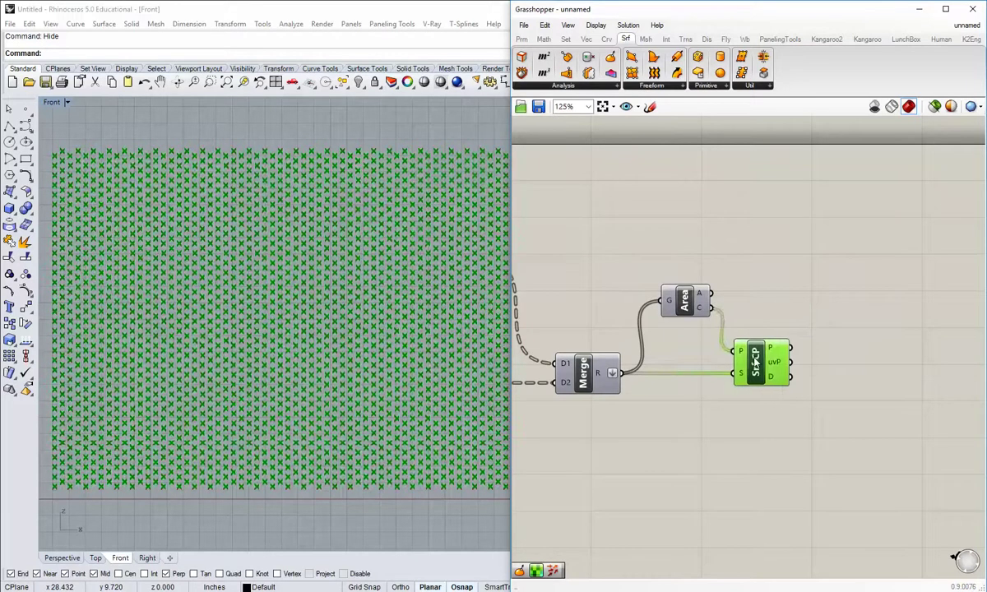
{"action": "left_click", "coordinate": [789, 424]}
- Place an Image Sampler to the right of Surface Closest Point and enlarge it into a wide rectangle
{"action": "right_click_drag", "start_coordinate": [789, 424], "coordinate": [681, 393]}
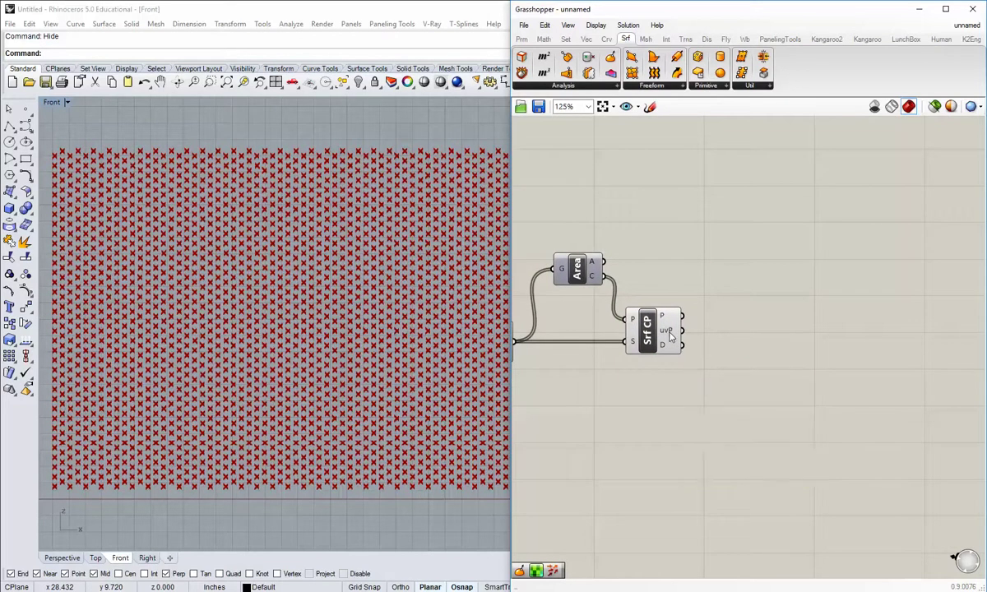
{"action": "mouse_move", "coordinate": [670, 335]}
{"action": "left_click_drag", "start_coordinate": [511, 292], "coordinate": [484, 293]}
{"action": "scroll", "coordinate": [592, 420], "scroll_direction": "down", "scroll_amount": 2}
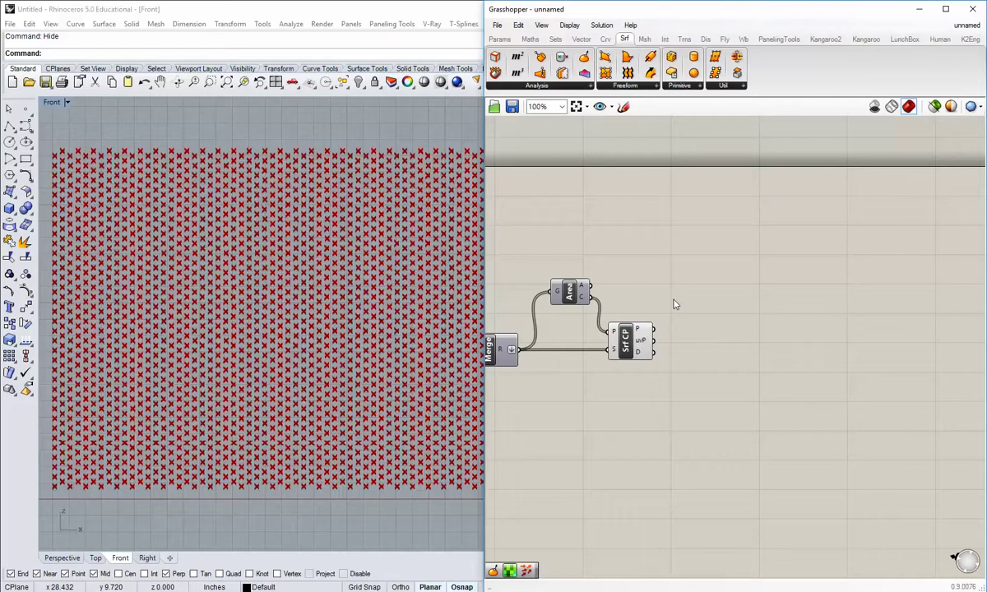
{"action": "left_click", "coordinate": [499, 39]}
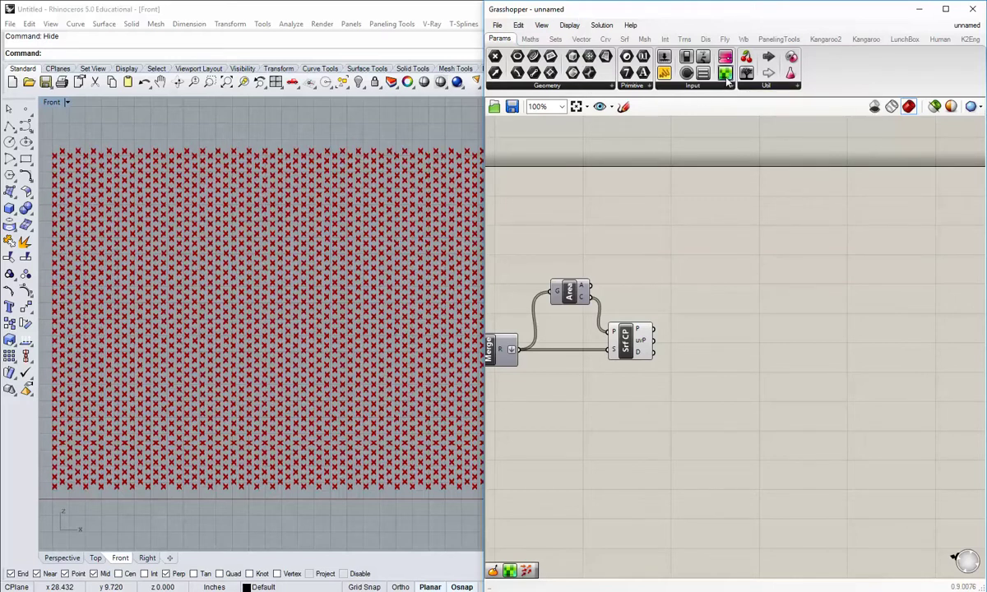
{"action": "left_click_drag", "start_coordinate": [726, 76], "coordinate": [732, 276]}
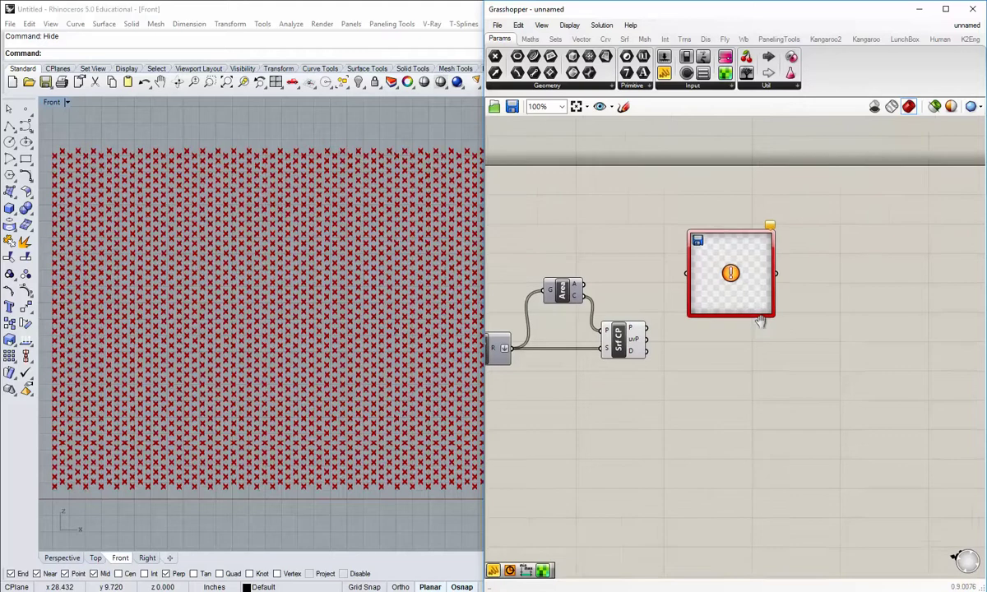
{"action": "left_click_drag", "start_coordinate": [738, 311], "coordinate": [851, 348]}
{"action": "left_click_drag", "start_coordinate": [717, 327], "coordinate": [720, 353]}
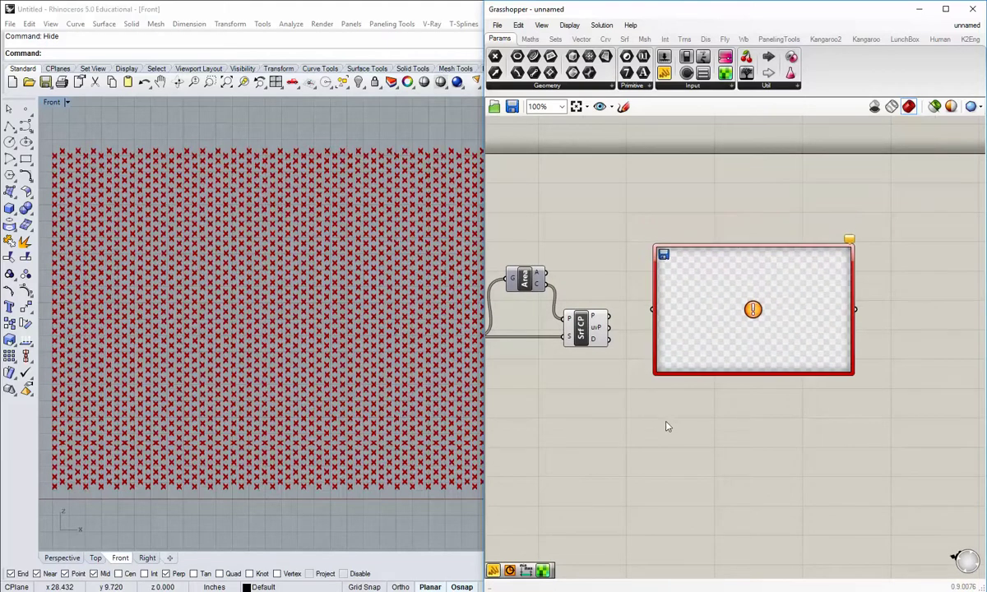
- Load the Desktop image Untitled-1 into the Image Sampler and set it to sample the brightness channel
{"action": "right_click", "coordinate": [705, 325]}
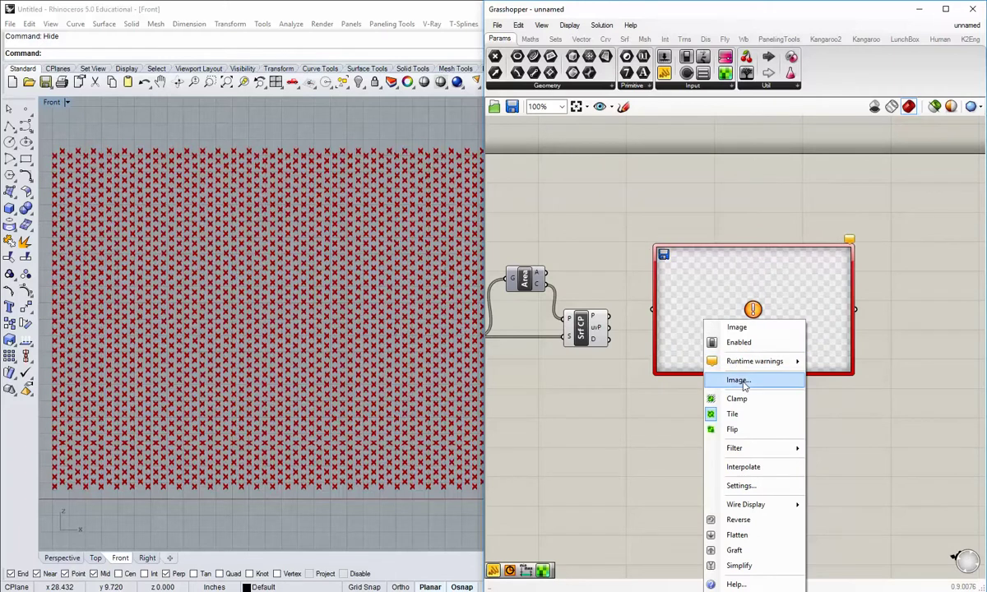
{"action": "left_click", "coordinate": [749, 487]}
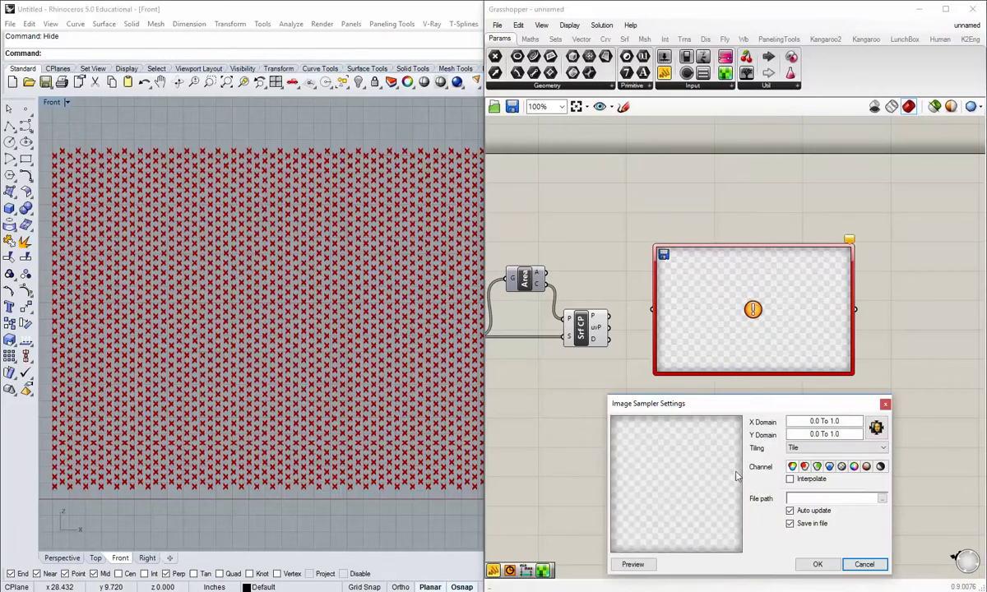
{"action": "left_click_drag", "start_coordinate": [701, 402], "coordinate": [608, 372]}
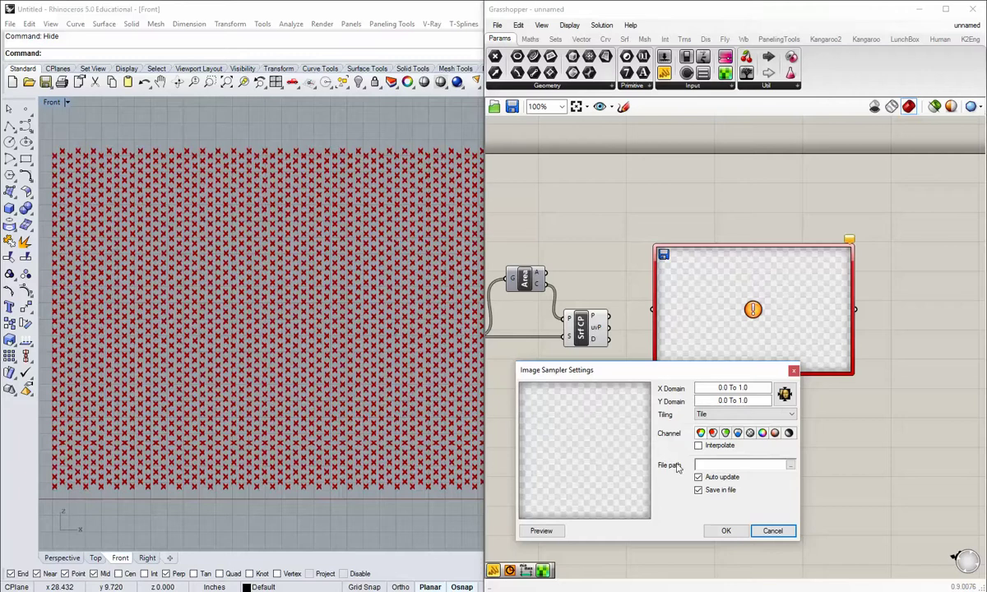
{"action": "left_click", "coordinate": [791, 466]}
{"action": "scroll", "coordinate": [793, 467], "scroll_direction": "down", "scroll_amount": 1}
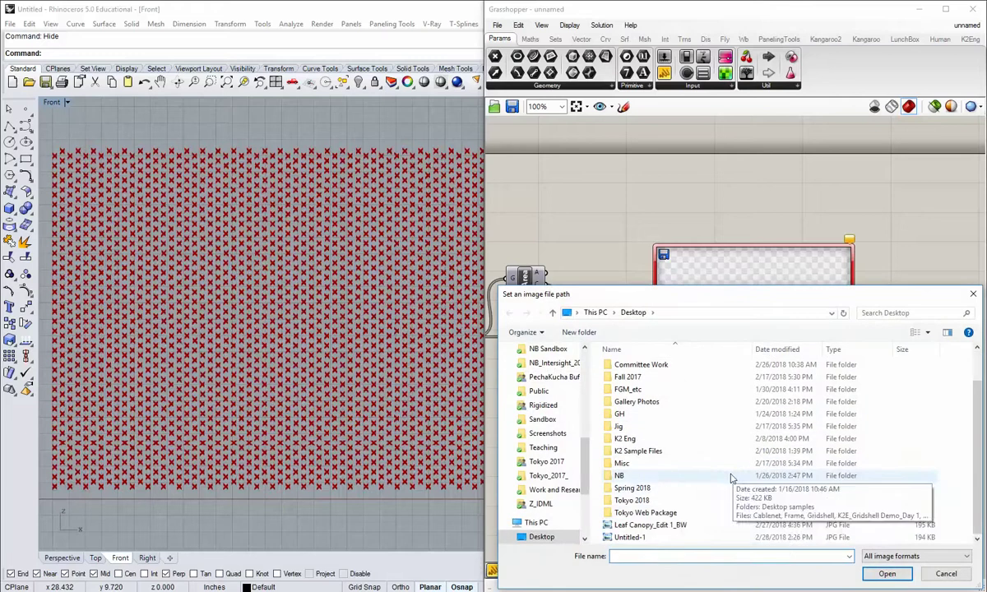
{"action": "left_click", "coordinate": [629, 537]}
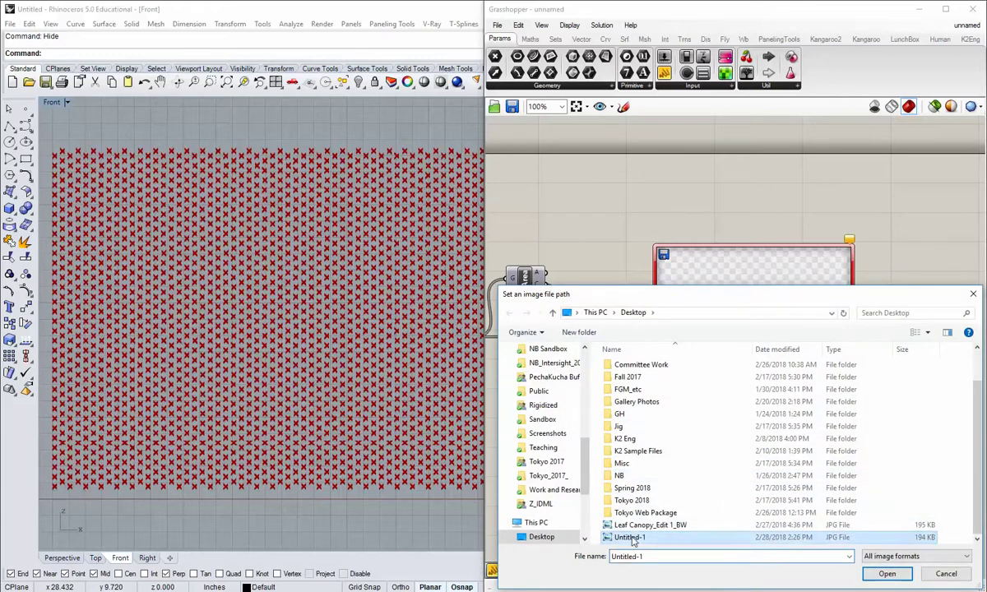
{"action": "left_click", "coordinate": [886, 573]}
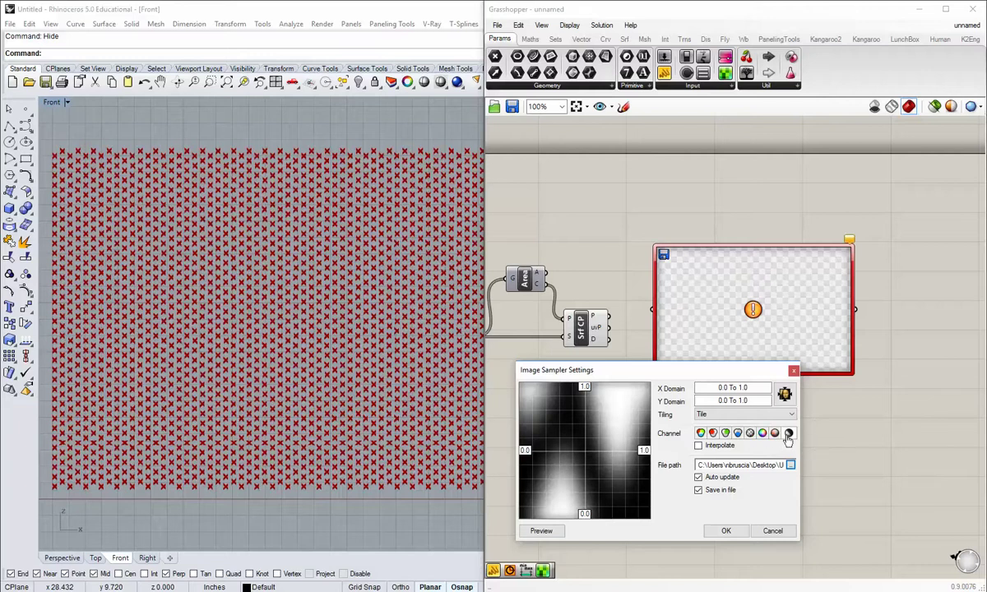
{"action": "left_click", "coordinate": [726, 531]}
- Make the Image Sampler wider and shorter and raise it above the level of Surface Closest Point
{"action": "right_click_drag", "start_coordinate": [718, 409], "coordinate": [698, 435]}
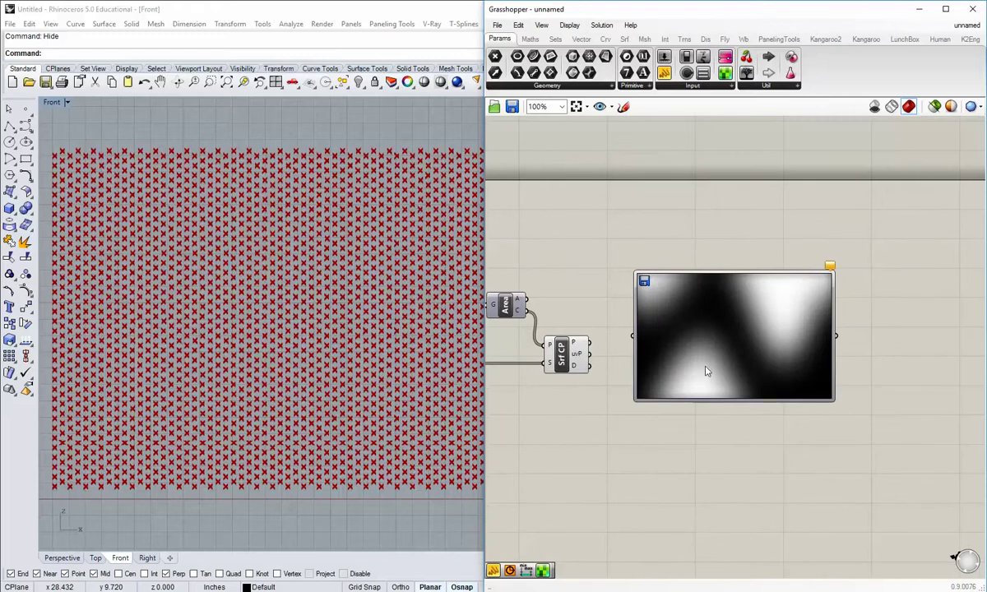
{"action": "left_click_drag", "start_coordinate": [830, 399], "coordinate": [848, 380]}
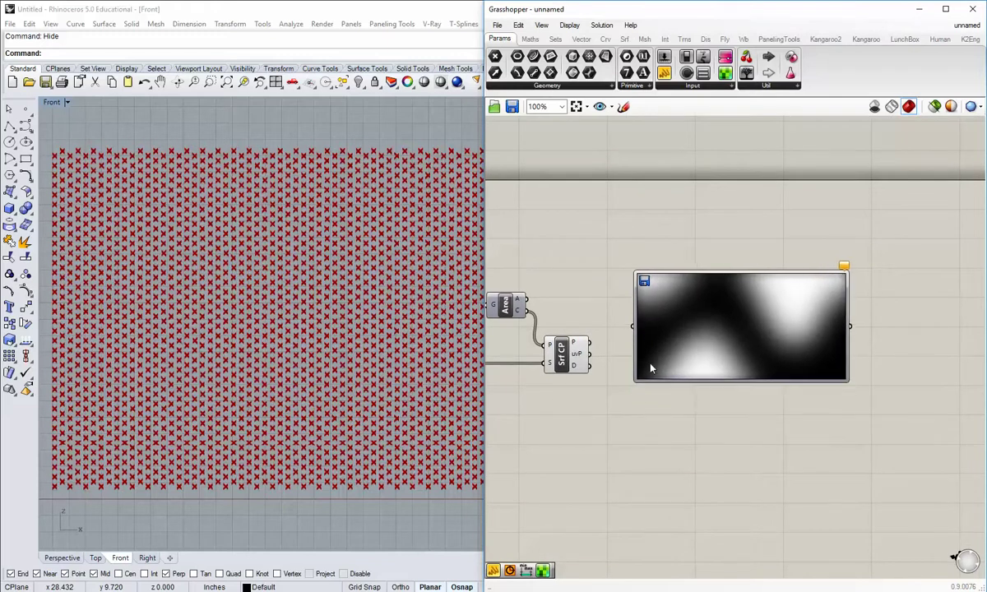
{"action": "right_click_drag", "start_coordinate": [586, 383], "coordinate": [579, 403]}
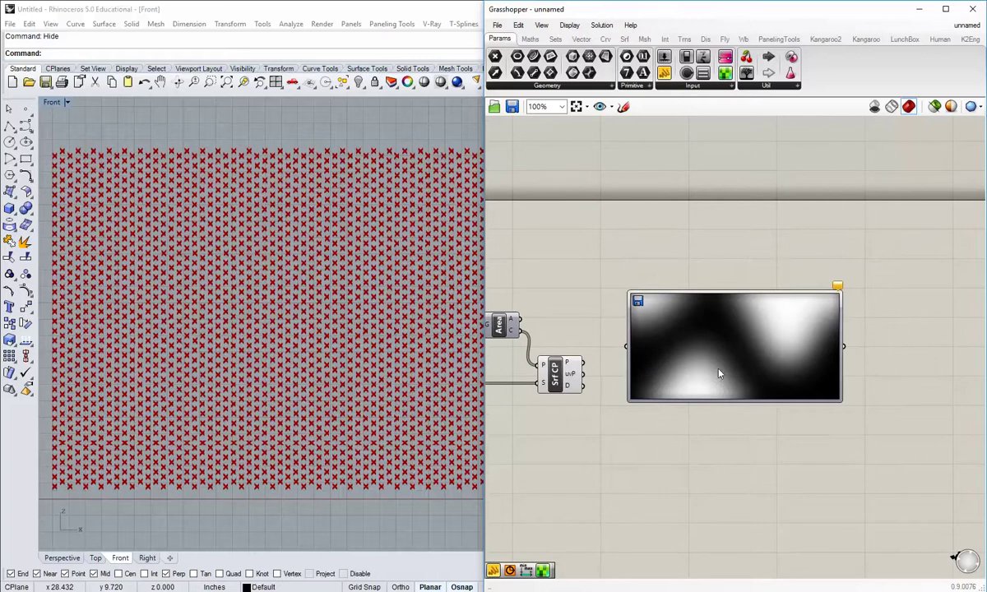
{"action": "left_click_drag", "start_coordinate": [718, 368], "coordinate": [712, 322]}
{"action": "left_click", "coordinate": [628, 403]}
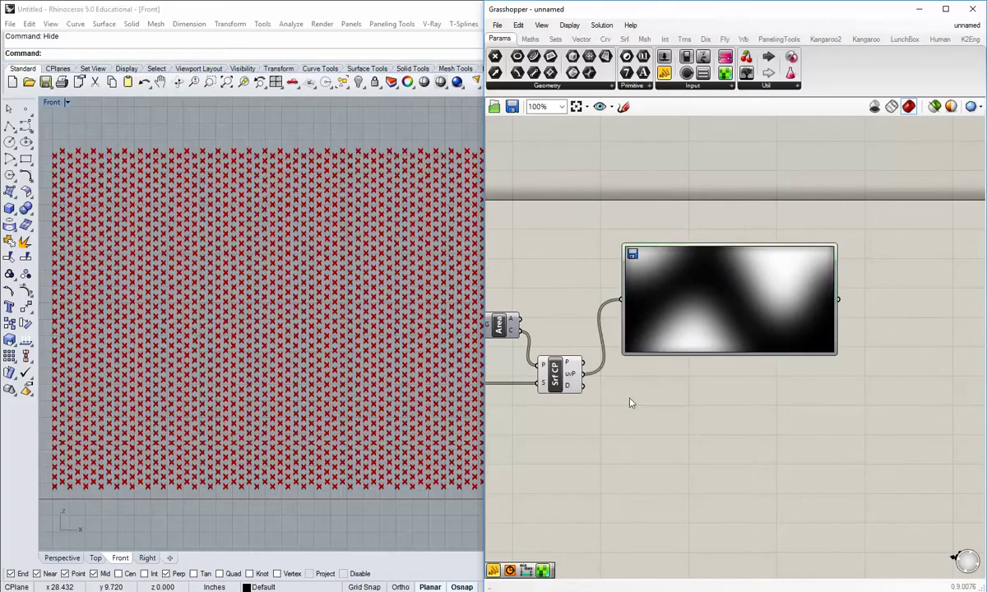
- Connect the uvP output of Surface Closest Point to the Image Sampler input
{"action": "left_click_drag", "start_coordinate": [583, 374], "coordinate": [621, 299]}
{"action": "right_click_drag", "start_coordinate": [693, 332], "coordinate": [676, 348]}
{"action": "left_click_drag", "start_coordinate": [676, 348], "coordinate": [672, 328]}
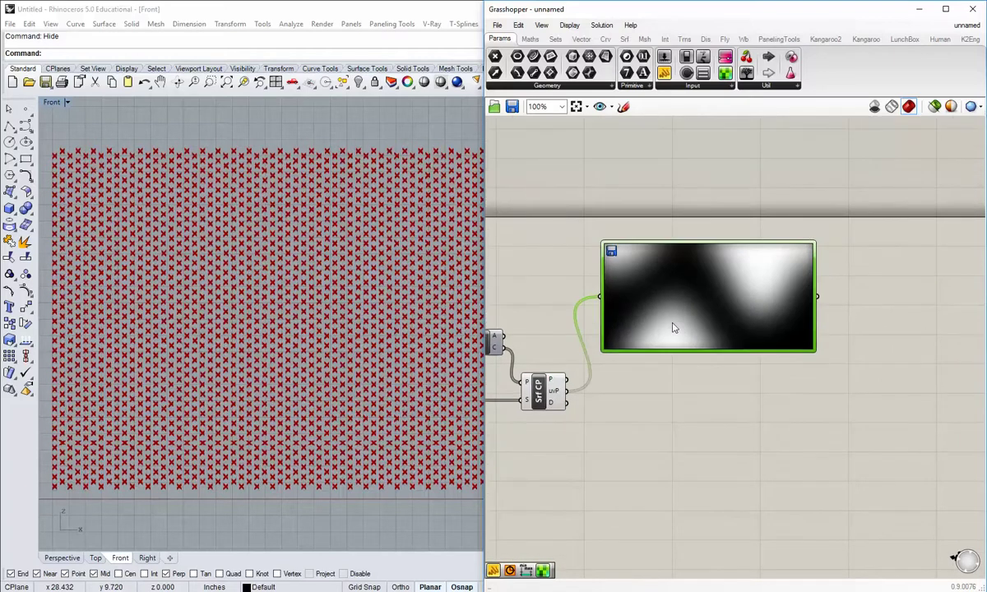
{"action": "left_click", "coordinate": [737, 410]}
- Add a panel beside the Image Sampler, connect the sampler output to it and enlarge it to list the sampled values
{"action": "left_click", "coordinate": [873, 194]}
{"action": "right_click_drag", "start_coordinate": [877, 266], "coordinate": [783, 323]}
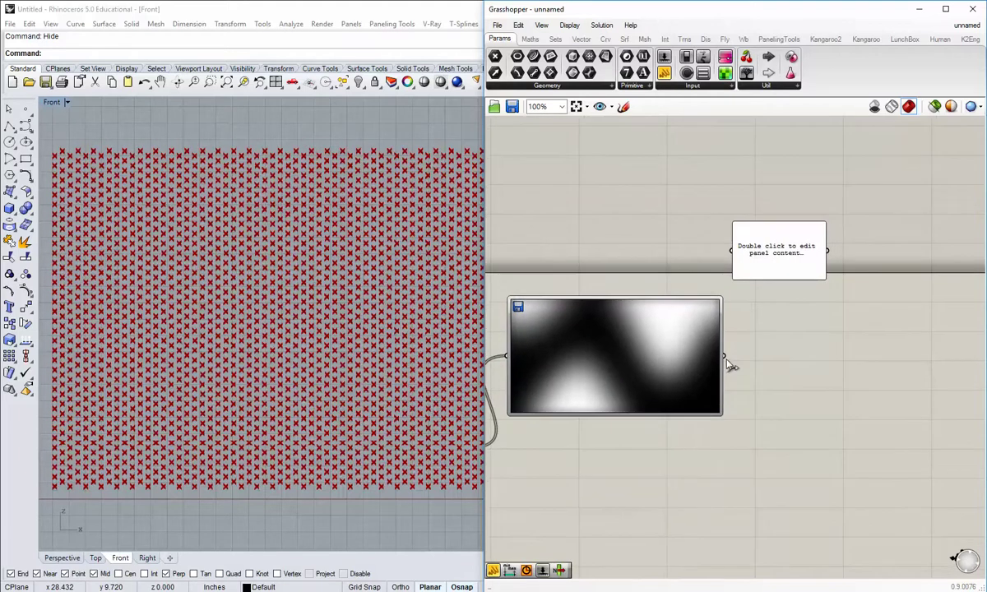
{"action": "left_click_drag", "start_coordinate": [724, 357], "coordinate": [732, 251]}
{"action": "left_click_drag", "start_coordinate": [839, 230], "coordinate": [893, 474]}
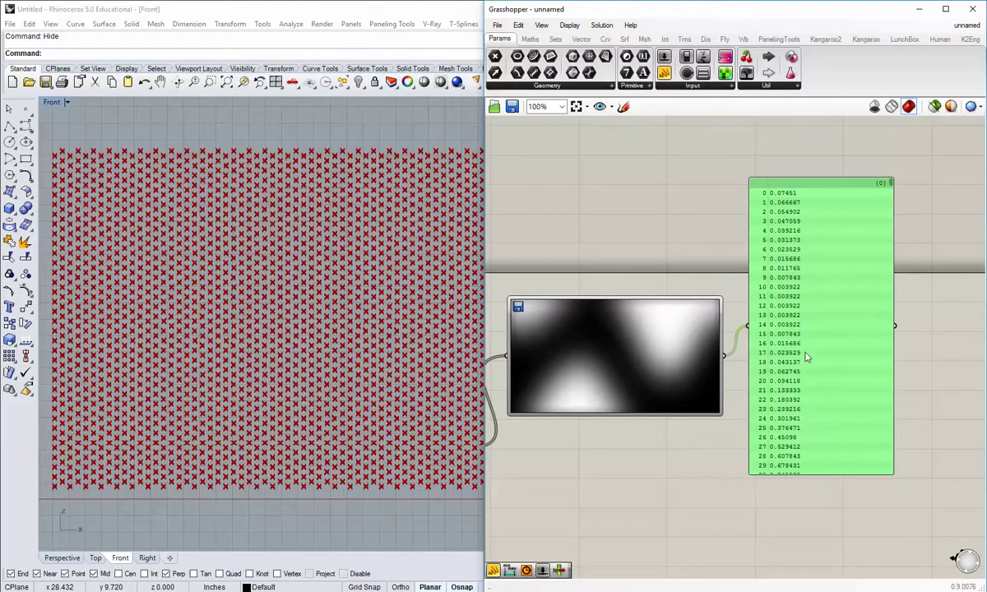
- Move the values panel up clear of the Image Sampler and make it narrower and shorter
{"action": "left_click_drag", "start_coordinate": [827, 361], "coordinate": [825, 321]}
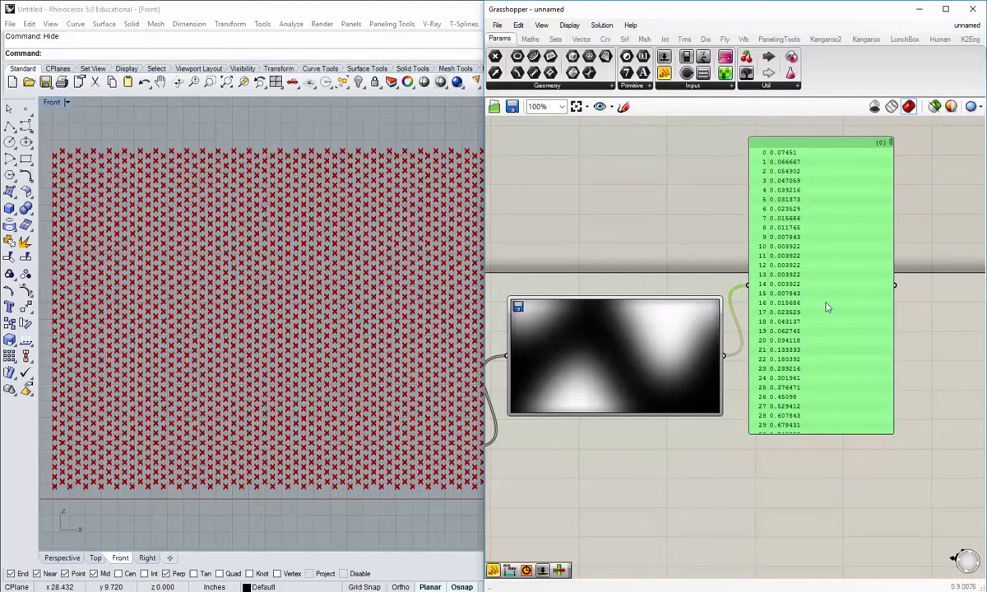
{"action": "right_click_drag", "start_coordinate": [860, 293], "coordinate": [833, 348]}
{"action": "left_click_drag", "start_coordinate": [814, 402], "coordinate": [816, 268]}
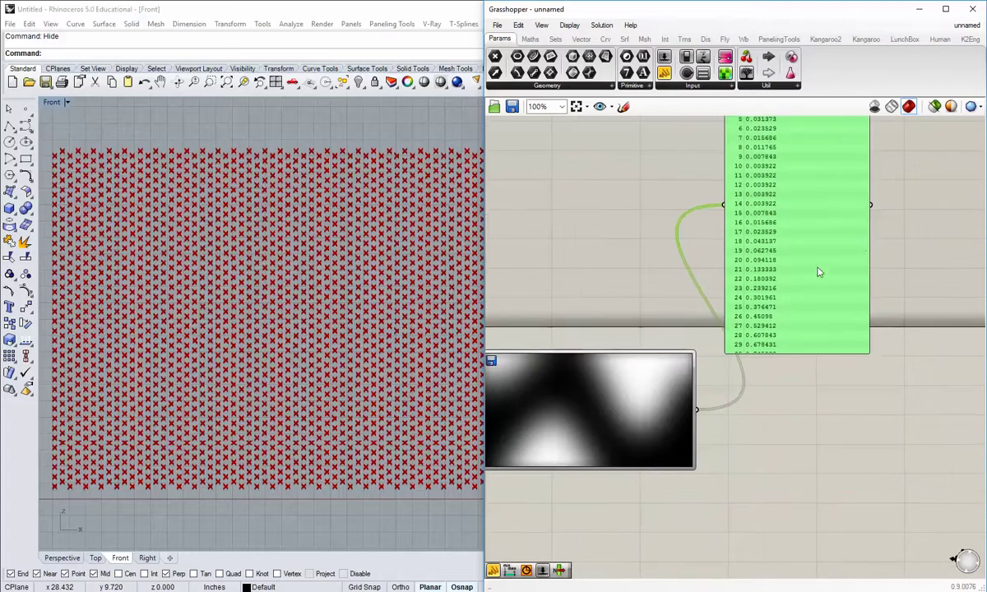
{"action": "left_click_drag", "start_coordinate": [868, 230], "coordinate": [830, 241]}
{"action": "left_click_drag", "start_coordinate": [794, 353], "coordinate": [788, 278]}
{"action": "left_click", "coordinate": [801, 394]}
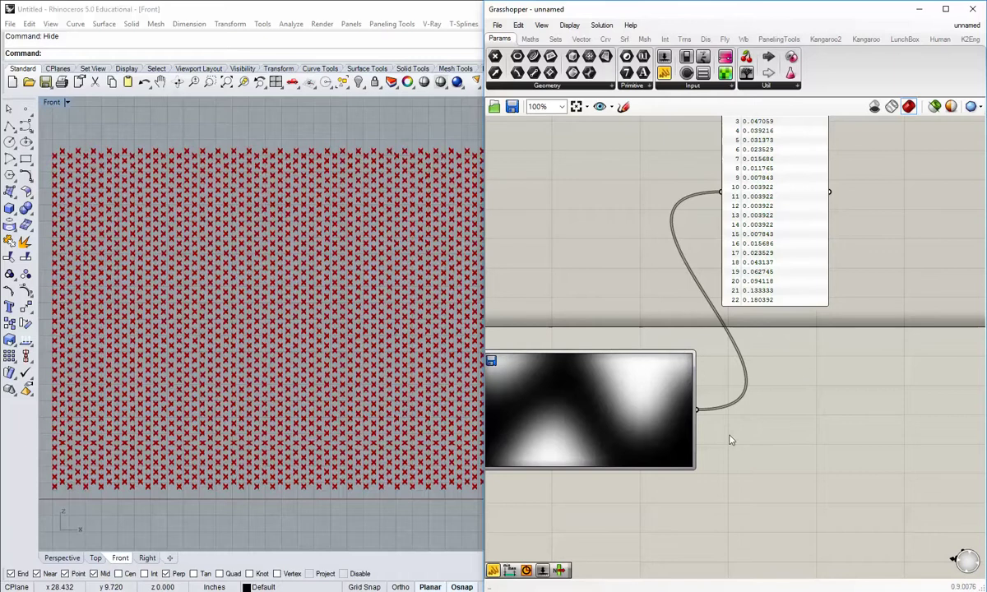
- Examine the Merge, Area and Surface Closest Point chain feeding the Image Sampler and the matching points in the Front viewport
{"action": "right_click_drag", "start_coordinate": [730, 440], "coordinate": [778, 332]}
{"action": "scroll", "coordinate": [778, 331], "scroll_direction": "down", "scroll_amount": 2}
{"action": "right_click_drag", "start_coordinate": [611, 393], "coordinate": [668, 378]}
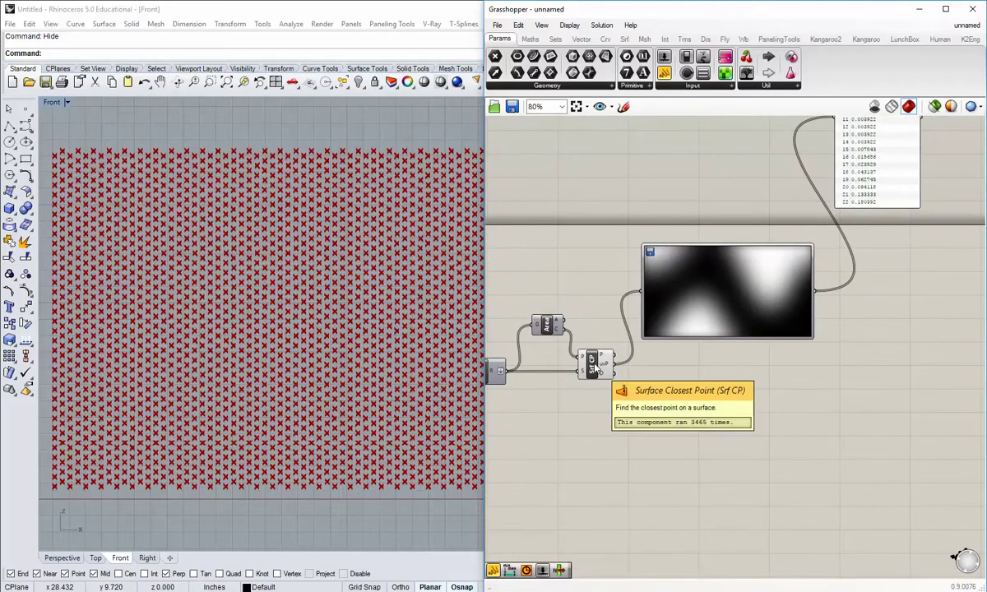
{"action": "right_click", "coordinate": [595, 367]}
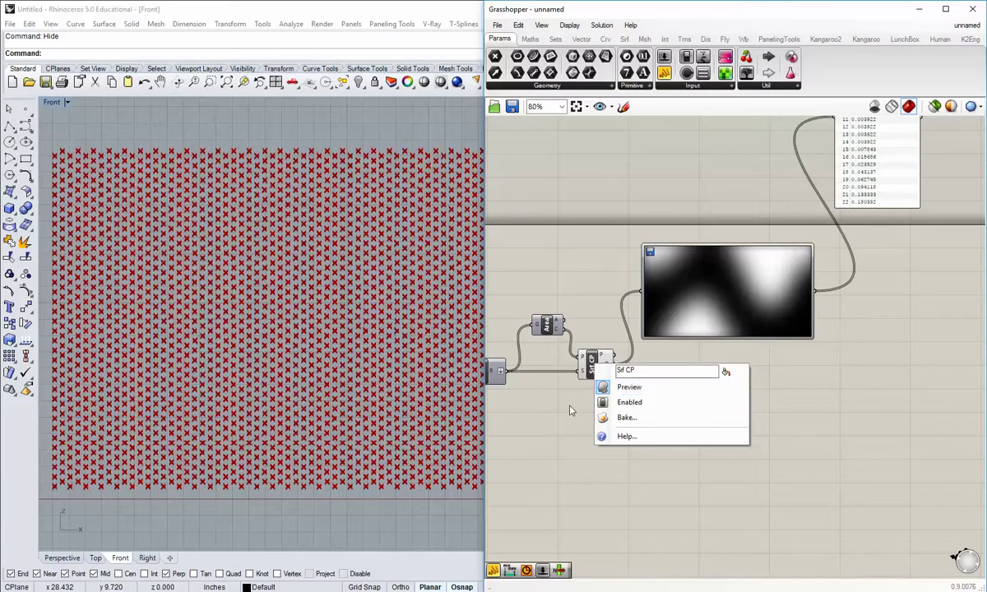
{"action": "left_click", "coordinate": [551, 422]}
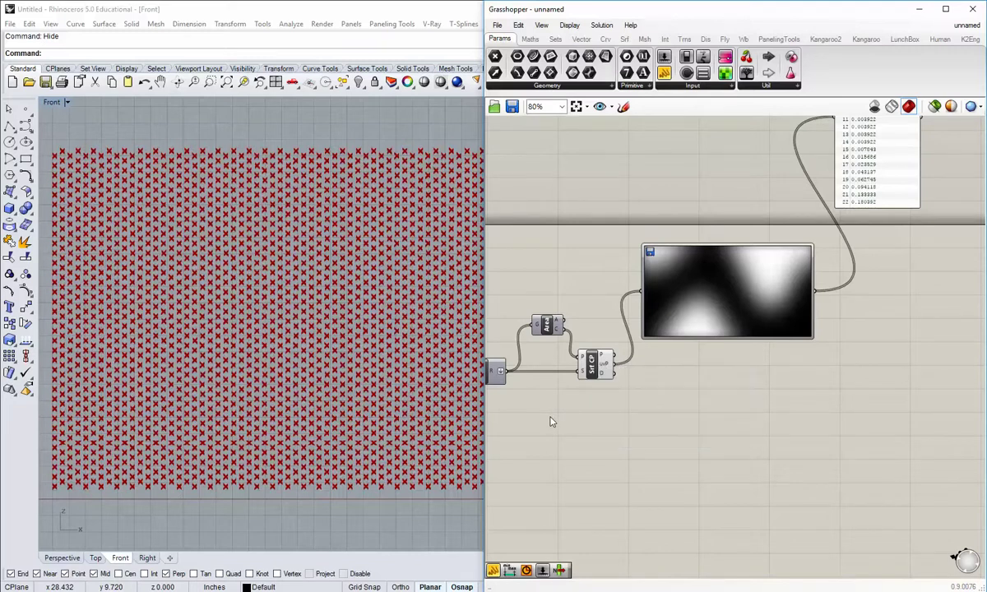
{"action": "right_click_drag", "start_coordinate": [557, 354], "coordinate": [714, 369]}
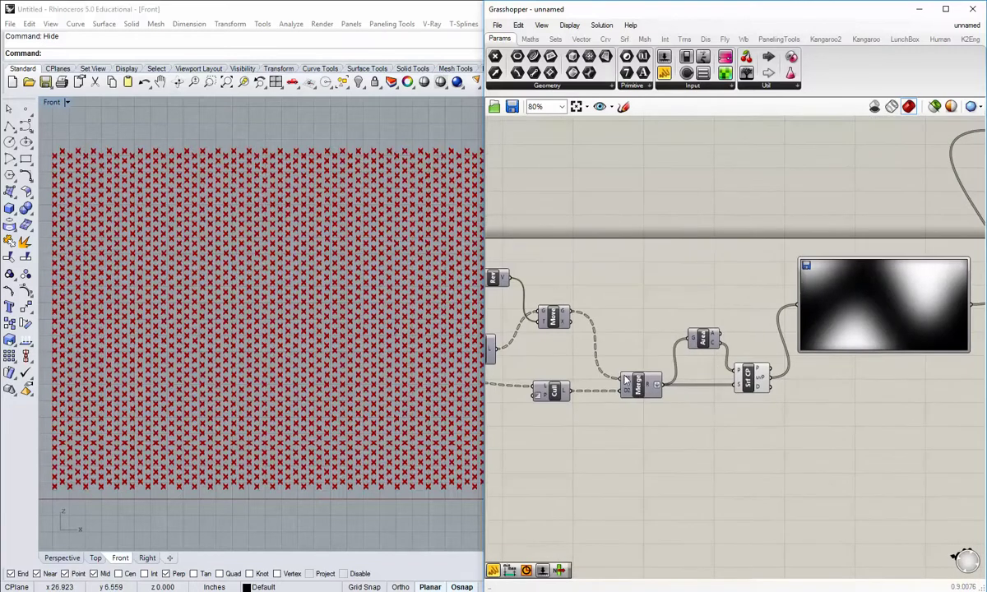
{"action": "right_click_drag", "start_coordinate": [639, 389], "coordinate": [589, 376]}
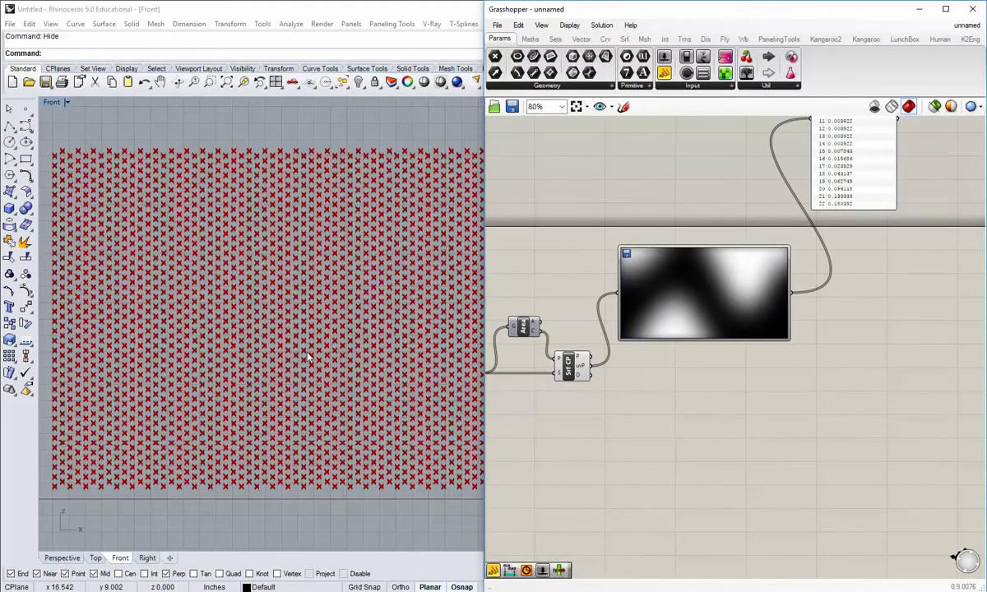
{"action": "scroll", "coordinate": [285, 360], "scroll_direction": "down", "scroll_amount": 4}
{"action": "scroll", "coordinate": [285, 360], "scroll_direction": "up", "scroll_amount": 4}
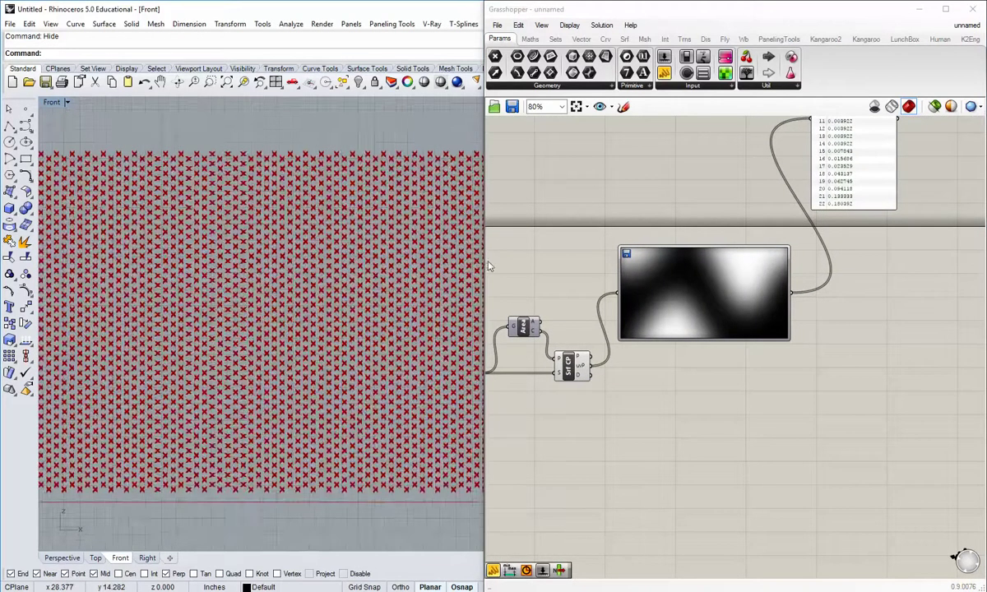
- Move the border between the two windows so the Rhino window is slightly wider and the Grasshopper window slightly narrower
{"action": "left_click_drag", "start_coordinate": [484, 253], "coordinate": [530, 253]}
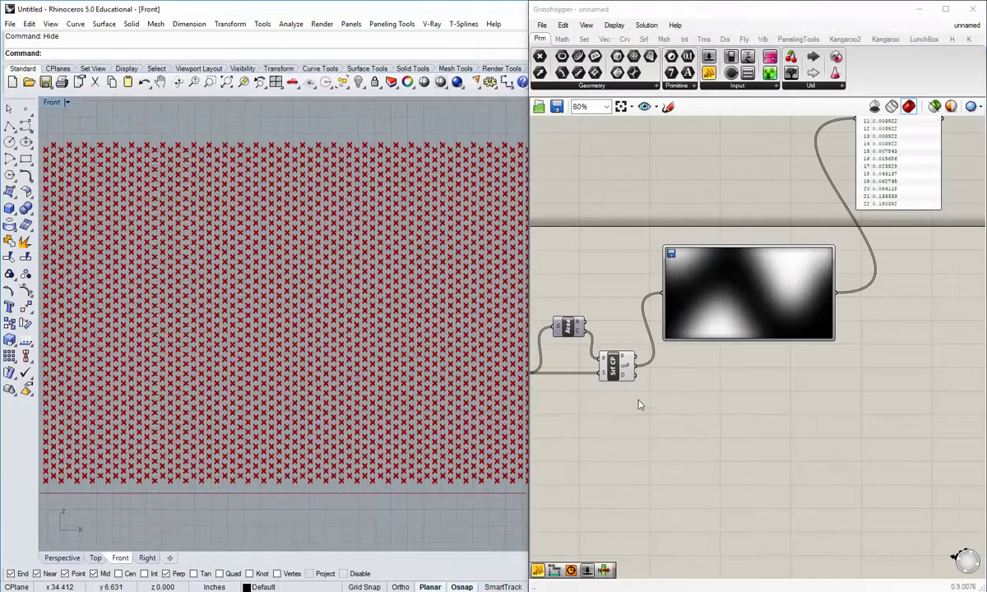
{"action": "right_click_drag", "start_coordinate": [639, 412], "coordinate": [576, 401]}
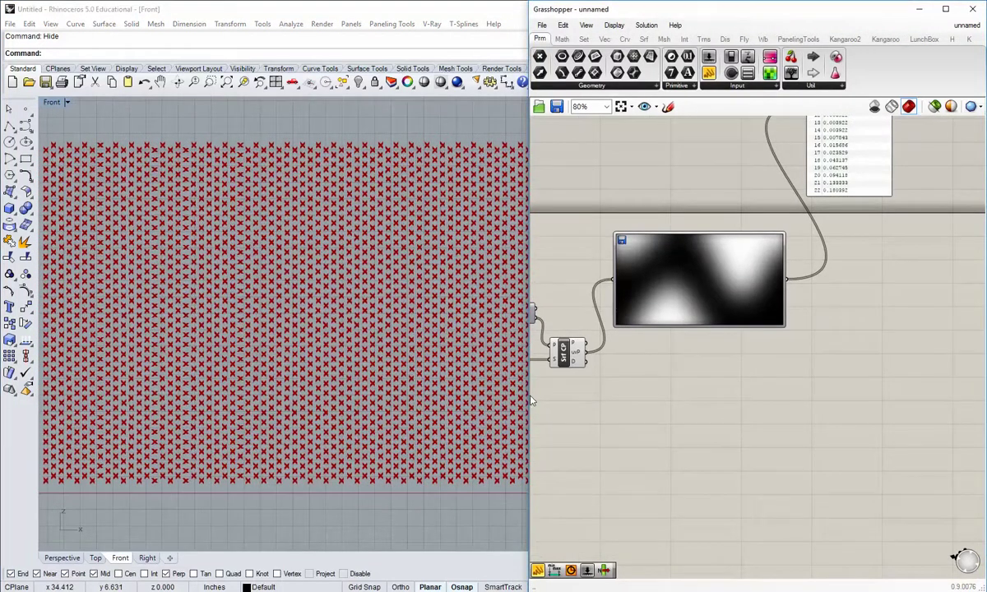
{"action": "left_click_drag", "start_coordinate": [527, 386], "coordinate": [500, 398]}
{"action": "right_click_drag", "start_coordinate": [584, 403], "coordinate": [694, 409]}
{"action": "mouse_move", "coordinate": [660, 365]}
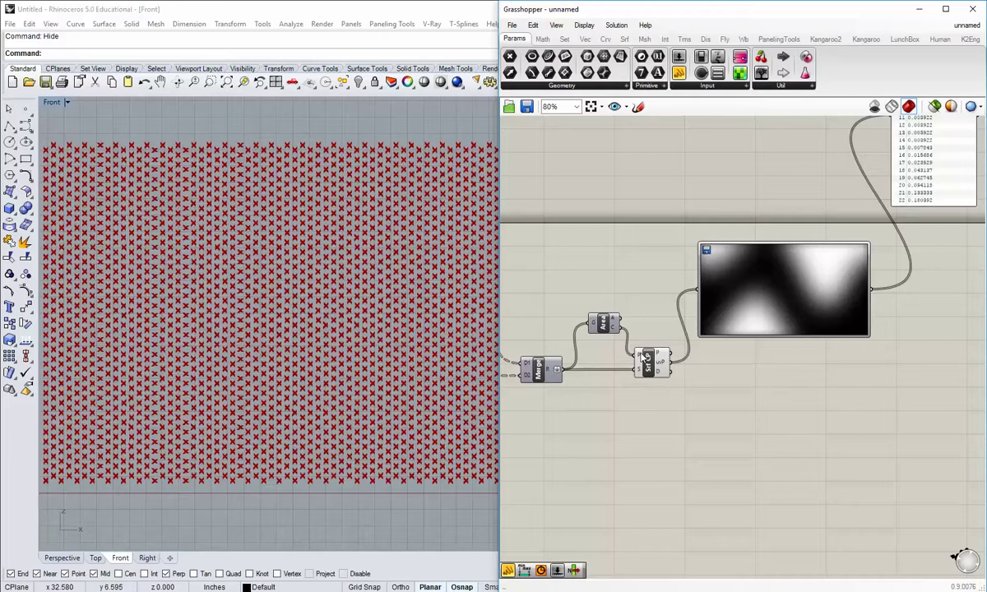
{"action": "right_click_drag", "start_coordinate": [693, 393], "coordinate": [686, 380]}
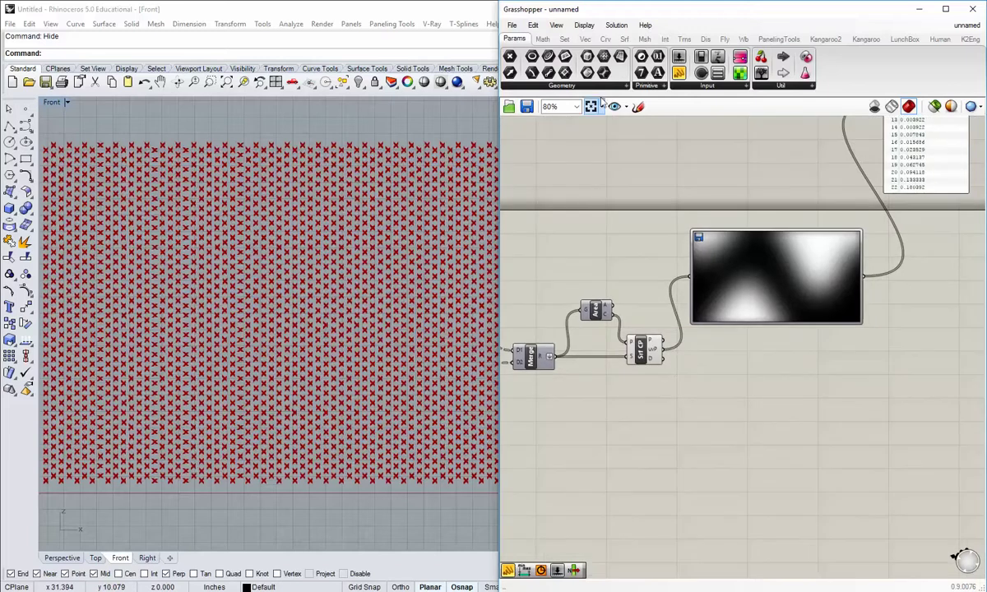
- Add an Extrude component below the Image Sampler and connect the Merge result to its base input B
{"action": "mouse_move", "coordinate": [636, 41]}
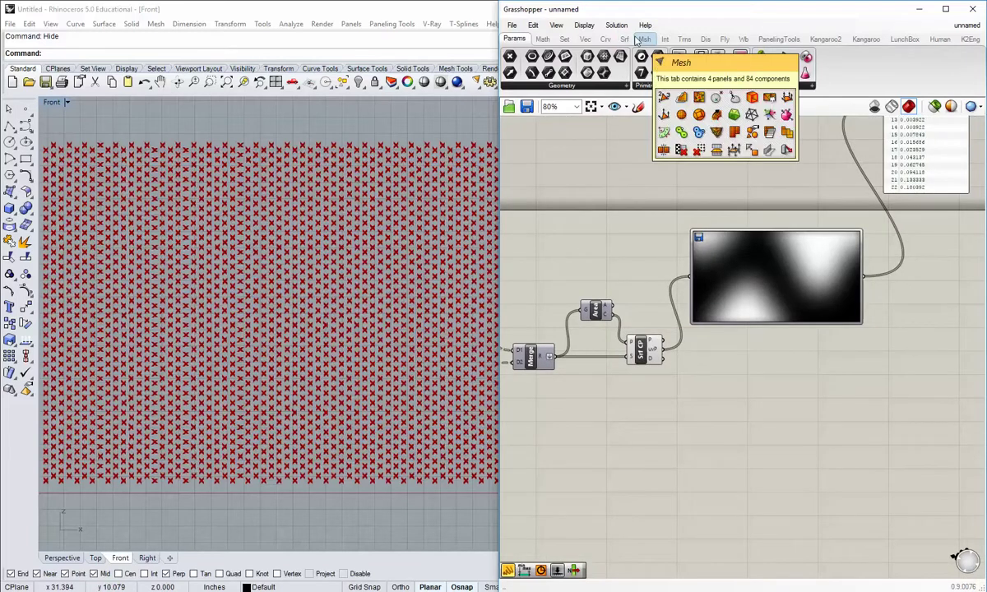
{"action": "left_click", "coordinate": [626, 40]}
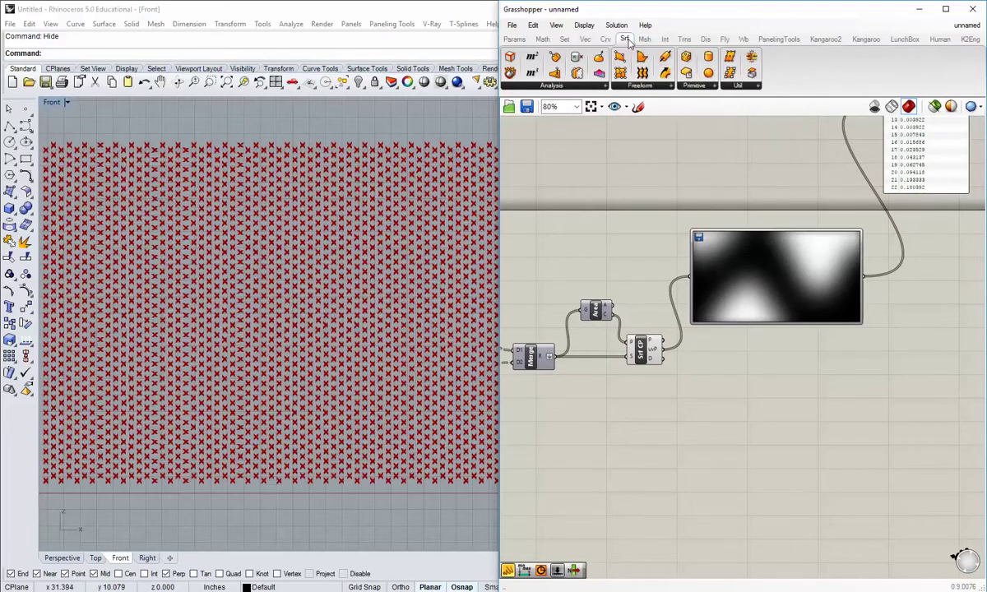
{"action": "mouse_move", "coordinate": [629, 43]}
{"action": "left_click", "coordinate": [661, 87]}
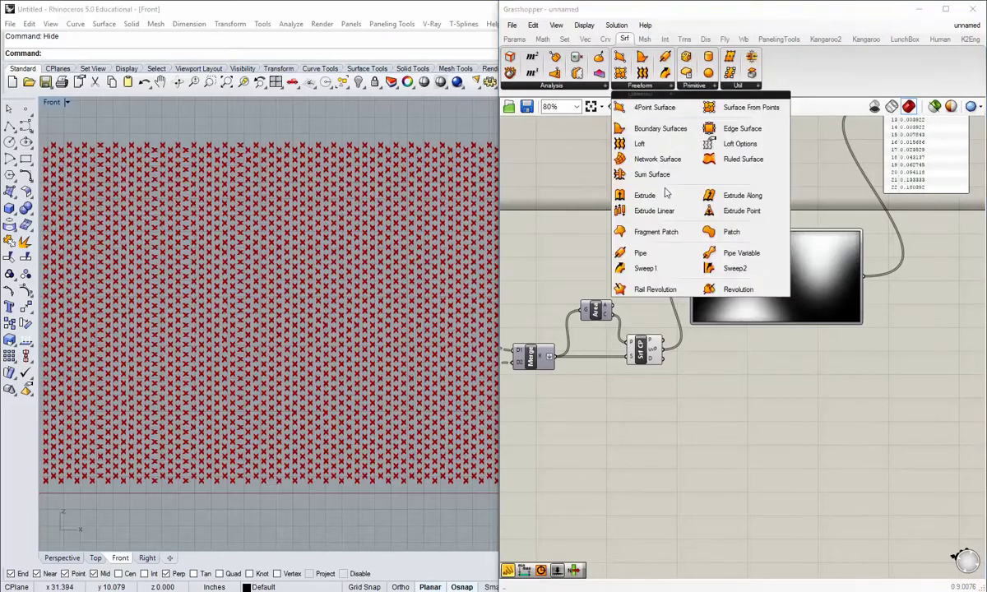
{"action": "left_click_drag", "start_coordinate": [666, 195], "coordinate": [737, 411]}
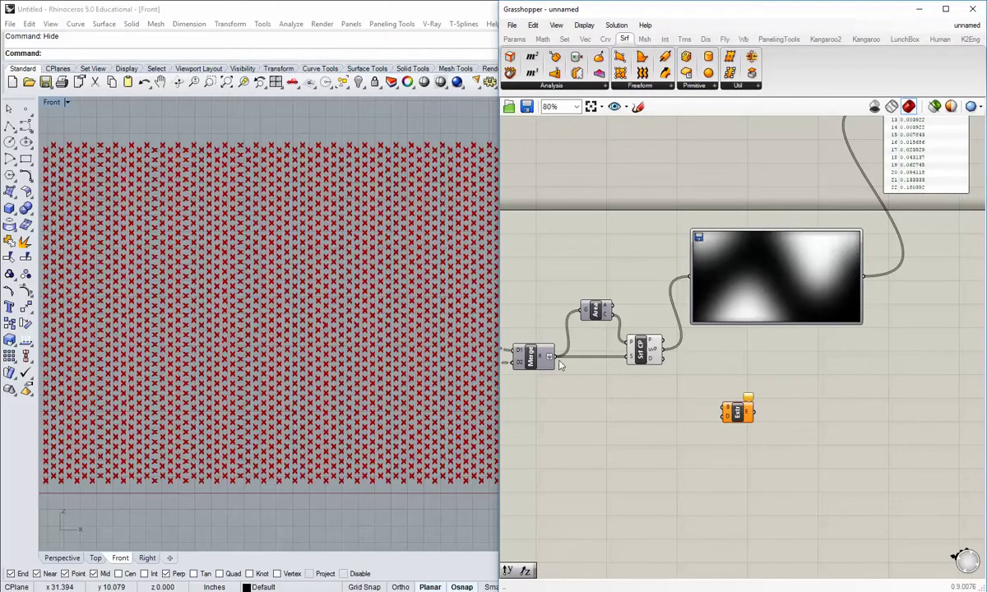
{"action": "left_click_drag", "start_coordinate": [550, 357], "coordinate": [700, 432]}
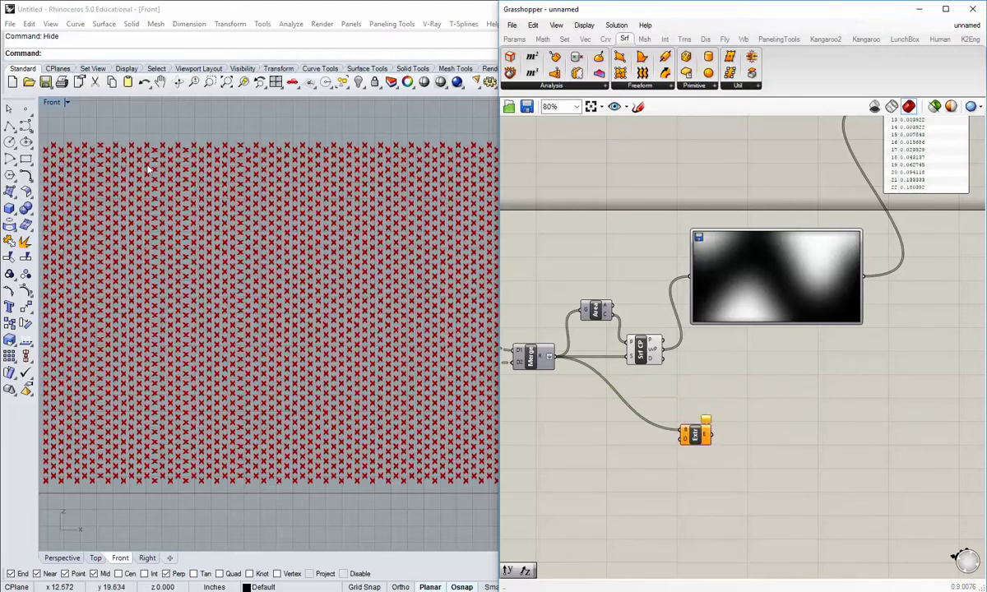
- Maximise the Perspective viewport and turn off the preview of the Surface Closest Point component
{"action": "double_click", "coordinate": [52, 102]}
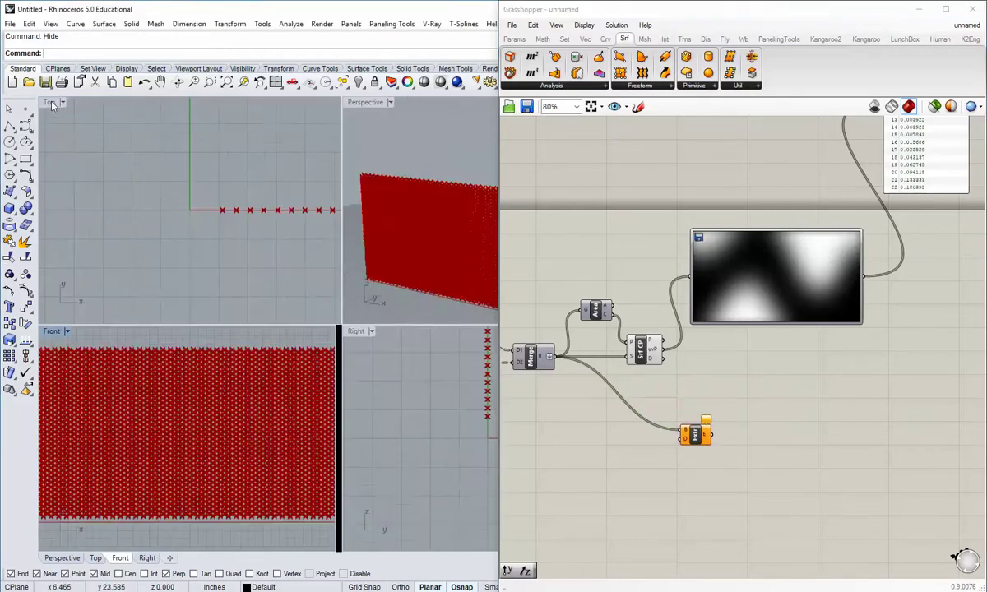
{"action": "double_click", "coordinate": [365, 102]}
{"action": "scroll", "coordinate": [371, 349], "scroll_direction": "down", "scroll_amount": 3}
{"action": "right_click_drag", "start_coordinate": [371, 348], "coordinate": [366, 380]}
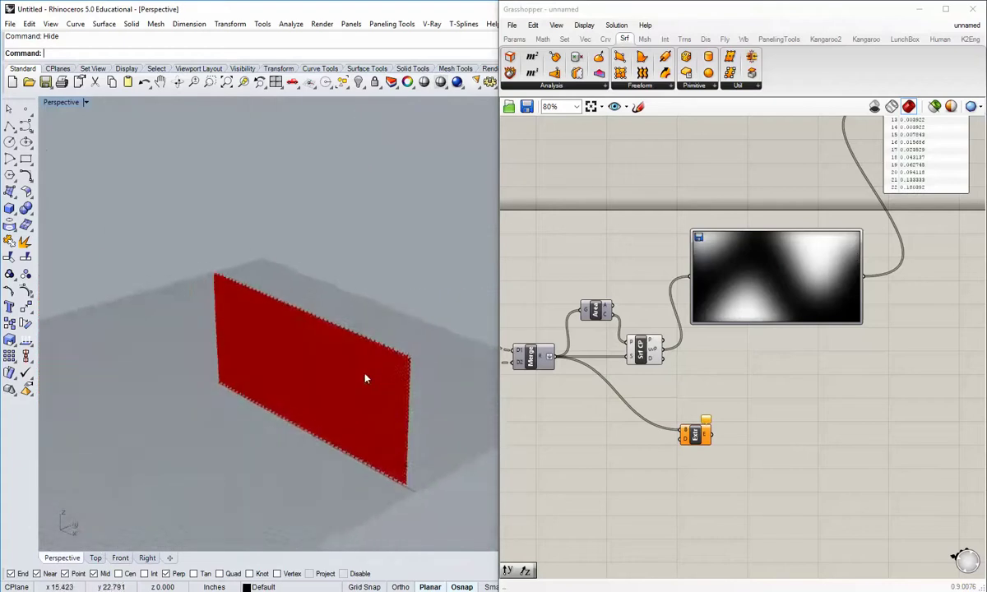
{"action": "scroll", "coordinate": [347, 368], "scroll_direction": "up", "scroll_amount": 5}
{"action": "right_click_drag", "start_coordinate": [427, 349], "coordinate": [344, 336]}
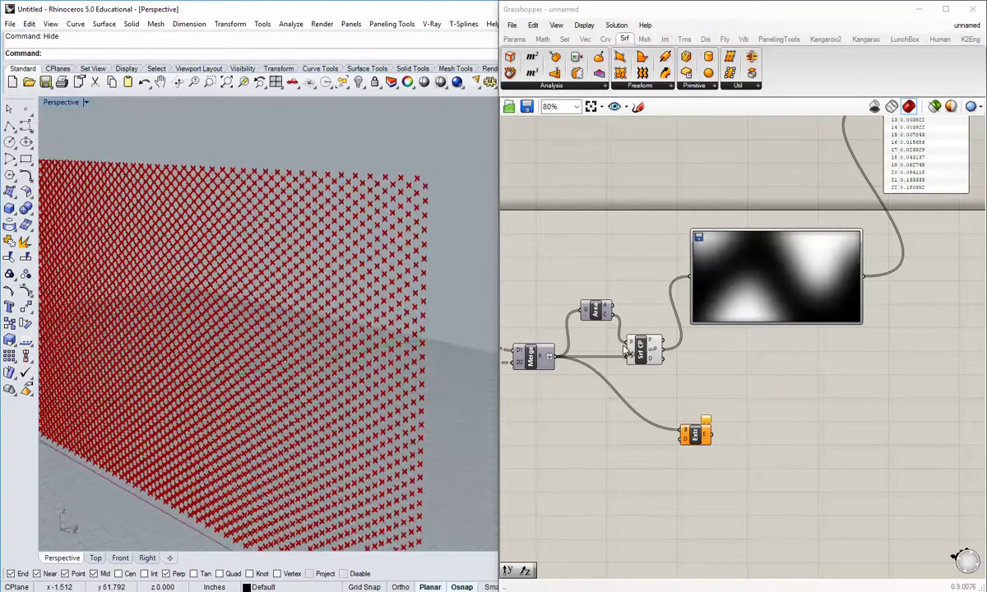
{"action": "right_click", "coordinate": [640, 346]}
{"action": "left_click", "coordinate": [671, 375]}
{"action": "right_click_drag", "start_coordinate": [489, 353], "coordinate": [285, 273]}
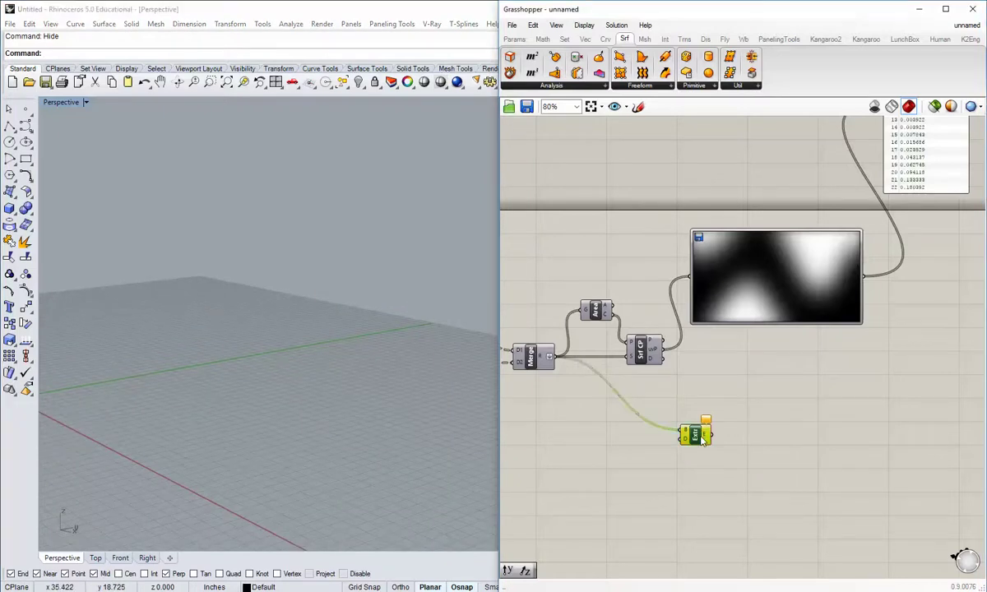
- Add a Unit Y vector component beside the Extrude component
{"action": "scroll", "coordinate": [700, 432], "scroll_direction": "up", "scroll_amount": 2}
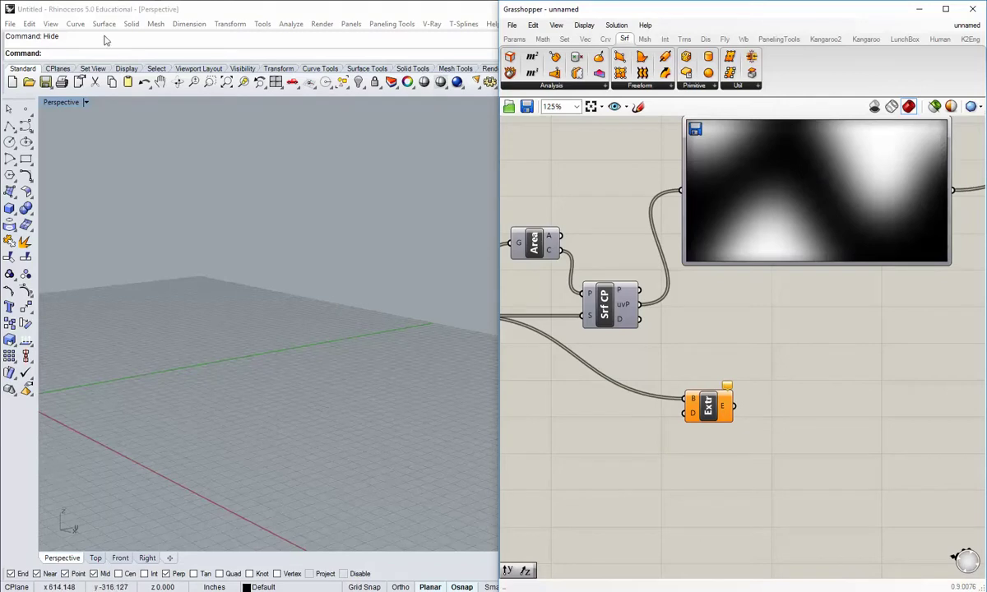
{"action": "double_click", "coordinate": [62, 102]}
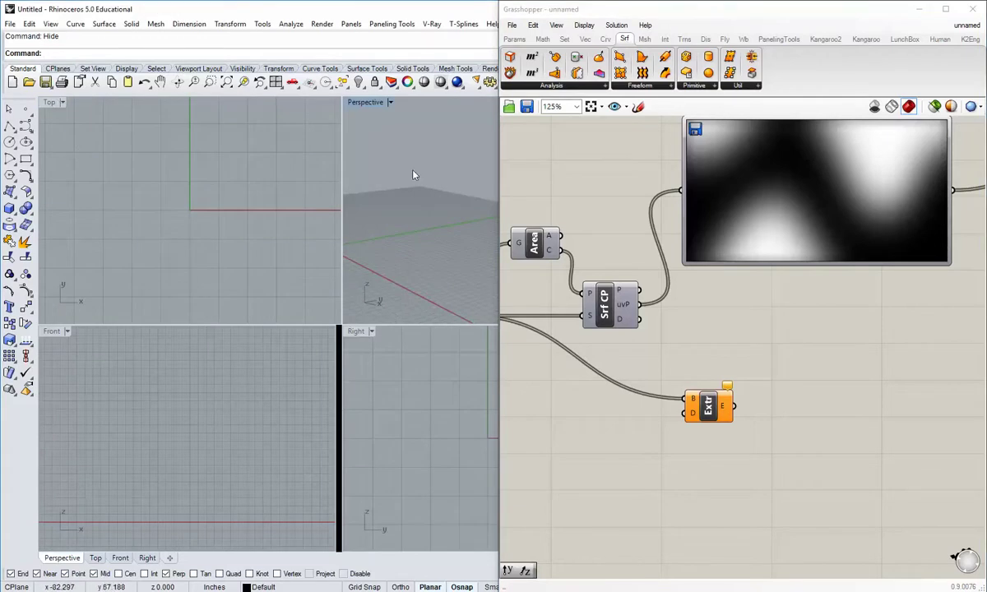
{"action": "double_click", "coordinate": [366, 103]}
{"action": "right_click_drag", "start_coordinate": [215, 359], "coordinate": [246, 410]}
{"action": "right_click_drag", "start_coordinate": [172, 447], "coordinate": [84, 290]}
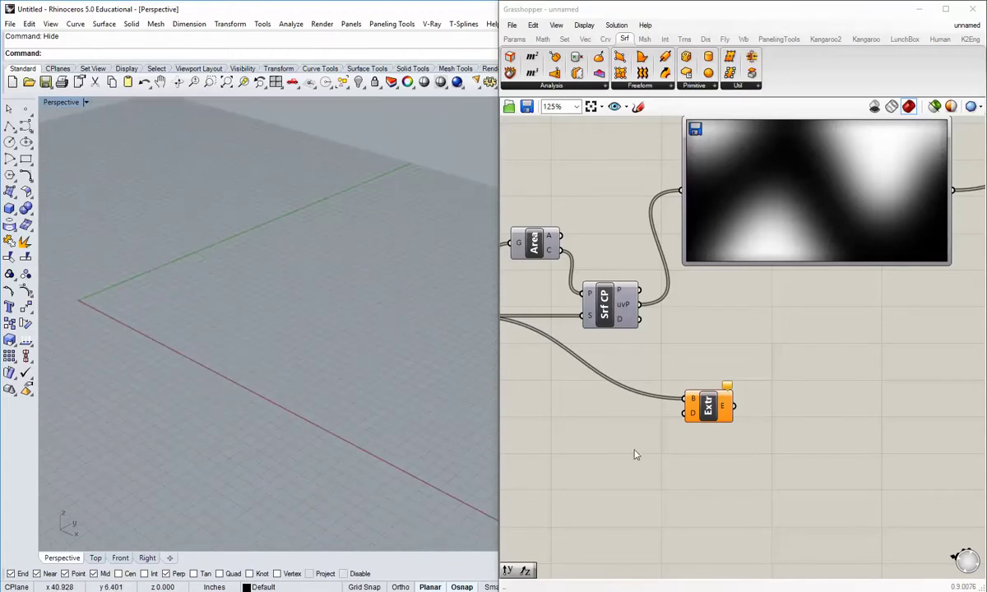
{"action": "double_click", "coordinate": [588, 452]}
{"action": "type", "text": "y"}
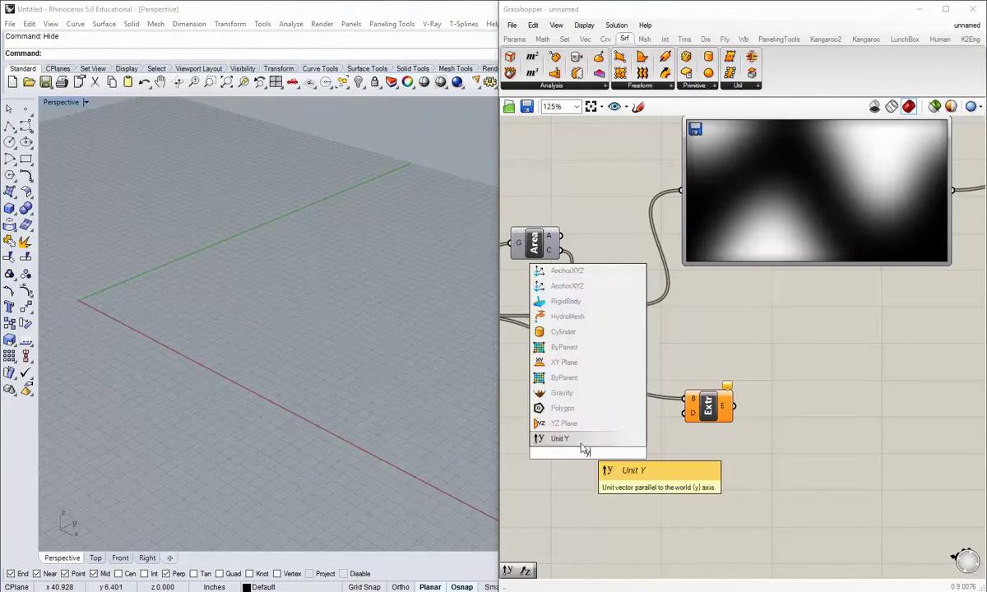
{"action": "left_click", "coordinate": [584, 448]}
{"action": "left_click_drag", "start_coordinate": [590, 452], "coordinate": [607, 425]}
{"action": "right_click_drag", "start_coordinate": [704, 331], "coordinate": [759, 331]}
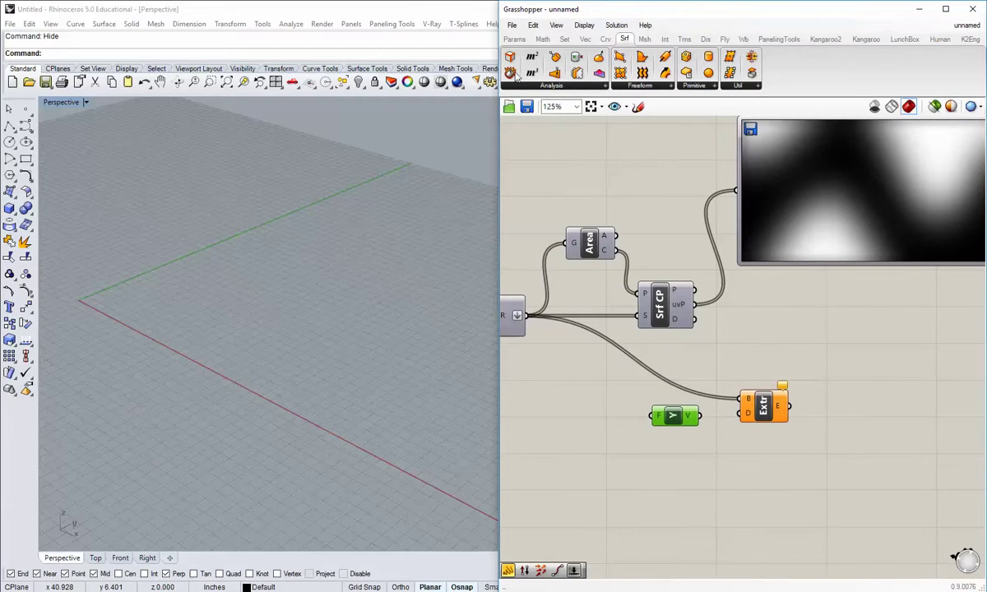
- Feed Unit Y's factor from a small new panel containing 0.5 and connect its vector output to Extrude's direction input D
{"action": "left_click", "coordinate": [510, 41]}
{"action": "left_click_drag", "start_coordinate": [679, 72], "coordinate": [617, 403]}
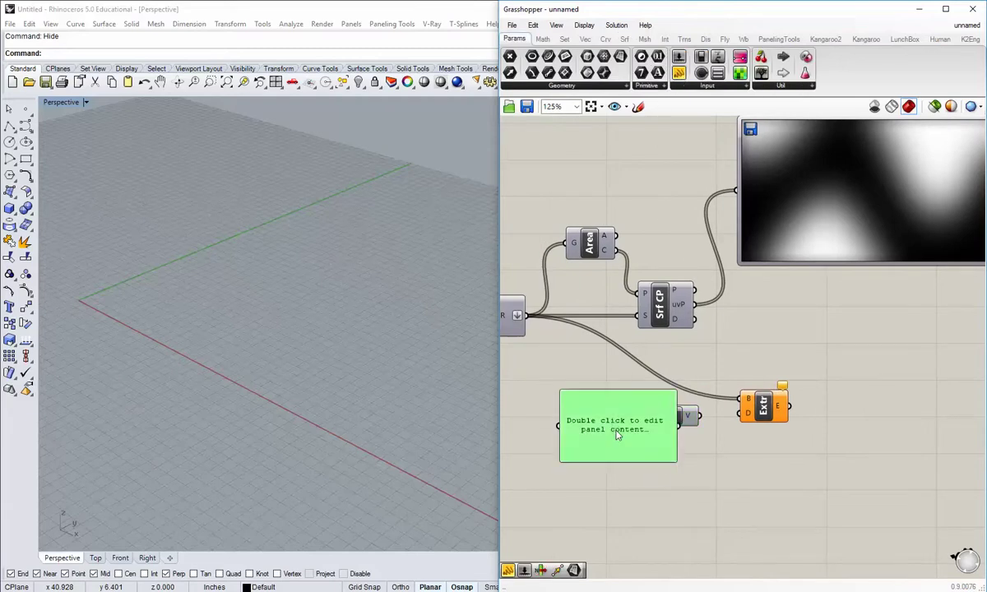
{"action": "double_click", "coordinate": [618, 411]}
{"action": "type", "text": "0.5"}
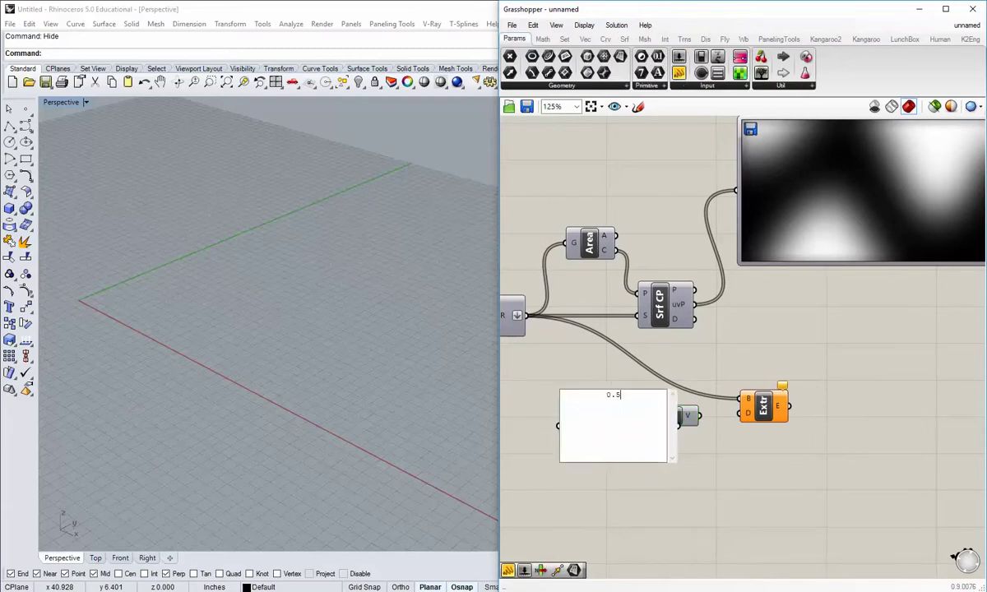
{"action": "left_click", "coordinate": [669, 506]}
{"action": "left_click_drag", "start_coordinate": [643, 439], "coordinate": [603, 417]}
{"action": "left_click", "coordinate": [725, 441]}
{"action": "right_click_drag", "start_coordinate": [726, 441], "coordinate": [683, 452]}
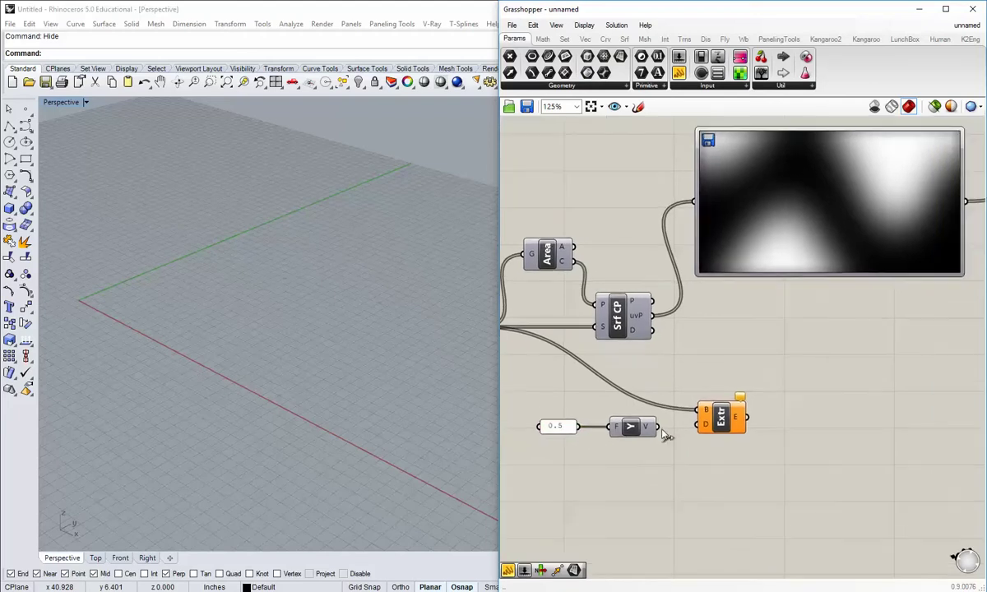
{"action": "left_click_drag", "start_coordinate": [658, 426], "coordinate": [699, 424]}
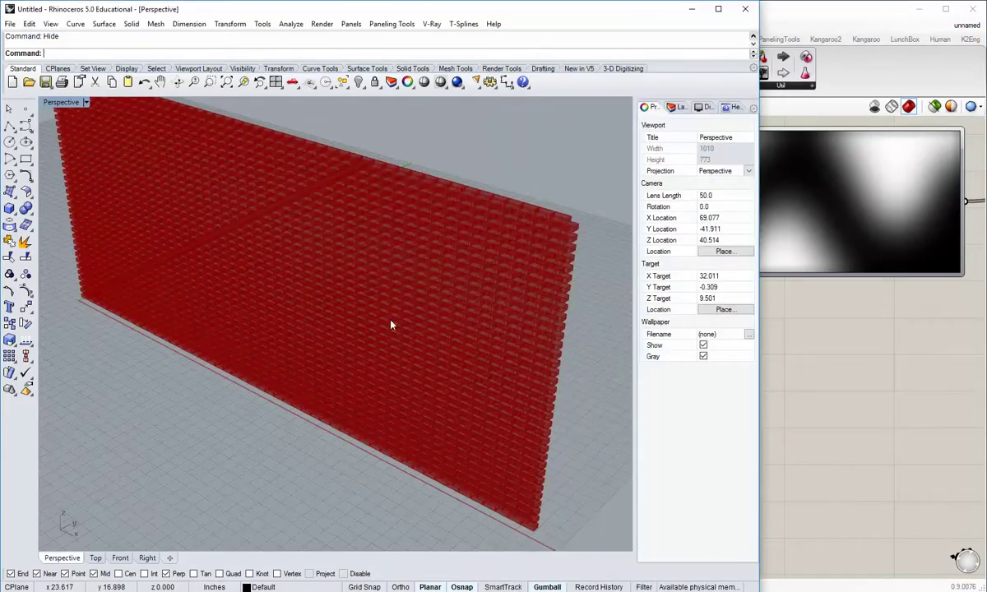
- Examine the extruded bricks close up at the staggered end of the wall in the Perspective viewport
{"action": "scroll", "coordinate": [485, 395], "scroll_direction": "down", "scroll_amount": 4}
{"action": "right_click_drag", "start_coordinate": [504, 440], "coordinate": [483, 428]}
{"action": "scroll", "coordinate": [501, 367], "scroll_direction": "up", "scroll_amount": 14}
{"action": "right_click_drag", "start_coordinate": [502, 366], "coordinate": [489, 361], "text": "shift"}
{"action": "scroll", "coordinate": [489, 361], "scroll_direction": "down", "scroll_amount": 4}
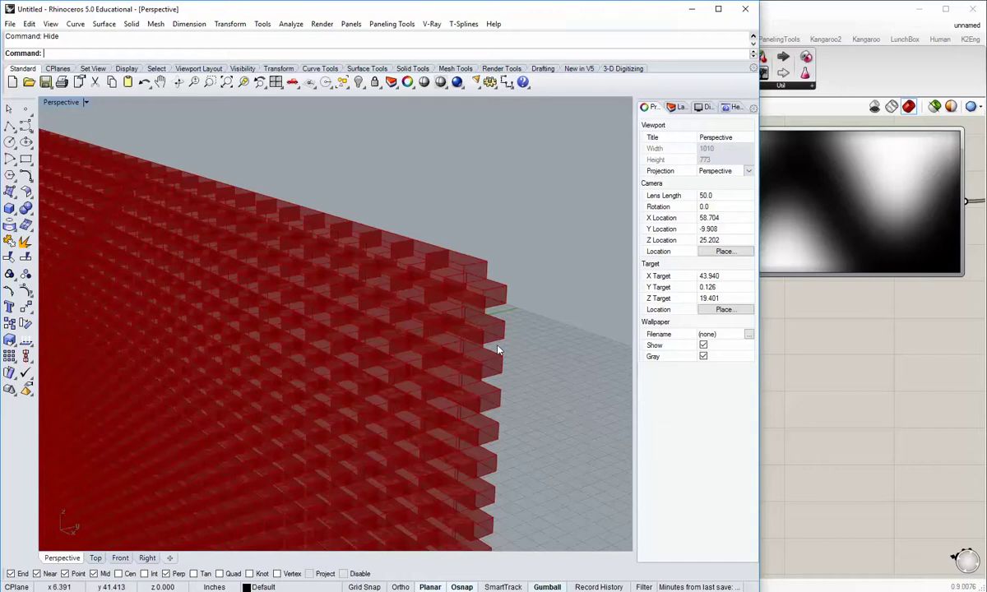
{"action": "key", "text": "ctrl+w"}
{"action": "left_click_drag", "start_coordinate": [500, 374], "coordinate": [449, 284]}
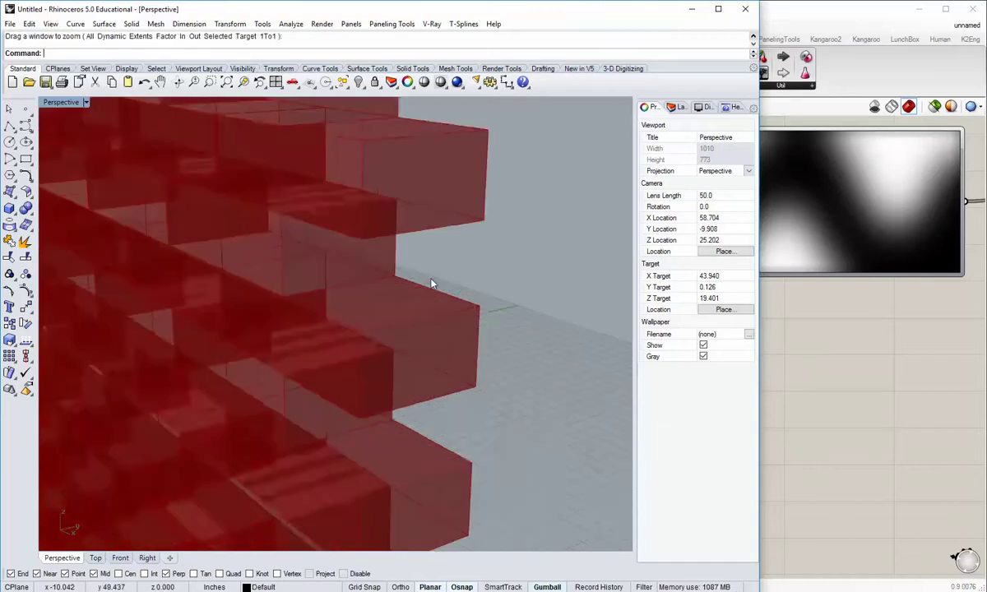
{"action": "scroll", "coordinate": [431, 281], "scroll_direction": "down", "scroll_amount": 4}
{"action": "mouse_move", "coordinate": [405, 283]}
{"action": "right_mouse_down"}
{"action": "mouse_move", "coordinate": [341, 289]}
{"action": "mouse_move", "coordinate": [337, 257]}
{"action": "mouse_move", "coordinate": [395, 251]}
{"action": "mouse_move", "coordinate": [440, 275]}
{"action": "mouse_move", "coordinate": [502, 287]}
{"action": "mouse_move", "coordinate": [434, 262]}
{"action": "mouse_move", "coordinate": [423, 276]}
{"action": "right_mouse_up"}
{"action": "right_click_drag", "start_coordinate": [352, 469], "coordinate": [460, 272]}
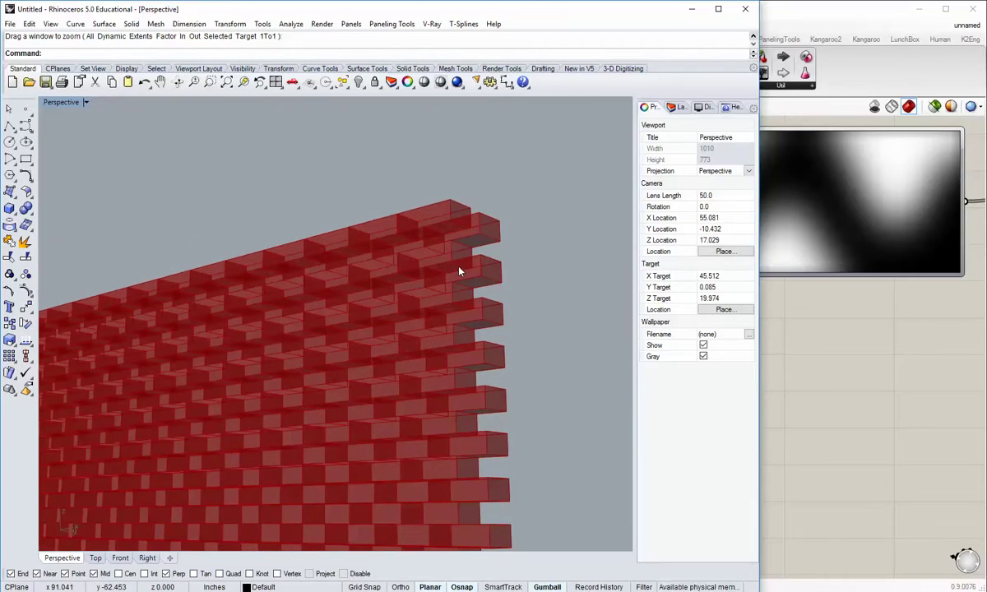
{"action": "right_click_drag", "start_coordinate": [454, 247], "coordinate": [462, 330]}
- Examine the extruded brick wall along its full length from its front side in the Perspective viewport
{"action": "scroll", "coordinate": [463, 334], "scroll_direction": "down", "scroll_amount": 10}
{"action": "right_click_drag", "start_coordinate": [124, 267], "coordinate": [213, 267], "text": "shift"}
{"action": "scroll", "coordinate": [246, 244], "scroll_direction": "up", "scroll_amount": 6}
{"action": "scroll", "coordinate": [213, 267], "scroll_direction": "down", "scroll_amount": 6}
{"action": "right_click_drag", "start_coordinate": [436, 395], "coordinate": [312, 367], "text": "shift"}
{"action": "right_click_drag", "start_coordinate": [312, 367], "coordinate": [303, 304]}
{"action": "right_click_drag", "start_coordinate": [304, 304], "coordinate": [162, 273]}
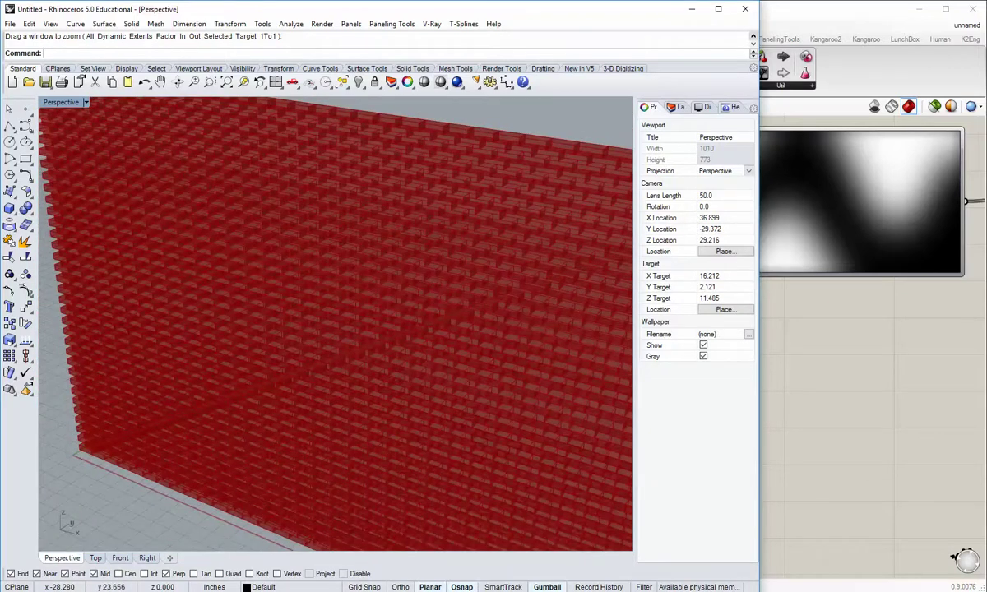
{"action": "right_click_drag", "start_coordinate": [406, 223], "coordinate": [100, 142], "text": "shift"}
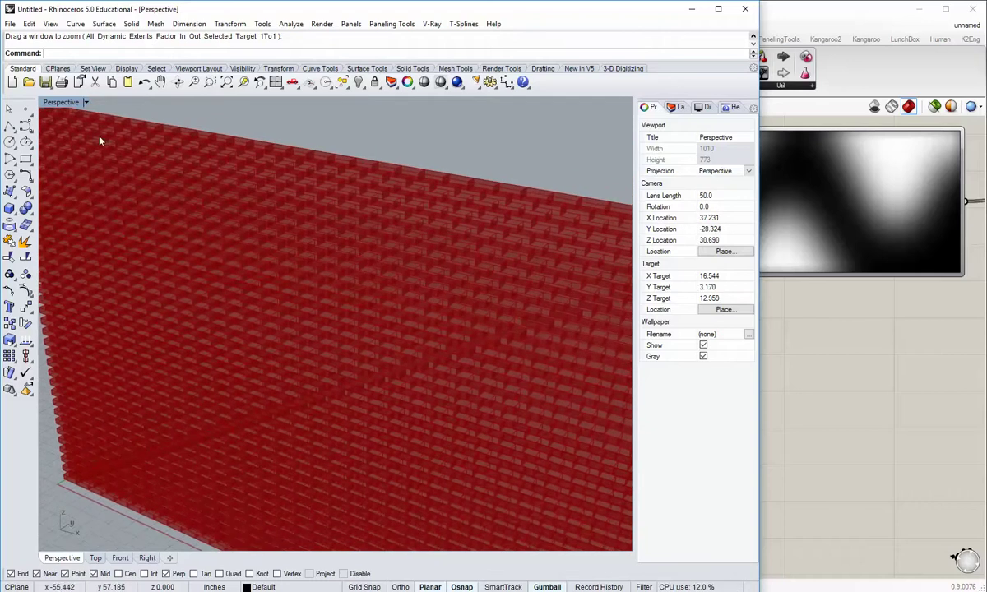
- Maximise the Front viewport and examine the brick courses at the wall's upper corner
{"action": "double_click", "coordinate": [60, 103]}
{"action": "double_click", "coordinate": [51, 330]}
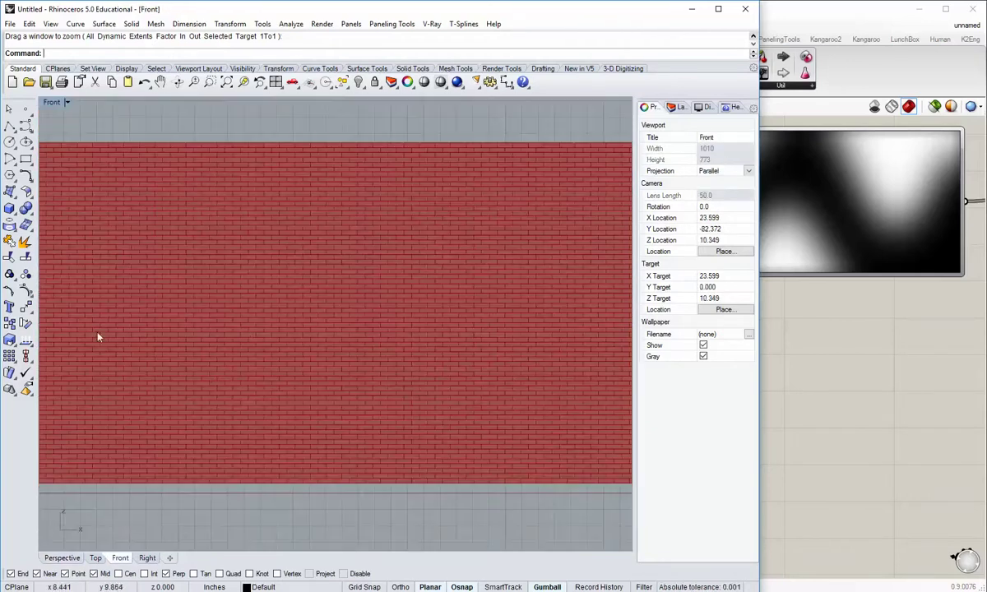
{"action": "scroll", "coordinate": [305, 341], "scroll_direction": "down", "scroll_amount": 3}
{"action": "right_click_drag", "start_coordinate": [239, 351], "coordinate": [308, 364]}
{"action": "scroll", "coordinate": [227, 328], "scroll_direction": "up", "scroll_amount": 4}
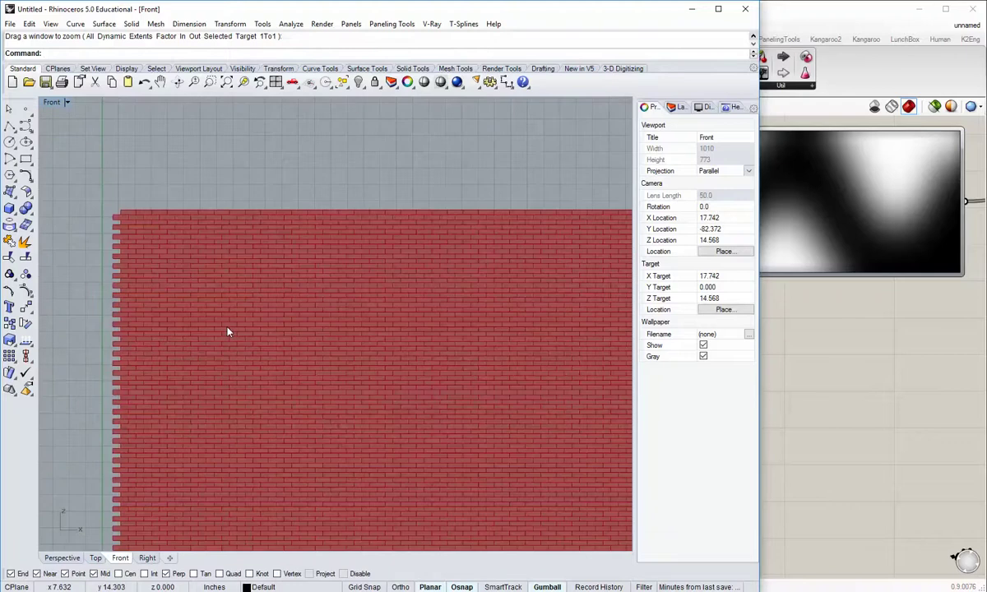
- Narrow the Rhino window beside the Grasshopper canvas so the Front viewport and the definition are both in view
{"action": "right_click_drag", "start_coordinate": [215, 325], "coordinate": [149, 295]}
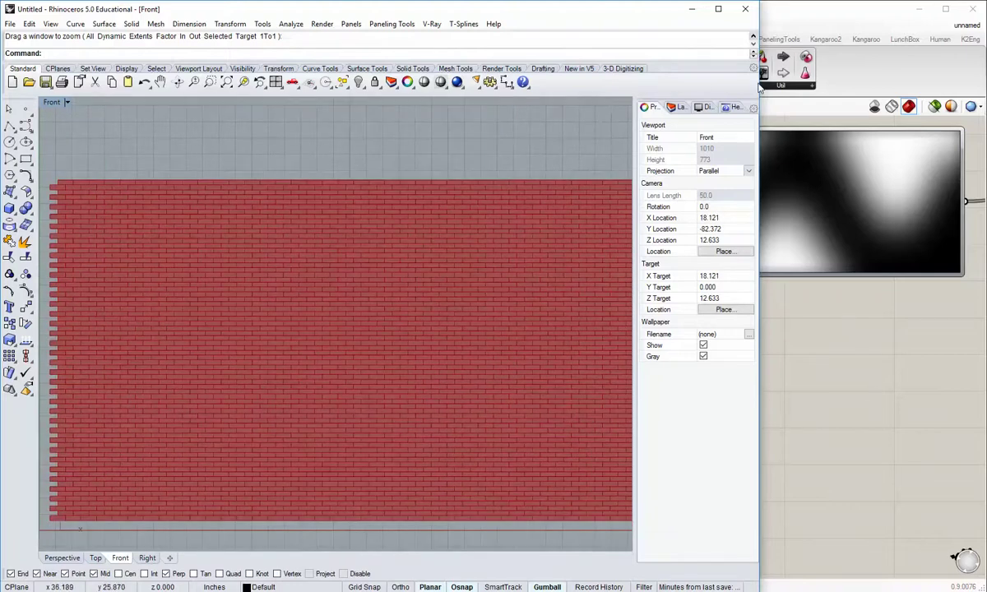
{"action": "left_click_drag", "start_coordinate": [759, 92], "coordinate": [616, 139]}
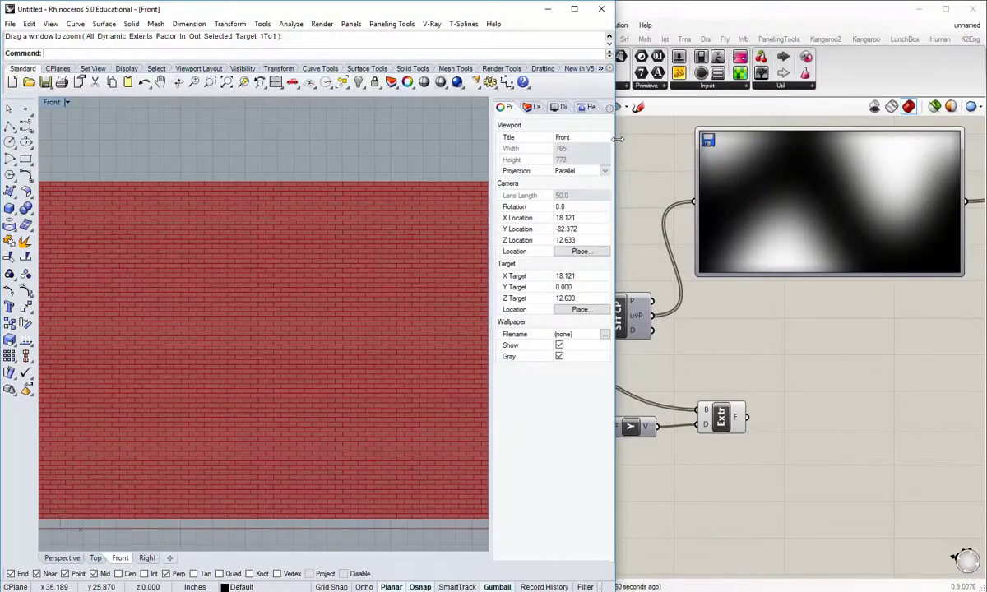
{"action": "left_click", "coordinate": [664, 157]}
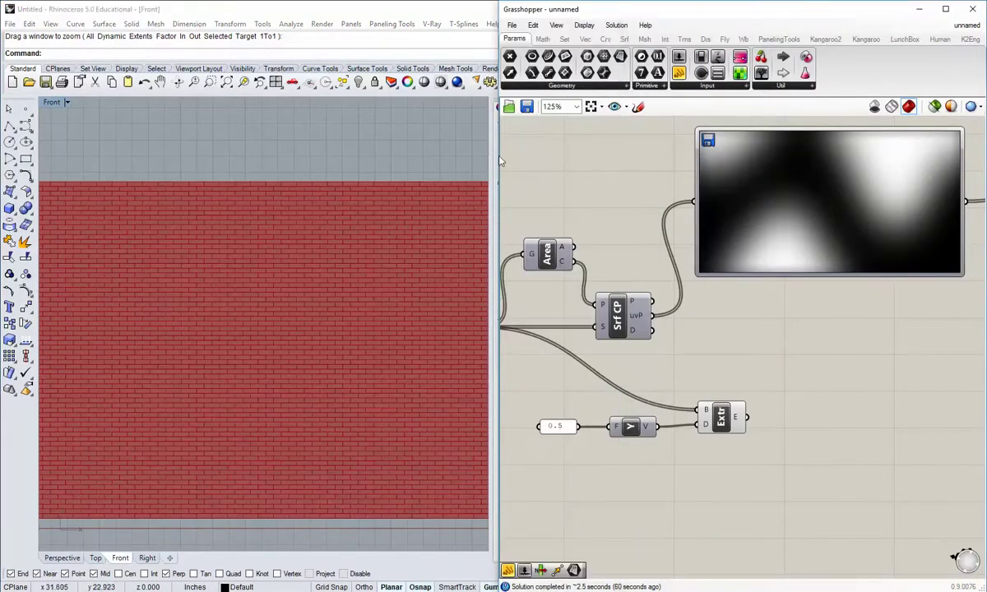
{"action": "left_click", "coordinate": [409, 183]}
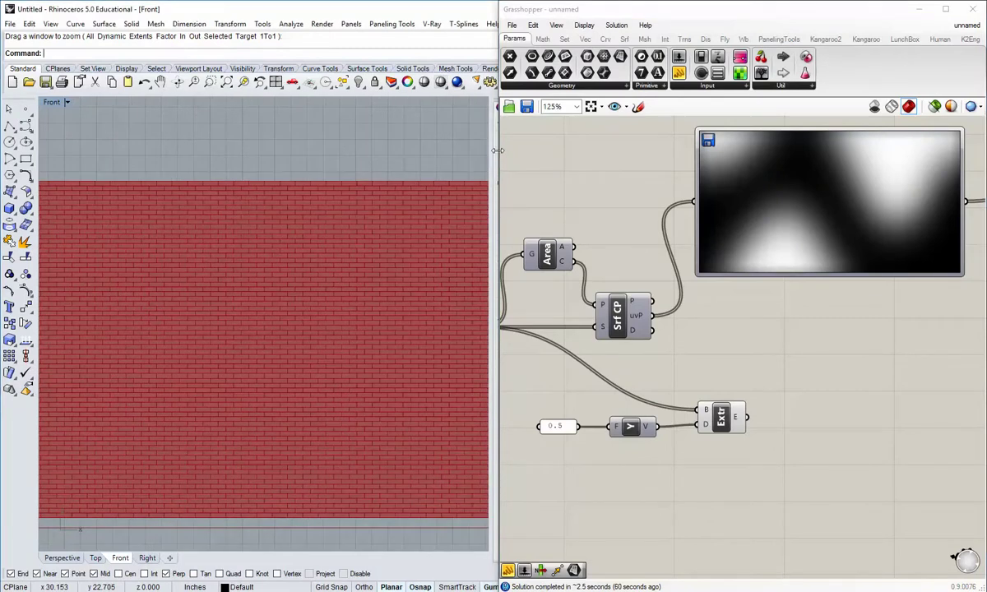
{"action": "left_click_drag", "start_coordinate": [499, 152], "coordinate": [483, 153]}
{"action": "left_click", "coordinate": [86, 361]}
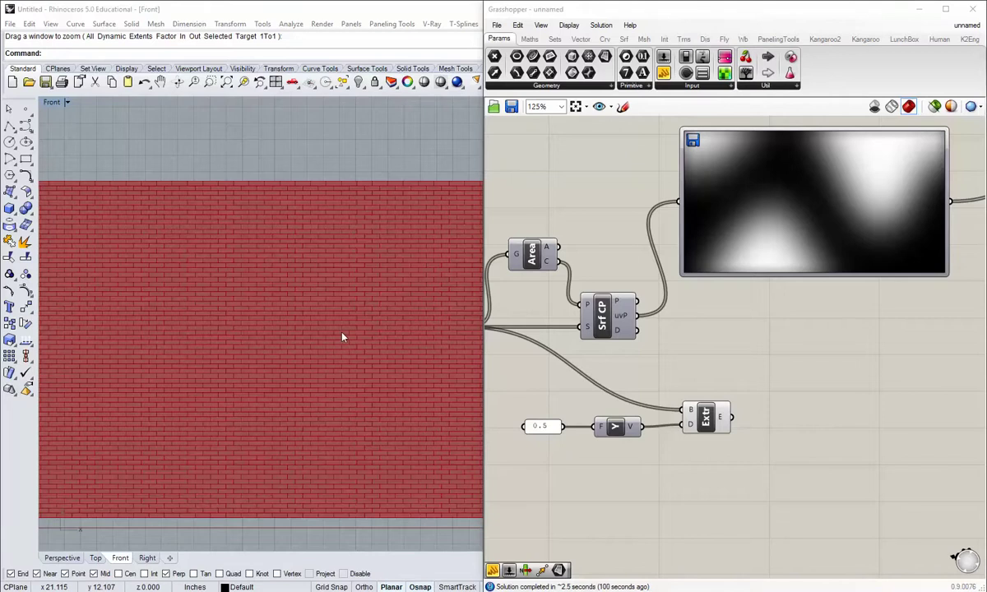
- Shift the 0.5 panel and the Unit Y component together slightly away from Extrude, lining them up with its direction input
{"action": "right_click_drag", "start_coordinate": [847, 366], "coordinate": [750, 379]}
{"action": "scroll", "coordinate": [751, 379], "scroll_direction": "down", "scroll_amount": 4}
{"action": "scroll", "coordinate": [830, 306], "scroll_direction": "up", "scroll_amount": 3}
{"action": "right_click_drag", "start_coordinate": [832, 305], "coordinate": [733, 311]}
{"action": "scroll", "coordinate": [732, 307], "scroll_direction": "up", "scroll_amount": 1}
{"action": "right_click_drag", "start_coordinate": [678, 231], "coordinate": [737, 170]}
{"action": "scroll", "coordinate": [737, 169], "scroll_direction": "down", "scroll_amount": 2}
{"action": "right_click_drag", "start_coordinate": [512, 391], "coordinate": [599, 411]}
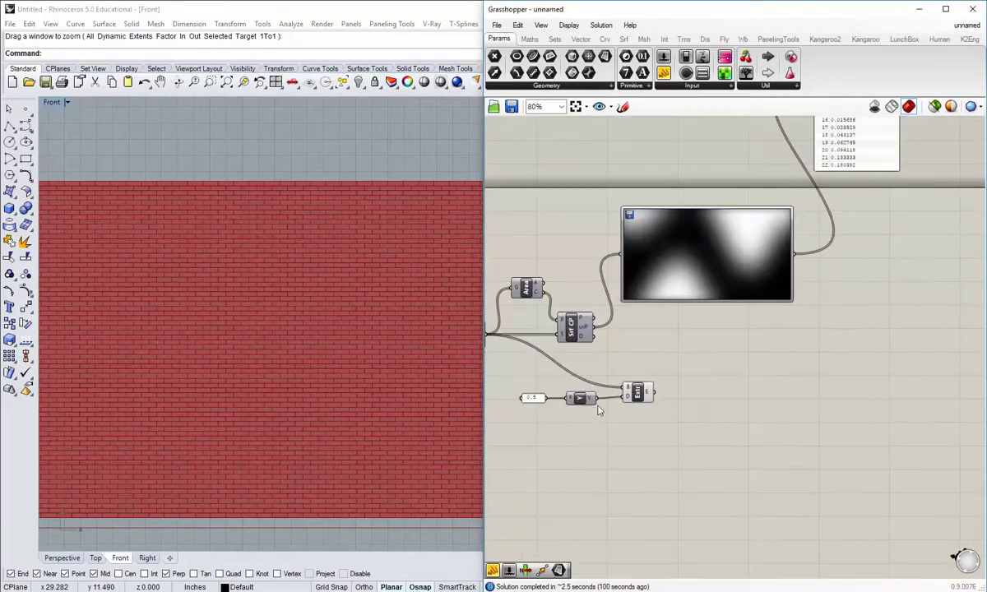
{"action": "mouse_move", "coordinate": [584, 415]}
{"action": "left_mouse_down"}
{"action": "mouse_move", "coordinate": [536, 398]}
{"action": "mouse_move", "coordinate": [578, 399]}
{"action": "left_mouse_up"}
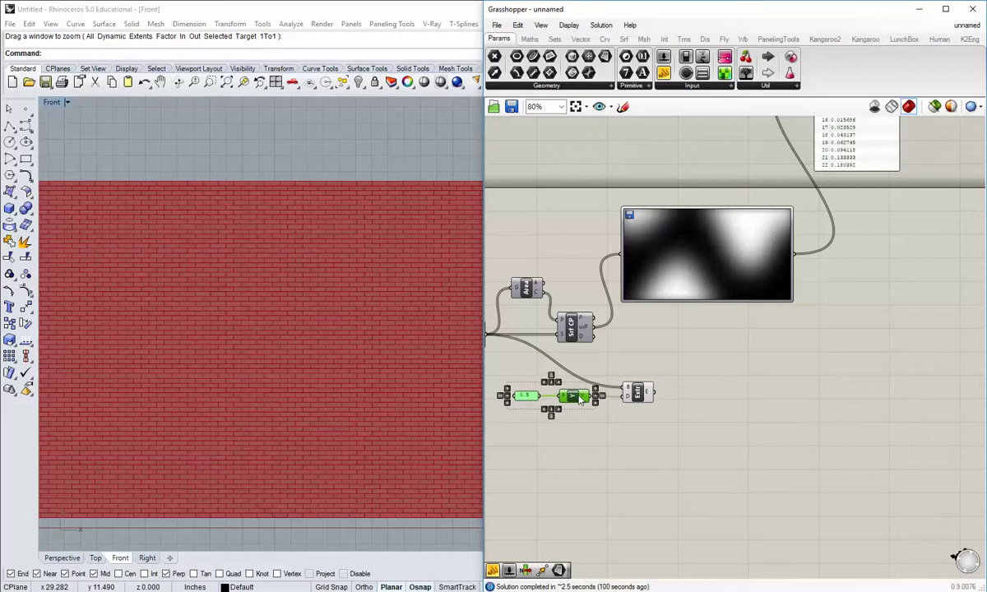
{"action": "left_click", "coordinate": [837, 415]}
- Place a Rotate 3D component beyond Extrude on the canvas and connect Extrude's output E to its geometry input G
{"action": "right_click_drag", "start_coordinate": [840, 414], "coordinate": [693, 402]}
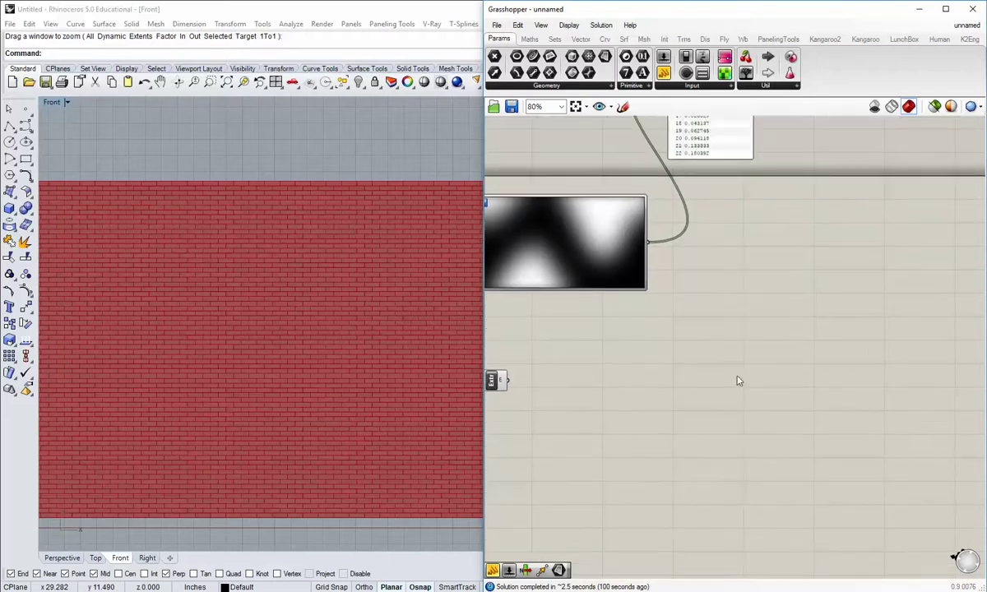
{"action": "right_click_drag", "start_coordinate": [868, 438], "coordinate": [833, 412]}
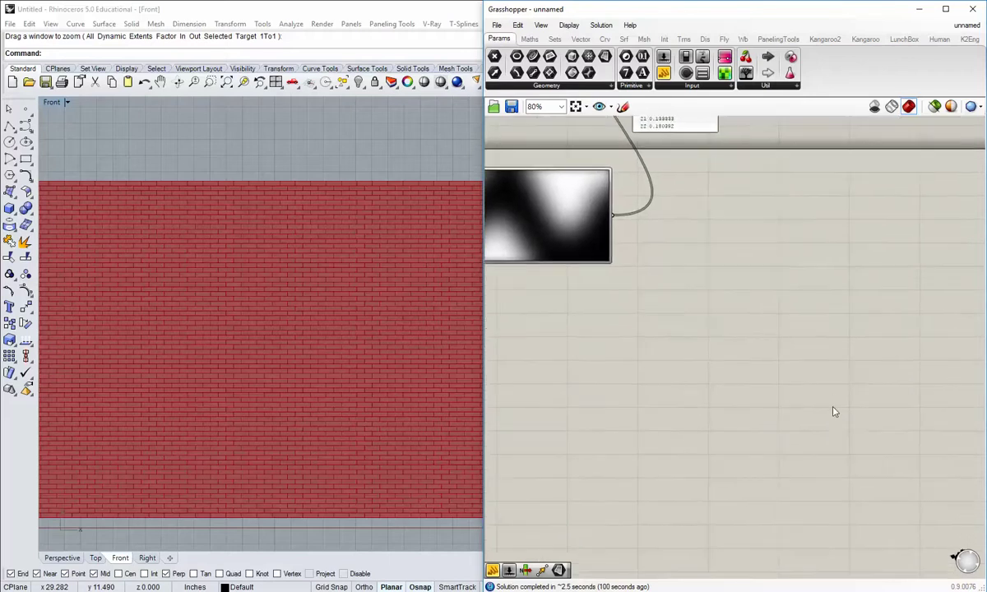
{"action": "left_click", "coordinate": [682, 39]}
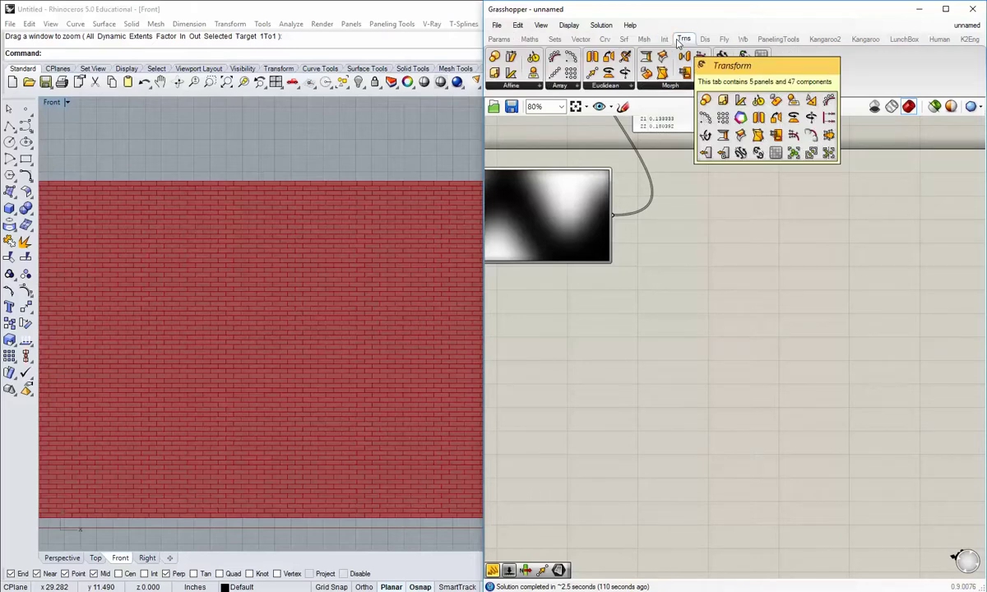
{"action": "left_click", "coordinate": [609, 87]}
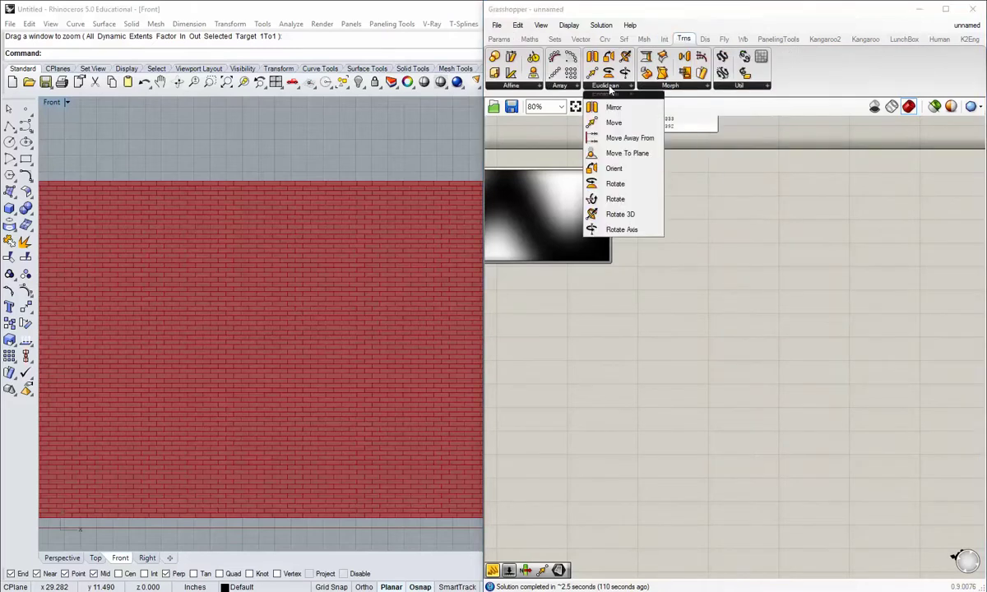
{"action": "left_click_drag", "start_coordinate": [620, 214], "coordinate": [762, 371]}
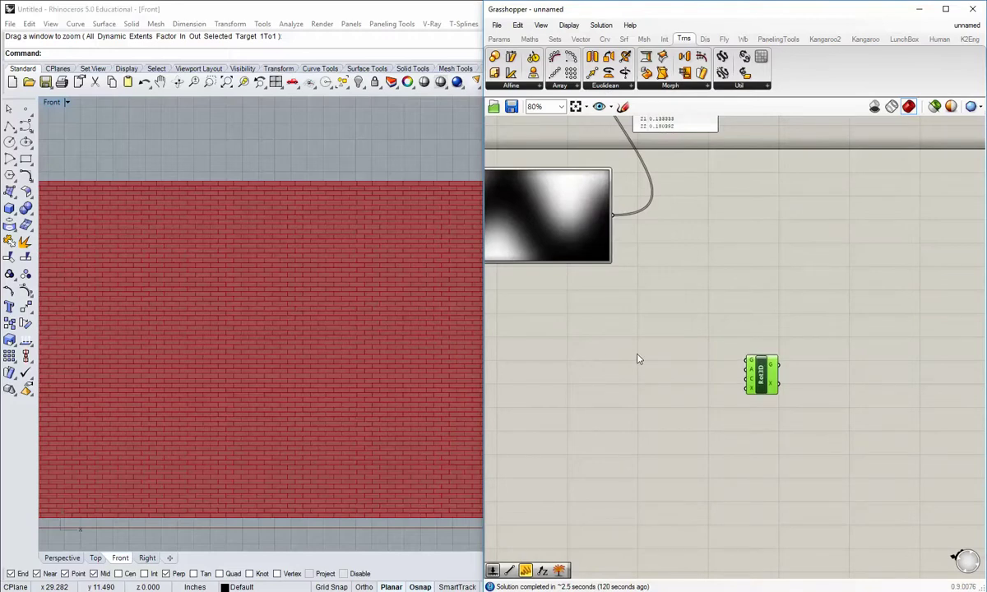
{"action": "right_click_drag", "start_coordinate": [630, 363], "coordinate": [709, 365]}
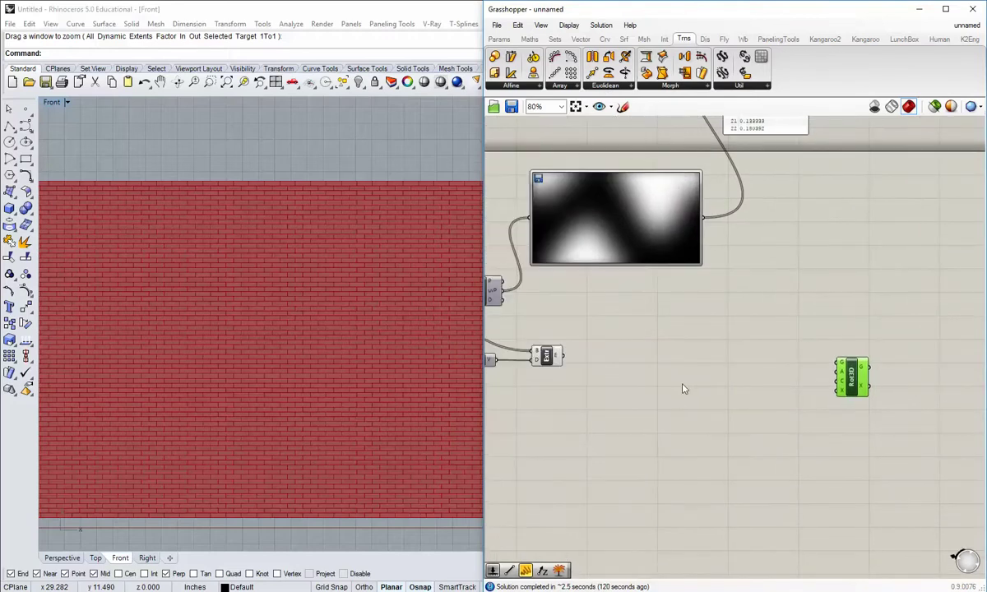
{"action": "left_click_drag", "start_coordinate": [853, 376], "coordinate": [843, 376]}
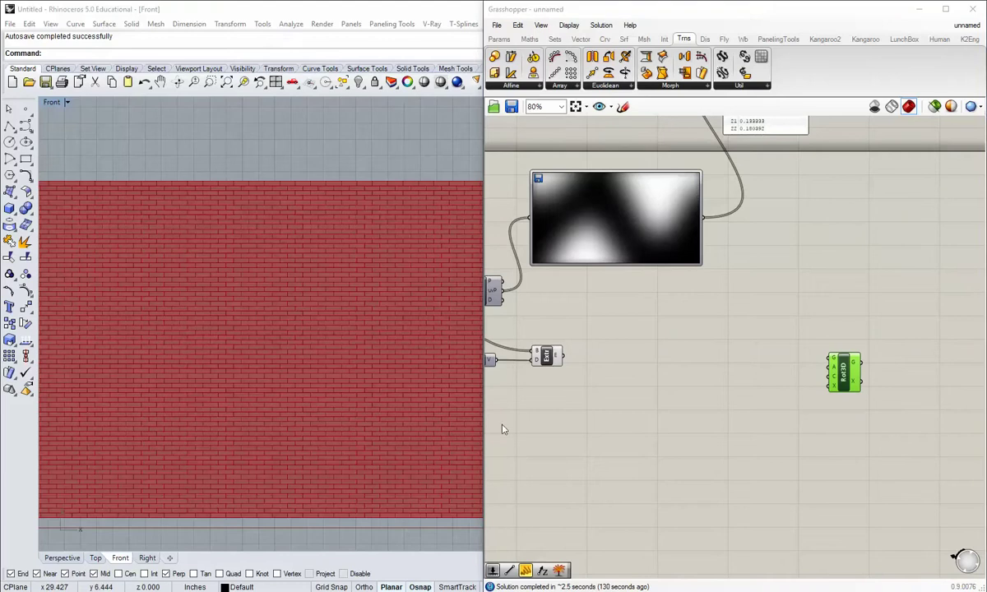
{"action": "left_click_drag", "start_coordinate": [564, 356], "coordinate": [847, 377]}
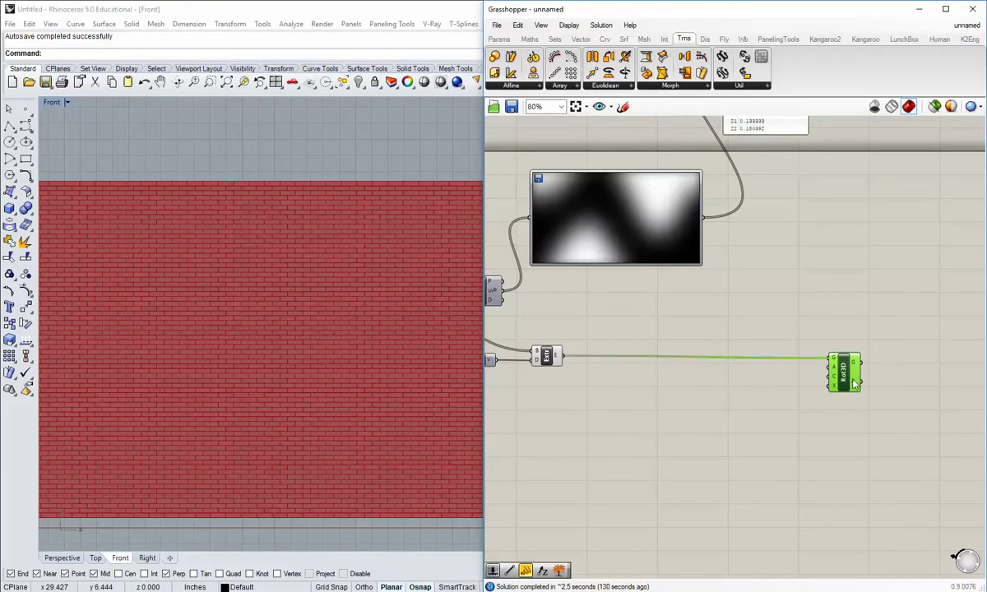
{"action": "left_click", "coordinate": [822, 379]}
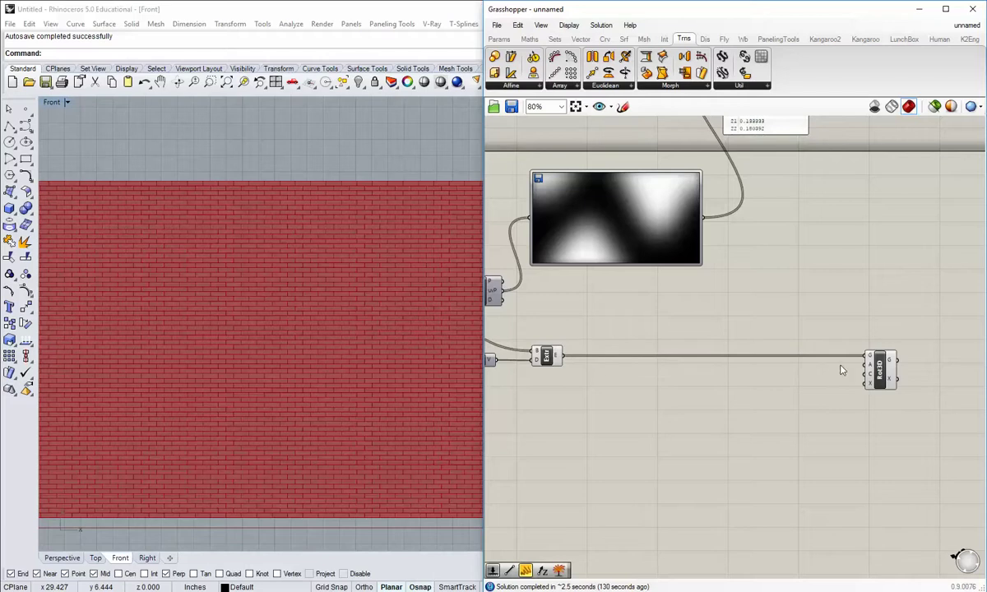
- Turn off Extrude's preview and move Rotate 3D farther away to leave more space before its inputs
{"action": "right_click", "coordinate": [544, 353]}
{"action": "left_click", "coordinate": [563, 372]}
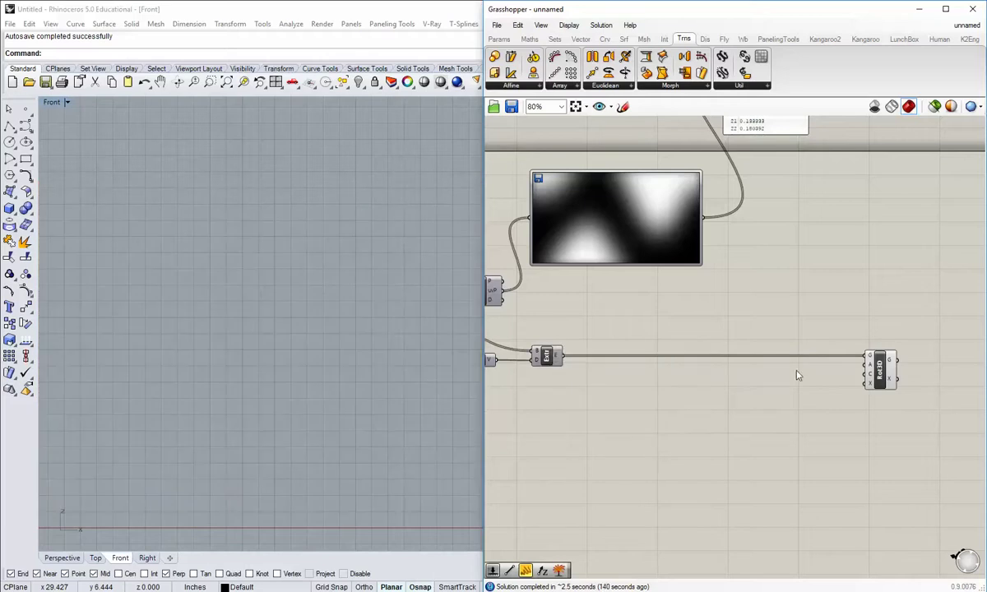
{"action": "right_click_drag", "start_coordinate": [912, 377], "coordinate": [755, 378]}
{"action": "right_click_drag", "start_coordinate": [604, 377], "coordinate": [657, 379]}
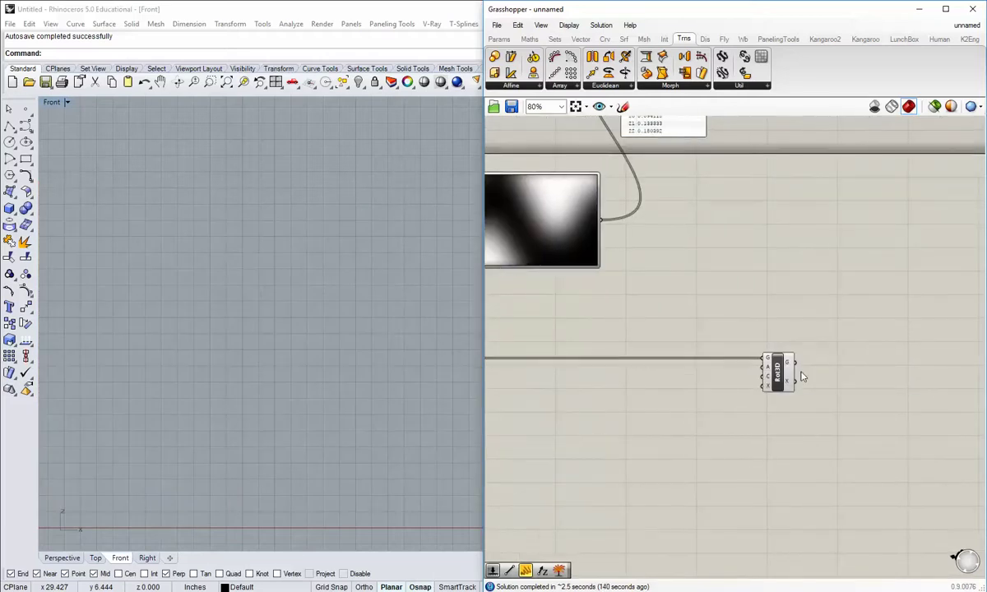
{"action": "left_click", "coordinate": [781, 373]}
{"action": "left_click_drag", "start_coordinate": [779, 374], "coordinate": [837, 374]}
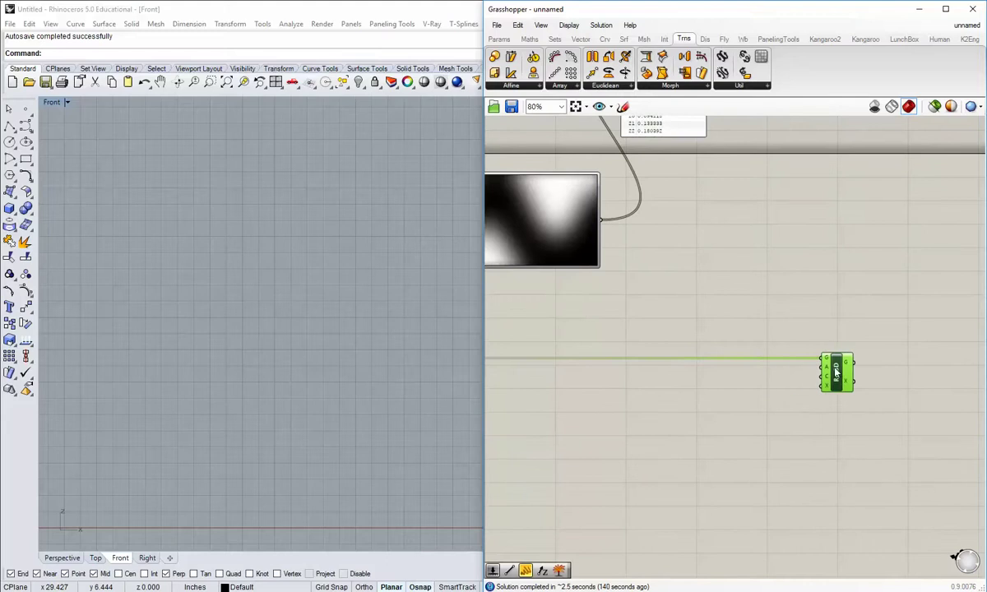
{"action": "left_click", "coordinate": [804, 409]}
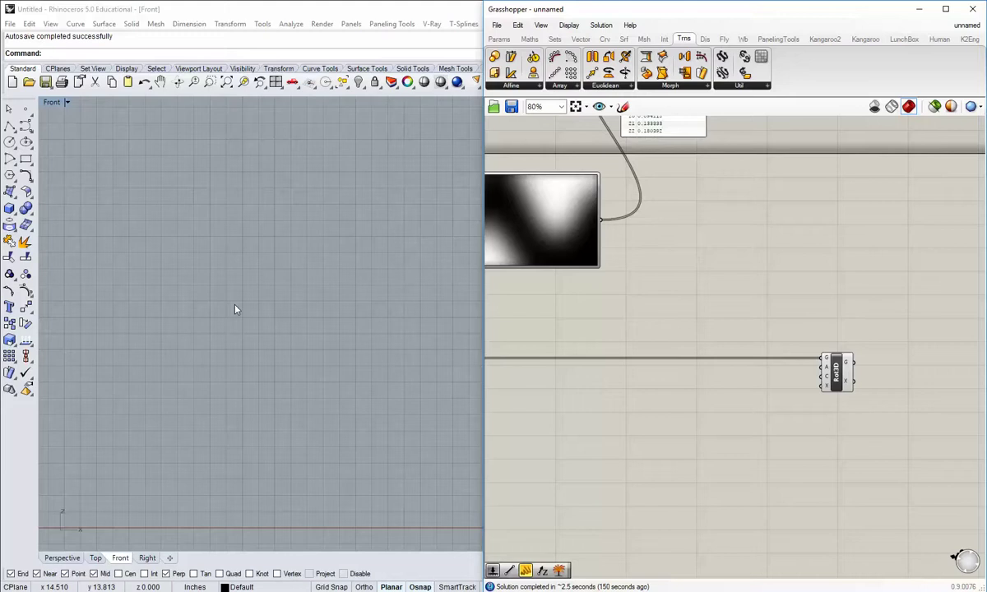
- Check the descriptions of Rotate 3D's angle and center inputs
{"action": "scroll", "coordinate": [921, 433], "scroll_direction": "up", "scroll_amount": 2}
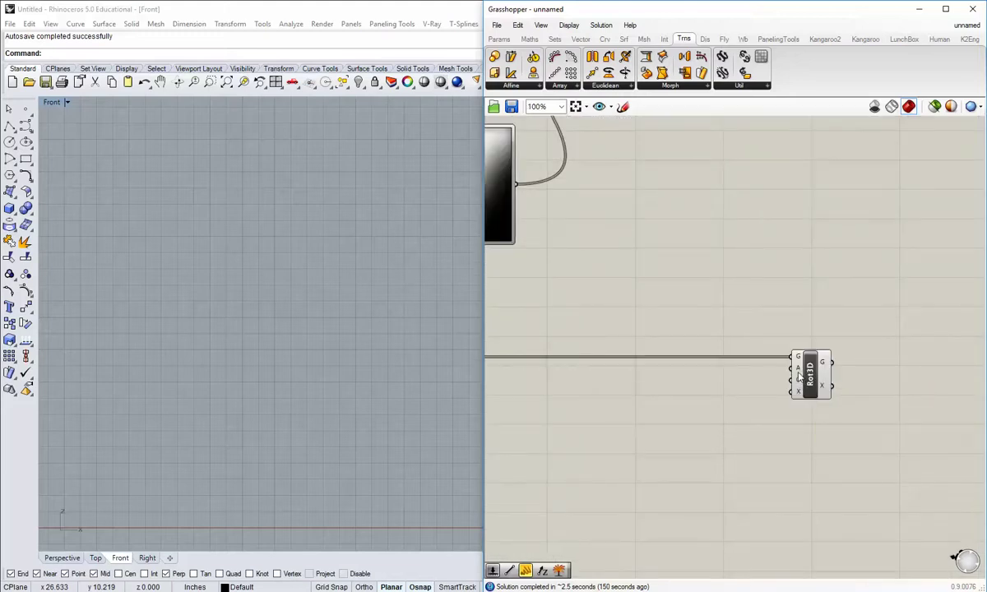
{"action": "mouse_move", "coordinate": [798, 371]}
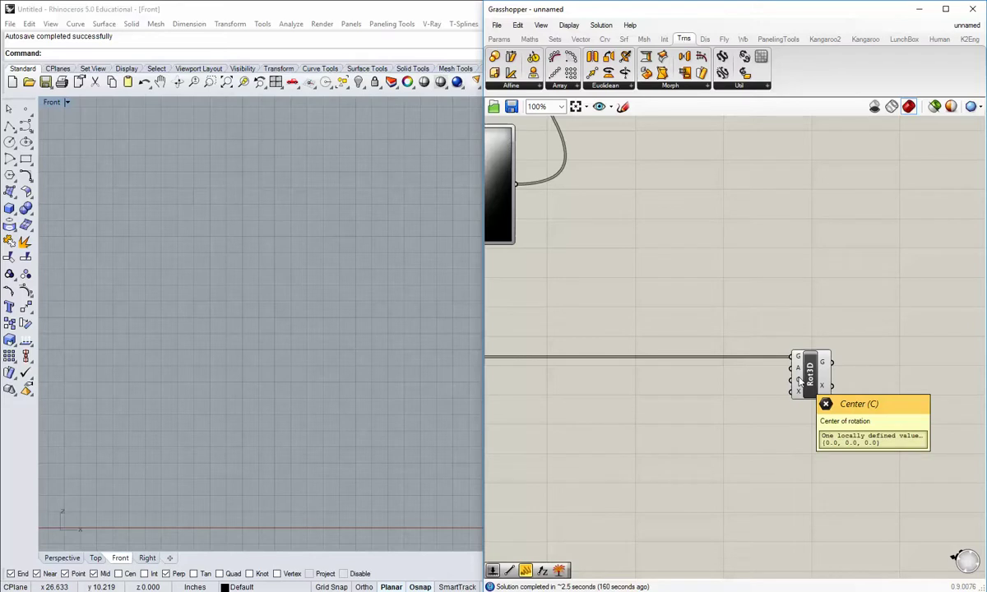
{"action": "scroll", "coordinate": [799, 381], "scroll_direction": "down", "scroll_amount": 2}
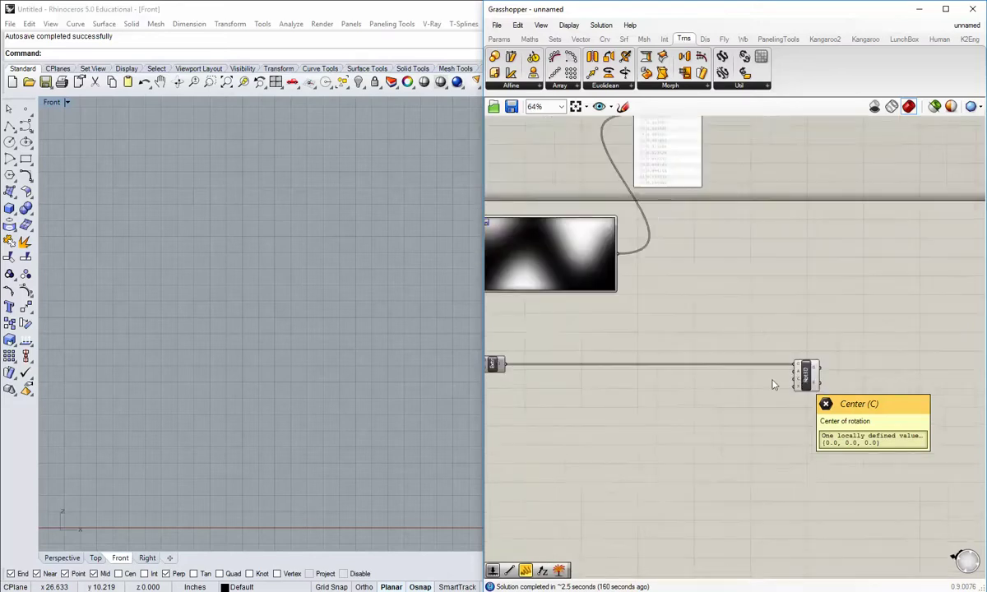
- Preview the Area component's centroids briefly, hide them again, and check the preview setting of Extrude
{"action": "right_click_drag", "start_coordinate": [607, 393], "coordinate": [848, 410]}
{"action": "scroll", "coordinate": [640, 308], "scroll_direction": "up", "scroll_amount": 2}
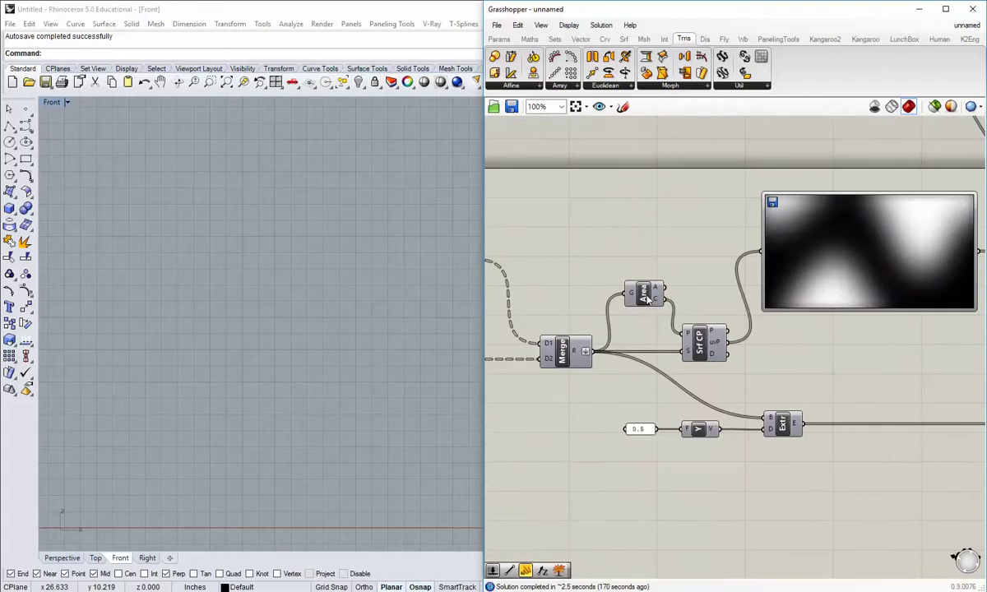
{"action": "right_click", "coordinate": [641, 294]}
{"action": "left_click", "coordinate": [662, 316]}
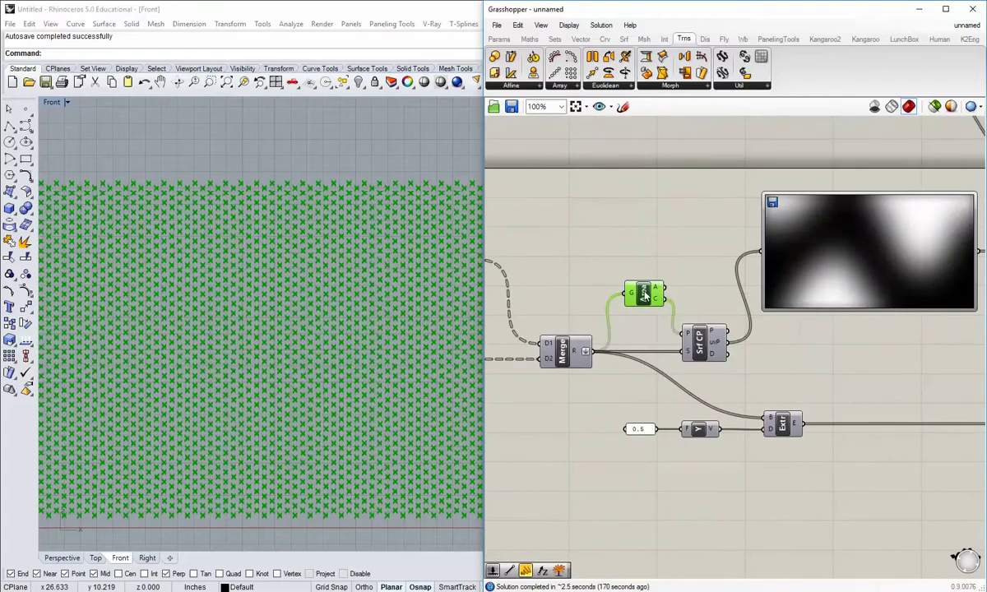
{"action": "right_click", "coordinate": [645, 293]}
{"action": "left_click", "coordinate": [669, 316]}
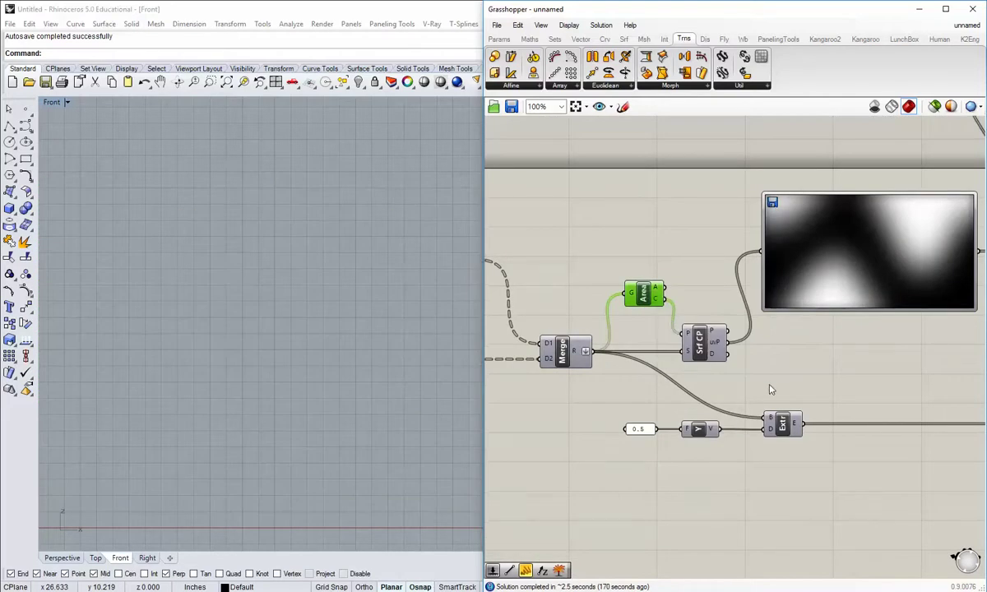
{"action": "right_click_drag", "start_coordinate": [722, 360], "coordinate": [600, 332]}
{"action": "scroll", "coordinate": [645, 384], "scroll_direction": "down", "scroll_amount": 2}
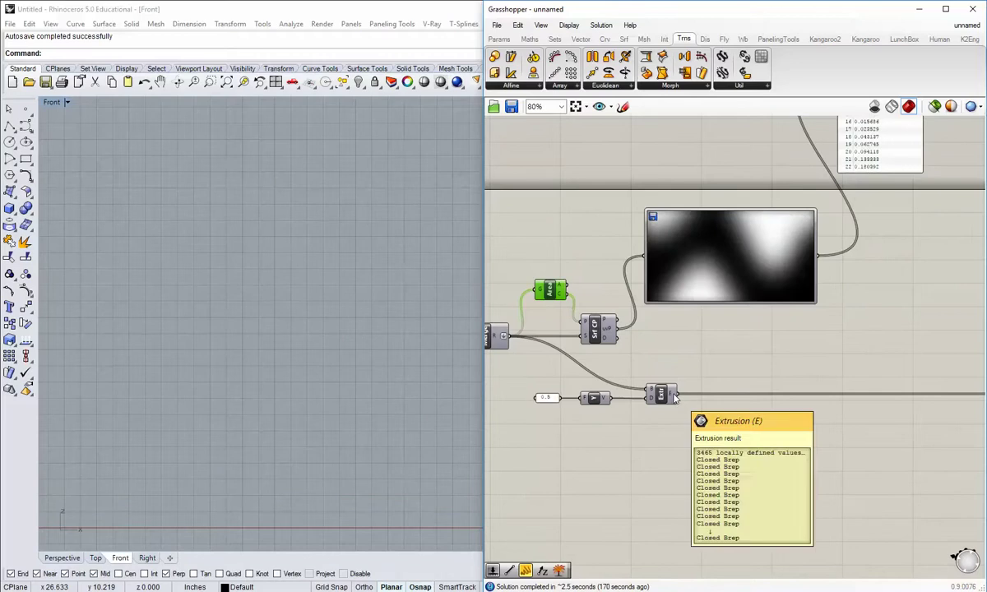
{"action": "right_click", "coordinate": [662, 395]}
{"action": "left_click", "coordinate": [682, 417]}
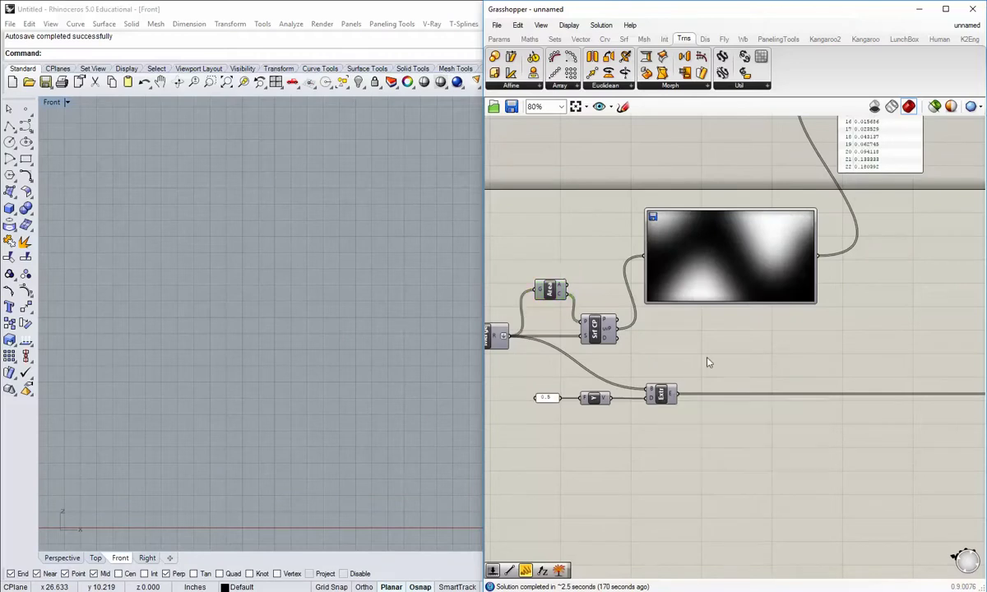
- Place a Volume component below the extrusion wire and connect Extrude's output E to its geometry input G
{"action": "right_click_drag", "start_coordinate": [662, 335], "coordinate": [642, 326]}
{"action": "left_click", "coordinate": [623, 41]}
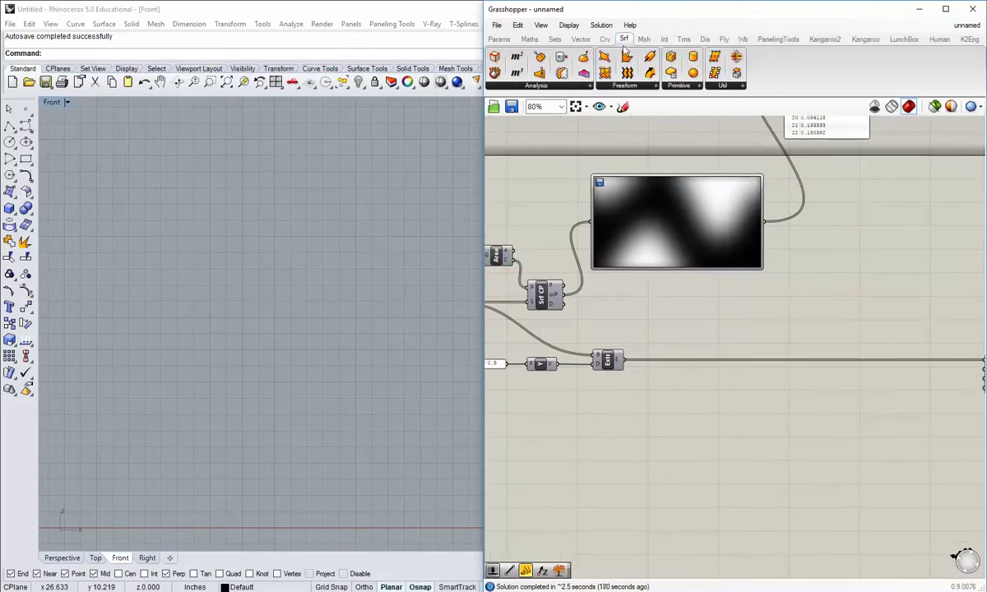
{"action": "left_click_drag", "start_coordinate": [515, 72], "coordinate": [700, 403]}
{"action": "left_click_drag", "start_coordinate": [622, 359], "coordinate": [689, 403]}
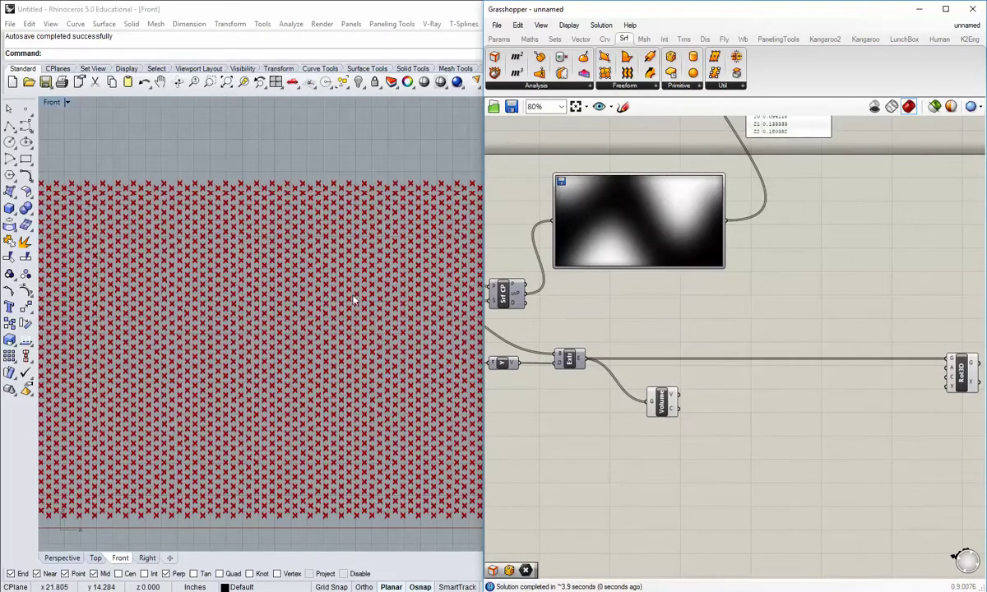
- Preview Extrude's bricks and examine them together with the volume centroids in the maximised Perspective viewport
{"action": "right_click", "coordinate": [568, 362]}
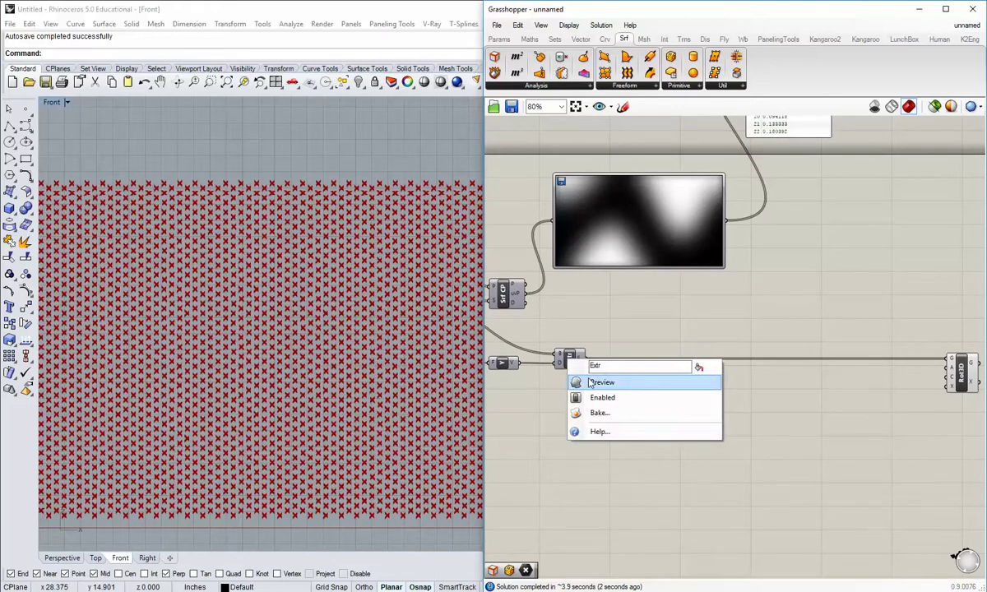
{"action": "left_click", "coordinate": [589, 383]}
{"action": "double_click", "coordinate": [51, 102]}
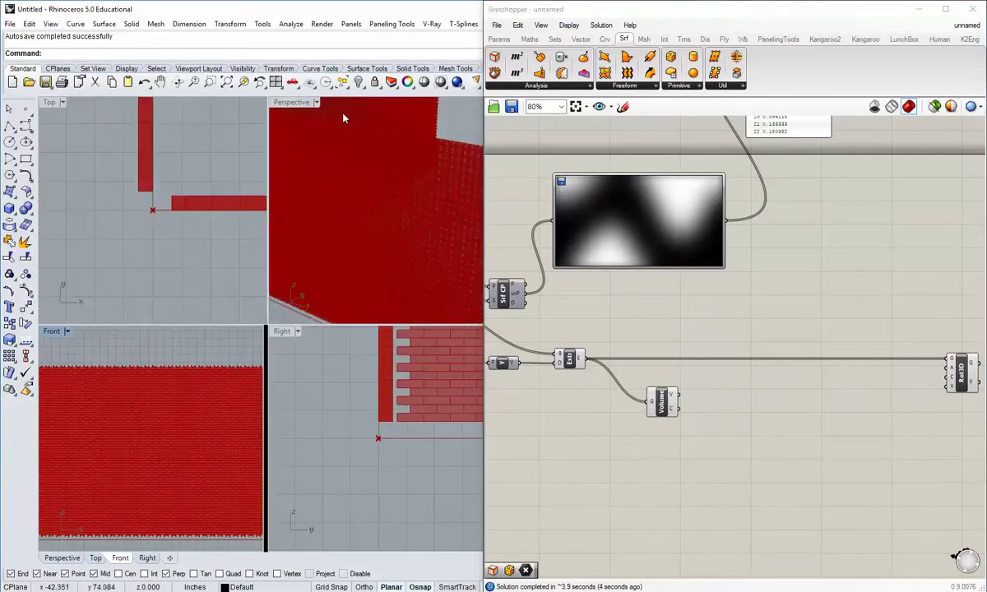
{"action": "double_click", "coordinate": [292, 102]}
{"action": "right_click_drag", "start_coordinate": [306, 256], "coordinate": [339, 224]}
{"action": "scroll", "coordinate": [322, 227], "scroll_direction": "down", "scroll_amount": 5}
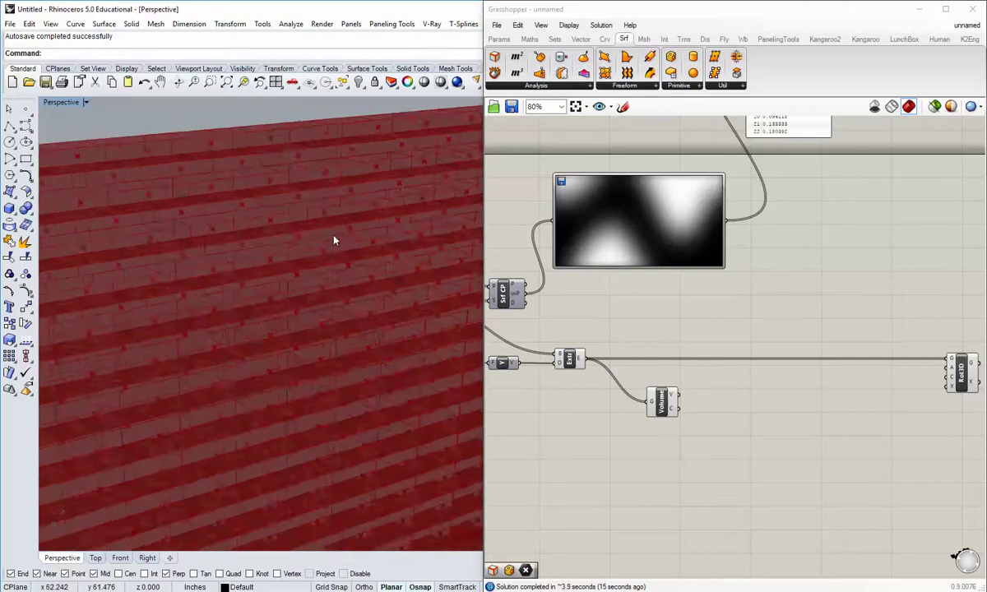
{"action": "scroll", "coordinate": [333, 236], "scroll_direction": "down", "scroll_amount": 5}
- Hide Extrude's bricks again and examine the volume centroids on their own in the Perspective viewport
{"action": "right_click", "coordinate": [569, 355]}
{"action": "left_click", "coordinate": [596, 382]}
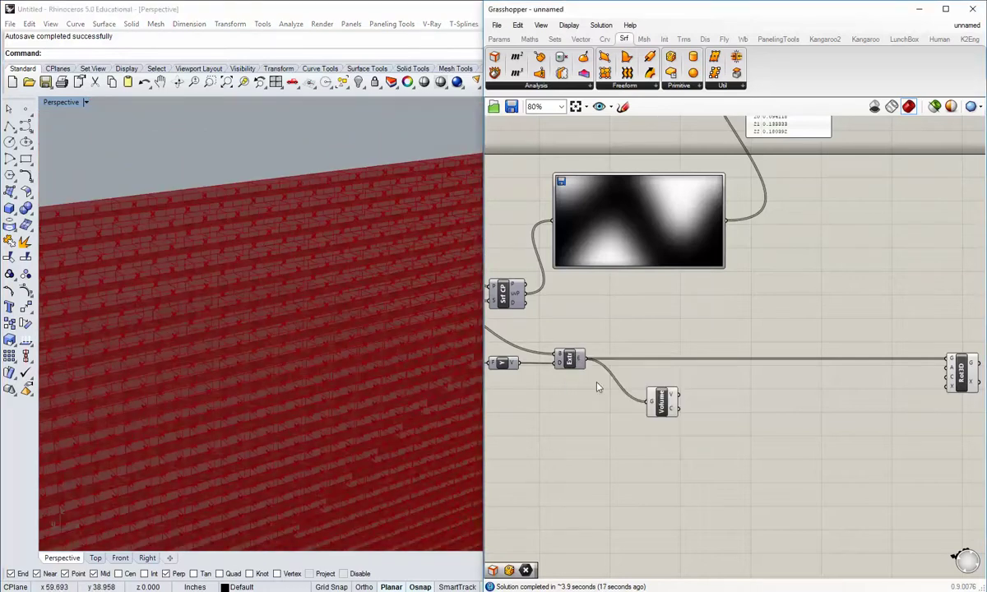
{"action": "right_click_drag", "start_coordinate": [345, 296], "coordinate": [190, 264]}
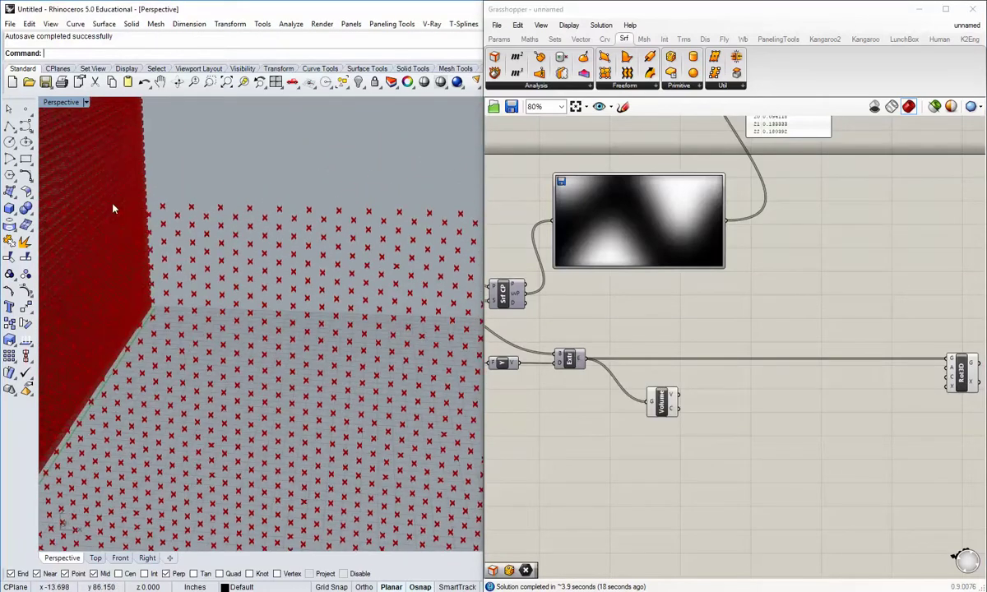
- Examine the volume centroids up close in the Perspective viewport and straight on in the Front viewport
{"action": "right_click_drag", "start_coordinate": [114, 209], "coordinate": [204, 345]}
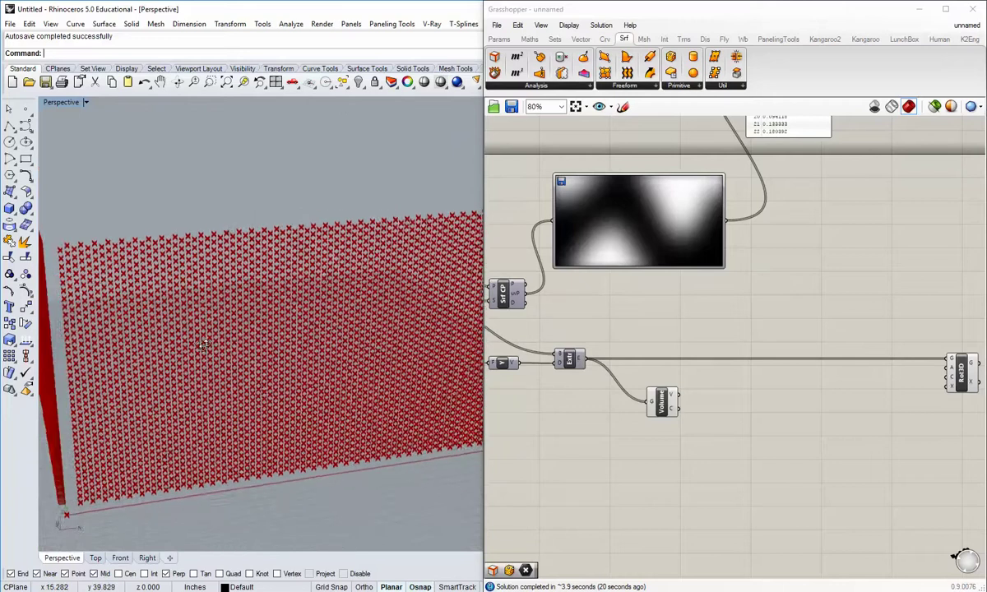
{"action": "scroll", "coordinate": [304, 335], "scroll_direction": "up", "scroll_amount": 7}
{"action": "scroll", "coordinate": [300, 342], "scroll_direction": "down", "scroll_amount": 3}
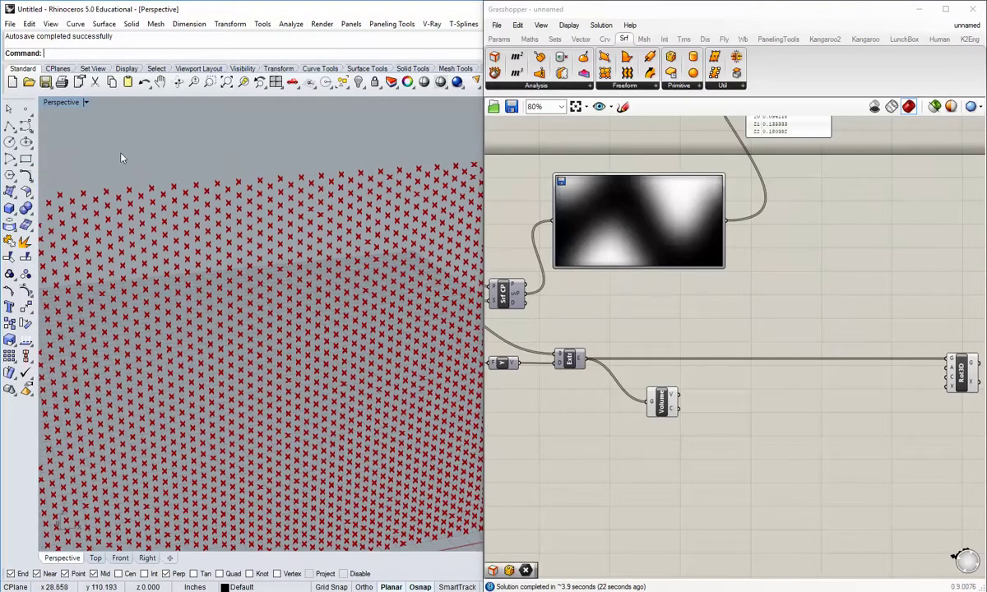
{"action": "double_click", "coordinate": [63, 101]}
{"action": "double_click", "coordinate": [58, 325]}
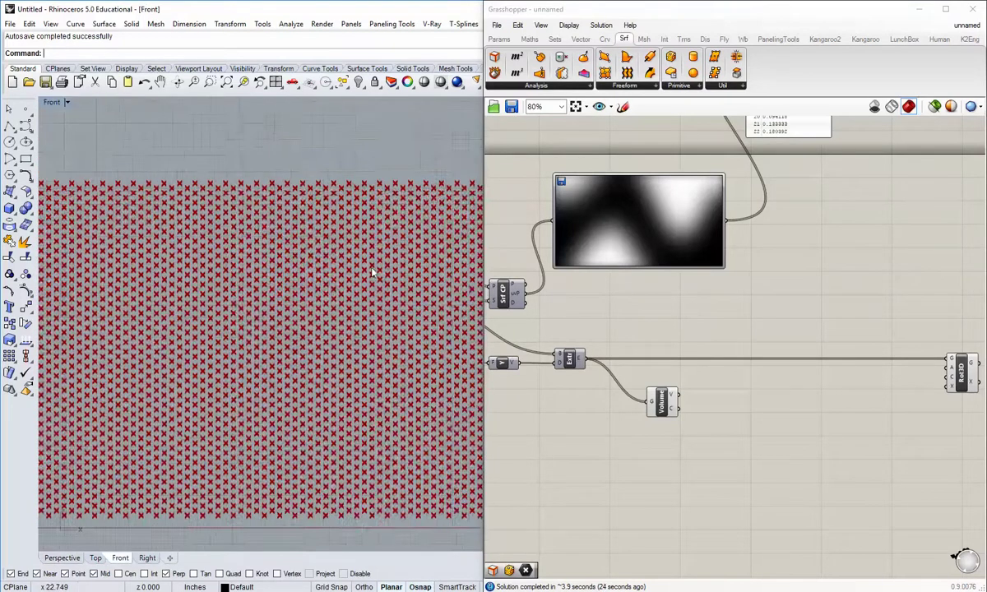
{"action": "right_click_drag", "start_coordinate": [373, 272], "coordinate": [359, 247]}
- Connect Volume's centroid output C to Rot3D's centre input C and align the Volume component with Rot3D
{"action": "right_click_drag", "start_coordinate": [780, 448], "coordinate": [694, 431]}
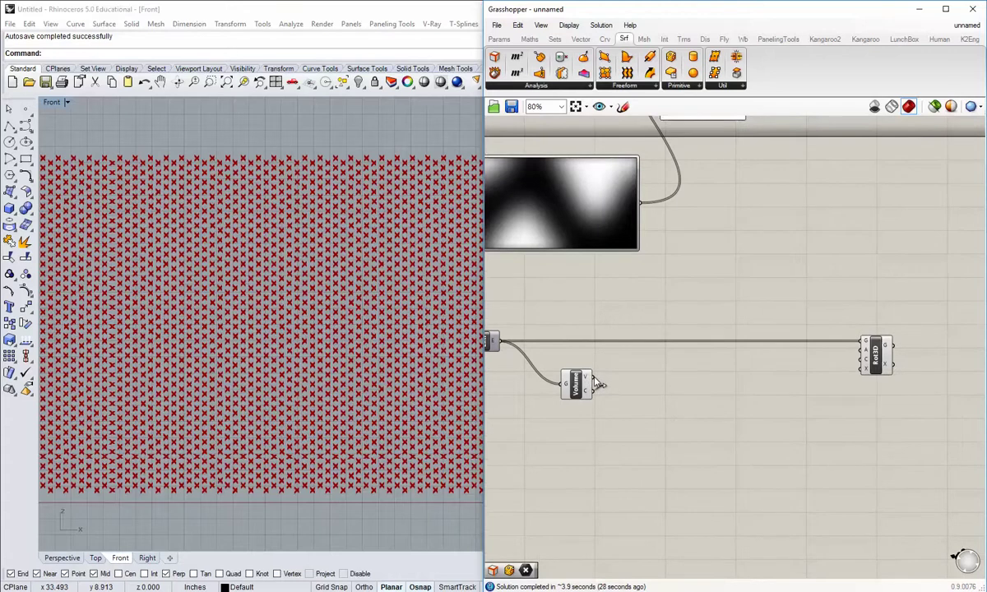
{"action": "left_click_drag", "start_coordinate": [594, 380], "coordinate": [861, 360]}
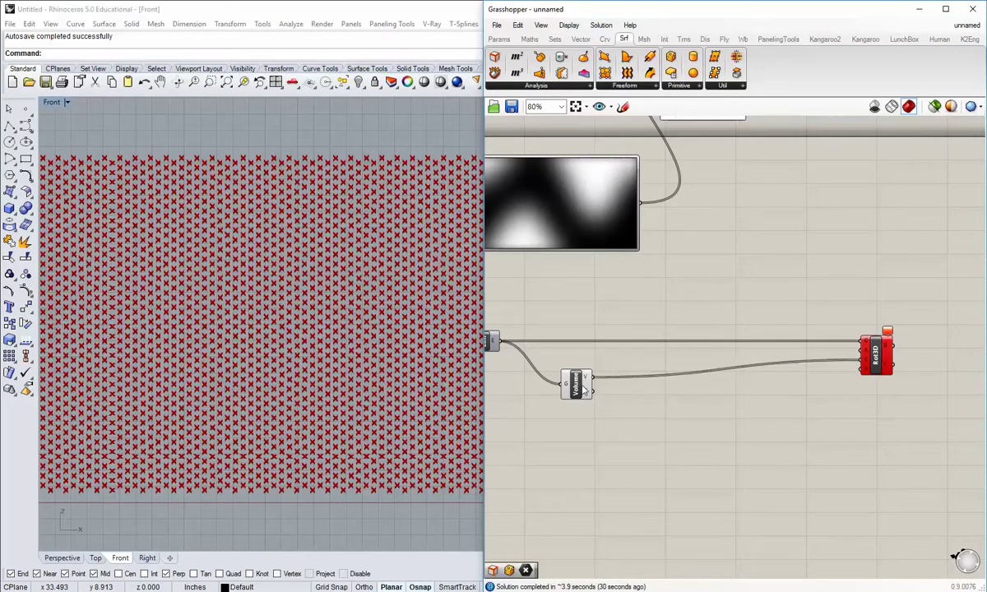
{"action": "left_click_drag", "start_coordinate": [583, 392], "coordinate": [608, 382]}
{"action": "left_click", "coordinate": [625, 388]}
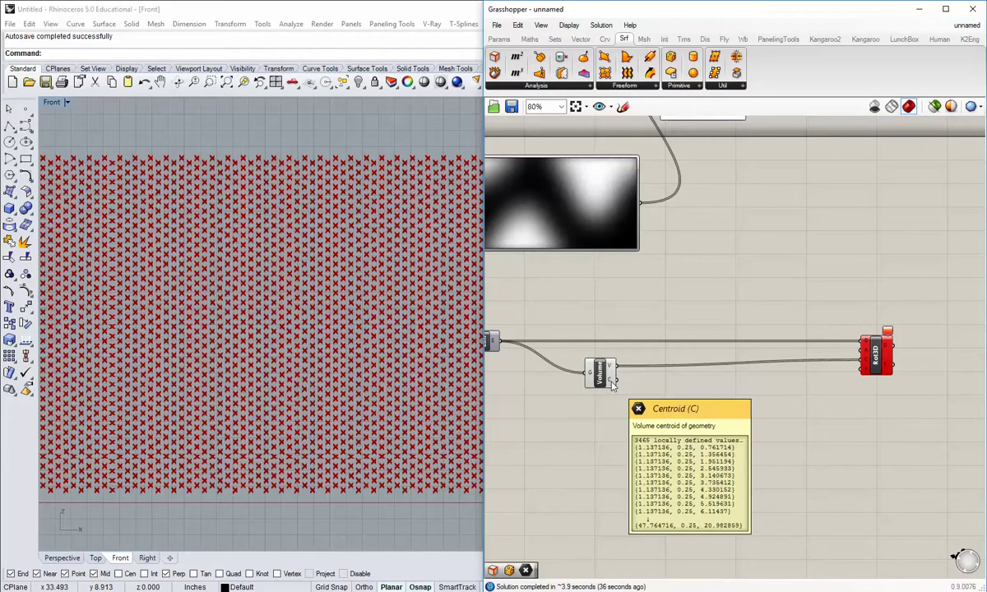
{"action": "left_click_drag", "start_coordinate": [618, 379], "coordinate": [862, 364]}
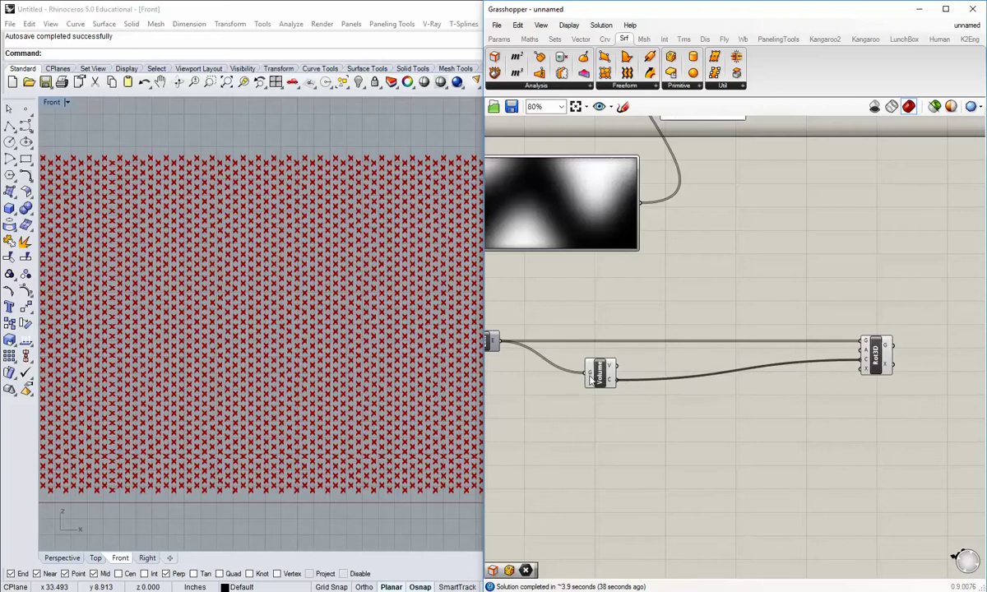
{"action": "left_click_drag", "start_coordinate": [594, 380], "coordinate": [603, 355]}
{"action": "left_click", "coordinate": [619, 429]}
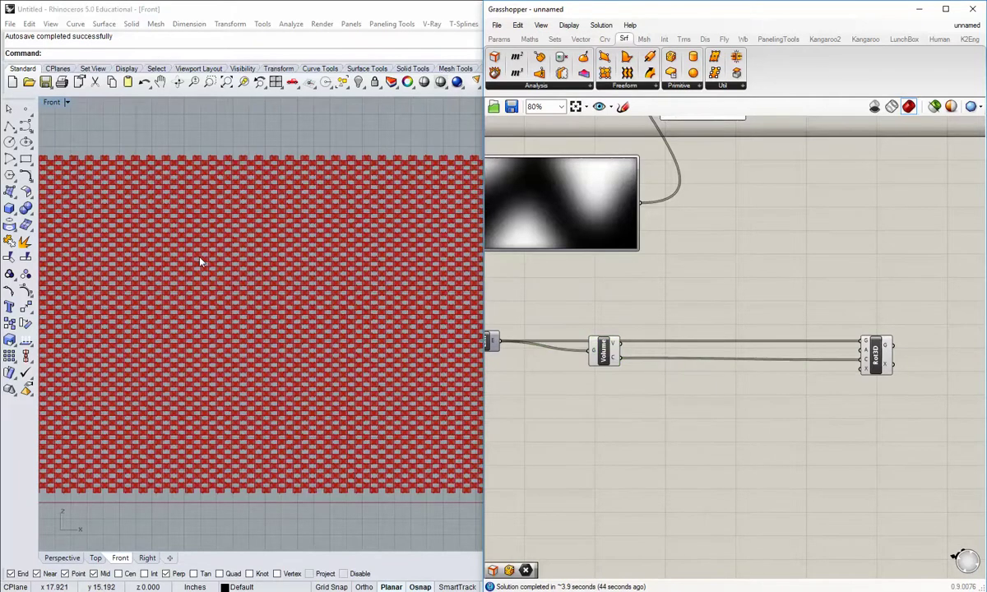
- Examine the rotated bricks with their centroids in the Front viewport and check the data in Rot3D's centre input C
{"action": "right_click_drag", "start_coordinate": [208, 257], "coordinate": [309, 292]}
{"action": "scroll", "coordinate": [276, 221], "scroll_direction": "up", "scroll_amount": 5}
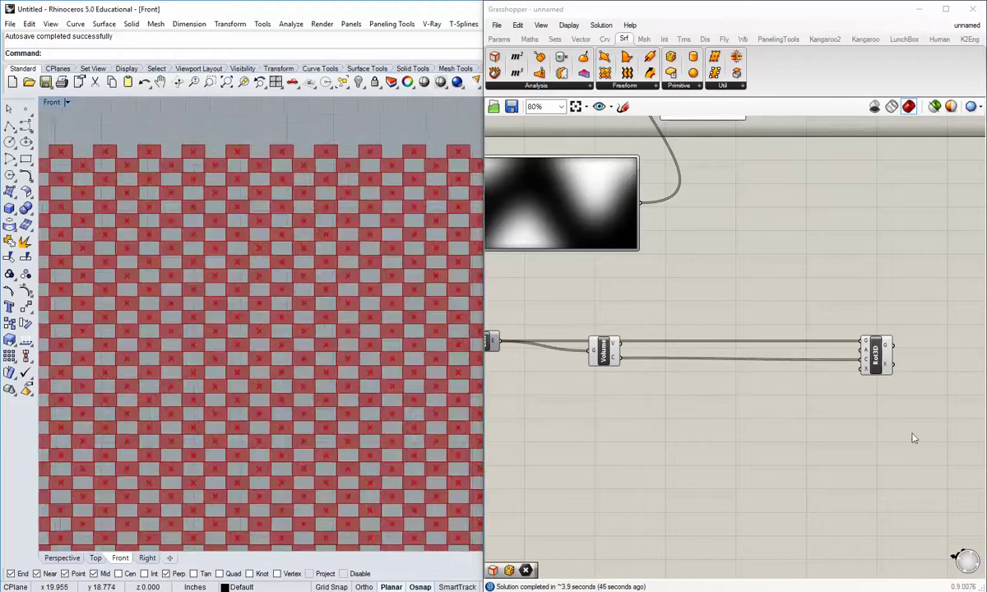
{"action": "right_click_drag", "start_coordinate": [914, 436], "coordinate": [856, 419]}
{"action": "left_click", "coordinate": [550, 347]}
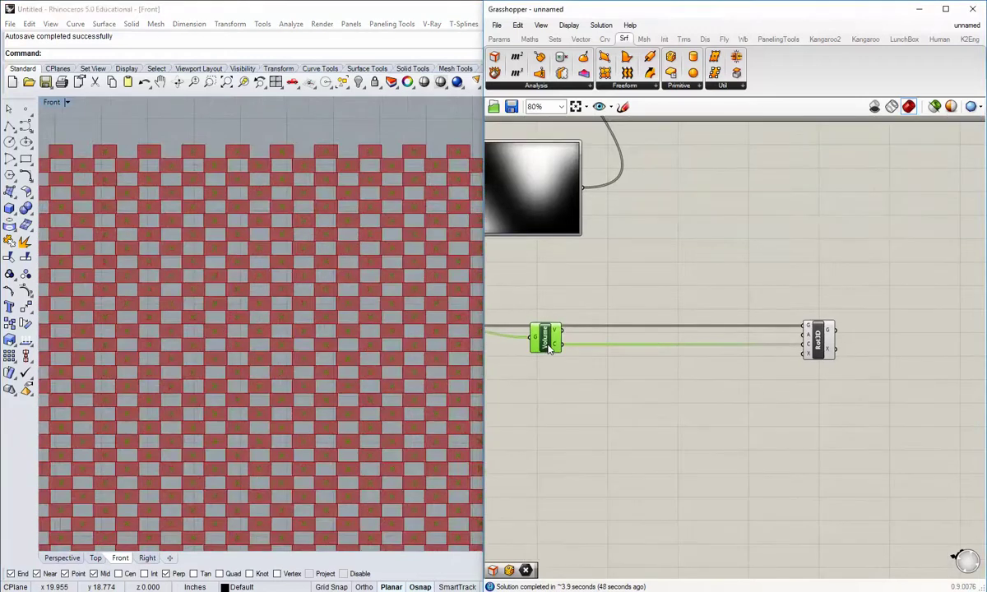
{"action": "left_click_drag", "start_coordinate": [549, 348], "coordinate": [548, 349]}
{"action": "left_click", "coordinate": [622, 393]}
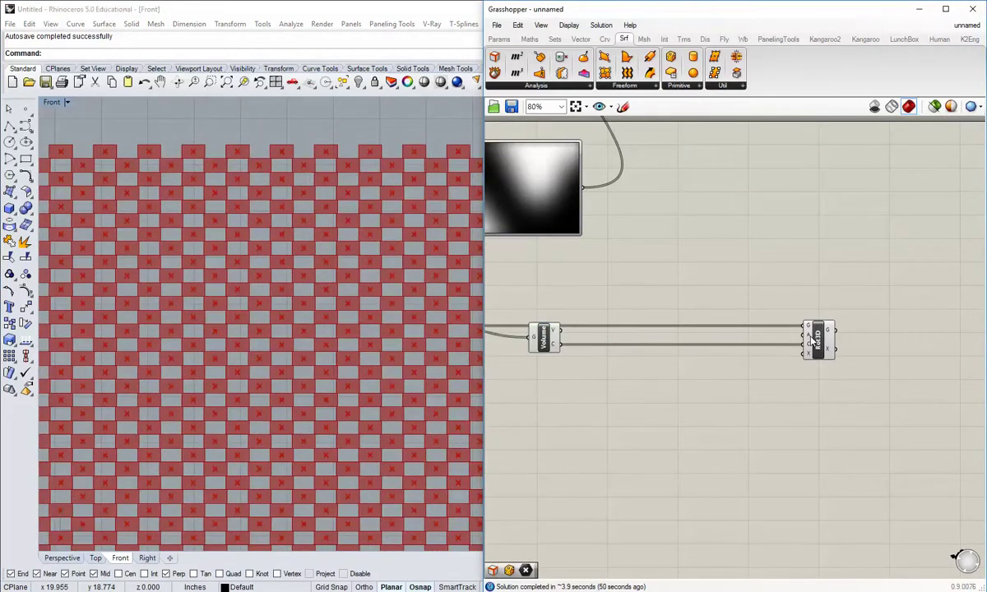
{"action": "mouse_move", "coordinate": [810, 342]}
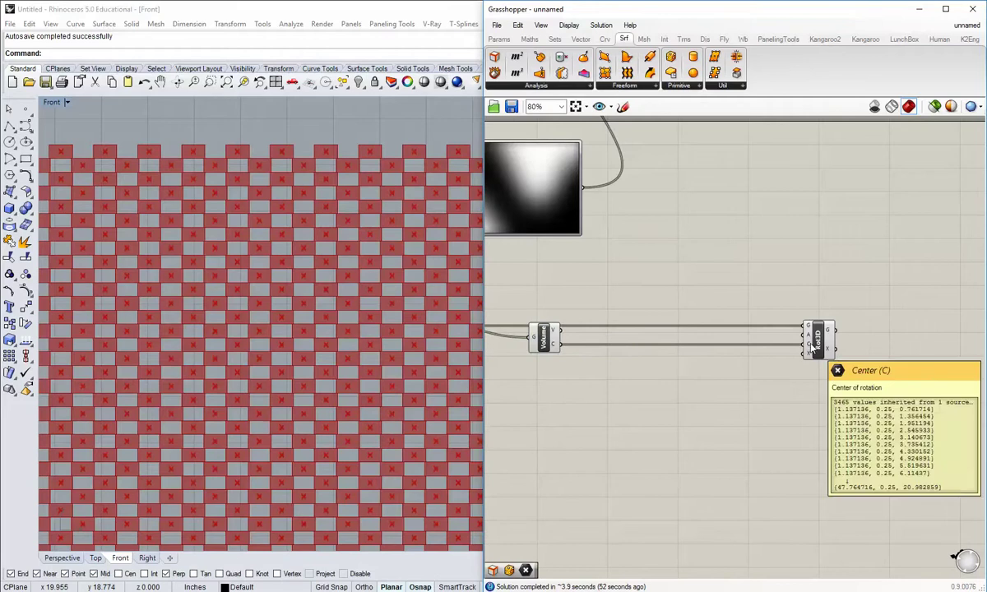
{"action": "right_click_drag", "start_coordinate": [753, 461], "coordinate": [718, 438]}
{"action": "right_click_drag", "start_coordinate": [550, 353], "coordinate": [628, 401]}
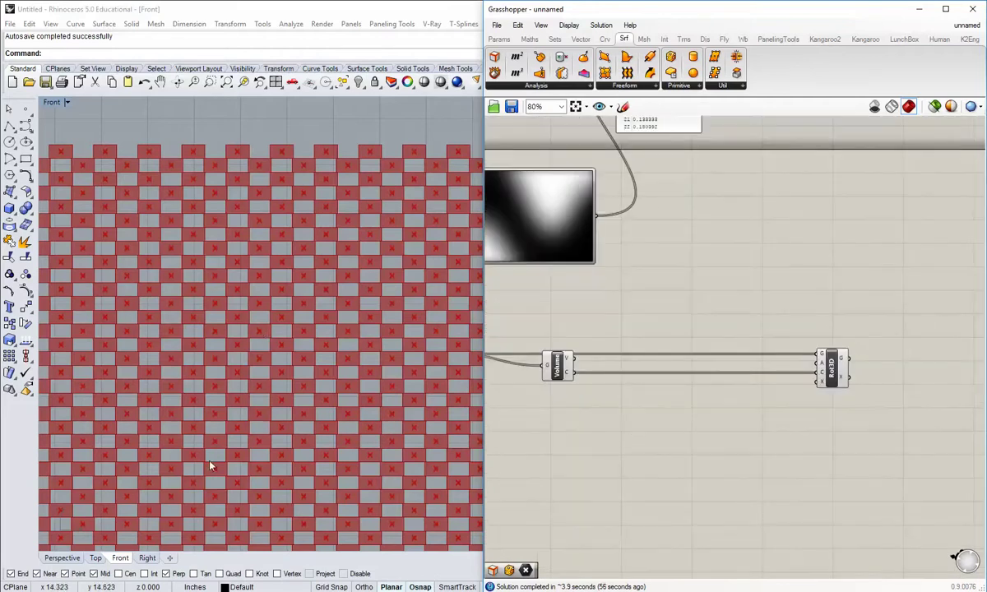
{"action": "right_click_drag", "start_coordinate": [224, 404], "coordinate": [252, 356]}
{"action": "right_click_drag", "start_coordinate": [203, 279], "coordinate": [257, 288]}
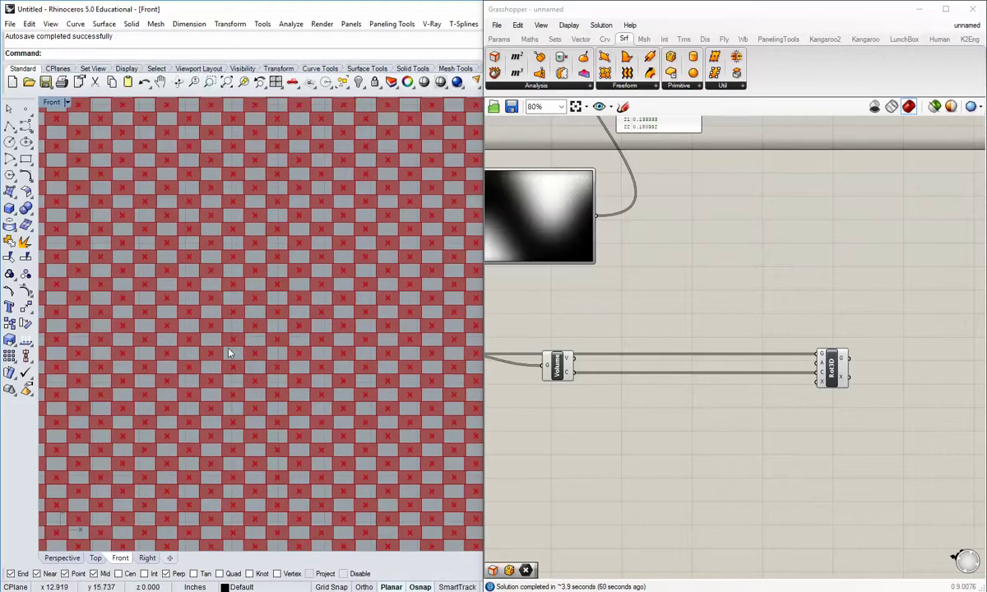
- Add a Unit Z component between Volume and Rot3D, wiring Volume's C to its factor F and its vector V to Rot3D's axis input X
{"action": "double_click", "coordinate": [738, 322]}
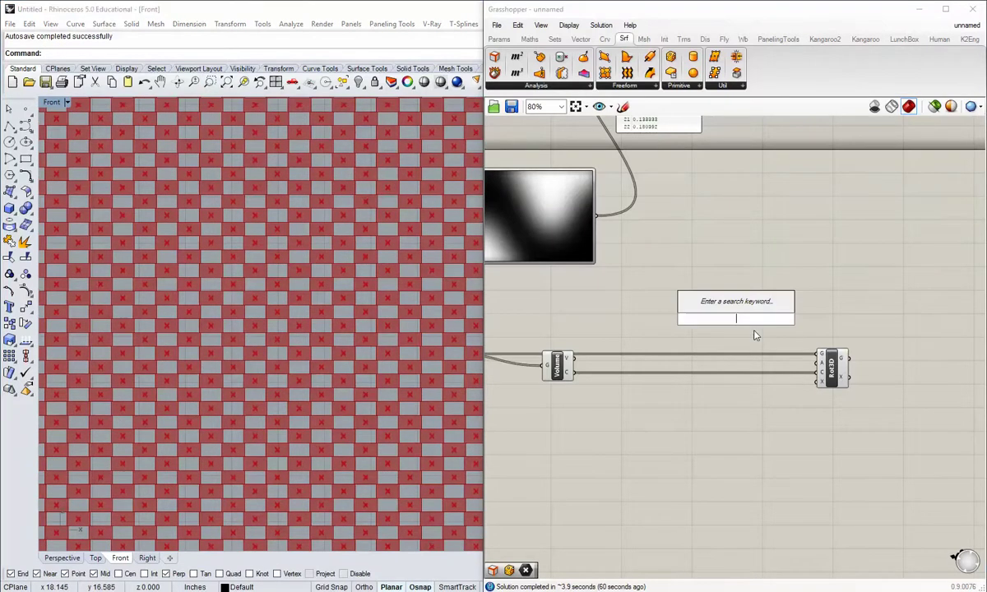
{"action": "type", "text": "z"}
{"action": "key", "text": "Return"}
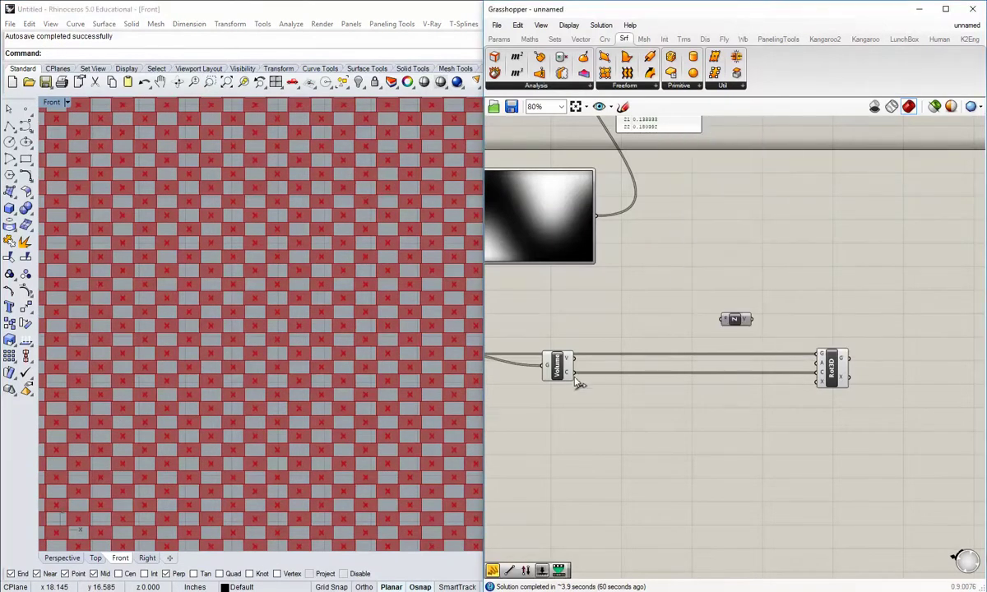
{"action": "left_click_drag", "start_coordinate": [574, 374], "coordinate": [817, 382]}
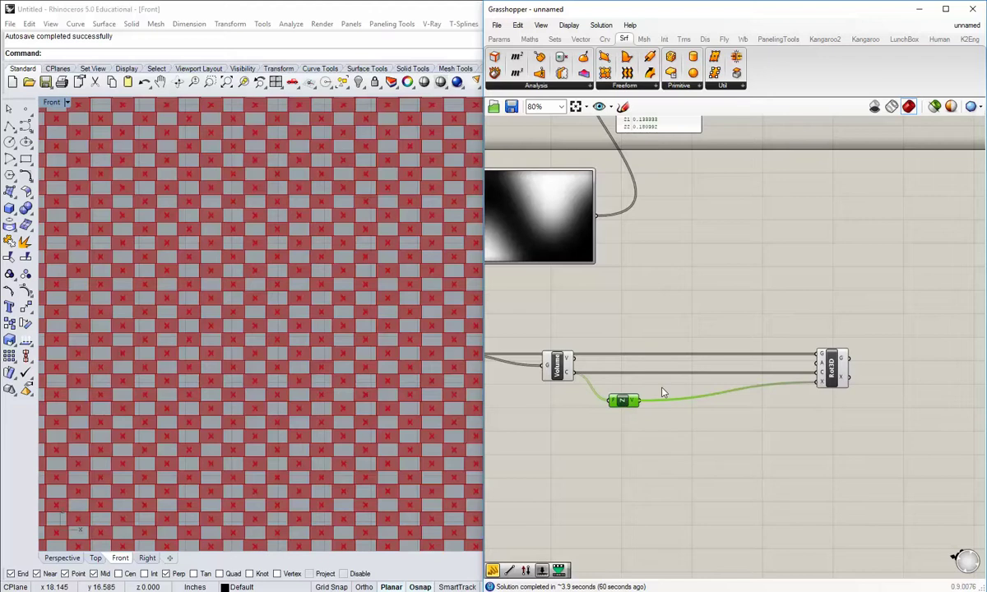
{"action": "left_click", "coordinate": [648, 430]}
{"action": "left_click_drag", "start_coordinate": [623, 401], "coordinate": [681, 388]}
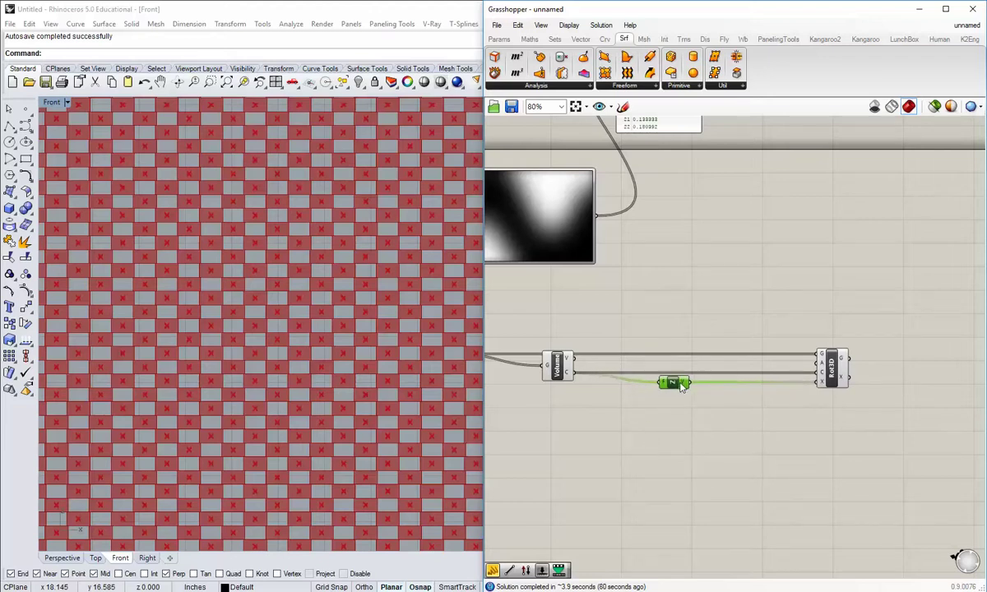
{"action": "left_click", "coordinate": [610, 419]}
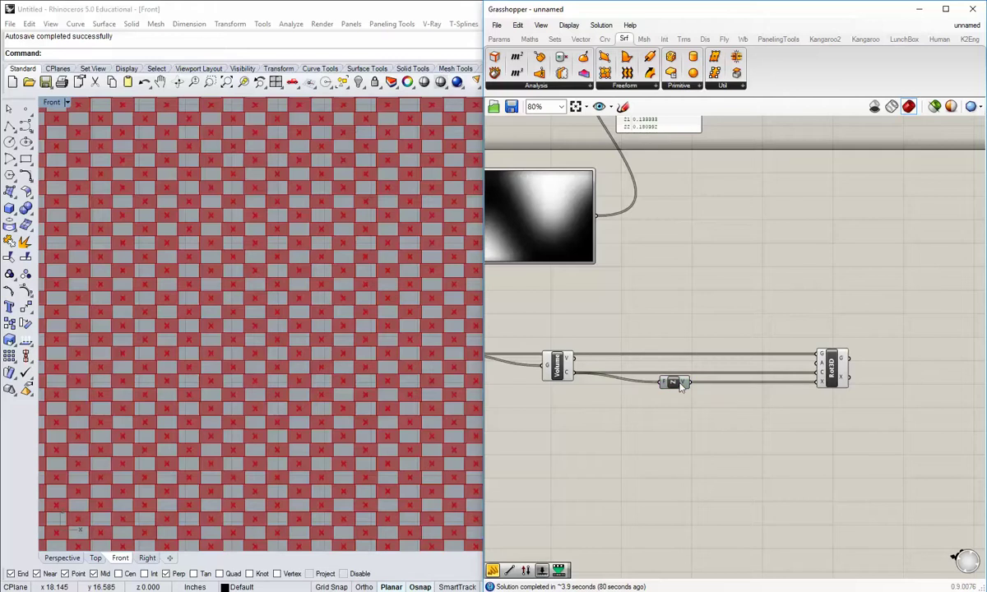
- Connect the Image Sampler's output to Rot3D's angle input A
{"action": "right_click_drag", "start_coordinate": [362, 284], "coordinate": [342, 320]}
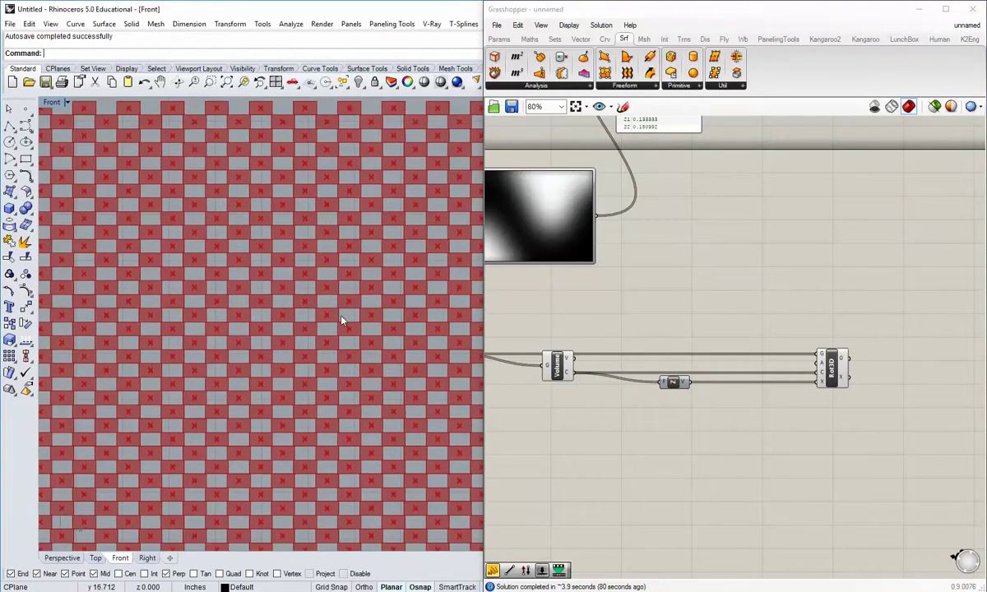
{"action": "right_click_drag", "start_coordinate": [692, 292], "coordinate": [662, 339]}
{"action": "right_click_drag", "start_coordinate": [576, 276], "coordinate": [568, 286]}
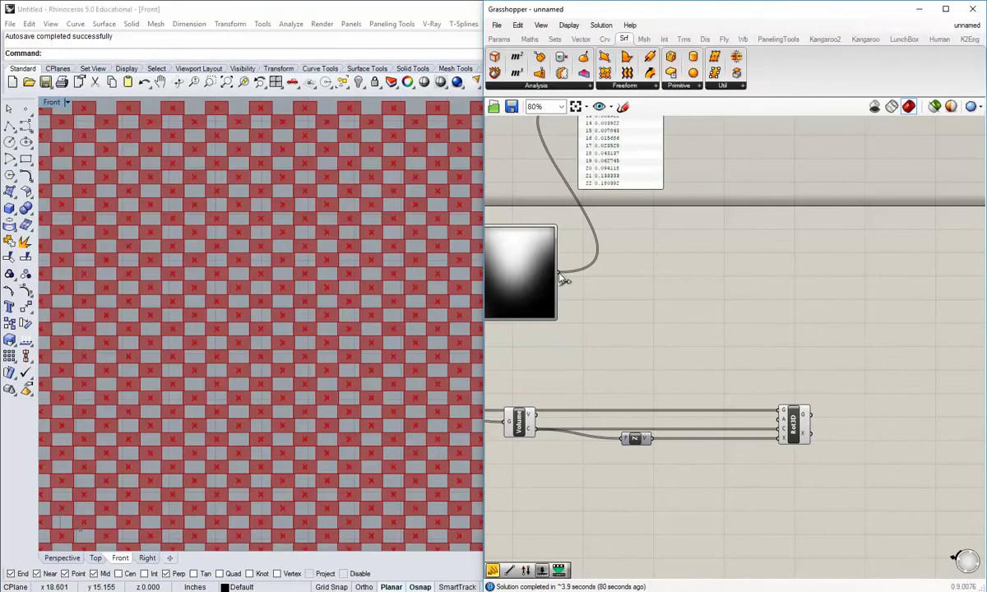
{"action": "left_click_drag", "start_coordinate": [564, 280], "coordinate": [783, 421]}
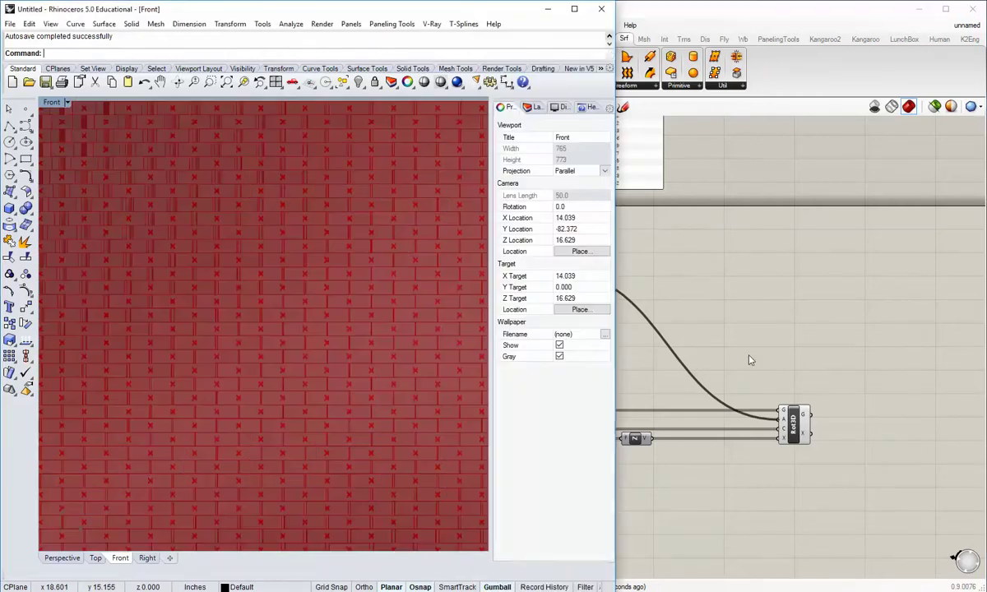
- Examine the brightness-driven brick rotation across the whole wall and up close in the Front viewport
{"action": "scroll", "coordinate": [225, 321], "scroll_direction": "down", "scroll_amount": 5}
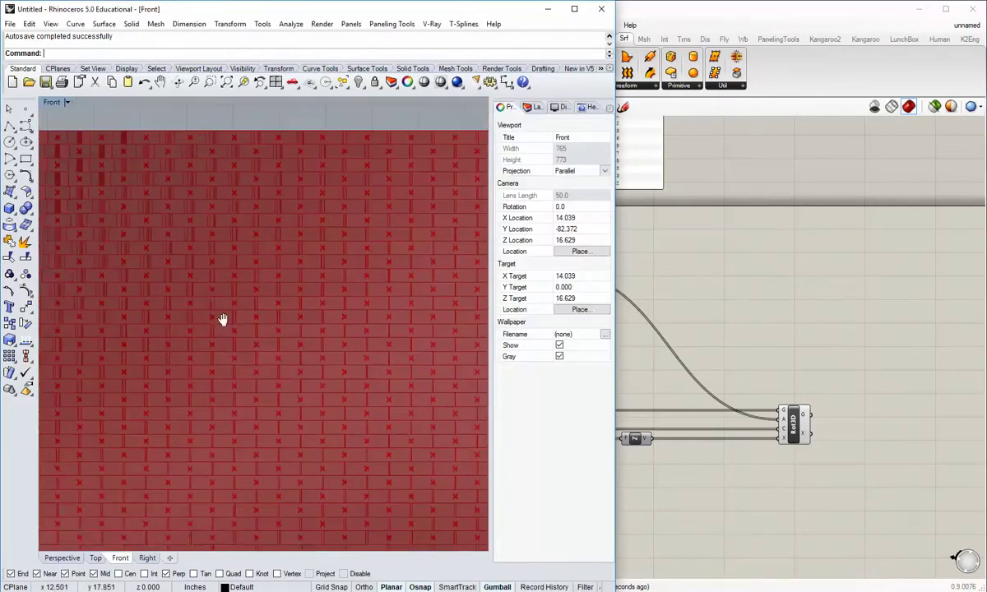
{"action": "right_click_drag", "start_coordinate": [295, 462], "coordinate": [239, 329]}
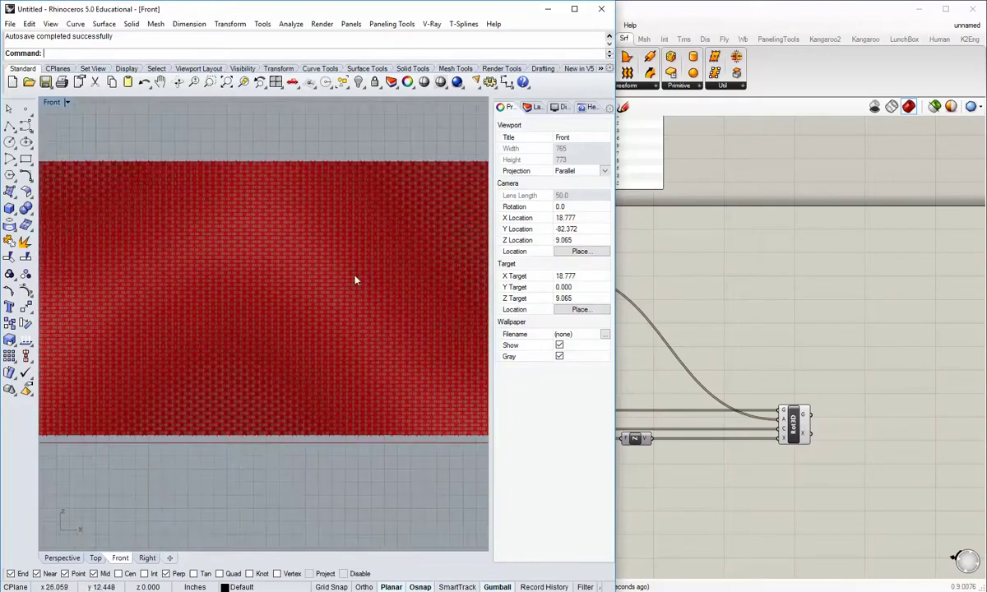
{"action": "right_click_drag", "start_coordinate": [206, 393], "coordinate": [181, 401]}
{"action": "scroll", "coordinate": [194, 410], "scroll_direction": "up", "scroll_amount": 6}
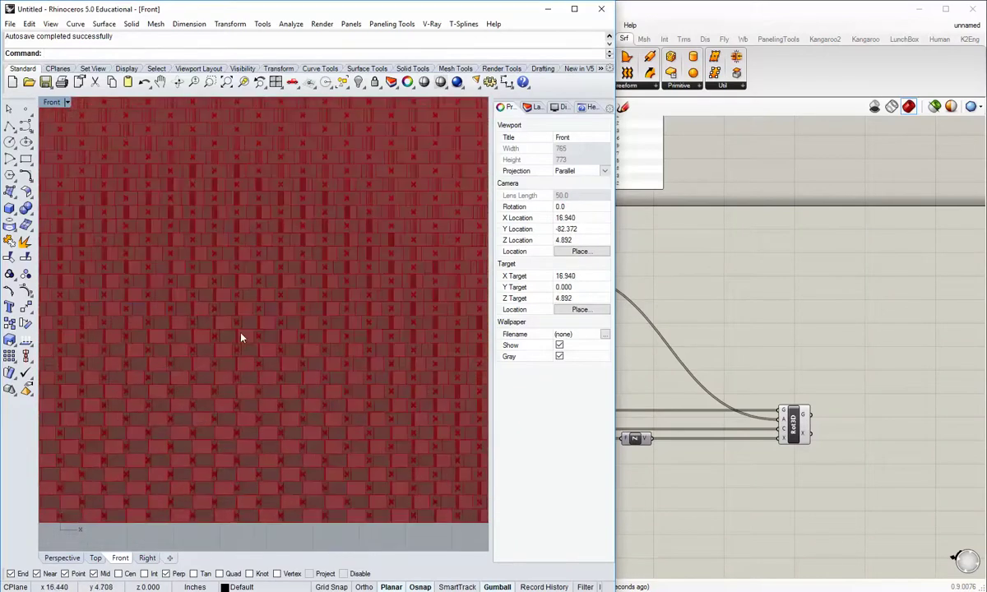
{"action": "scroll", "coordinate": [243, 337], "scroll_direction": "down", "scroll_amount": 3}
{"action": "scroll", "coordinate": [342, 338], "scroll_direction": "up", "scroll_amount": 5}
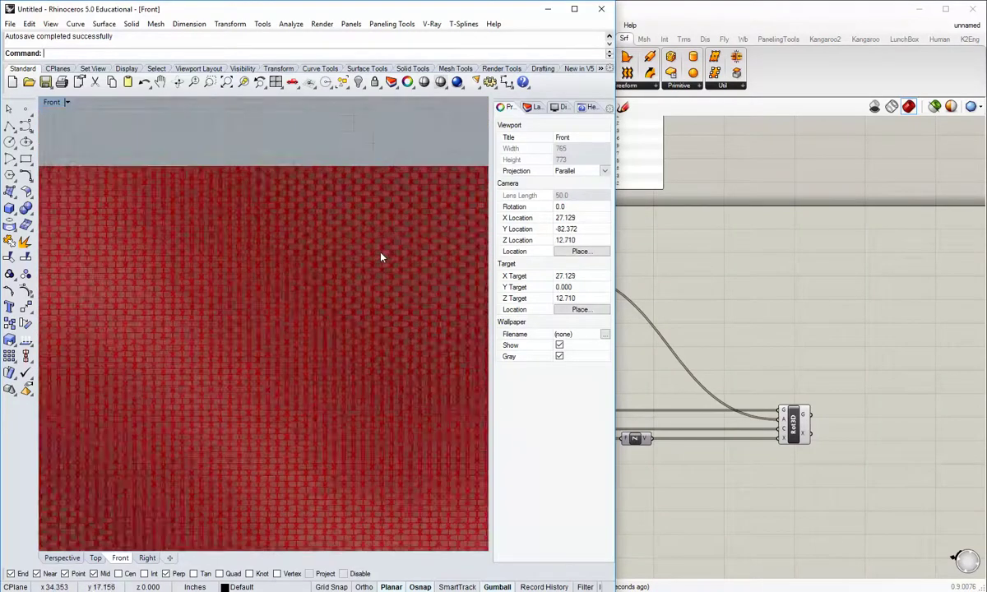
{"action": "scroll", "coordinate": [378, 269], "scroll_direction": "down", "scroll_amount": 3}
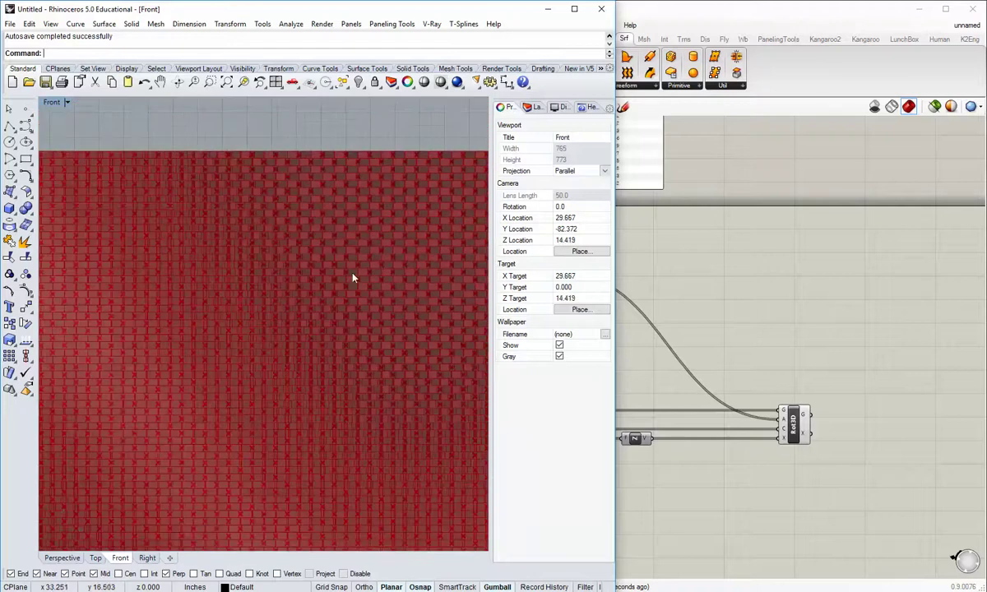
{"action": "scroll", "coordinate": [344, 262], "scroll_direction": "down", "scroll_amount": 2}
{"action": "scroll", "coordinate": [308, 352], "scroll_direction": "down", "scroll_amount": 2}
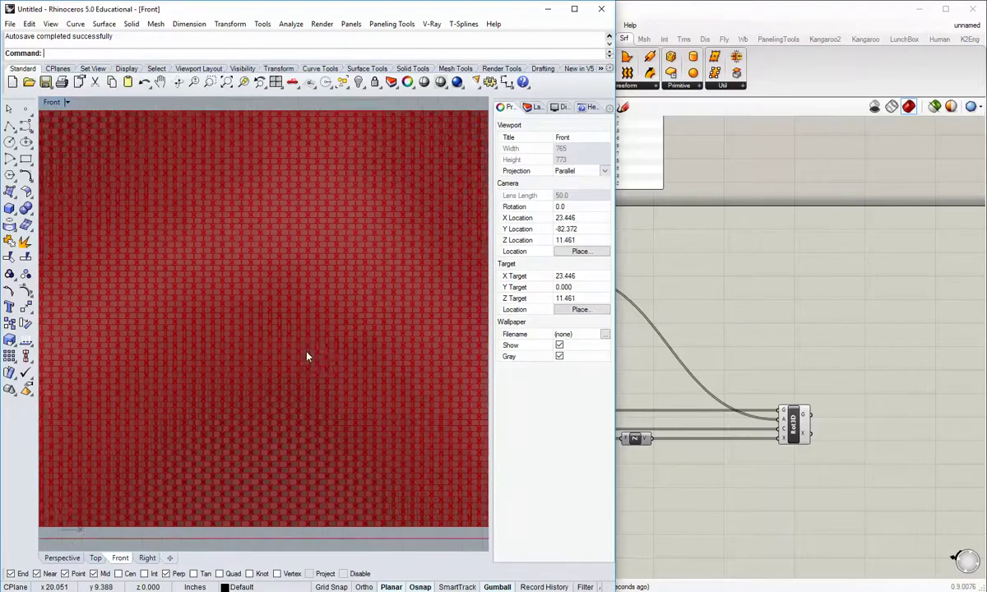
{"action": "scroll", "coordinate": [272, 344], "scroll_direction": "up", "scroll_amount": 3}
{"action": "right_click_drag", "start_coordinate": [331, 252], "coordinate": [300, 311]}
{"action": "scroll", "coordinate": [364, 215], "scroll_direction": "up", "scroll_amount": 2}
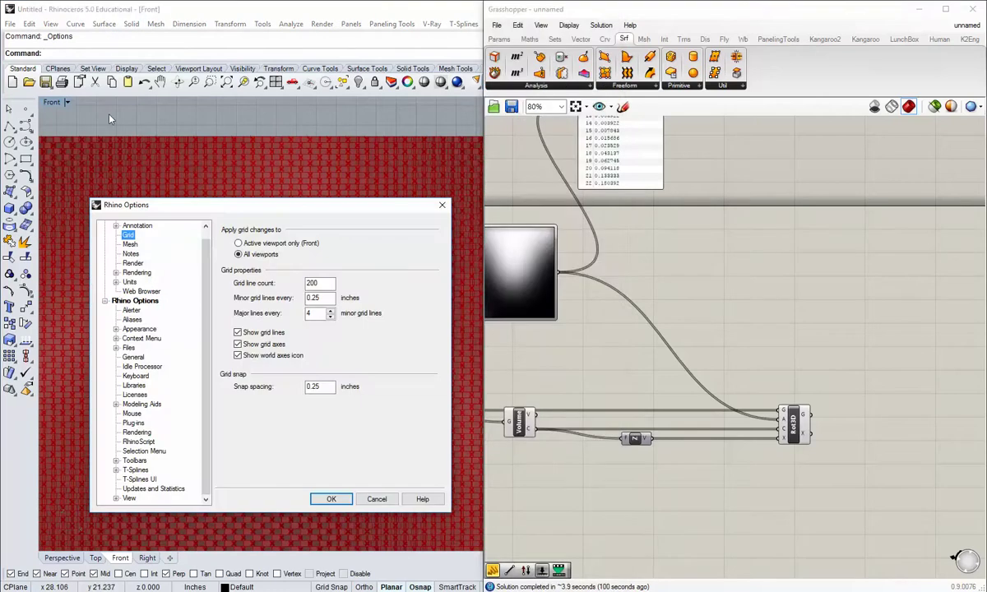
- Turn off the grid lines and set the viewport background colour to White in Rhino Options
{"action": "scroll", "coordinate": [155, 308], "scroll_direction": "up", "scroll_amount": 1}
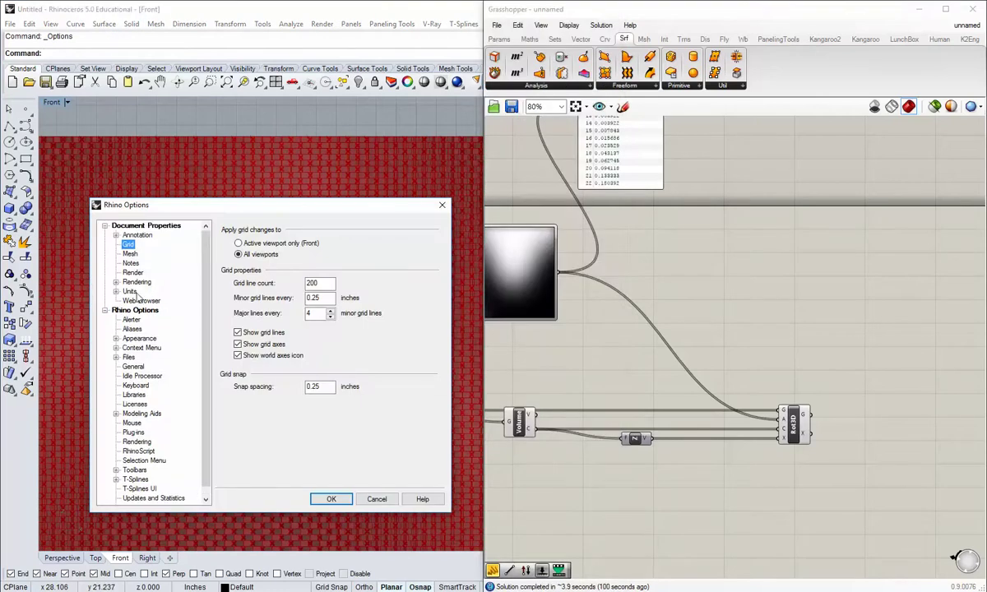
{"action": "left_click", "coordinate": [237, 333]}
{"action": "left_click", "coordinate": [131, 338]}
{"action": "left_click", "coordinate": [116, 338]}
{"action": "left_click", "coordinate": [140, 348]}
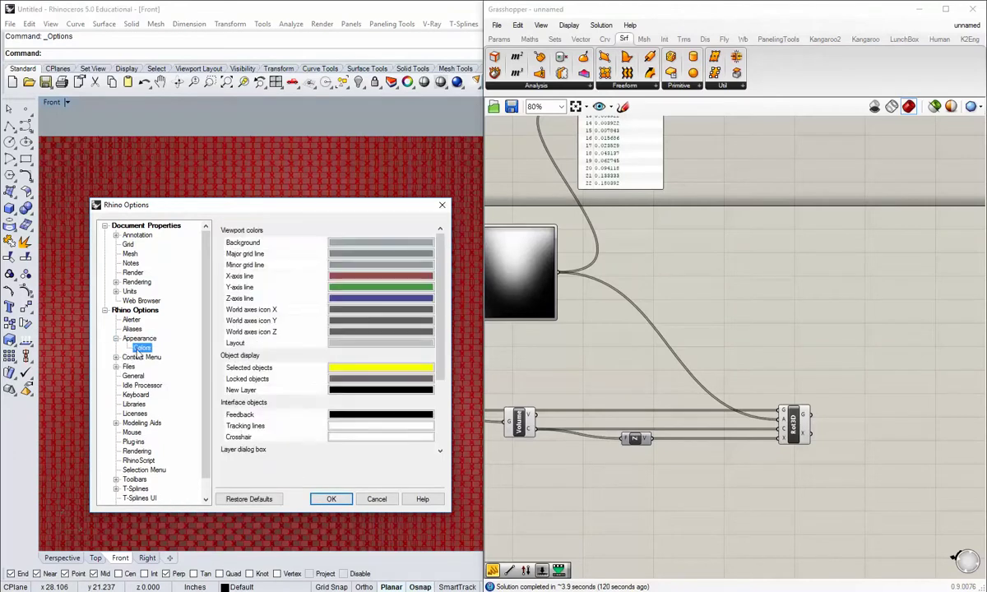
{"action": "left_click", "coordinate": [351, 244]}
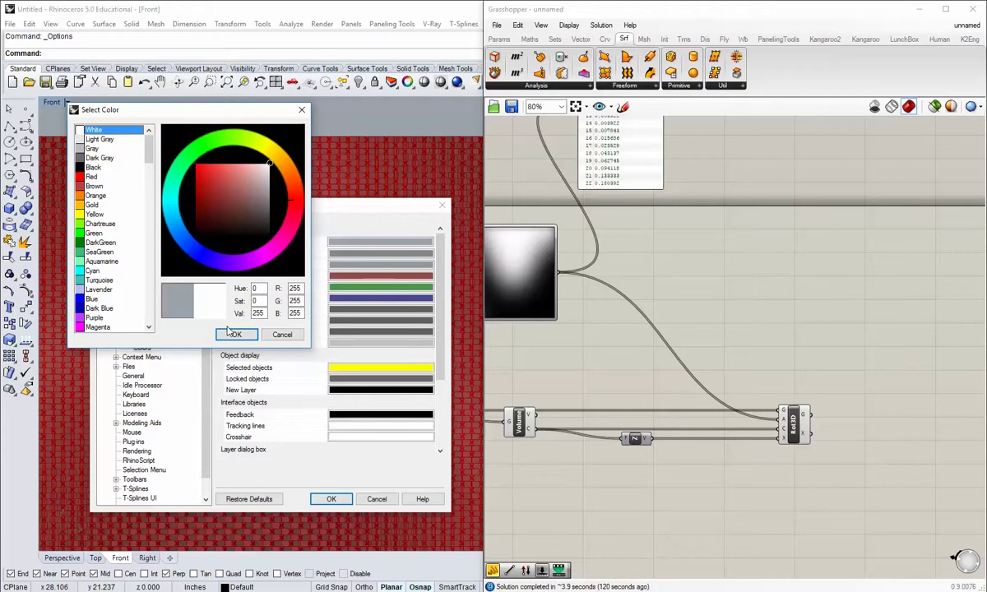
{"action": "left_click", "coordinate": [231, 332]}
{"action": "left_click", "coordinate": [330, 499]}
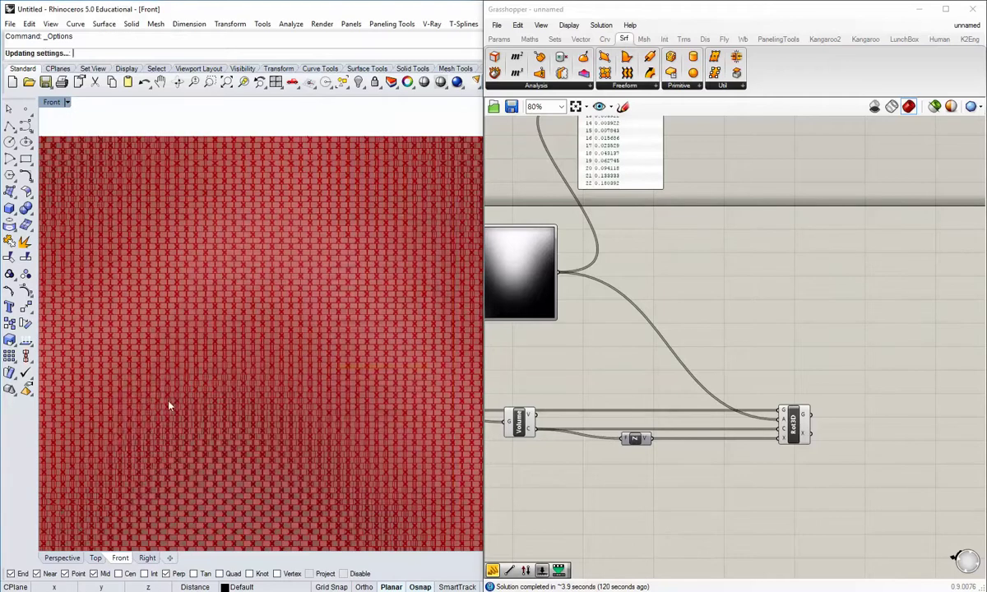
- Examine the full wall of rotated bricks against the white background in the Front viewport
{"action": "right_click_drag", "start_coordinate": [168, 403], "coordinate": [337, 311]}
{"action": "scroll", "coordinate": [336, 314], "scroll_direction": "down", "scroll_amount": 4}
{"action": "right_click_drag", "start_coordinate": [241, 294], "coordinate": [280, 384]}
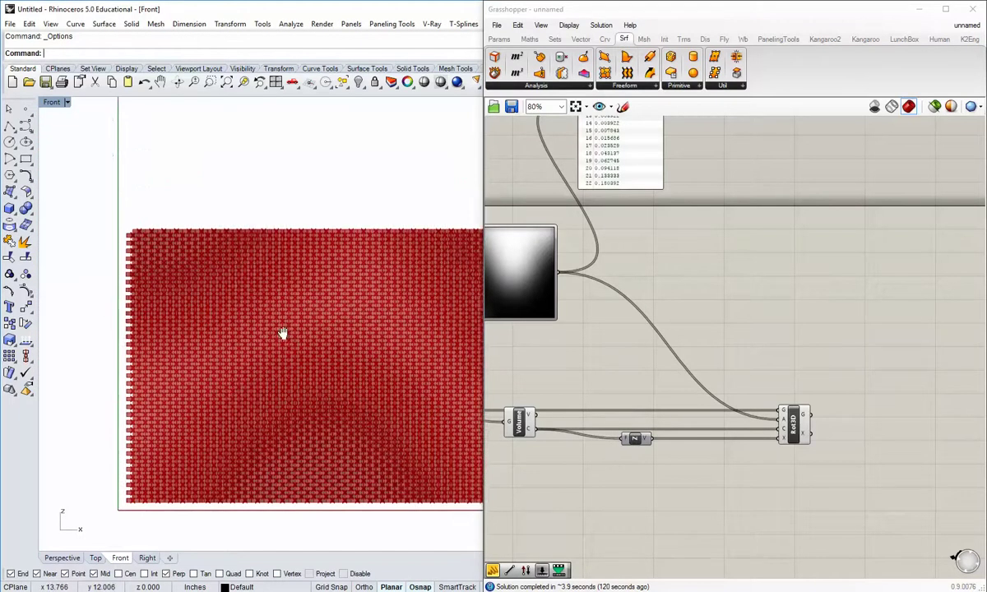
{"action": "right_click_drag", "start_coordinate": [282, 333], "coordinate": [246, 287]}
{"action": "right_click_drag", "start_coordinate": [428, 239], "coordinate": [246, 239]}
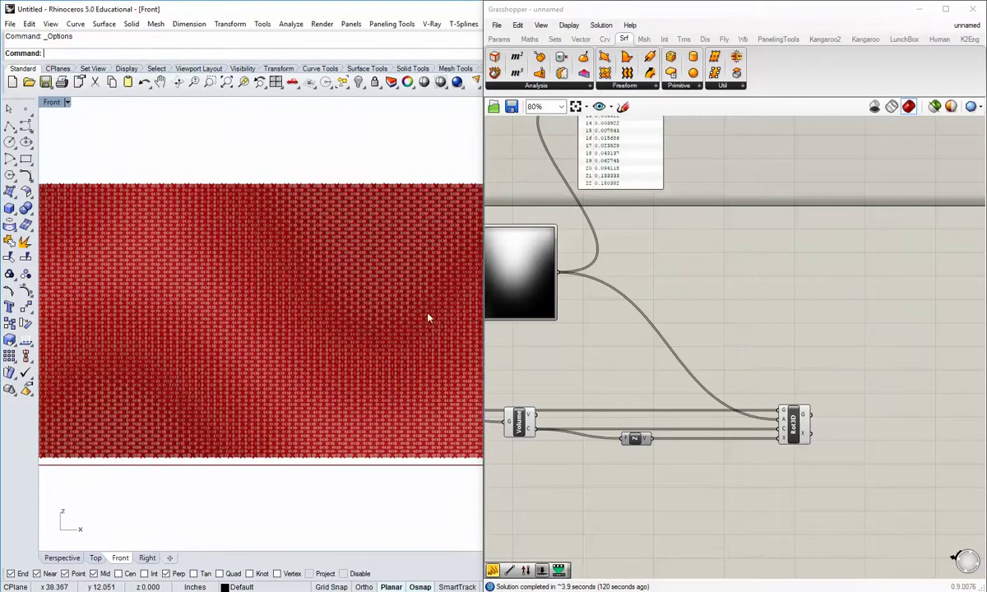
- Turn off the preview of the Volume component that supplies the brick centroids
{"action": "right_click_drag", "start_coordinate": [536, 348], "coordinate": [766, 372]}
{"action": "right_click_drag", "start_coordinate": [683, 468], "coordinate": [514, 377]}
{"action": "right_click", "coordinate": [581, 356]}
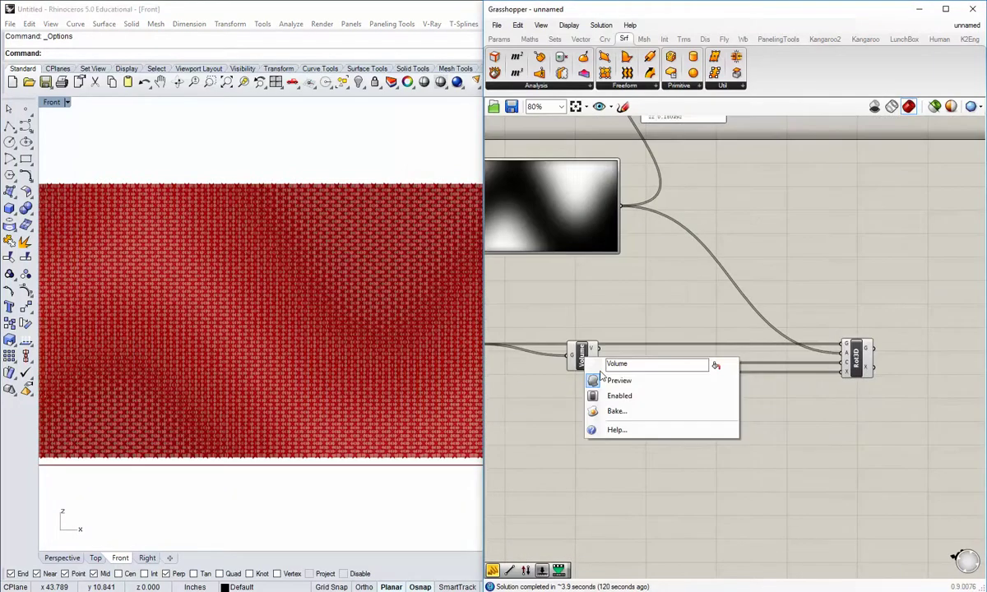
{"action": "left_click", "coordinate": [604, 381]}
- Examine the rotated bricks from several angles in the Perspective viewport and across the wall in the Front viewport
{"action": "right_click_drag", "start_coordinate": [385, 331], "coordinate": [390, 352]}
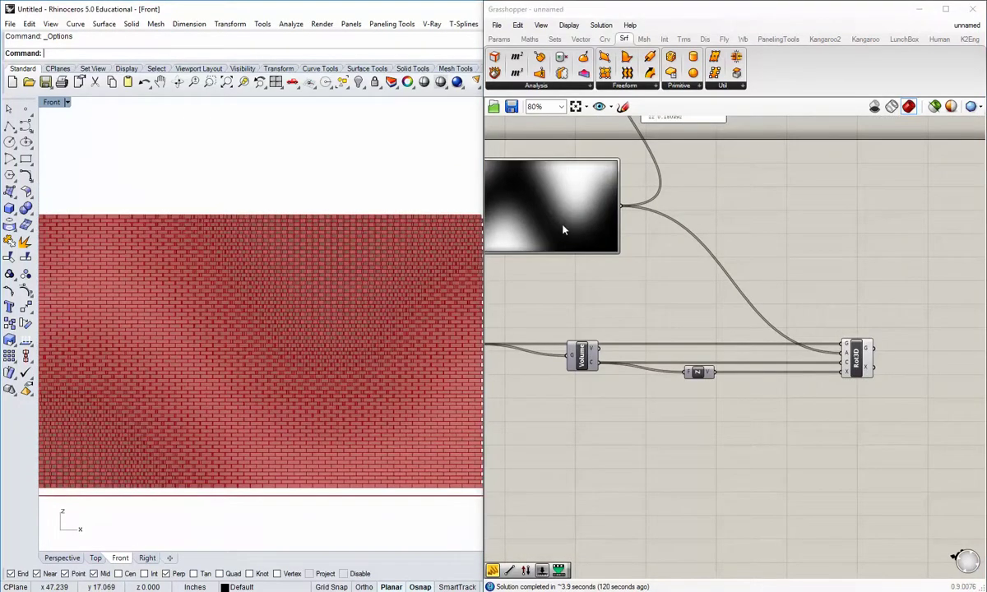
{"action": "right_click_drag", "start_coordinate": [568, 283], "coordinate": [582, 288]}
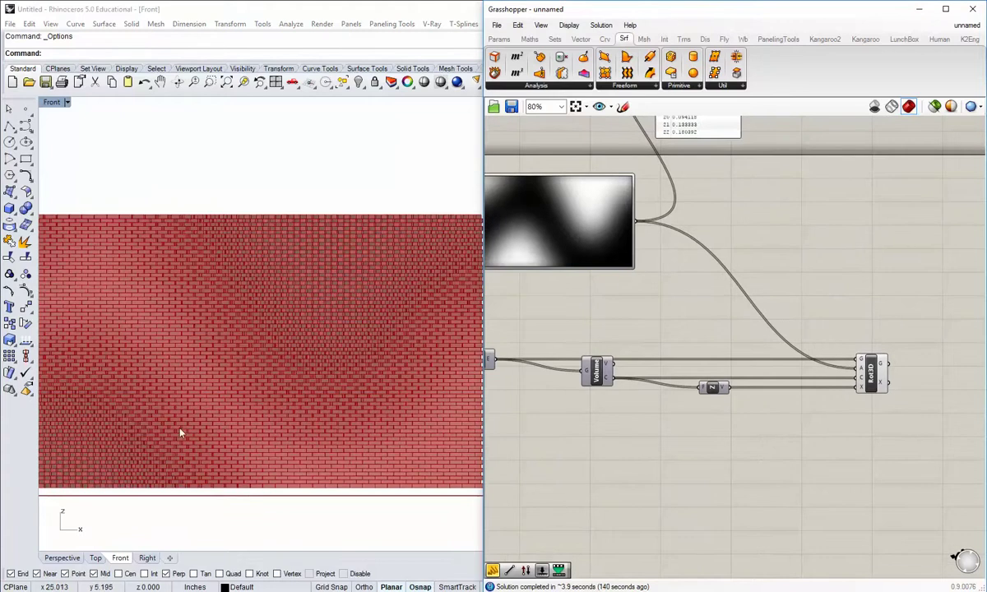
{"action": "double_click", "coordinate": [49, 102]}
{"action": "double_click", "coordinate": [279, 101]}
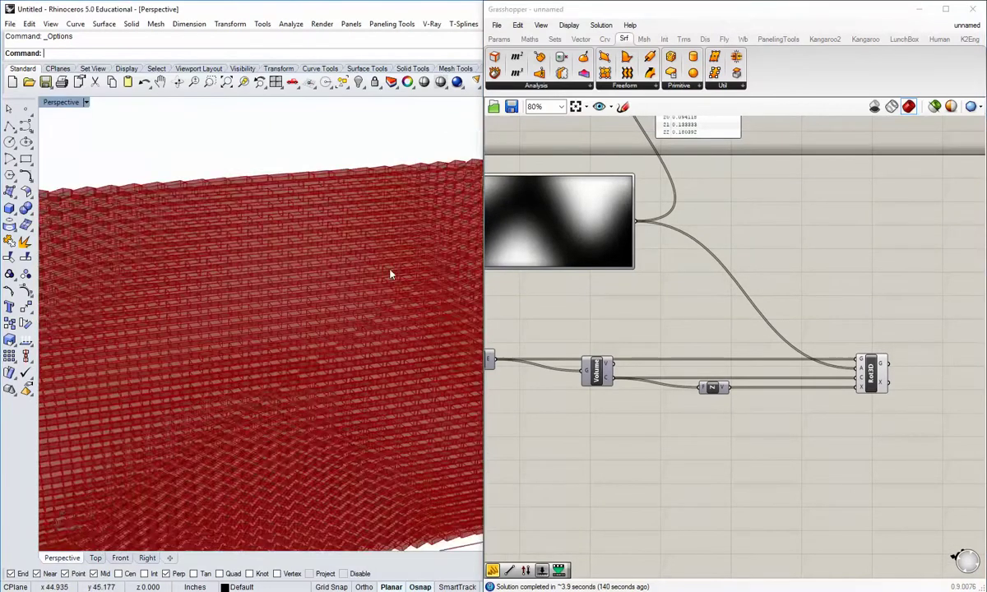
{"action": "right_click_drag", "start_coordinate": [355, 340], "coordinate": [297, 403]}
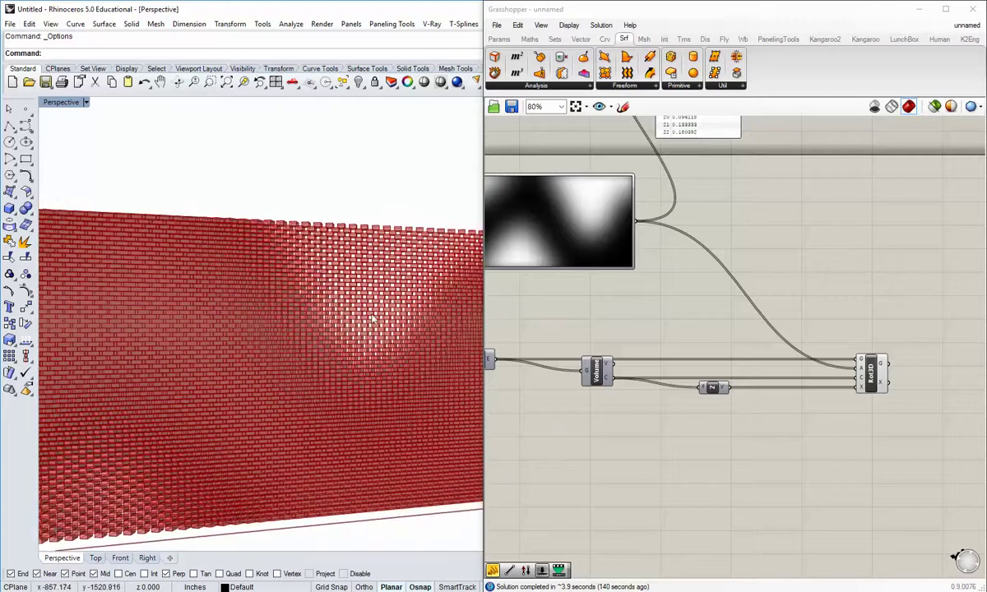
{"action": "mouse_move", "coordinate": [329, 321]}
{"action": "right_mouse_down"}
{"action": "mouse_move", "coordinate": [344, 334]}
{"action": "mouse_move", "coordinate": [426, 299]}
{"action": "mouse_move", "coordinate": [139, 289]}
{"action": "mouse_move", "coordinate": [220, 260]}
{"action": "mouse_move", "coordinate": [265, 228]}
{"action": "mouse_move", "coordinate": [286, 179]}
{"action": "mouse_move", "coordinate": [247, 260]}
{"action": "mouse_move", "coordinate": [275, 354]}
{"action": "mouse_move", "coordinate": [324, 374]}
{"action": "mouse_move", "coordinate": [236, 375]}
{"action": "mouse_move", "coordinate": [262, 364]}
{"action": "mouse_move", "coordinate": [233, 359]}
{"action": "mouse_move", "coordinate": [374, 330]}
{"action": "mouse_move", "coordinate": [403, 392]}
{"action": "mouse_move", "coordinate": [383, 392]}
{"action": "mouse_move", "coordinate": [314, 334]}
{"action": "right_mouse_up"}
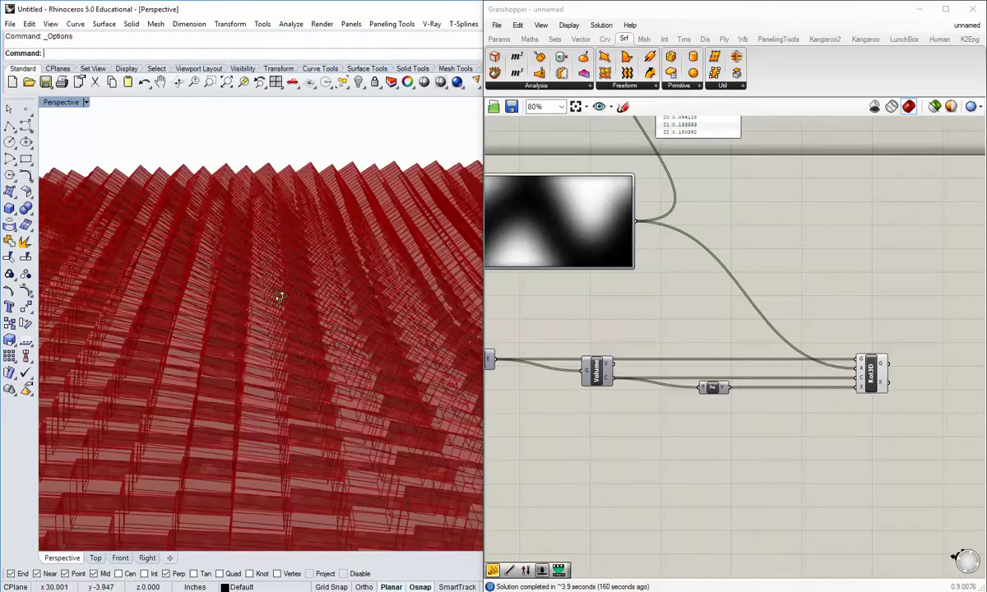
{"action": "mouse_move", "coordinate": [280, 298]}
{"action": "right_mouse_down"}
{"action": "mouse_move", "coordinate": [282, 363]}
{"action": "mouse_move", "coordinate": [249, 293]}
{"action": "mouse_move", "coordinate": [250, 335]}
{"action": "mouse_move", "coordinate": [222, 299]}
{"action": "mouse_move", "coordinate": [249, 335]}
{"action": "mouse_move", "coordinate": [267, 333]}
{"action": "mouse_move", "coordinate": [272, 293]}
{"action": "right_mouse_up"}
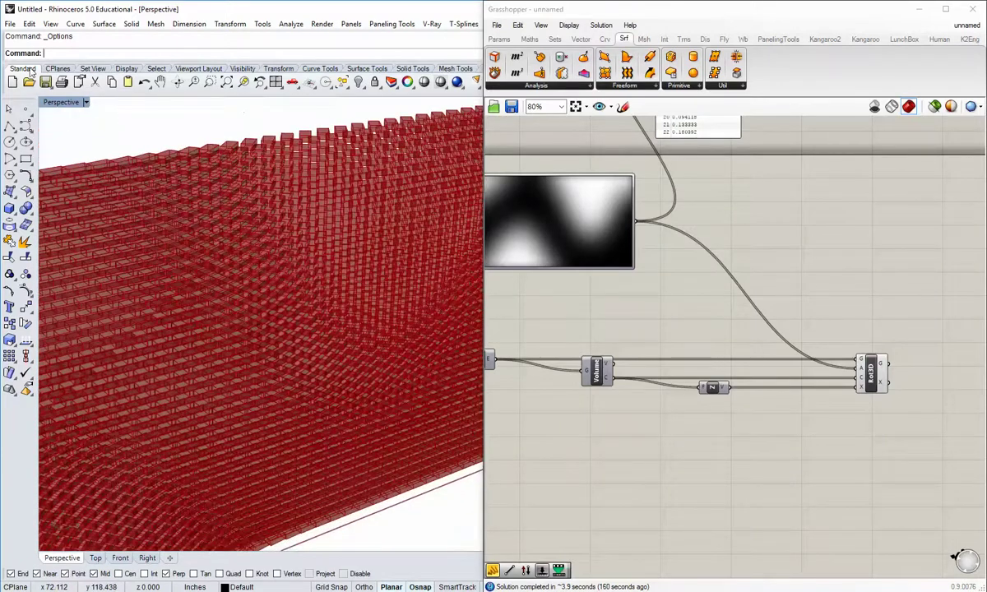
{"action": "double_click", "coordinate": [62, 102]}
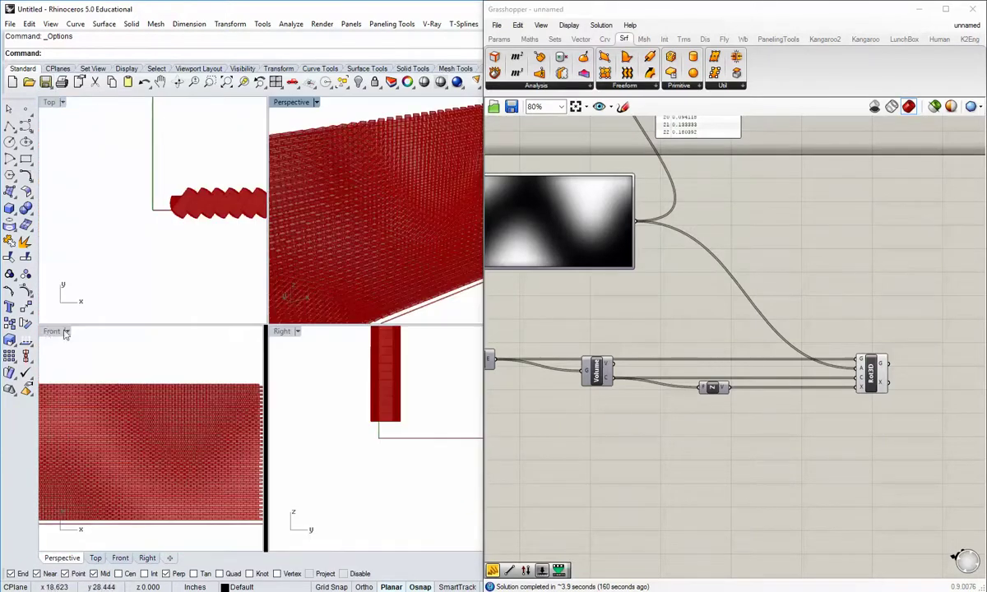
{"action": "double_click", "coordinate": [52, 332]}
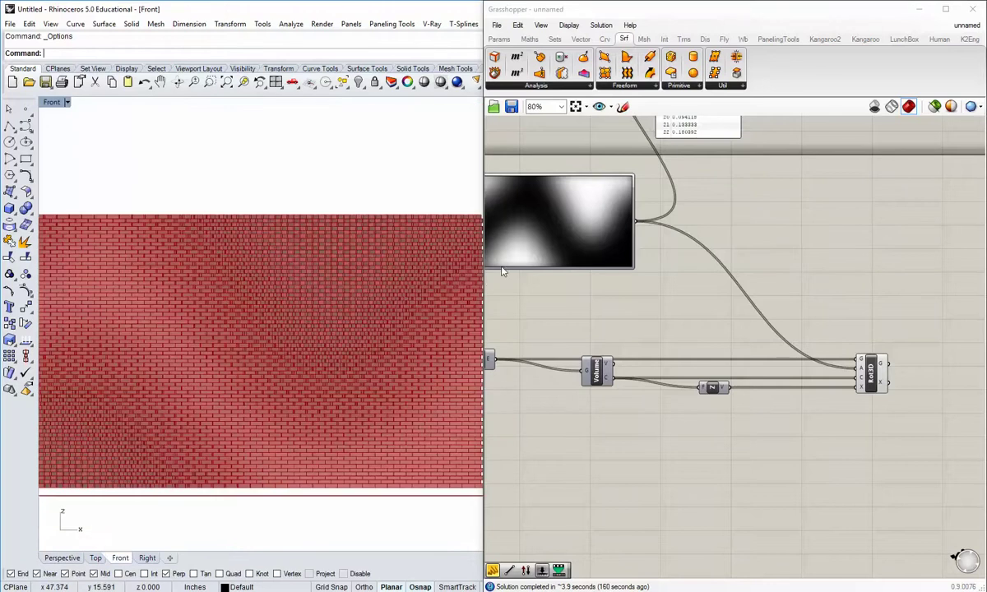
{"action": "right_click_drag", "start_coordinate": [248, 316], "coordinate": [306, 312]}
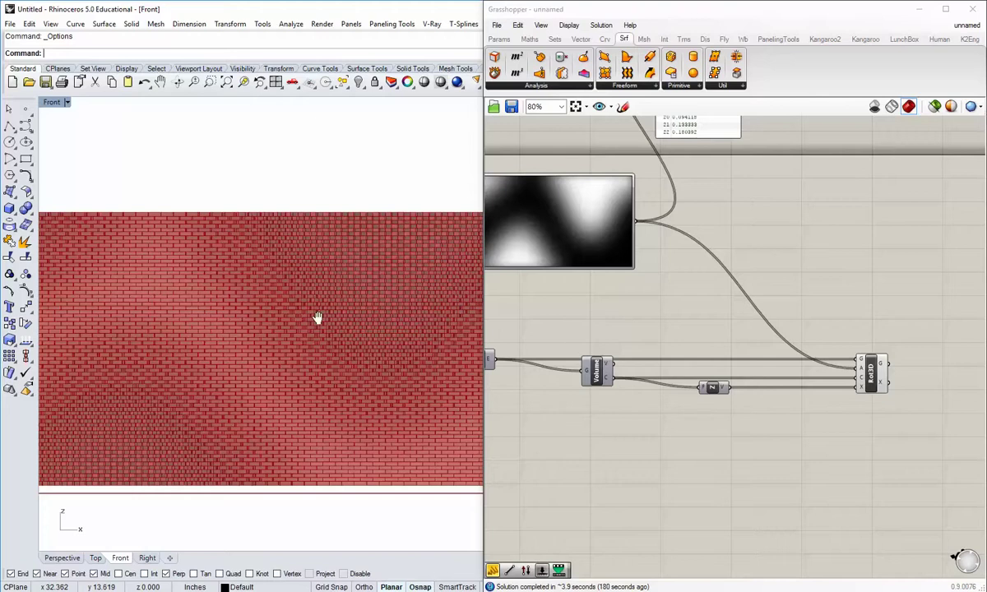
{"action": "right_click_drag", "start_coordinate": [317, 318], "coordinate": [300, 344]}
{"action": "scroll", "coordinate": [333, 317], "scroll_direction": "up", "scroll_amount": 3}
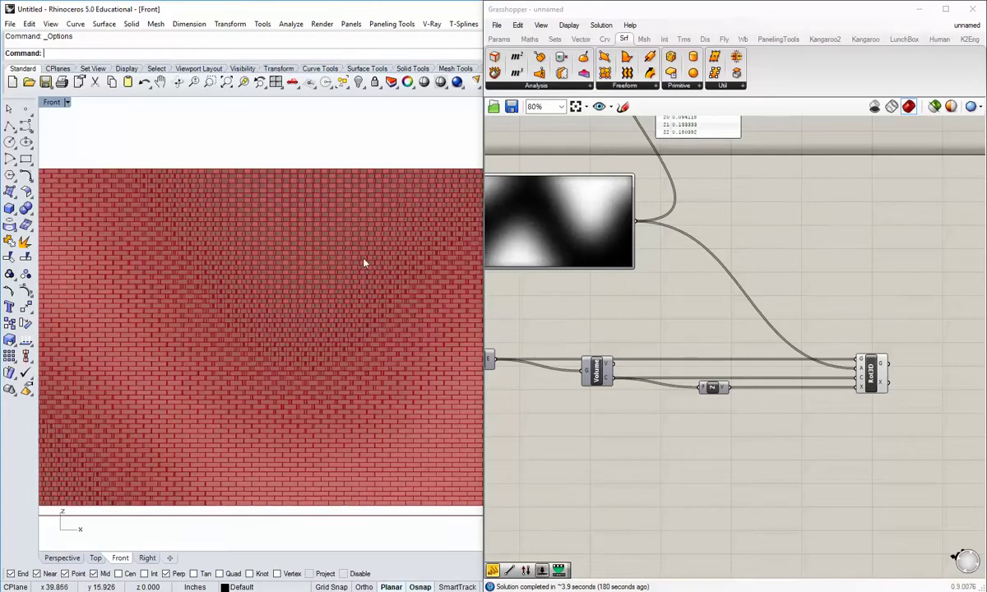
- Add a Custom Preview component after Rot3D and connect Rot3D's geometry output G to its geometry input
{"action": "right_click_drag", "start_coordinate": [803, 389], "coordinate": [589, 348]}
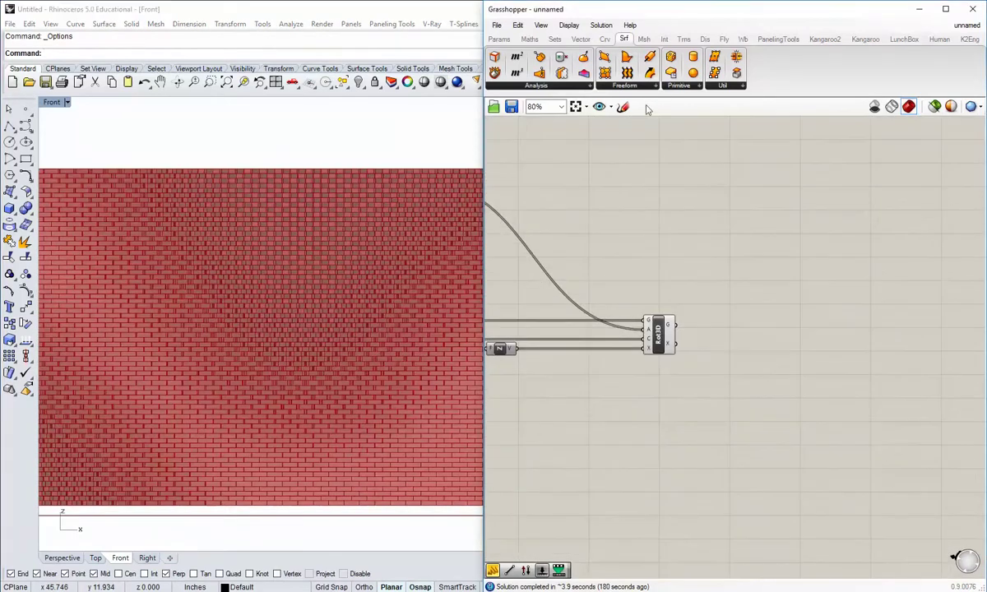
{"action": "left_click", "coordinate": [705, 39]}
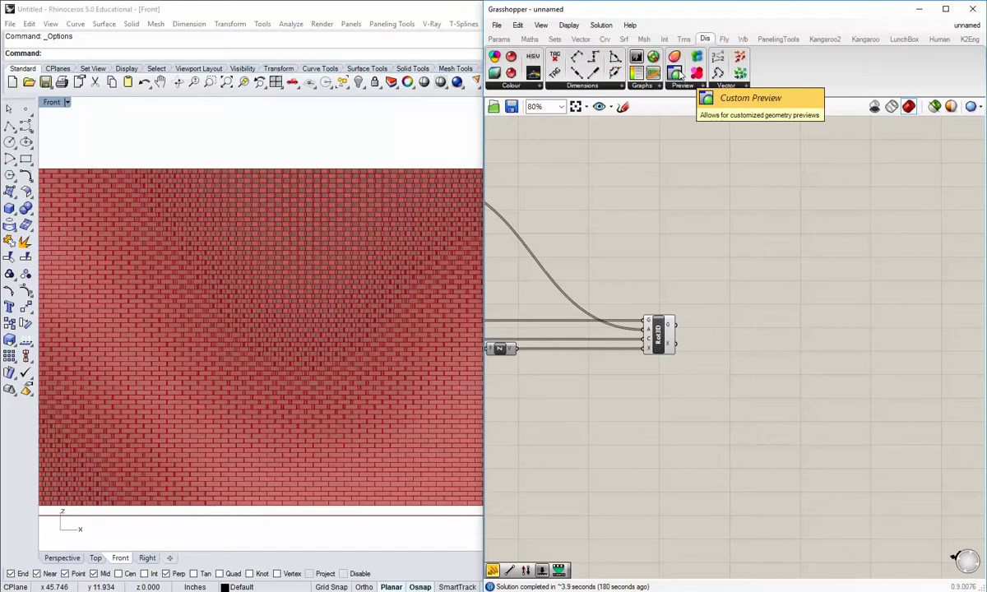
{"action": "left_click_drag", "start_coordinate": [676, 74], "coordinate": [783, 367]}
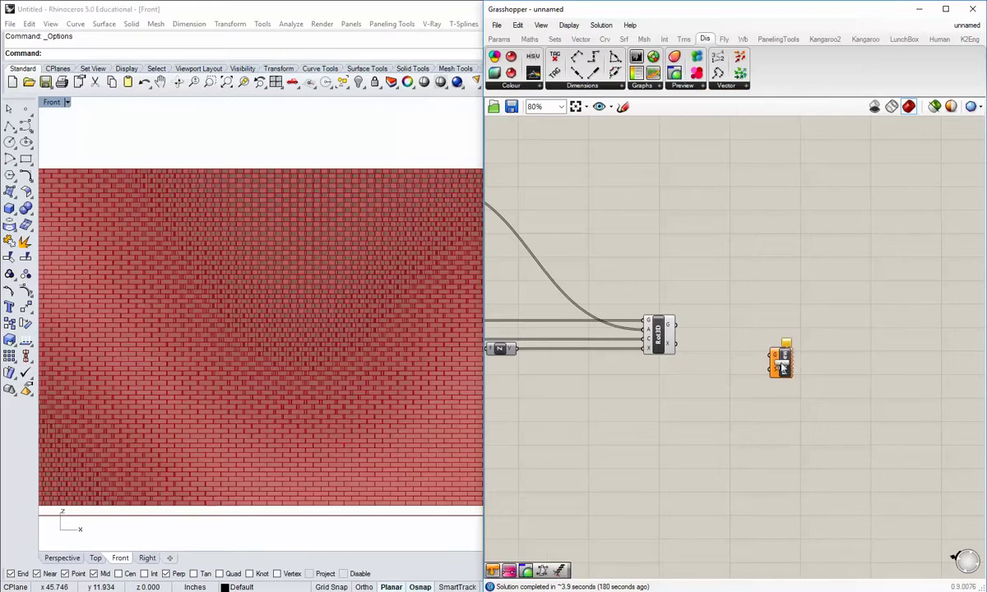
{"action": "left_click_drag", "start_coordinate": [678, 326], "coordinate": [787, 366]}
{"action": "left_click_drag", "start_coordinate": [725, 337], "coordinate": [776, 374]}
{"action": "left_click_drag", "start_coordinate": [677, 326], "coordinate": [752, 403]}
- Turn off Rot3D's own preview and move the Custom Preview component closer to it
{"action": "left_click", "coordinate": [665, 380]}
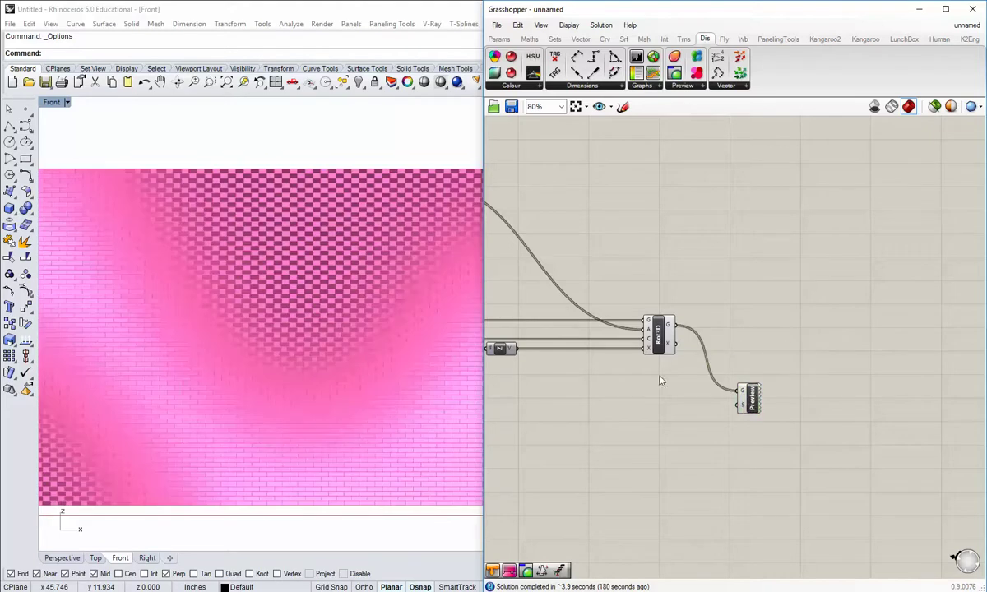
{"action": "right_click", "coordinate": [658, 343]}
{"action": "left_click", "coordinate": [695, 366]}
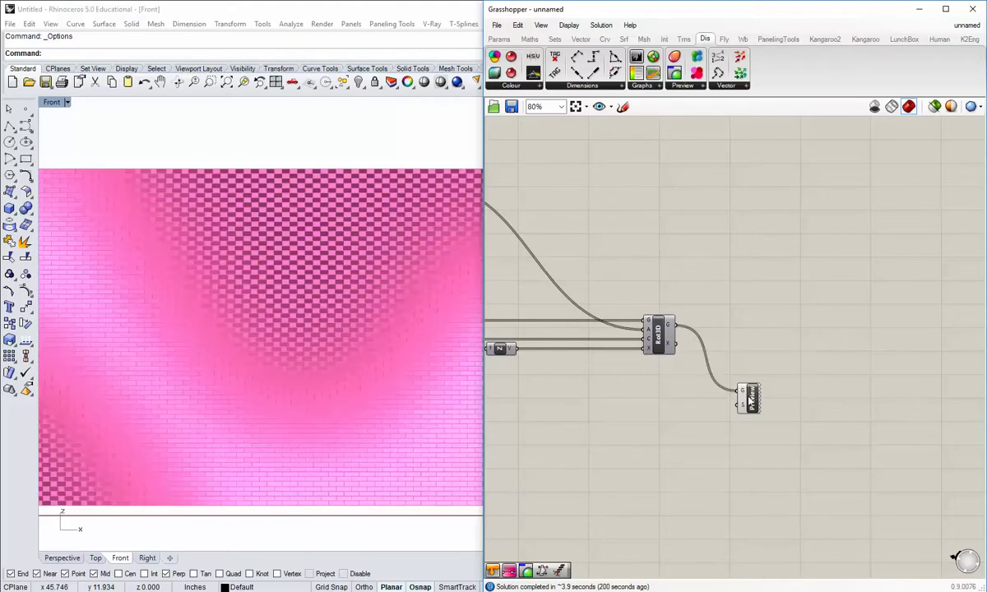
{"action": "left_click_drag", "start_coordinate": [751, 400], "coordinate": [722, 387]}
- Add a Colour Swatch beside the Custom Preview component and connect it to the shader input S
{"action": "left_click", "coordinate": [500, 38]}
{"action": "left_click", "coordinate": [692, 85]}
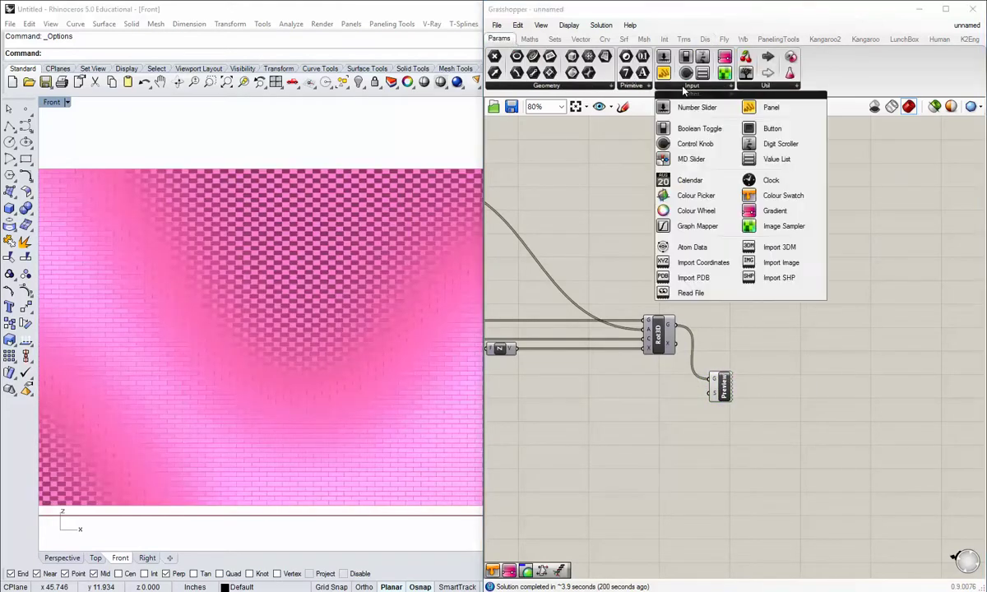
{"action": "left_click", "coordinate": [766, 195]}
{"action": "left_click", "coordinate": [633, 411]}
{"action": "left_click", "coordinate": [659, 416]}
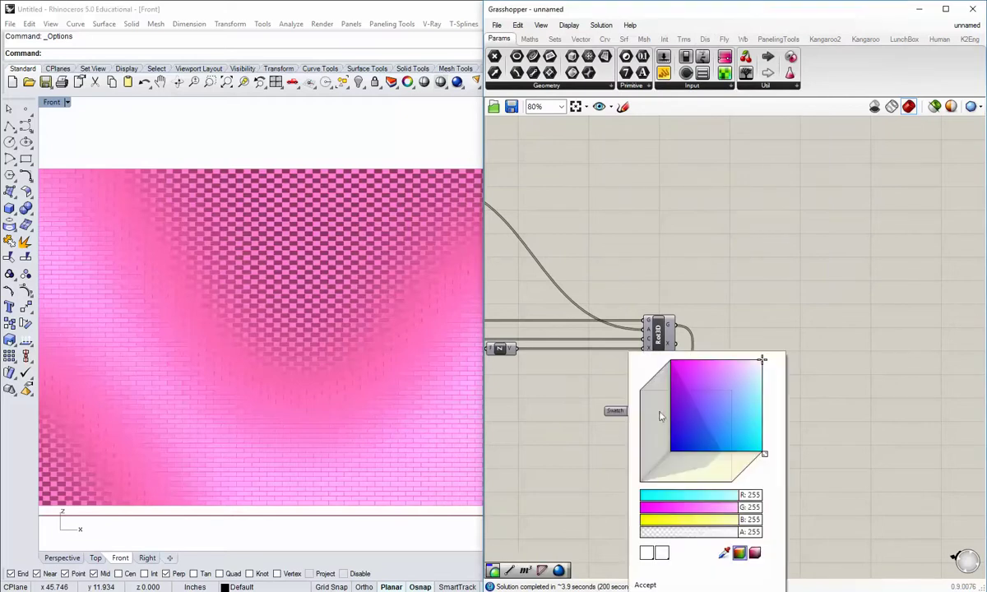
{"action": "left_click", "coordinate": [611, 541]}
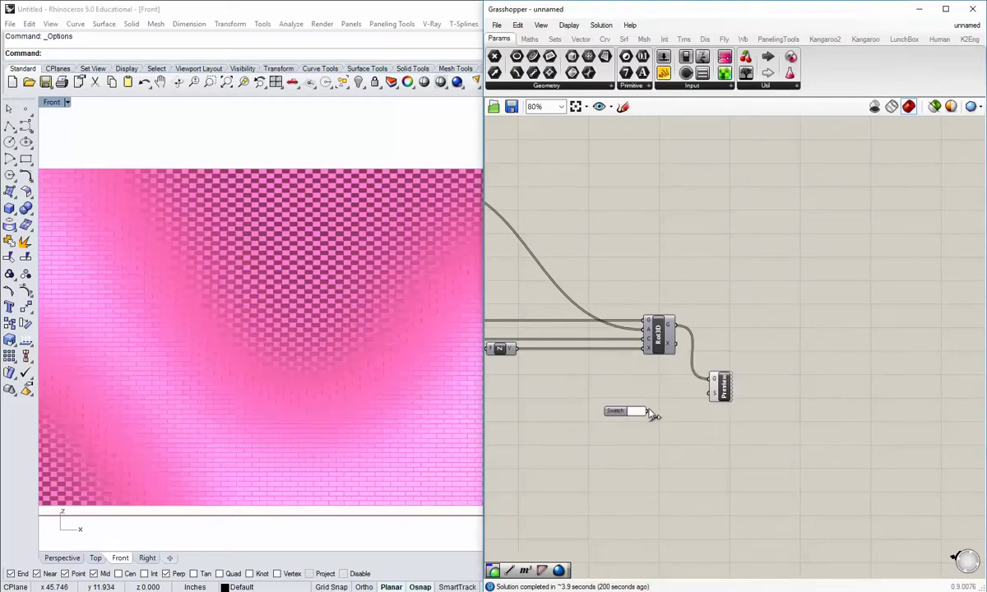
{"action": "left_click_drag", "start_coordinate": [620, 413], "coordinate": [654, 396]}
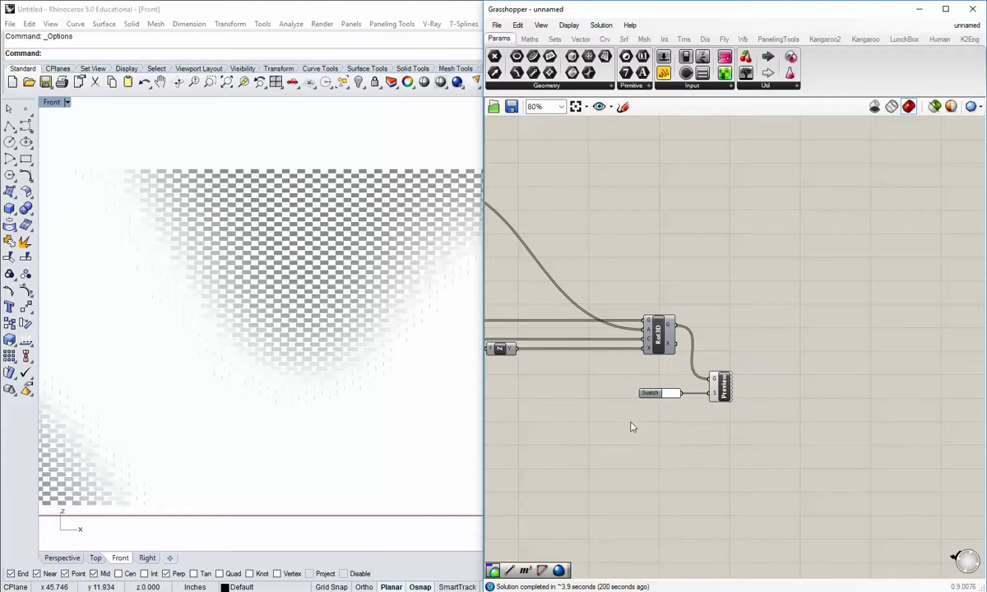
- Set the Colour Swatch to a translucent blue with R 100, G 168, B 255 and A 113
{"action": "left_click", "coordinate": [674, 398]}
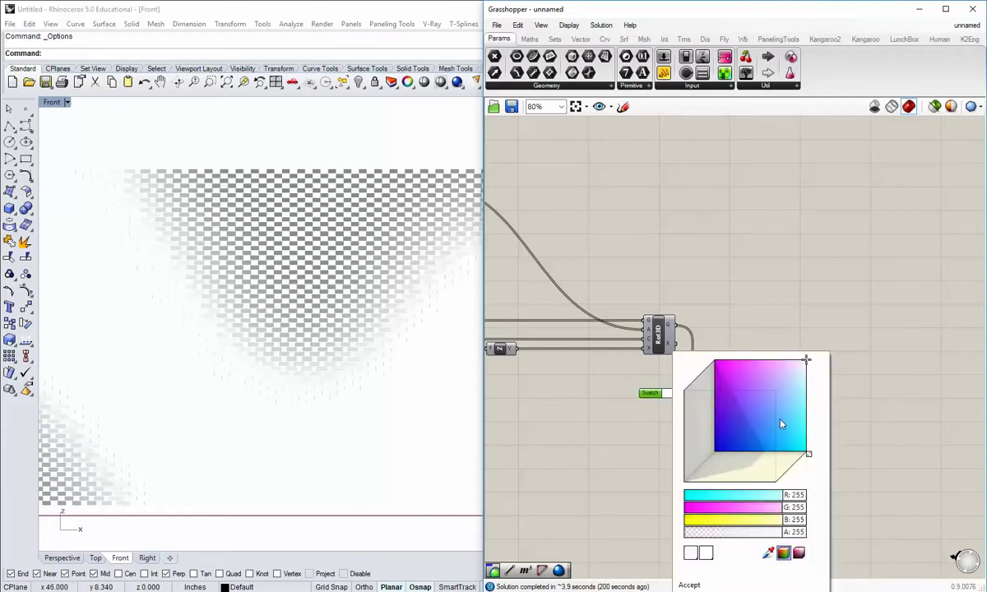
{"action": "left_click", "coordinate": [780, 421]}
{"action": "left_click_drag", "start_coordinate": [771, 431], "coordinate": [778, 418]}
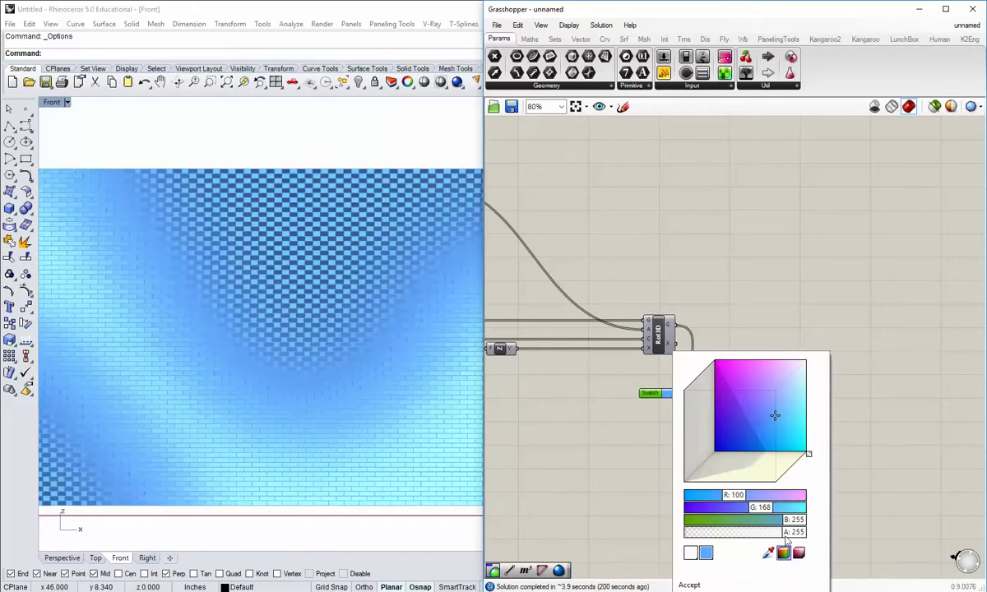
{"action": "left_click_drag", "start_coordinate": [796, 535], "coordinate": [744, 539]}
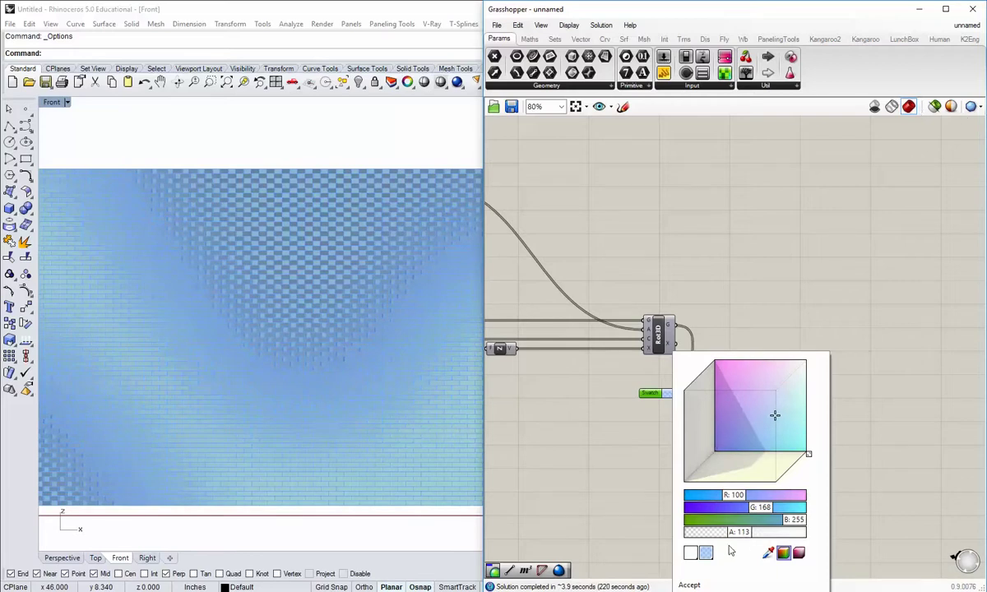
{"action": "left_click", "coordinate": [689, 586]}
- Try the Ghosted display mode in the Front viewport and switch back to Wireframe
{"action": "left_click", "coordinate": [67, 102]}
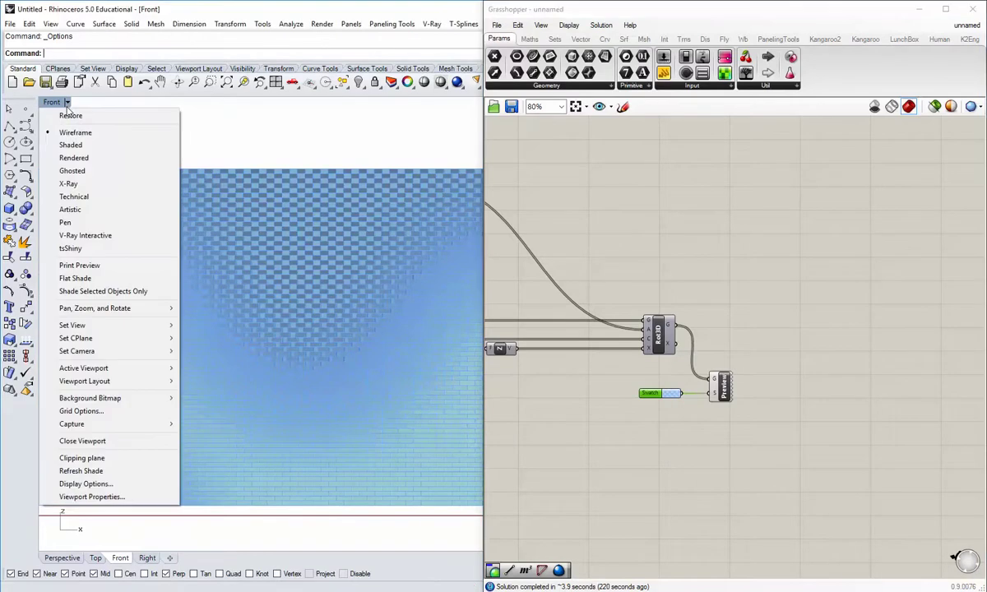
{"action": "left_click", "coordinate": [71, 170]}
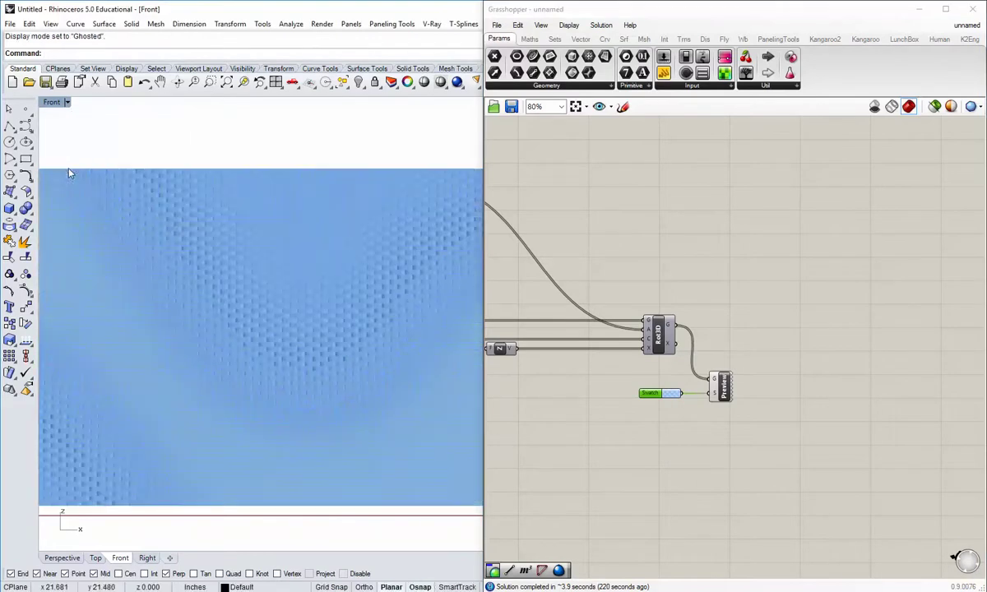
{"action": "left_click", "coordinate": [67, 102]}
{"action": "left_click", "coordinate": [72, 133]}
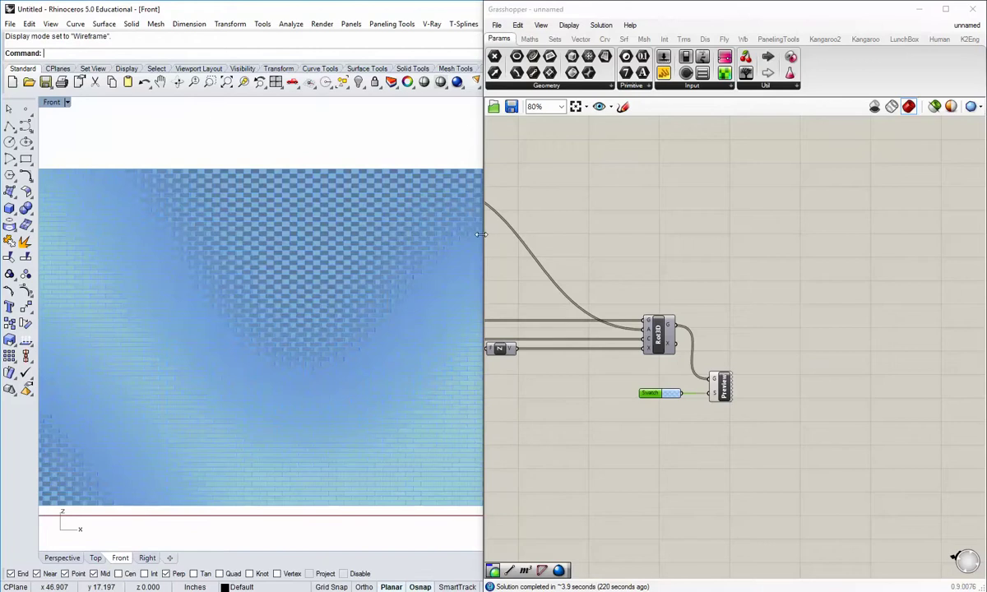
- Widen the visible Rhino area and frame the whole blue brick wall in the Front viewport
{"action": "left_click_drag", "start_coordinate": [481, 234], "coordinate": [516, 234]}
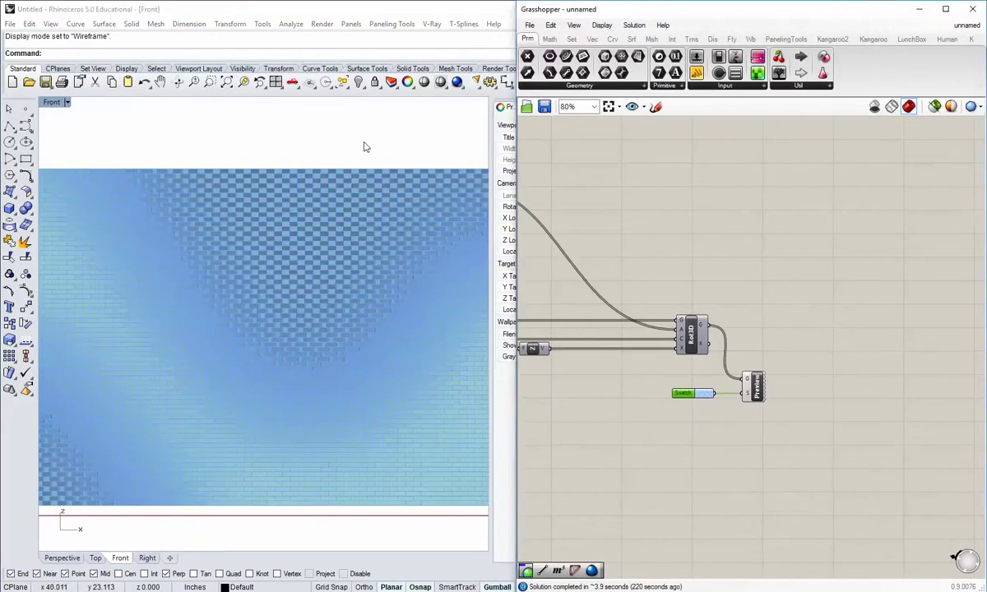
{"action": "right_click_drag", "start_coordinate": [254, 200], "coordinate": [264, 205]}
{"action": "scroll", "coordinate": [264, 205], "scroll_direction": "down", "scroll_amount": 8}
{"action": "scroll", "coordinate": [315, 288], "scroll_direction": "up", "scroll_amount": 2}
{"action": "right_click_drag", "start_coordinate": [212, 246], "coordinate": [286, 293]}
{"action": "scroll", "coordinate": [317, 290], "scroll_direction": "up", "scroll_amount": 2}
{"action": "scroll", "coordinate": [293, 303], "scroll_direction": "down", "scroll_amount": 2}
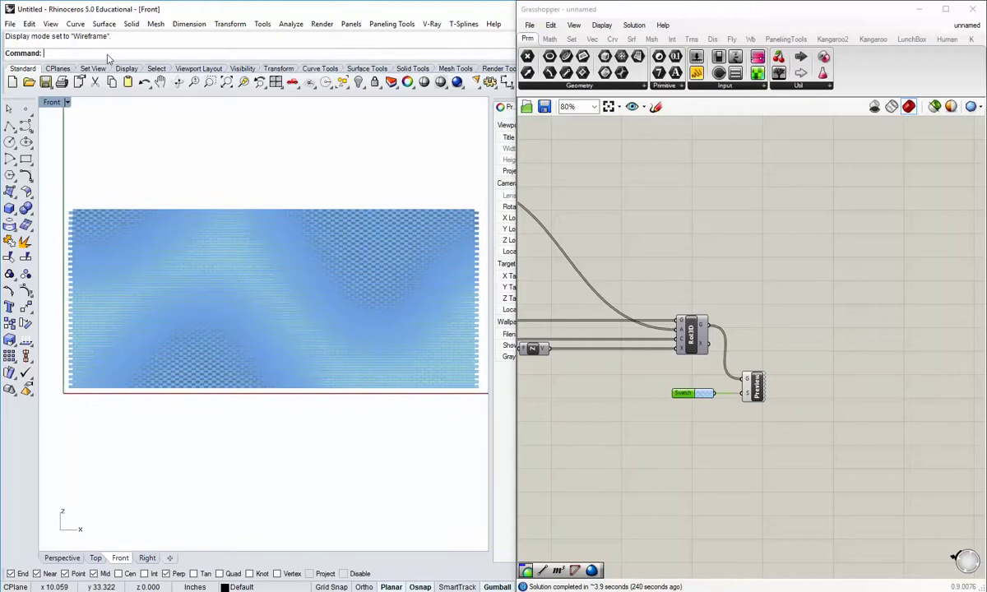
- Spin the Front view around the wall with Turntable at speed 20 and reduce the speed to 15
{"action": "key", "text": "Return"}
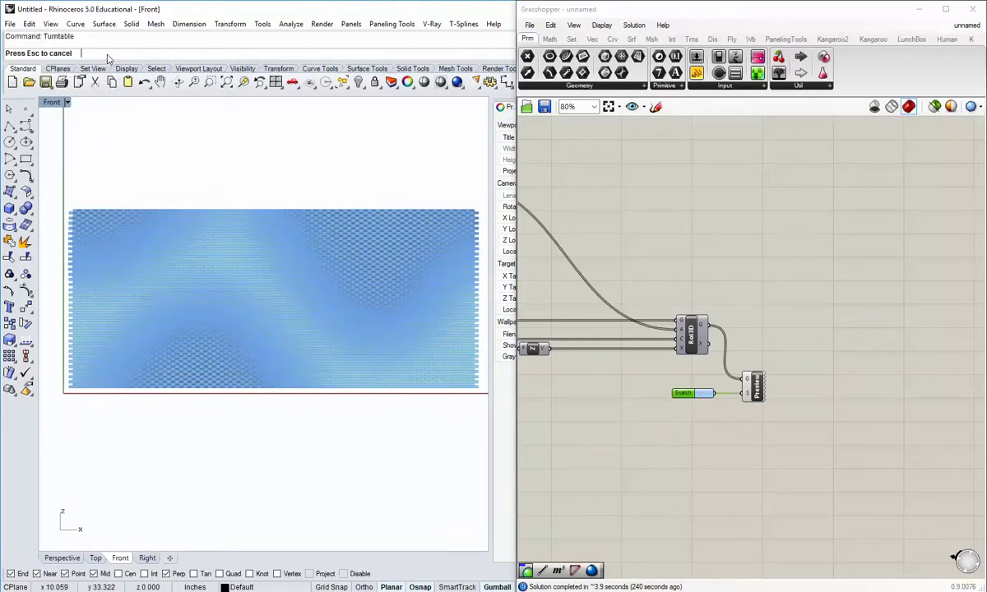
{"action": "left_click_drag", "start_coordinate": [76, 60], "coordinate": [81, 61]}
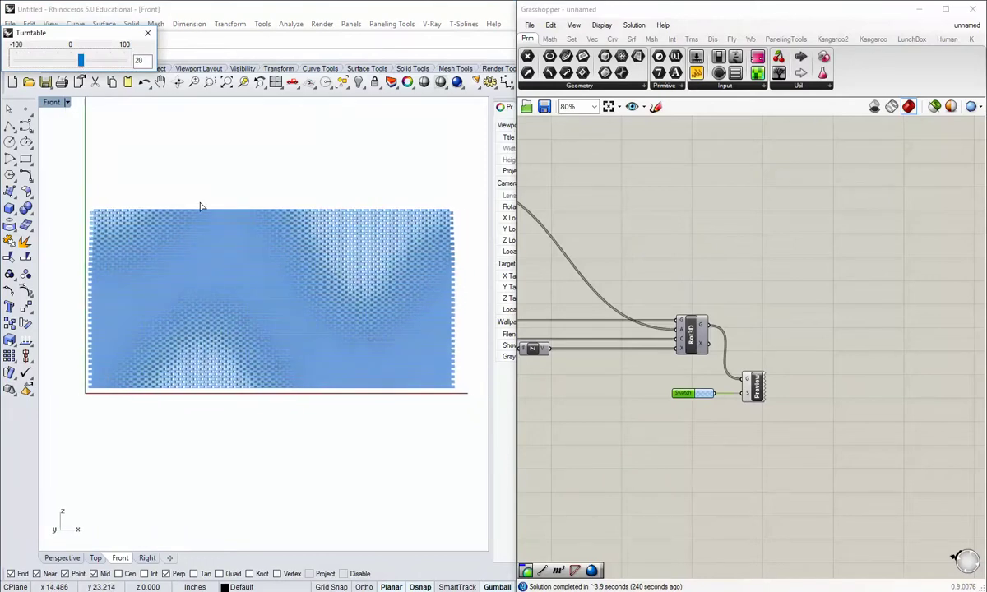
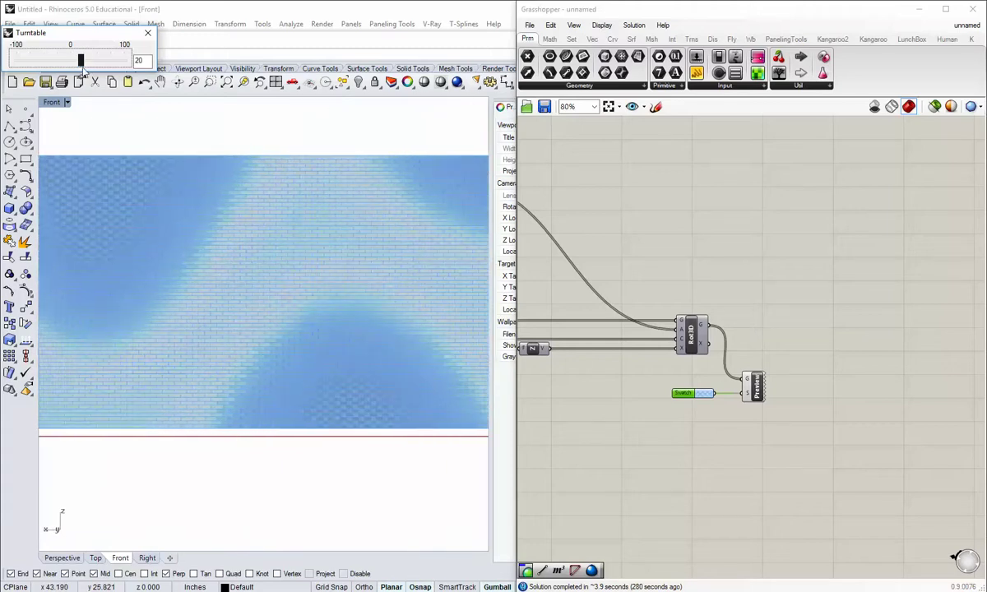
{"action": "left_click_drag", "start_coordinate": [81, 65], "coordinate": [76, 65]}
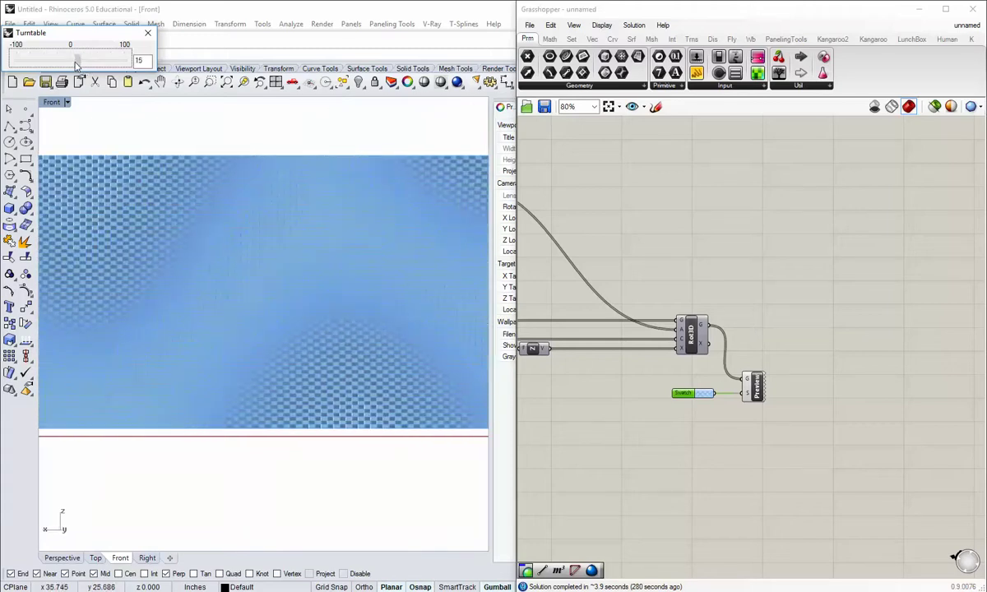
- Close the Turntable and set the viewport to the world Front view, framing the brick wall
{"action": "left_click", "coordinate": [147, 35]}
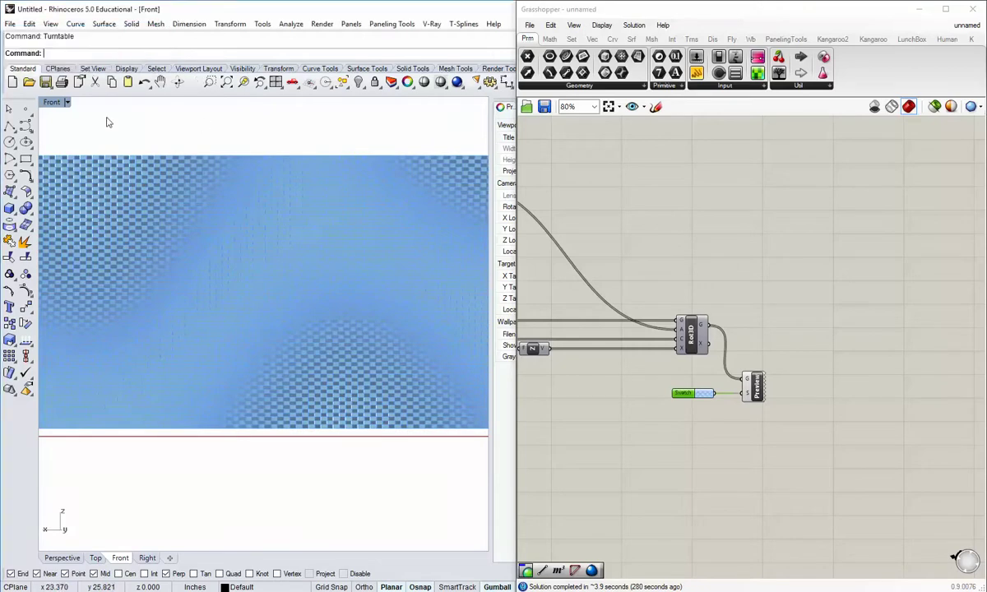
{"action": "left_click", "coordinate": [66, 102]}
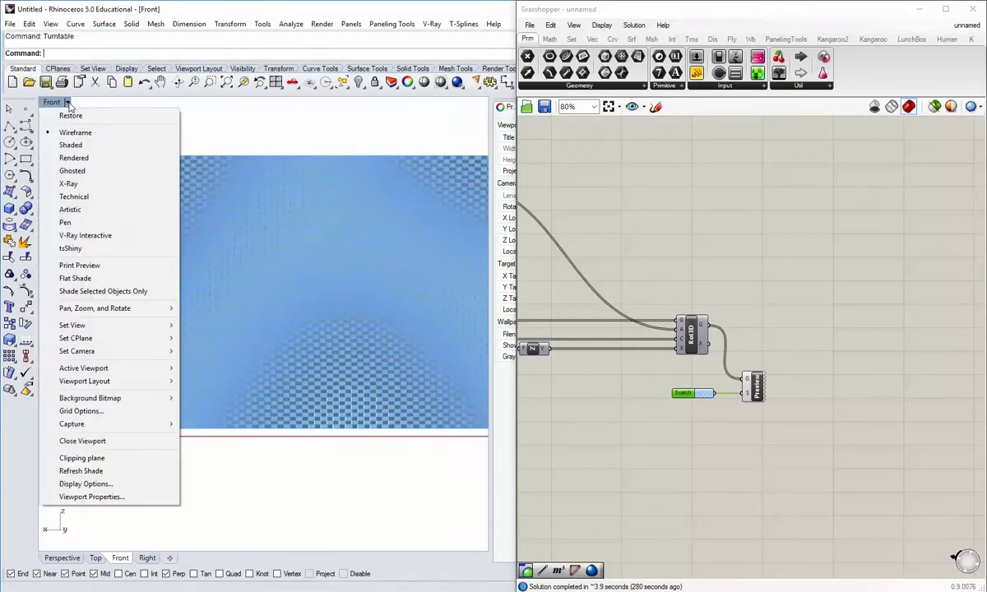
{"action": "mouse_move", "coordinate": [74, 329]}
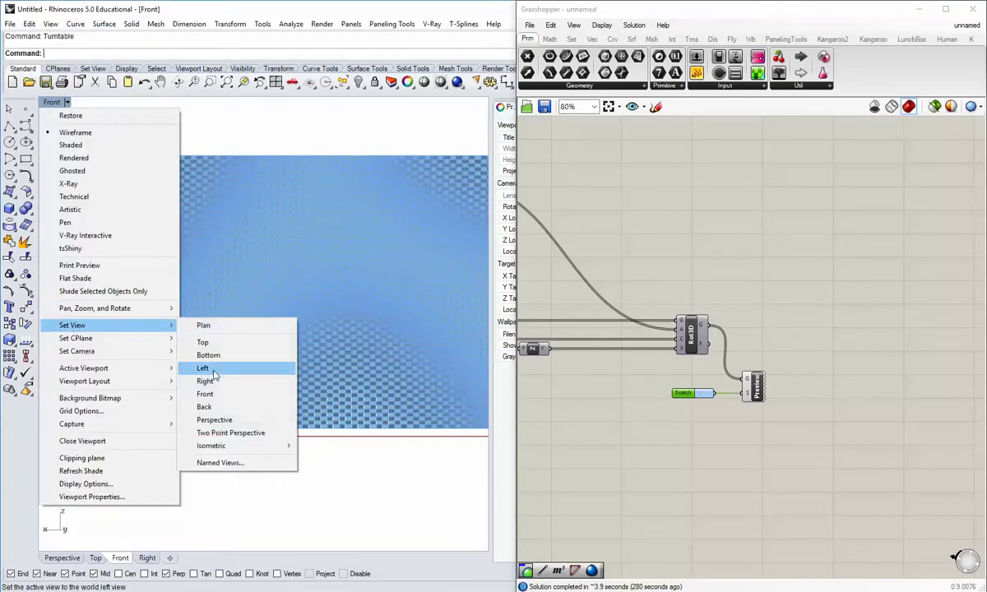
{"action": "left_click", "coordinate": [204, 395]}
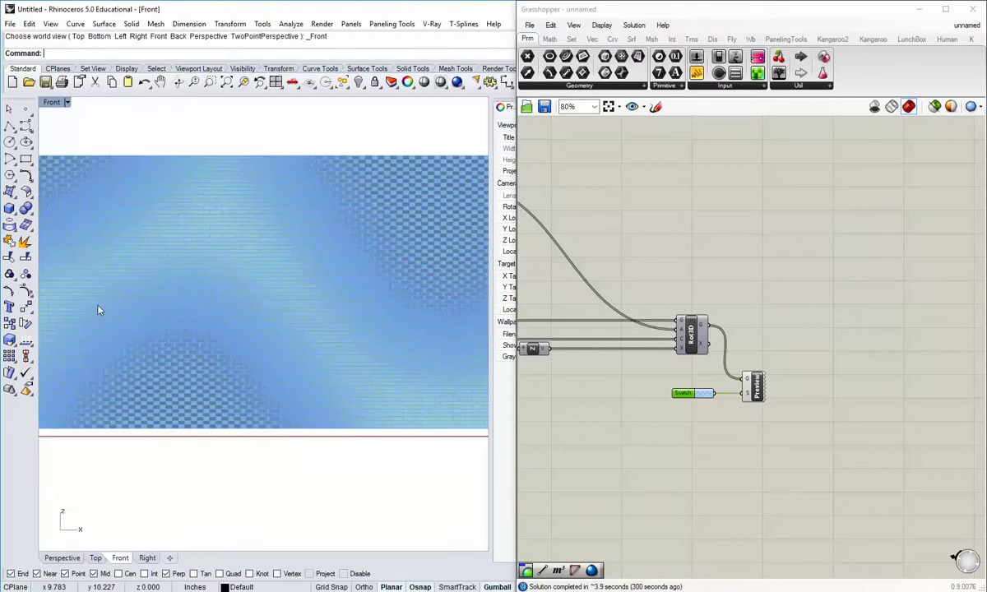
{"action": "right_click_drag", "start_coordinate": [224, 282], "coordinate": [362, 353]}
{"action": "scroll", "coordinate": [255, 327], "scroll_direction": "down", "scroll_amount": 4}
{"action": "scroll", "coordinate": [230, 356], "scroll_direction": "up", "scroll_amount": 6}
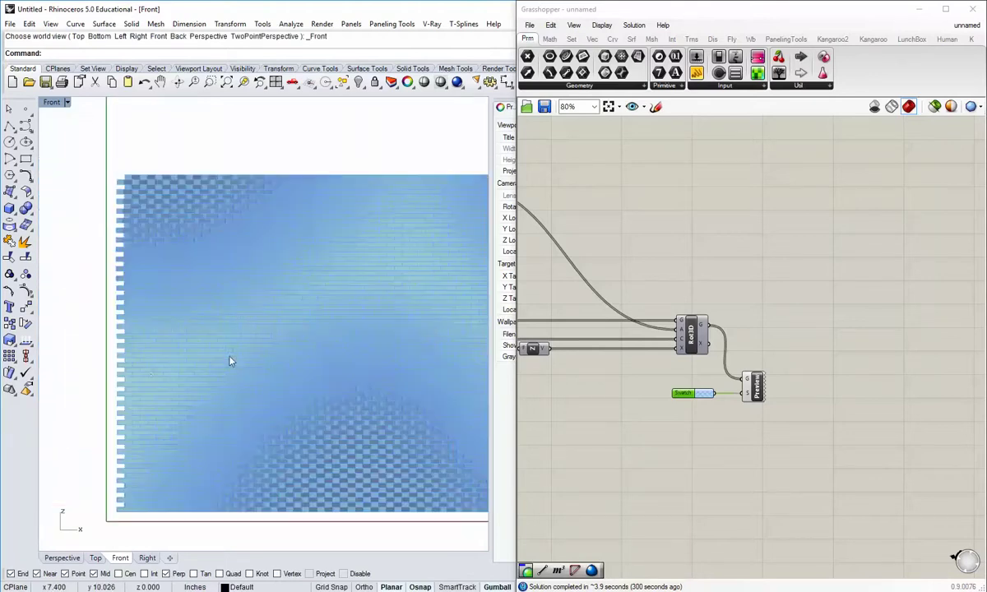
{"action": "right_click_drag", "start_coordinate": [251, 371], "coordinate": [228, 375]}
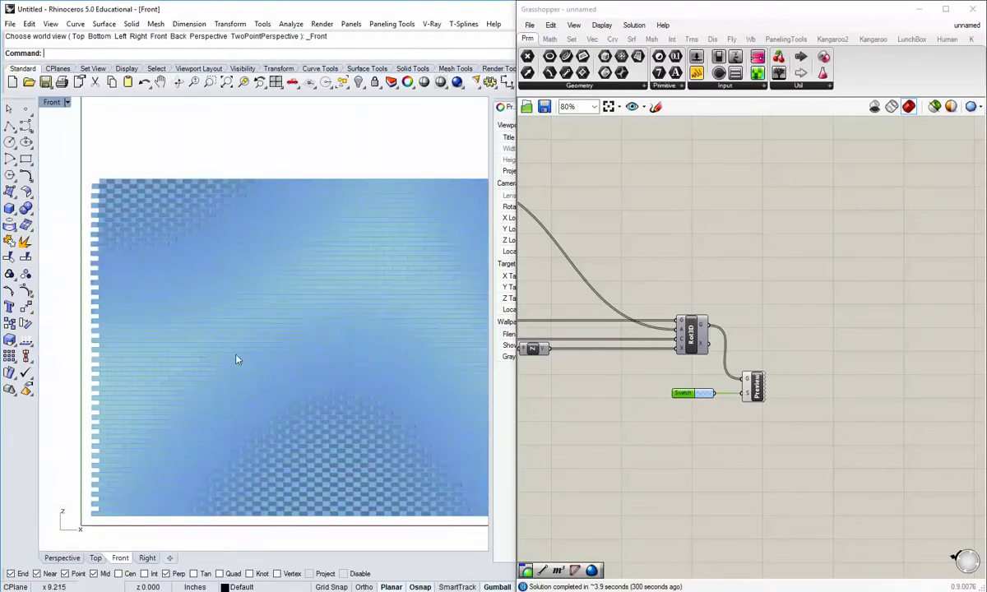
- Set the preview's colour swatch to fully opaque white, with R, G, B and A all at 255
{"action": "right_click_drag", "start_coordinate": [638, 440], "coordinate": [656, 457]}
{"action": "right_click_drag", "start_coordinate": [259, 307], "coordinate": [189, 287]}
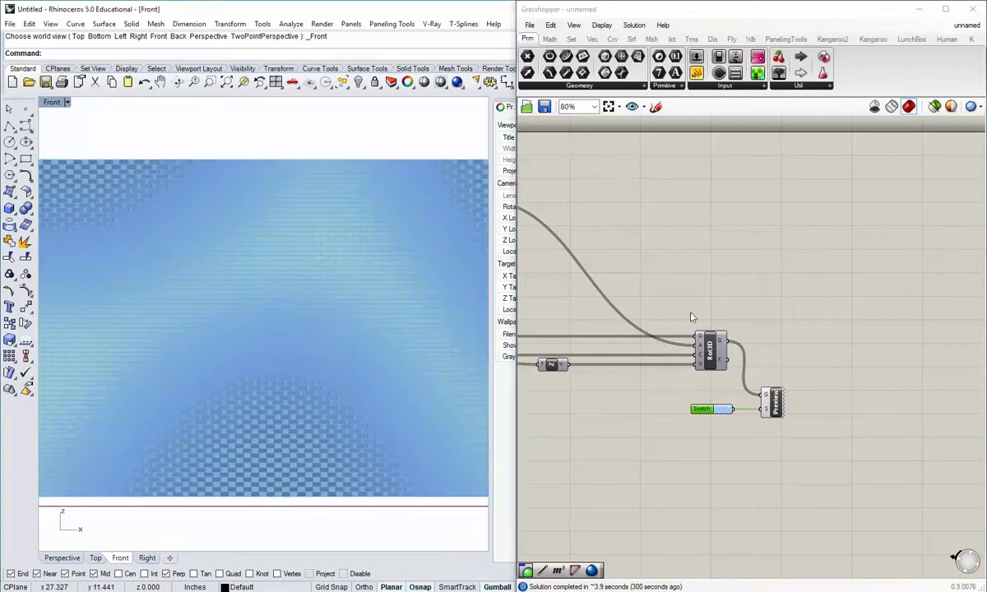
{"action": "right_click_drag", "start_coordinate": [630, 308], "coordinate": [741, 337]}
{"action": "right_click_drag", "start_coordinate": [841, 446], "coordinate": [804, 438]}
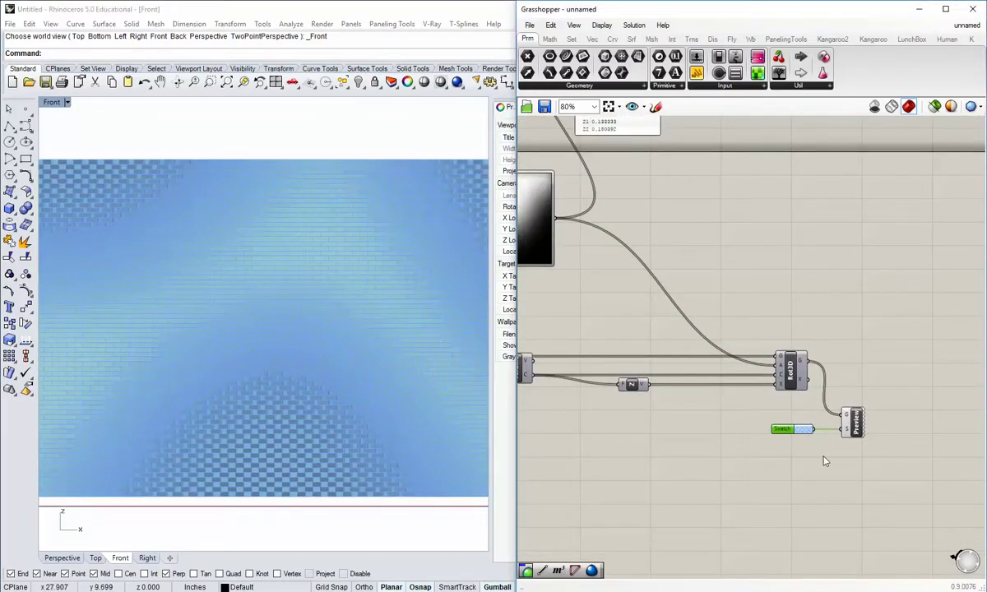
{"action": "left_click", "coordinate": [808, 432]}
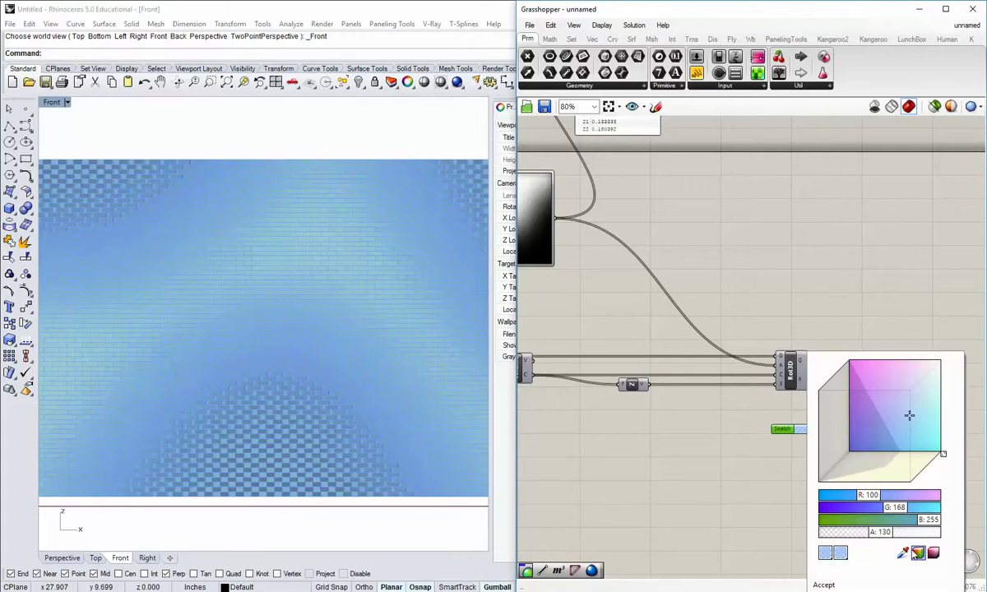
{"action": "left_click_drag", "start_coordinate": [960, 538], "coordinate": [976, 540]}
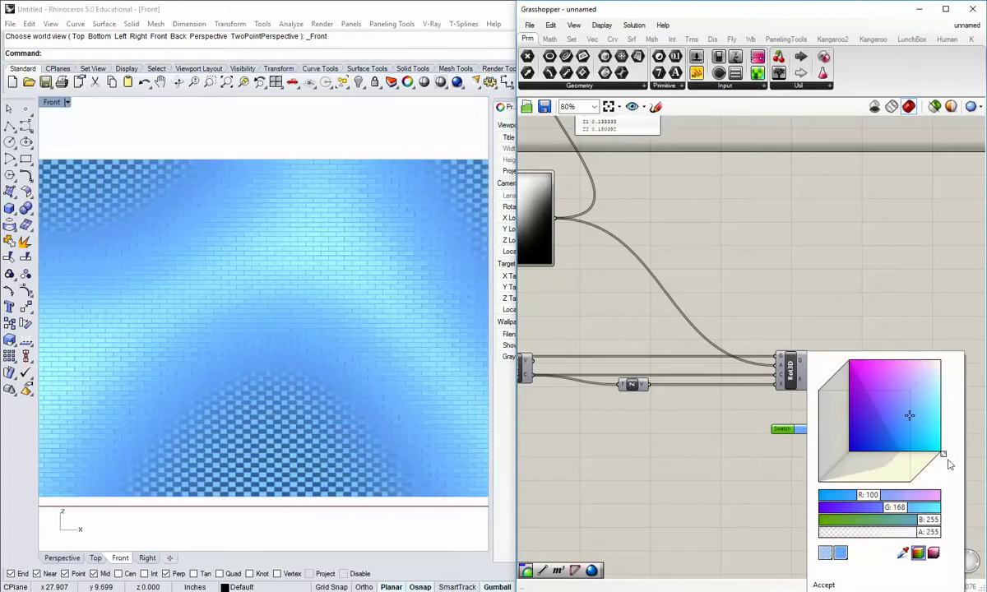
{"action": "left_click", "coordinate": [940, 360]}
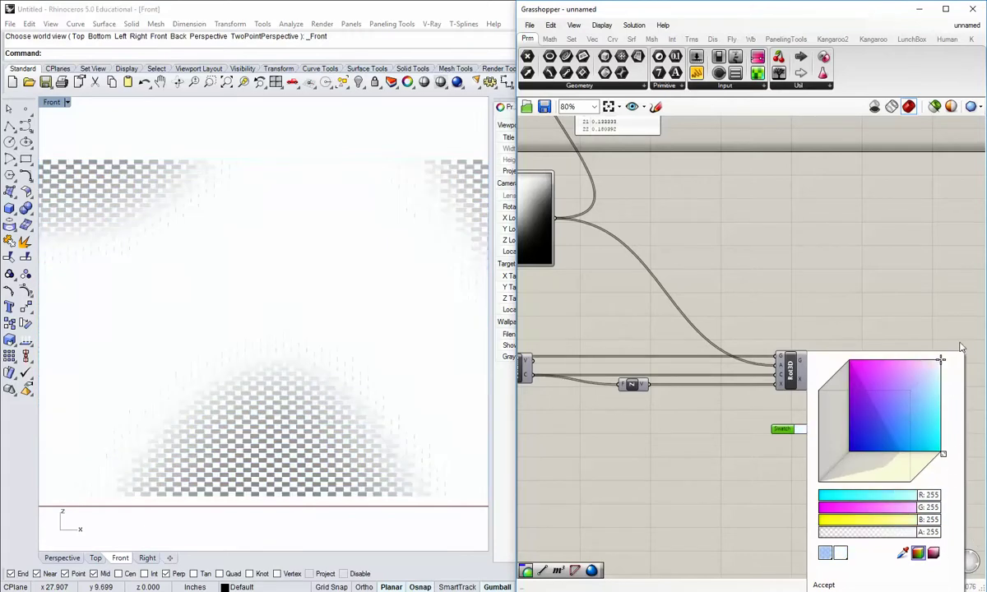
{"action": "left_click", "coordinate": [824, 585]}
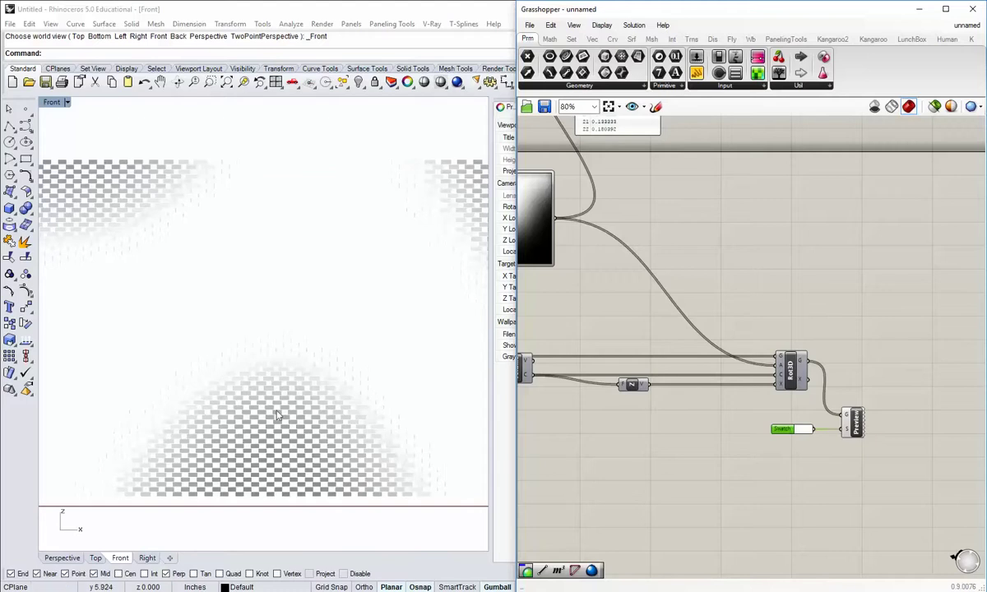
- Run Turntable to rotate the view around the white brick wall, examine the pattern, and end the rotation
{"action": "right_click_drag", "start_coordinate": [306, 342], "coordinate": [297, 369]}
{"action": "scroll", "coordinate": [298, 370], "scroll_direction": "down", "scroll_amount": 8}
{"action": "right_click_drag", "start_coordinate": [352, 393], "coordinate": [261, 326]}
{"action": "scroll", "coordinate": [260, 331], "scroll_direction": "up", "scroll_amount": 3}
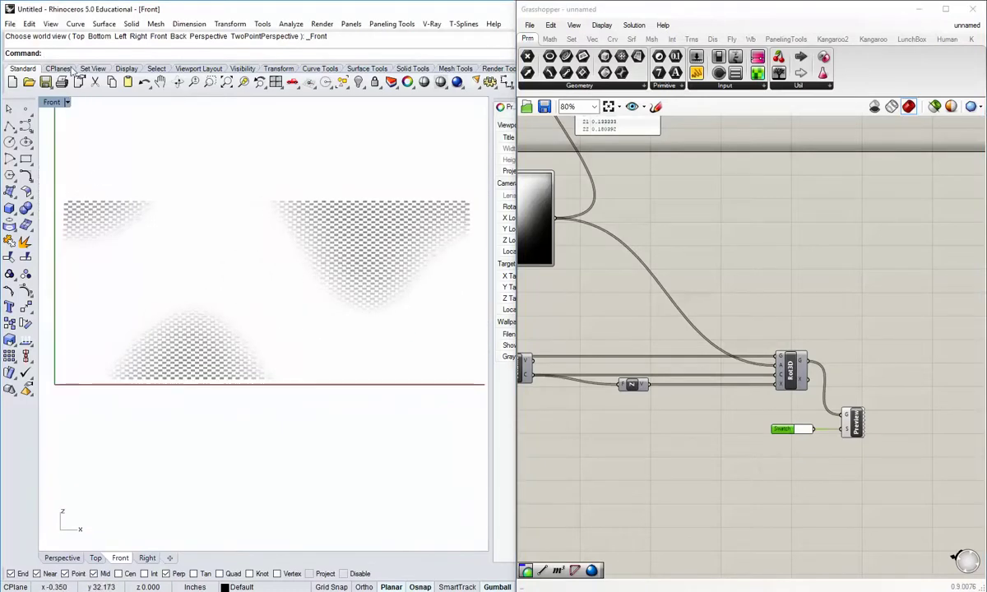
{"action": "type", "text": "Turntable"}
{"action": "key", "text": "Return"}
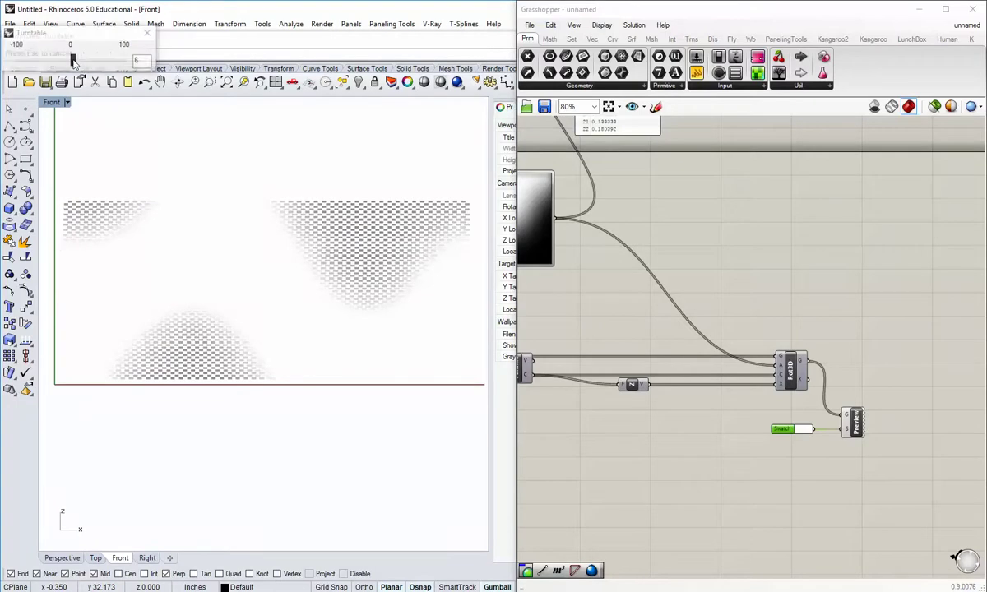
{"action": "left_click_drag", "start_coordinate": [74, 60], "coordinate": [80, 61]}
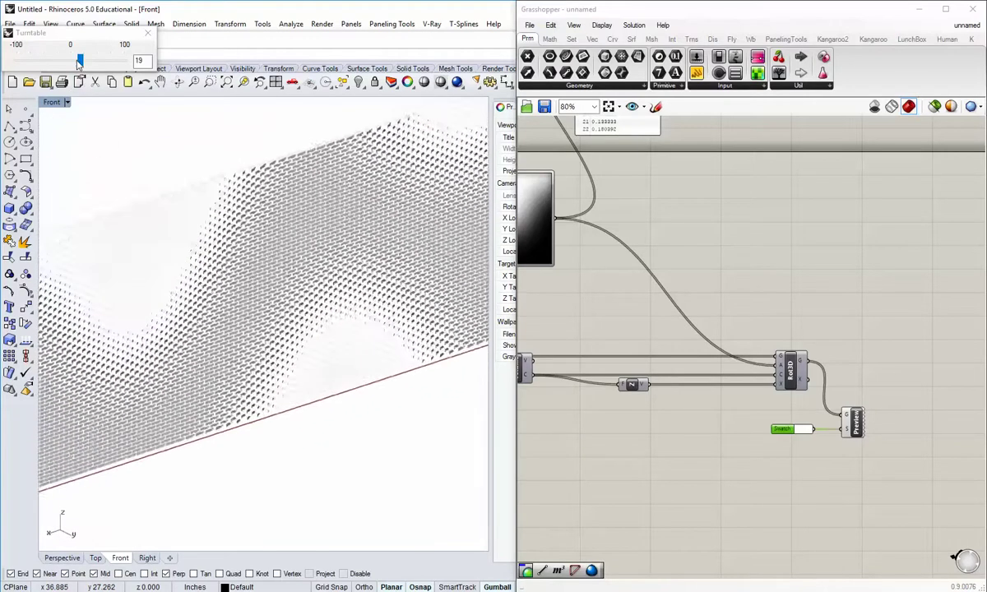
{"action": "left_click_drag", "start_coordinate": [79, 63], "coordinate": [74, 63]}
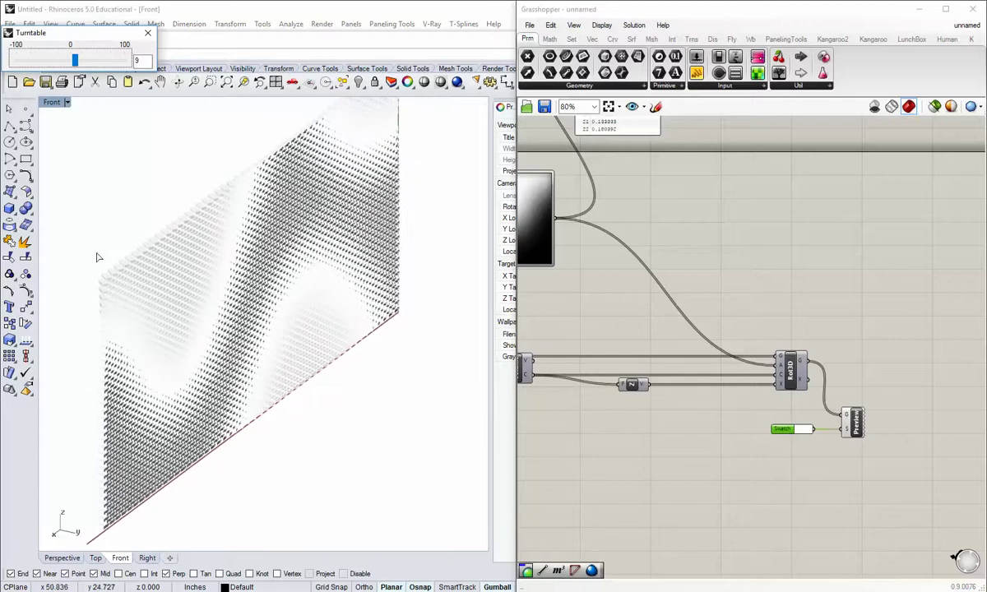
{"action": "left_click_drag", "start_coordinate": [75, 61], "coordinate": [71, 61]}
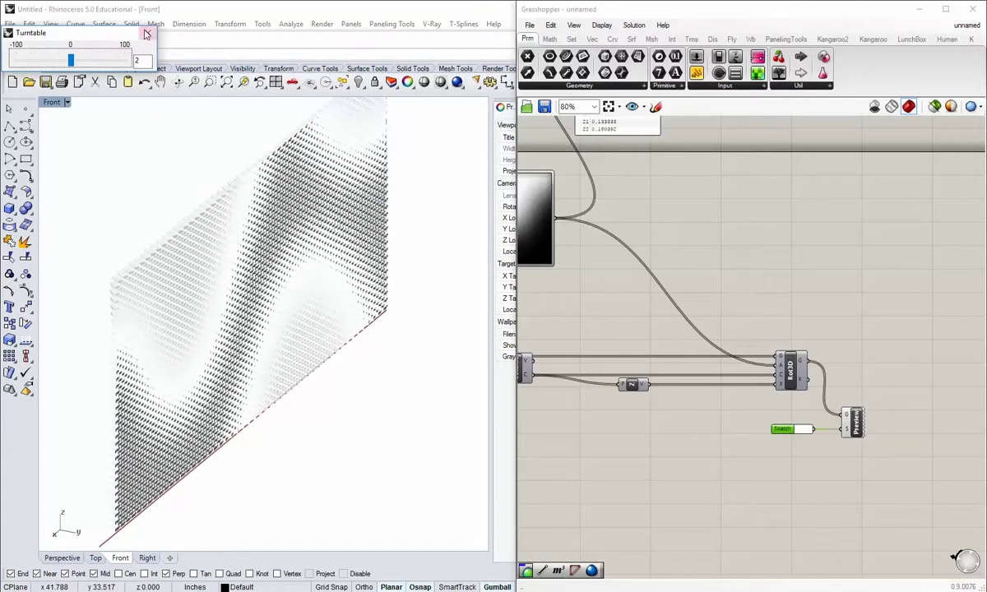
{"action": "left_click", "coordinate": [148, 33]}
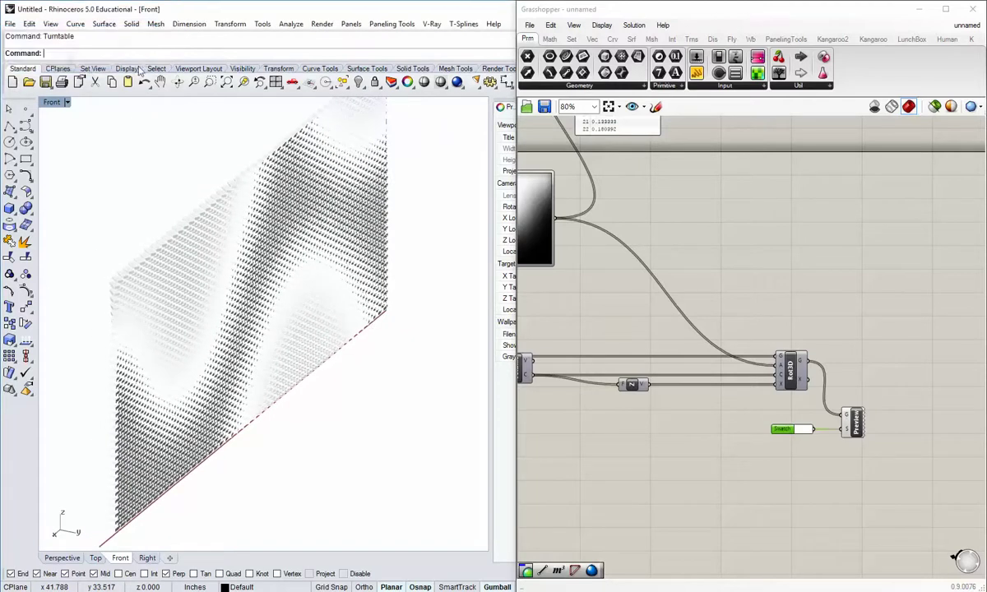
- Return the rotated viewport to the world Front view and centre the brick pattern
{"action": "left_click", "coordinate": [68, 102]}
{"action": "mouse_move", "coordinate": [124, 325]}
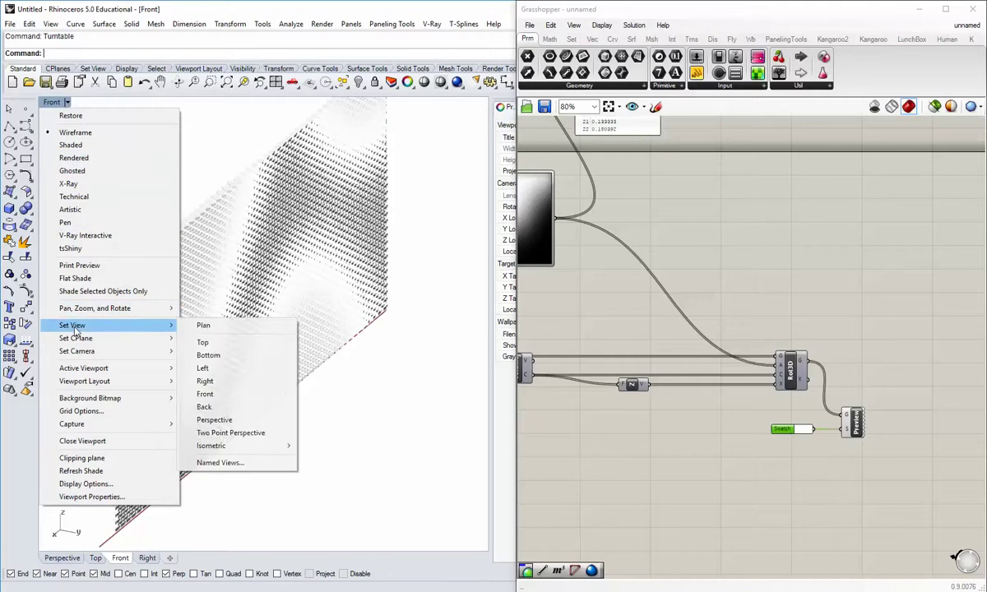
{"action": "left_click", "coordinate": [207, 395]}
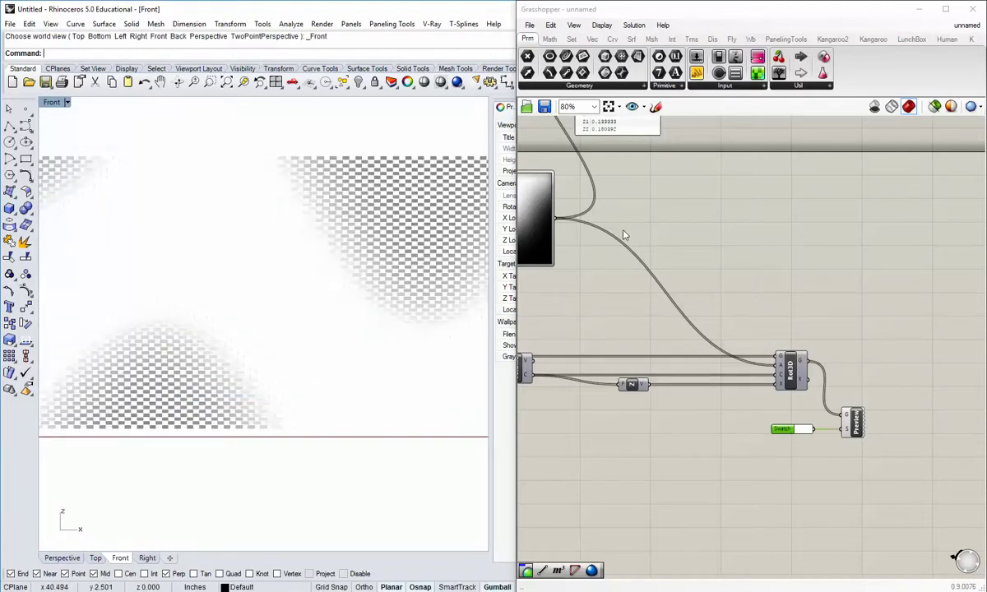
{"action": "right_click_drag", "start_coordinate": [623, 236], "coordinate": [634, 333]}
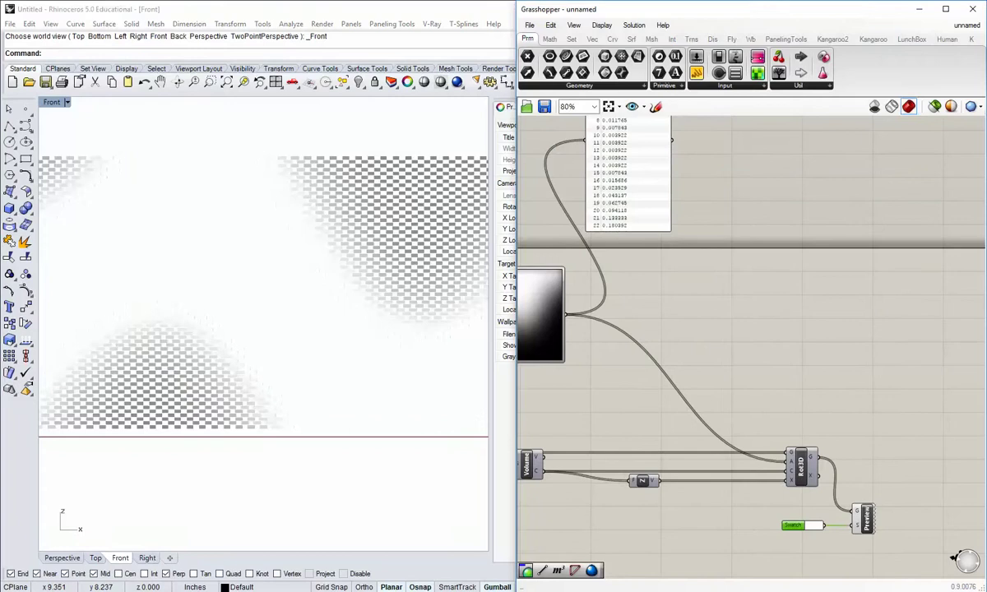
{"action": "right_click_drag", "start_coordinate": [260, 302], "coordinate": [401, 426]}
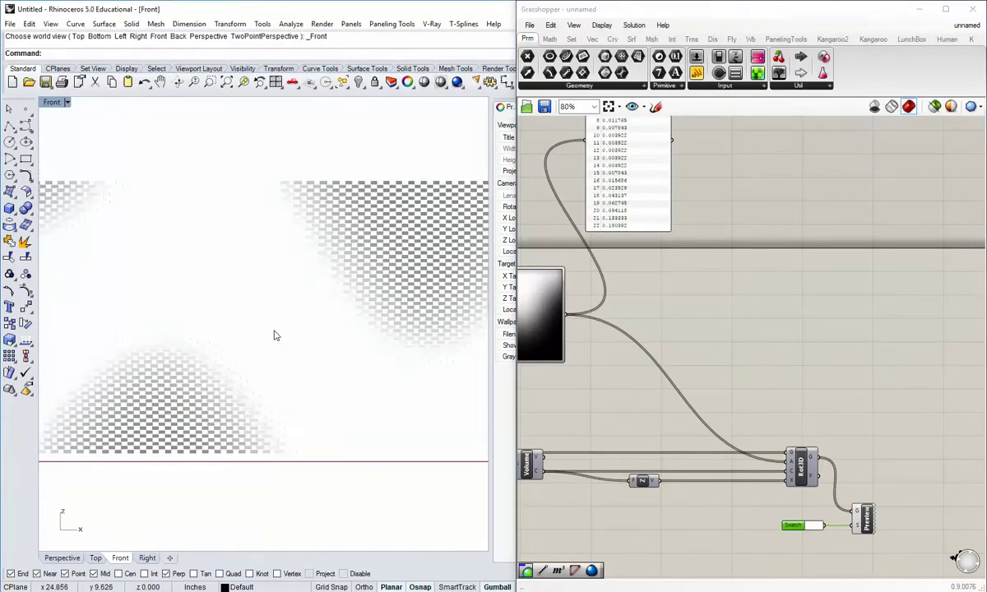
{"action": "right_click_drag", "start_coordinate": [275, 334], "coordinate": [403, 362]}
{"action": "right_click_drag", "start_coordinate": [764, 482], "coordinate": [719, 381]}
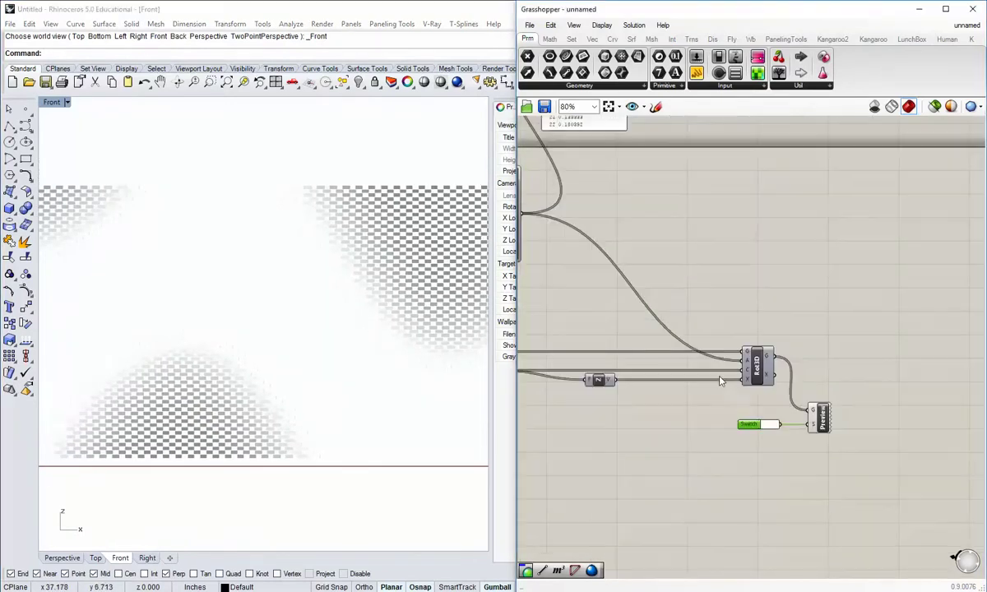
{"action": "left_click", "coordinate": [771, 426]}
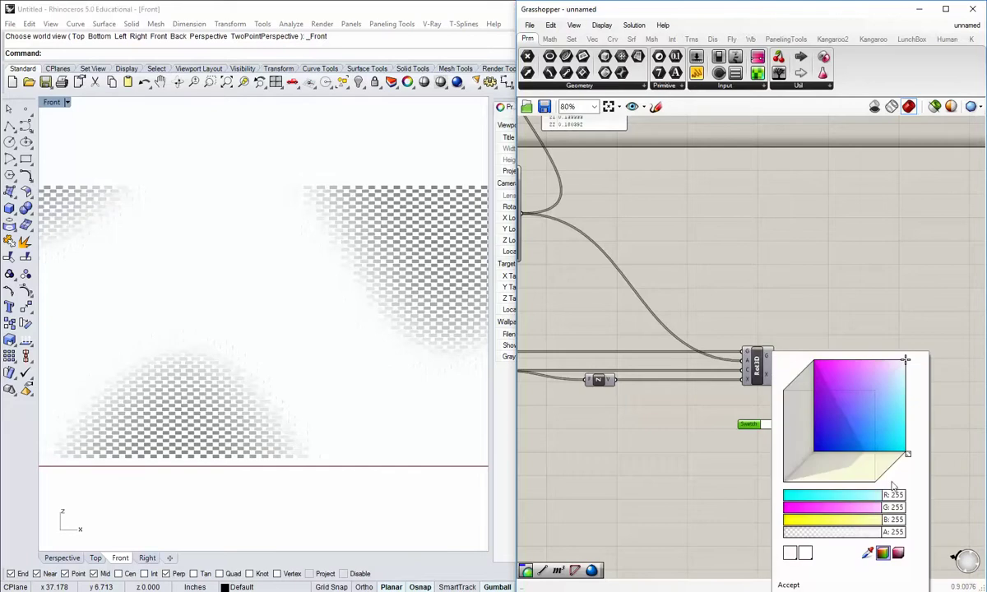
{"action": "right_click_drag", "start_coordinate": [214, 289], "coordinate": [232, 299]}
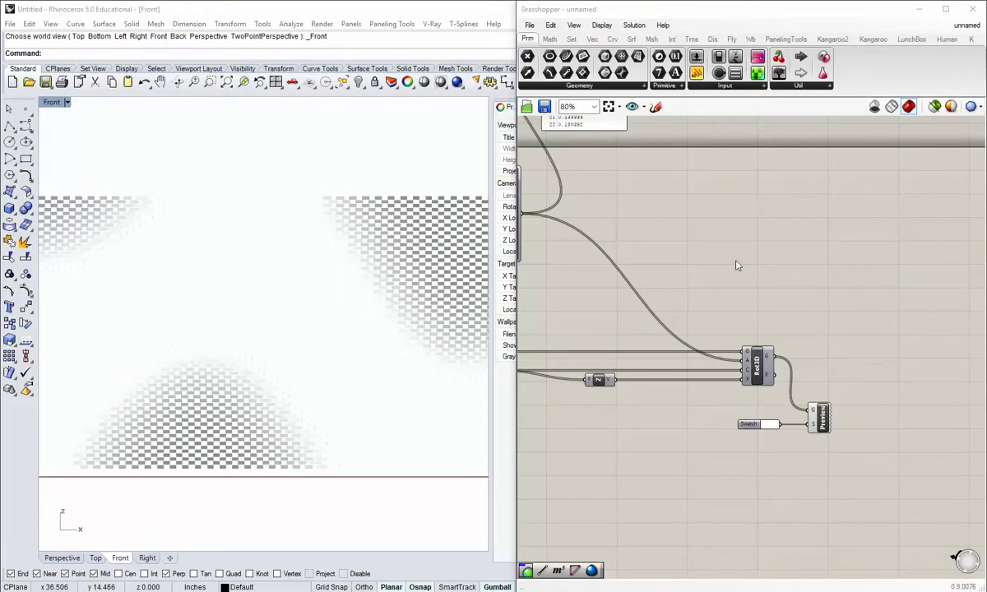
{"action": "right_click", "coordinate": [739, 308]}
{"action": "right_click_drag", "start_coordinate": [576, 281], "coordinate": [650, 299]}
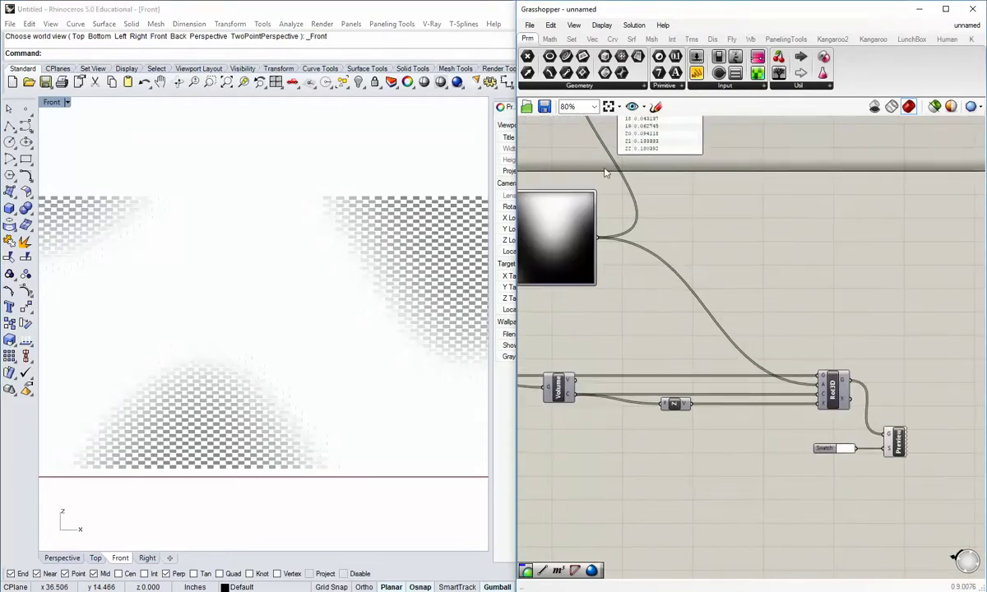
- Move the Rot3D, Swatch and Preview components together farther away from the Unit Z component
{"action": "right_click_drag", "start_coordinate": [695, 270], "coordinate": [684, 301]}
{"action": "left_click_drag", "start_coordinate": [897, 513], "coordinate": [797, 427]}
{"action": "left_click_drag", "start_coordinate": [821, 421], "coordinate": [880, 421]}
{"action": "left_click", "coordinate": [718, 475]}
{"action": "left_click_drag", "start_coordinate": [689, 467], "coordinate": [534, 404]}
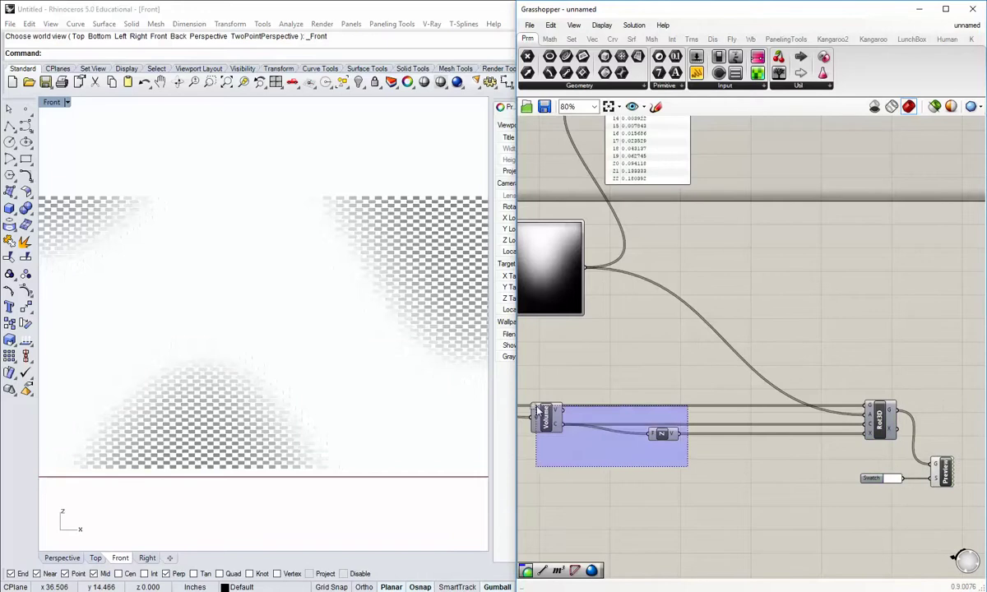
{"action": "left_click", "coordinate": [737, 375]}
- Widen the Grasshopper window slightly at the expense of the Rhino viewport
{"action": "right_click_drag", "start_coordinate": [719, 342], "coordinate": [617, 275]}
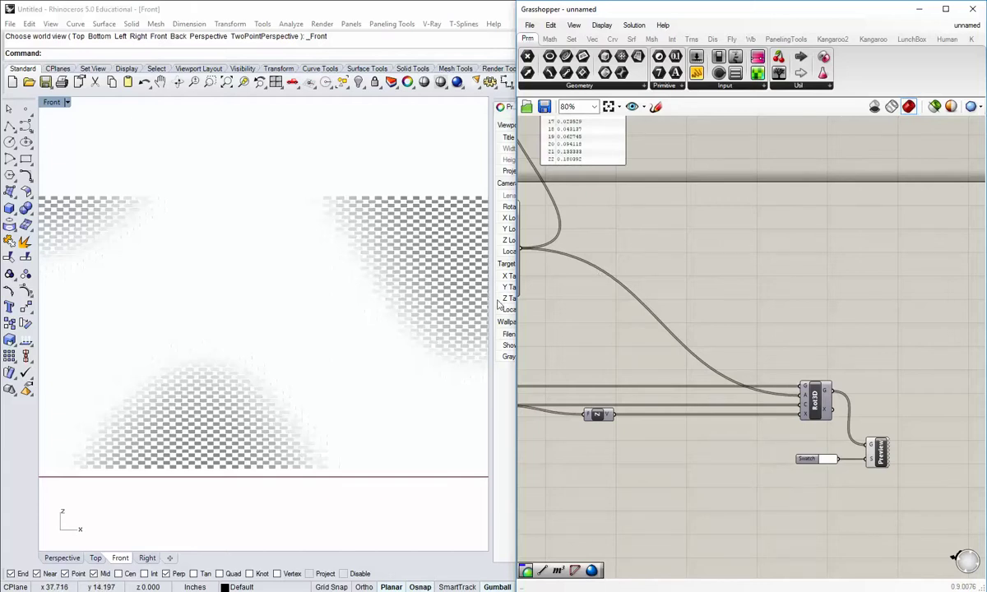
{"action": "right_click_drag", "start_coordinate": [652, 302], "coordinate": [666, 344]}
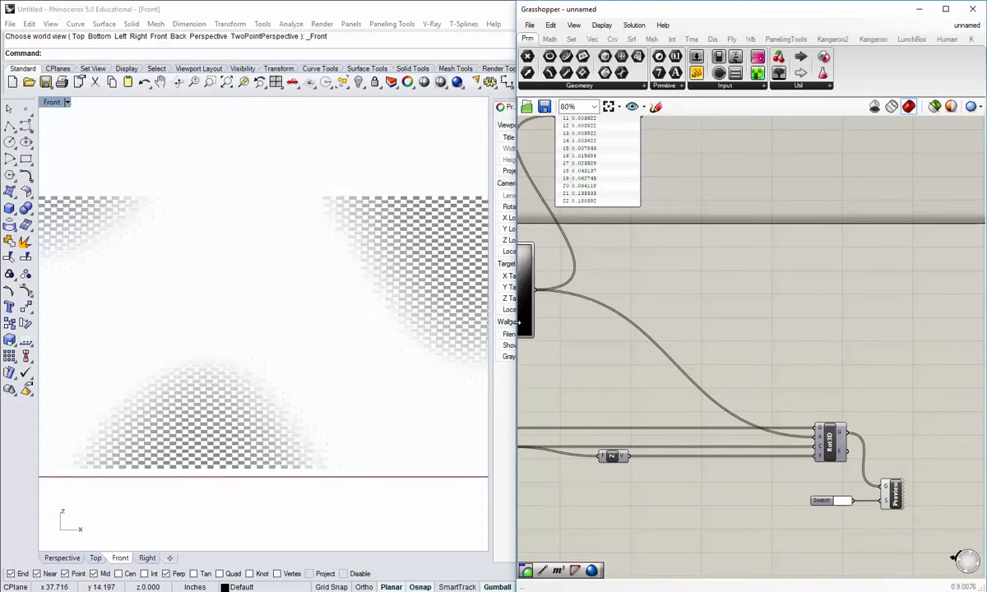
{"action": "left_click_drag", "start_coordinate": [515, 321], "coordinate": [485, 322]}
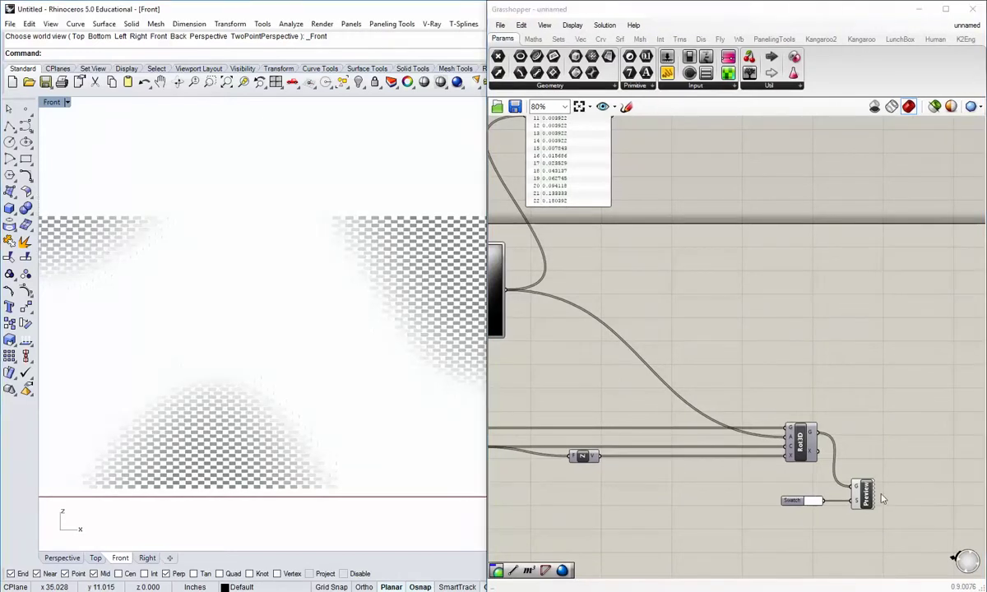
- Recolour the preview swatch to light blue (R 74, G 177, B 255), reduce its opacity, and accept the colour
{"action": "right_click_drag", "start_coordinate": [882, 500], "coordinate": [814, 444]}
{"action": "left_click", "coordinate": [772, 428]}
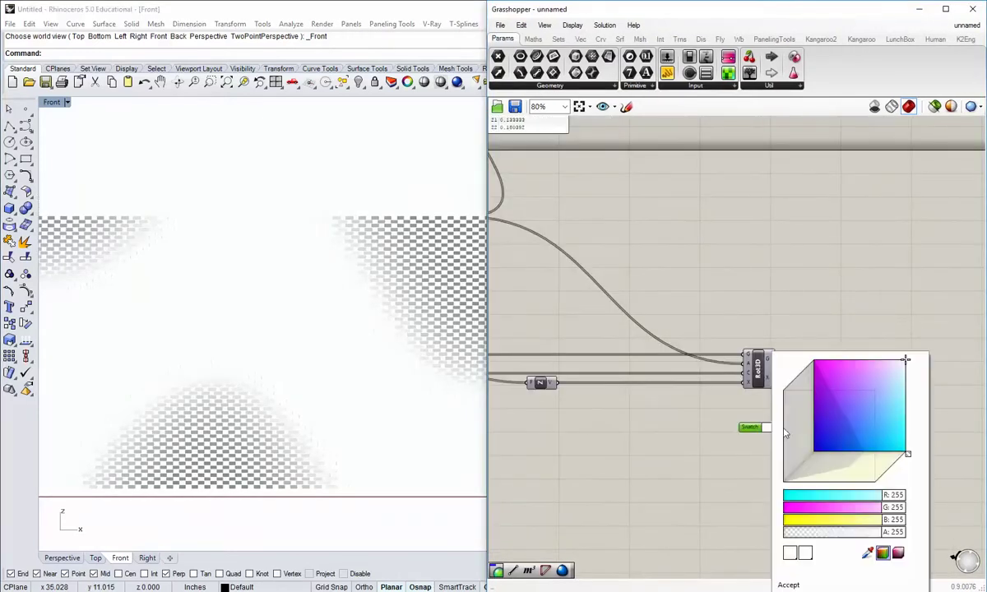
{"action": "left_click", "coordinate": [877, 426]}
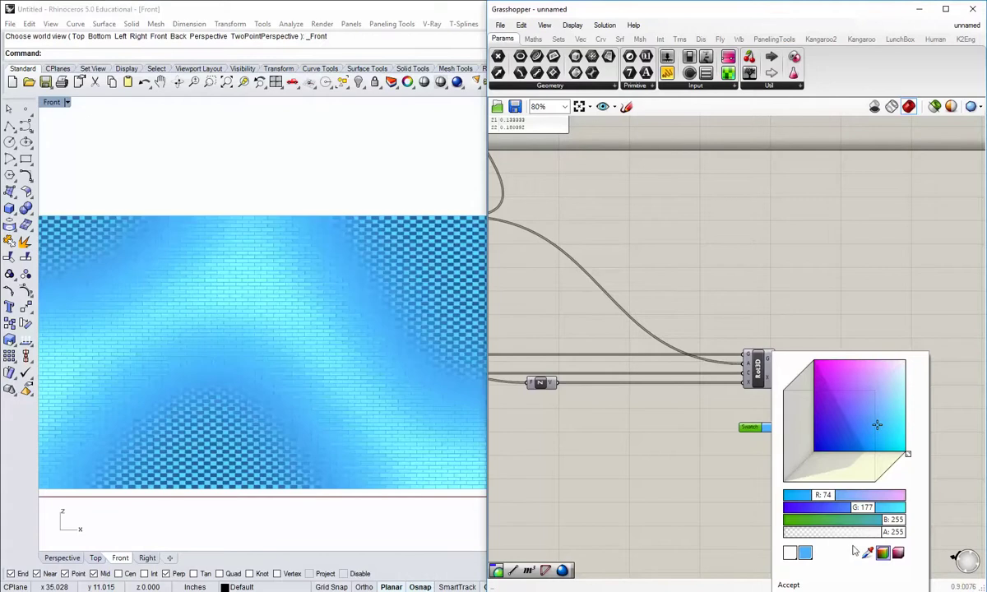
{"action": "left_click_drag", "start_coordinate": [874, 533], "coordinate": [852, 538]}
{"action": "left_click", "coordinate": [788, 586]}
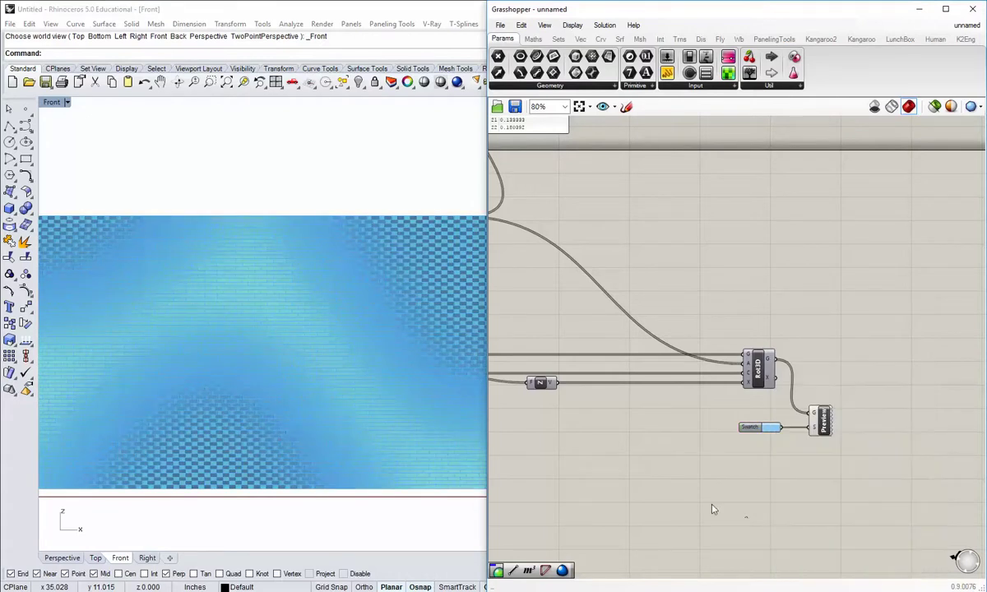
{"action": "left_click", "coordinate": [285, 341]}
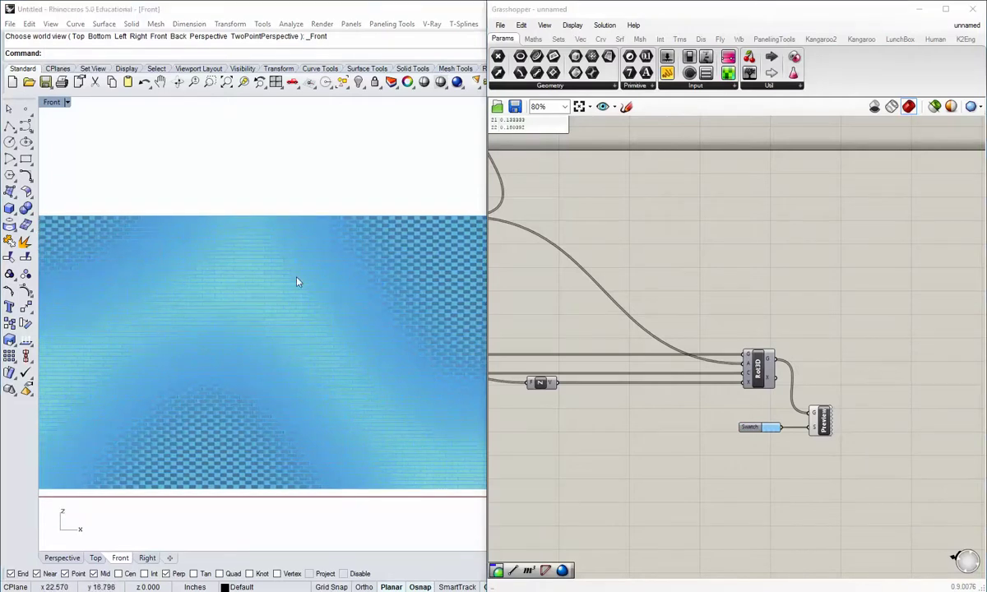
{"action": "right_click_drag", "start_coordinate": [382, 350], "coordinate": [289, 328]}
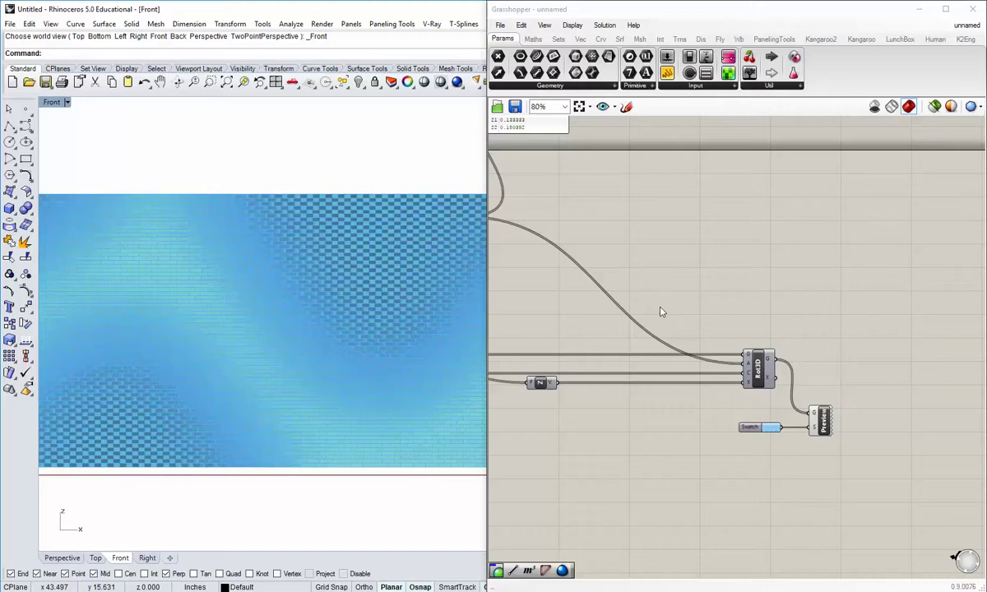
- Add a Remap Numbers component above Rot3D and connect the Image Sampler's output to its value input
{"action": "right_click_drag", "start_coordinate": [662, 312], "coordinate": [690, 327]}
{"action": "left_click", "coordinate": [533, 39]}
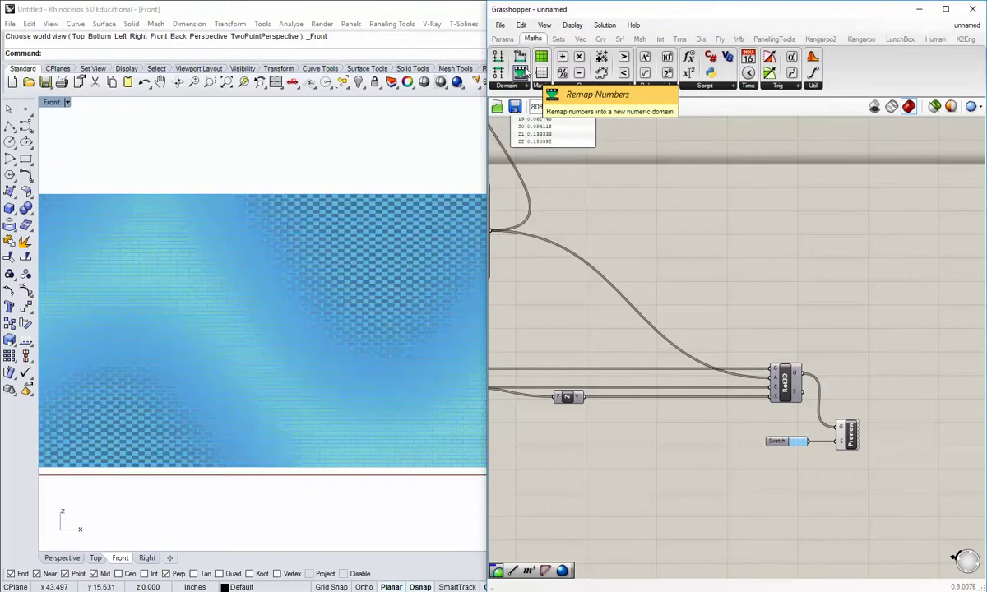
{"action": "left_click_drag", "start_coordinate": [521, 72], "coordinate": [663, 232]}
{"action": "right_click_drag", "start_coordinate": [645, 286], "coordinate": [695, 302]}
{"action": "left_click_drag", "start_coordinate": [702, 288], "coordinate": [735, 297]}
{"action": "left_click", "coordinate": [632, 304]}
{"action": "right_click_drag", "start_coordinate": [582, 289], "coordinate": [561, 282]}
{"action": "mouse_move", "coordinate": [514, 271]}
{"action": "left_mouse_down"}
{"action": "mouse_move", "coordinate": [679, 287]}
{"action": "mouse_move", "coordinate": [755, 280]}
{"action": "left_mouse_up"}
{"action": "mouse_move", "coordinate": [527, 270]}
{"action": "right_mouse_down"}
{"action": "mouse_move", "coordinate": [593, 278]}
{"action": "mouse_move", "coordinate": [500, 273]}
{"action": "right_mouse_up"}
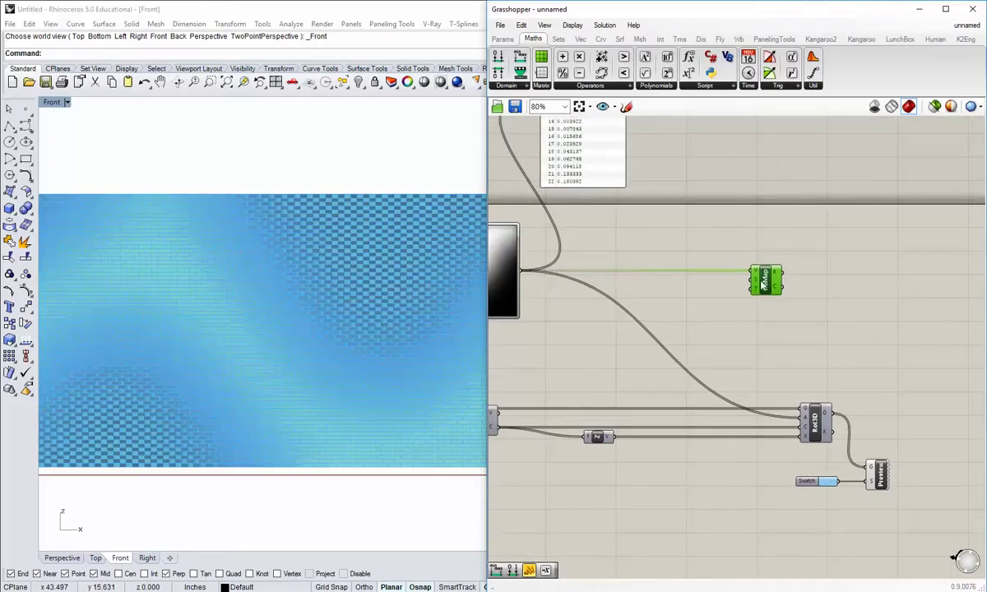
- Shift ReMap slightly closer to the Image Sampler and place a Construct Domain component between them, just below their wire
{"action": "left_click", "coordinate": [627, 209]}
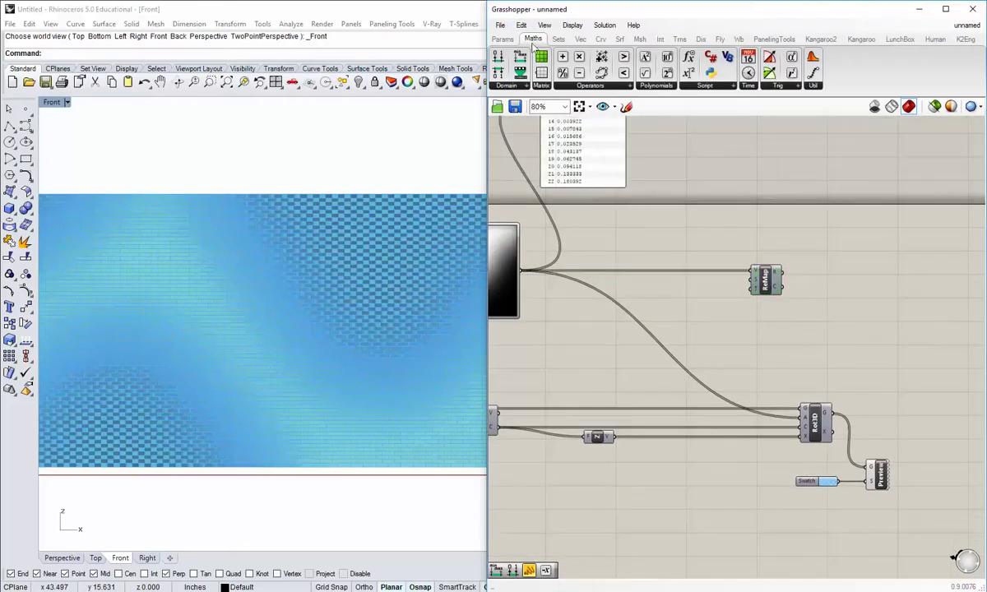
{"action": "left_click", "coordinate": [516, 87]}
{"action": "left_click_drag", "start_coordinate": [764, 282], "coordinate": [748, 282]}
{"action": "left_click", "coordinate": [709, 310]}
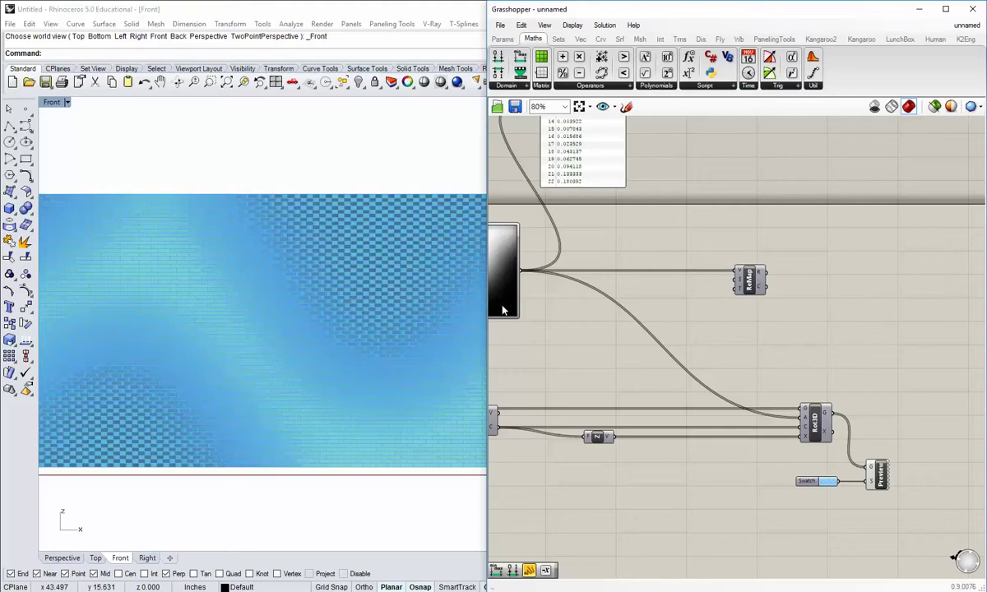
{"action": "right_click_drag", "start_coordinate": [724, 311], "coordinate": [708, 306]}
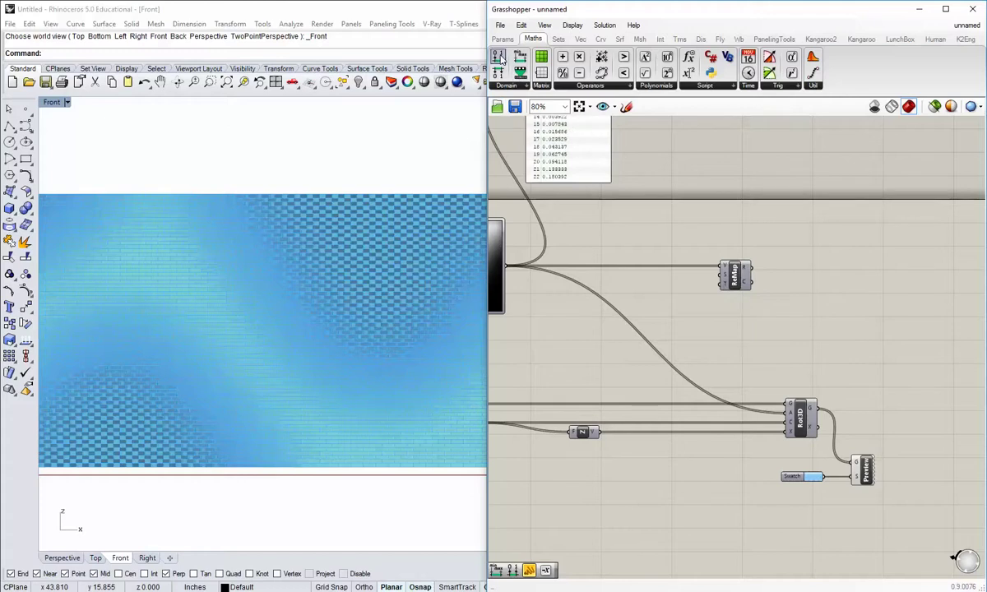
{"action": "left_click_drag", "start_coordinate": [506, 74], "coordinate": [641, 300]}
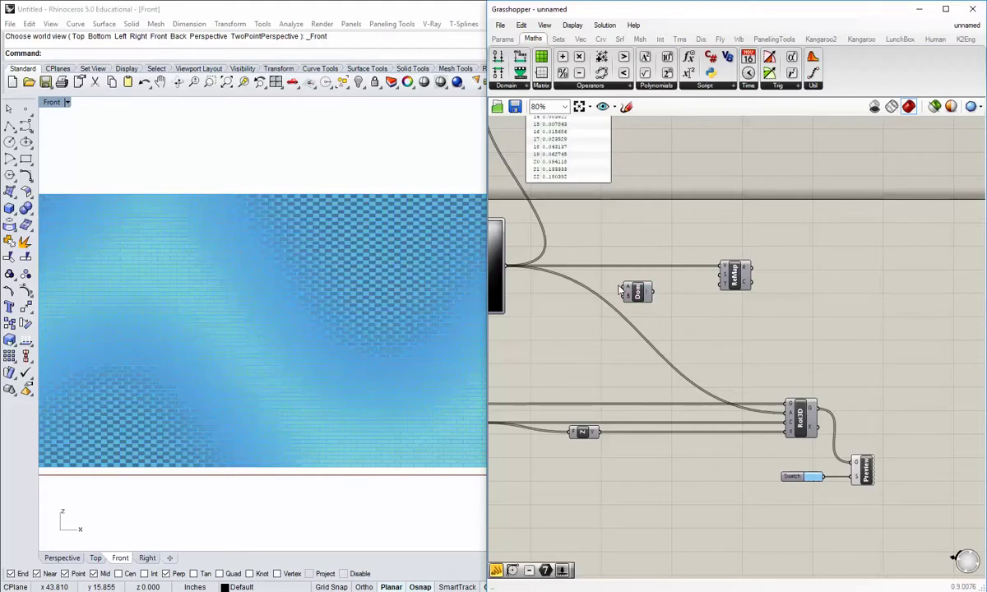
{"action": "left_click_drag", "start_coordinate": [638, 298], "coordinate": [645, 296]}
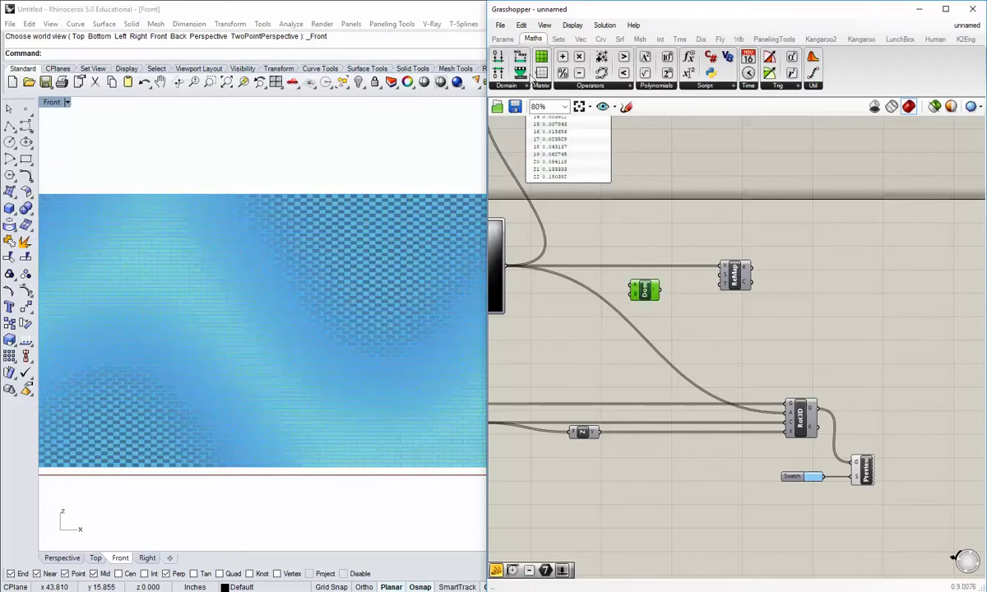
- Add a compact panel containing 1 and connect it to the A input of the Construct Domain component
{"action": "left_click", "coordinate": [502, 39]}
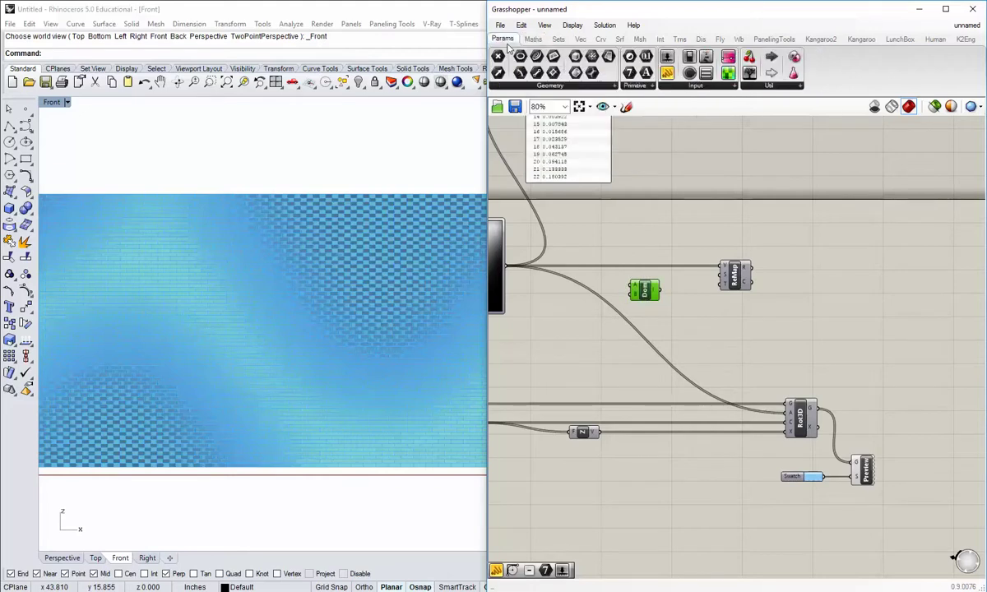
{"action": "left_click", "coordinate": [668, 73]}
{"action": "left_click", "coordinate": [599, 308]}
{"action": "scroll", "coordinate": [597, 310], "scroll_direction": "up", "scroll_amount": 3}
{"action": "scroll", "coordinate": [630, 395], "scroll_direction": "down", "scroll_amount": 1}
{"action": "right_click_drag", "start_coordinate": [631, 406], "coordinate": [677, 406]}
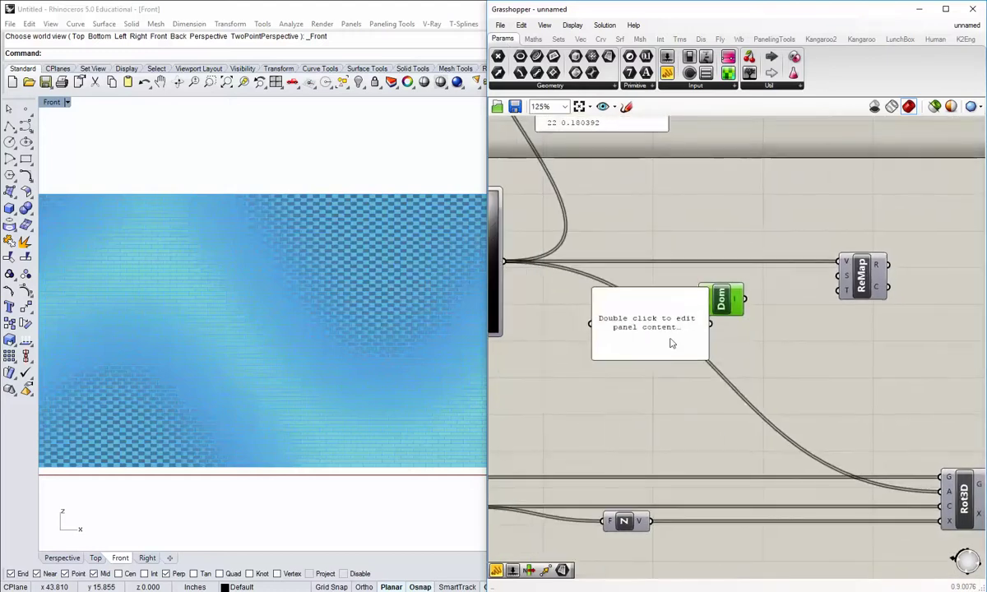
{"action": "left_click_drag", "start_coordinate": [672, 325], "coordinate": [507, 283]}
{"action": "double_click", "coordinate": [624, 359]}
{"action": "type", "text": "1"}
{"action": "left_click_drag", "start_coordinate": [552, 310], "coordinate": [702, 291]}
- Duplicate the panel, set the copy to 0, and align it under the first as the domain's B input
{"action": "left_click_drag", "start_coordinate": [629, 302], "coordinate": [653, 314]}
{"action": "left_click", "coordinate": [665, 339]}
{"action": "double_click", "coordinate": [658, 313]}
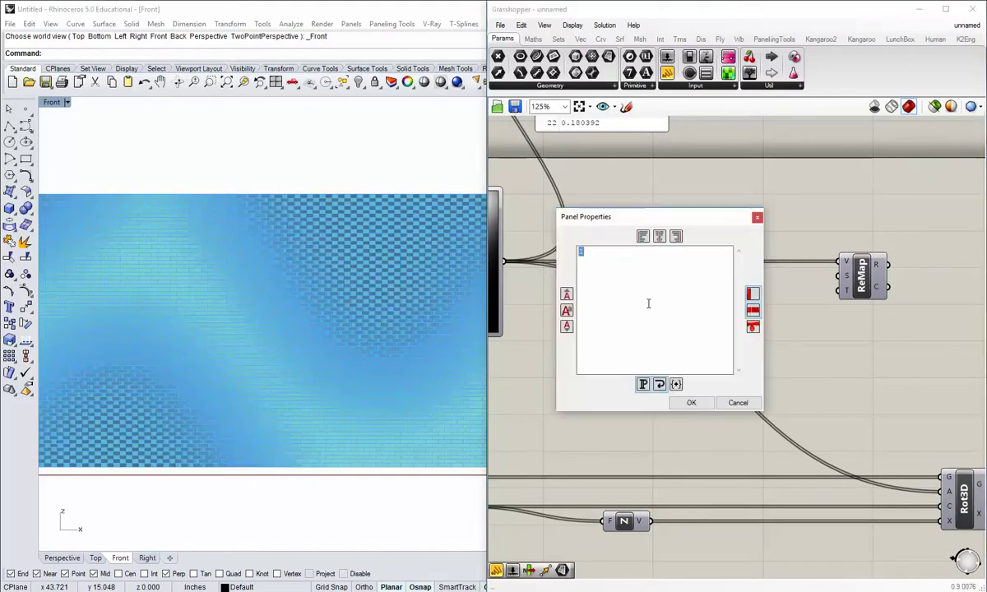
{"action": "type", "text": "0"}
{"action": "left_click", "coordinate": [691, 402]}
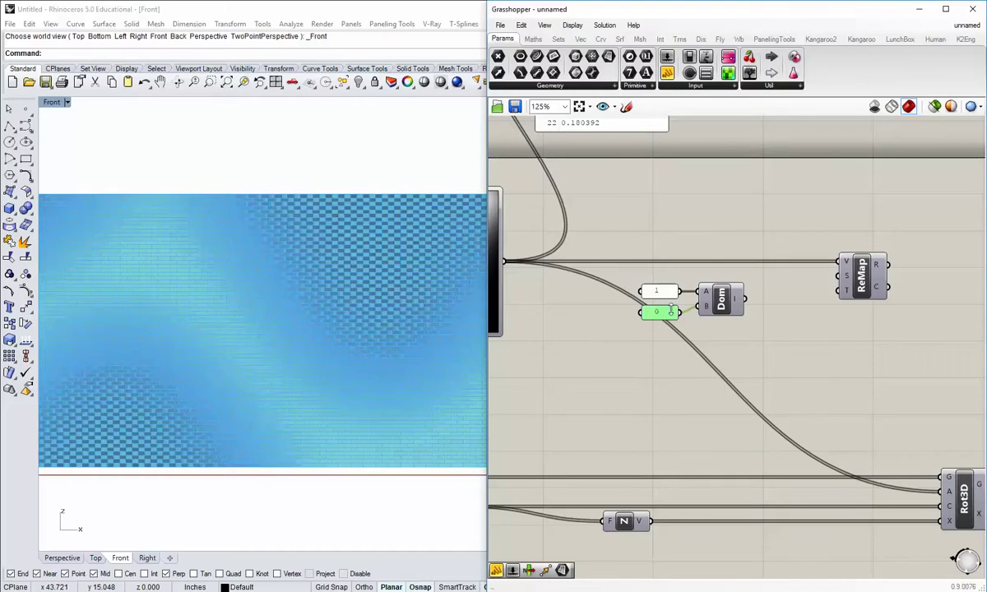
{"action": "left_click_drag", "start_coordinate": [660, 314], "coordinate": [659, 307]}
{"action": "left_click", "coordinate": [693, 330]}
- Connect the constructed domain to the target input of the ReMap component
{"action": "right_click_drag", "start_coordinate": [744, 315], "coordinate": [705, 316]}
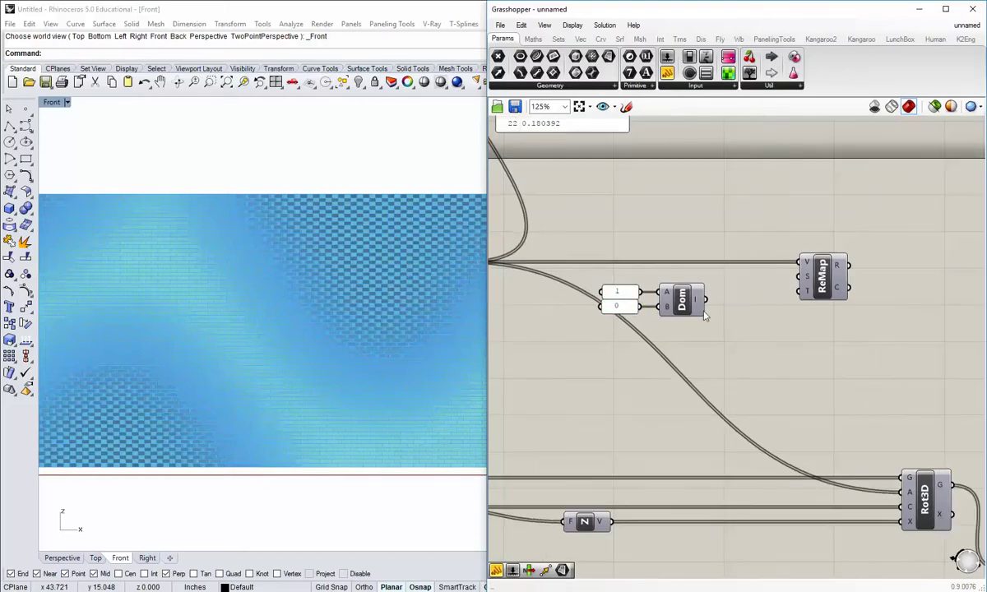
{"action": "left_click_drag", "start_coordinate": [698, 303], "coordinate": [797, 292]}
{"action": "right_click_drag", "start_coordinate": [797, 292], "coordinate": [733, 275]}
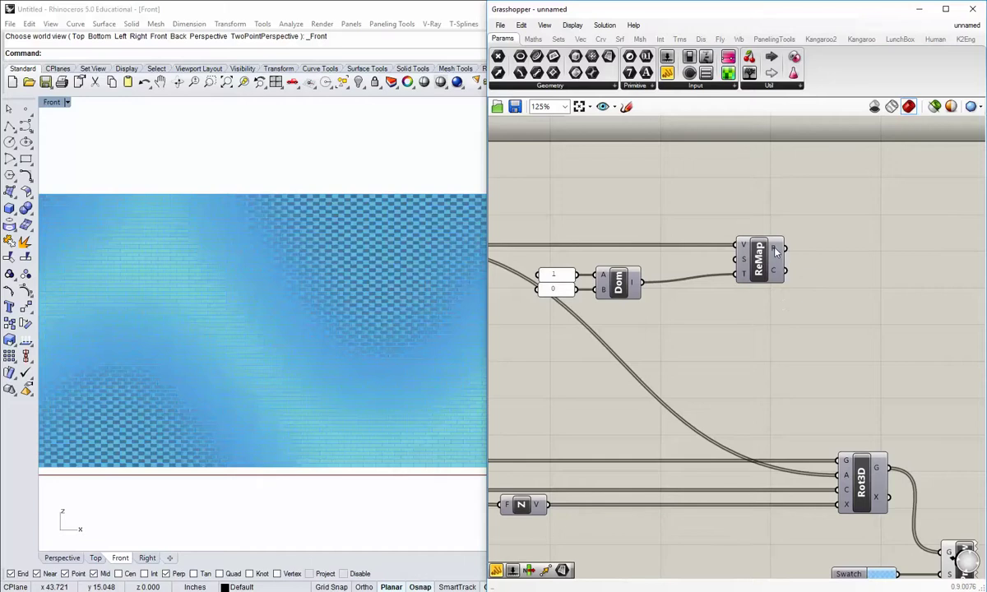
- Move the domain with its two panels closer to ReMap, and feed the remapped values into Rot3D's angle input
{"action": "mouse_move", "coordinate": [774, 252]}
{"action": "left_click_drag", "start_coordinate": [650, 324], "coordinate": [548, 268]}
{"action": "left_click_drag", "start_coordinate": [618, 281], "coordinate": [664, 273]}
{"action": "left_click", "coordinate": [710, 300]}
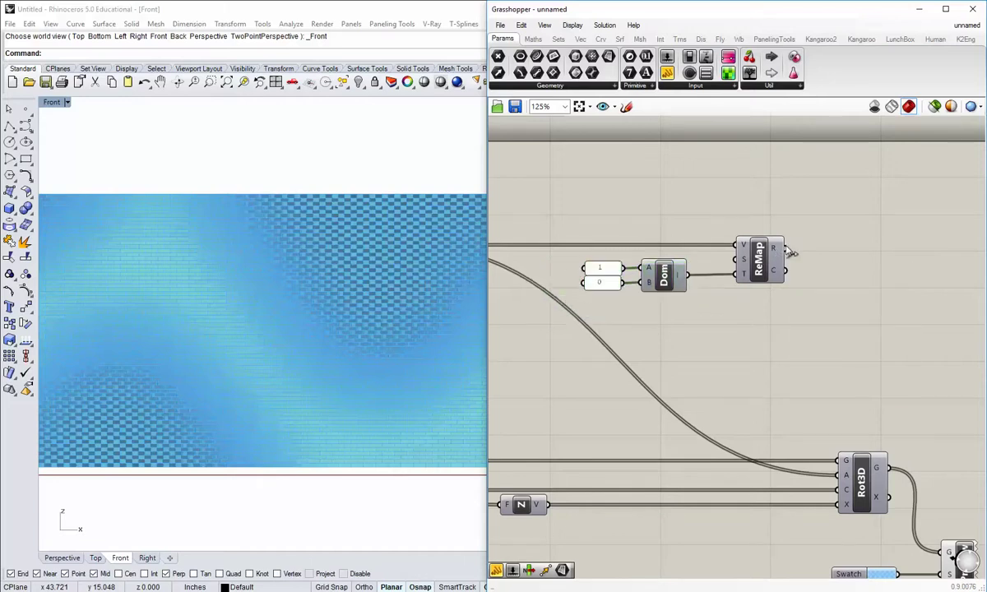
{"action": "left_click_drag", "start_coordinate": [787, 251], "coordinate": [841, 480]}
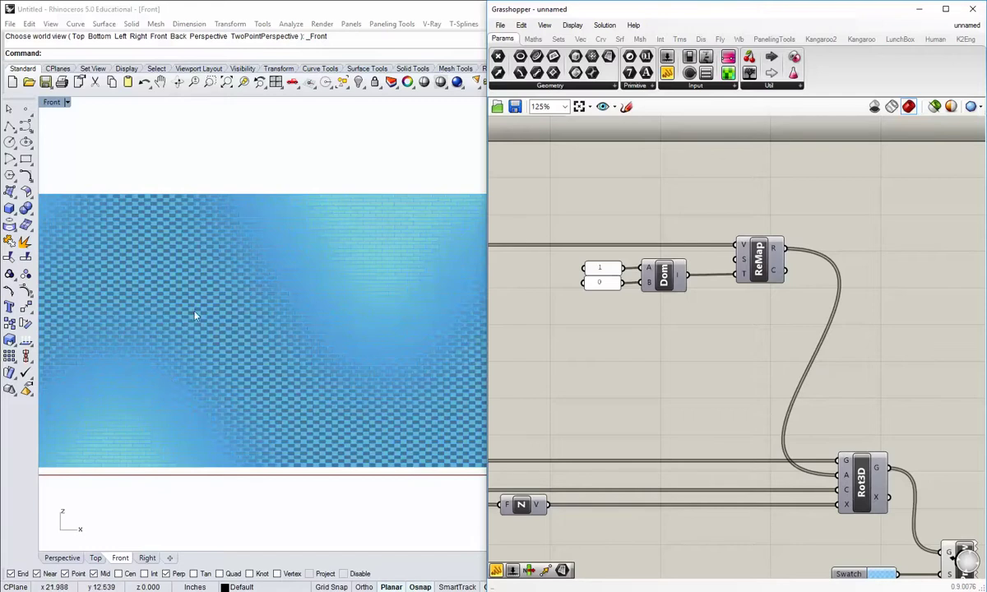
- Examine the brick wall's rotation pattern along its whole width in the Front view, both close up and zoomed out
{"action": "right_click_drag", "start_coordinate": [261, 339], "coordinate": [317, 341]}
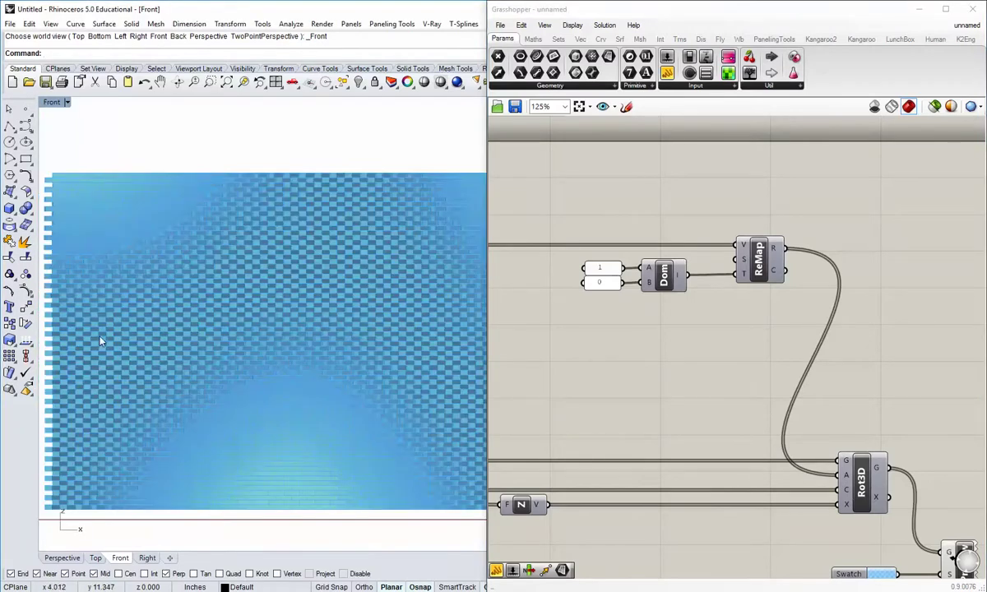
{"action": "right_click_drag", "start_coordinate": [389, 297], "coordinate": [255, 252]}
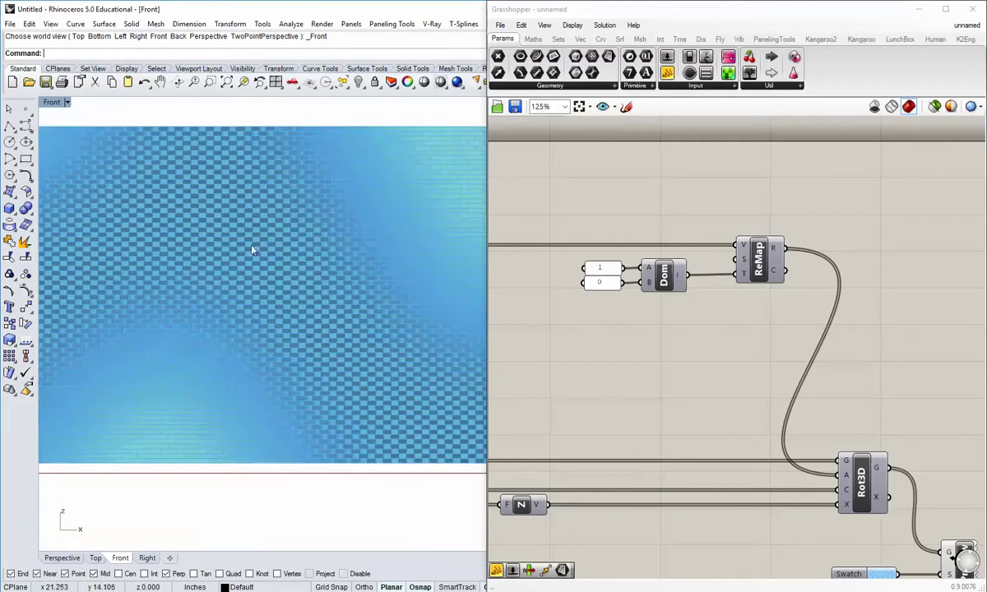
{"action": "right_click_drag", "start_coordinate": [356, 367], "coordinate": [315, 360]}
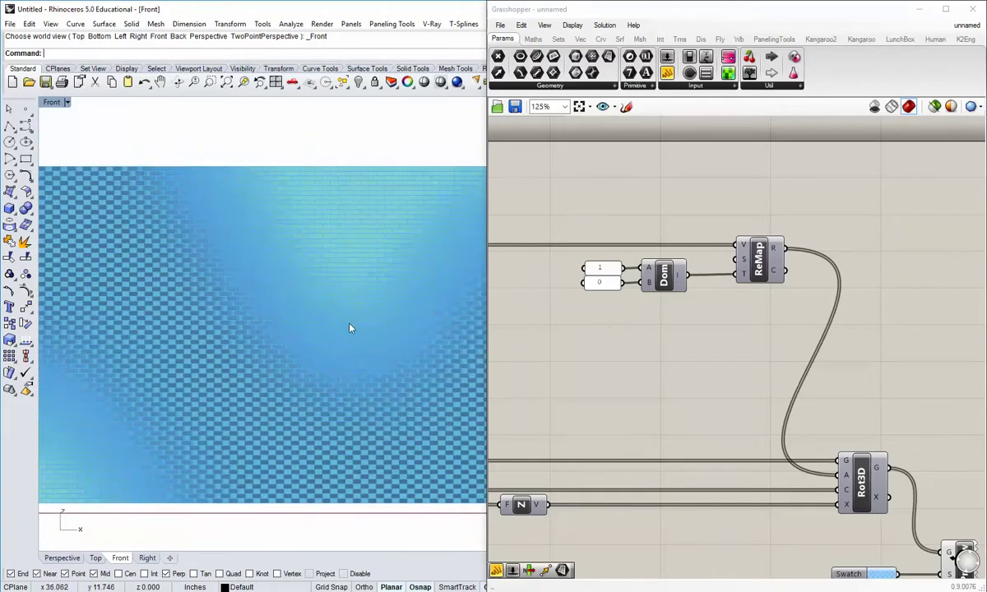
{"action": "scroll", "coordinate": [329, 304], "scroll_direction": "down", "scroll_amount": 5}
{"action": "scroll", "coordinate": [302, 381], "scroll_direction": "up", "scroll_amount": 6}
{"action": "scroll", "coordinate": [302, 379], "scroll_direction": "down", "scroll_amount": 2}
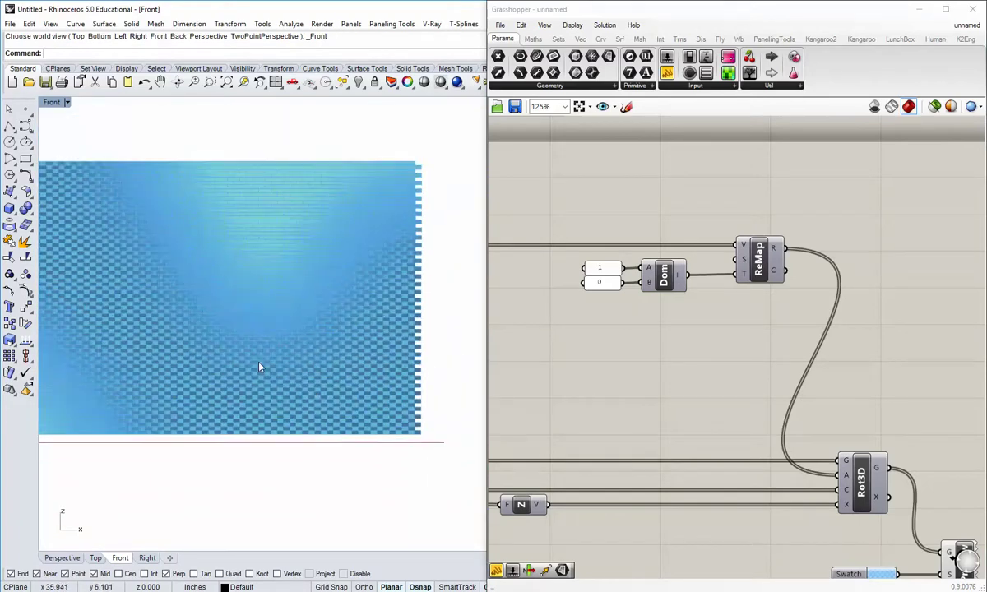
{"action": "right_click_drag", "start_coordinate": [170, 300], "coordinate": [267, 331]}
{"action": "scroll", "coordinate": [266, 331], "scroll_direction": "up", "scroll_amount": 4}
{"action": "scroll", "coordinate": [189, 265], "scroll_direction": "up", "scroll_amount": 3}
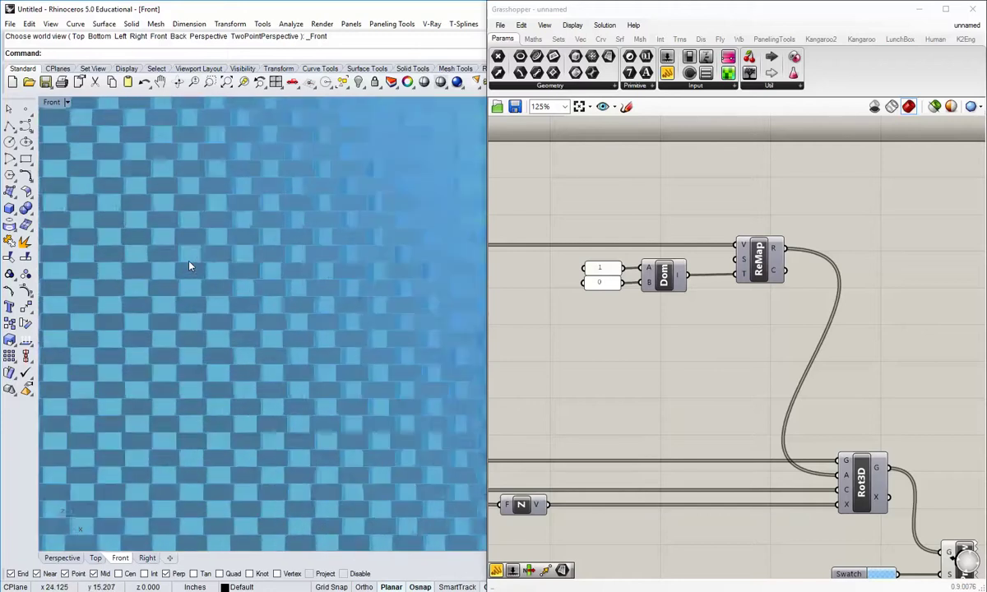
{"action": "scroll", "coordinate": [189, 266], "scroll_direction": "down", "scroll_amount": 6}
{"action": "right_click_drag", "start_coordinate": [270, 324], "coordinate": [295, 305]}
{"action": "scroll", "coordinate": [636, 355], "scroll_direction": "down", "scroll_amount": 3}
{"action": "scroll", "coordinate": [643, 329], "scroll_direction": "up", "scroll_amount": 1}
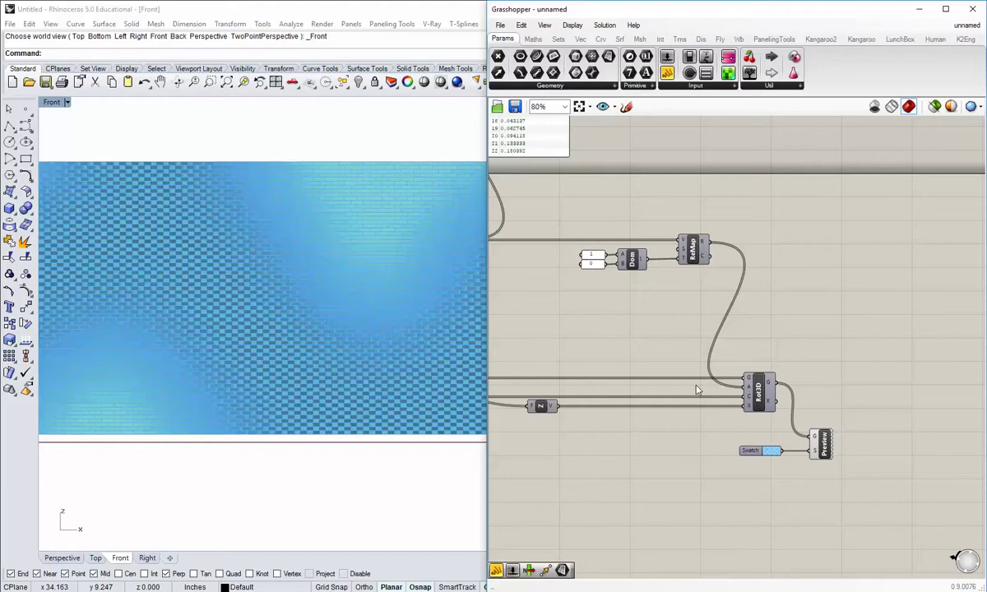
- Increase the Image Sampler's height slightly and nudge it so its wire to ReMap runs straight
{"action": "scroll", "coordinate": [697, 391], "scroll_direction": "up", "scroll_amount": 2}
{"action": "right_click_drag", "start_coordinate": [601, 331], "coordinate": [678, 363]}
{"action": "right_click_drag", "start_coordinate": [695, 289], "coordinate": [711, 339]}
{"action": "scroll", "coordinate": [711, 339], "scroll_direction": "down", "scroll_amount": 2}
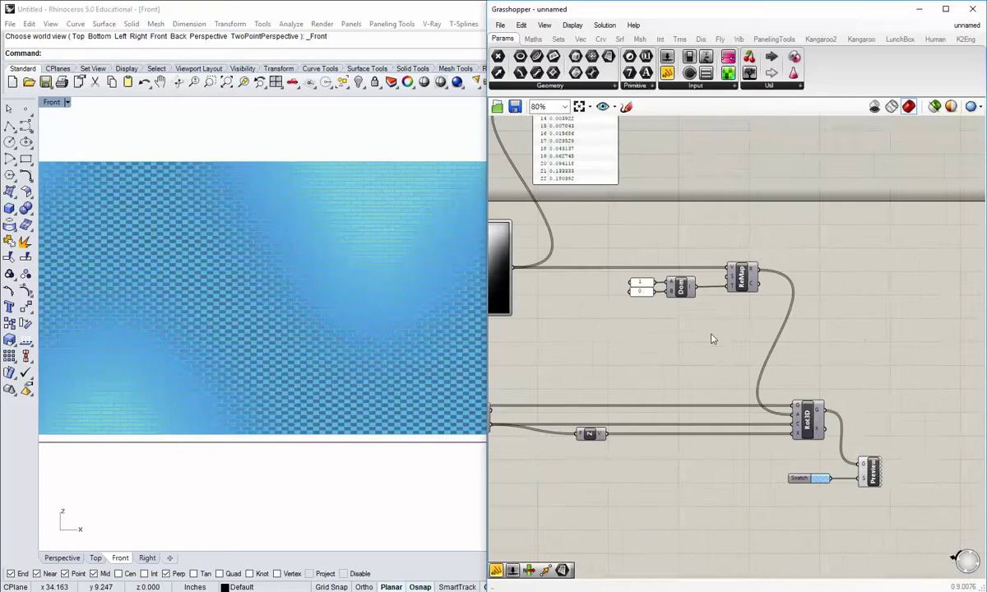
{"action": "right_click_drag", "start_coordinate": [632, 317], "coordinate": [757, 325]}
{"action": "scroll", "coordinate": [564, 291], "scroll_direction": "up", "scroll_amount": 2}
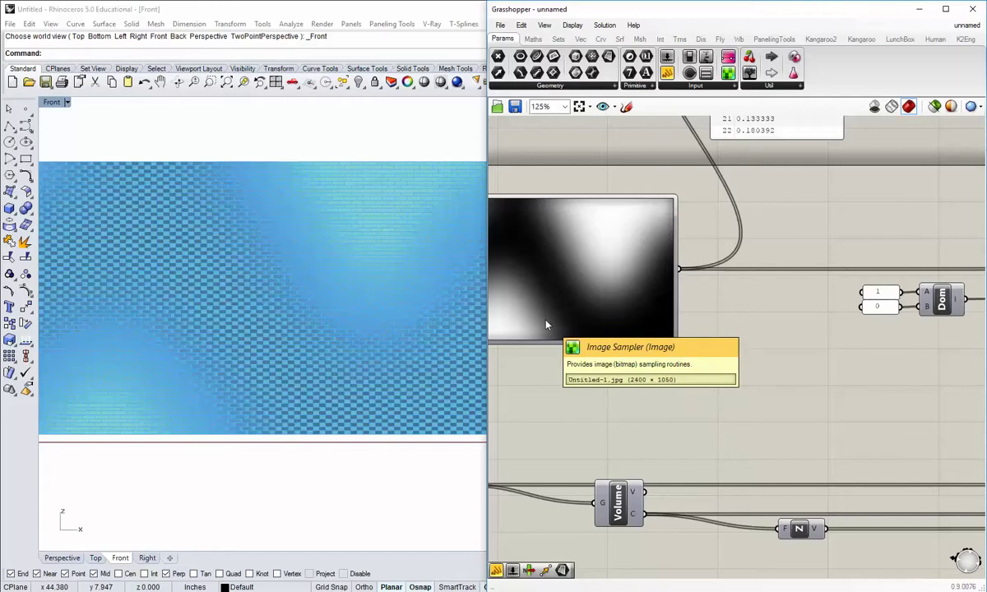
{"action": "left_click_drag", "start_coordinate": [535, 338], "coordinate": [536, 351]}
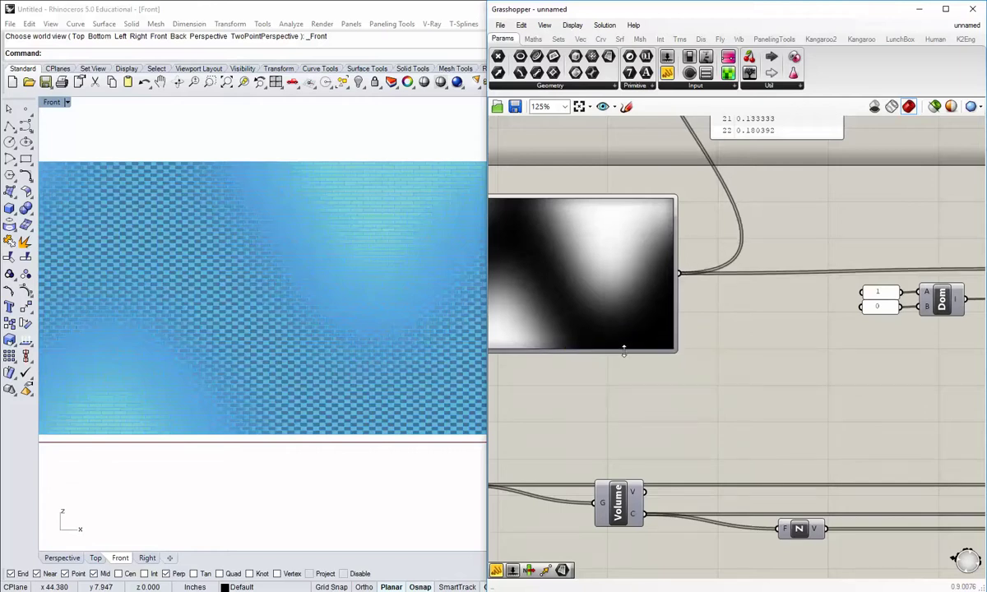
{"action": "right_click_drag", "start_coordinate": [676, 364], "coordinate": [686, 343]}
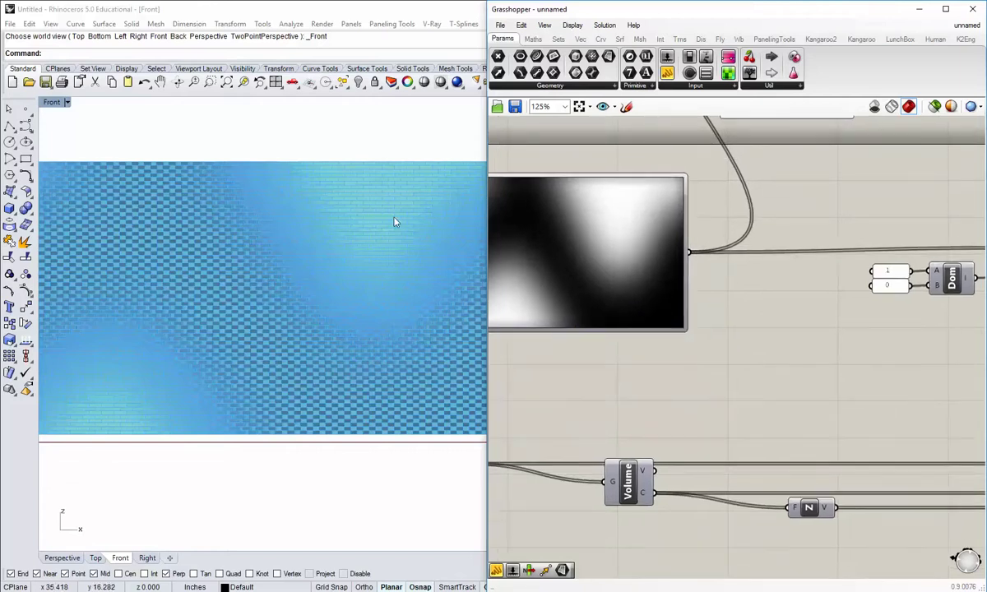
{"action": "scroll", "coordinate": [724, 390], "scroll_direction": "down", "scroll_amount": 2}
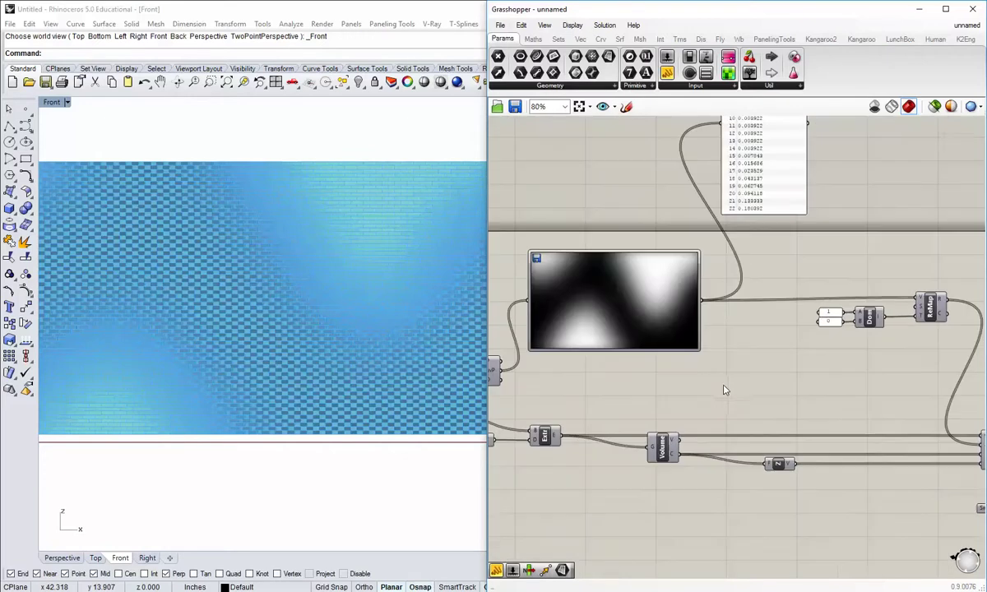
{"action": "left_click", "coordinate": [633, 326]}
{"action": "left_click", "coordinate": [808, 393]}
{"action": "right_click_drag", "start_coordinate": [808, 392], "coordinate": [724, 368]}
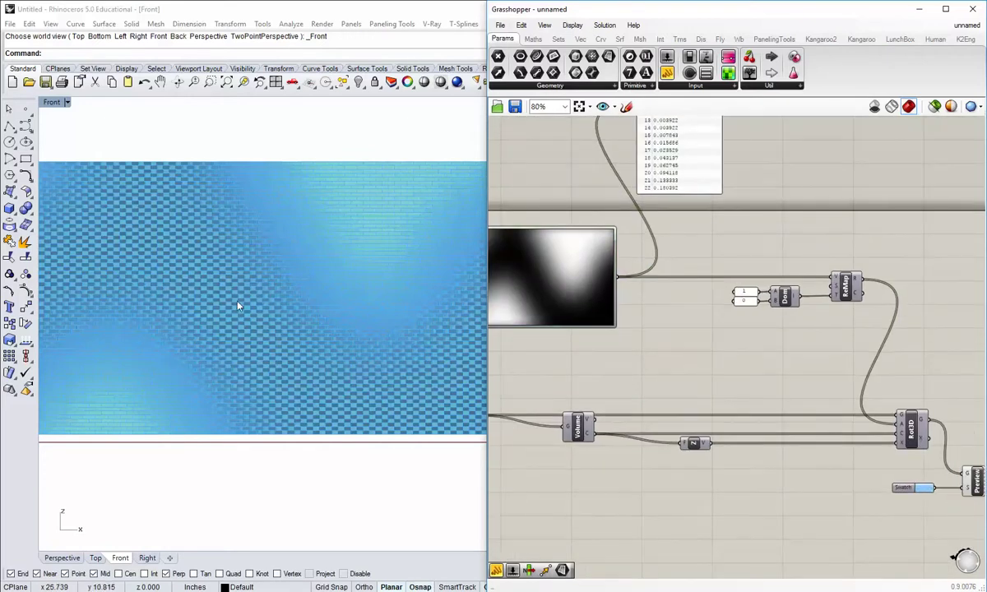
- Place a Concatenate text component on the canvas below the Construct Domain component
{"action": "right_click_drag", "start_coordinate": [776, 380], "coordinate": [632, 343]}
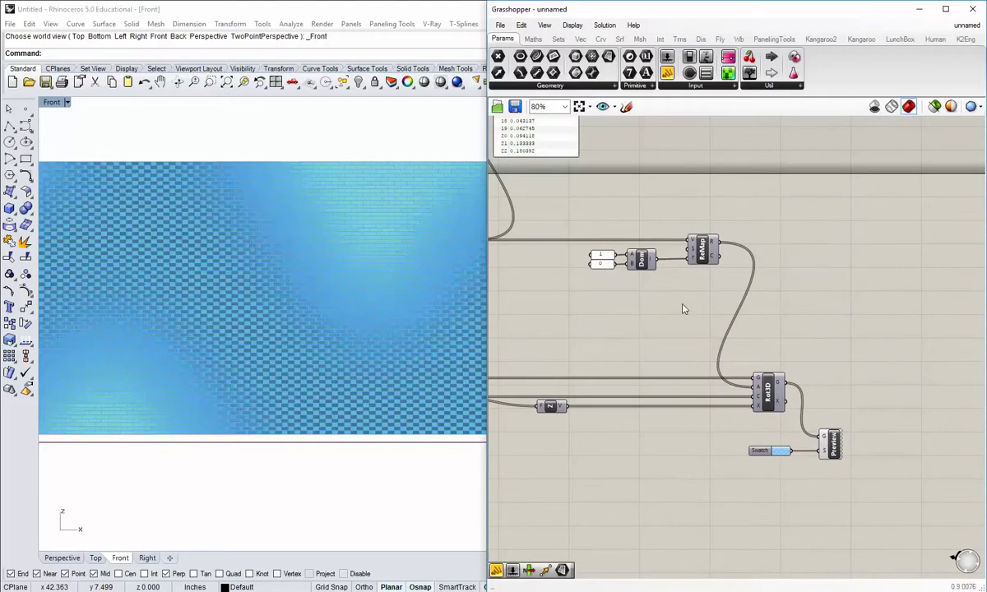
{"action": "right_click_drag", "start_coordinate": [646, 315], "coordinate": [709, 293]}
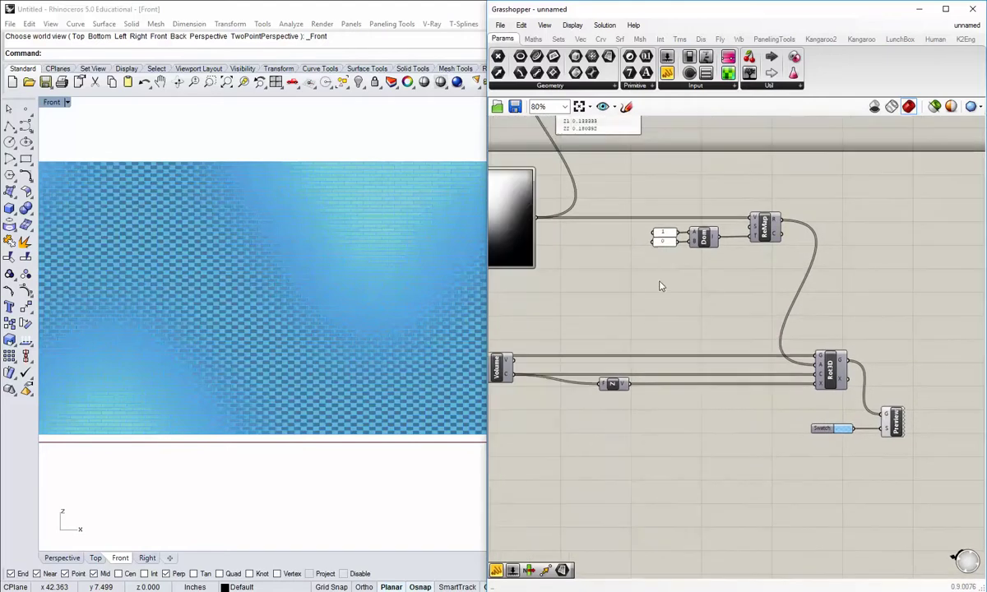
{"action": "left_click", "coordinate": [558, 40]}
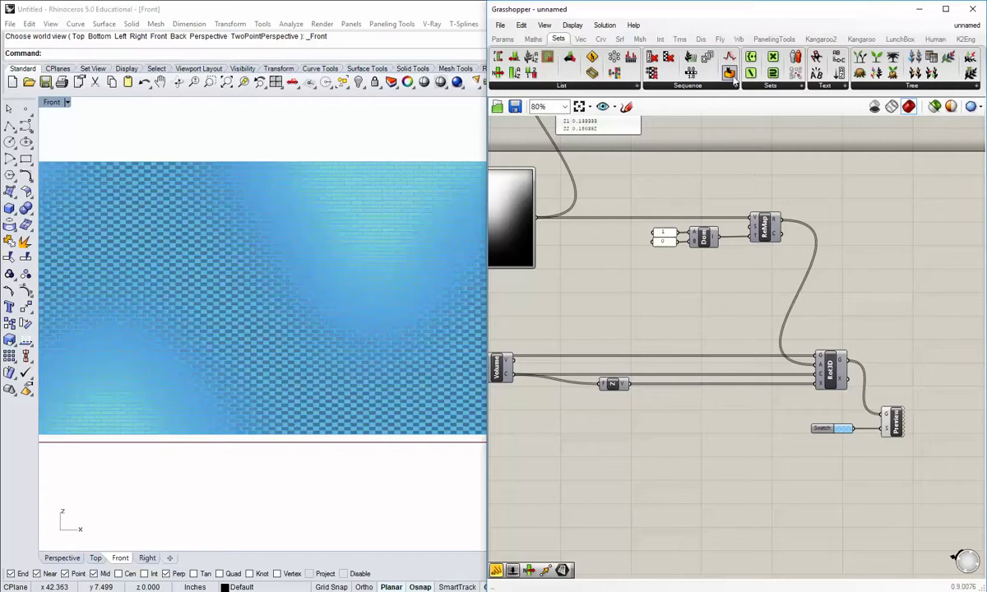
{"action": "left_click", "coordinate": [829, 86]}
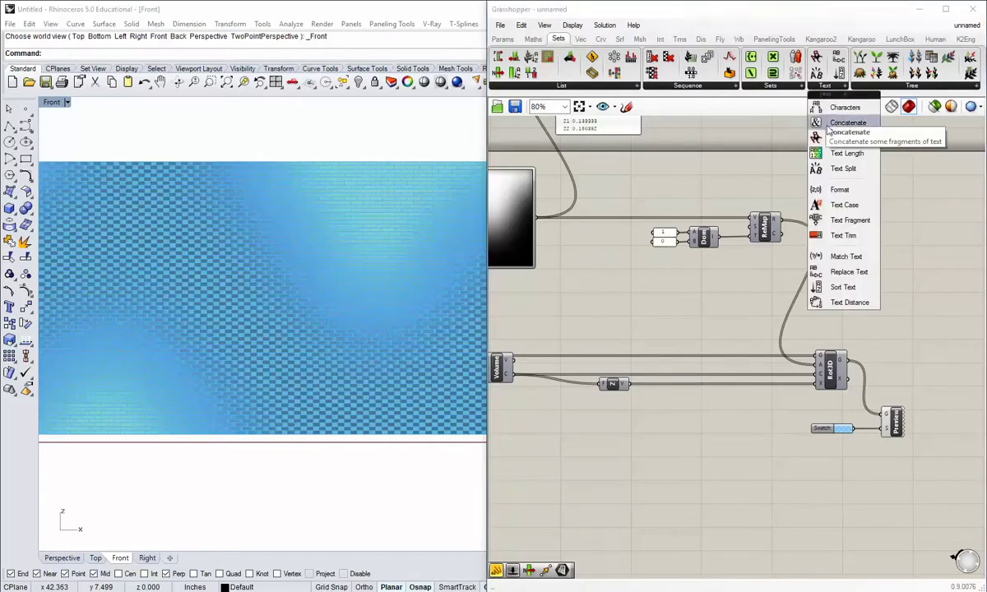
{"action": "left_click_drag", "start_coordinate": [816, 123], "coordinate": [693, 295]}
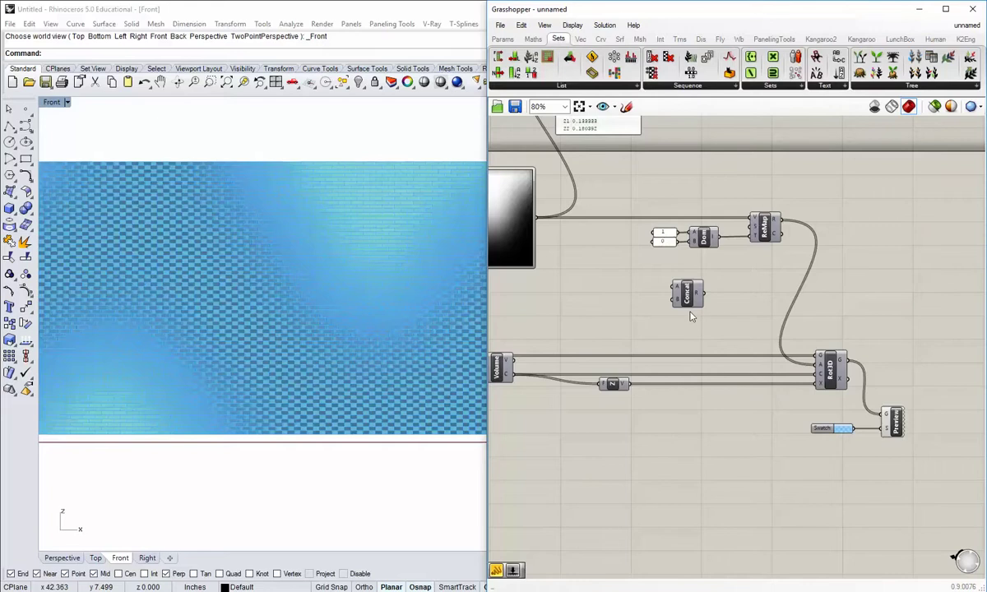
- Add a third input, C, to the Concatenate component
{"action": "scroll", "coordinate": [692, 294], "scroll_direction": "up", "scroll_amount": 5}
{"action": "scroll", "coordinate": [692, 295], "scroll_direction": "up", "scroll_amount": 2}
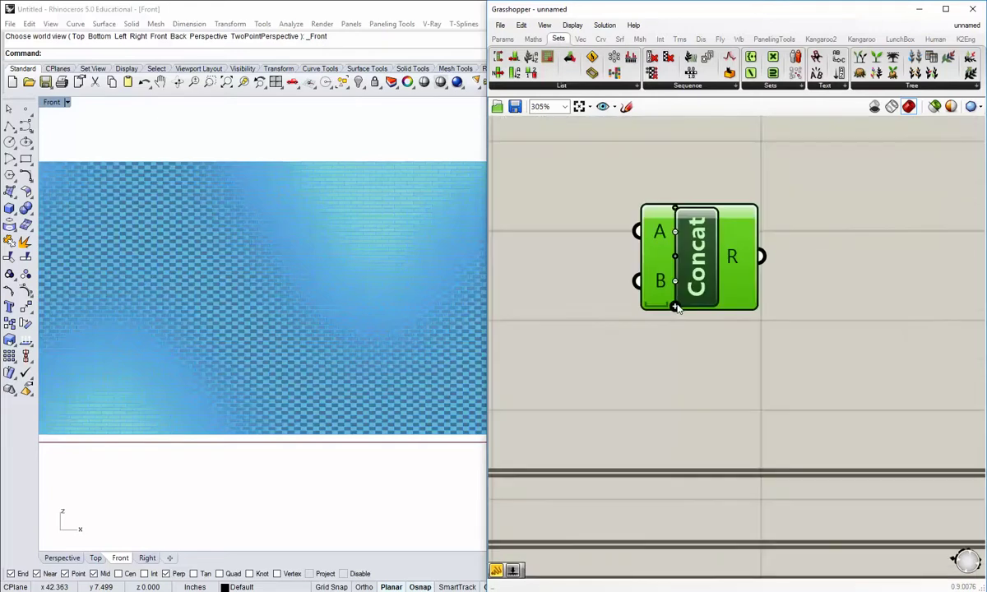
{"action": "left_click", "coordinate": [673, 288]}
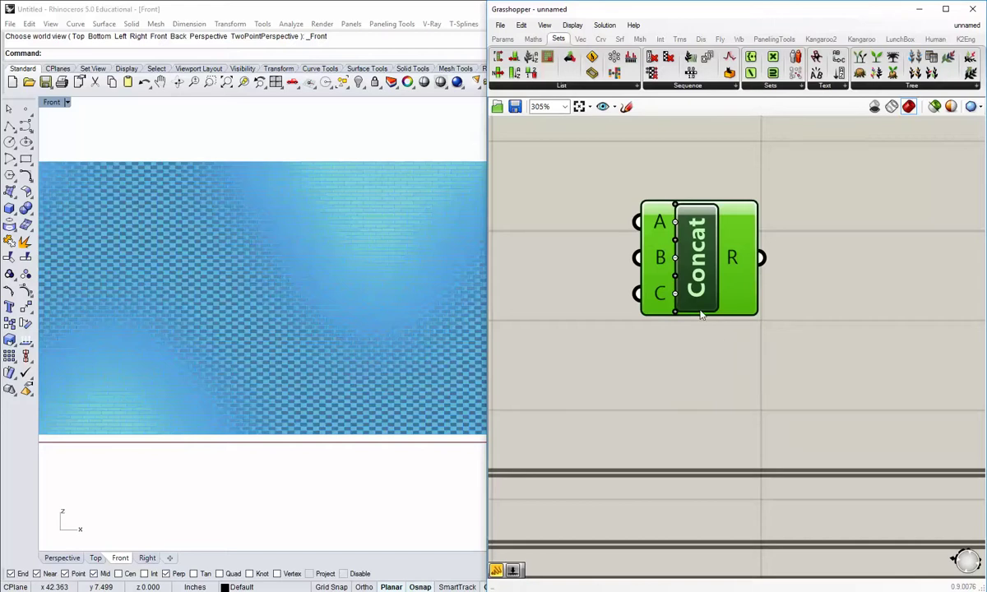
{"action": "mouse_move", "coordinate": [664, 301]}
{"action": "scroll", "coordinate": [670, 309], "scroll_direction": "up", "scroll_amount": 3}
{"action": "scroll", "coordinate": [670, 317], "scroll_direction": "down", "scroll_amount": 7}
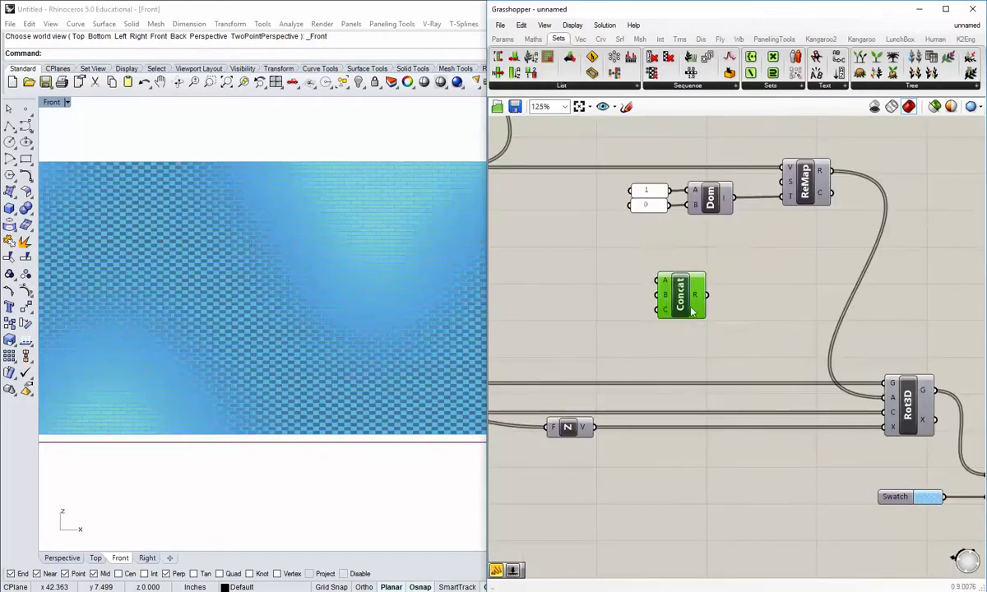
- Shift the Concatenate component slightly and place an empty text panel beside its inputs
{"action": "left_click_drag", "start_coordinate": [680, 300], "coordinate": [690, 288]}
{"action": "left_click", "coordinate": [681, 335]}
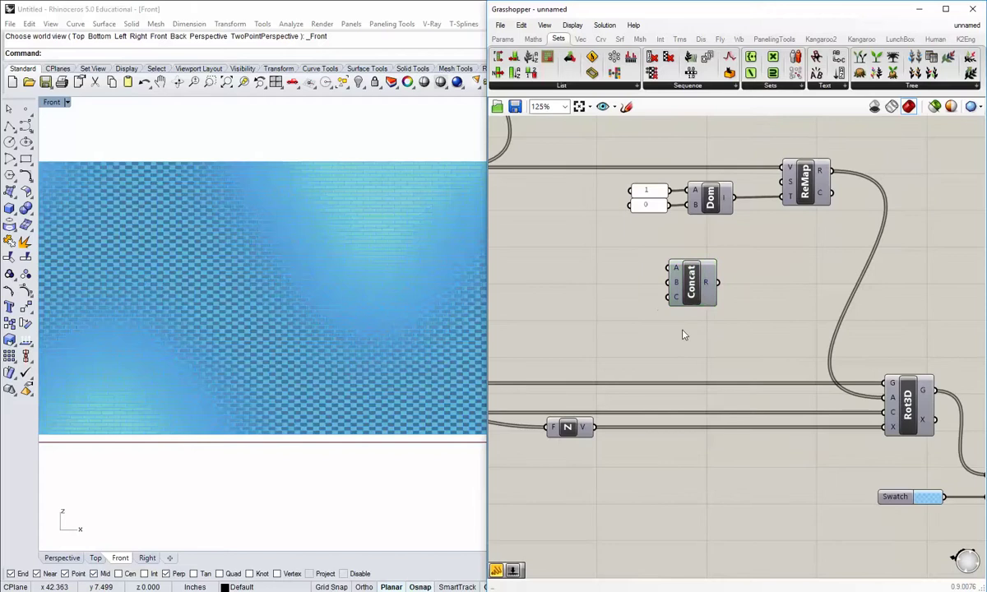
{"action": "left_click", "coordinate": [503, 39]}
{"action": "left_click_drag", "start_coordinate": [625, 71], "coordinate": [566, 254]}
{"action": "right_click_drag", "start_coordinate": [614, 329], "coordinate": [664, 356]}
{"action": "left_click_drag", "start_coordinate": [651, 303], "coordinate": [635, 293]}
- Enter "0 to " in the panel, connect it to Concatenate's A input, and shrink the panel to a compact size
{"action": "double_click", "coordinate": [636, 296]}
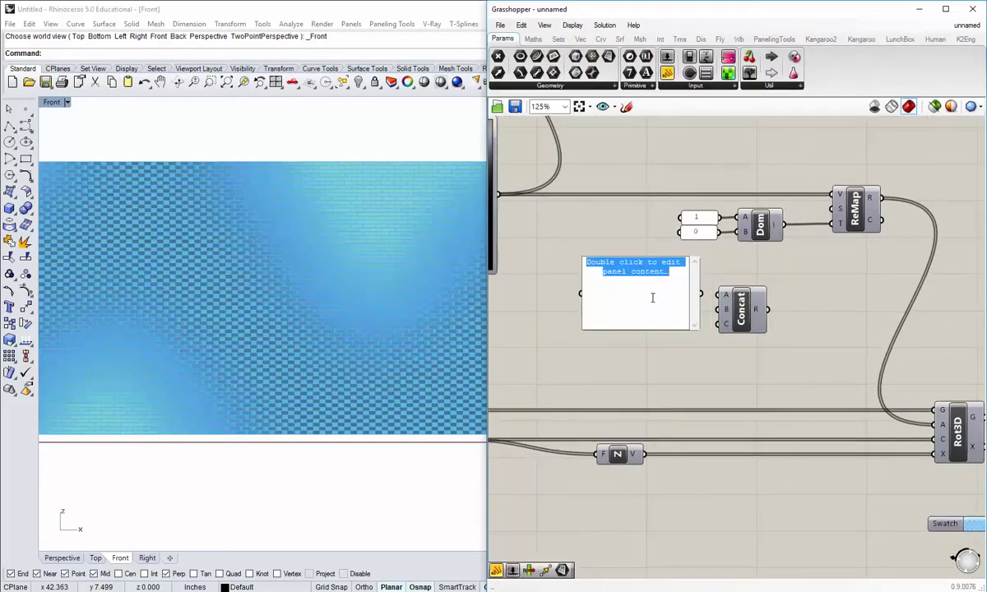
{"action": "type", "text": "0"}
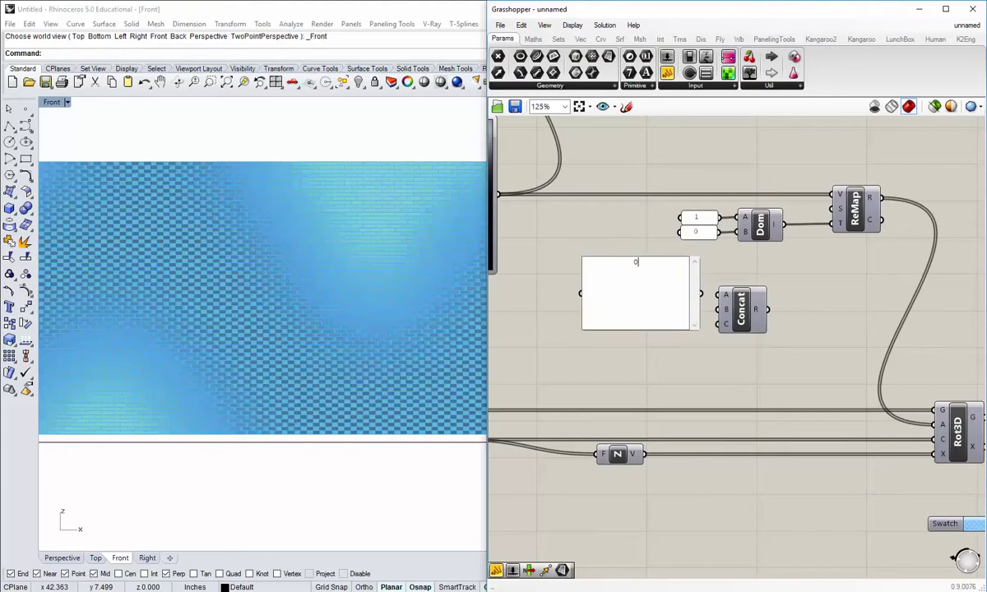
{"action": "type", "text": " to"}
{"action": "left_click", "coordinate": [663, 333]}
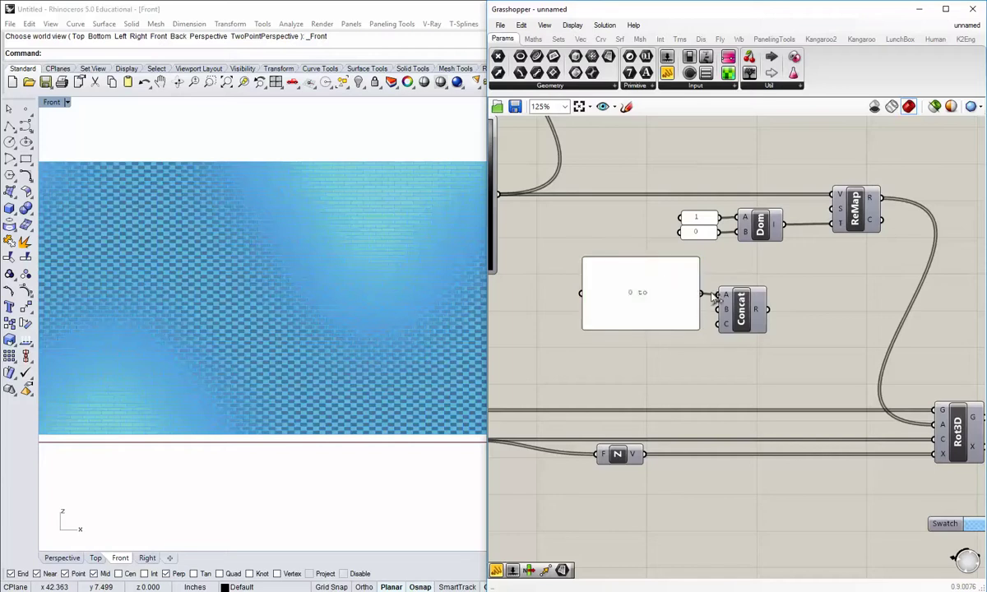
{"action": "left_click_drag", "start_coordinate": [699, 329], "coordinate": [673, 301]}
{"action": "left_click", "coordinate": [667, 346]}
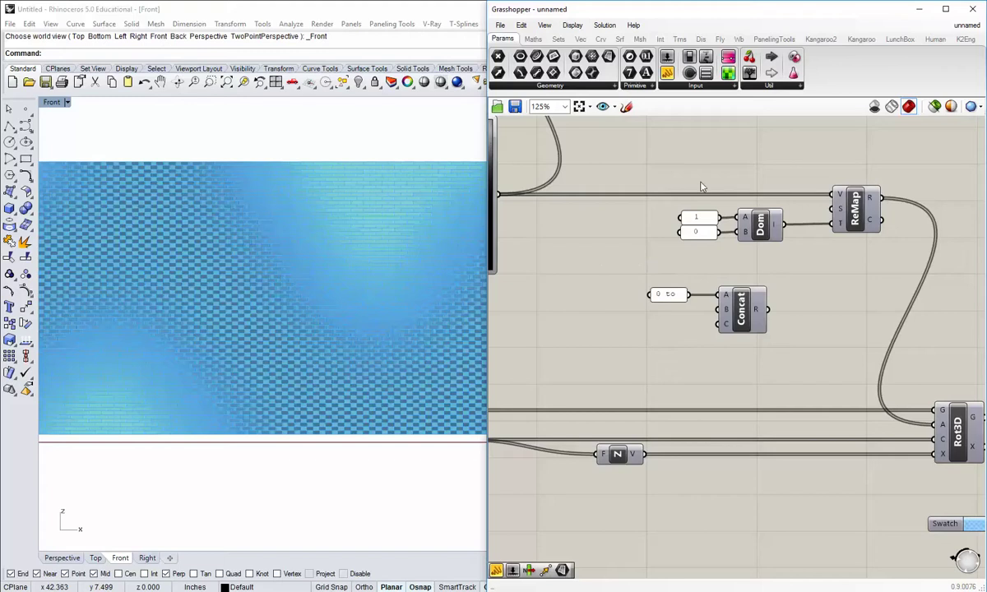
- Place a number slider just below the "0 to" panel, in line with Concatenate's B input
{"action": "left_click_drag", "start_coordinate": [667, 56], "coordinate": [631, 339]}
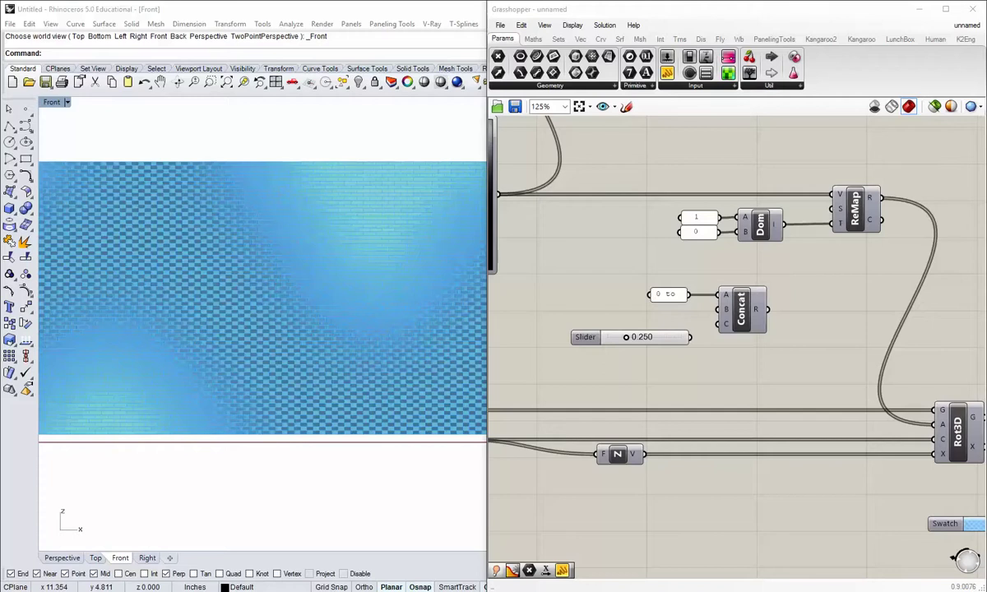
{"action": "left_click_drag", "start_coordinate": [657, 339], "coordinate": [637, 315]}
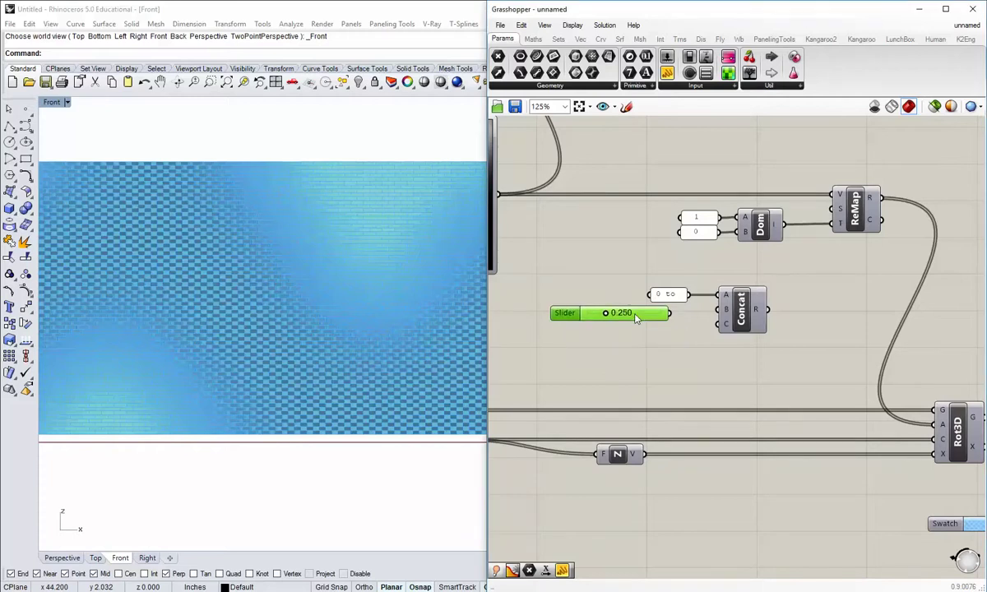
{"action": "left_click", "coordinate": [637, 315]}
{"action": "left_click", "coordinate": [637, 316]}
{"action": "right_click_drag", "start_coordinate": [646, 369], "coordinate": [637, 377]}
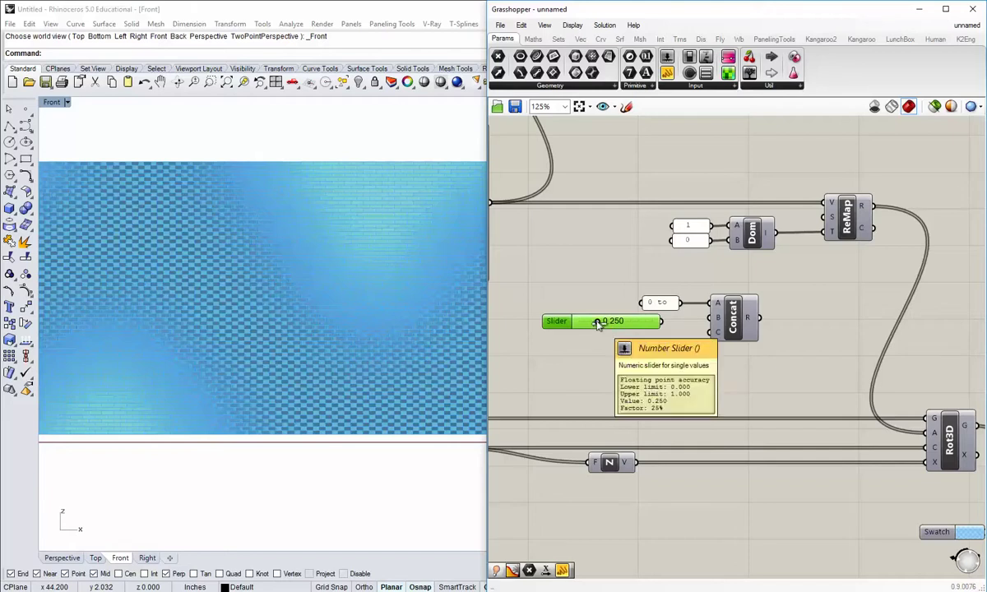
- Lower the number slider to 0 and set its maximum value to 2
{"action": "left_click_drag", "start_coordinate": [595, 323], "coordinate": [579, 322]}
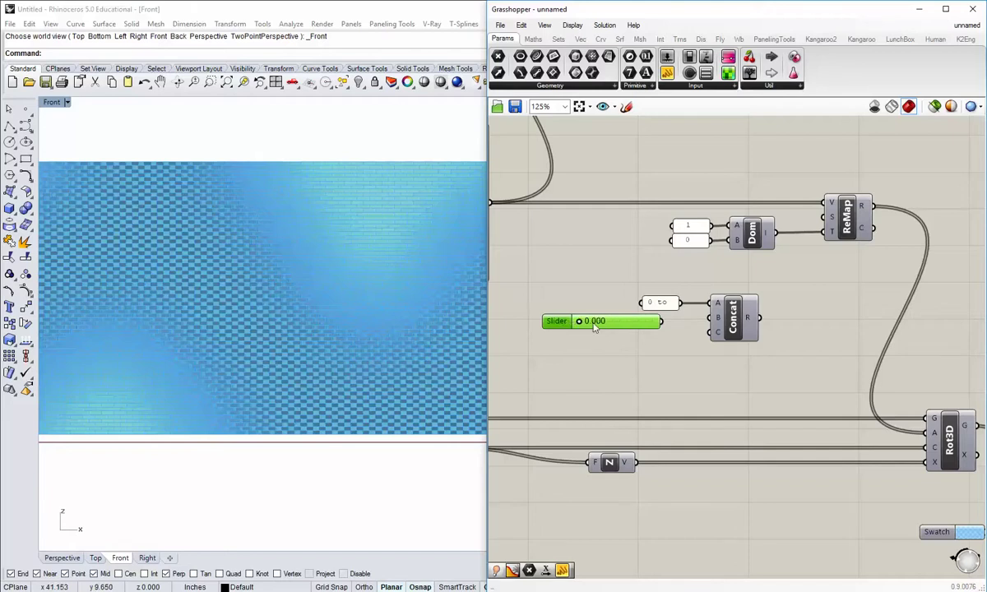
{"action": "right_click", "coordinate": [609, 323]}
{"action": "mouse_move", "coordinate": [646, 410]}
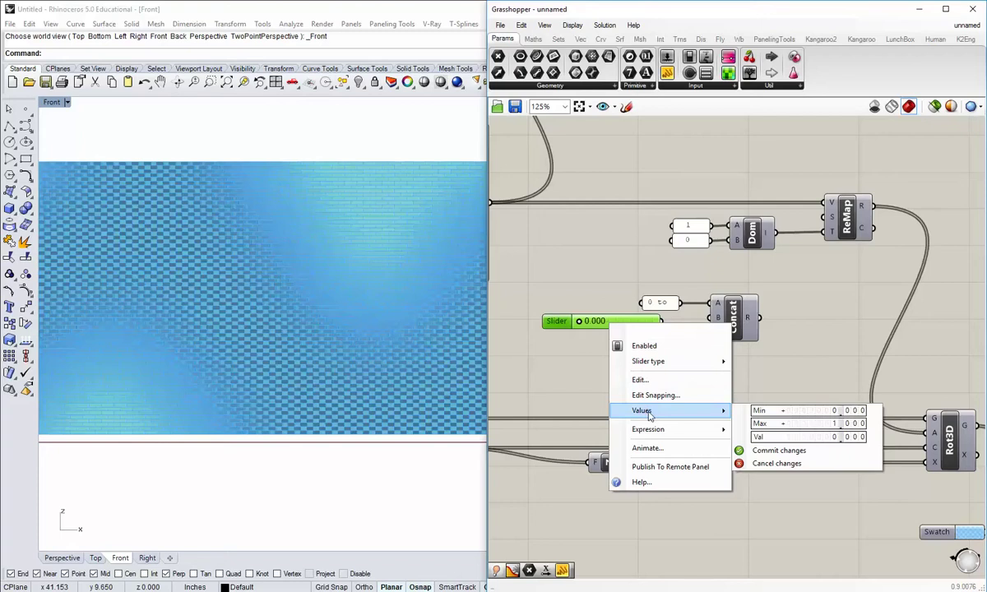
{"action": "left_click", "coordinate": [795, 423]}
{"action": "type", "text": "2"}
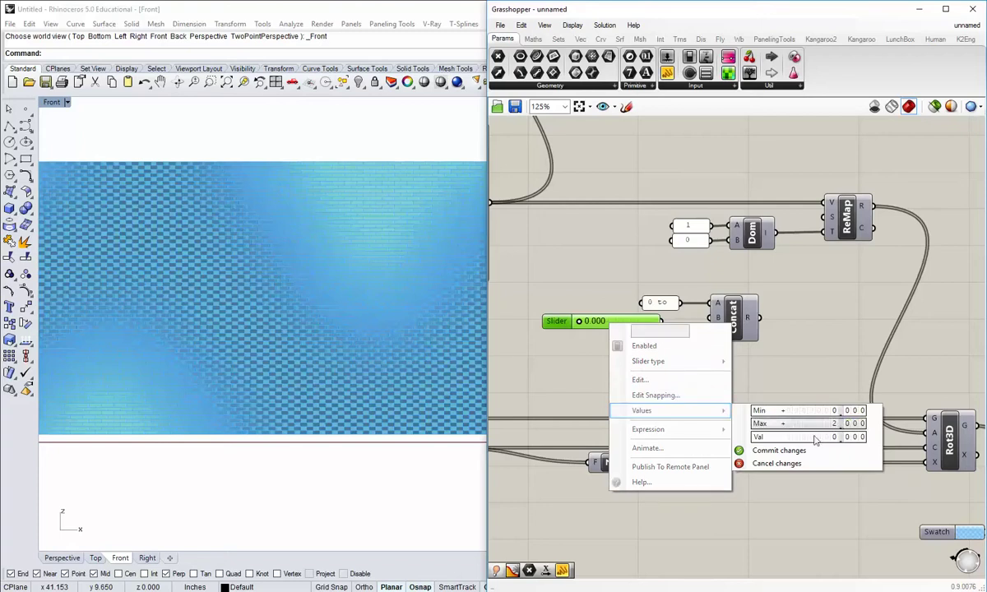
{"action": "key", "text": "Return"}
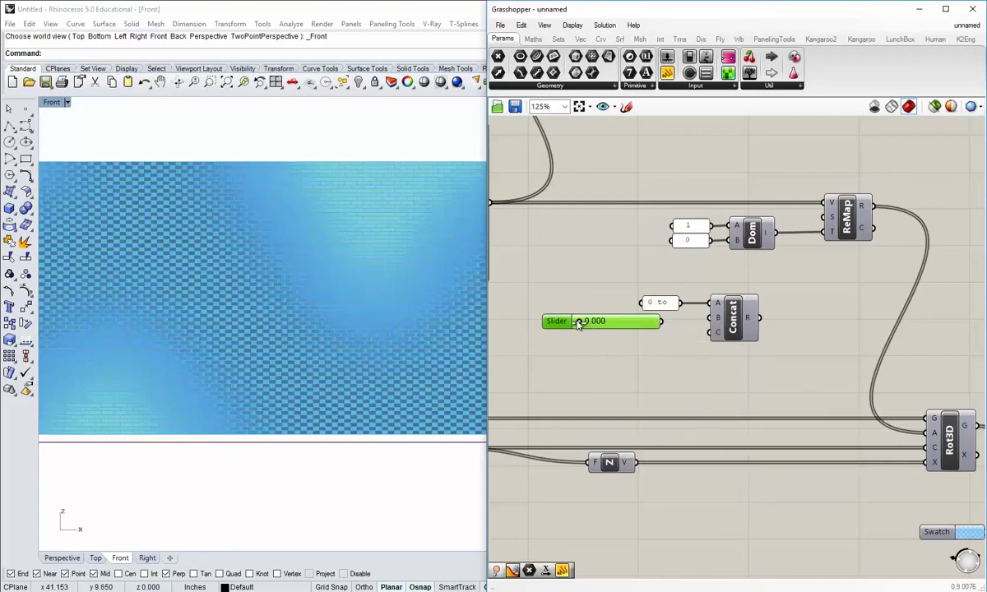
- Set the slider to 0.75, connect it to Concatenate's B input, and shift it so the wire runs straight
{"action": "left_click_drag", "start_coordinate": [580, 322], "coordinate": [618, 325]}
{"action": "double_click", "coordinate": [619, 322]}
{"action": "type", "text": "0.75"}
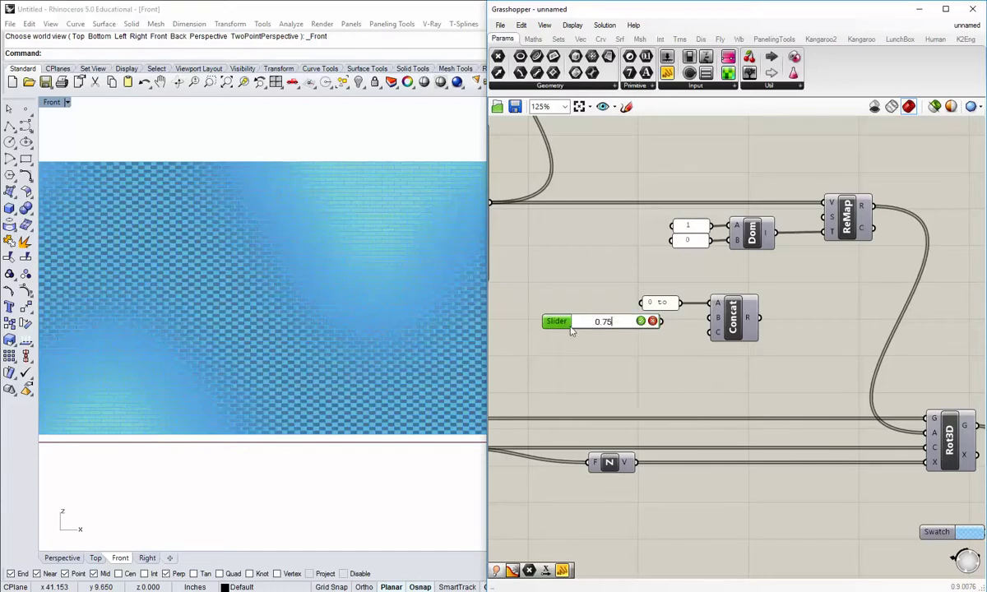
{"action": "key", "text": "Return"}
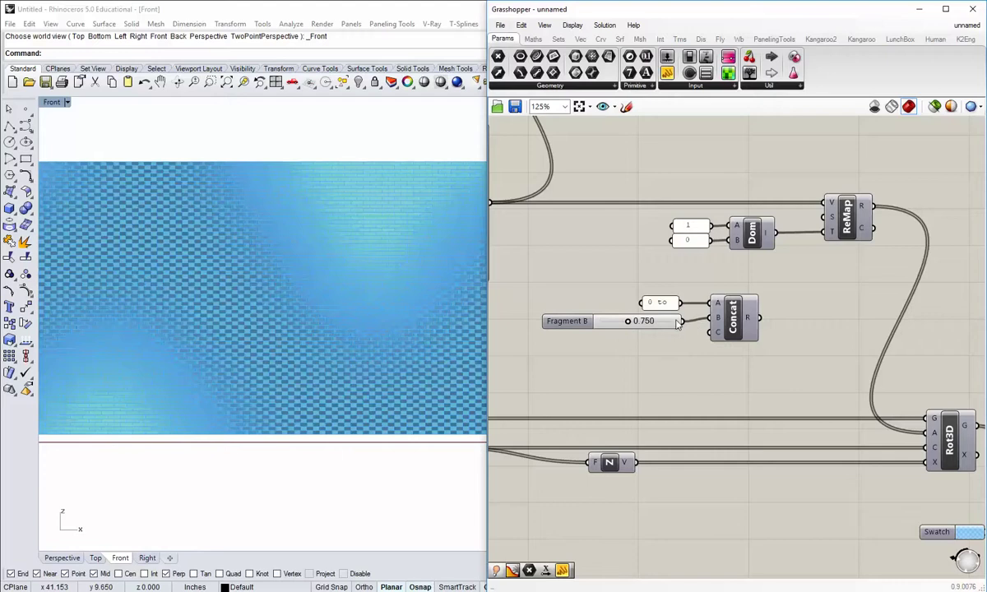
{"action": "left_click", "coordinate": [543, 318]}
{"action": "left_click", "coordinate": [659, 341]}
- Duplicate the "0 to" panel below the slider, change its text to "*pi", and connect it to Concatenate's C input
{"action": "left_click_drag", "start_coordinate": [668, 305], "coordinate": [667, 337]}
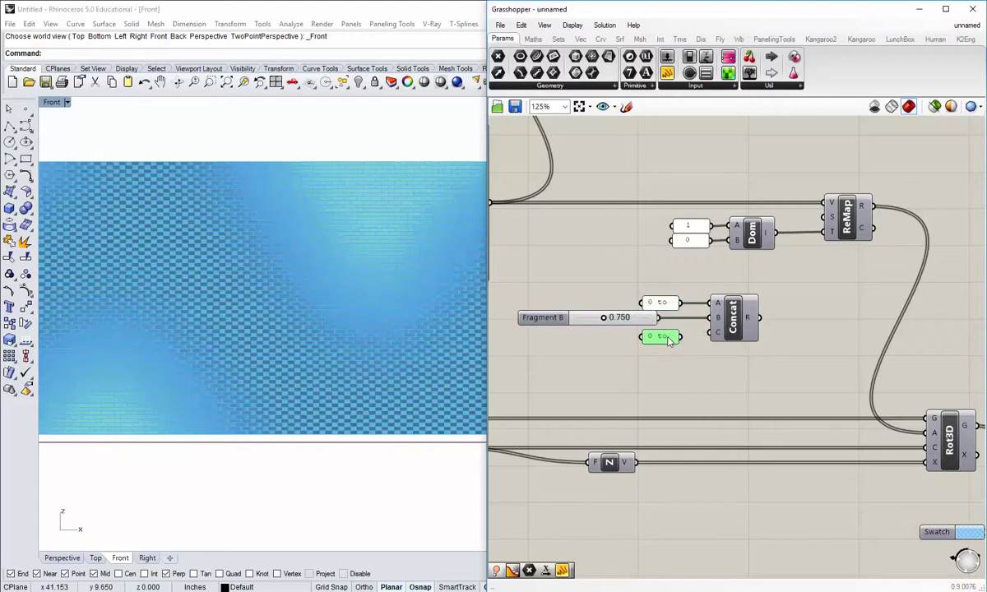
{"action": "double_click", "coordinate": [667, 337]}
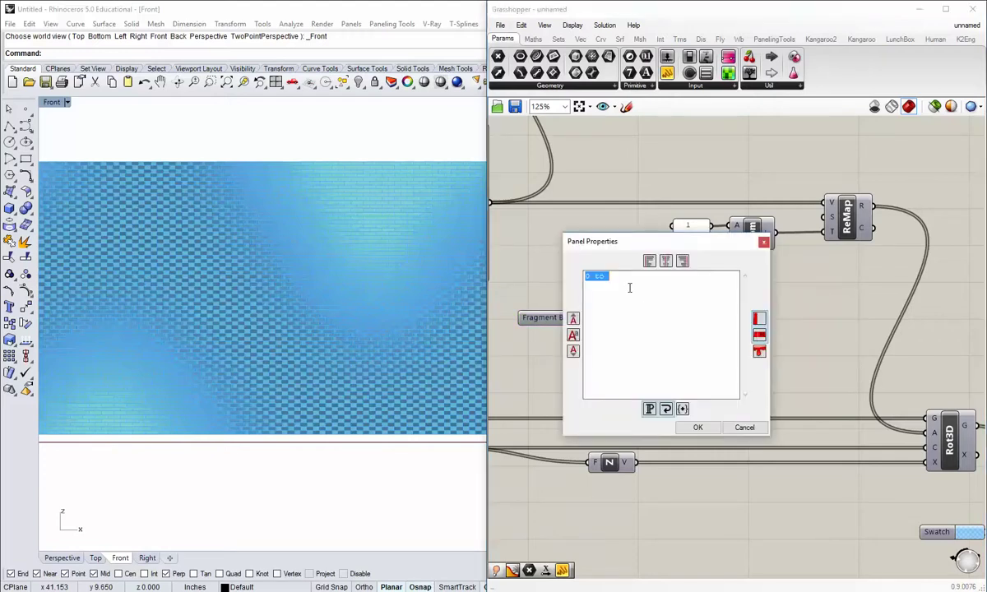
{"action": "type", "text": "*"}
{"action": "left_click", "coordinate": [697, 427]}
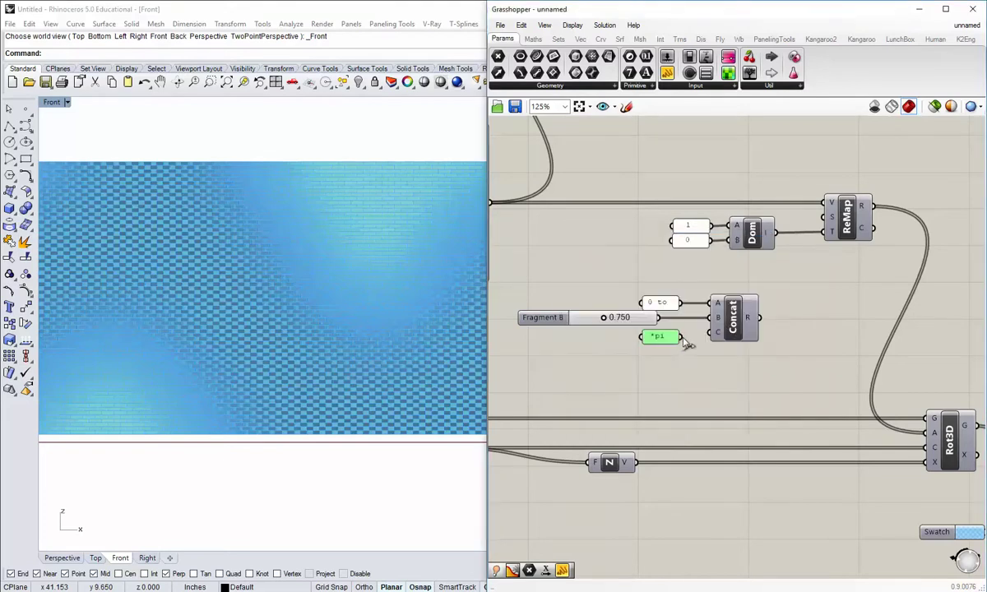
{"action": "left_click_drag", "start_coordinate": [717, 332], "coordinate": [670, 332]}
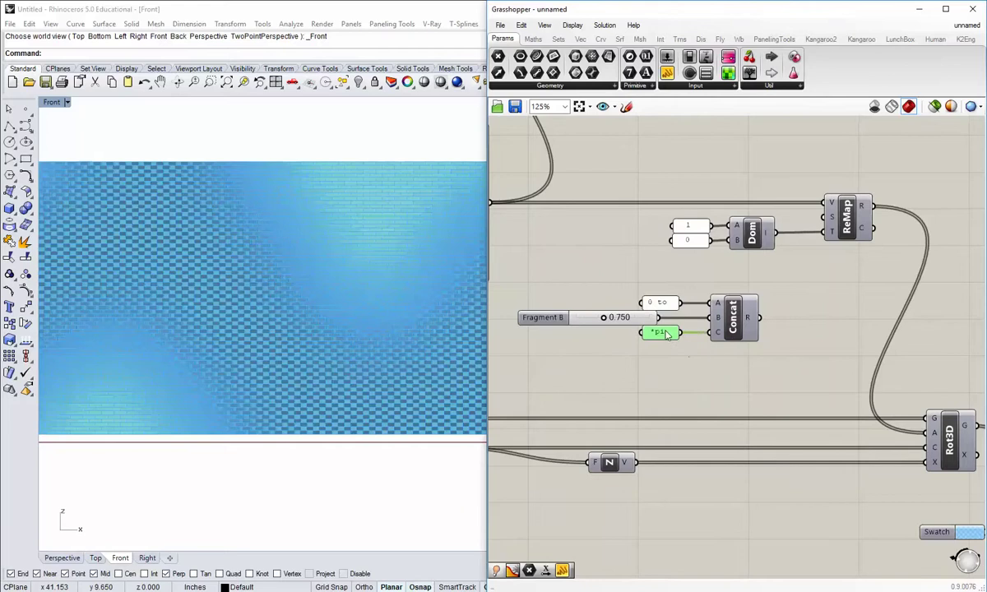
{"action": "left_click", "coordinate": [690, 361]}
- Connect a new panel to Concatenate's output to check the combined text
{"action": "right_click_drag", "start_coordinate": [690, 361], "coordinate": [628, 328]}
{"action": "left_click_drag", "start_coordinate": [667, 73], "coordinate": [775, 341]}
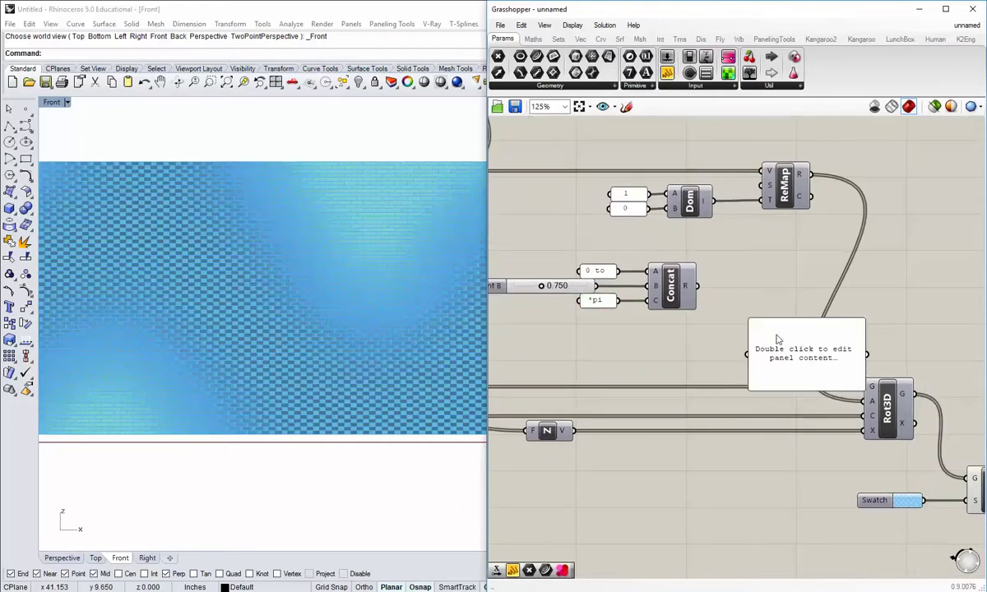
{"action": "left_click_drag", "start_coordinate": [695, 286], "coordinate": [748, 355]}
{"action": "right_click_drag", "start_coordinate": [791, 365], "coordinate": [780, 371]}
{"action": "left_click_drag", "start_coordinate": [780, 371], "coordinate": [745, 362]}
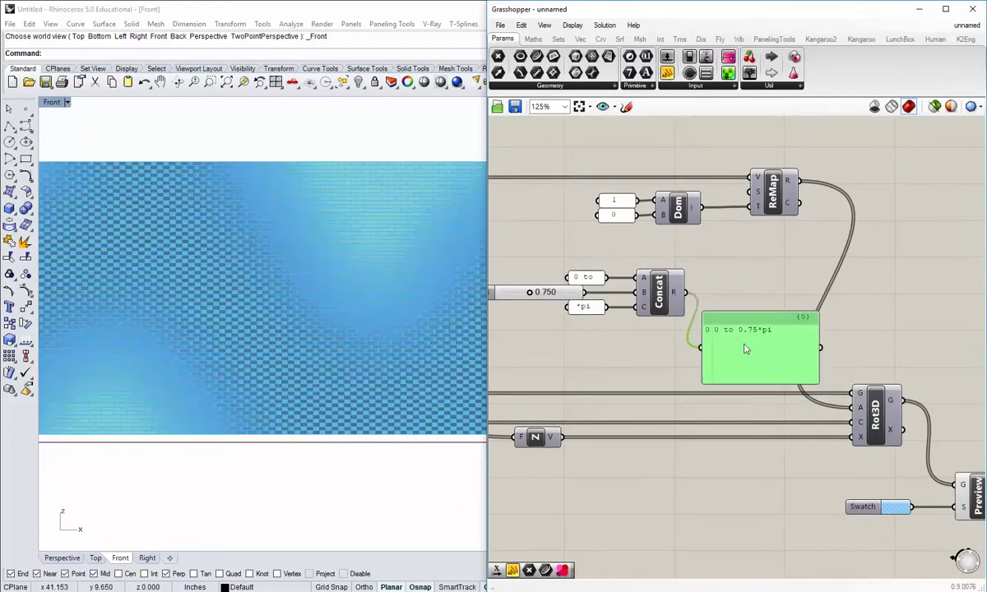
{"action": "right_click_drag", "start_coordinate": [744, 362], "coordinate": [728, 377]}
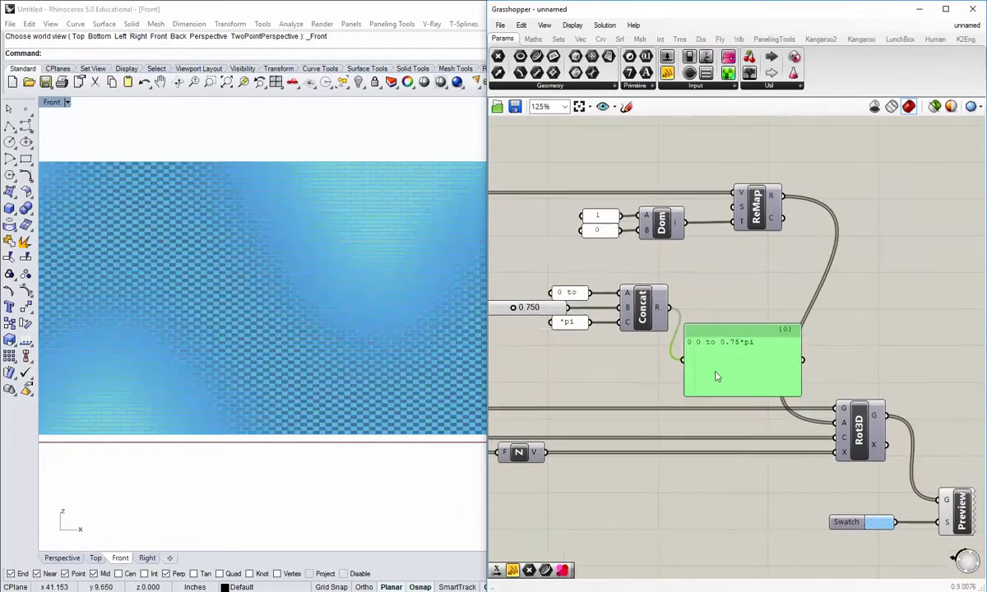
{"action": "left_click", "coordinate": [627, 247]}
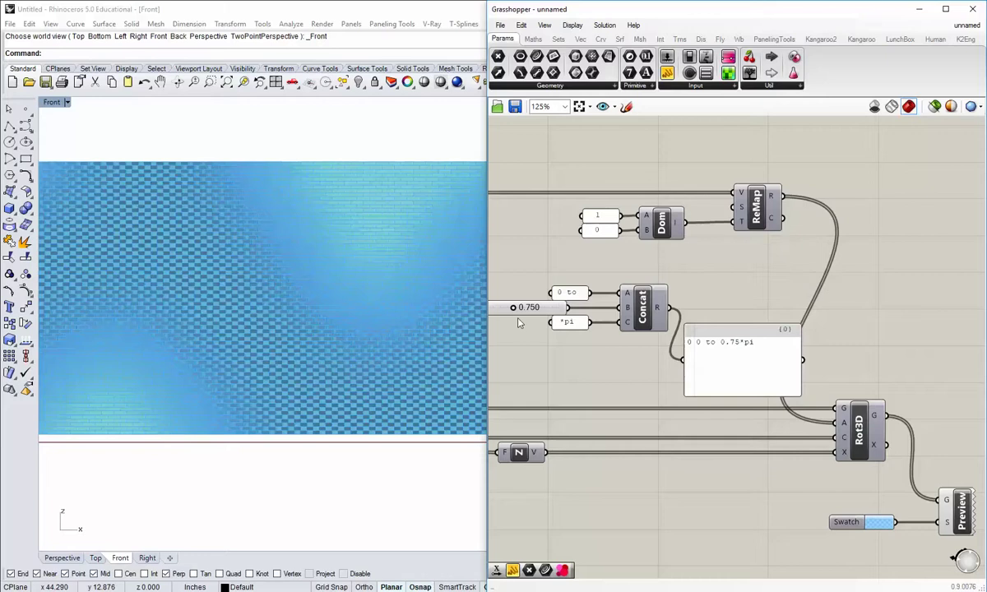
- Set the Fragment B slider to 0.766 and delete the panel that displays Concatenate's output
{"action": "left_click_drag", "start_coordinate": [513, 307], "coordinate": [528, 311]}
{"action": "right_click_drag", "start_coordinate": [709, 309], "coordinate": [690, 329]}
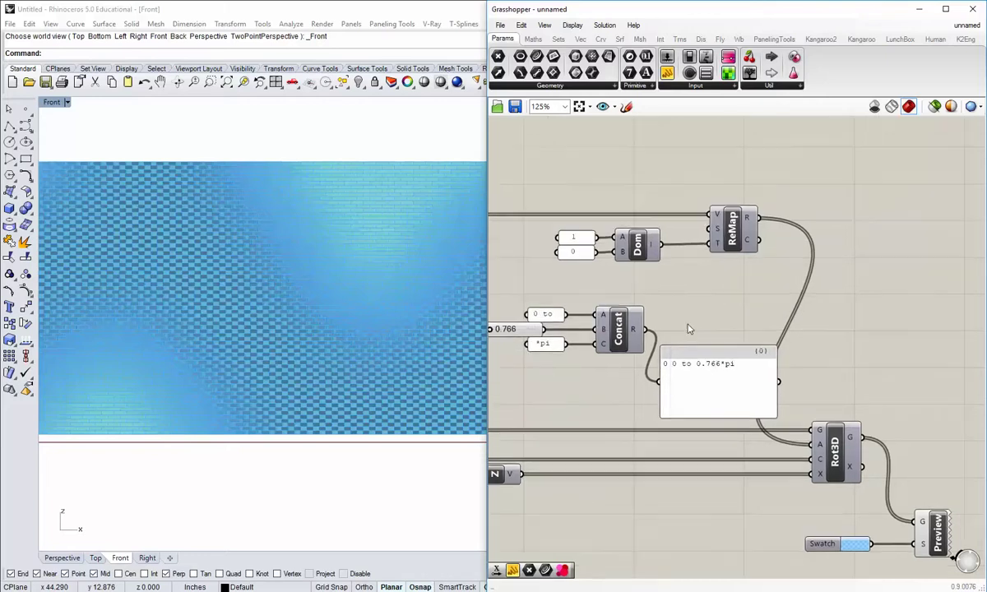
{"action": "left_click", "coordinate": [705, 396]}
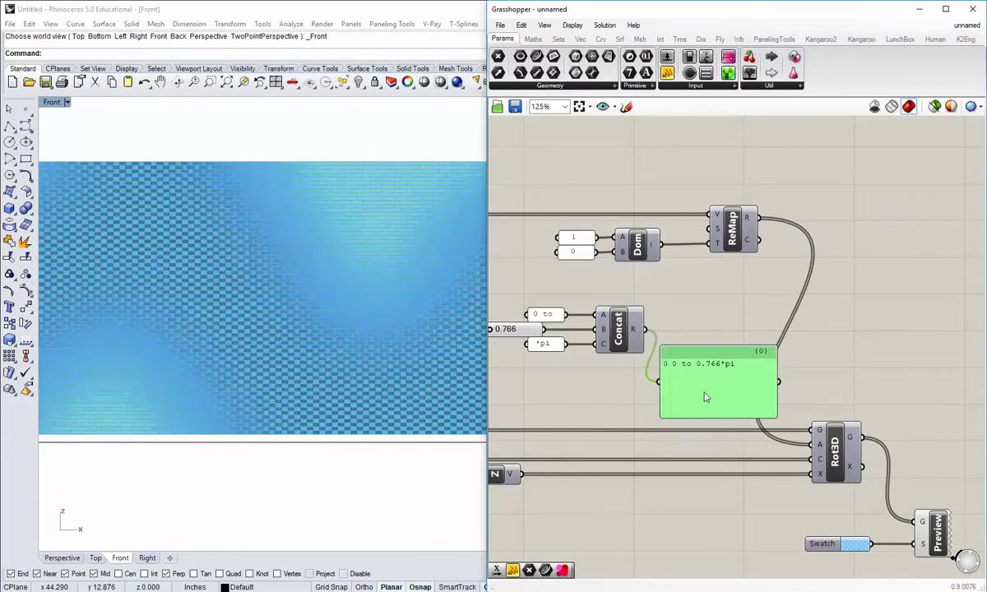
{"action": "key", "text": "Delete"}
- Move Concatenate together with its slider and both text panels a little away from the Rotate 3D component
{"action": "right_click_drag", "start_coordinate": [641, 378], "coordinate": [742, 387]}
{"action": "left_click_drag", "start_coordinate": [742, 387], "coordinate": [497, 311]}
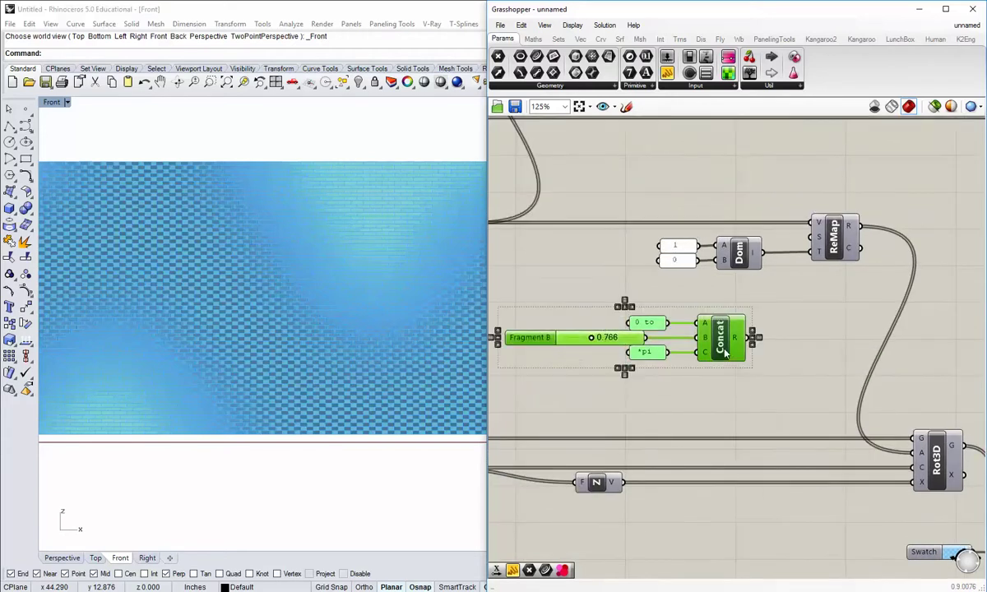
{"action": "left_click_drag", "start_coordinate": [729, 350], "coordinate": [667, 362]}
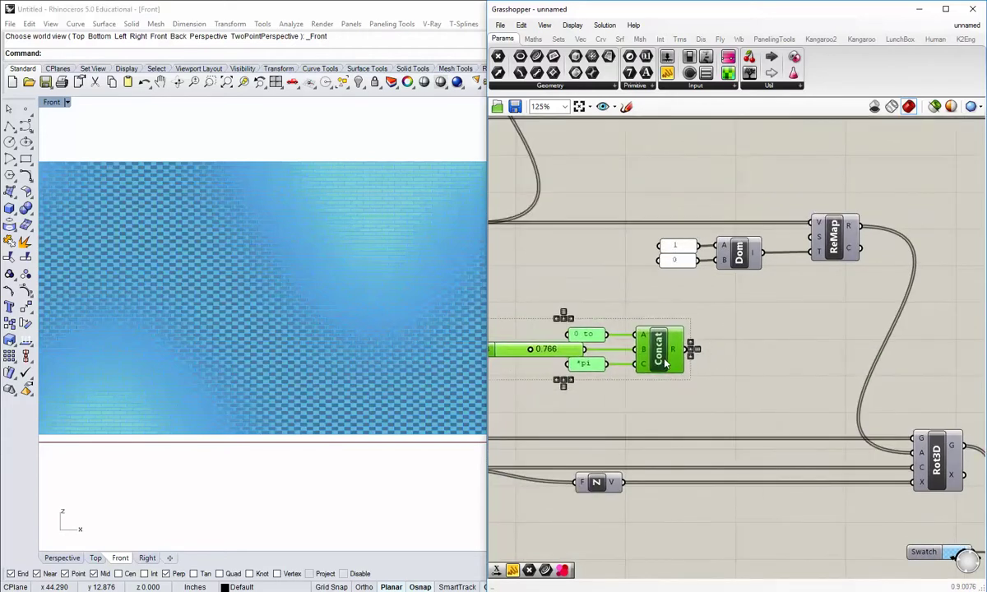
{"action": "left_click", "coordinate": [739, 289]}
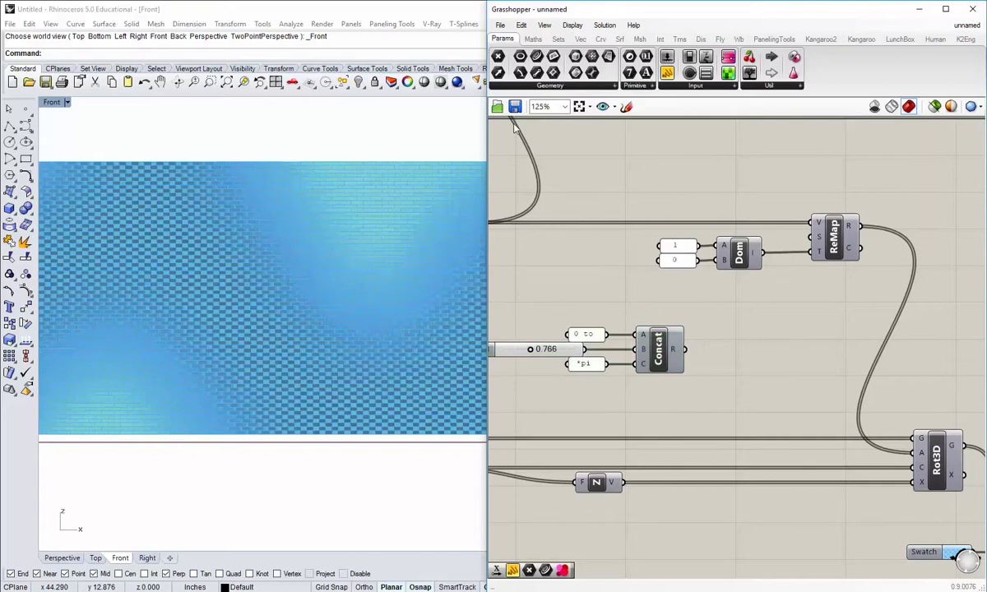
- Add a Deconstruct Domain component beside Concatenate and connect Concatenate's output to its domain input
{"action": "left_click", "coordinate": [533, 39]}
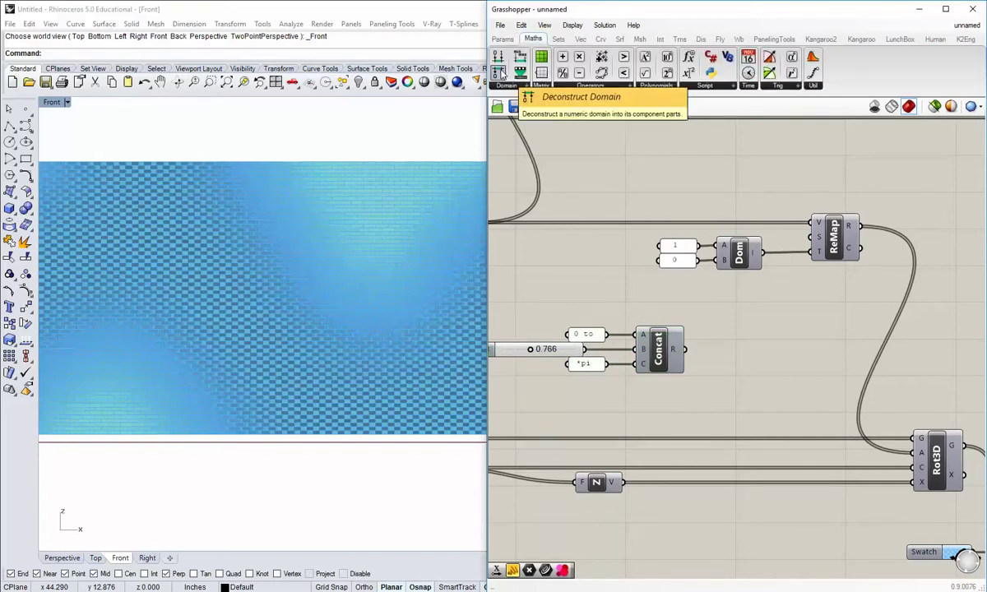
{"action": "left_click", "coordinate": [750, 365]}
{"action": "left_click_drag", "start_coordinate": [685, 349], "coordinate": [735, 359]}
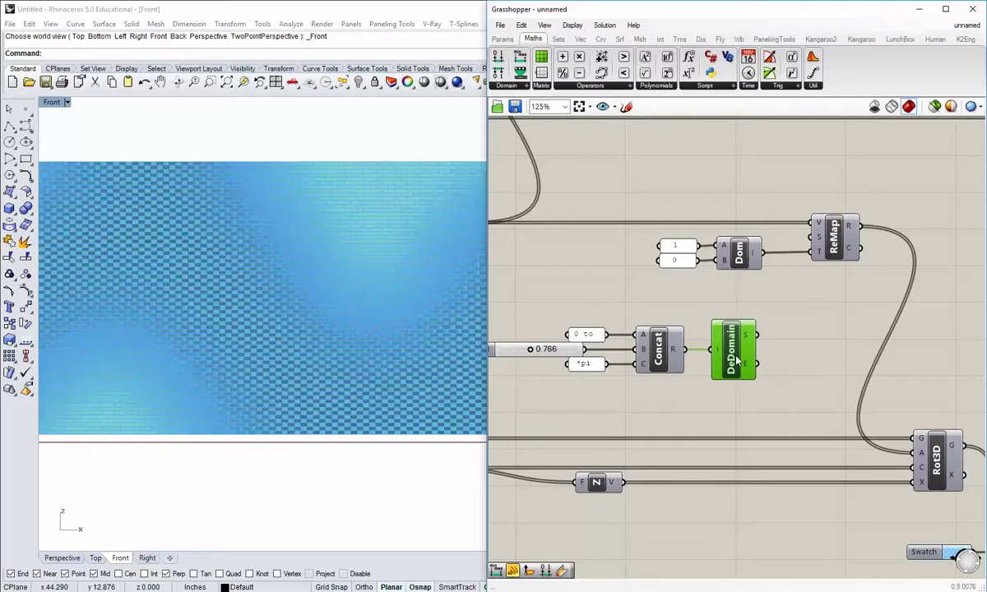
- Delete the 1 and 0 panels that feed the Construct Domain component
{"action": "right_click_drag", "start_coordinate": [793, 321], "coordinate": [717, 318]}
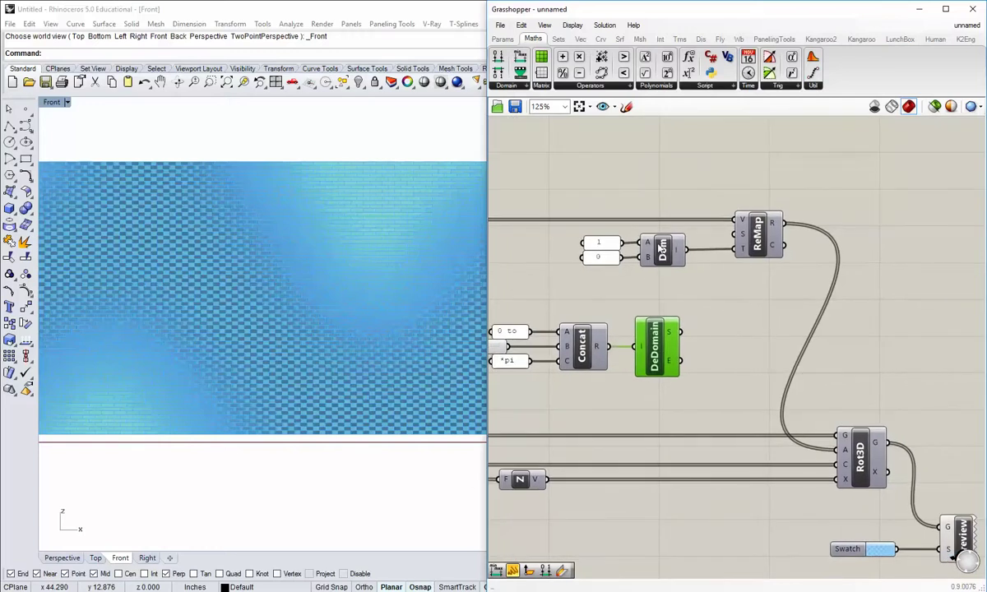
{"action": "left_click_drag", "start_coordinate": [660, 249], "coordinate": [557, 178]}
{"action": "key", "text": "Delete"}
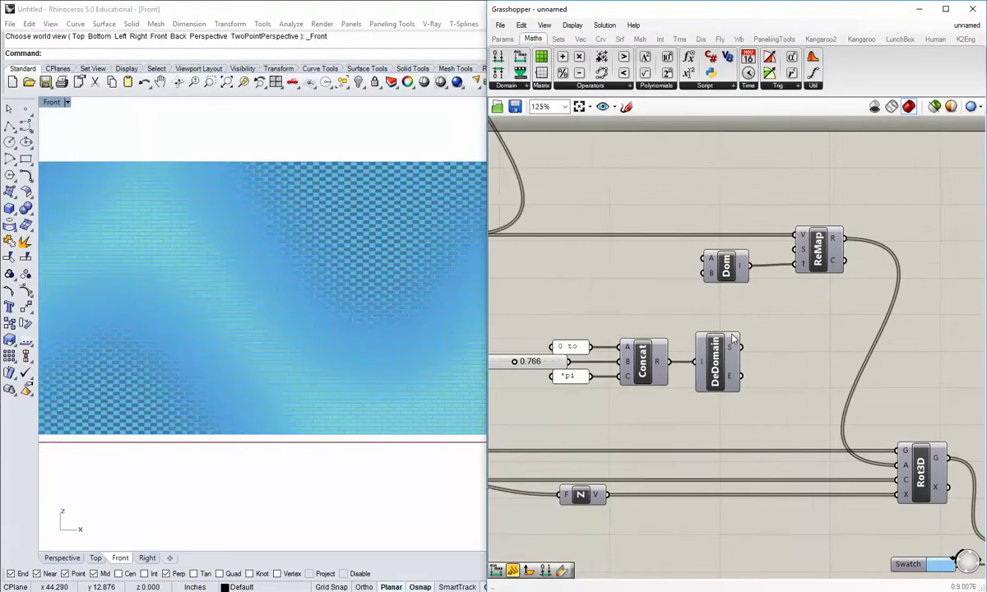
- Straighten the Construct Domain wire and shift Construct Domain and ReMap away from Deconstruct Domain to make room between them
{"action": "right_click_drag", "start_coordinate": [733, 337], "coordinate": [698, 334]}
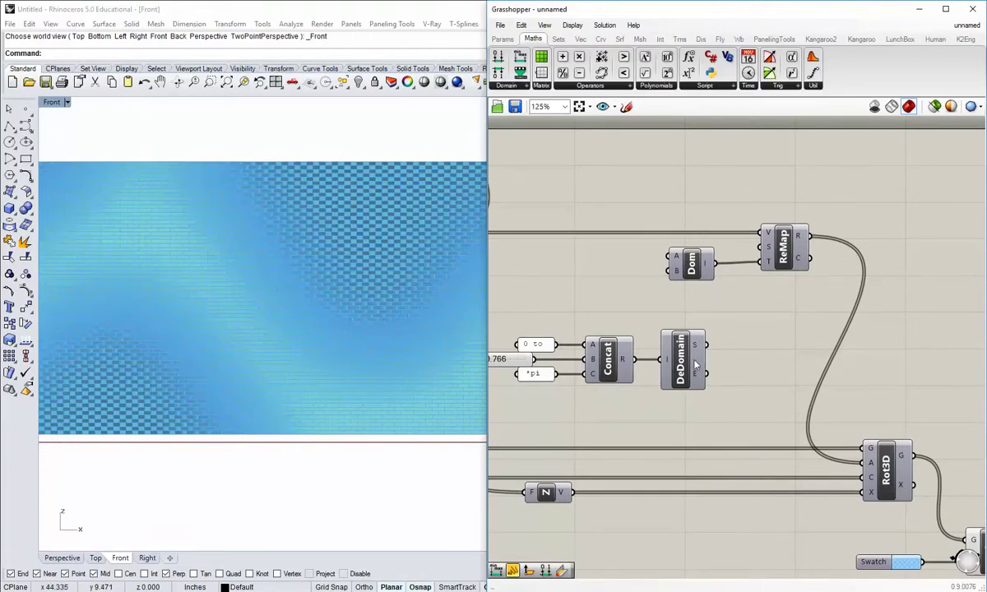
{"action": "right_click_drag", "start_coordinate": [667, 386], "coordinate": [777, 387]}
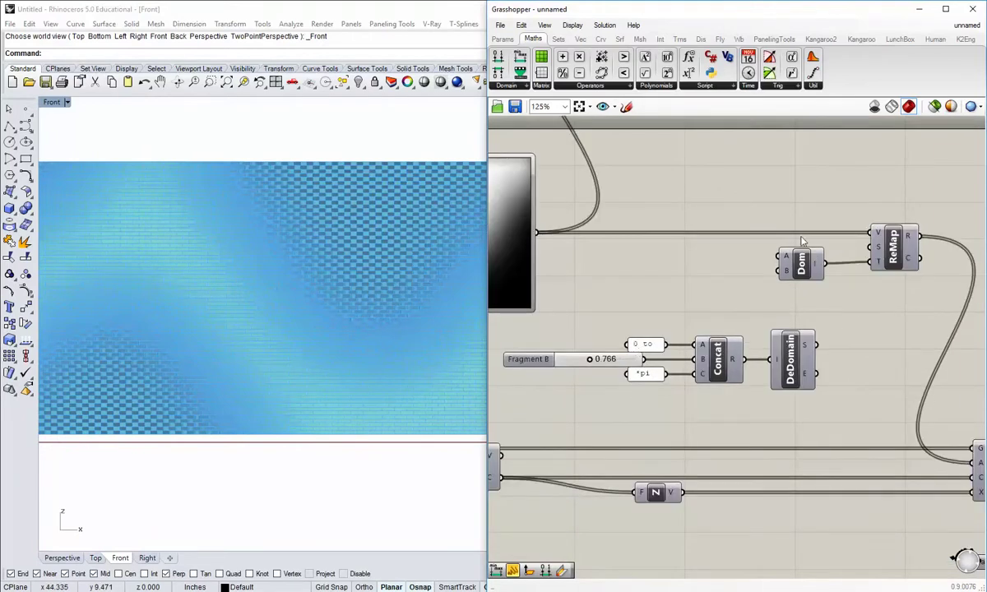
{"action": "left_click", "coordinate": [804, 263]}
{"action": "left_click_drag", "start_coordinate": [805, 264], "coordinate": [824, 264]}
{"action": "right_click_drag", "start_coordinate": [894, 289], "coordinate": [832, 307]}
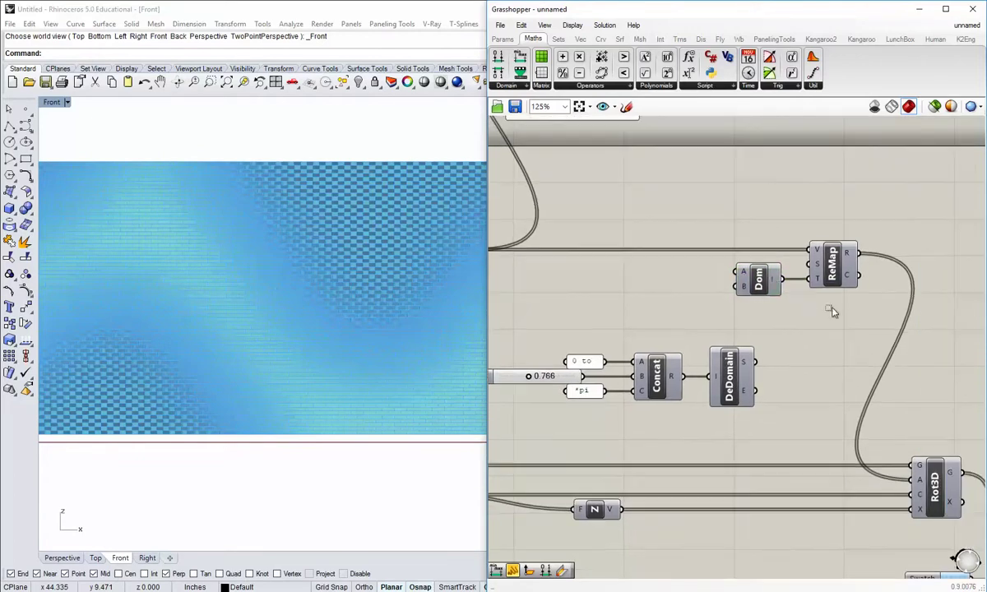
{"action": "left_click_drag", "start_coordinate": [832, 306], "coordinate": [767, 278]}
{"action": "left_click_drag", "start_coordinate": [832, 278], "coordinate": [876, 278]}
{"action": "left_click", "coordinate": [870, 309]}
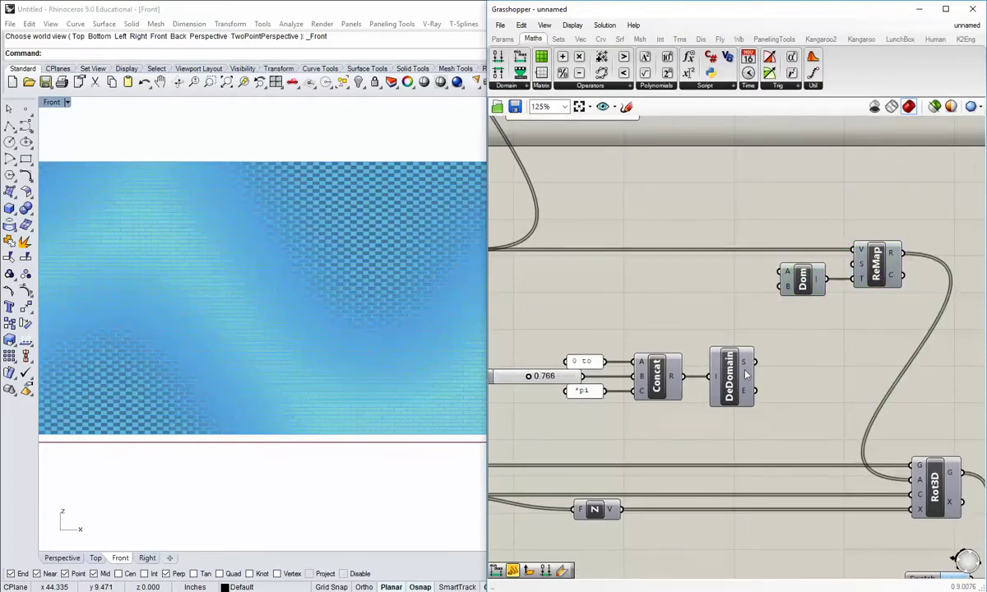
- Place Deconstruct Domain beside Construct Domain and cross-connect them, wiring its end output to A and its start output to B
{"action": "left_click_drag", "start_coordinate": [719, 362], "coordinate": [697, 278]}
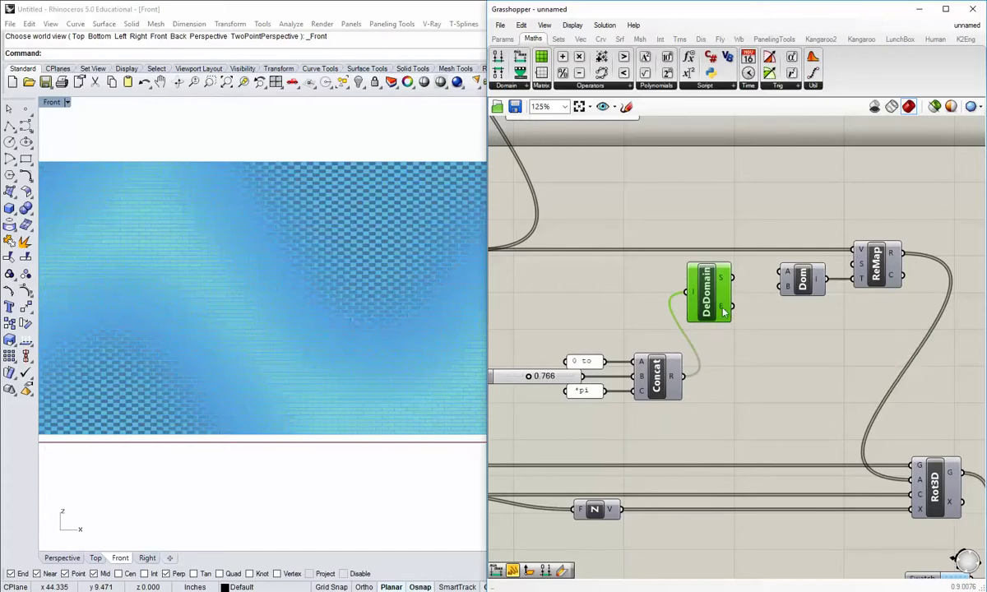
{"action": "left_click_drag", "start_coordinate": [732, 307], "coordinate": [783, 272]}
{"action": "left_click_drag", "start_coordinate": [733, 278], "coordinate": [777, 286]}
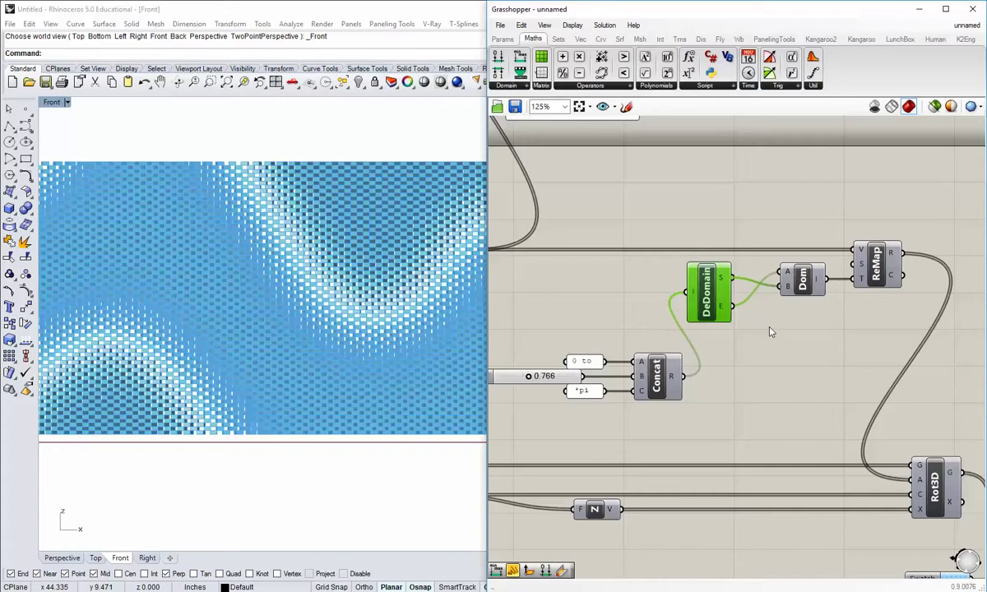
{"action": "left_click", "coordinate": [758, 378]}
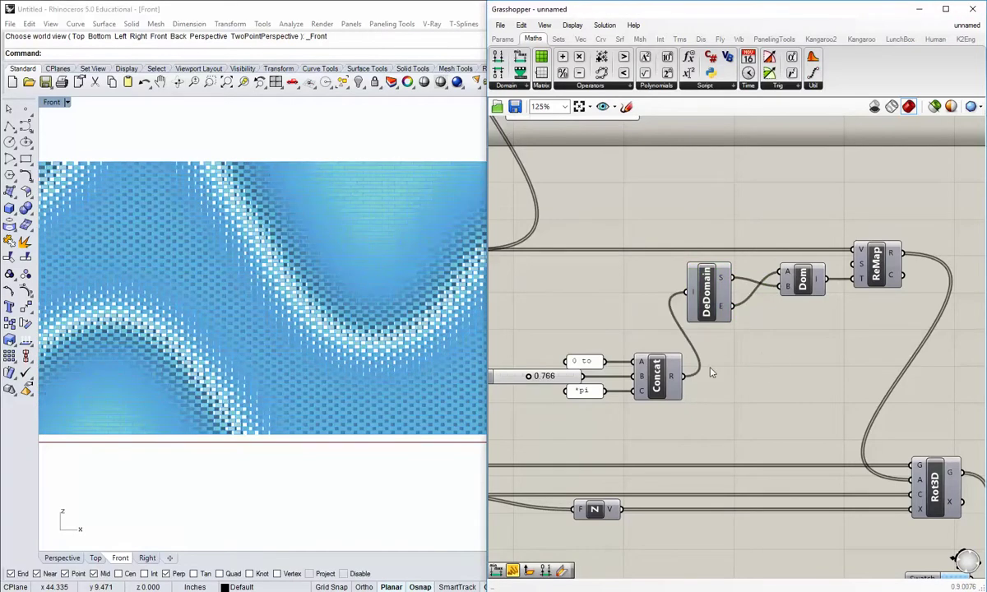
{"action": "left_click_drag", "start_coordinate": [713, 284], "coordinate": [728, 294]}
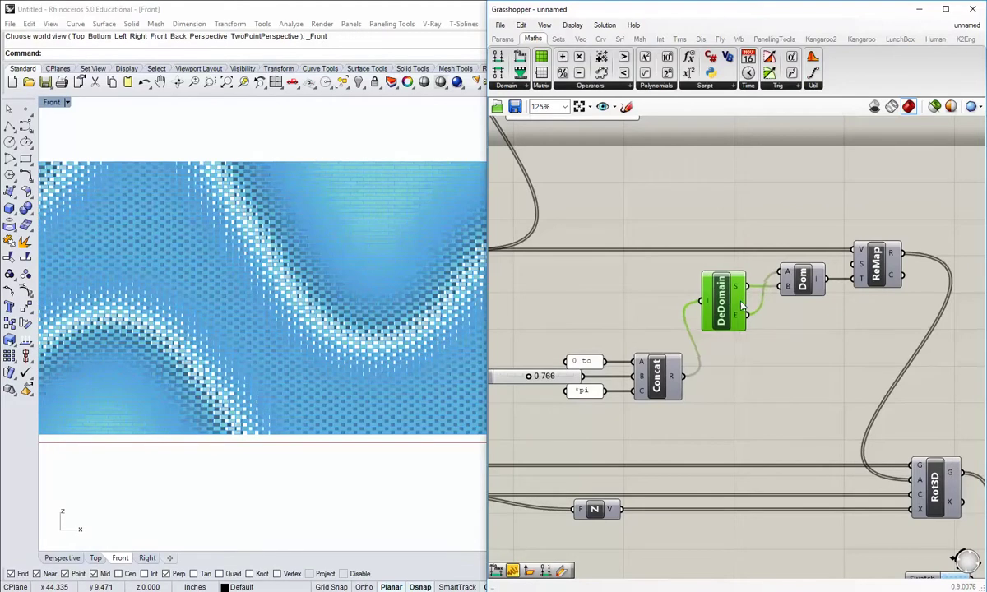
{"action": "left_click", "coordinate": [734, 355]}
- Move the Colour Swatch and Custom Preview components together a little farther below Rotate 3D
{"action": "right_click_drag", "start_coordinate": [329, 353], "coordinate": [377, 364]}
{"action": "right_click_drag", "start_coordinate": [304, 374], "coordinate": [332, 379]}
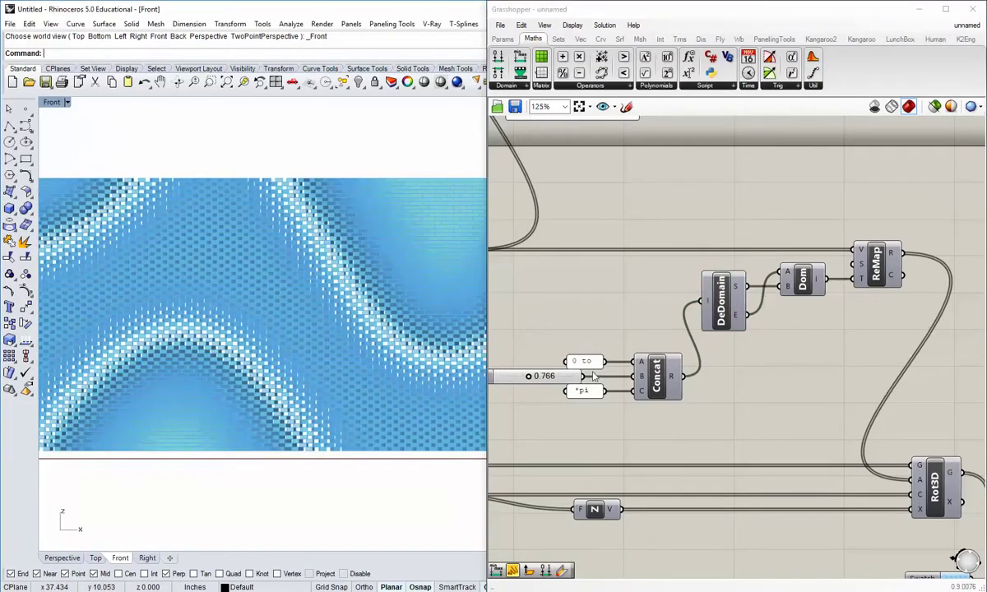
{"action": "right_click_drag", "start_coordinate": [806, 416], "coordinate": [756, 402]}
{"action": "right_click_drag", "start_coordinate": [496, 361], "coordinate": [575, 365]}
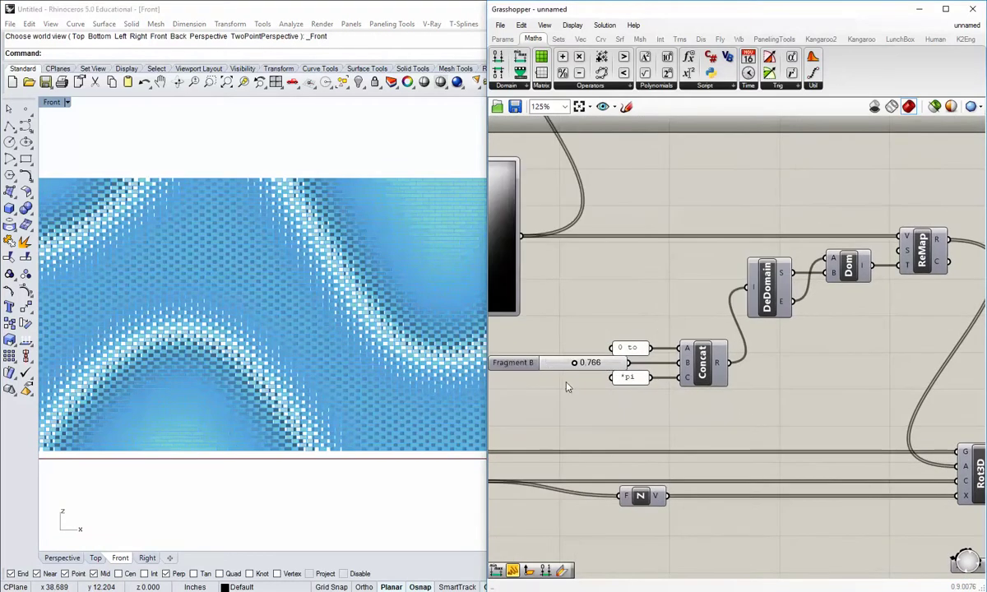
{"action": "right_click_drag", "start_coordinate": [858, 402], "coordinate": [747, 380]}
{"action": "mouse_move", "coordinate": [887, 423]}
{"action": "right_mouse_down"}
{"action": "mouse_move", "coordinate": [797, 416]}
{"action": "mouse_move", "coordinate": [725, 344]}
{"action": "right_mouse_up"}
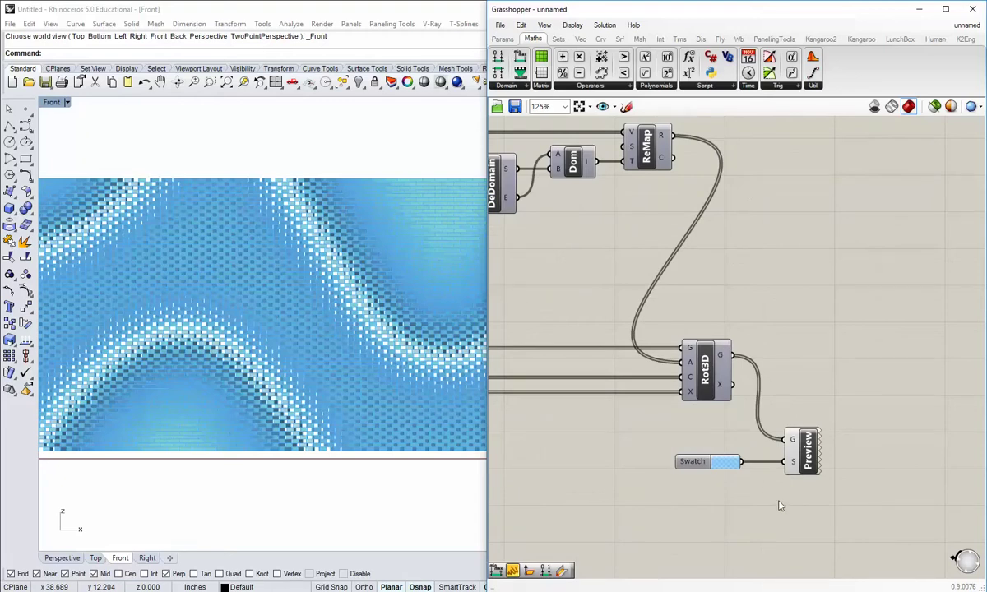
{"action": "left_click_drag", "start_coordinate": [843, 509], "coordinate": [656, 444]}
{"action": "right_click_drag", "start_coordinate": [842, 509], "coordinate": [742, 477]}
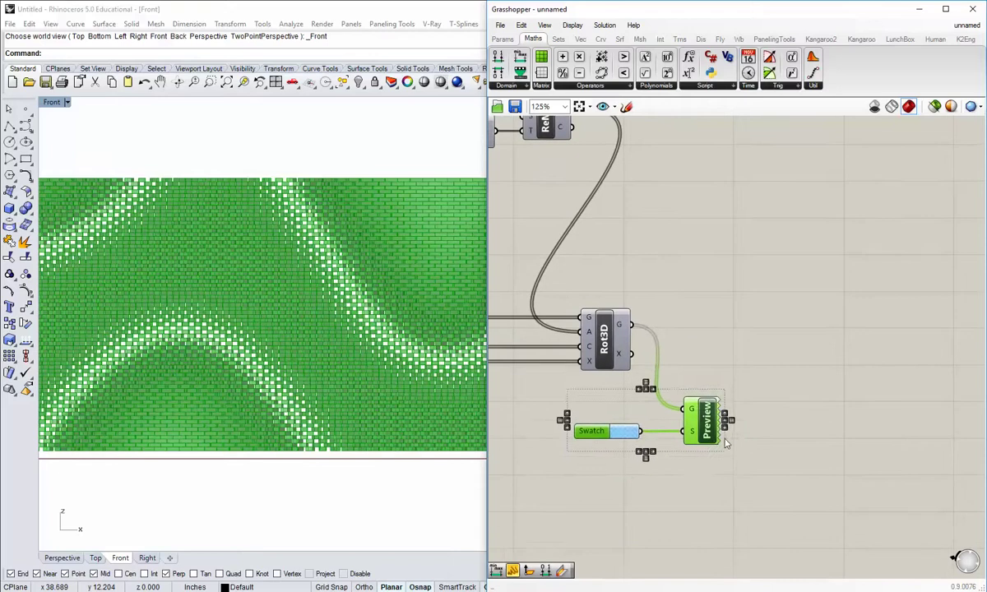
{"action": "left_click_drag", "start_coordinate": [714, 429], "coordinate": [714, 470]}
{"action": "left_click", "coordinate": [661, 385]}
- Add a Simple Mesh component beside Rotate 3D and wire it between Rotate 3D's geometry output and Custom Preview's geometry input
{"action": "right_click_drag", "start_coordinate": [660, 385], "coordinate": [697, 409]}
{"action": "right_click_drag", "start_coordinate": [282, 374], "coordinate": [266, 388]}
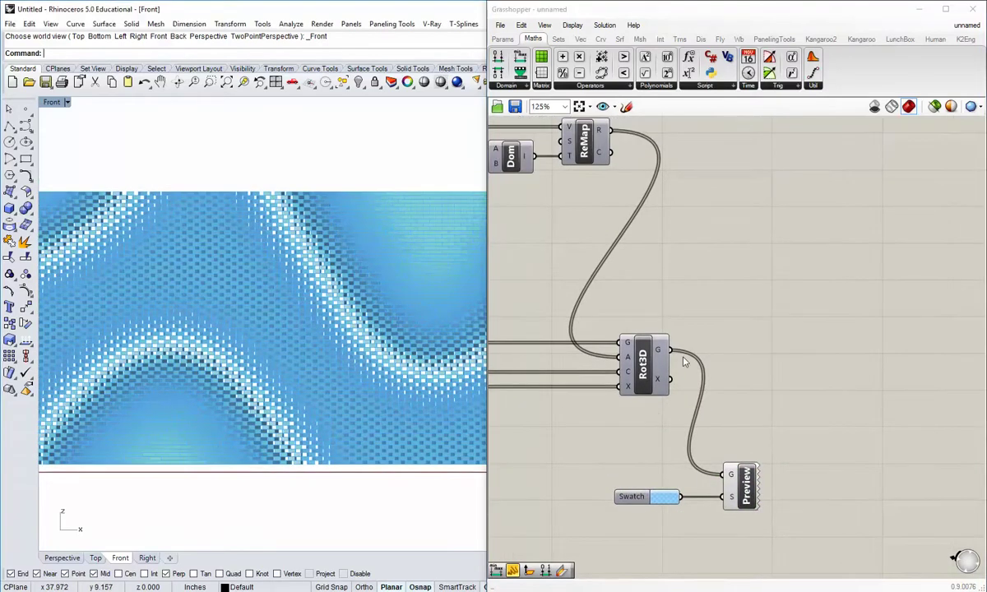
{"action": "left_click", "coordinate": [650, 372]}
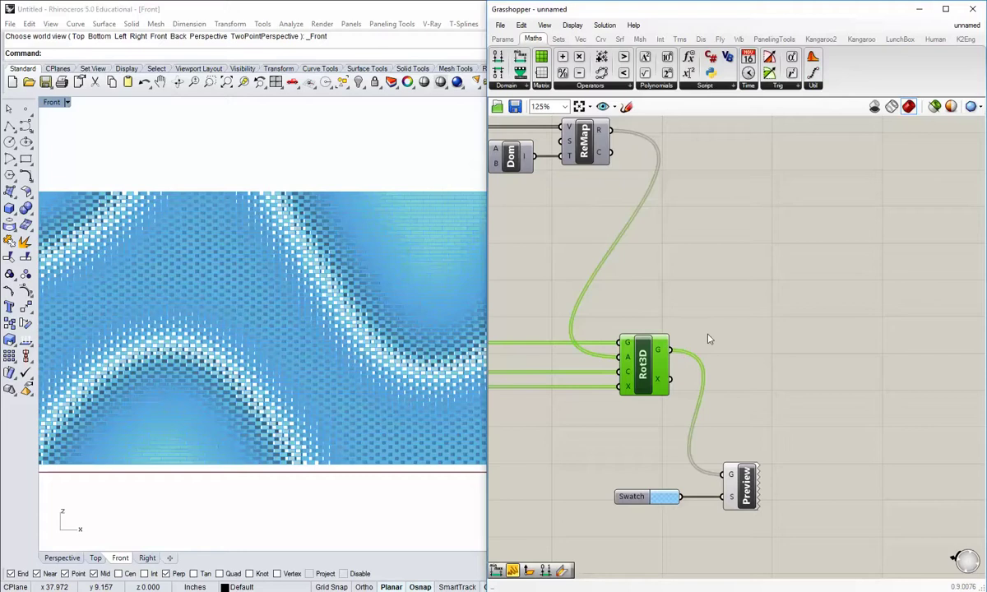
{"action": "left_click", "coordinate": [663, 312]}
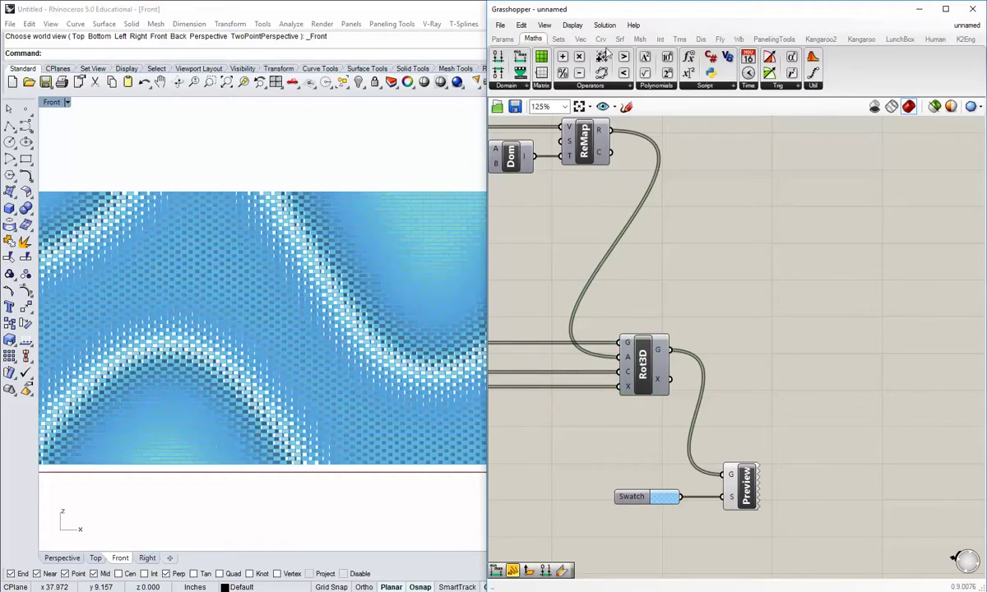
{"action": "left_click", "coordinate": [639, 39]}
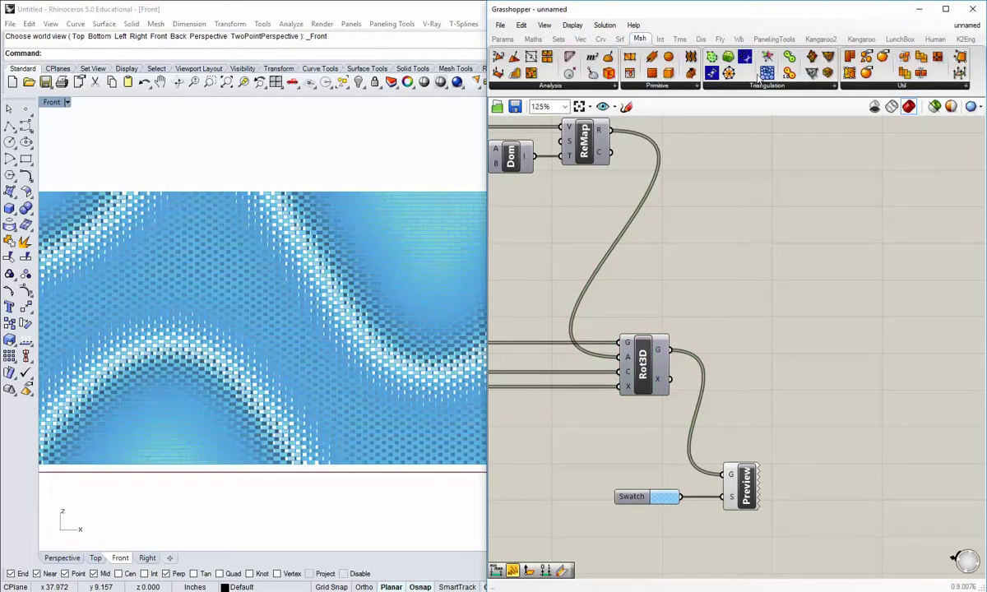
{"action": "left_click", "coordinate": [861, 86]}
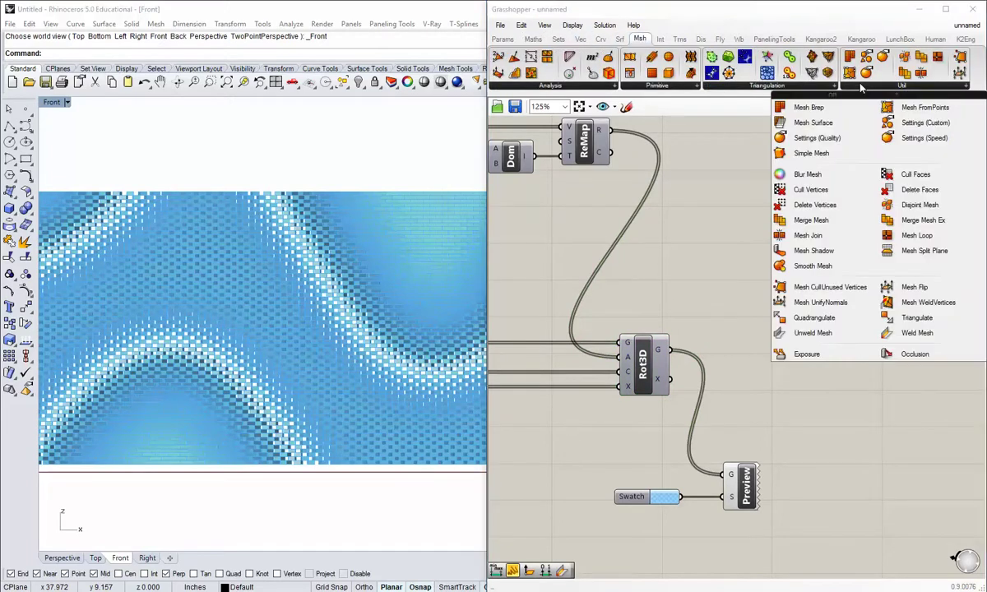
{"action": "left_click_drag", "start_coordinate": [797, 153], "coordinate": [764, 352]}
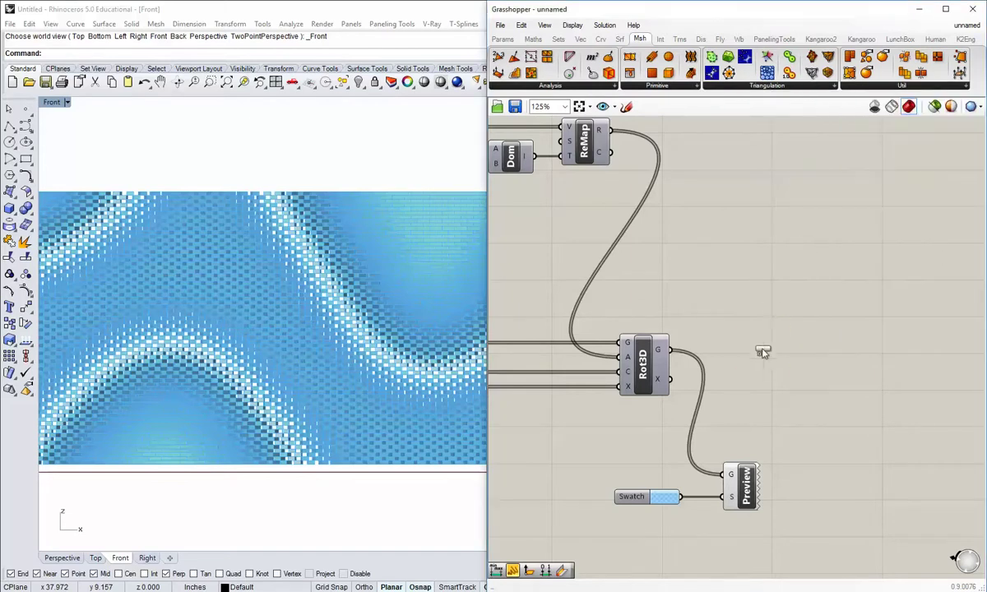
{"action": "mouse_move", "coordinate": [668, 350]}
{"action": "left_mouse_down"}
{"action": "mouse_move", "coordinate": [732, 350]}
{"action": "mouse_move", "coordinate": [743, 369]}
{"action": "mouse_move", "coordinate": [754, 434]}
{"action": "mouse_move", "coordinate": [724, 475]}
{"action": "left_mouse_up"}
{"action": "left_click", "coordinate": [765, 366]}
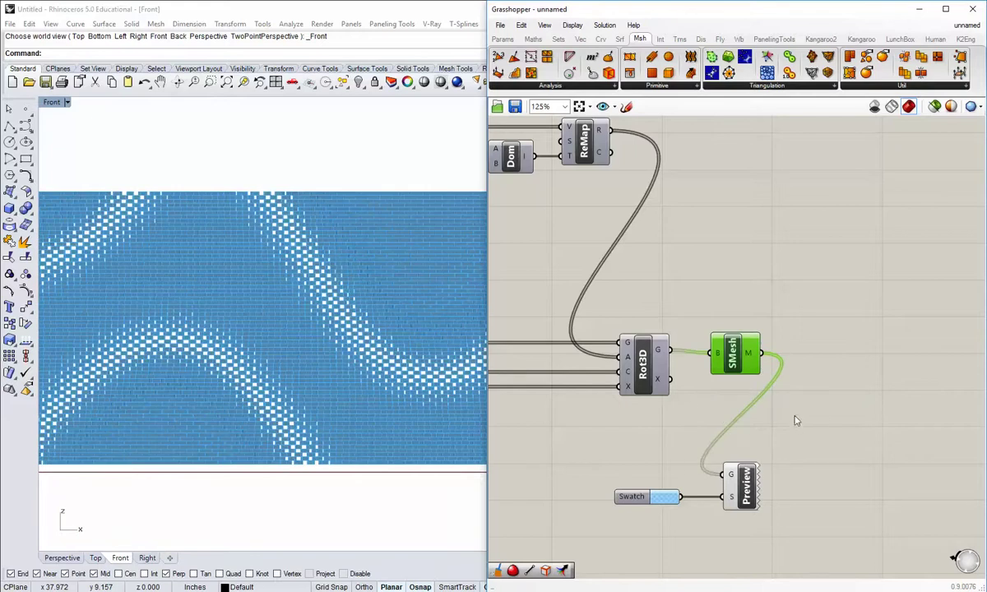
{"action": "left_click", "coordinate": [735, 401]}
{"action": "left_click_drag", "start_coordinate": [736, 365], "coordinate": [725, 362]}
{"action": "left_click", "coordinate": [699, 414]}
- Try the Shaded display mode in Rhino's Front viewport and return it to Wireframe
{"action": "right_click_drag", "start_coordinate": [683, 429], "coordinate": [778, 424]}
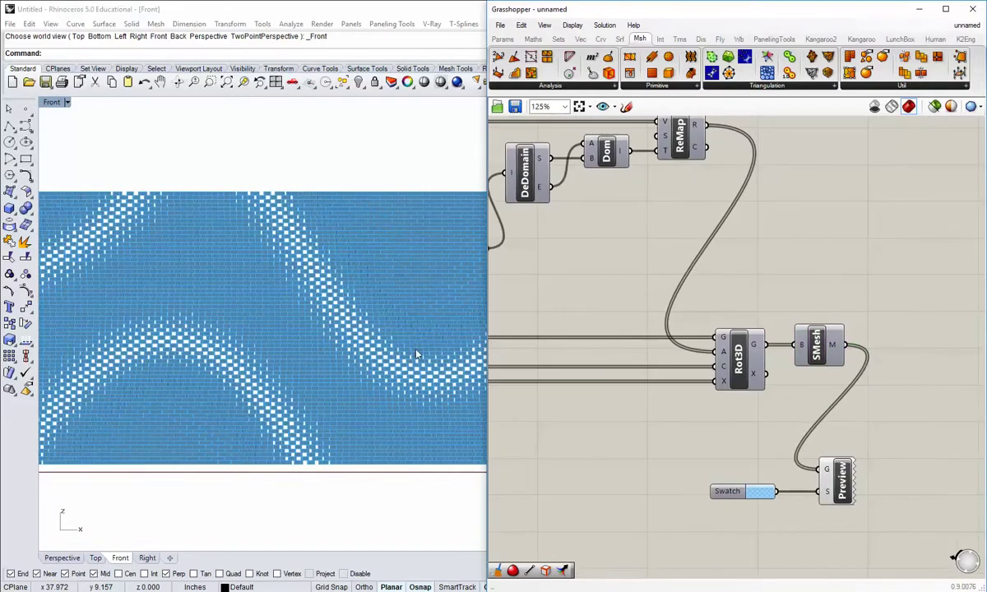
{"action": "right_click_drag", "start_coordinate": [253, 327], "coordinate": [291, 332]}
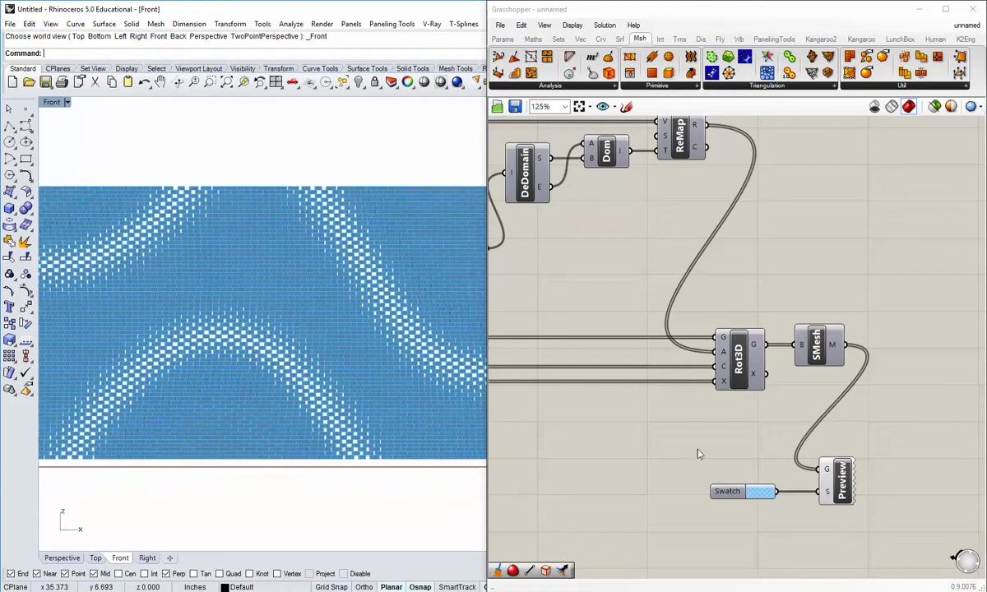
{"action": "right_click_drag", "start_coordinate": [821, 385], "coordinate": [768, 365]}
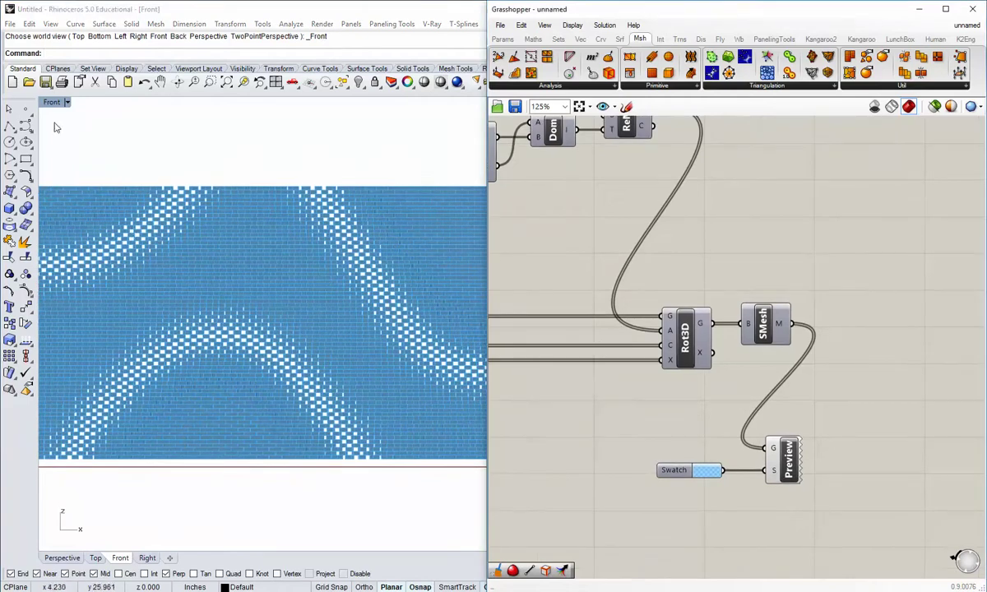
{"action": "left_click", "coordinate": [67, 102]}
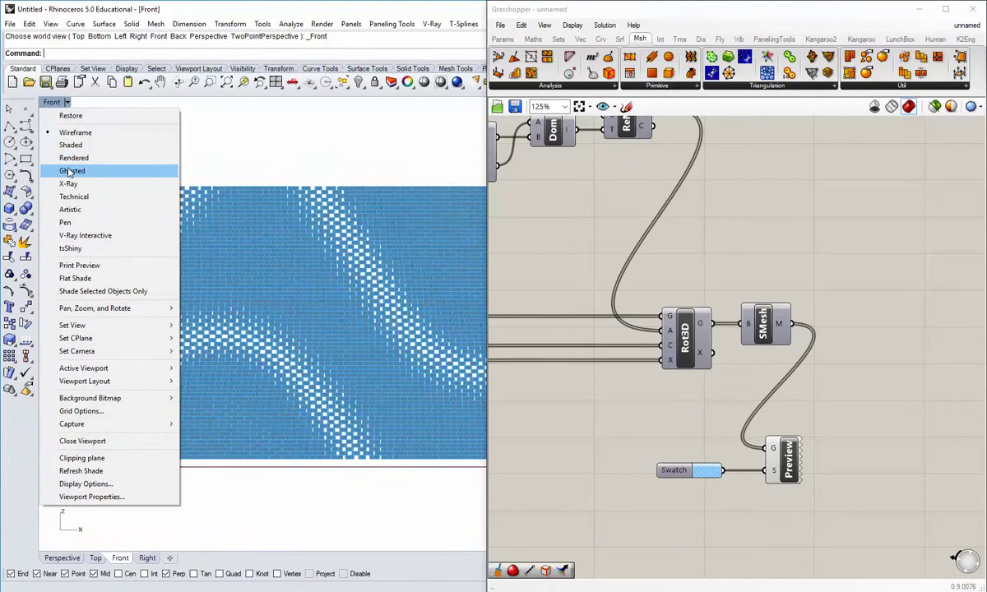
{"action": "left_click", "coordinate": [72, 147]}
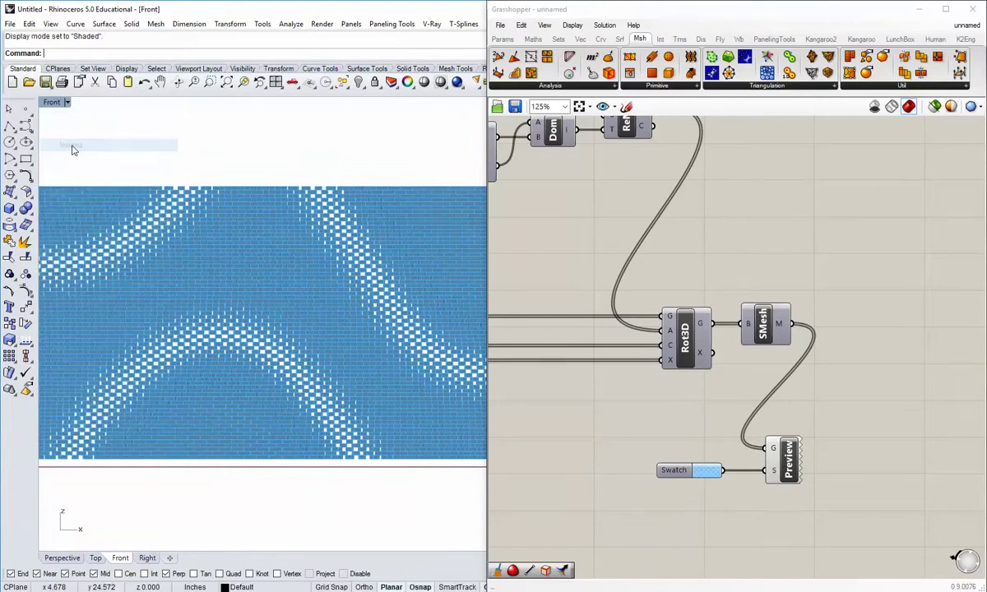
{"action": "left_click", "coordinate": [69, 102]}
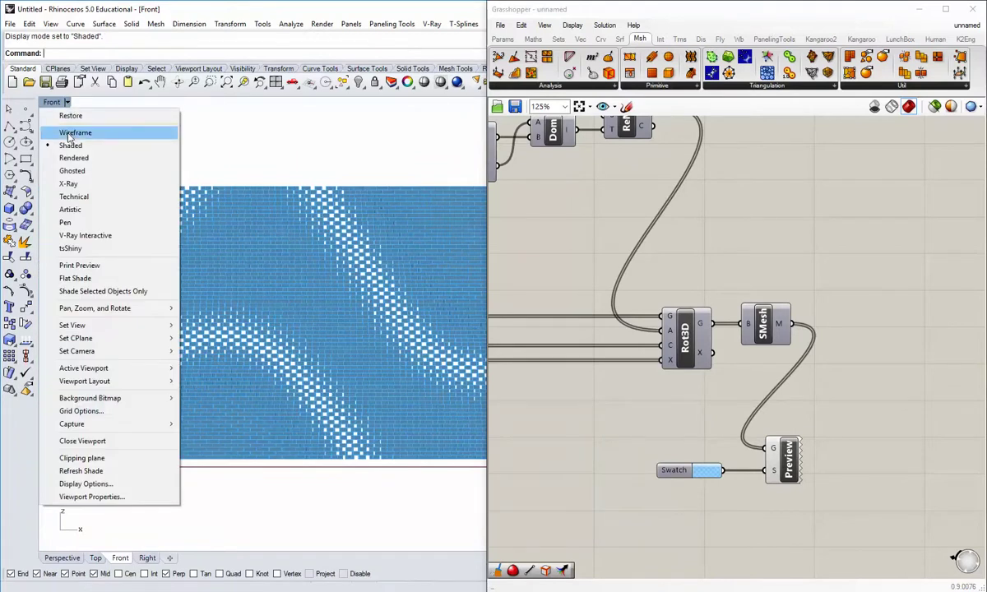
{"action": "left_click", "coordinate": [72, 134]}
{"action": "scroll", "coordinate": [240, 326], "scroll_direction": "up", "scroll_amount": 2}
{"action": "scroll", "coordinate": [240, 328], "scroll_direction": "down", "scroll_amount": 3}
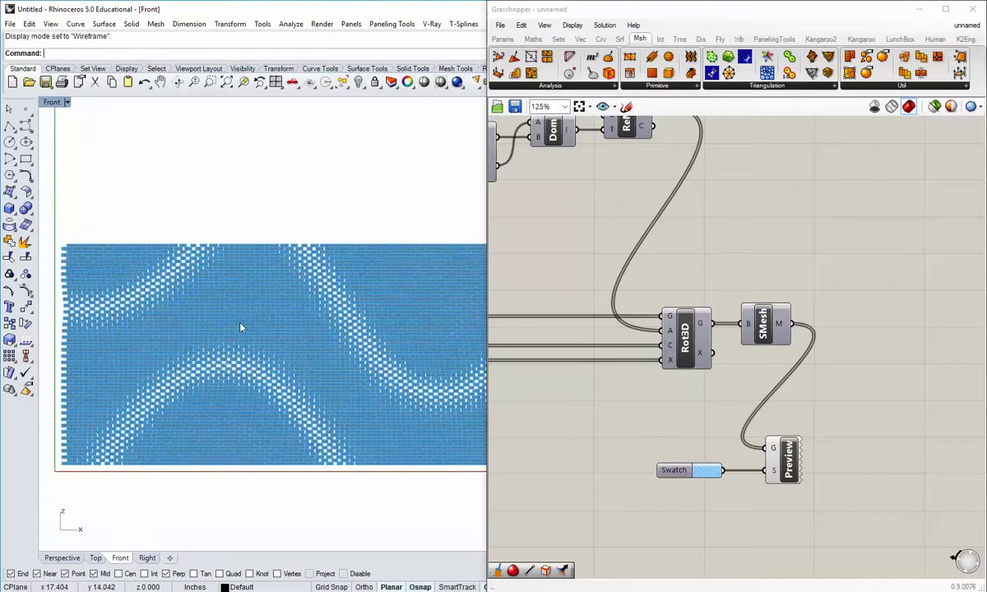
{"action": "scroll", "coordinate": [240, 327], "scroll_direction": "up", "scroll_amount": 3}
{"action": "scroll", "coordinate": [308, 320], "scroll_direction": "down", "scroll_amount": 2}
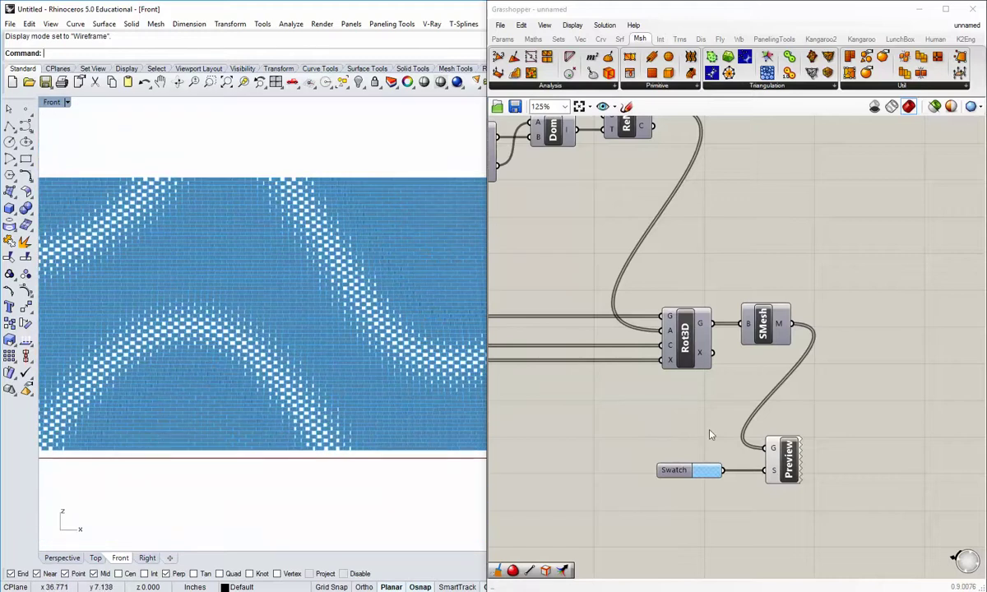
- Lower the alpha of the preview's colour swatch to about 116 and accept the colour
{"action": "right_click_drag", "start_coordinate": [711, 435], "coordinate": [693, 422]}
{"action": "left_click", "coordinate": [694, 462]}
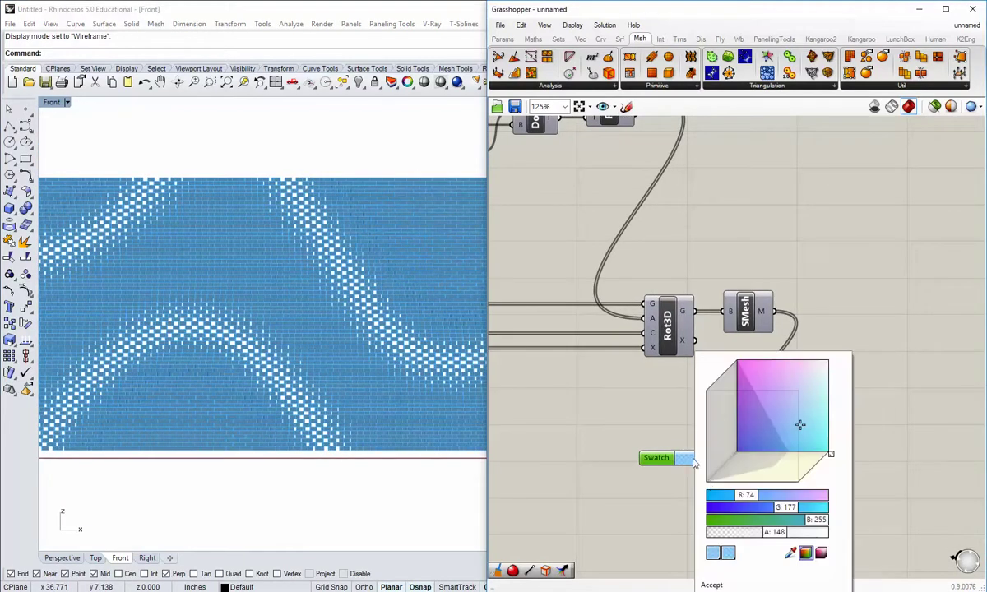
{"action": "mouse_move", "coordinate": [773, 535]}
{"action": "left_mouse_down"}
{"action": "mouse_move", "coordinate": [806, 539]}
{"action": "mouse_move", "coordinate": [749, 533]}
{"action": "mouse_move", "coordinate": [778, 532]}
{"action": "mouse_move", "coordinate": [750, 536]}
{"action": "mouse_move", "coordinate": [765, 538]}
{"action": "left_mouse_up"}
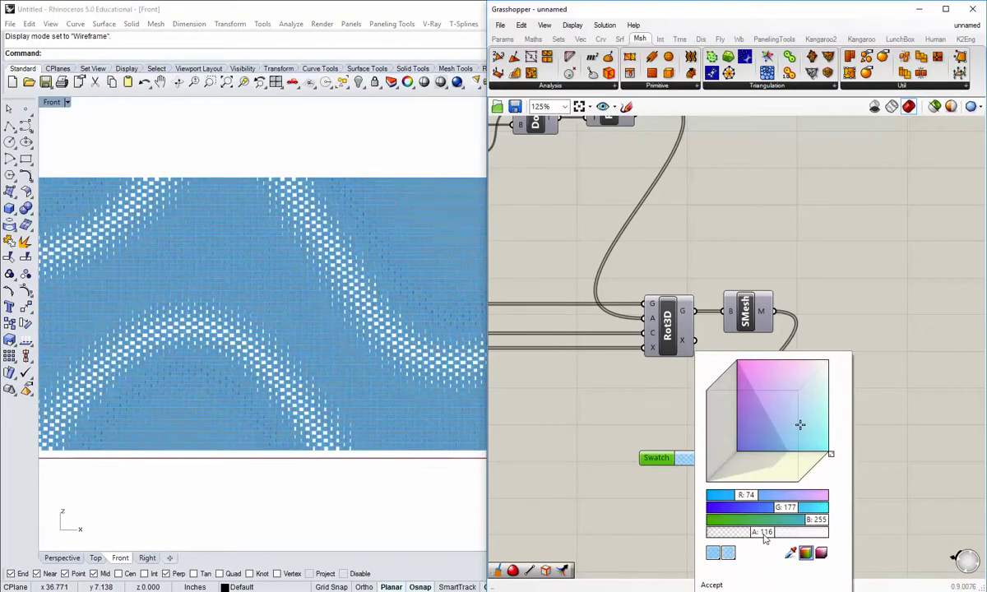
{"action": "left_click", "coordinate": [711, 585]}
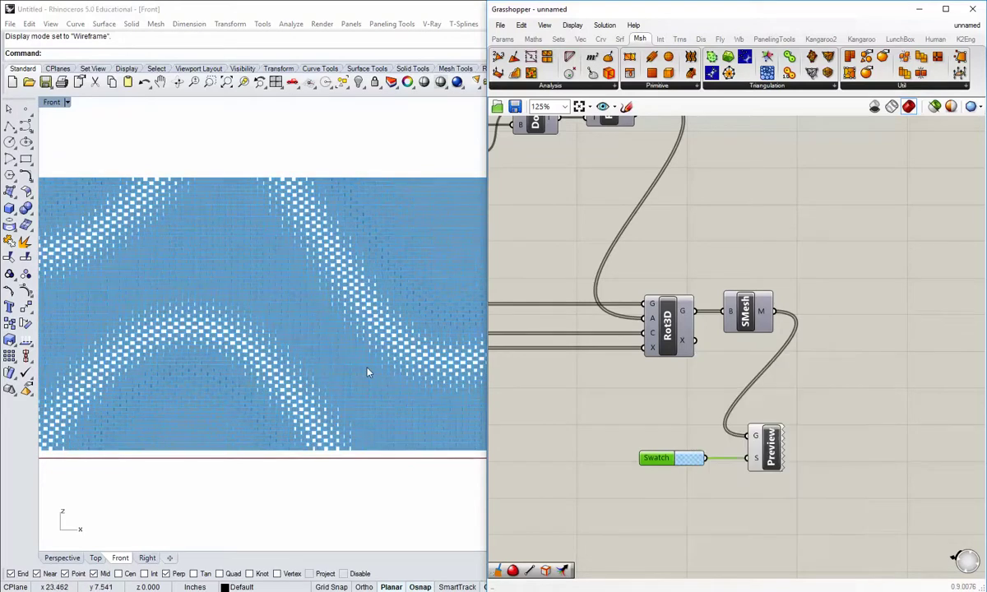
{"action": "right_click_drag", "start_coordinate": [312, 309], "coordinate": [321, 343]}
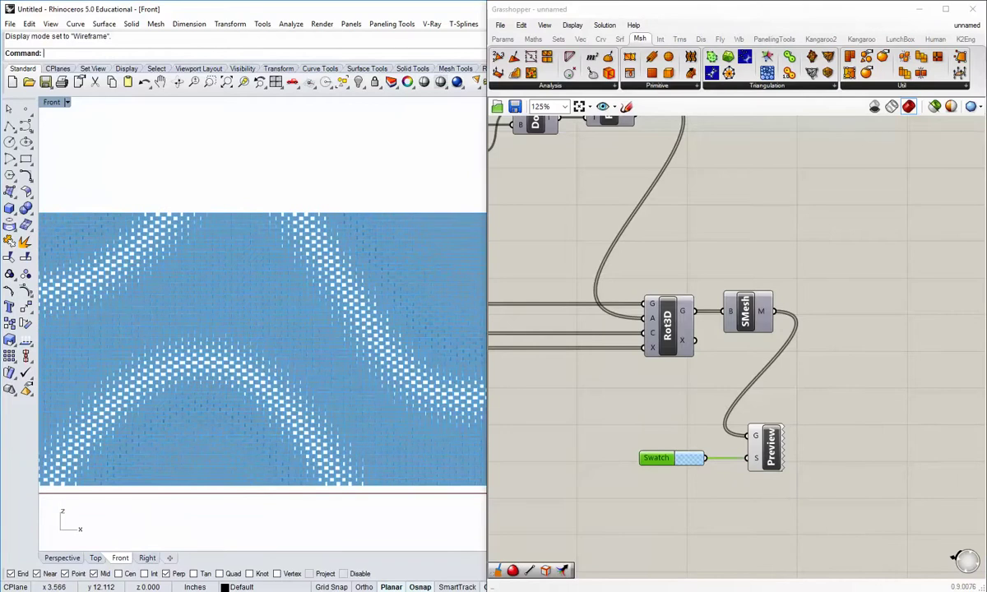
- Try values such as 1.073, 0.753 and 0.676 on the Fragment B slider that feeds Concatenate
{"action": "right_click_drag", "start_coordinate": [600, 387], "coordinate": [727, 387]}
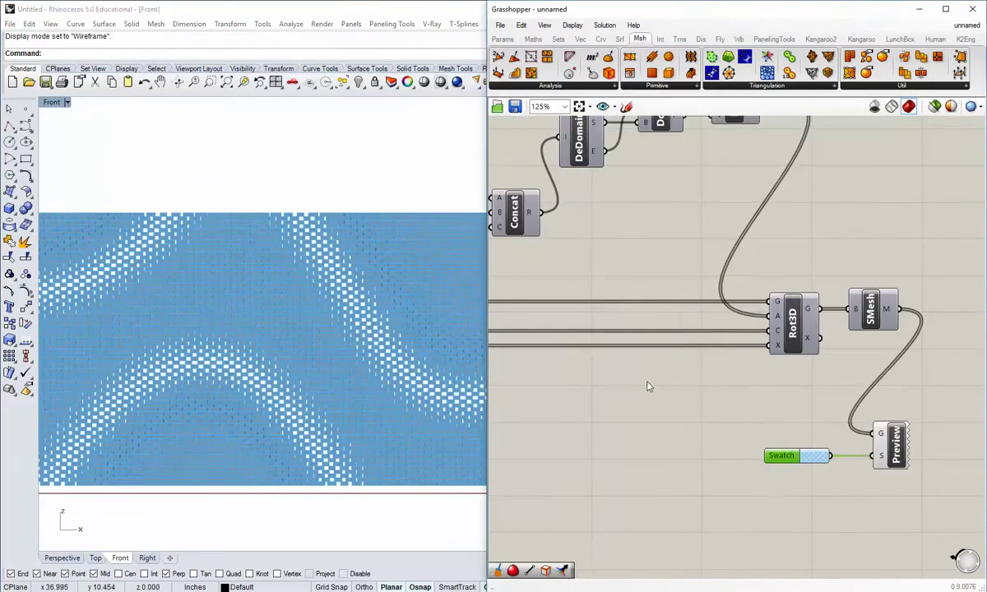
{"action": "left_click", "coordinate": [647, 386]}
{"action": "scroll", "coordinate": [619, 371], "scroll_direction": "down", "scroll_amount": 2}
{"action": "right_click_drag", "start_coordinate": [567, 345], "coordinate": [791, 400]}
{"action": "scroll", "coordinate": [710, 329], "scroll_direction": "up", "scroll_amount": 3}
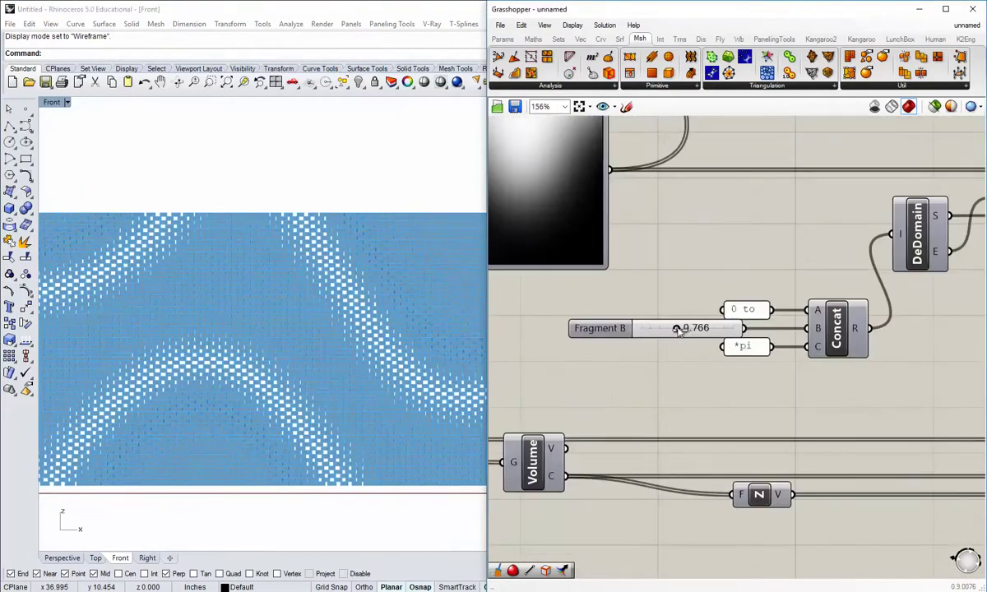
{"action": "left_click_drag", "start_coordinate": [688, 336], "coordinate": [694, 339]}
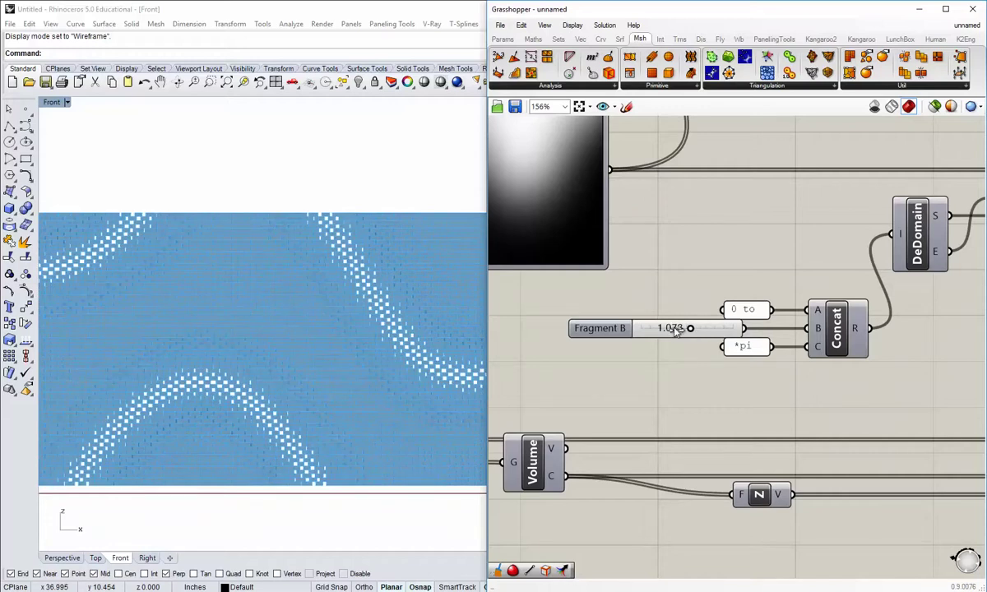
{"action": "mouse_move", "coordinate": [673, 330]}
{"action": "left_mouse_down"}
{"action": "mouse_move", "coordinate": [670, 343]}
{"action": "mouse_move", "coordinate": [666, 329]}
{"action": "left_mouse_up"}
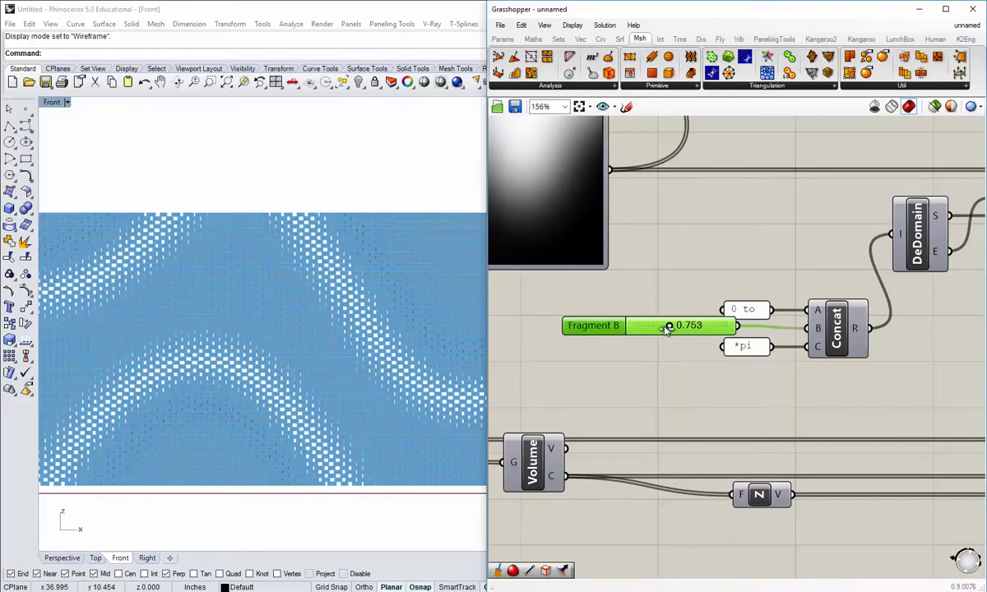
{"action": "left_click_drag", "start_coordinate": [668, 327], "coordinate": [655, 386]}
{"action": "left_click_drag", "start_coordinate": [666, 328], "coordinate": [665, 328]}
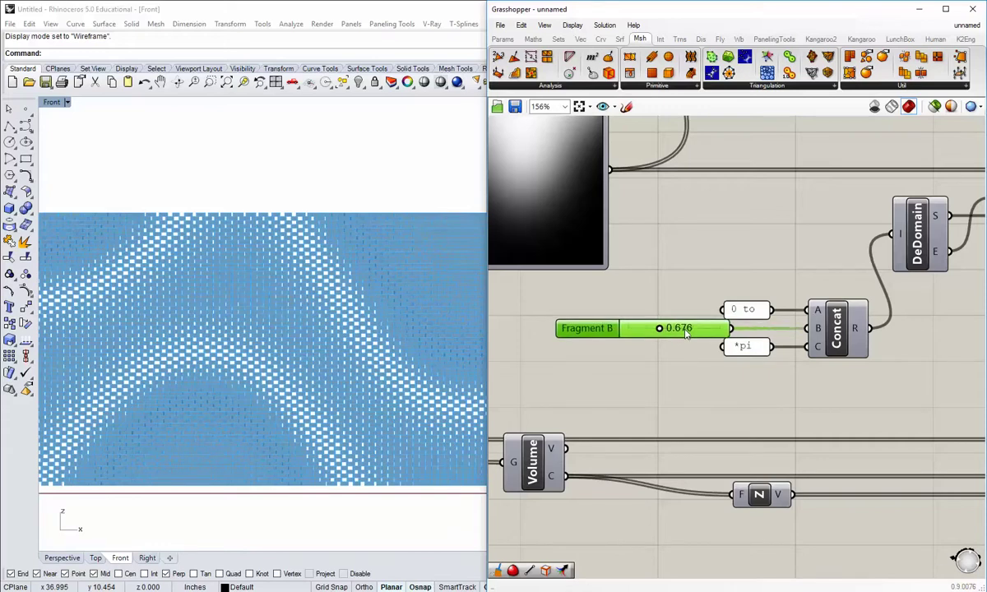
- Set the Fragment B slider to exactly 0.5
{"action": "double_click", "coordinate": [678, 329]}
{"action": "left_click", "coordinate": [674, 328]}
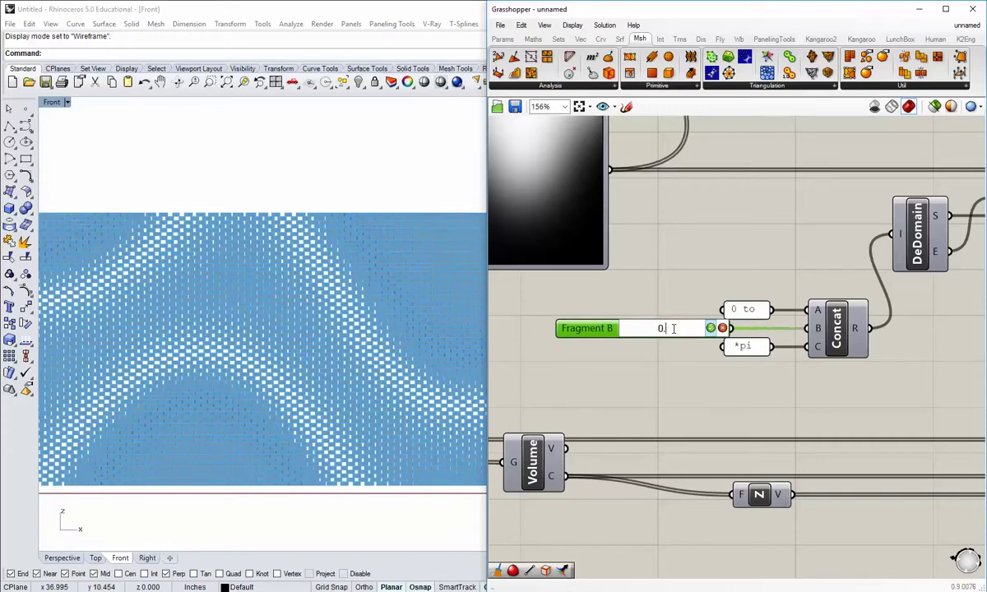
{"action": "type", "text": "5"}
{"action": "key", "text": "Return"}
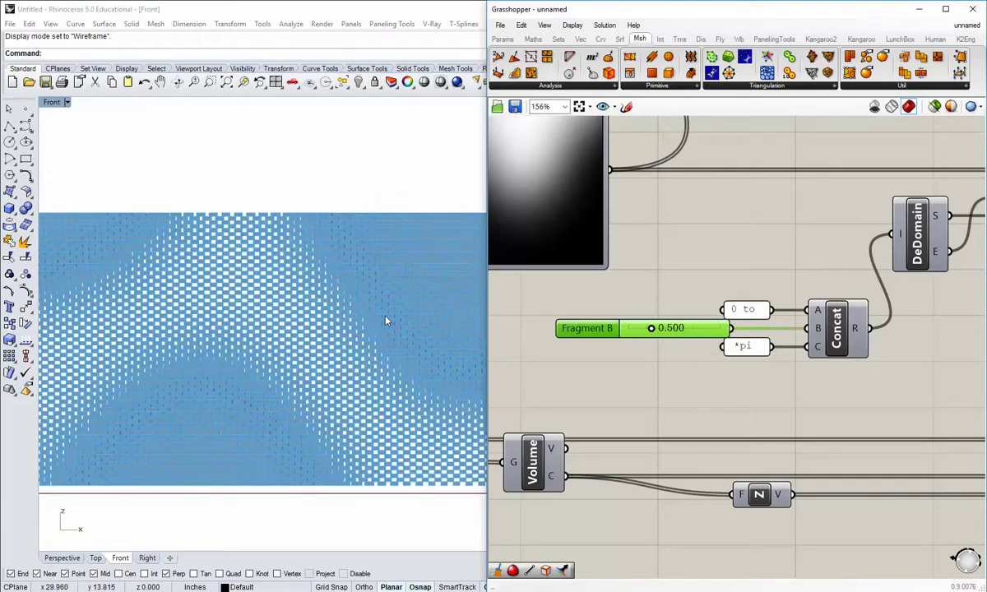
- Set the Fragment B slider that feeds Concatenate to 0.75
{"action": "double_click", "coordinate": [689, 332]}
{"action": "left_click", "coordinate": [677, 328]}
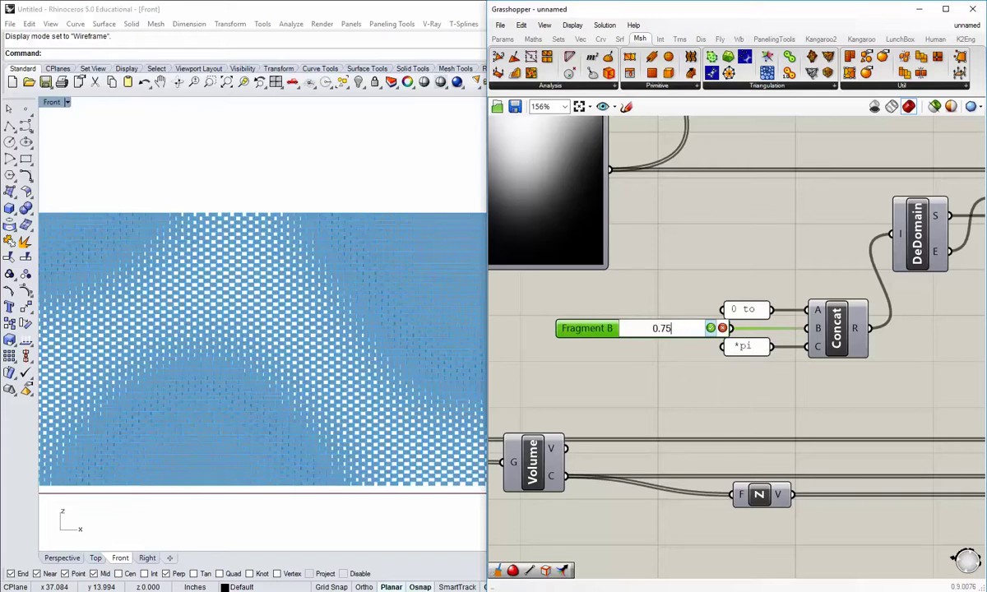
{"action": "key", "text": "Return"}
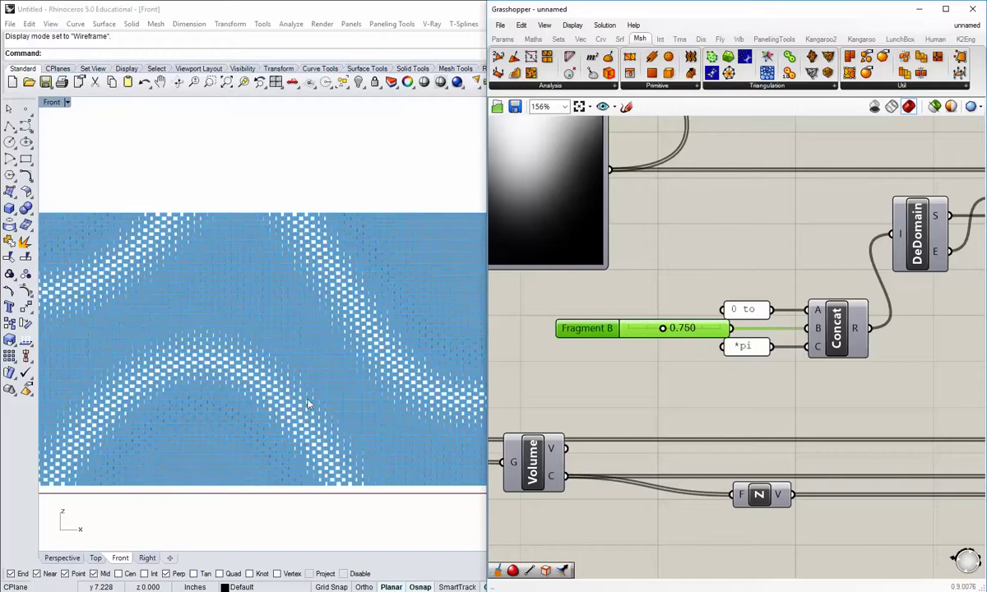
{"action": "right_click_drag", "start_coordinate": [283, 397], "coordinate": [307, 392]}
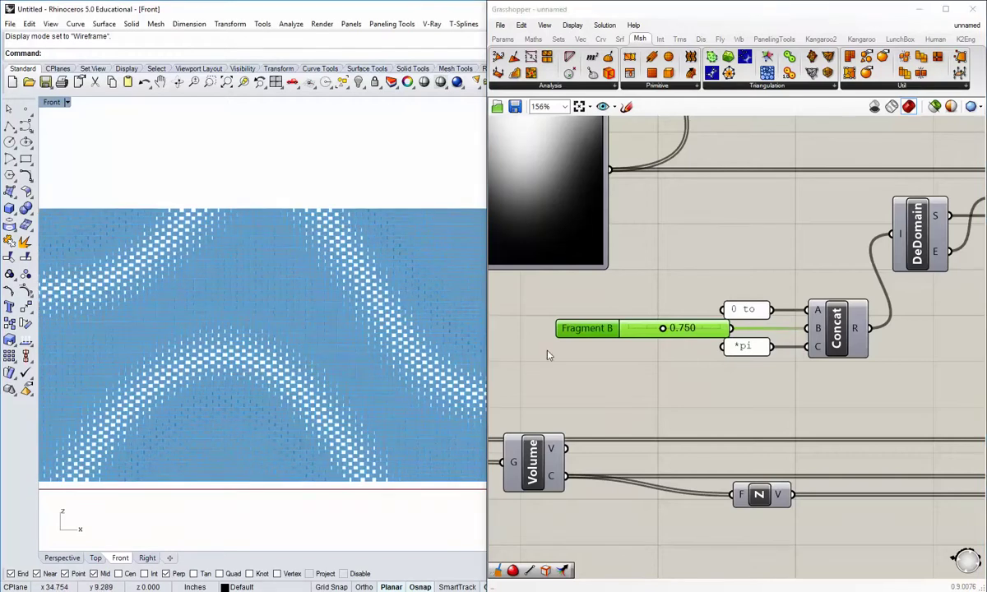
- Widen the visible part of Rhino's viewport and spin the brick wall with the Turntable command at speed 15
{"action": "left_click", "coordinate": [489, 357]}
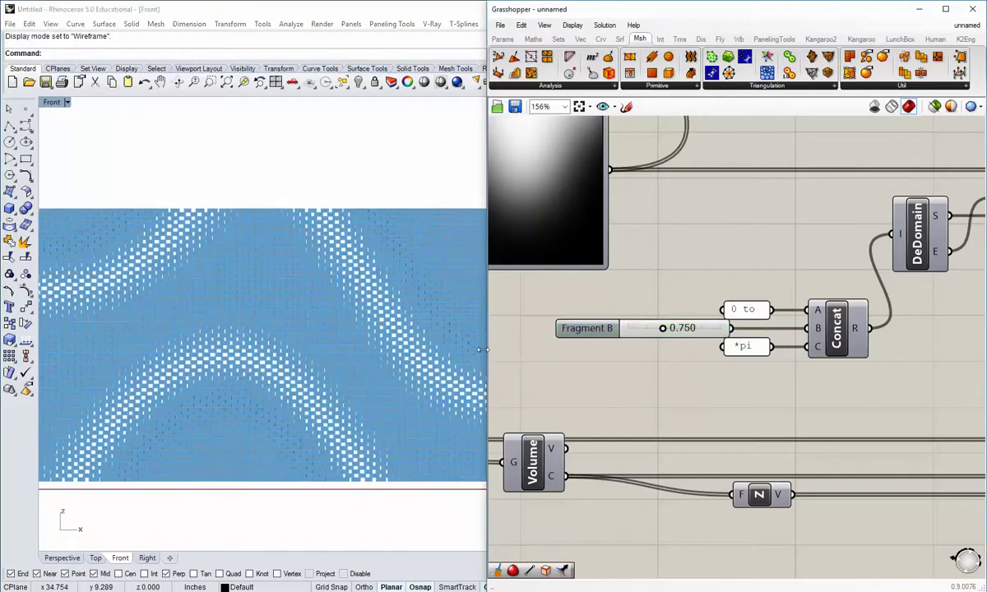
{"action": "left_click_drag", "start_coordinate": [481, 349], "coordinate": [516, 360]}
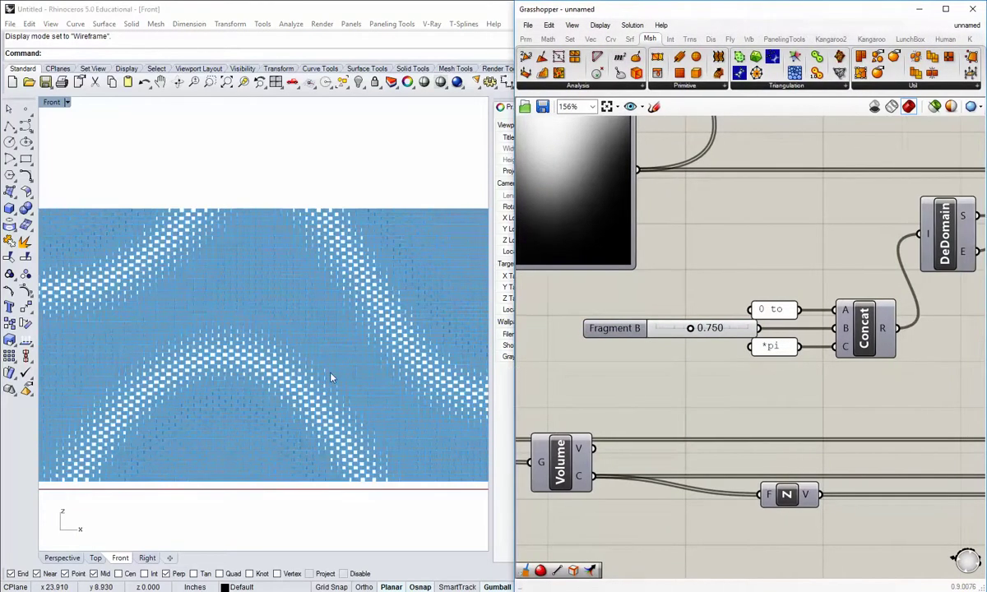
{"action": "scroll", "coordinate": [321, 349], "scroll_direction": "down", "scroll_amount": 2}
{"action": "right_click_drag", "start_coordinate": [327, 375], "coordinate": [296, 369]}
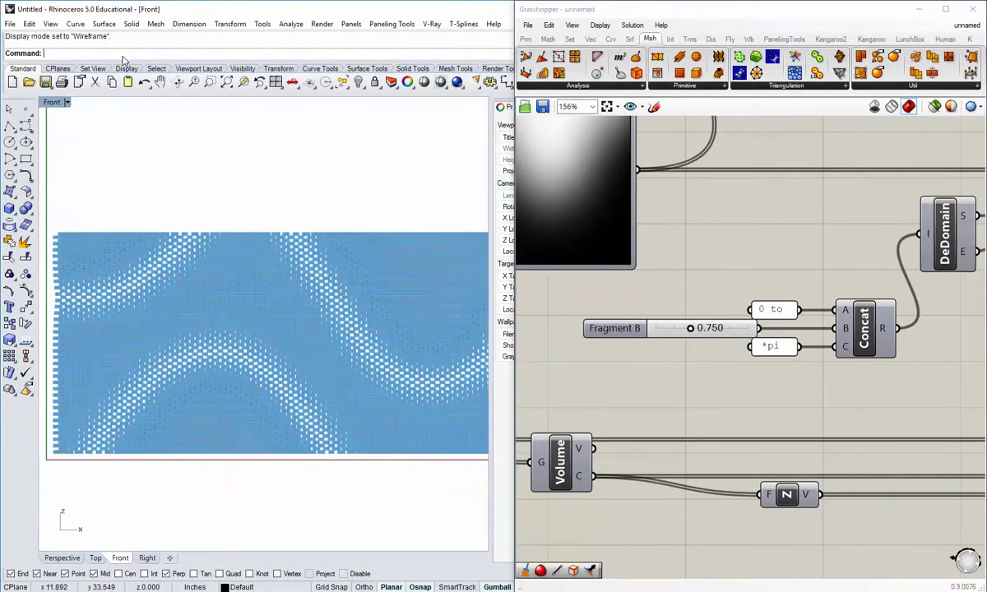
{"action": "type", "text": "Turntable"}
{"action": "key", "text": "Return"}
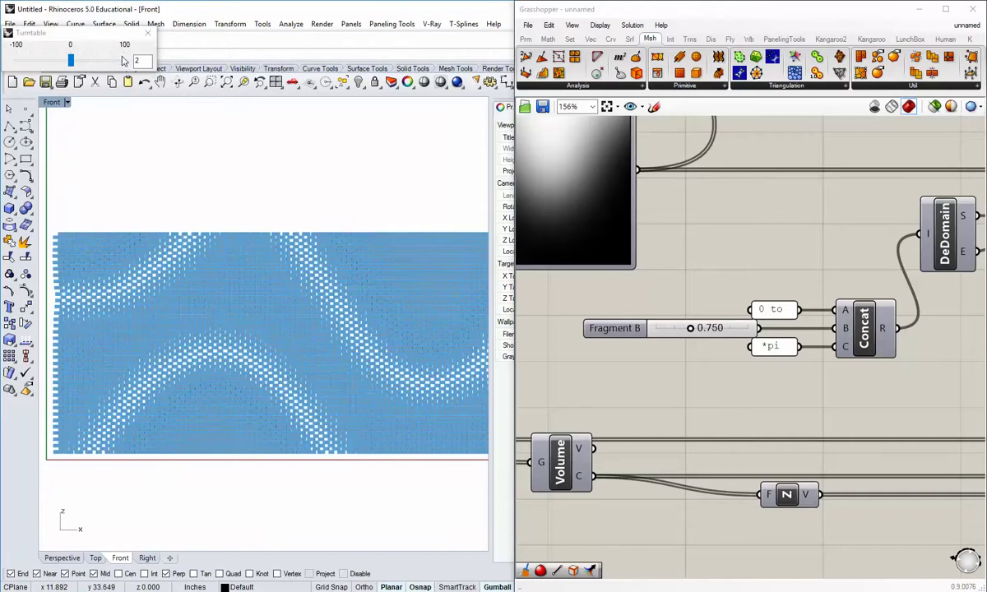
{"action": "left_click_drag", "start_coordinate": [74, 64], "coordinate": [82, 64]}
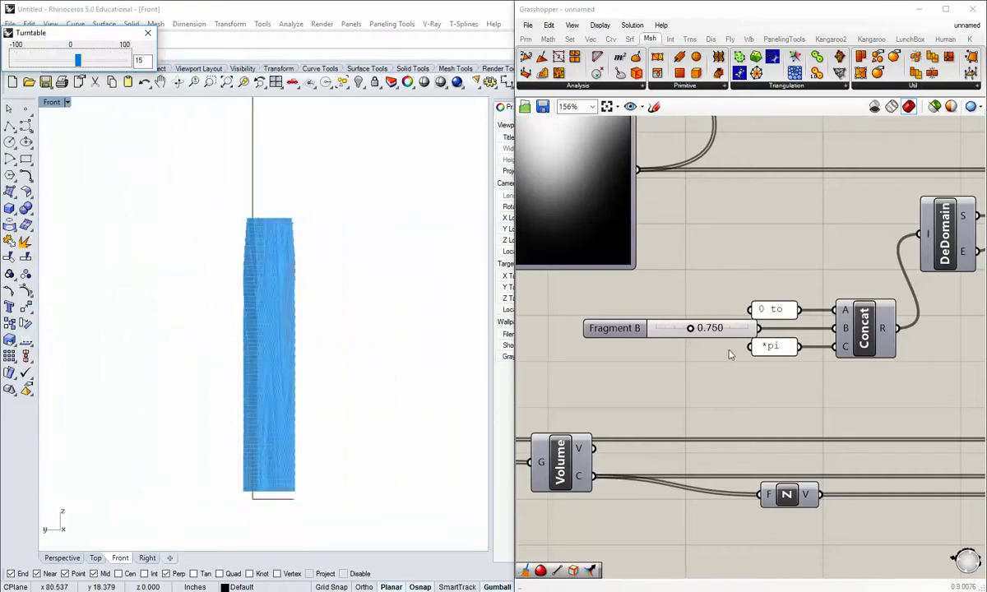
- Try the values 2 and 0.25 on the Fragment B slider while the wall is spinning
{"action": "right_click_drag", "start_coordinate": [710, 351], "coordinate": [693, 350]}
{"action": "double_click", "coordinate": [655, 331]}
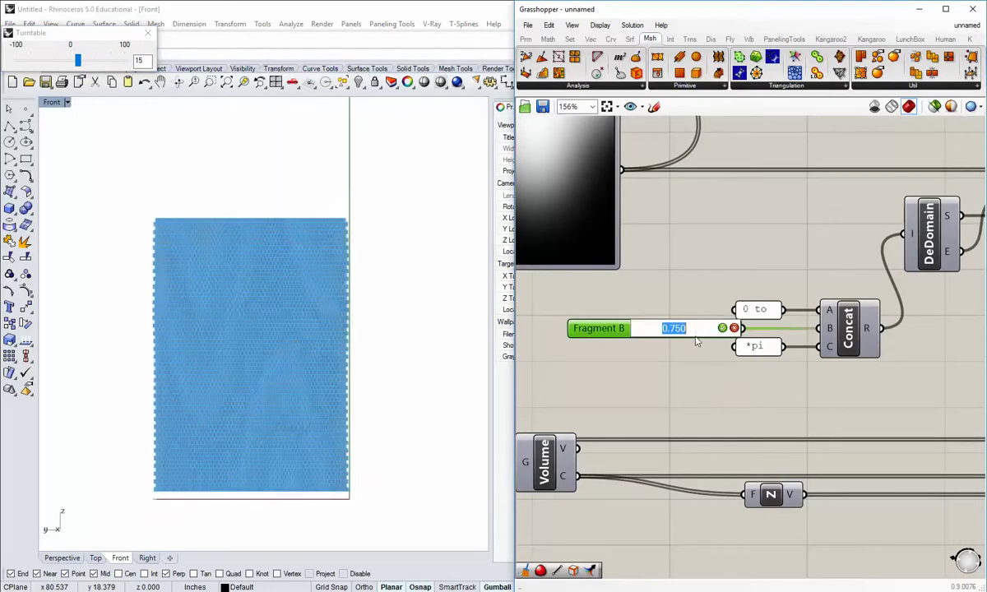
{"action": "type", "text": "2"}
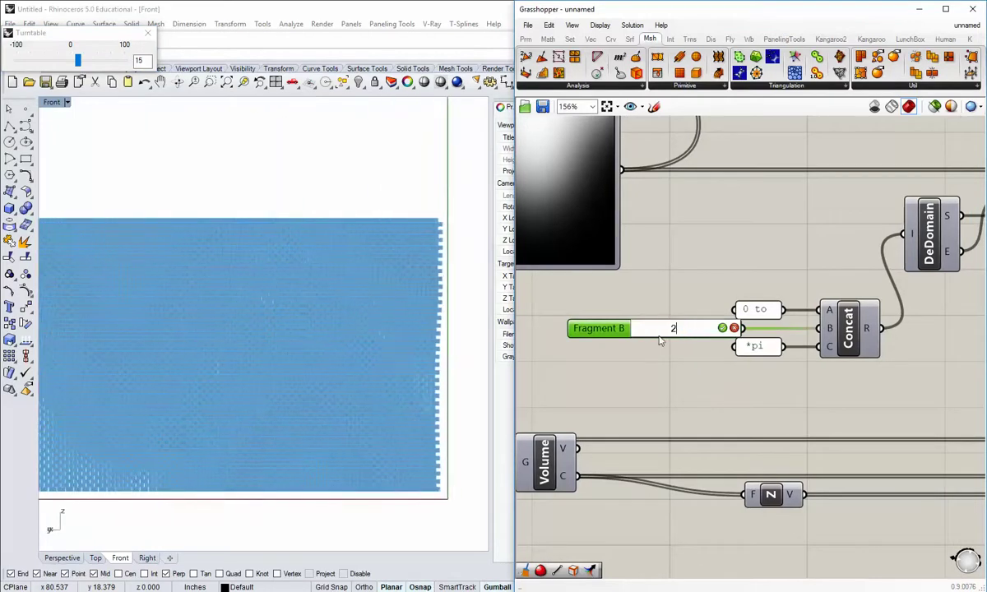
{"action": "key", "text": "Return"}
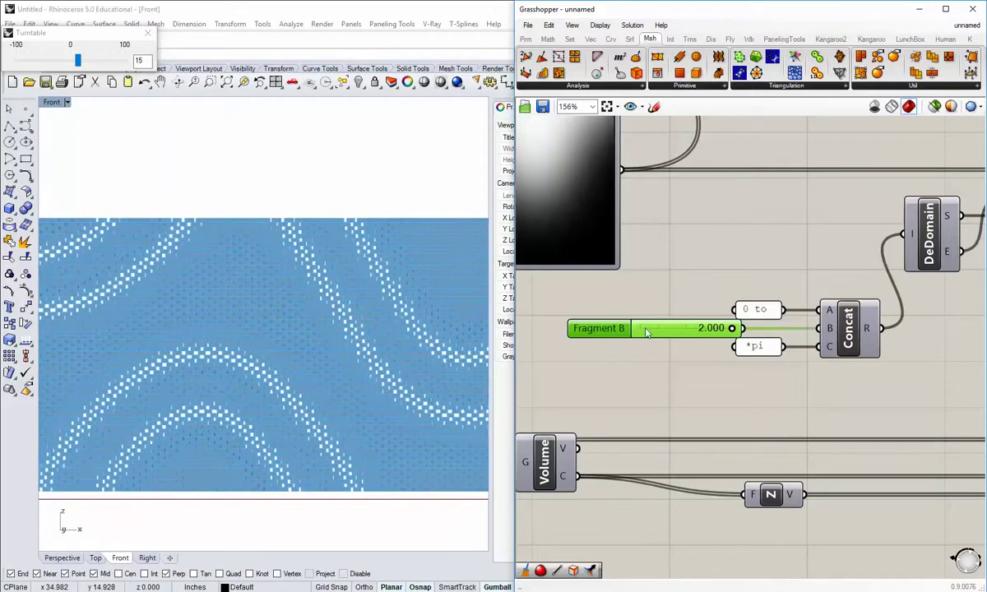
{"action": "double_click", "coordinate": [693, 328]}
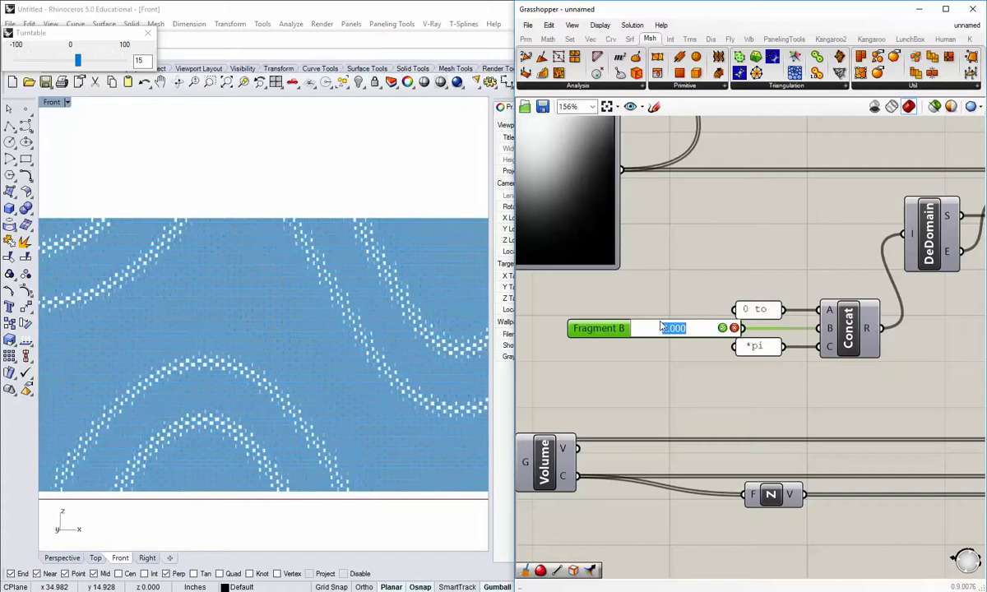
{"action": "type", "text": ".25"}
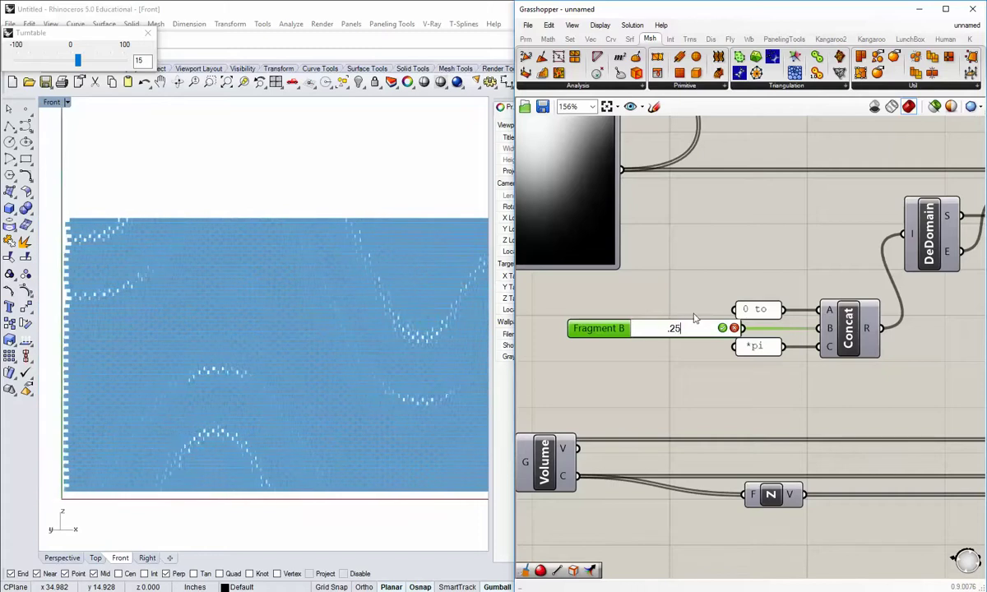
{"action": "key", "text": "Return"}
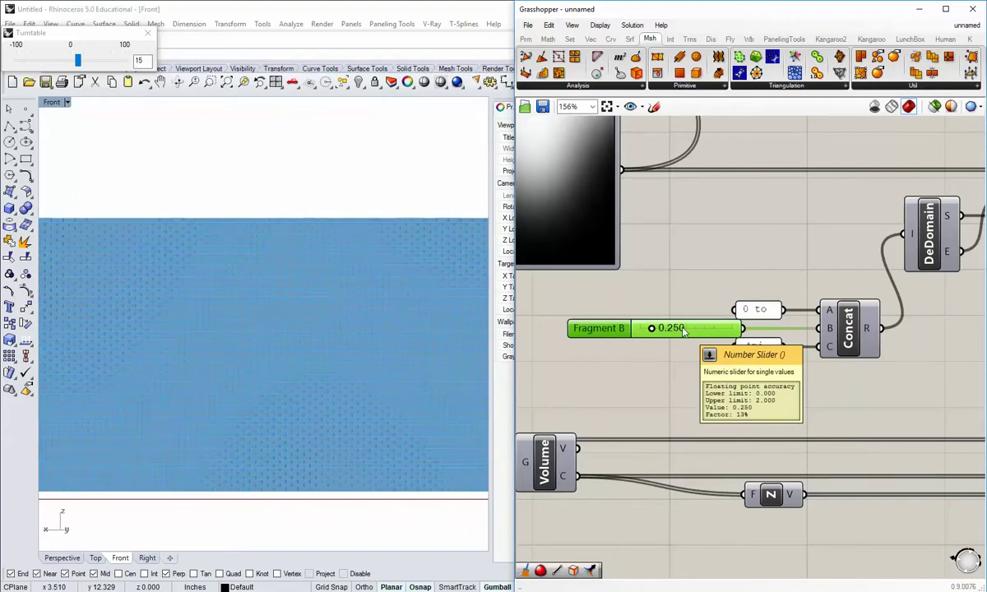
- Set the Fragment B slider back to 0.75
{"action": "double_click", "coordinate": [683, 329]}
{"action": "left_click", "coordinate": [696, 329]}
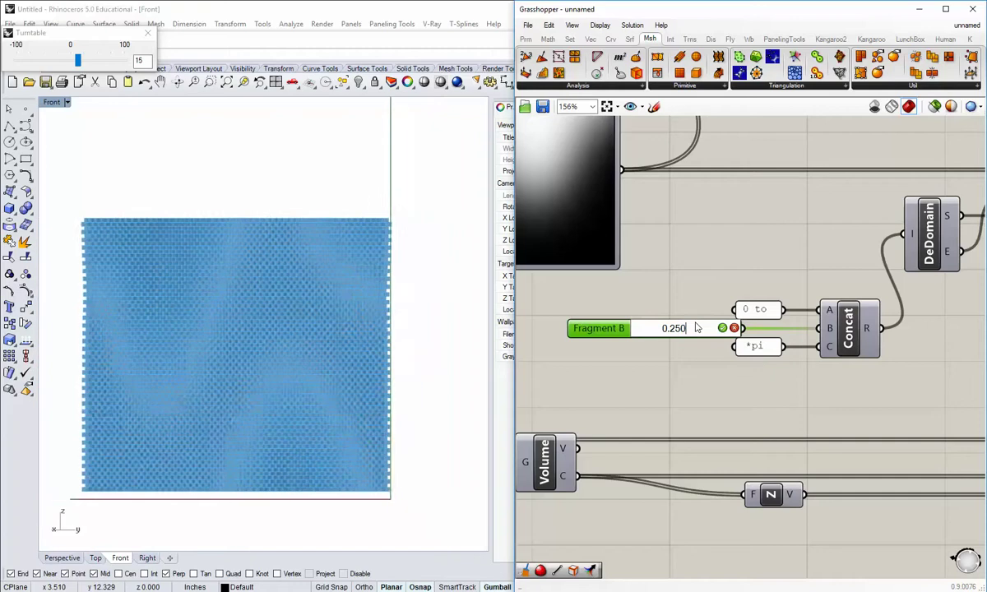
{"action": "key", "text": "BackSpace"}
{"action": "key", "text": "BackSpace"}
{"action": "key", "text": "BackSpace"}
{"action": "type", "text": "75"}
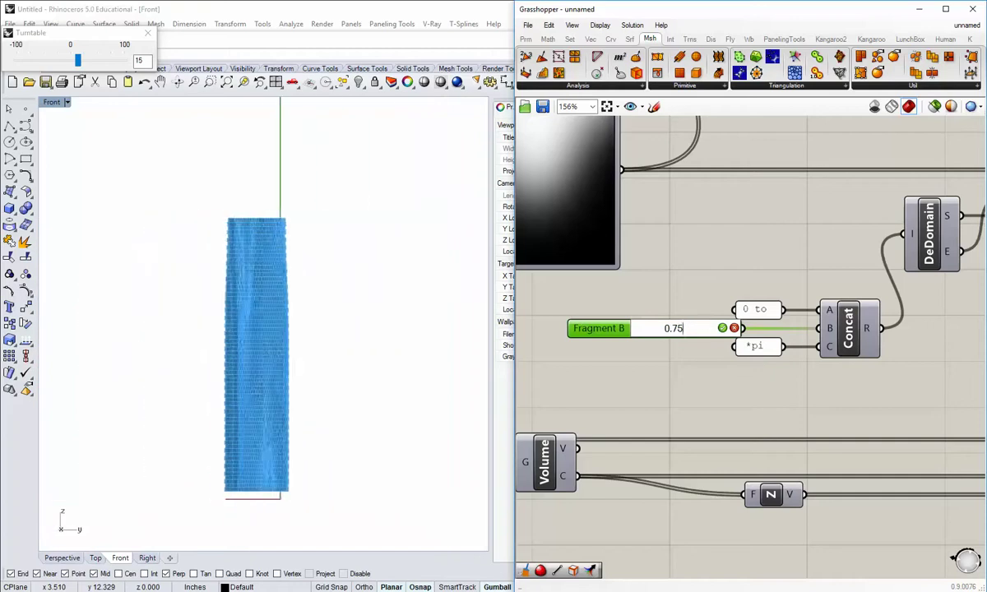
{"action": "key", "text": "Return"}
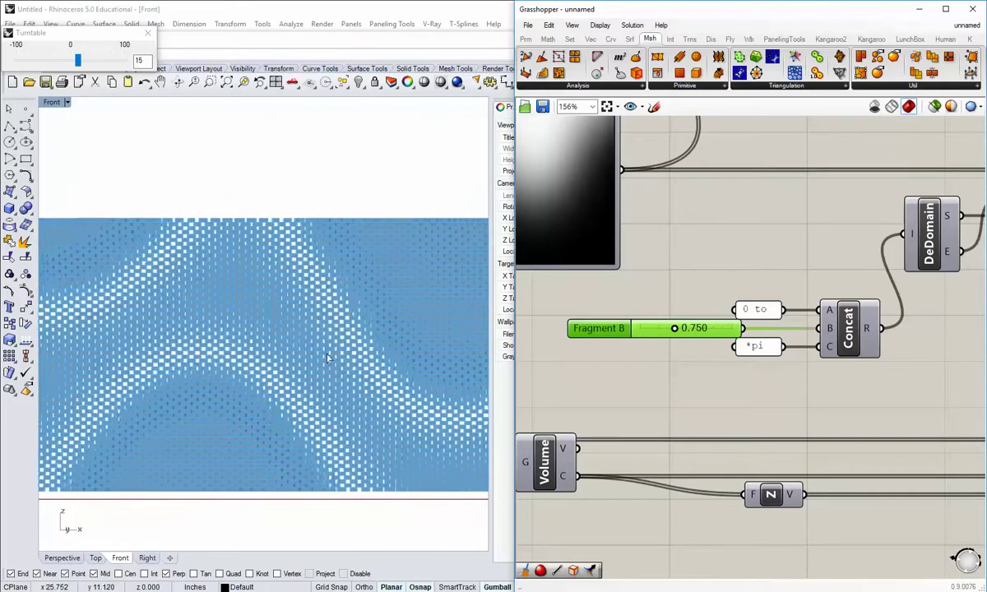
- Stop the Turntable rotation and reset the viewport to the standard Front view
{"action": "left_click", "coordinate": [148, 33]}
{"action": "left_click", "coordinate": [59, 102]}
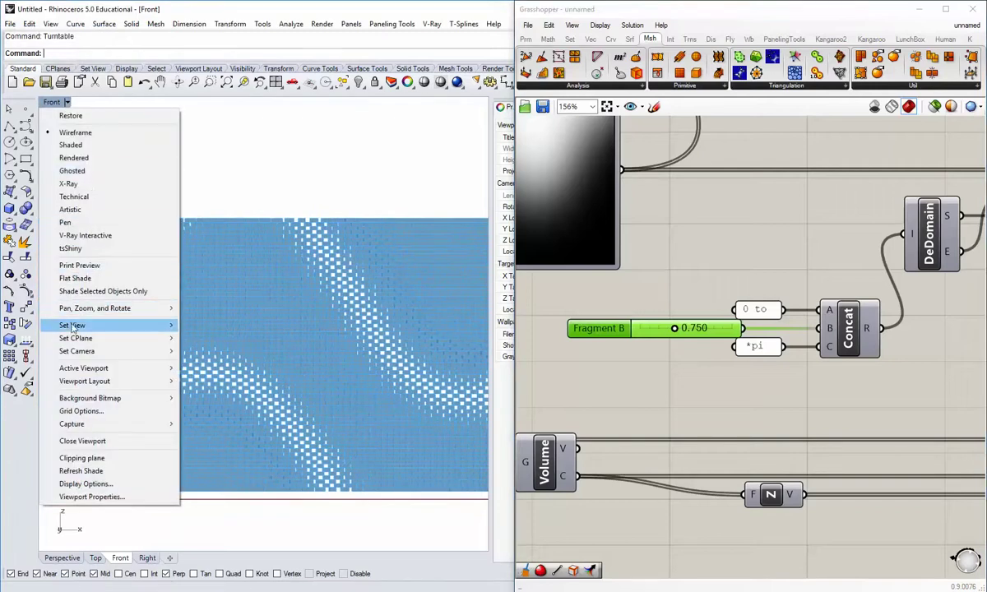
{"action": "mouse_move", "coordinate": [71, 326]}
{"action": "left_click", "coordinate": [210, 392]}
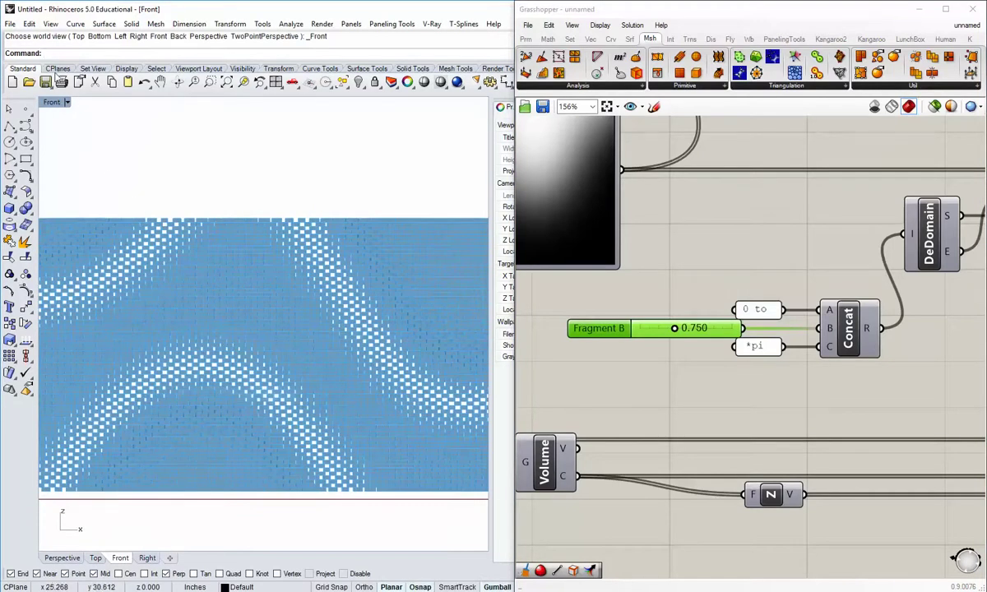
- Switch to the Perspective viewport and examine the rotated bricks from above, along the wall's base and from the front
{"action": "double_click", "coordinate": [52, 102]}
{"action": "double_click", "coordinate": [280, 100]}
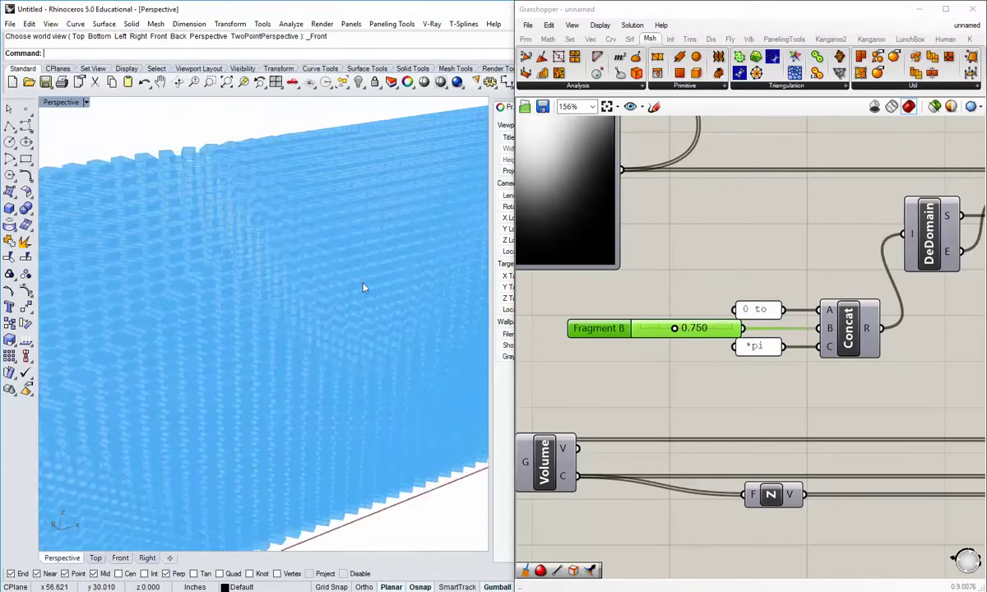
{"action": "mouse_move", "coordinate": [365, 287]}
{"action": "right_mouse_down"}
{"action": "mouse_move", "coordinate": [324, 394]}
{"action": "mouse_move", "coordinate": [289, 333]}
{"action": "mouse_move", "coordinate": [350, 416]}
{"action": "mouse_move", "coordinate": [342, 371]}
{"action": "mouse_move", "coordinate": [324, 364]}
{"action": "mouse_move", "coordinate": [294, 432]}
{"action": "mouse_move", "coordinate": [311, 418]}
{"action": "mouse_move", "coordinate": [288, 362]}
{"action": "right_mouse_up"}
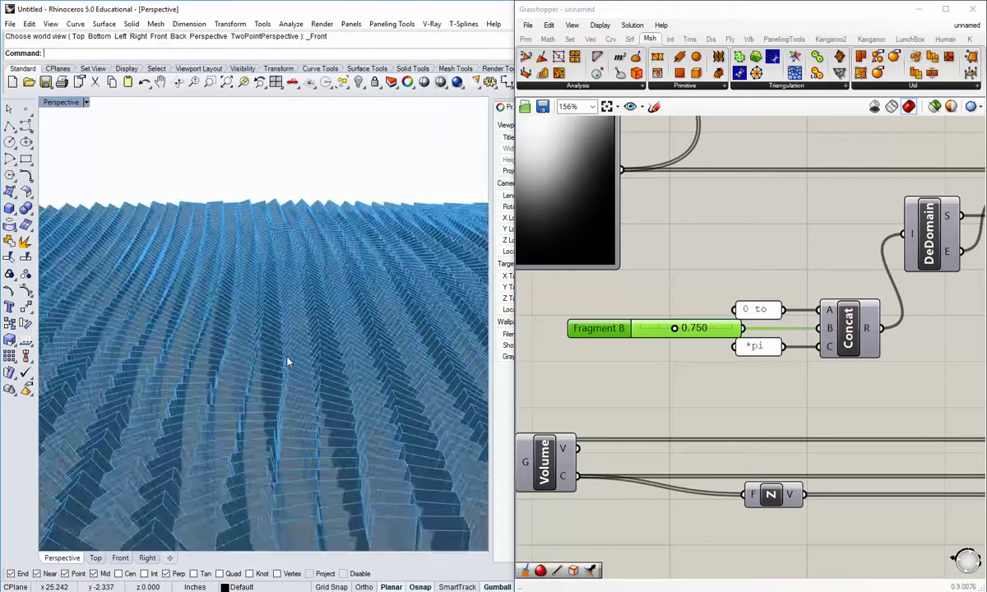
{"action": "scroll", "coordinate": [288, 361], "scroll_direction": "down", "scroll_amount": 2}
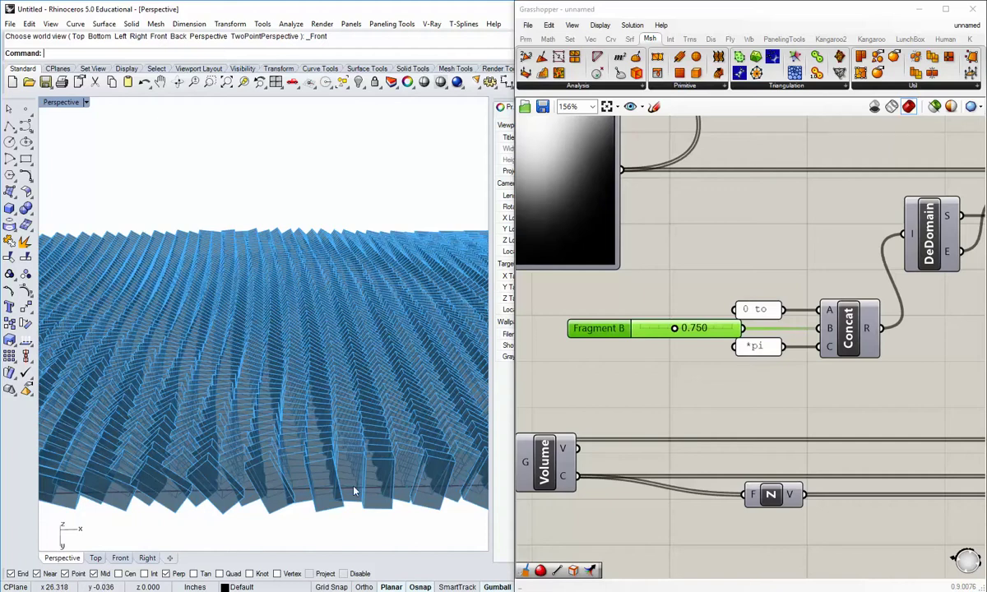
{"action": "right_click_drag", "start_coordinate": [353, 491], "coordinate": [379, 477]}
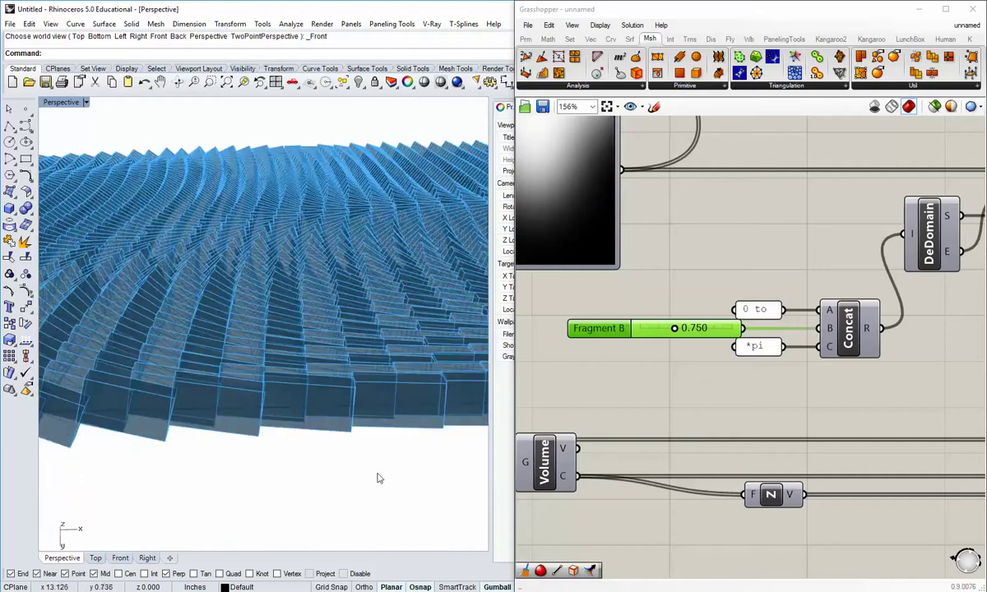
{"action": "right_click_drag", "start_coordinate": [399, 410], "coordinate": [179, 400]}
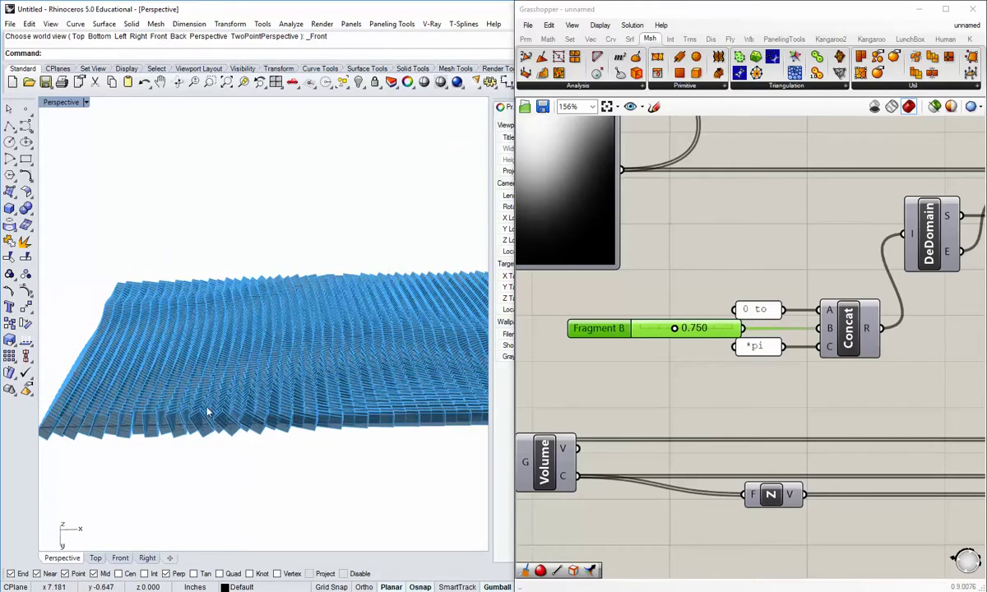
{"action": "right_click_drag", "start_coordinate": [401, 432], "coordinate": [274, 501]}
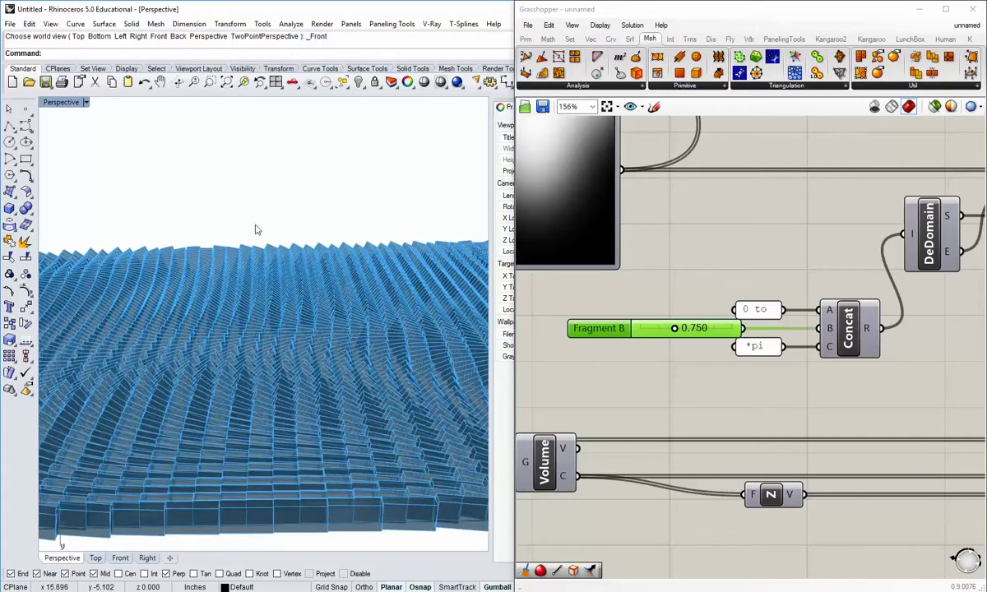
{"action": "right_click_drag", "start_coordinate": [242, 215], "coordinate": [245, 360]}
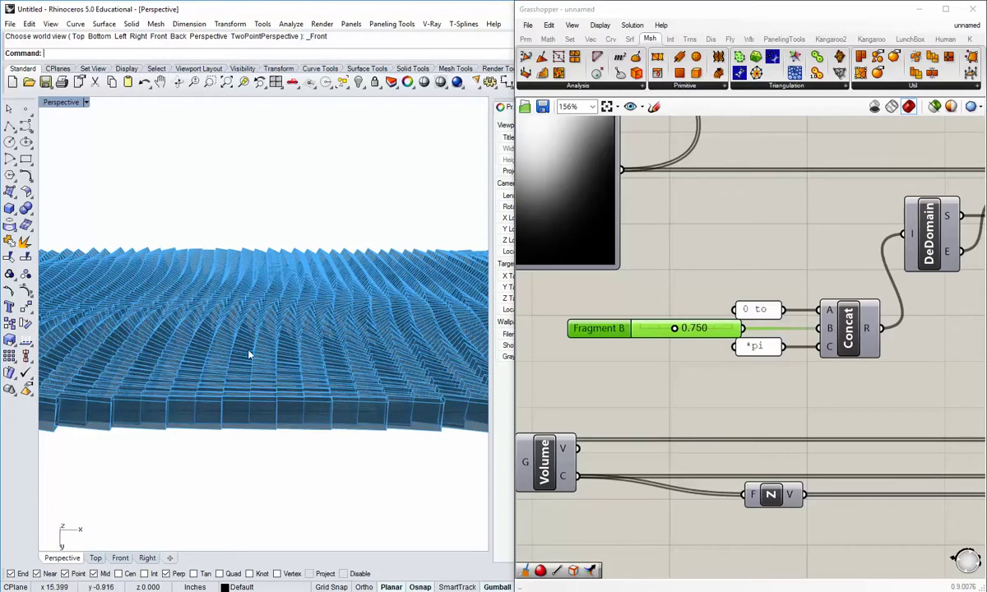
{"action": "right_click_drag", "start_coordinate": [249, 354], "coordinate": [259, 306]}
{"action": "scroll", "coordinate": [259, 306], "scroll_direction": "up", "scroll_amount": 2}
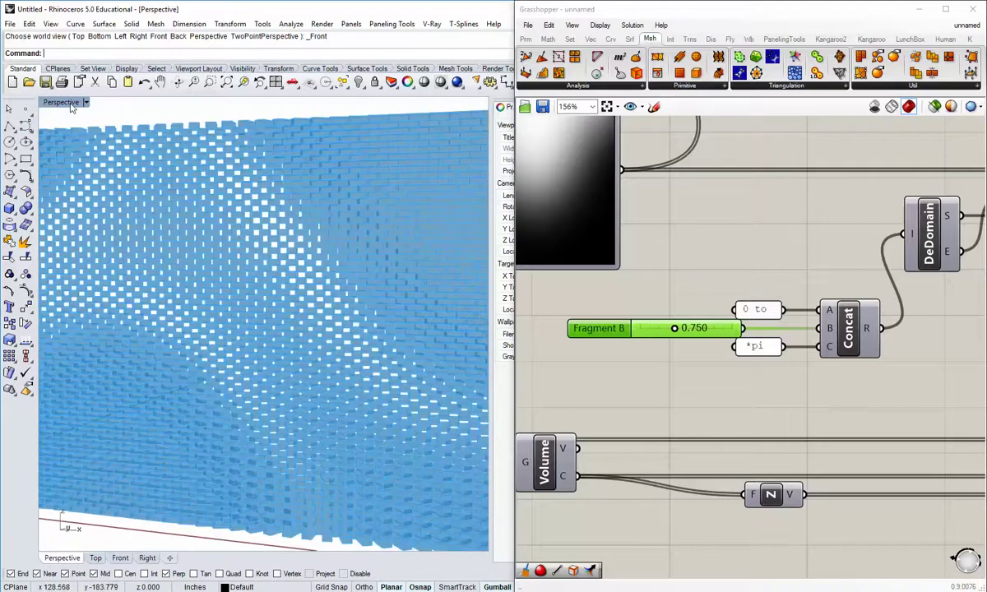
- Return to the Front viewport and examine the bands of openings along the brick wall at close range
{"action": "double_click", "coordinate": [71, 105]}
{"action": "double_click", "coordinate": [49, 329]}
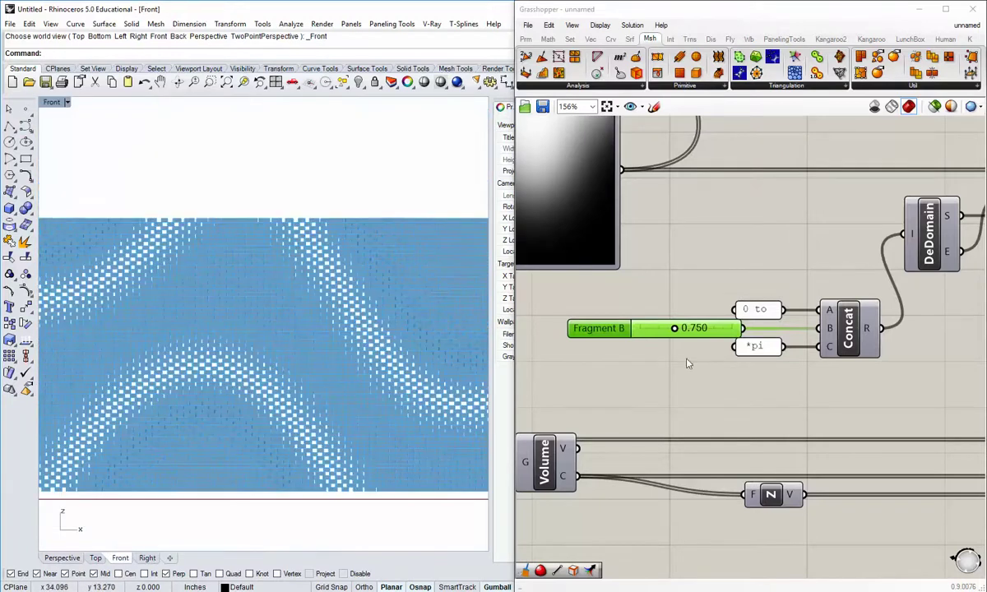
{"action": "left_click", "coordinate": [670, 389]}
{"action": "mouse_move", "coordinate": [316, 345]}
{"action": "right_mouse_down"}
{"action": "mouse_move", "coordinate": [299, 361]}
{"action": "mouse_move", "coordinate": [311, 349]}
{"action": "right_mouse_up"}
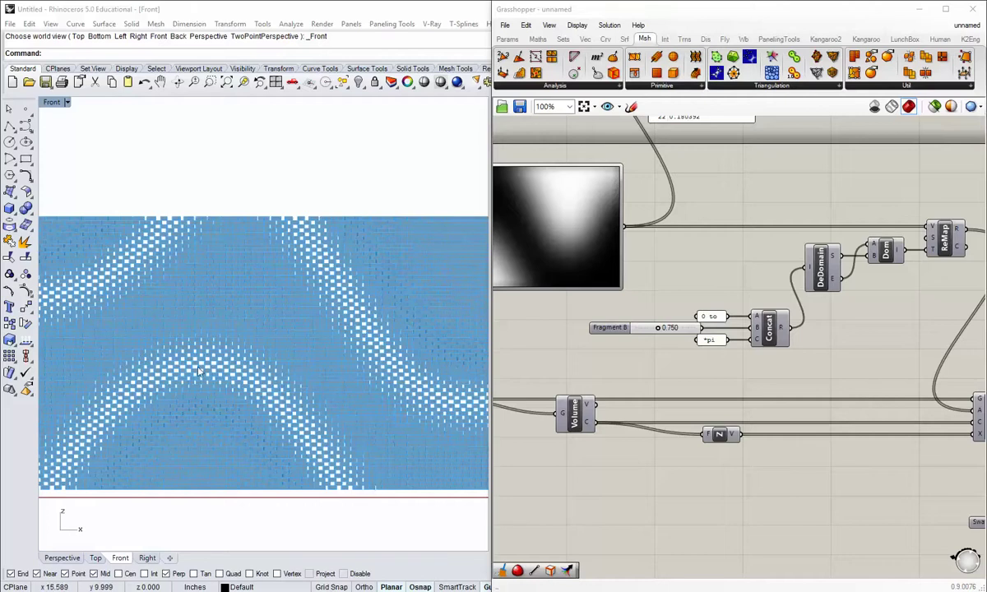
{"action": "scroll", "coordinate": [210, 360], "scroll_direction": "up", "scroll_amount": 6}
{"action": "scroll", "coordinate": [205, 362], "scroll_direction": "down", "scroll_amount": 5}
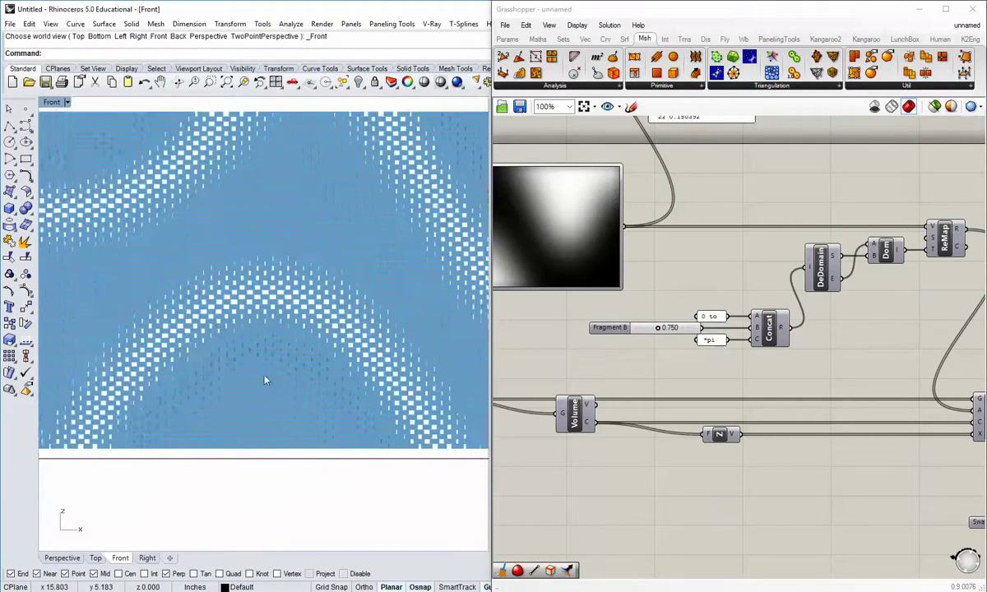
{"action": "scroll", "coordinate": [247, 354], "scroll_direction": "up", "scroll_amount": 2}
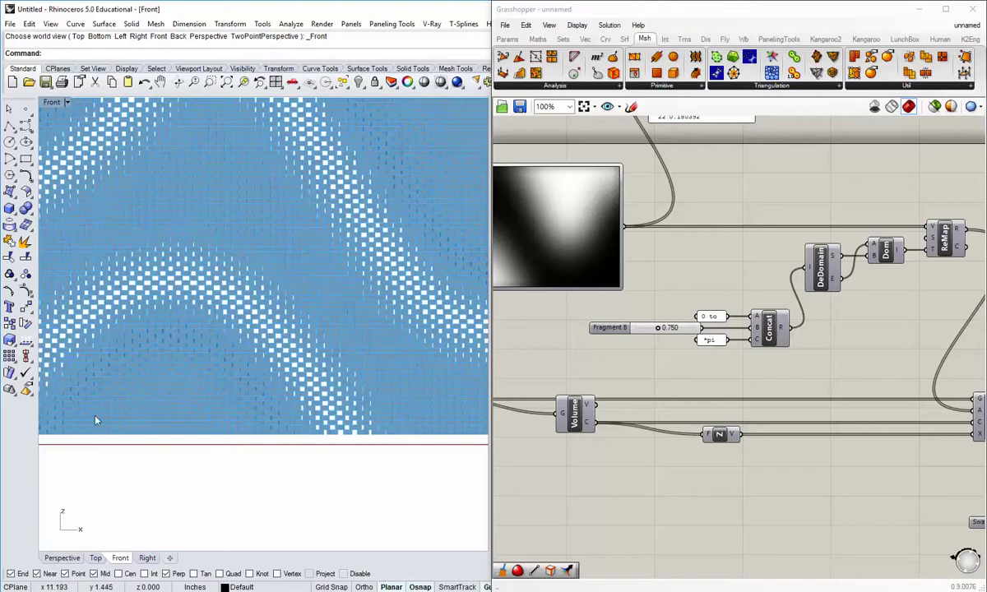
{"action": "right_click_drag", "start_coordinate": [124, 349], "coordinate": [114, 397]}
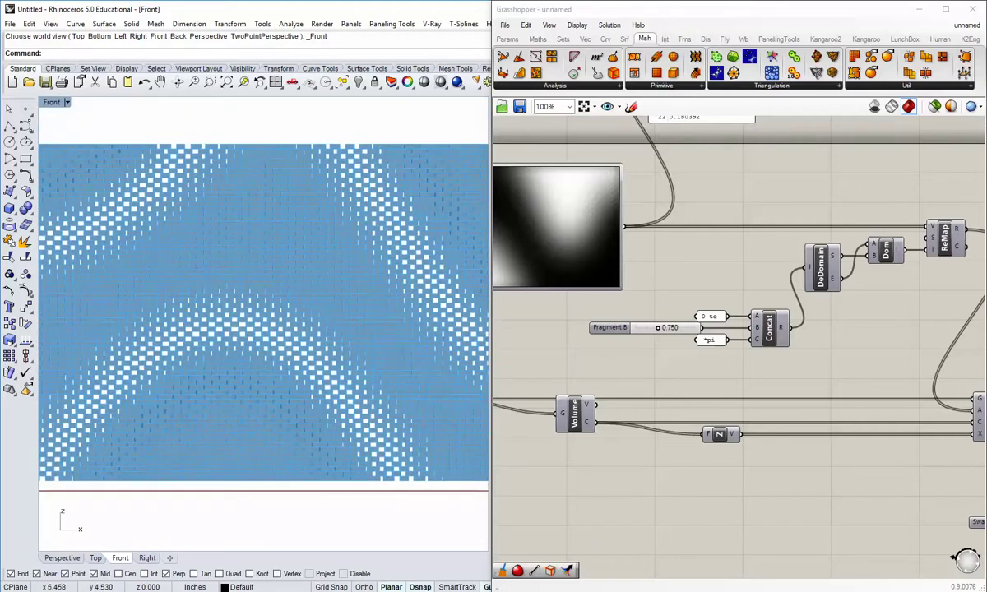
{"action": "right_click_drag", "start_coordinate": [250, 377], "coordinate": [244, 396]}
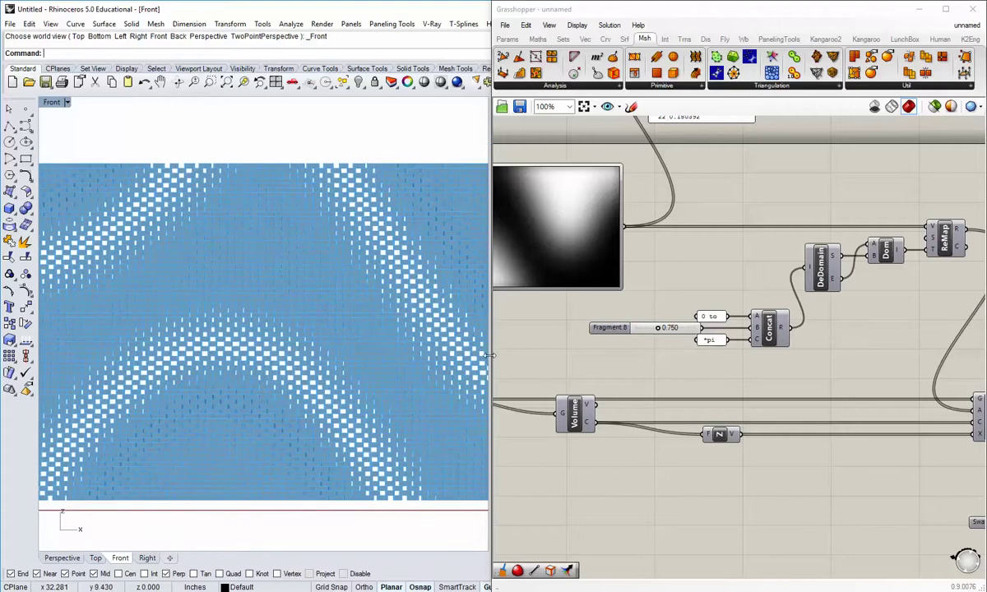
{"action": "left_click_drag", "start_coordinate": [490, 358], "coordinate": [482, 358]}
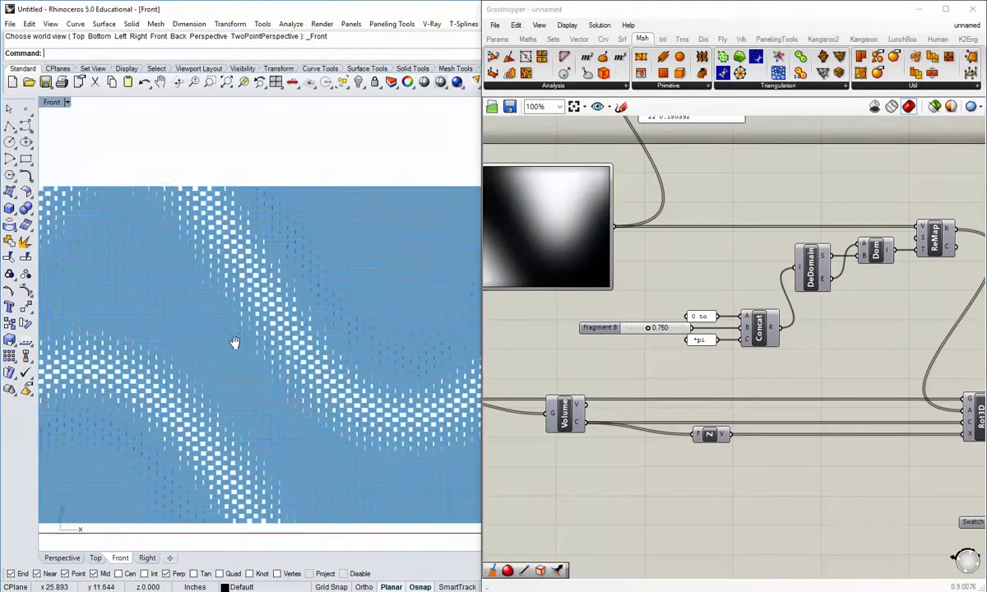
{"action": "right_click_drag", "start_coordinate": [335, 360], "coordinate": [296, 357]}
{"action": "right_click_drag", "start_coordinate": [366, 373], "coordinate": [329, 353]}
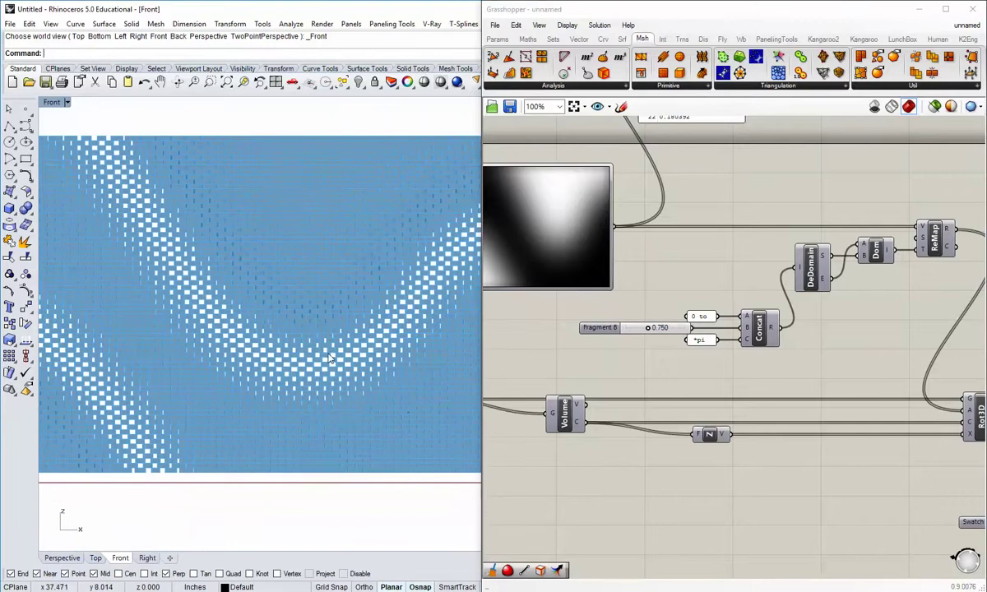
- Add a Bounds component beside ReMap, feed it the remapped numbers and align it with the ReMap output
{"action": "scroll", "coordinate": [484, 421], "scroll_direction": "down", "scroll_amount": 5}
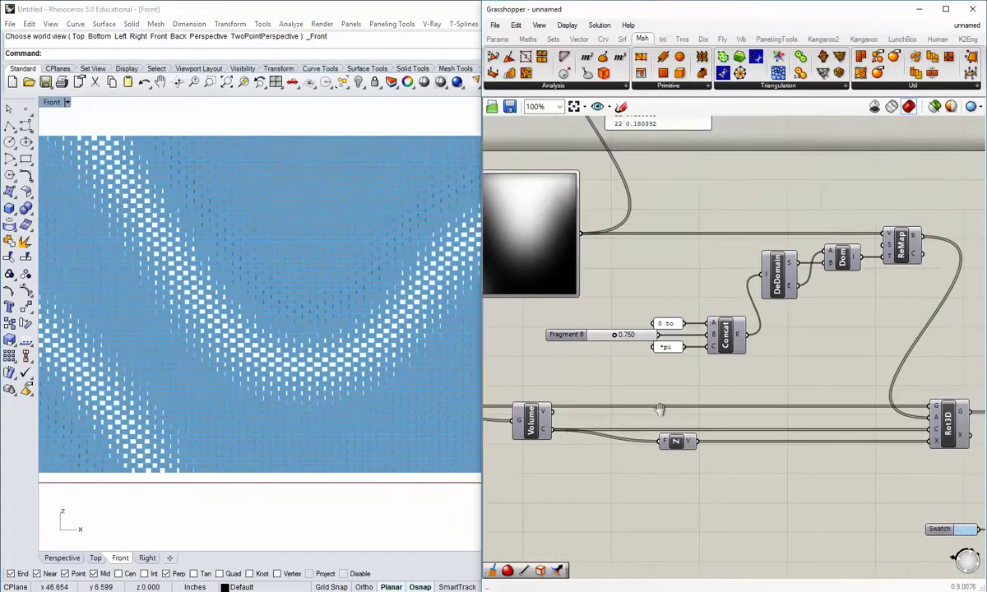
{"action": "scroll", "coordinate": [683, 416], "scroll_direction": "up", "scroll_amount": 3}
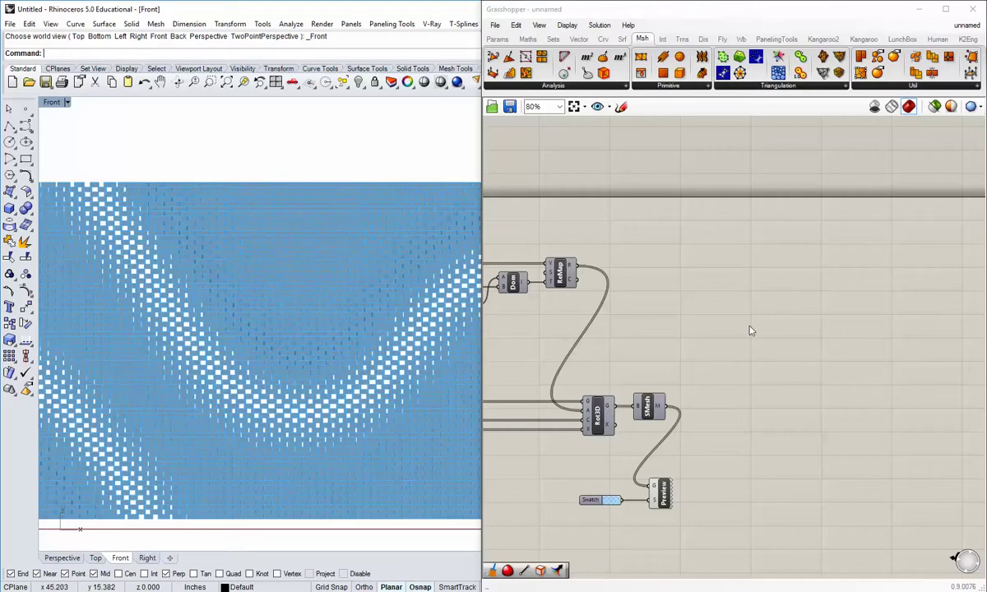
{"action": "right_click_drag", "start_coordinate": [749, 326], "coordinate": [739, 313]}
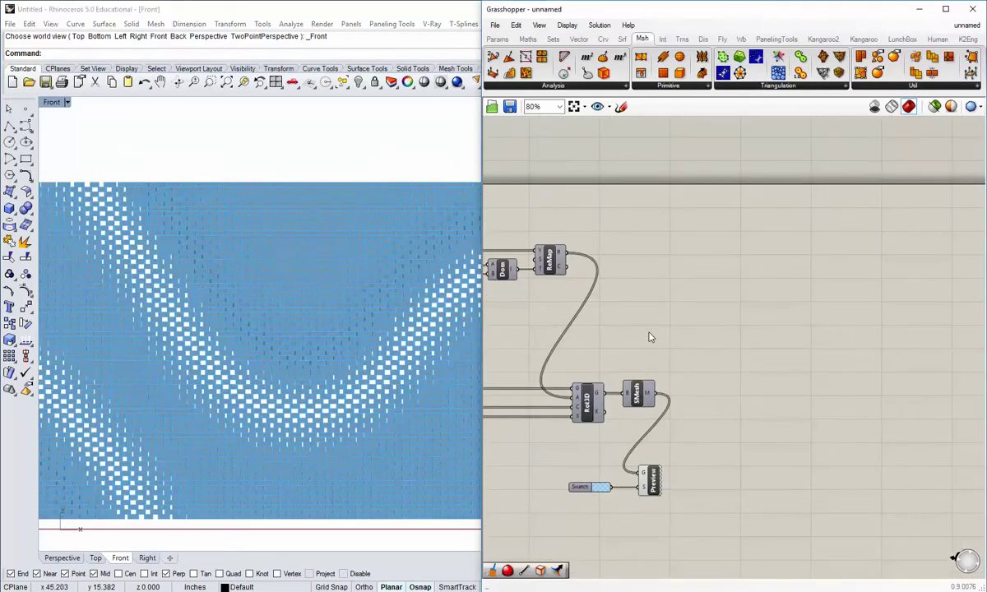
{"action": "right_click_drag", "start_coordinate": [650, 337], "coordinate": [698, 360]}
{"action": "mouse_move", "coordinate": [608, 264]}
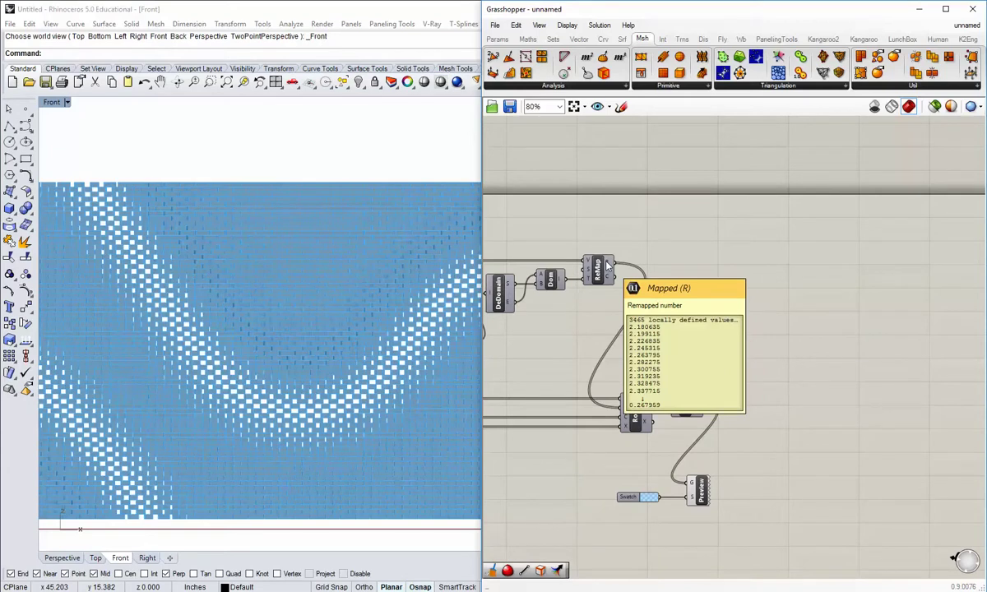
{"action": "right_click_drag", "start_coordinate": [612, 264], "coordinate": [583, 260]}
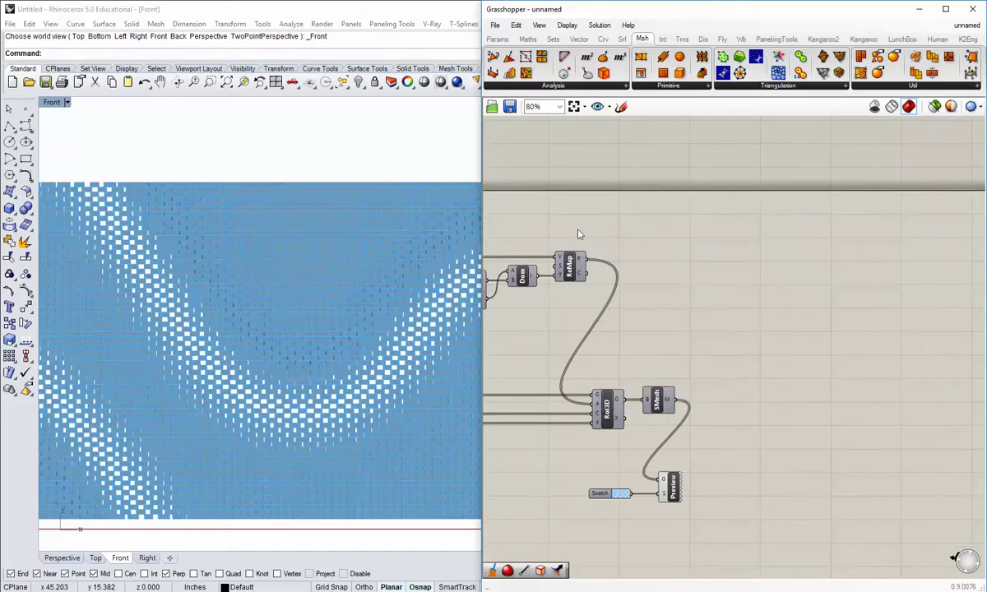
{"action": "left_click", "coordinate": [528, 39]}
{"action": "left_click_drag", "start_coordinate": [515, 56], "coordinate": [671, 260]}
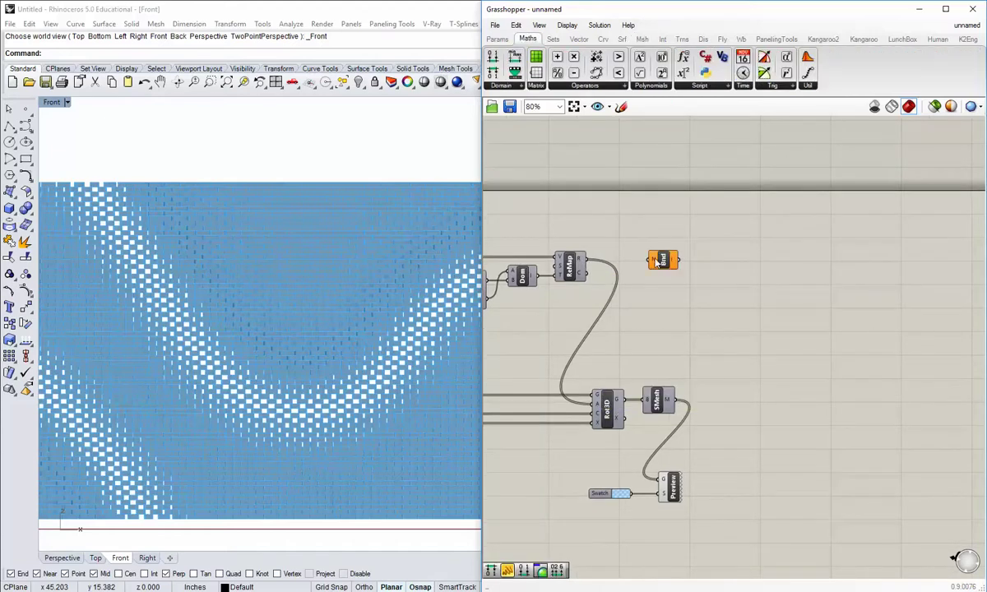
{"action": "left_click_drag", "start_coordinate": [580, 260], "coordinate": [668, 260]}
{"action": "left_click", "coordinate": [675, 292]}
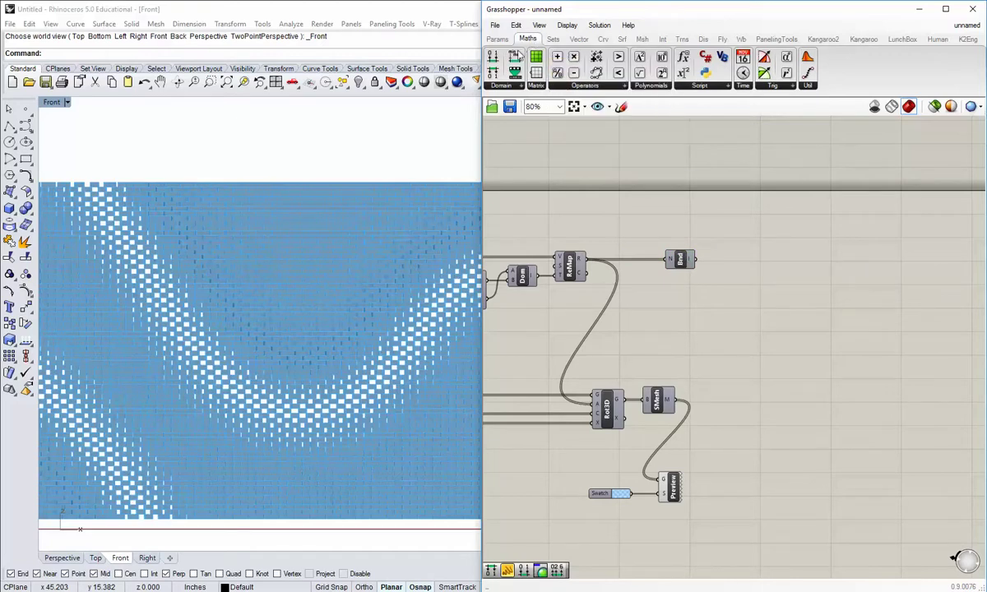
{"action": "mouse_move", "coordinate": [682, 262]}
{"action": "left_mouse_down"}
{"action": "mouse_move", "coordinate": [671, 259]}
{"action": "mouse_move", "coordinate": [677, 265]}
{"action": "left_mouse_up"}
{"action": "left_click", "coordinate": [714, 320]}
{"action": "right_click_drag", "start_coordinate": [737, 337], "coordinate": [688, 331]}
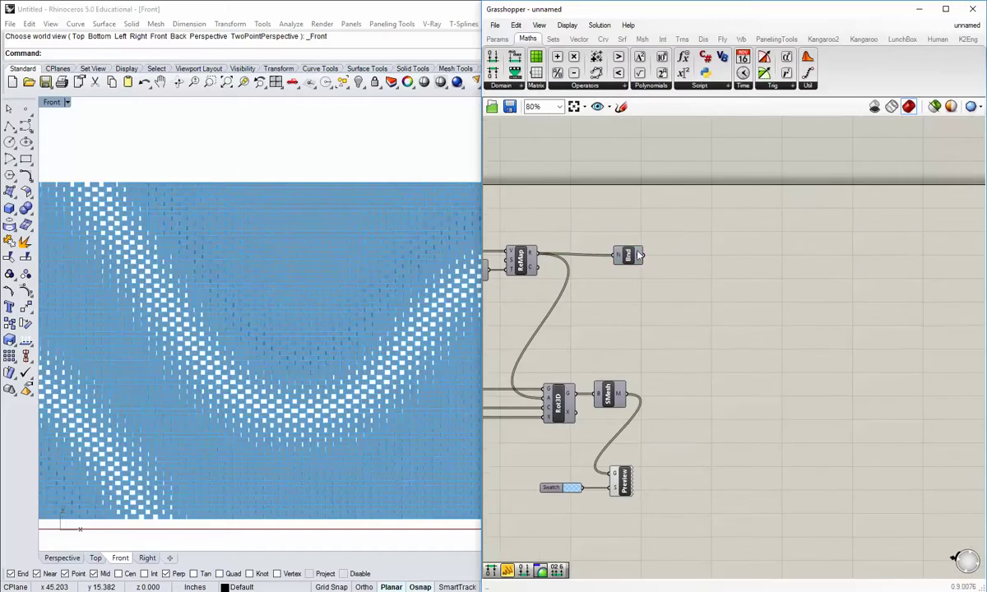
{"action": "left_click_drag", "start_coordinate": [632, 254], "coordinate": [636, 253]}
{"action": "left_click", "coordinate": [650, 293]}
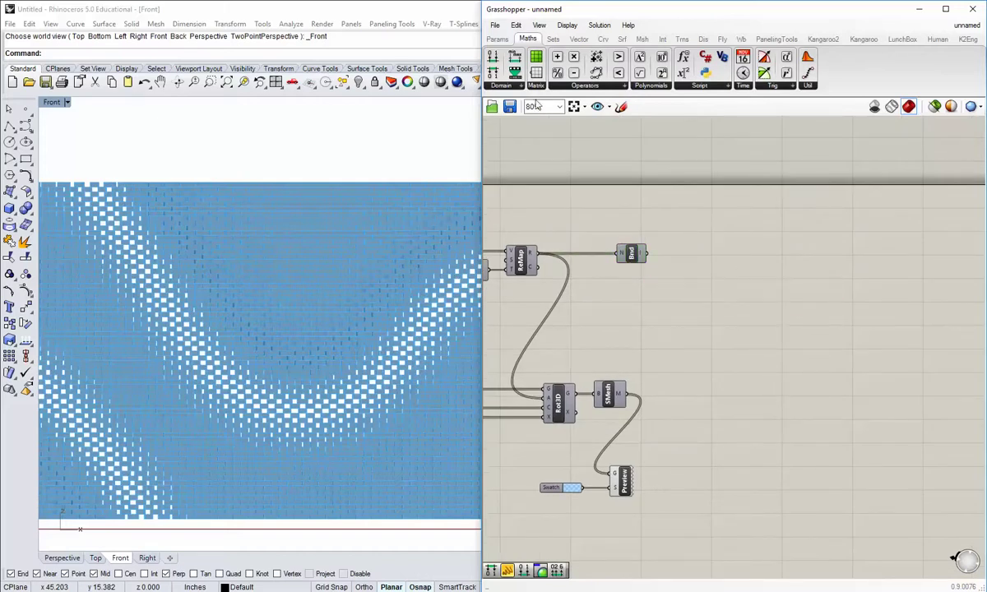
- Add a Divide Domain component after Bounds and connect the bounds domain to its domain input
{"action": "left_click", "coordinate": [510, 87]}
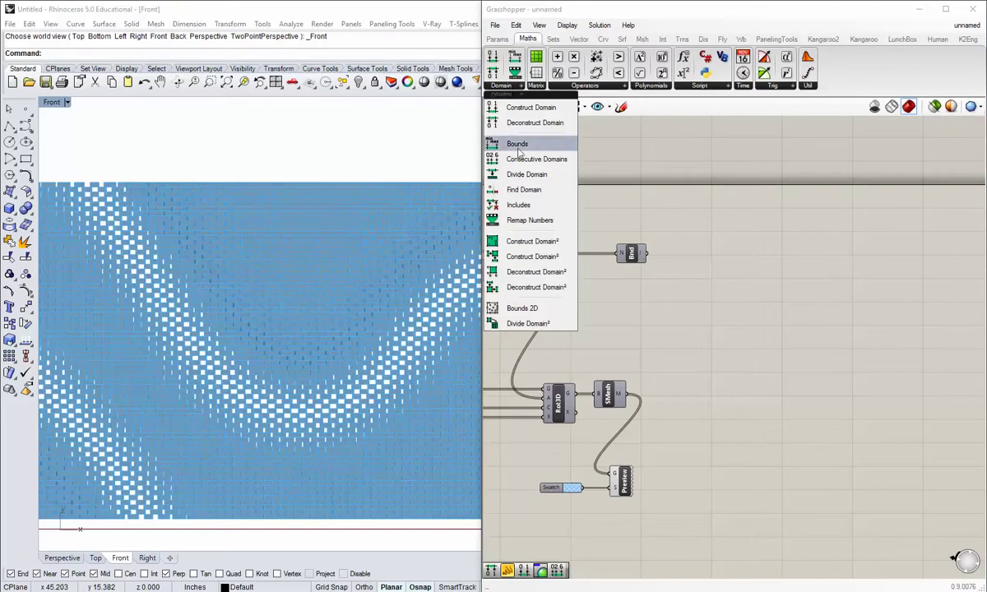
{"action": "left_click", "coordinate": [524, 175]}
{"action": "left_click", "coordinate": [691, 270]}
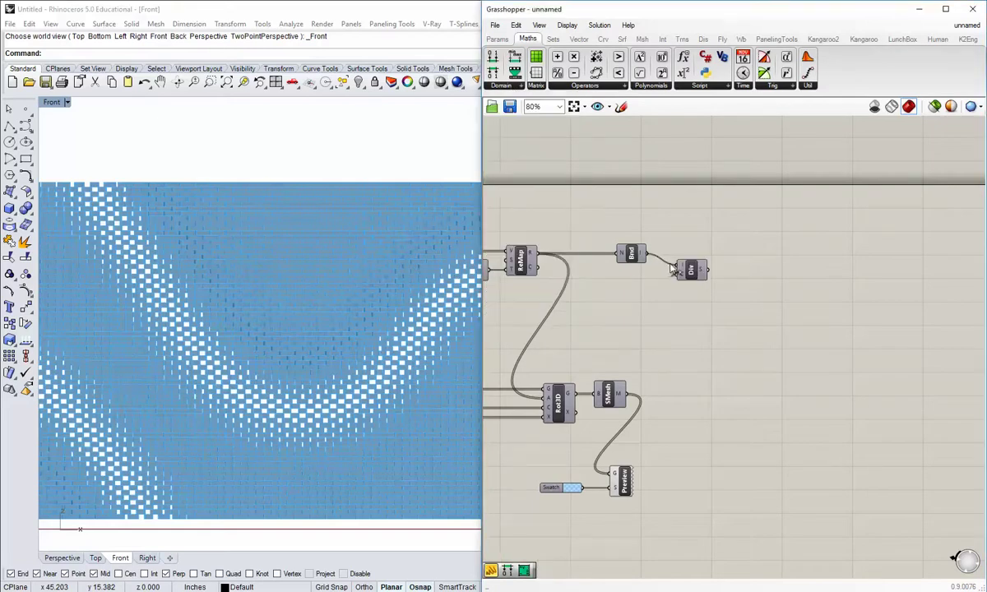
{"action": "left_click_drag", "start_coordinate": [647, 253], "coordinate": [678, 270]}
{"action": "left_click_drag", "start_coordinate": [698, 273], "coordinate": [726, 262]}
{"action": "left_click", "coordinate": [678, 223]}
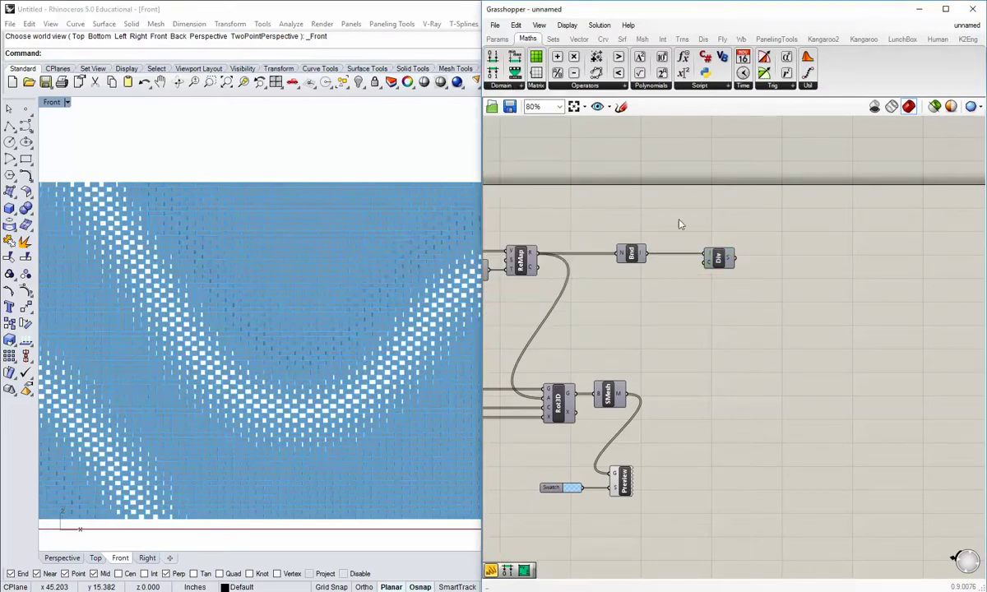
- Create a small panel containing 8 and connect it to the Divide Domain's segment count
{"action": "left_click", "coordinate": [497, 39]}
{"action": "left_click_drag", "start_coordinate": [661, 72], "coordinate": [654, 271]}
{"action": "scroll", "coordinate": [707, 262], "scroll_direction": "up", "scroll_amount": 2}
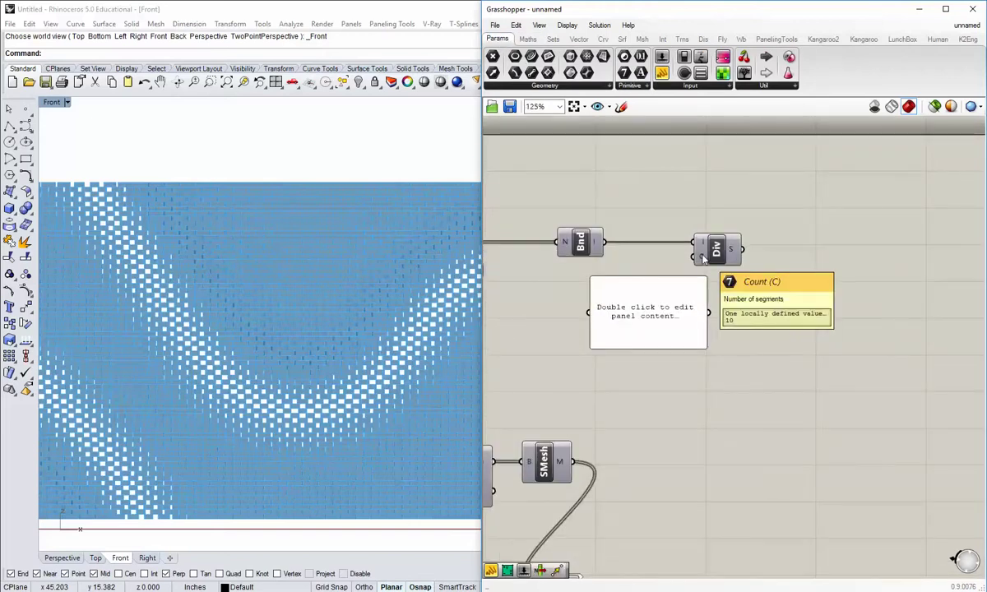
{"action": "double_click", "coordinate": [653, 326]}
{"action": "type", "text": "8"}
{"action": "left_click", "coordinate": [733, 348]}
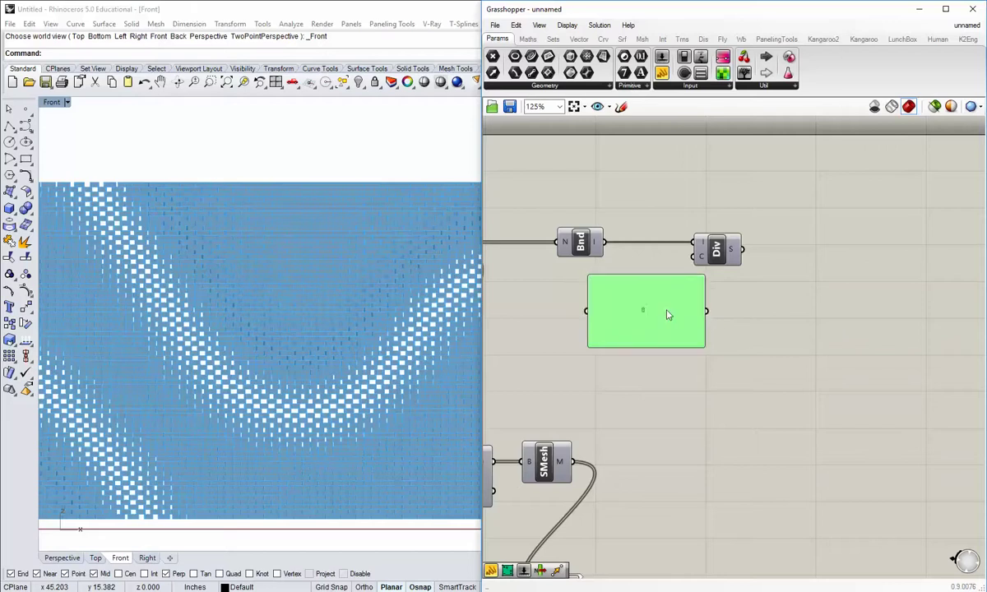
{"action": "left_click_drag", "start_coordinate": [667, 312], "coordinate": [701, 261]}
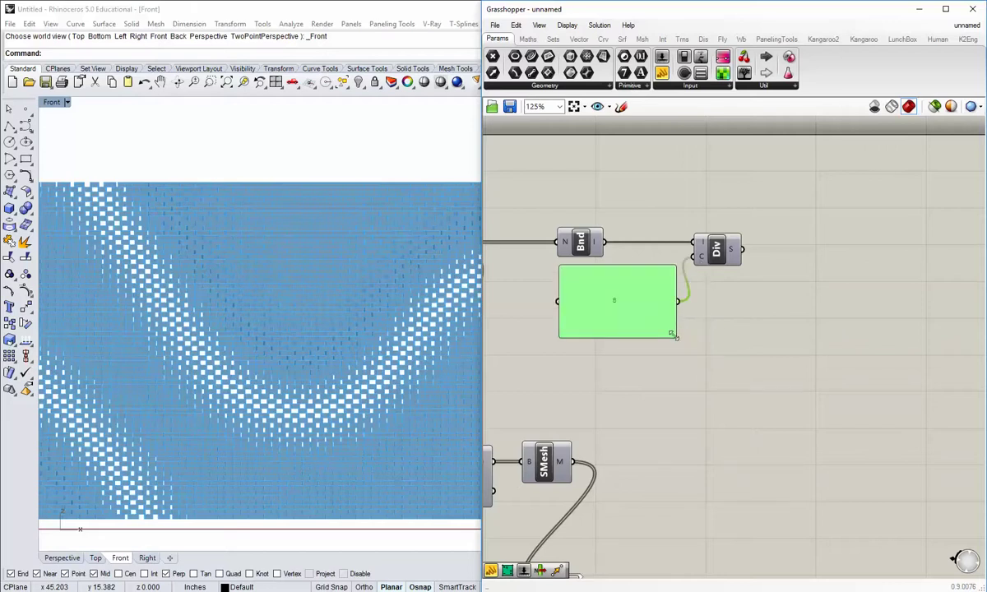
{"action": "left_click_drag", "start_coordinate": [674, 336], "coordinate": [660, 282]}
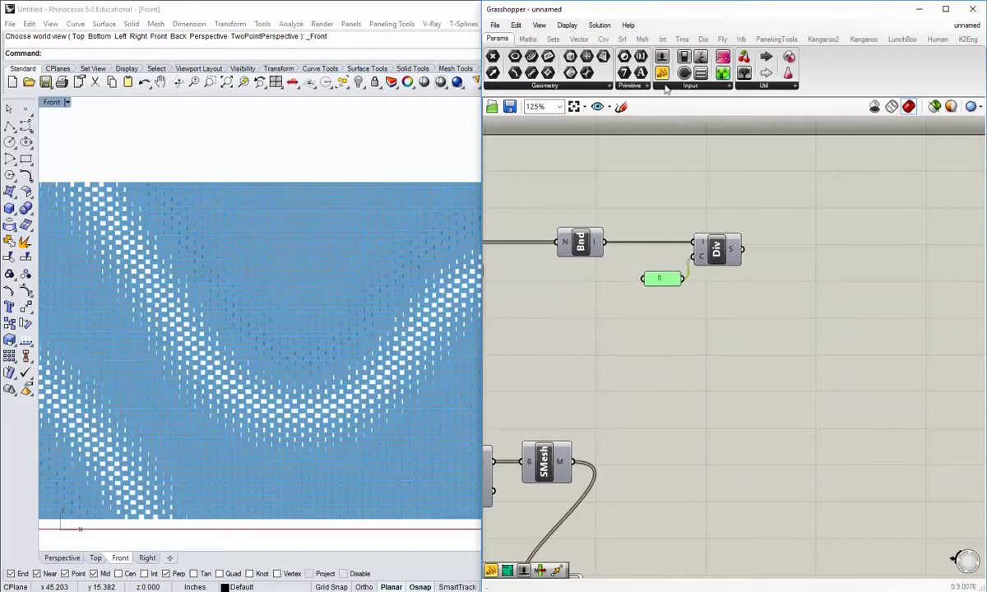
- Attach one panel to the Bounds output and a copy to the Divide Domain output, enlarging the copy to fit all segments
{"action": "left_click_drag", "start_coordinate": [662, 74], "coordinate": [689, 216]}
{"action": "right_click_drag", "start_coordinate": [665, 208], "coordinate": [650, 291]}
{"action": "left_click_drag", "start_coordinate": [652, 293], "coordinate": [645, 271]}
{"action": "left_click_drag", "start_coordinate": [591, 326], "coordinate": [766, 259]}
{"action": "key", "text": "ctrl+c"}
{"action": "key", "text": "ctrl+v"}
{"action": "left_click_drag", "start_coordinate": [729, 333], "coordinate": [722, 278]}
{"action": "left_click_drag", "start_coordinate": [794, 302], "coordinate": [851, 326]}
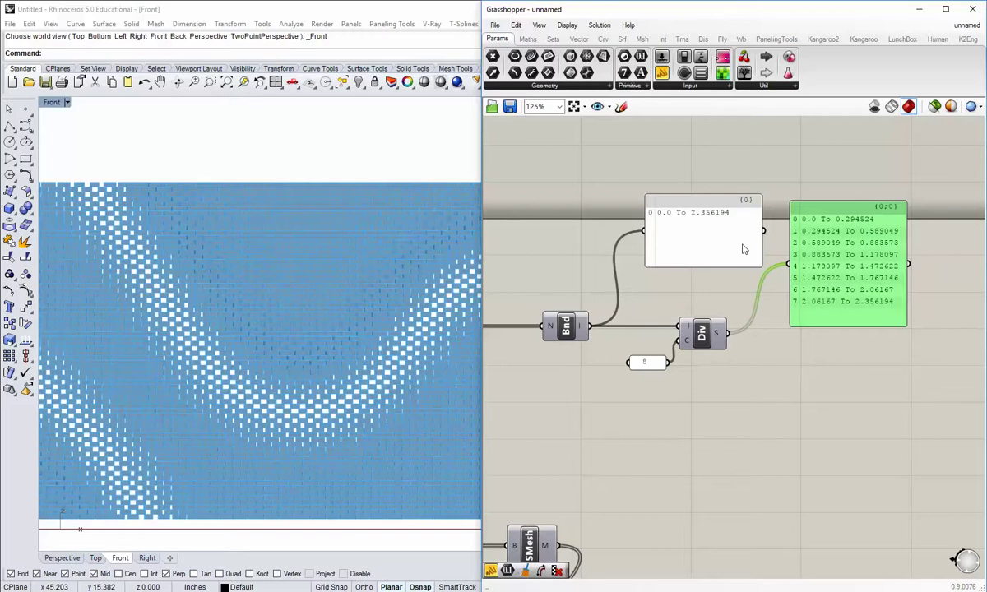
{"action": "left_click_drag", "start_coordinate": [688, 231], "coordinate": [689, 240]}
- Move the two output panels above the components and compare the overall domain with its divided segments
{"action": "right_click_drag", "start_coordinate": [834, 333], "coordinate": [825, 351]}
{"action": "left_click_drag", "start_coordinate": [932, 269], "coordinate": [671, 189]}
{"action": "left_click", "coordinate": [834, 294]}
{"action": "right_click_drag", "start_coordinate": [834, 294], "coordinate": [812, 310]}
{"action": "scroll", "coordinate": [813, 310], "scroll_direction": "up", "scroll_amount": 1}
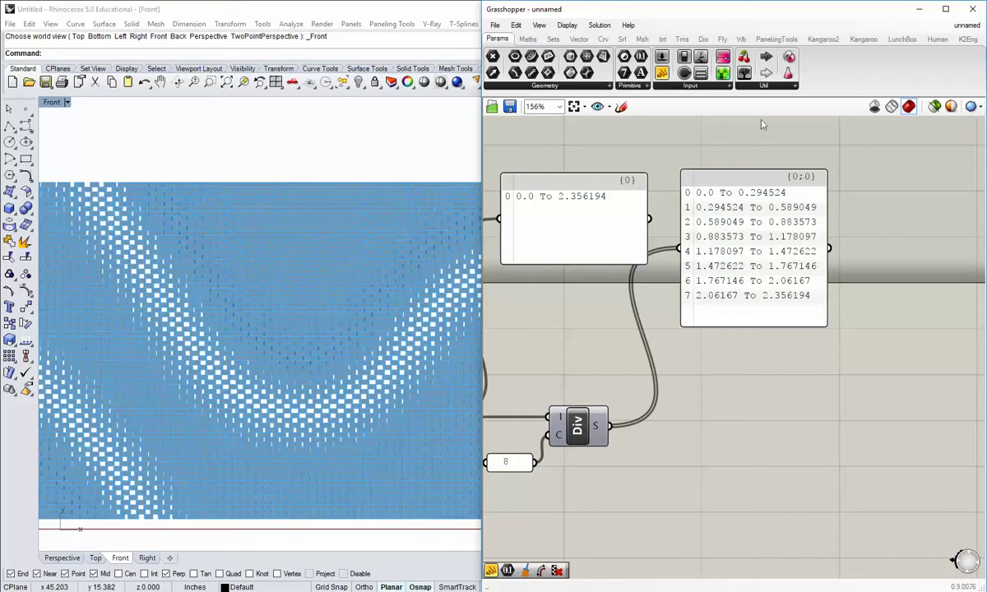
{"action": "mouse_move", "coordinate": [826, 270]}
{"action": "left_mouse_down"}
{"action": "mouse_move", "coordinate": [835, 271]}
{"action": "mouse_move", "coordinate": [828, 271]}
{"action": "left_mouse_up"}
{"action": "right_click_drag", "start_coordinate": [689, 301], "coordinate": [823, 306]}
{"action": "scroll", "coordinate": [713, 282], "scroll_direction": "down", "scroll_amount": 2}
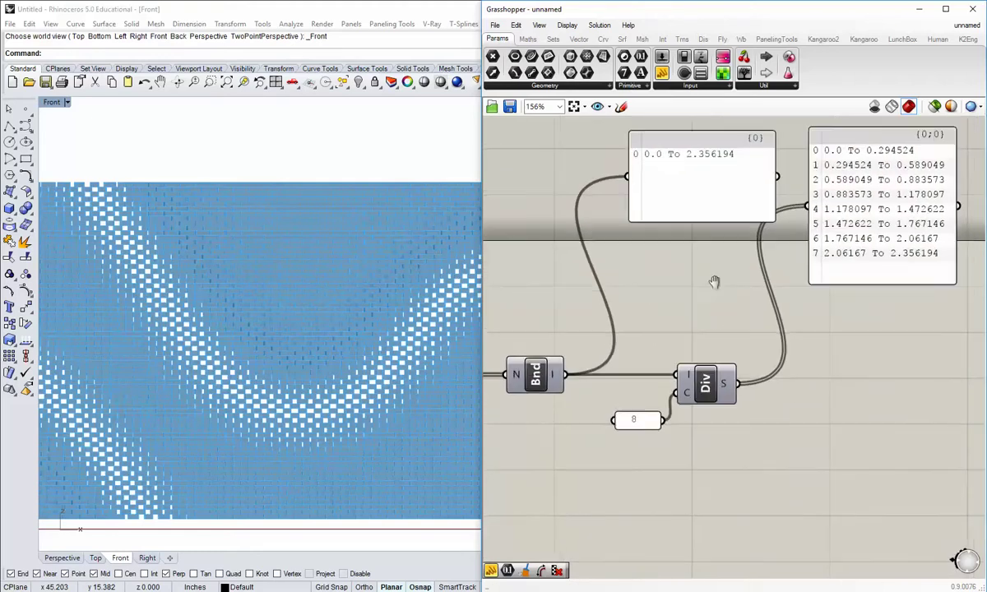
{"action": "scroll", "coordinate": [741, 212], "scroll_direction": "up", "scroll_amount": 1}
{"action": "scroll", "coordinate": [741, 212], "scroll_direction": "up", "scroll_amount": 1}
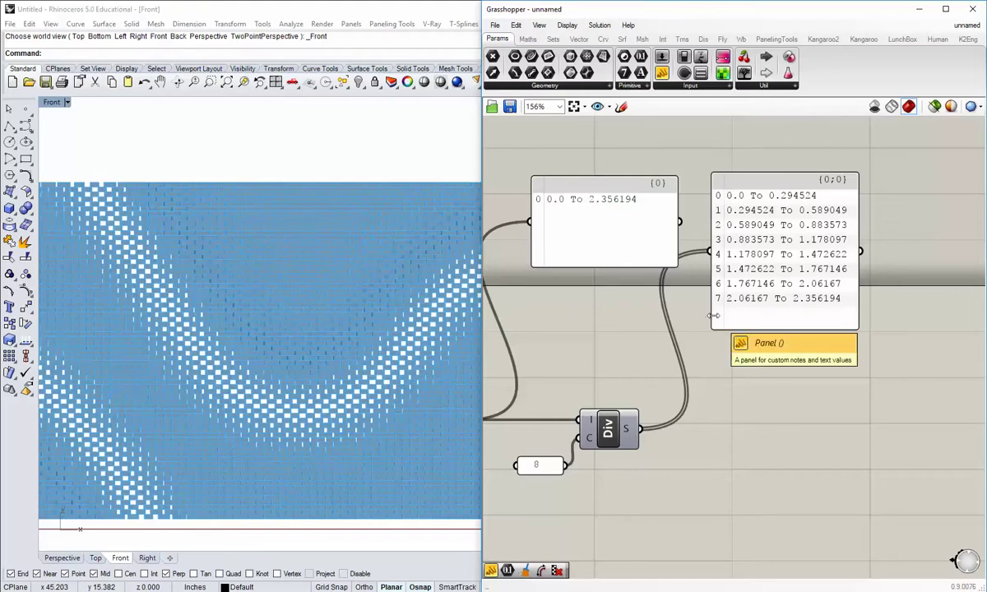
{"action": "scroll", "coordinate": [727, 418], "scroll_direction": "down", "scroll_amount": 2}
- Place an Includes component on the canvas below the Divide Domain component
{"action": "right_click_drag", "start_coordinate": [630, 420], "coordinate": [620, 372]}
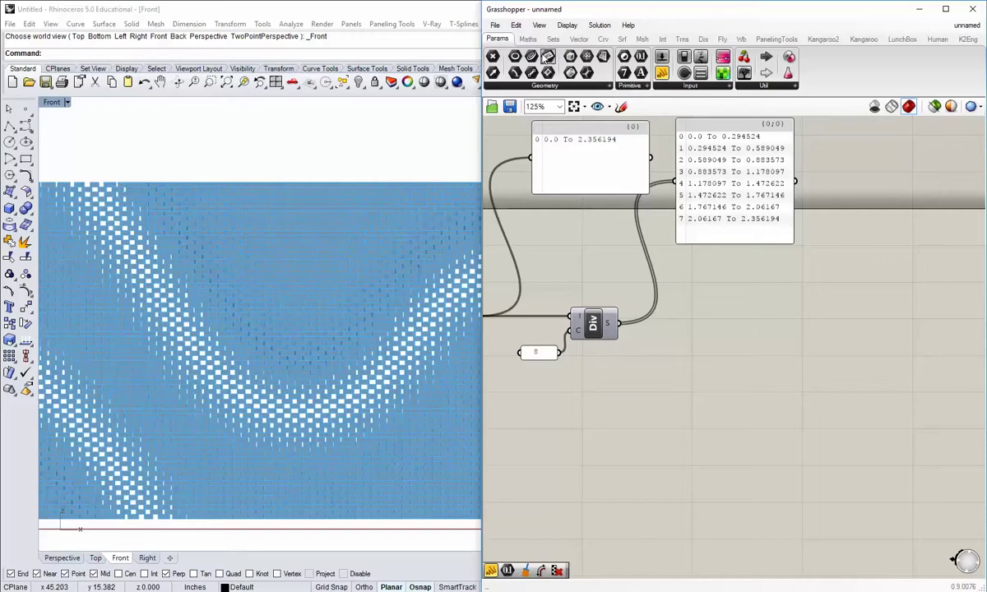
{"action": "left_click", "coordinate": [527, 39]}
{"action": "left_click", "coordinate": [504, 86]}
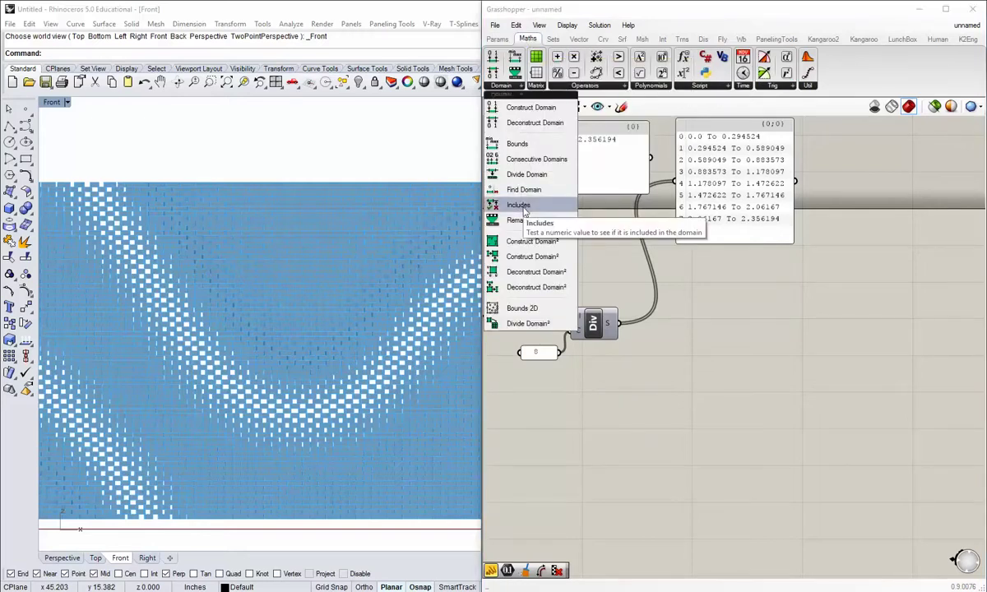
{"action": "left_click_drag", "start_coordinate": [518, 205], "coordinate": [742, 383]}
{"action": "left_click", "coordinate": [742, 383]}
{"action": "right_click_drag", "start_coordinate": [736, 419], "coordinate": [835, 348]}
{"action": "left_click_drag", "start_coordinate": [836, 313], "coordinate": [811, 339]}
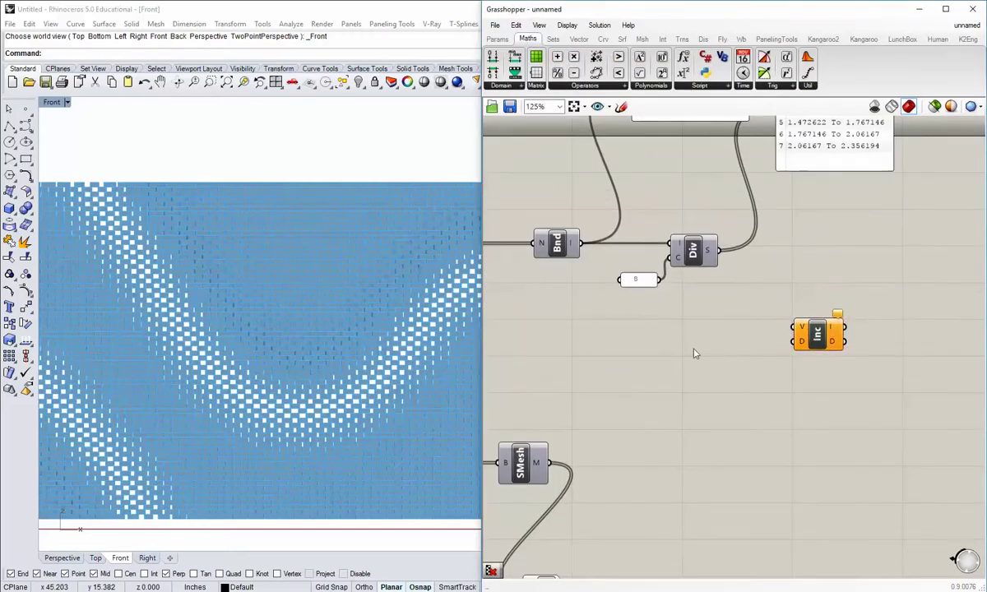
- Shift Bounds, Divide Domain and the count panel upward, aligning the panel with the count input
{"action": "right_click_drag", "start_coordinate": [684, 348], "coordinate": [788, 346]}
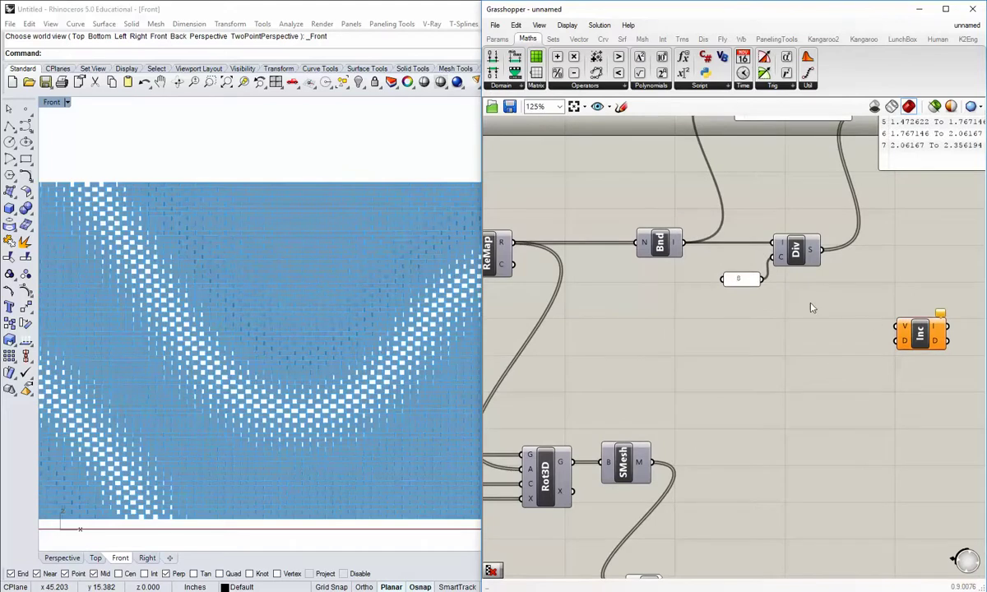
{"action": "right_click_drag", "start_coordinate": [811, 301], "coordinate": [813, 337]}
{"action": "left_click_drag", "start_coordinate": [814, 335], "coordinate": [653, 238]}
{"action": "left_click", "coordinate": [857, 348]}
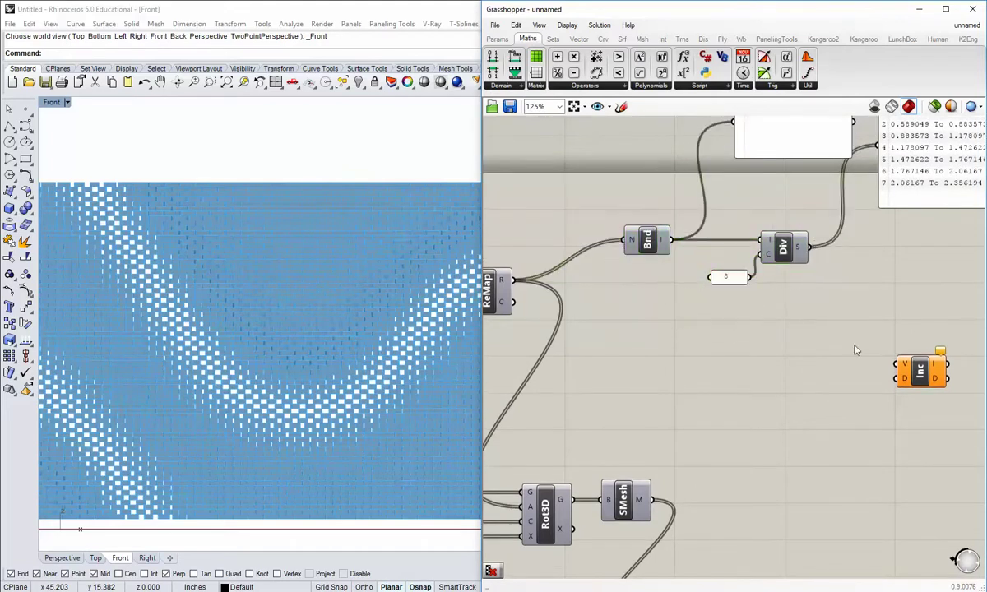
{"action": "left_click_drag", "start_coordinate": [728, 279], "coordinate": [727, 254]}
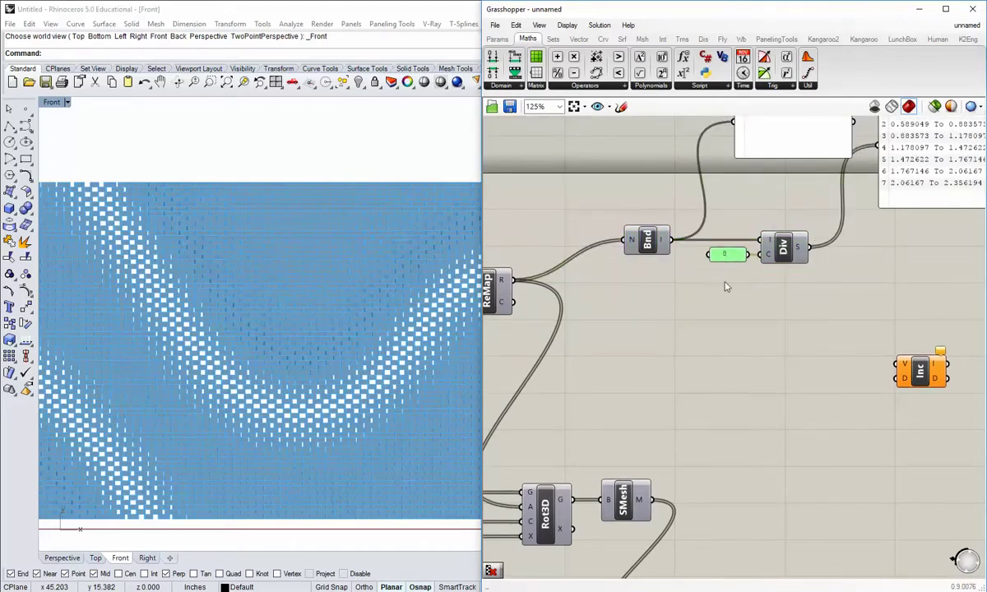
{"action": "left_click", "coordinate": [681, 267]}
- Connect ReMap's mapped output to the Includes value input and reposition Includes beyond the Divide Domain component
{"action": "left_click_drag", "start_coordinate": [898, 347], "coordinate": [774, 322]}
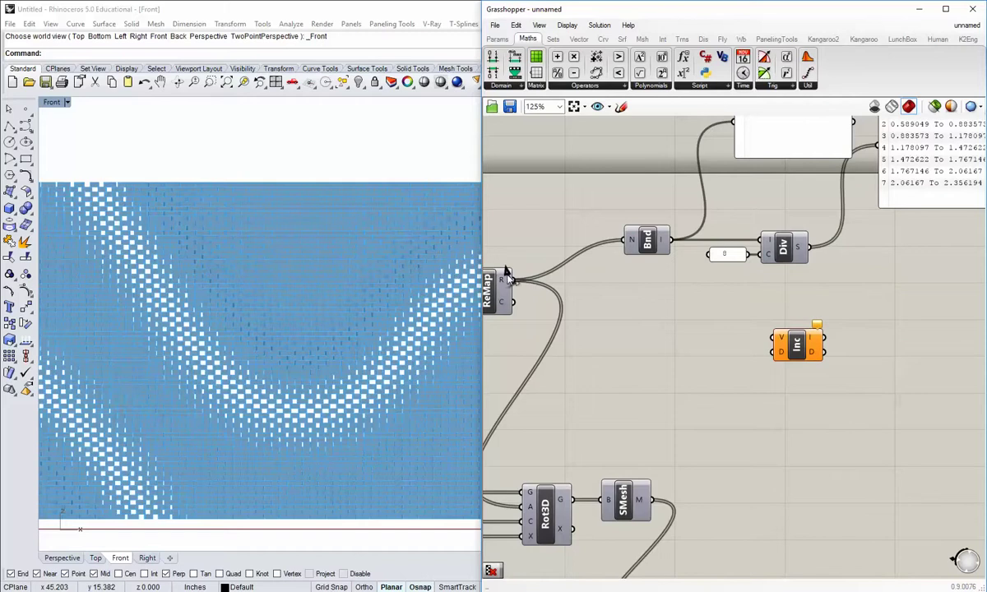
{"action": "left_click_drag", "start_coordinate": [511, 279], "coordinate": [901, 290]}
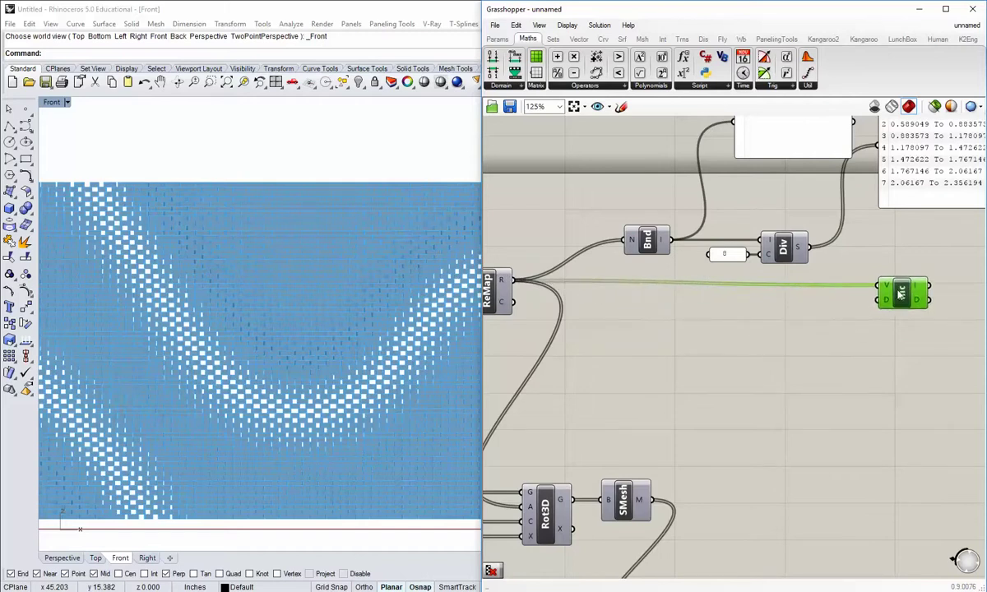
{"action": "left_click", "coordinate": [864, 344]}
{"action": "right_click_drag", "start_coordinate": [865, 344], "coordinate": [746, 356]}
{"action": "scroll", "coordinate": [771, 303], "scroll_direction": "up", "scroll_amount": 1}
{"action": "right_click_drag", "start_coordinate": [771, 303], "coordinate": [744, 313]}
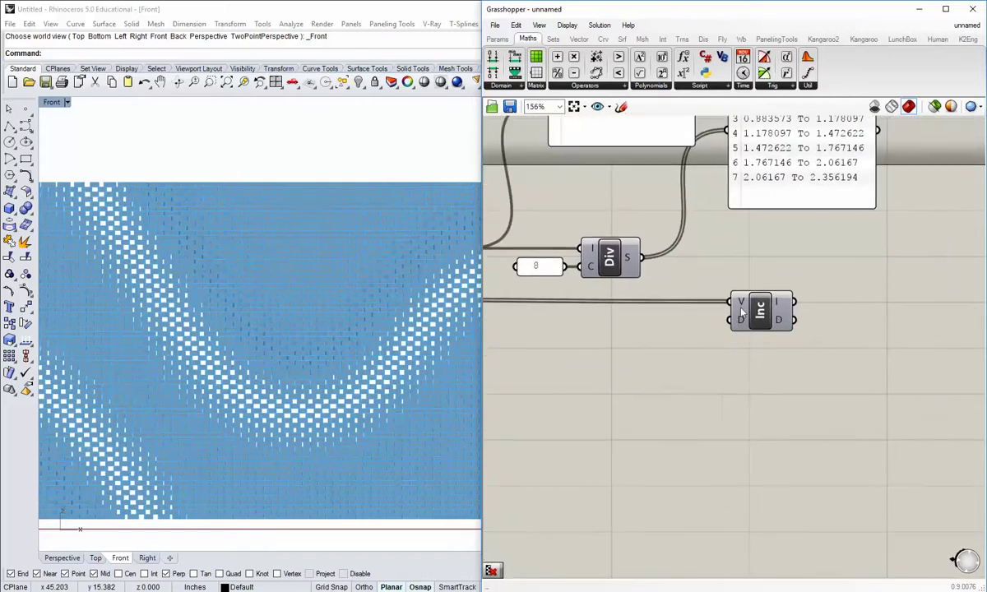
- Graft the domain input of the Includes component and move the component farther from Divide Domain
{"action": "right_click_drag", "start_coordinate": [806, 194], "coordinate": [797, 251]}
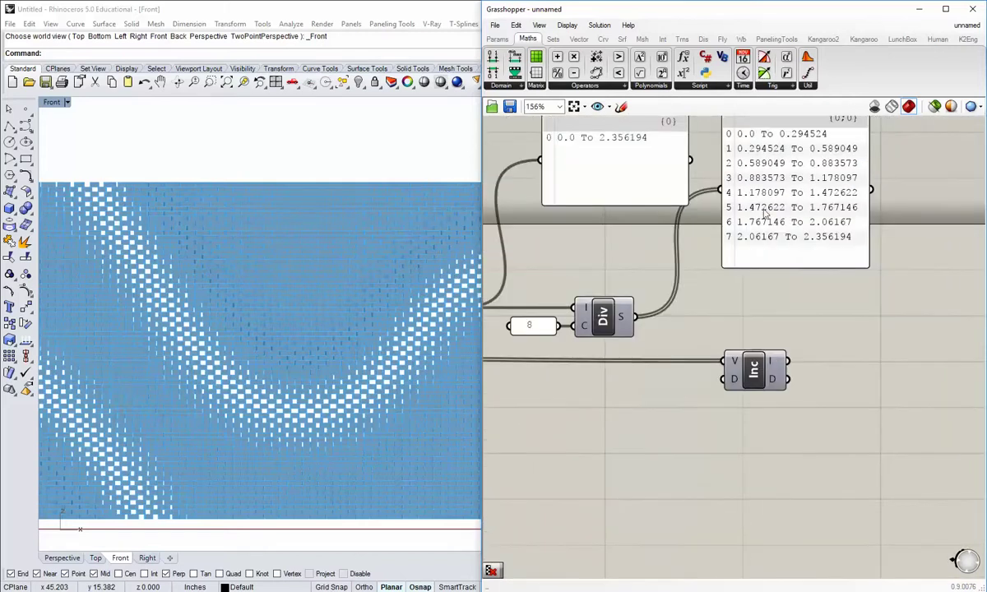
{"action": "right_click", "coordinate": [736, 381]}
{"action": "left_click", "coordinate": [763, 450]}
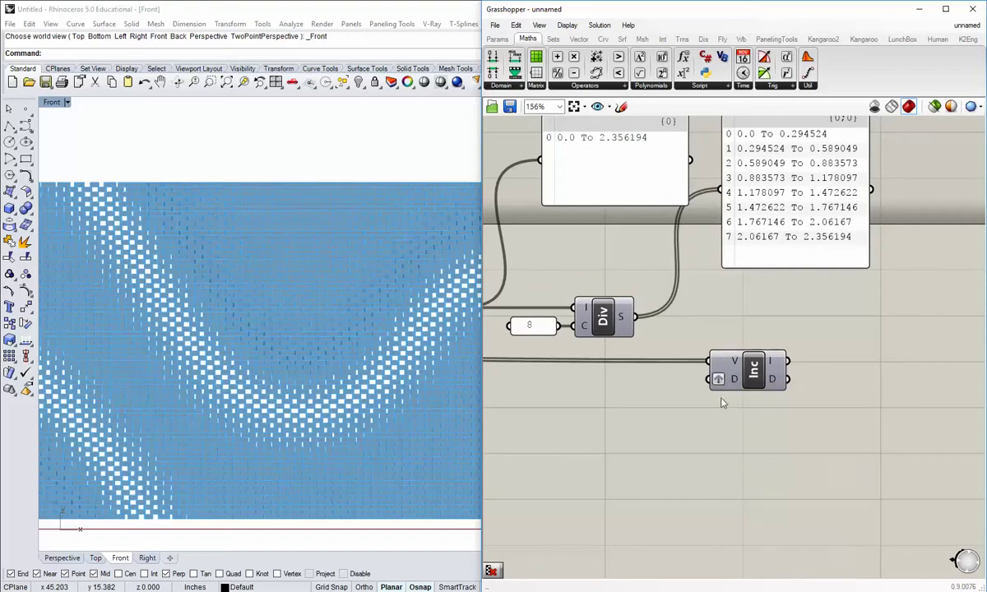
{"action": "left_click_drag", "start_coordinate": [763, 377], "coordinate": [829, 377]}
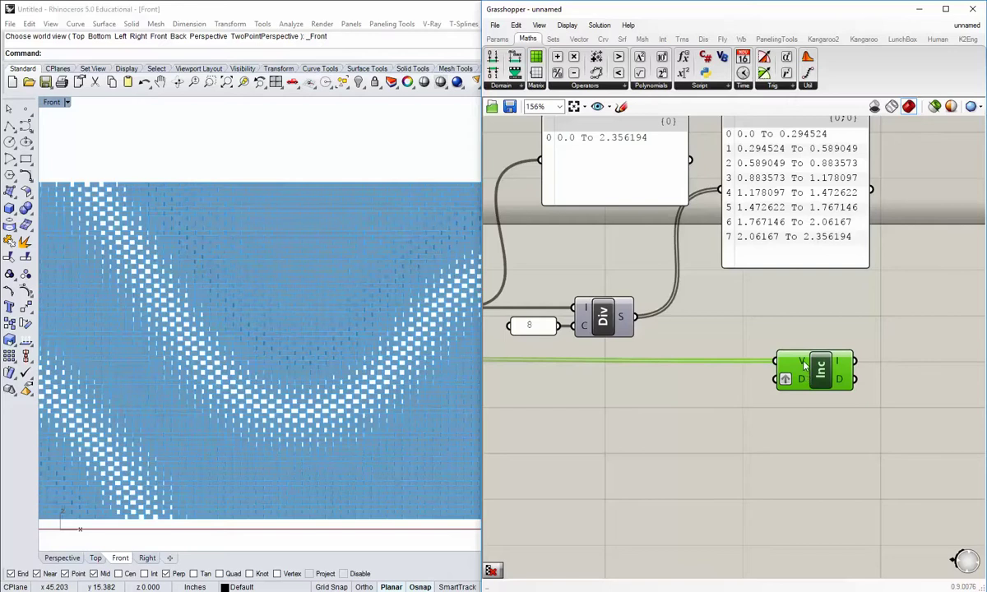
- Connect the Divide Domain segments to the Includes domain input and inspect the data structure of its Includes output
{"action": "mouse_move", "coordinate": [802, 363]}
{"action": "left_click_drag", "start_coordinate": [634, 316], "coordinate": [776, 378]}
{"action": "right_click_drag", "start_coordinate": [816, 435], "coordinate": [771, 431]}
{"action": "left_click_drag", "start_coordinate": [776, 384], "coordinate": [739, 384]}
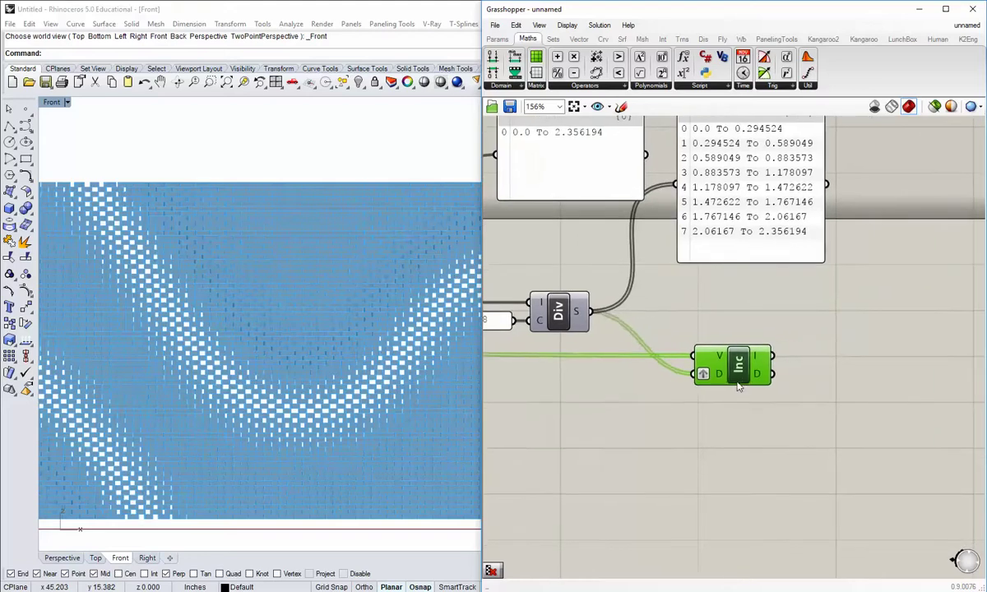
{"action": "left_click", "coordinate": [810, 316]}
{"action": "right_click_drag", "start_coordinate": [812, 313], "coordinate": [715, 378]}
{"action": "left_click", "coordinate": [621, 272]}
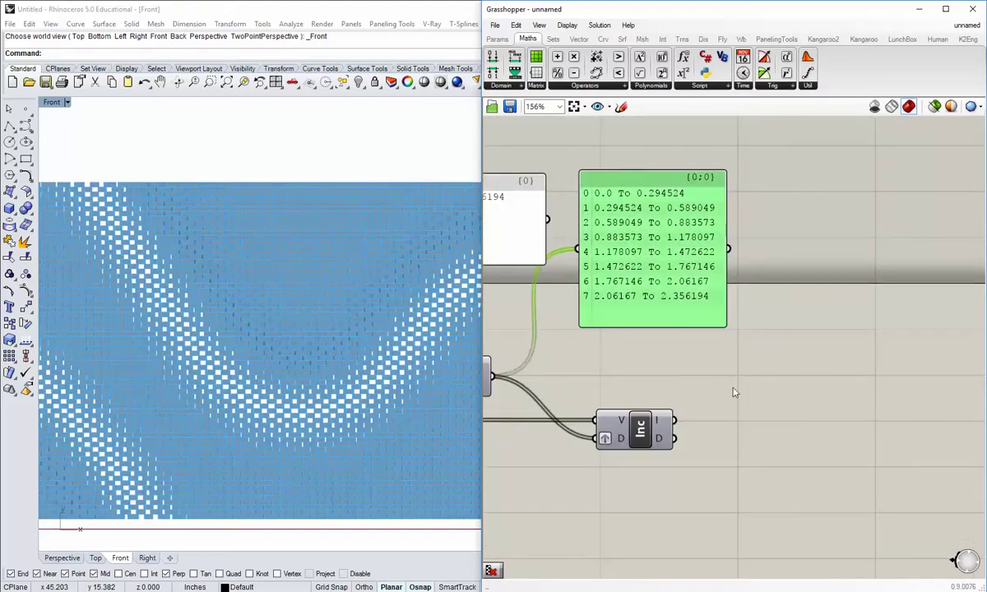
{"action": "mouse_move", "coordinate": [659, 421]}
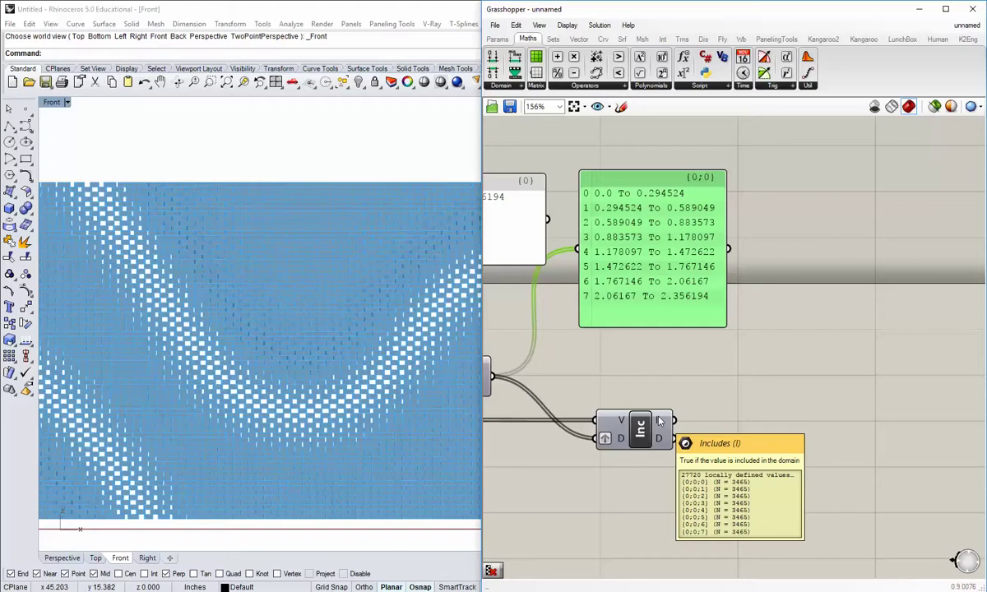
- Add a Cull Pattern component below the Includes component
{"action": "left_click", "coordinate": [694, 396]}
{"action": "right_click_drag", "start_coordinate": [678, 448], "coordinate": [689, 403]}
{"action": "scroll", "coordinate": [872, 359], "scroll_direction": "down", "scroll_amount": 2}
{"action": "right_click_drag", "start_coordinate": [776, 414], "coordinate": [716, 409]}
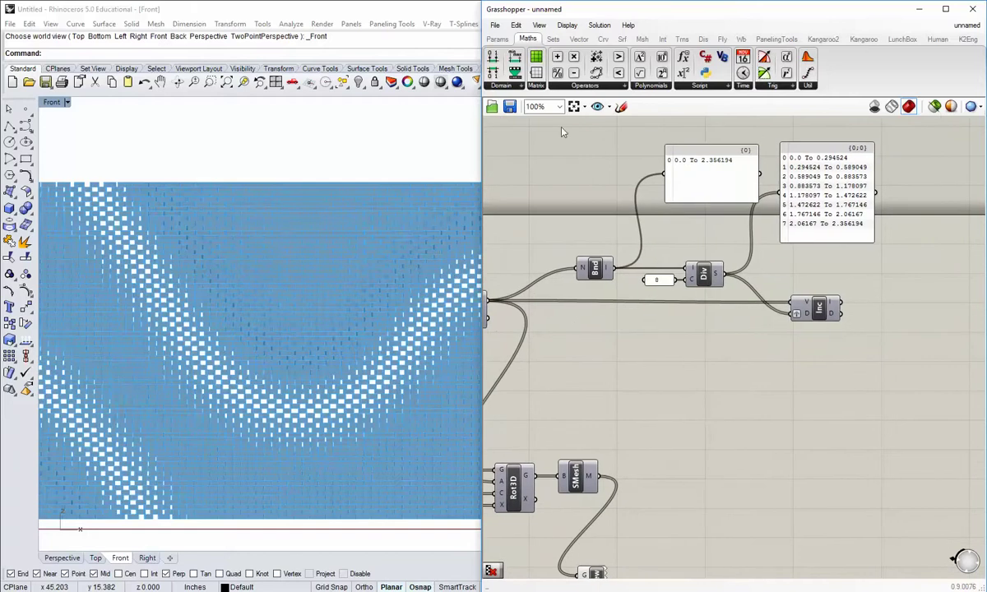
{"action": "left_click", "coordinate": [552, 40]}
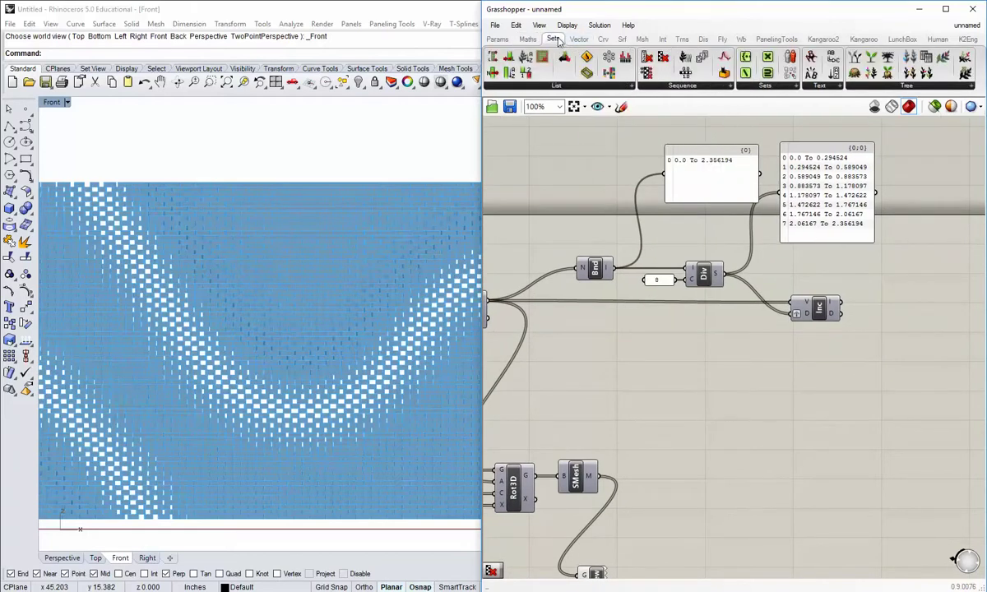
{"action": "left_click", "coordinate": [662, 86]}
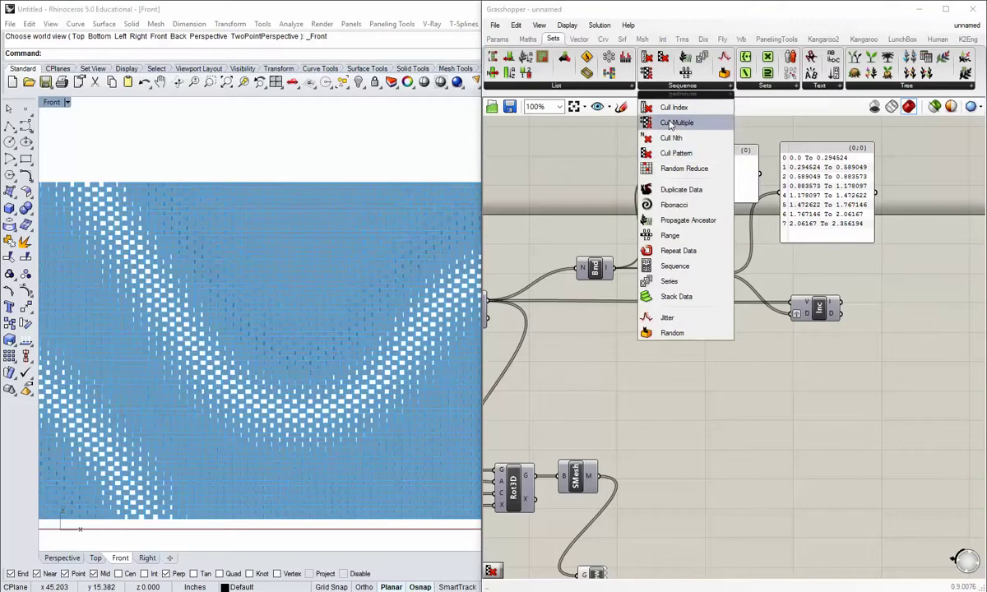
{"action": "left_click", "coordinate": [678, 158]}
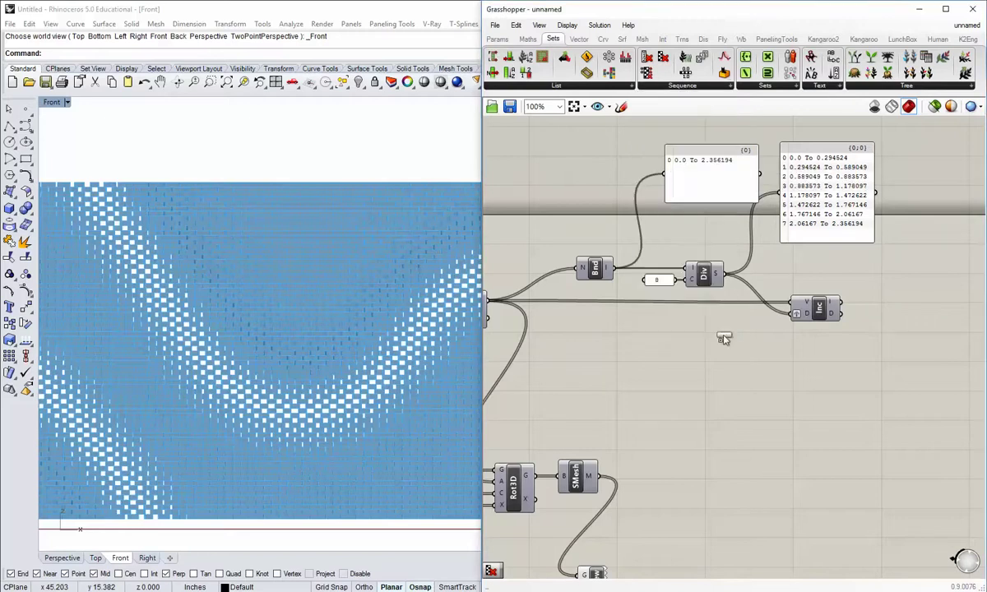
{"action": "left_click", "coordinate": [774, 413]}
{"action": "right_click_drag", "start_coordinate": [762, 459], "coordinate": [780, 404]}
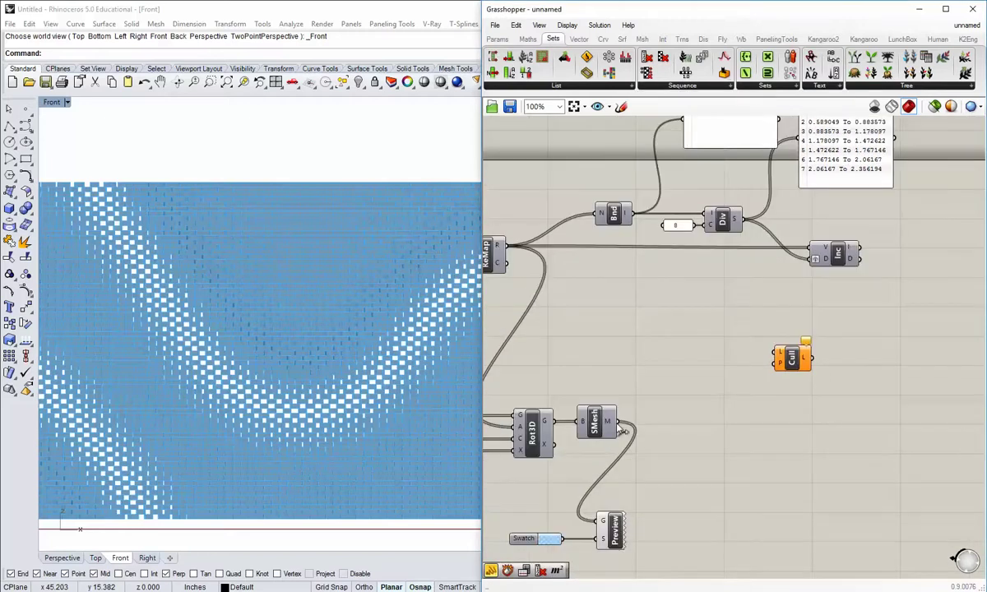
- Connect the SMesh mesh output to the Cull Pattern list input and shift the component farther along
{"action": "left_click_drag", "start_coordinate": [609, 422], "coordinate": [775, 352]}
{"action": "right_click_drag", "start_coordinate": [774, 353], "coordinate": [716, 368]}
{"action": "left_click_drag", "start_coordinate": [716, 368], "coordinate": [788, 343]}
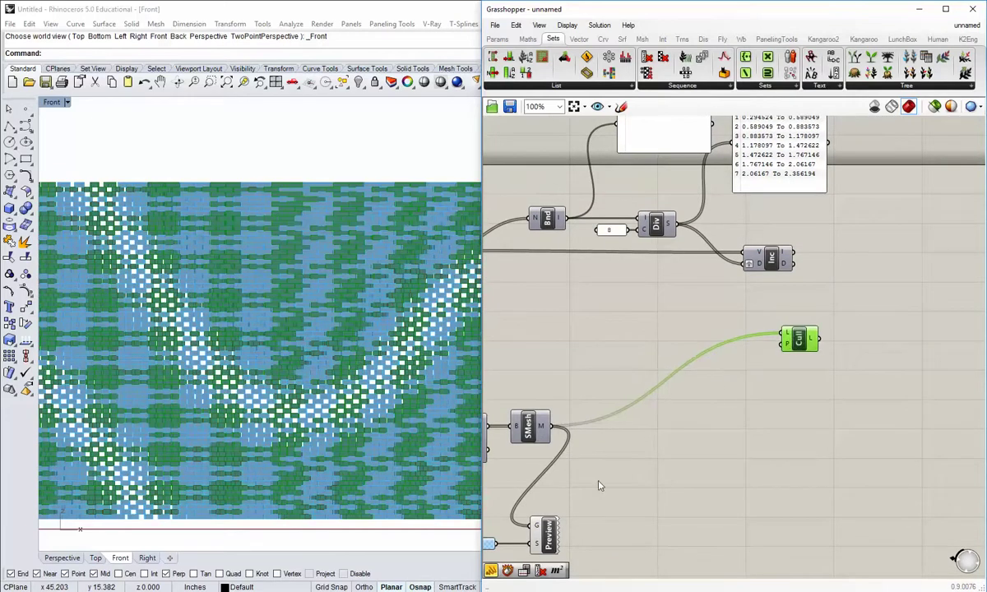
- Turn off the Custom Preview component's display and move it with its colour swatch well beyond Cull Pattern
{"action": "right_click", "coordinate": [549, 531]}
{"action": "left_click", "coordinate": [633, 502]}
{"action": "left_click_drag", "start_coordinate": [720, 473], "coordinate": [614, 413]}
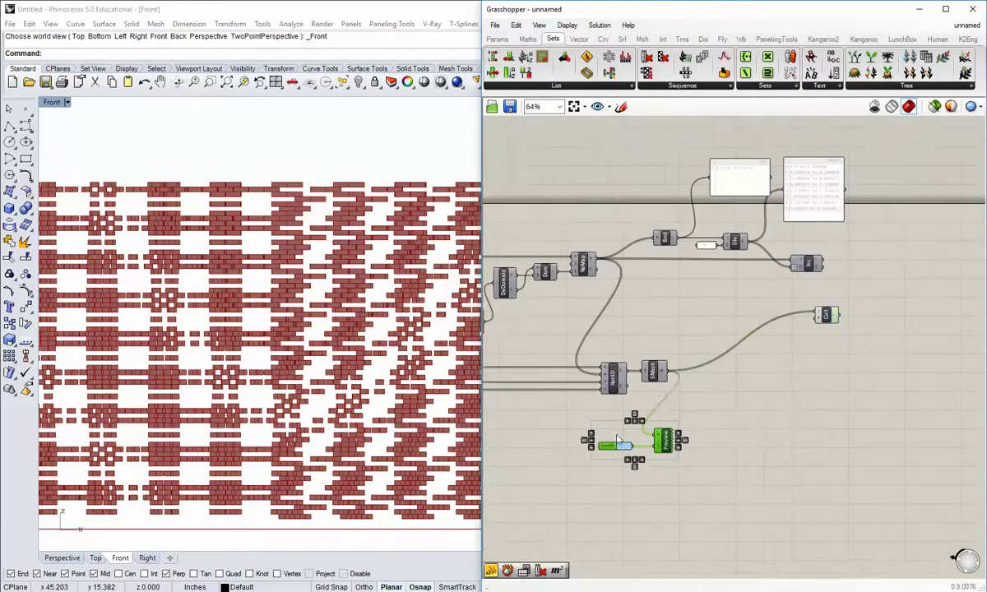
{"action": "right_click_drag", "start_coordinate": [619, 416], "coordinate": [538, 438]}
{"action": "left_click_drag", "start_coordinate": [586, 466], "coordinate": [948, 467]}
{"action": "left_click", "coordinate": [920, 399]}
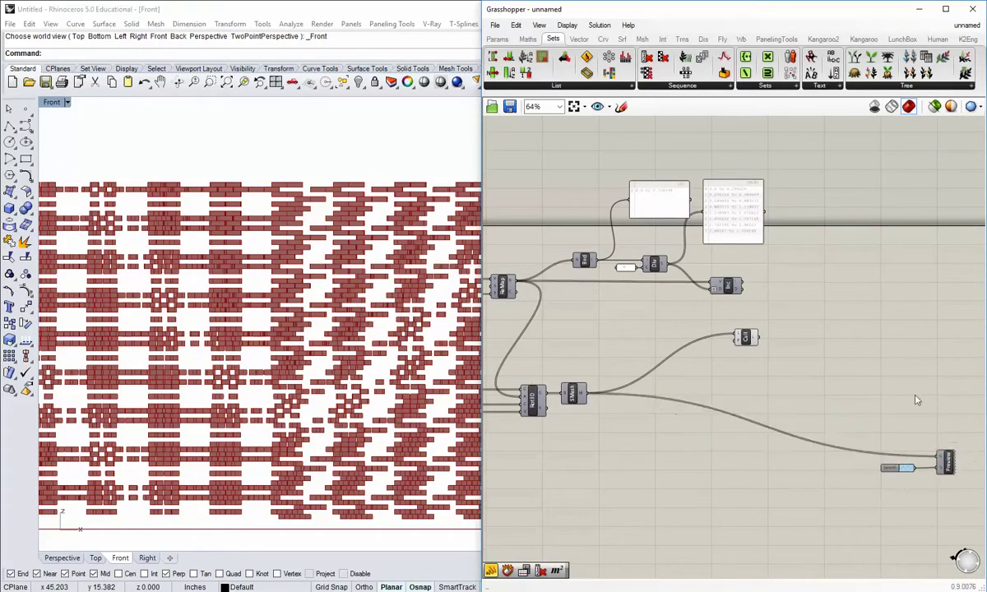
{"action": "right_click_drag", "start_coordinate": [922, 403], "coordinate": [840, 426]}
{"action": "left_click_drag", "start_coordinate": [868, 529], "coordinate": [803, 476]}
{"action": "left_click_drag", "start_coordinate": [871, 480], "coordinate": [924, 412]}
- Reposition Cull Pattern beyond Includes and connect the Includes output to its pattern input
{"action": "left_click", "coordinate": [712, 372]}
{"action": "right_click_drag", "start_coordinate": [711, 372], "coordinate": [708, 374]}
{"action": "scroll", "coordinate": [707, 375], "scroll_direction": "up", "scroll_amount": 4}
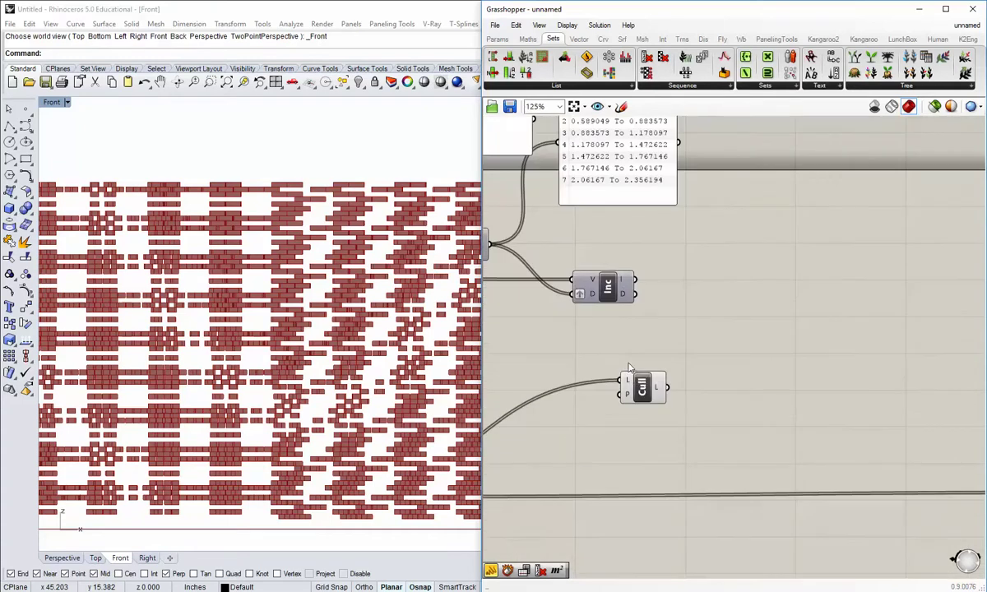
{"action": "right_click_drag", "start_coordinate": [661, 337], "coordinate": [724, 339]}
{"action": "left_click_drag", "start_coordinate": [695, 371], "coordinate": [782, 321]}
{"action": "left_click", "coordinate": [779, 317]}
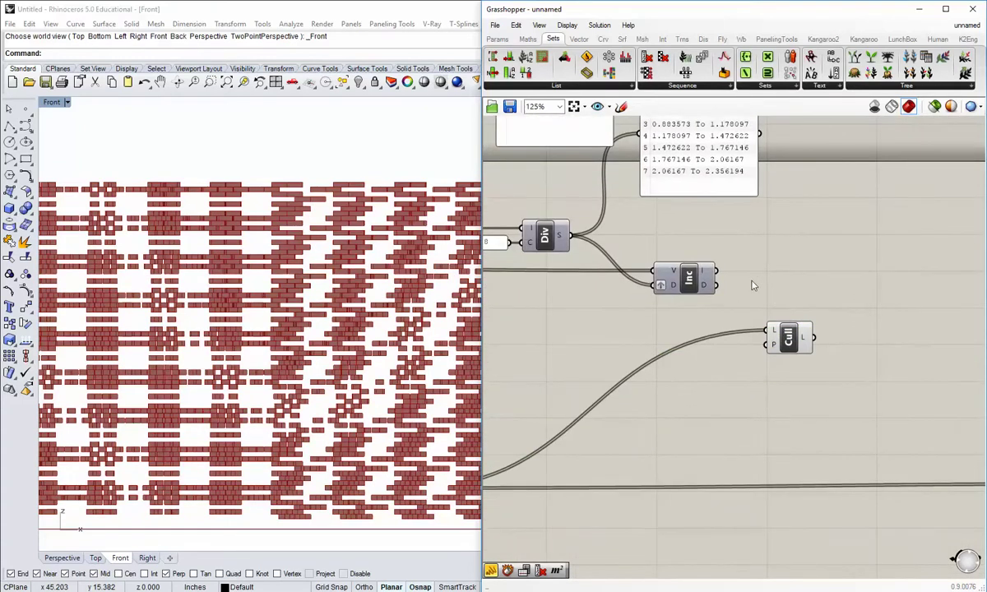
{"action": "left_click_drag", "start_coordinate": [716, 271], "coordinate": [789, 375]}
{"action": "left_click", "coordinate": [714, 405]}
- Examine the brick wall in the Front viewport and the data structure of the Cull Pattern list output
{"action": "right_click_drag", "start_coordinate": [296, 328], "coordinate": [297, 298]}
{"action": "scroll", "coordinate": [343, 338], "scroll_direction": "down", "scroll_amount": 2}
{"action": "scroll", "coordinate": [381, 392], "scroll_direction": "down", "scroll_amount": 2}
{"action": "scroll", "coordinate": [365, 384], "scroll_direction": "up", "scroll_amount": 4}
{"action": "mouse_move", "coordinate": [803, 372]}
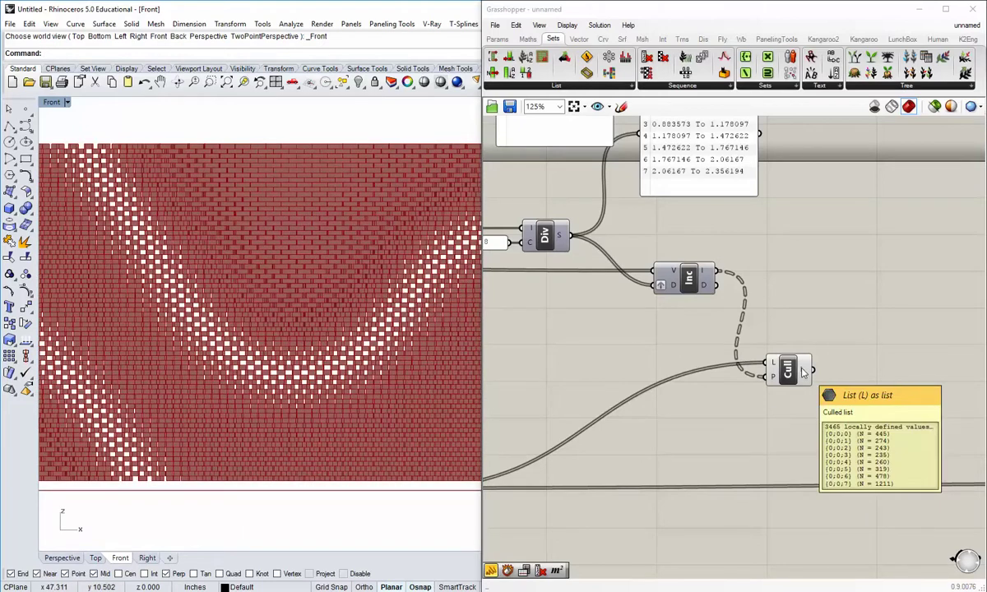
{"action": "left_click_drag", "start_coordinate": [788, 371], "coordinate": [805, 368]}
{"action": "left_click", "coordinate": [606, 373]}
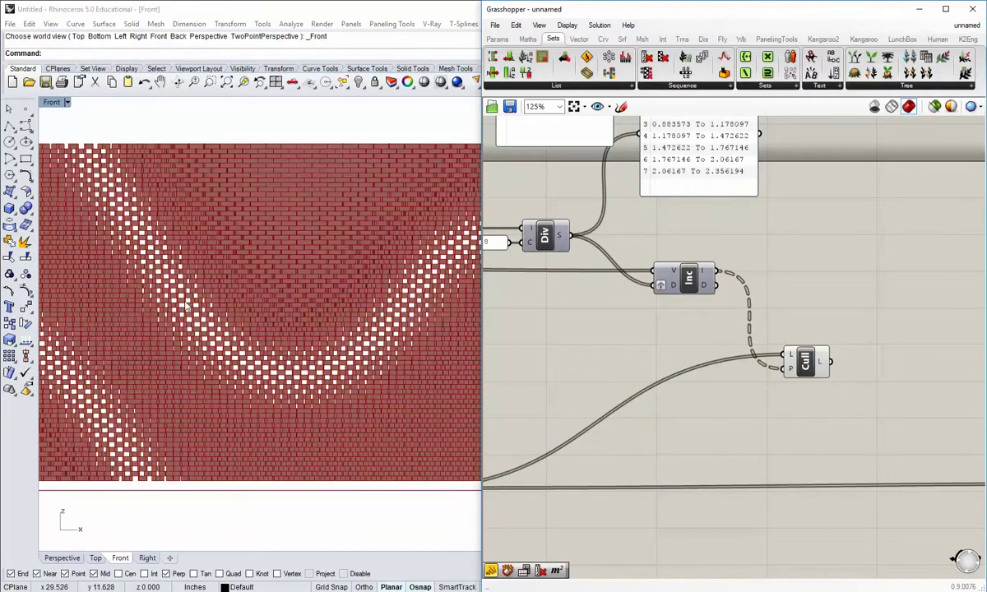
{"action": "scroll", "coordinate": [616, 394], "scroll_direction": "down", "scroll_amount": 4}
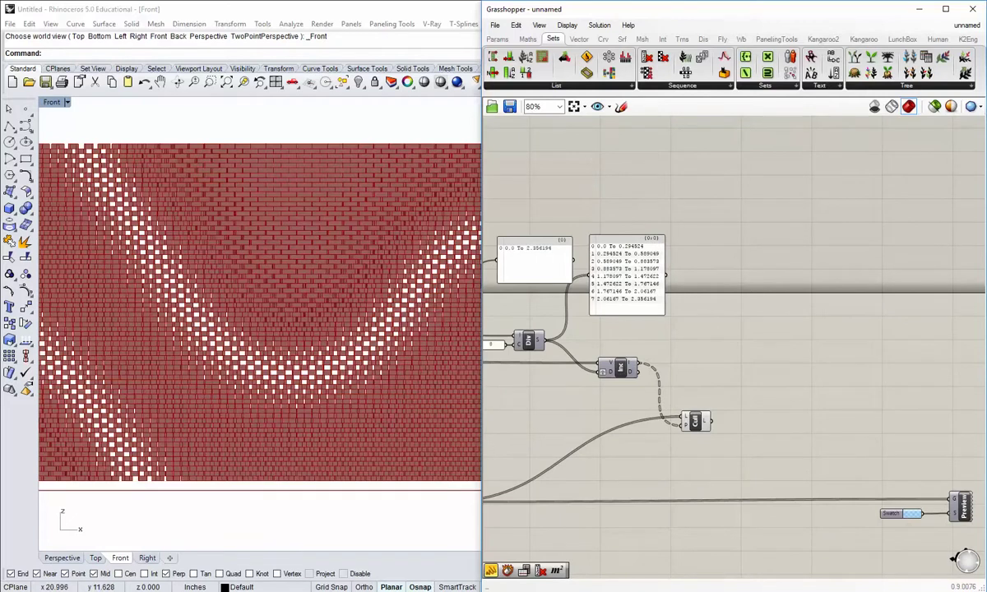
{"action": "left_click", "coordinate": [263, 395]}
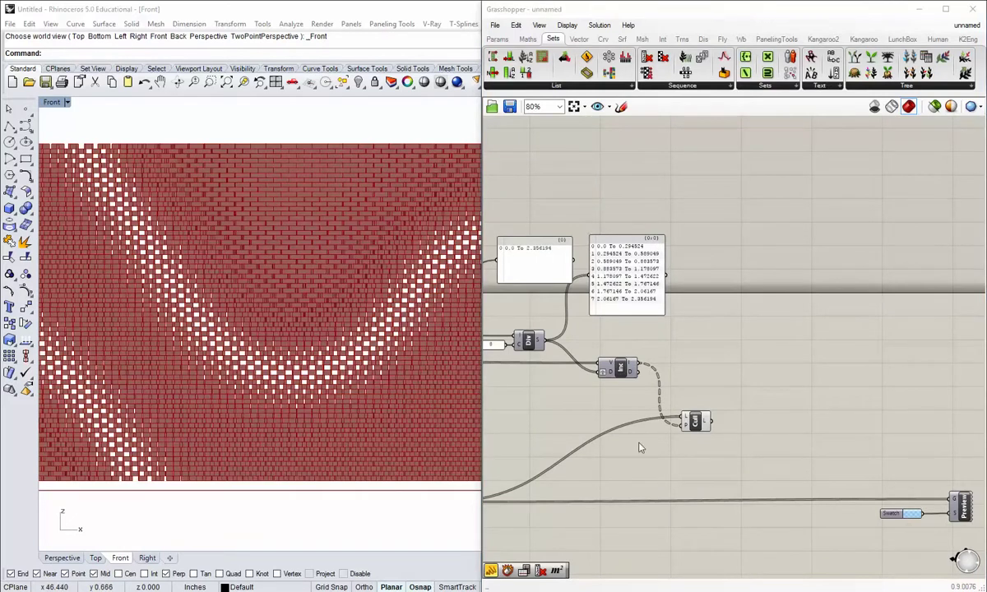
{"action": "right_click_drag", "start_coordinate": [579, 312], "coordinate": [599, 370]}
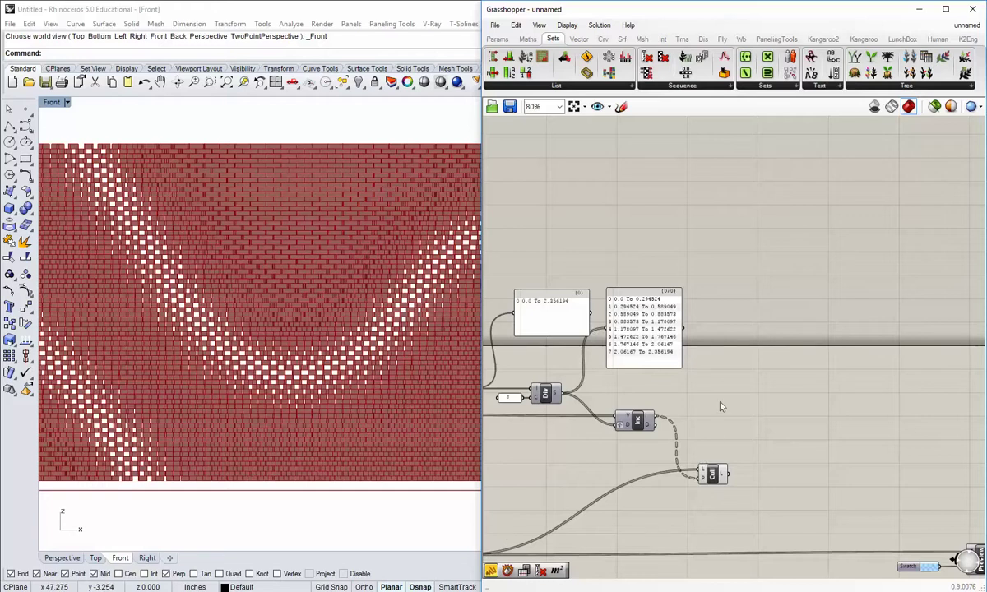
{"action": "right_click_drag", "start_coordinate": [703, 399], "coordinate": [622, 401]}
{"action": "right_click_drag", "start_coordinate": [815, 508], "coordinate": [773, 445]}
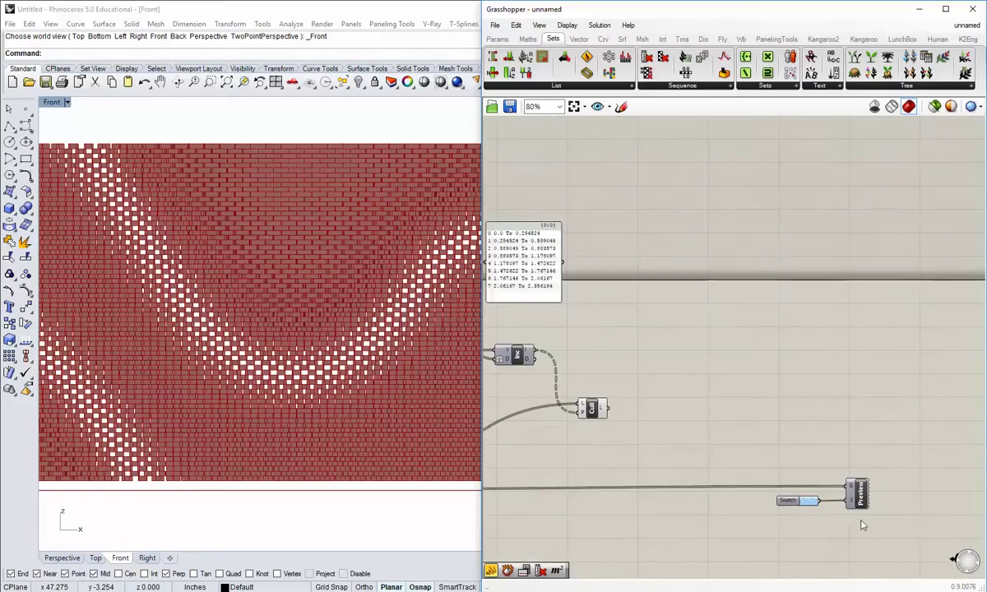
- Move Custom Preview and its swatch farther away, bring Cull Pattern closer to Includes, and check its output branches
{"action": "left_click_drag", "start_coordinate": [867, 526], "coordinate": [930, 510]}
{"action": "left_click", "coordinate": [610, 414]}
{"action": "left_click_drag", "start_coordinate": [602, 415], "coordinate": [597, 399]}
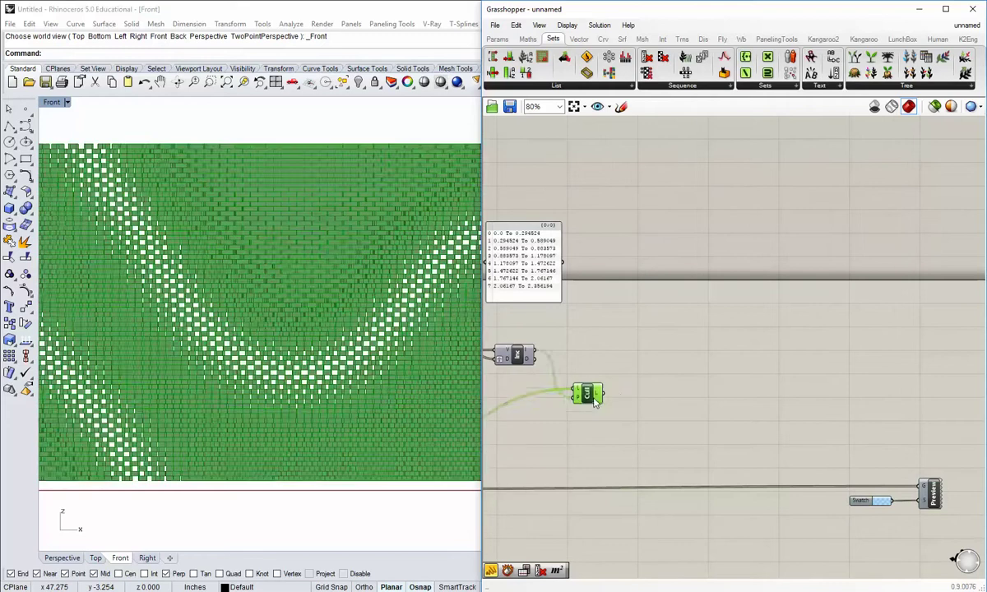
{"action": "left_click", "coordinate": [609, 345]}
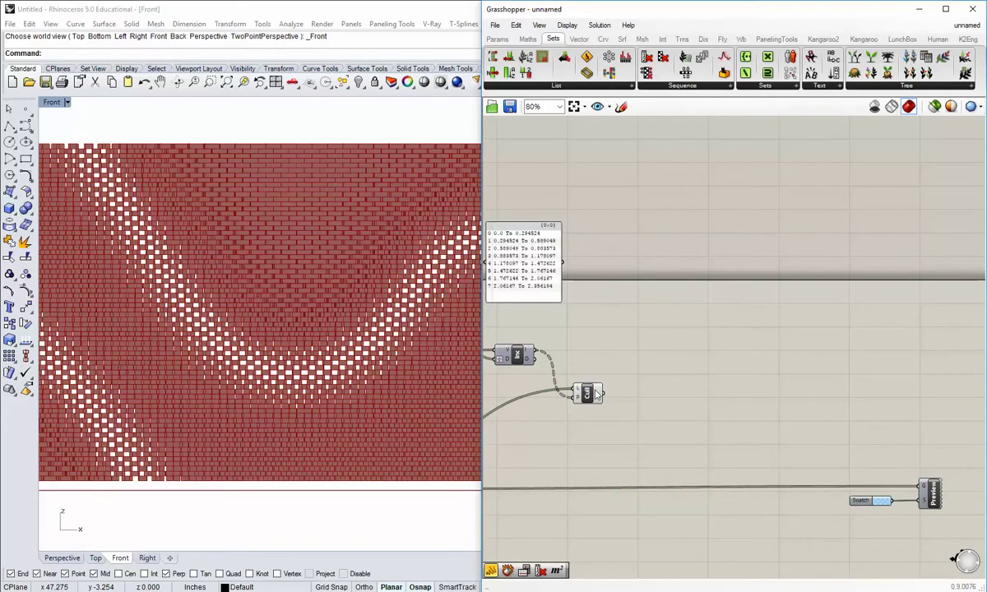
{"action": "mouse_move", "coordinate": [598, 395]}
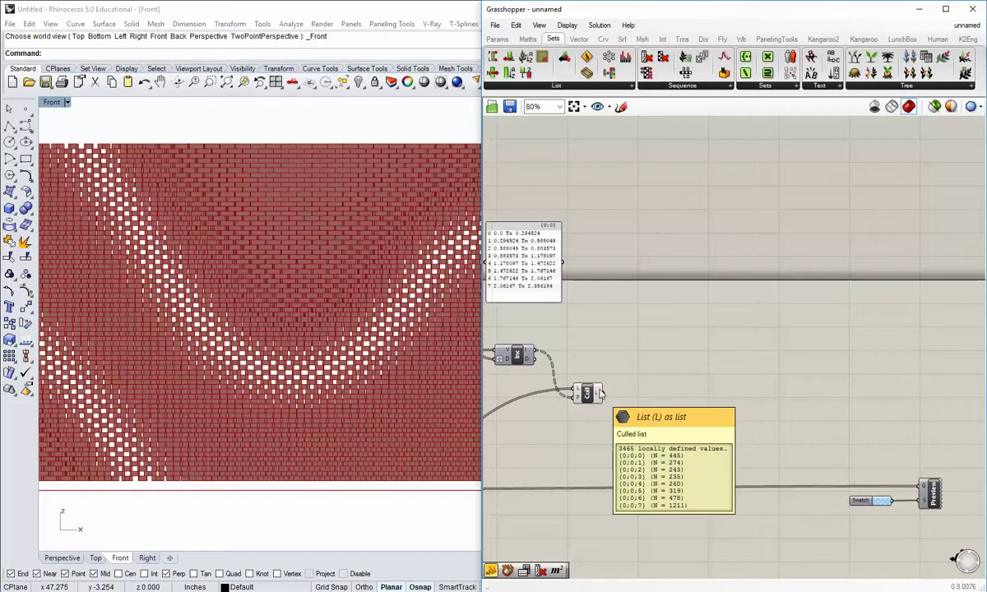
- Add a Series component in the open space beyond Cull Pattern
{"action": "right_click_drag", "start_coordinate": [637, 340], "coordinate": [618, 337]}
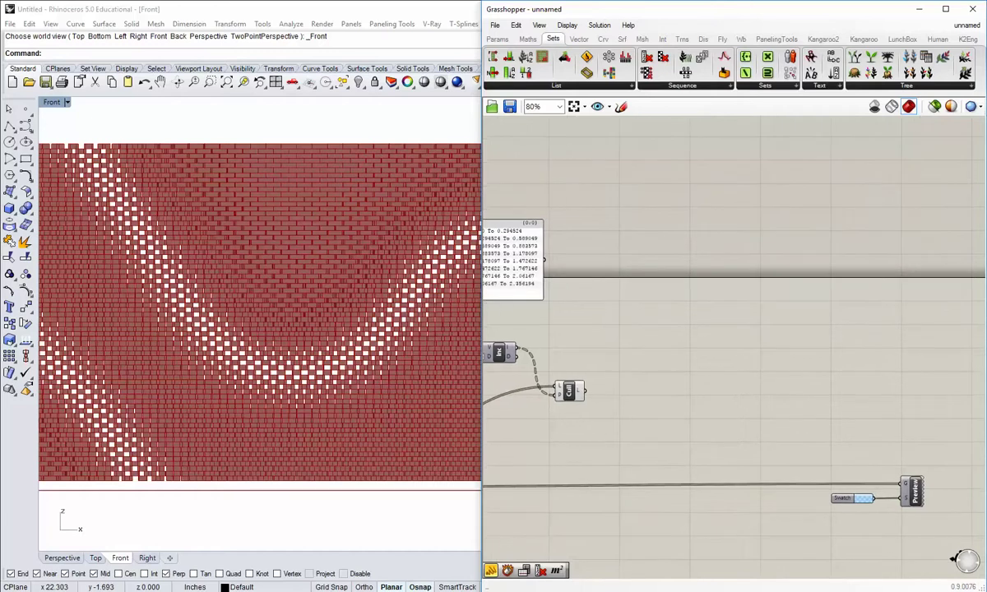
{"action": "left_click", "coordinate": [449, 482]}
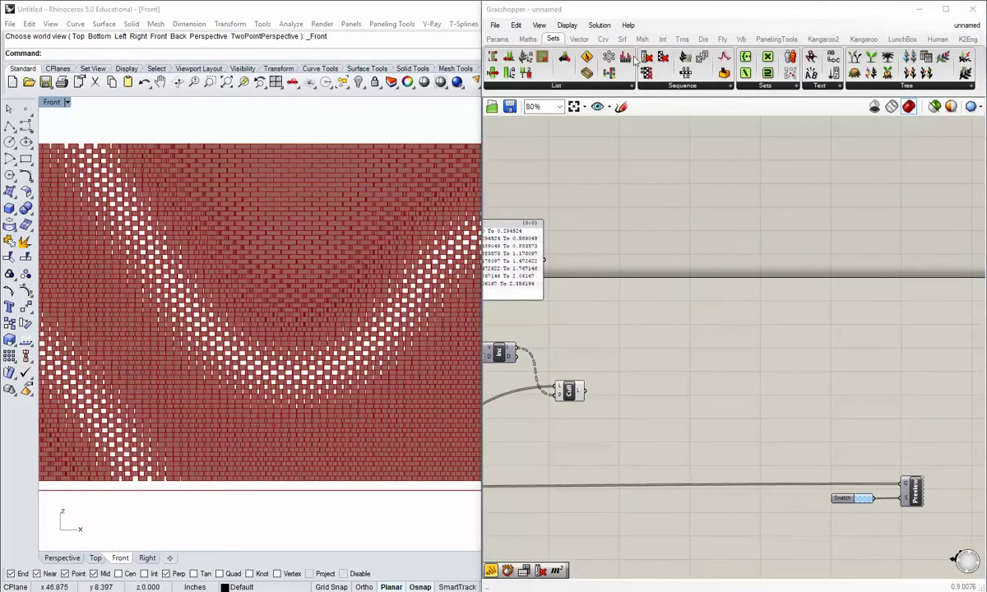
{"action": "left_click", "coordinate": [678, 87]}
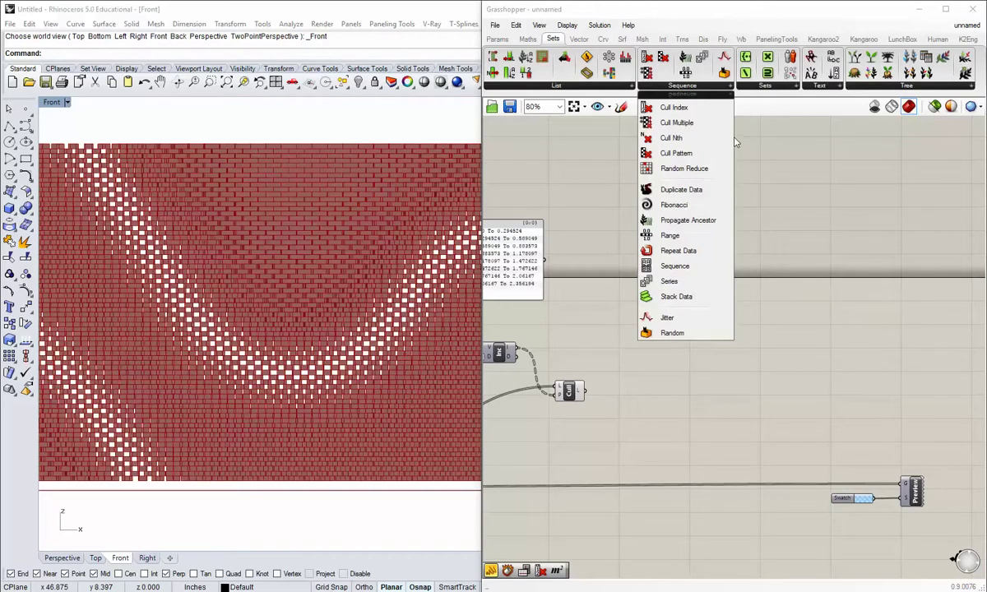
{"action": "left_click", "coordinate": [667, 283]}
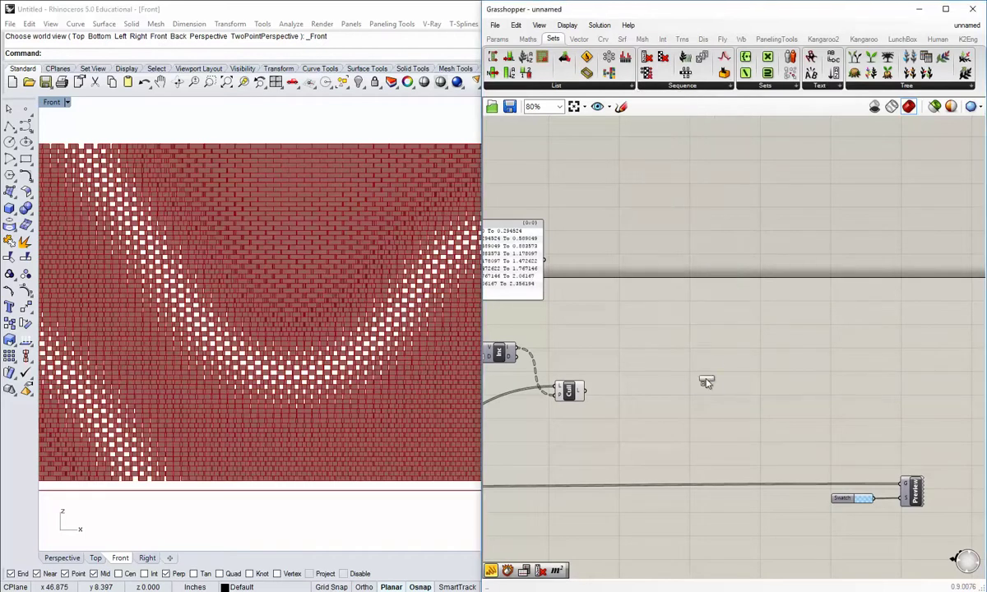
{"action": "left_click", "coordinate": [687, 357]}
{"action": "scroll", "coordinate": [707, 386], "scroll_direction": "up", "scroll_amount": 2}
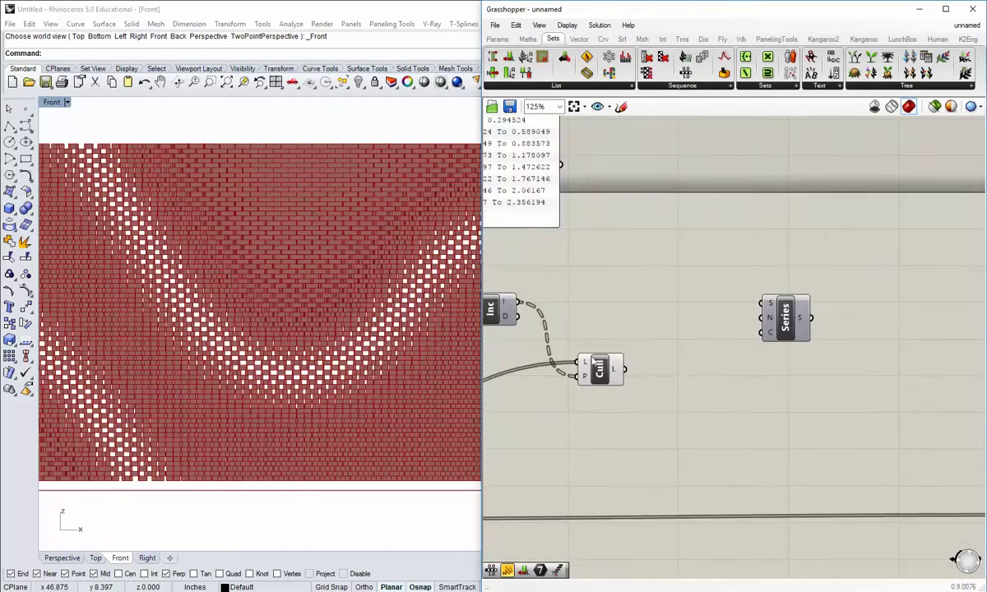
{"action": "right_click_drag", "start_coordinate": [677, 371], "coordinate": [611, 352]}
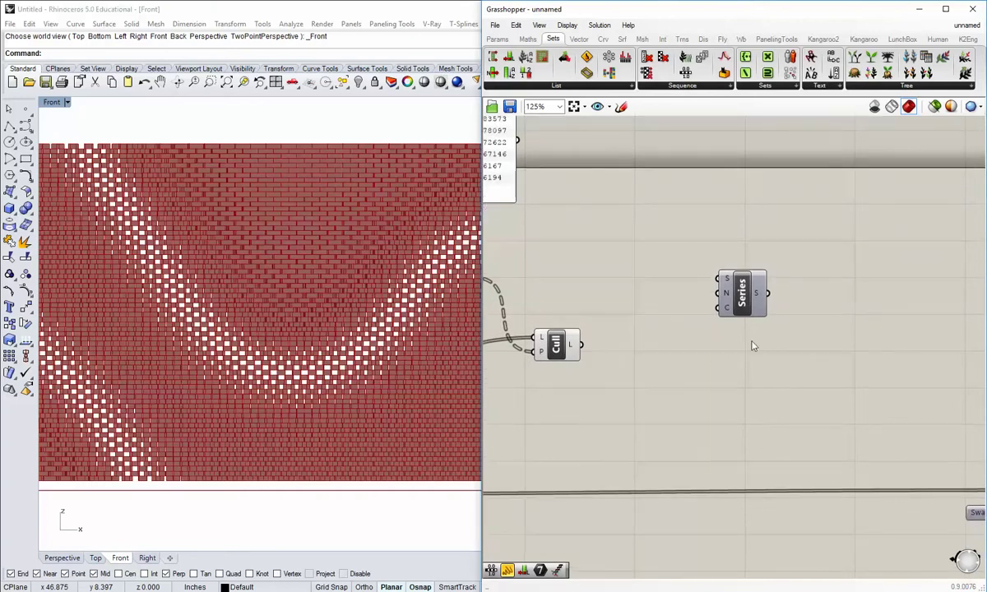
{"action": "right_click_drag", "start_coordinate": [751, 343], "coordinate": [746, 356]}
{"action": "left_click_drag", "start_coordinate": [733, 315], "coordinate": [739, 301]}
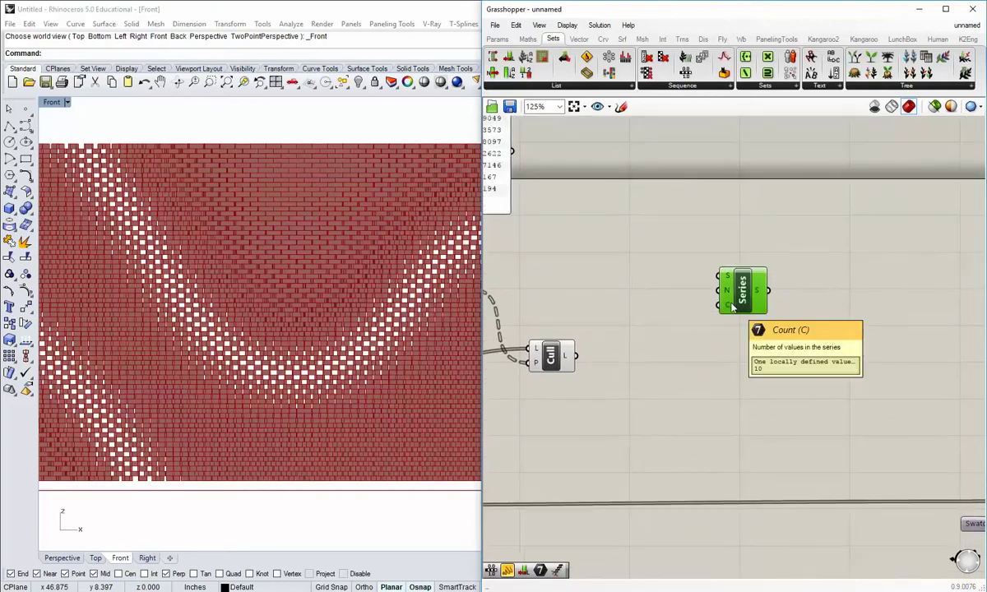
- Connect the domain count panel containing 8 to the Series count input
{"action": "right_click_drag", "start_coordinate": [687, 324], "coordinate": [890, 362]}
{"action": "scroll", "coordinate": [791, 368], "scroll_direction": "down", "scroll_amount": 1}
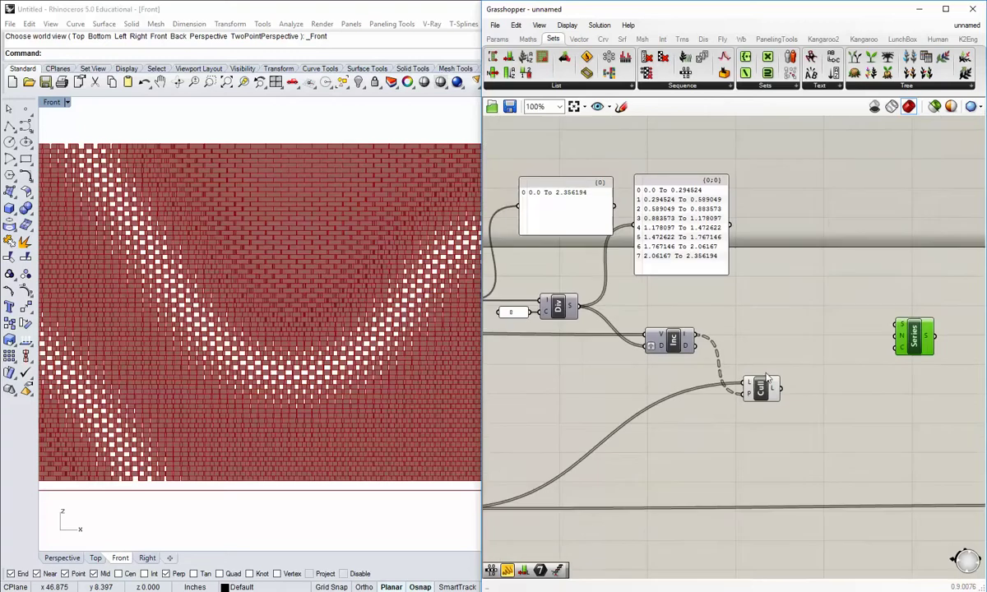
{"action": "left_click_drag", "start_coordinate": [521, 318], "coordinate": [932, 354]}
{"action": "left_click", "coordinate": [860, 370]}
{"action": "right_click_drag", "start_coordinate": [915, 395], "coordinate": [780, 418]}
- Add a panel near the Series component, enter 6, and shrink it to fit the value
{"action": "left_click", "coordinate": [496, 39]}
{"action": "left_click", "coordinate": [662, 74]}
{"action": "left_click", "coordinate": [729, 325]}
{"action": "scroll", "coordinate": [765, 388], "scroll_direction": "up", "scroll_amount": 1}
{"action": "double_click", "coordinate": [727, 349]}
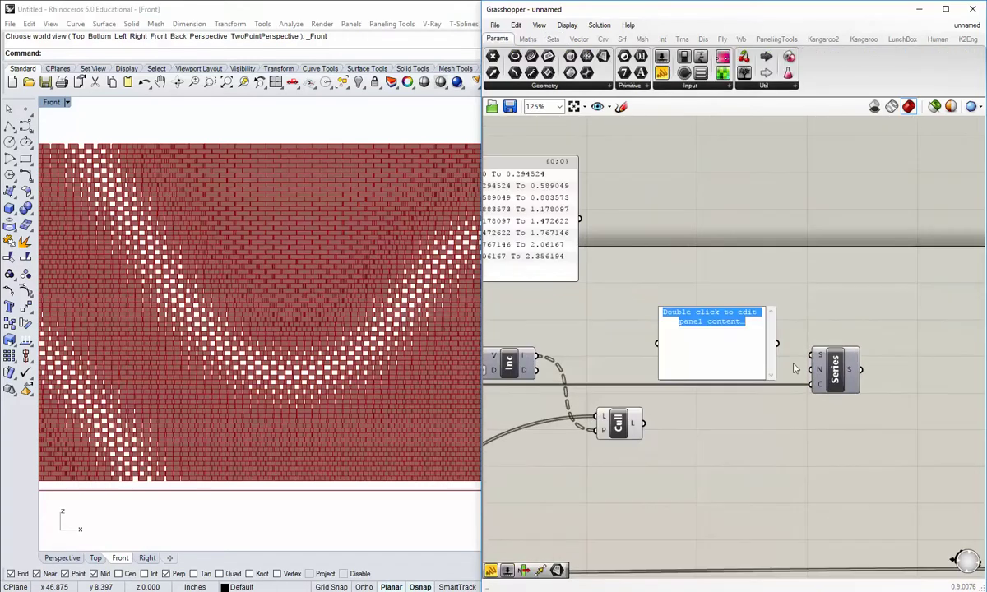
{"action": "type", "text": "6"}
{"action": "left_click", "coordinate": [737, 414]}
{"action": "left_click_drag", "start_coordinate": [776, 375], "coordinate": [639, 289]}
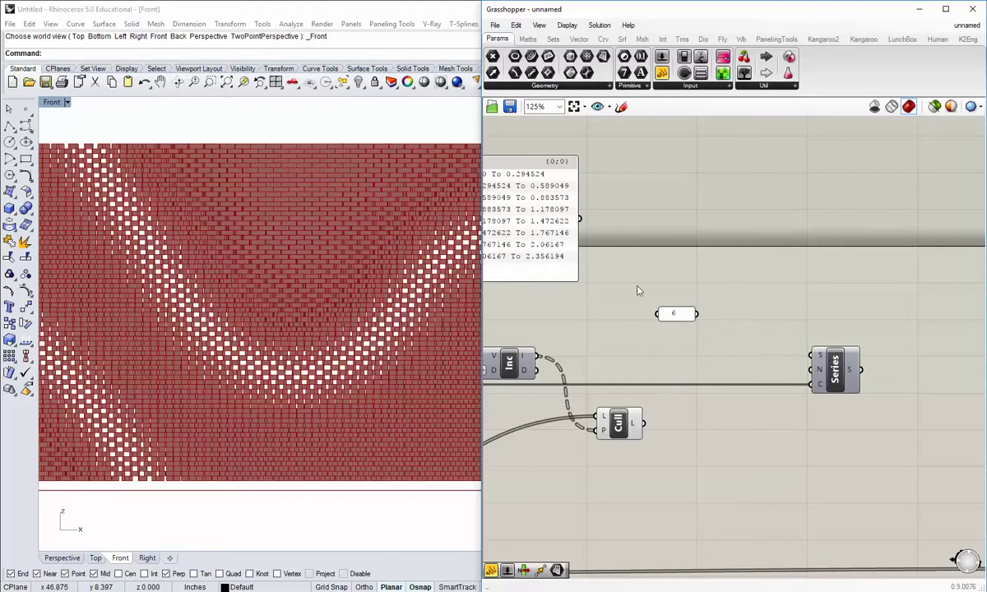
- Connect the panel containing 6 to the Series step input, align it beside the component, and inspect the series values
{"action": "left_click_drag", "start_coordinate": [686, 315], "coordinate": [751, 375]}
{"action": "left_click", "coordinate": [810, 419]}
{"action": "right_click_drag", "start_coordinate": [824, 422], "coordinate": [683, 364]}
{"action": "mouse_move", "coordinate": [692, 344]}
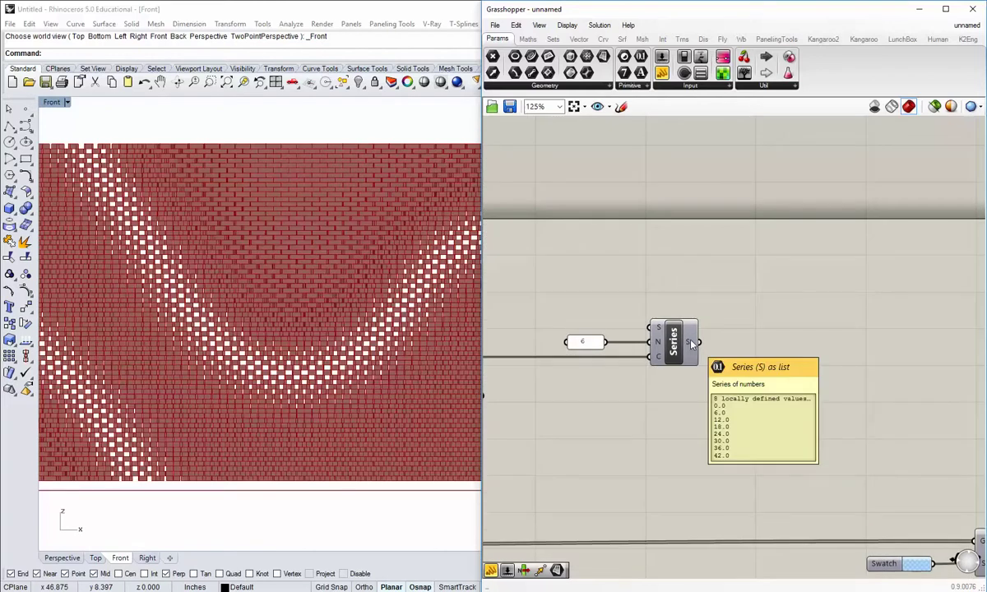
- Add an Integer parameter, connect the Series output to it, and align it beside the Series component
{"action": "right_click_drag", "start_coordinate": [653, 313], "coordinate": [643, 302]}
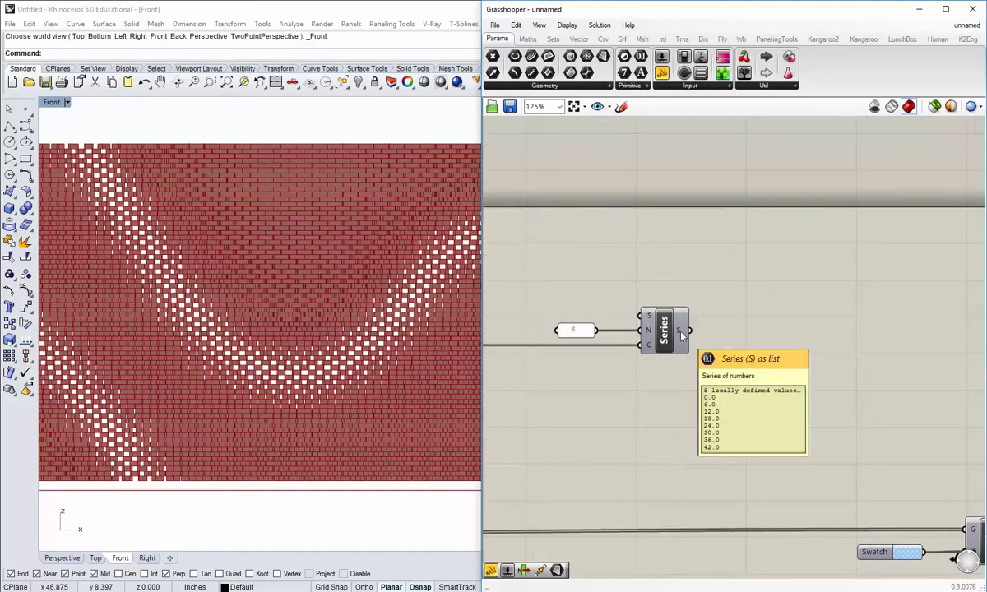
{"action": "left_click", "coordinate": [625, 72]}
{"action": "left_click", "coordinate": [758, 352]}
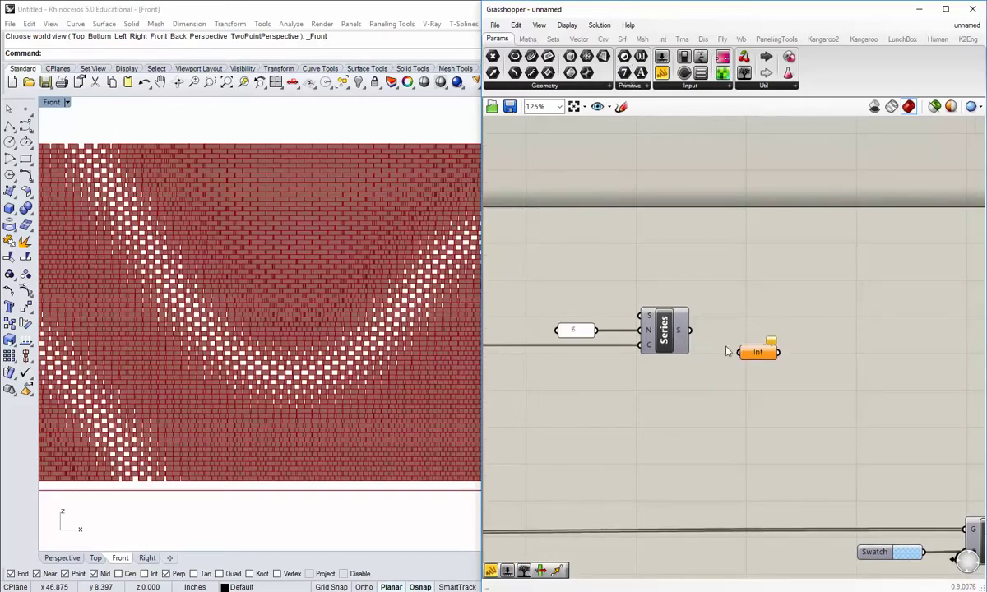
{"action": "left_click_drag", "start_coordinate": [693, 333], "coordinate": [737, 339]}
- Graft the Integer parameter fed by the Series output, space it out from the component, and inspect its data branches
{"action": "right_click", "coordinate": [737, 338]}
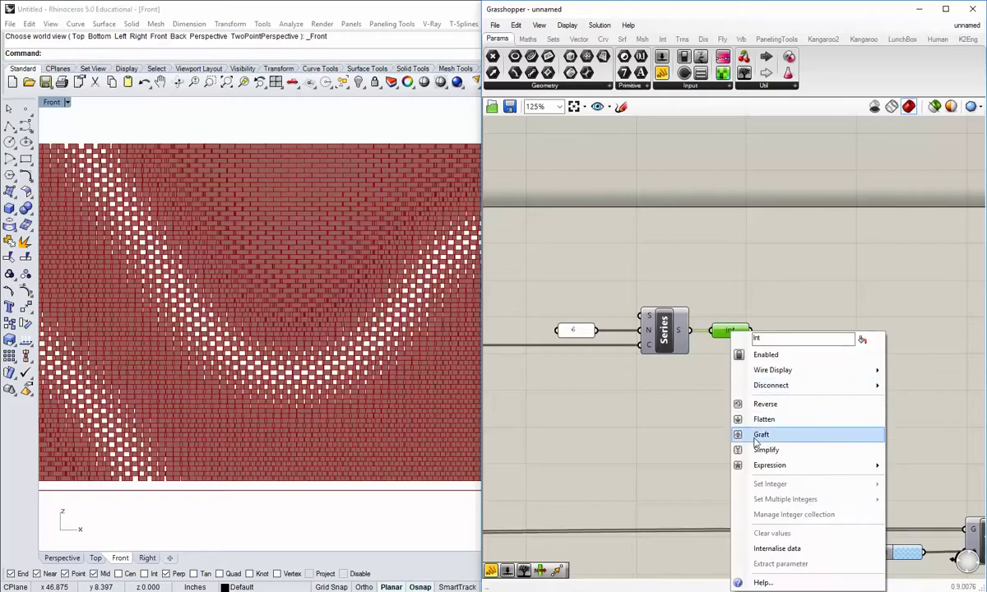
{"action": "left_click", "coordinate": [714, 349]}
{"action": "mouse_move", "coordinate": [728, 330]}
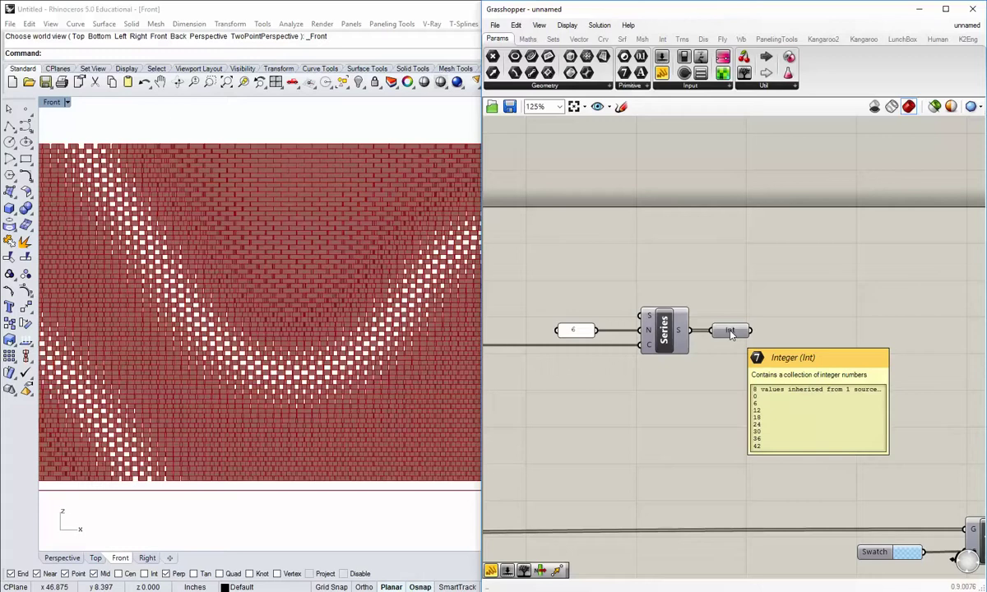
{"action": "right_click", "coordinate": [730, 332]}
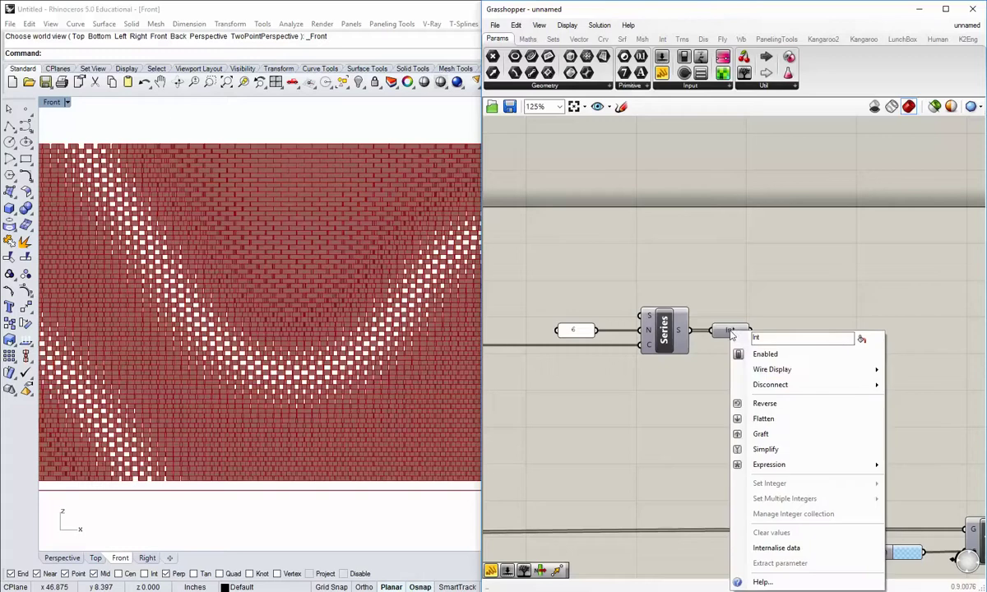
{"action": "left_click", "coordinate": [755, 434]}
{"action": "left_click_drag", "start_coordinate": [739, 332], "coordinate": [762, 334]}
{"action": "left_click", "coordinate": [767, 385]}
{"action": "right_click_drag", "start_coordinate": [767, 386], "coordinate": [722, 401]}
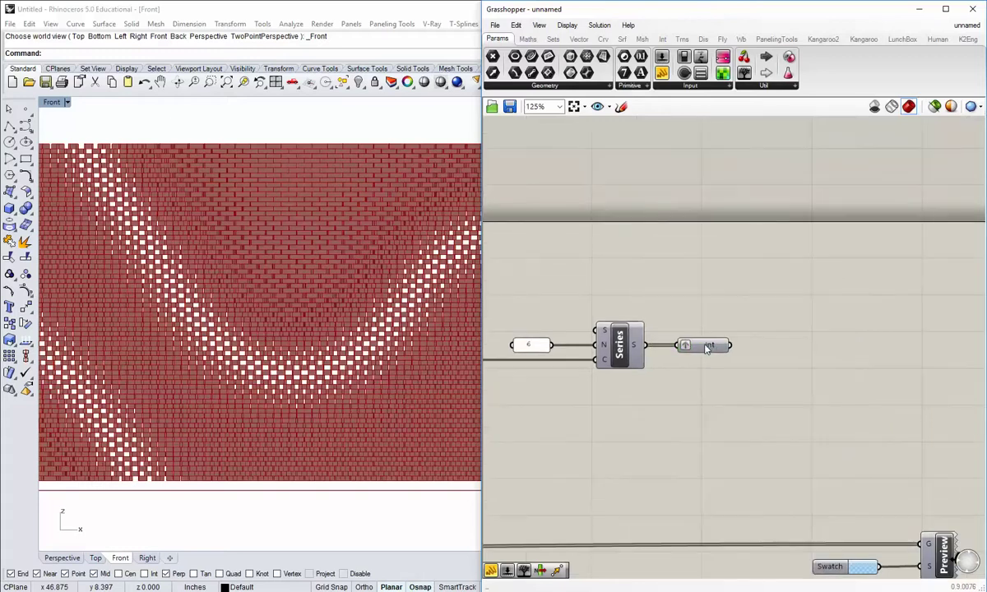
{"action": "mouse_move", "coordinate": [705, 348]}
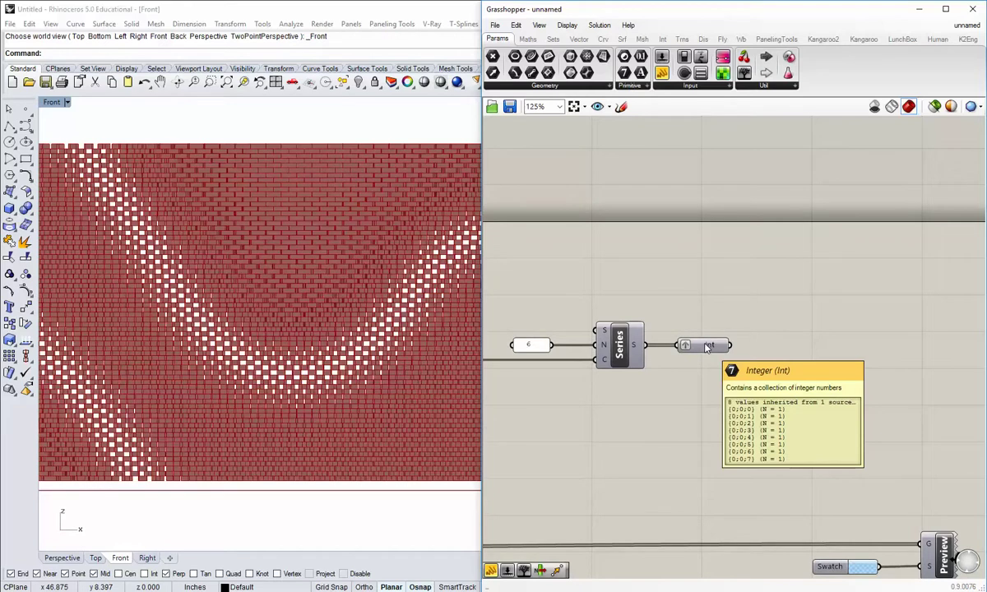
{"action": "right_click_drag", "start_coordinate": [762, 304], "coordinate": [743, 321]}
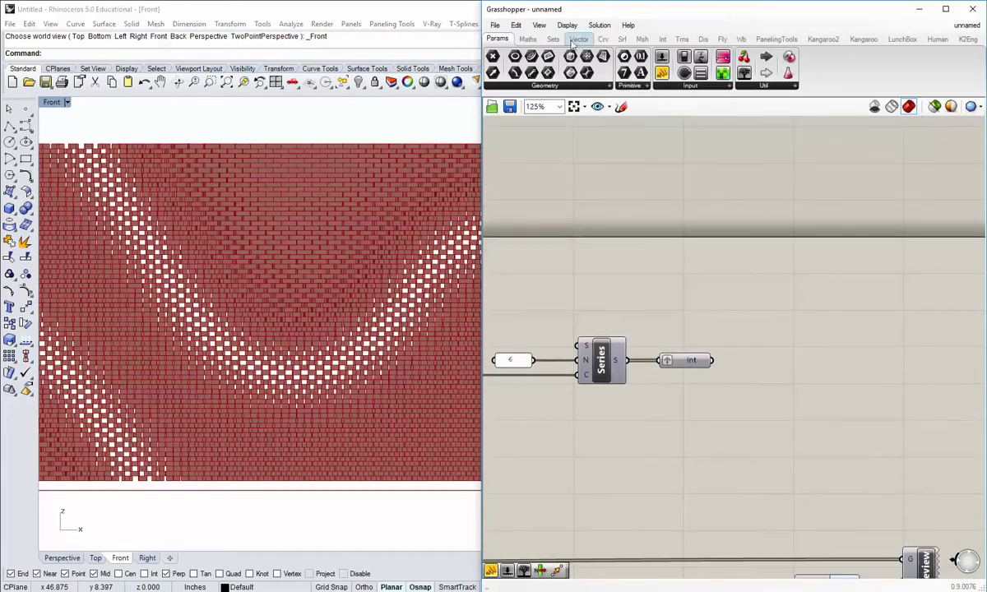
- Add a Random component beyond the grafted Integer parameter and connect the parameter to its seed input
{"action": "left_click", "coordinate": [552, 39]}
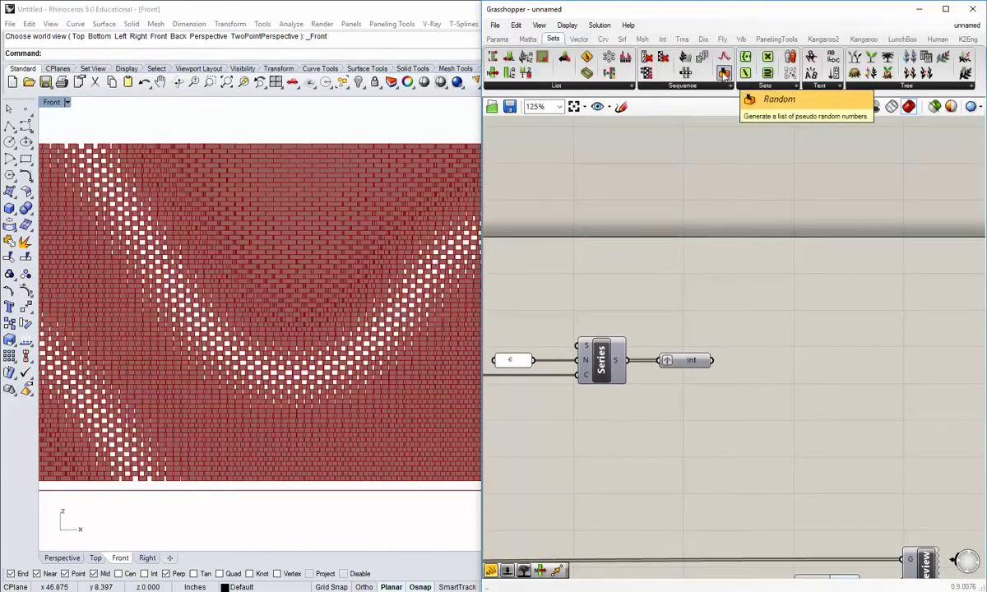
{"action": "left_click_drag", "start_coordinate": [724, 74], "coordinate": [761, 313]}
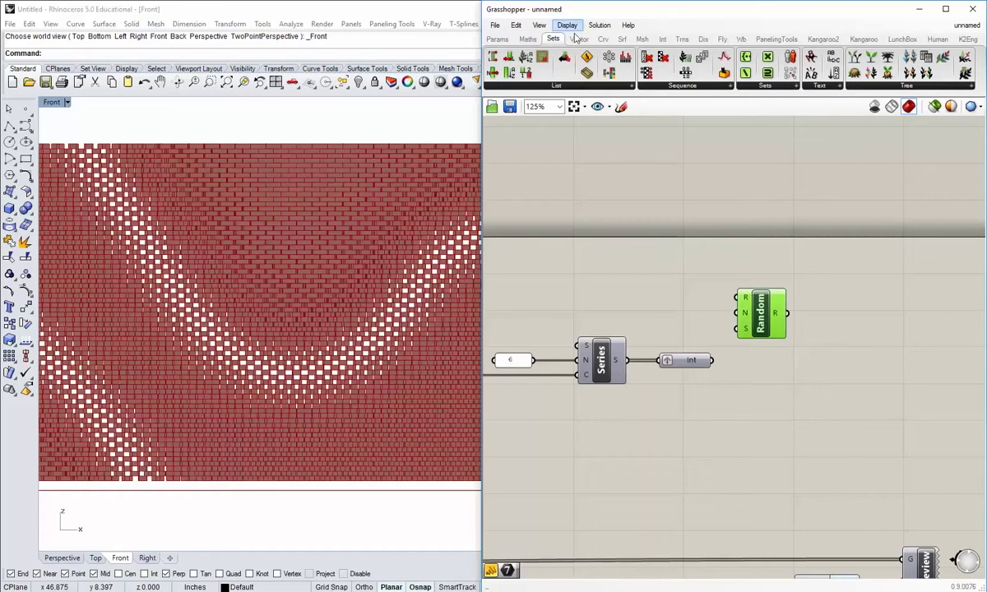
{"action": "left_click", "coordinate": [662, 86]}
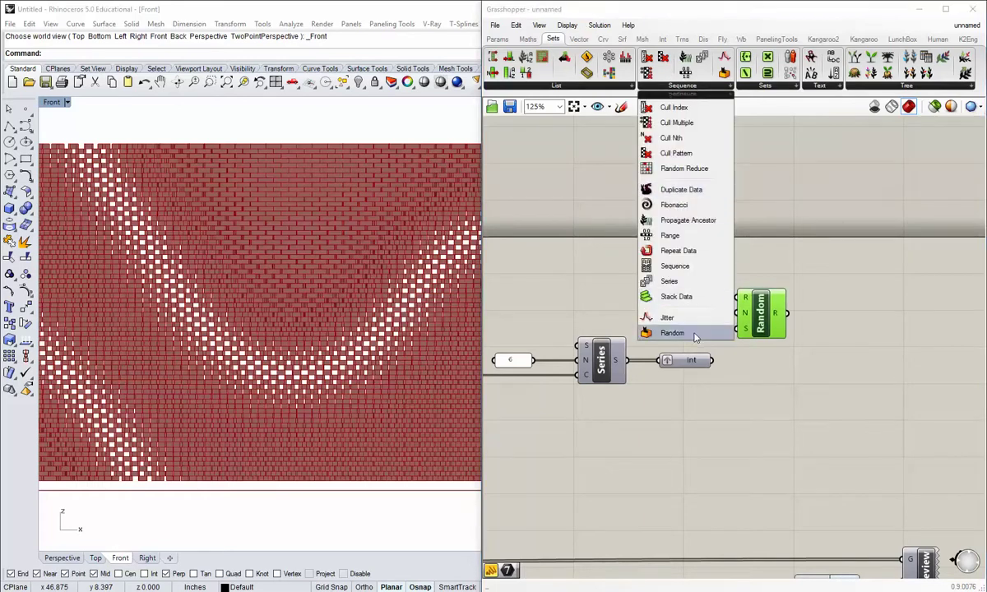
{"action": "left_click_drag", "start_coordinate": [764, 327], "coordinate": [776, 314]}
{"action": "left_click", "coordinate": [782, 350]}
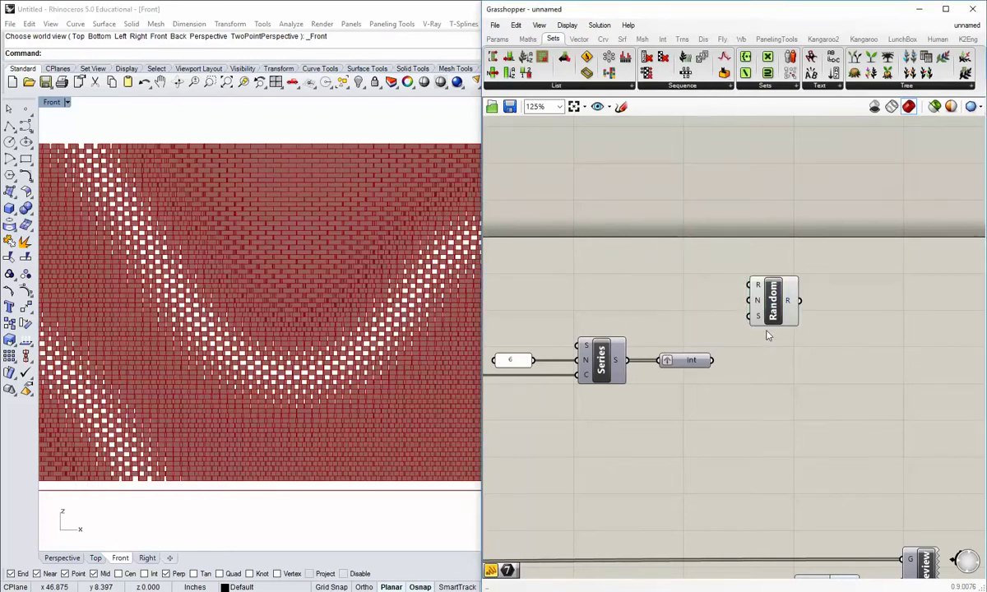
{"action": "left_click_drag", "start_coordinate": [715, 360], "coordinate": [765, 307]}
{"action": "left_click", "coordinate": [771, 373]}
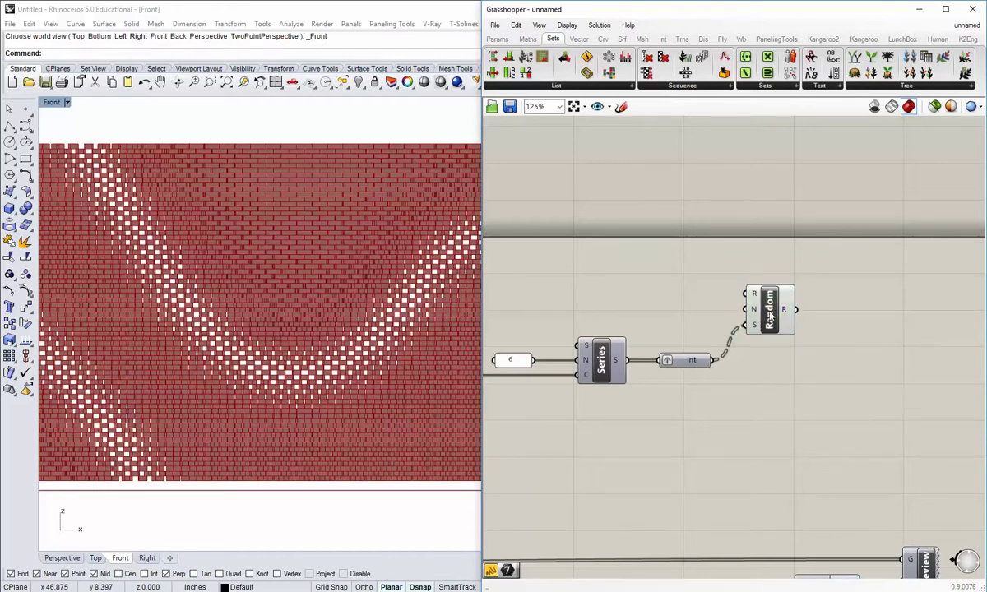
{"action": "right_click_drag", "start_coordinate": [255, 329], "coordinate": [247, 342]}
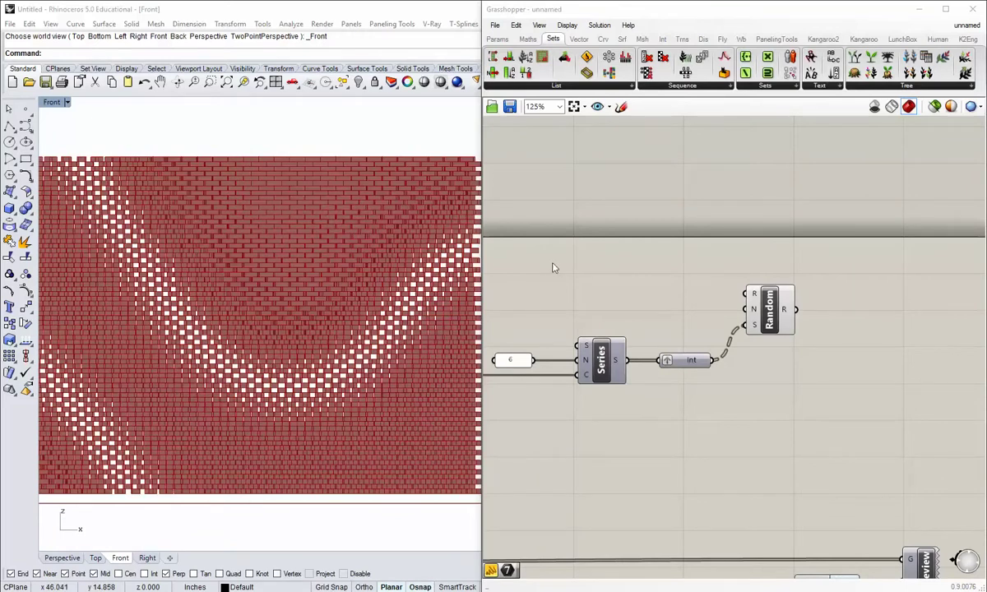
{"action": "right_click", "coordinate": [770, 325]}
{"action": "right_click_drag", "start_coordinate": [841, 335], "coordinate": [794, 326]}
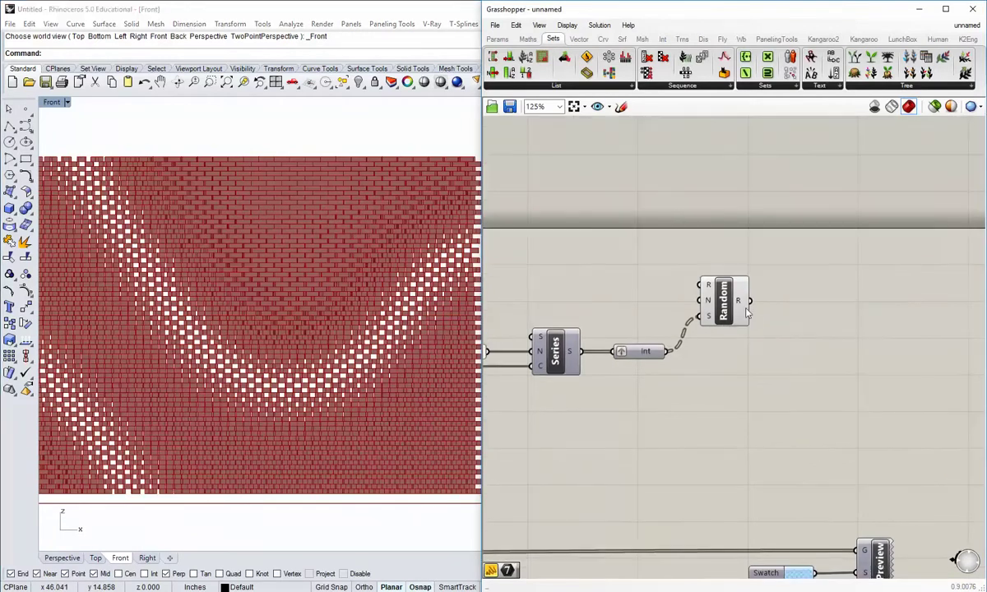
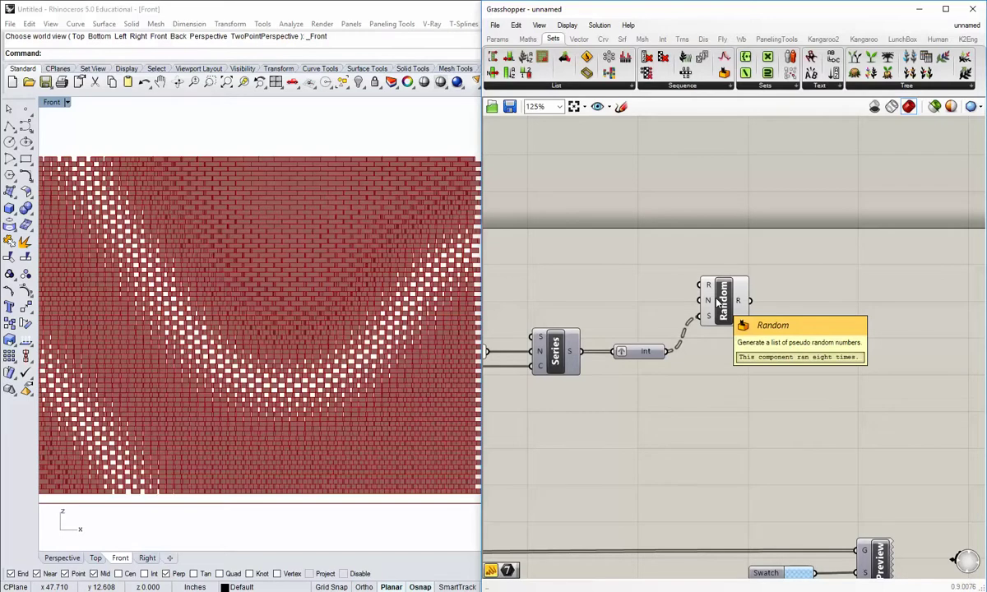
- Add a compact panel containing 3, connect it to the Random component's number input, and inspect the Random output and range
{"action": "left_click", "coordinate": [498, 40]}
{"action": "left_click", "coordinate": [661, 73]}
{"action": "left_click", "coordinate": [647, 297]}
{"action": "double_click", "coordinate": [648, 297]}
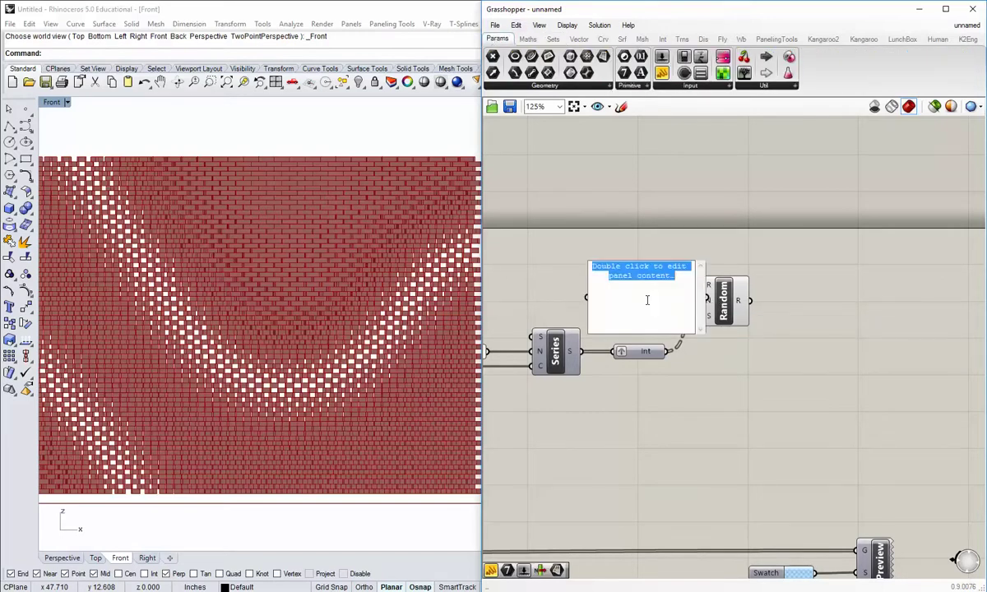
{"action": "type", "text": "3"}
{"action": "left_click", "coordinate": [670, 357]}
{"action": "mouse_move", "coordinate": [668, 310]}
{"action": "left_mouse_down"}
{"action": "mouse_move", "coordinate": [632, 296]}
{"action": "mouse_move", "coordinate": [697, 300]}
{"action": "mouse_move", "coordinate": [588, 264]}
{"action": "mouse_move", "coordinate": [653, 301]}
{"action": "left_mouse_up"}
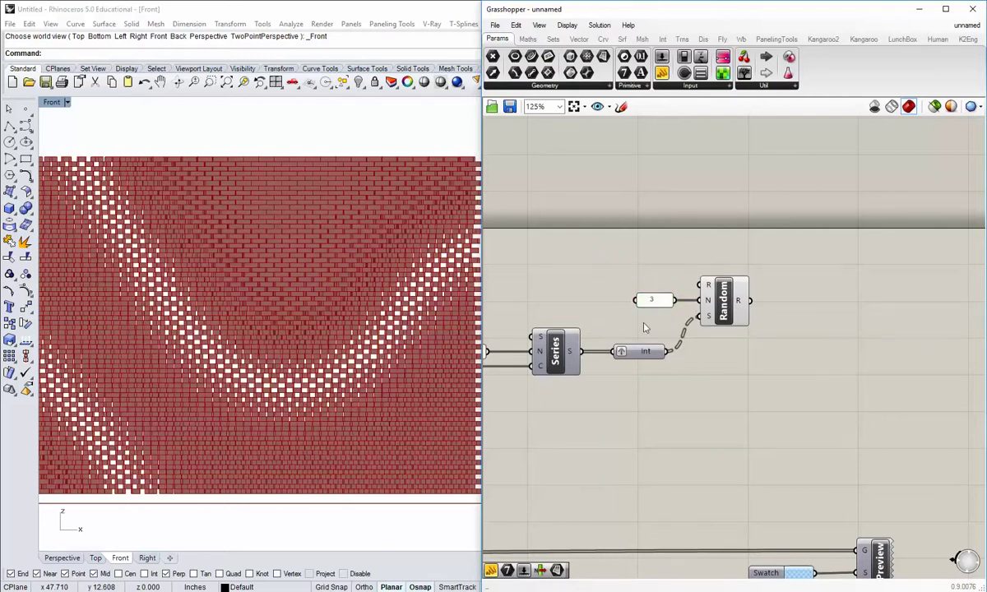
{"action": "mouse_move", "coordinate": [710, 328]}
{"action": "right_mouse_down"}
{"action": "mouse_move", "coordinate": [699, 346]}
{"action": "mouse_move", "coordinate": [694, 320]}
{"action": "right_mouse_up"}
{"action": "mouse_move", "coordinate": [725, 294]}
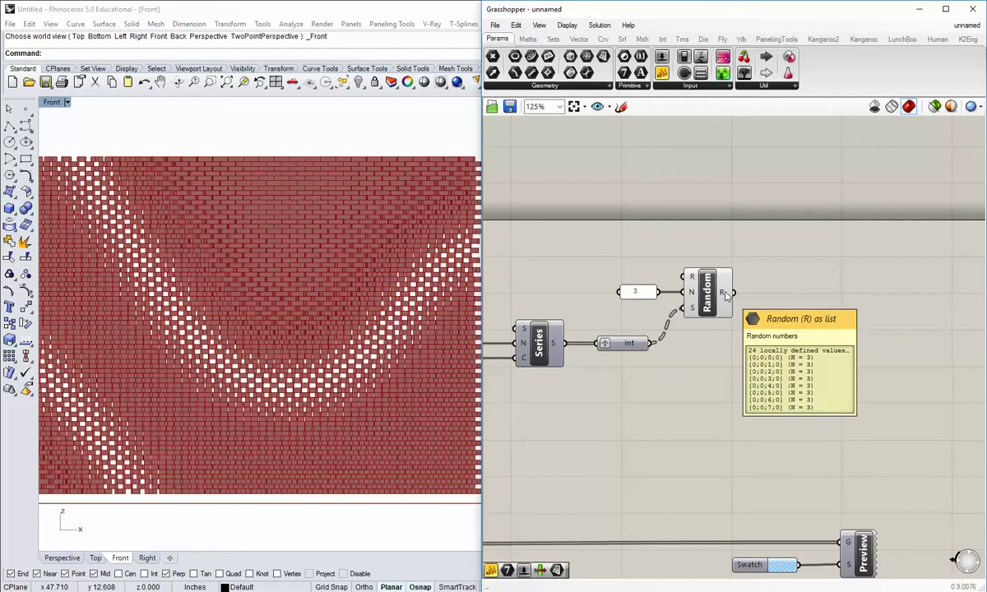
{"action": "mouse_move", "coordinate": [693, 280]}
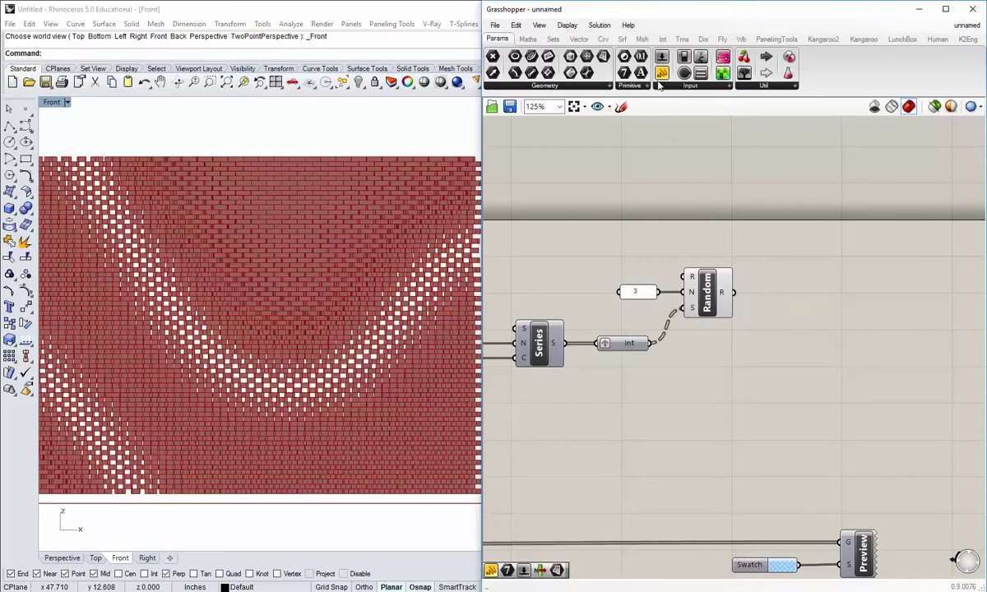
- Add a panel after the Random component, connect the random numbers to it, and enlarge it to show several branches
{"action": "left_click_drag", "start_coordinate": [662, 74], "coordinate": [806, 262]}
{"action": "left_click_drag", "start_coordinate": [734, 293], "coordinate": [747, 263]}
{"action": "left_click_drag", "start_coordinate": [800, 299], "coordinate": [796, 390]}
{"action": "right_click_drag", "start_coordinate": [796, 397], "coordinate": [767, 443]}
{"action": "left_click_drag", "start_coordinate": [764, 403], "coordinate": [797, 387]}
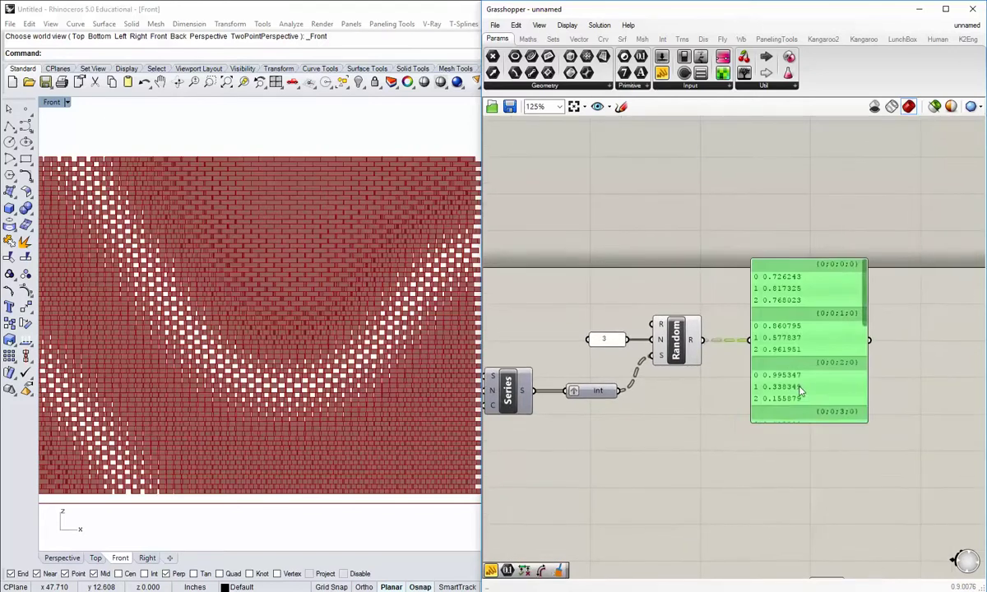
{"action": "left_click", "coordinate": [691, 393]}
{"action": "right_click_drag", "start_coordinate": [636, 328], "coordinate": [691, 314]}
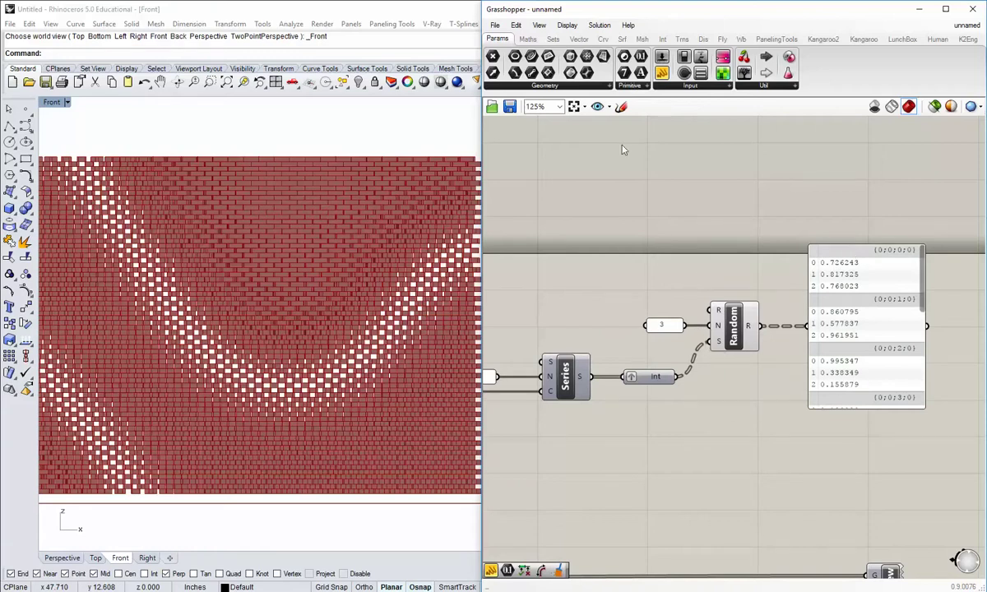
- Add a panel containing 255, connect it to the Random component's range input, and shrink it to fit beside the component
{"action": "left_click", "coordinate": [663, 73]}
{"action": "left_click", "coordinate": [628, 289]}
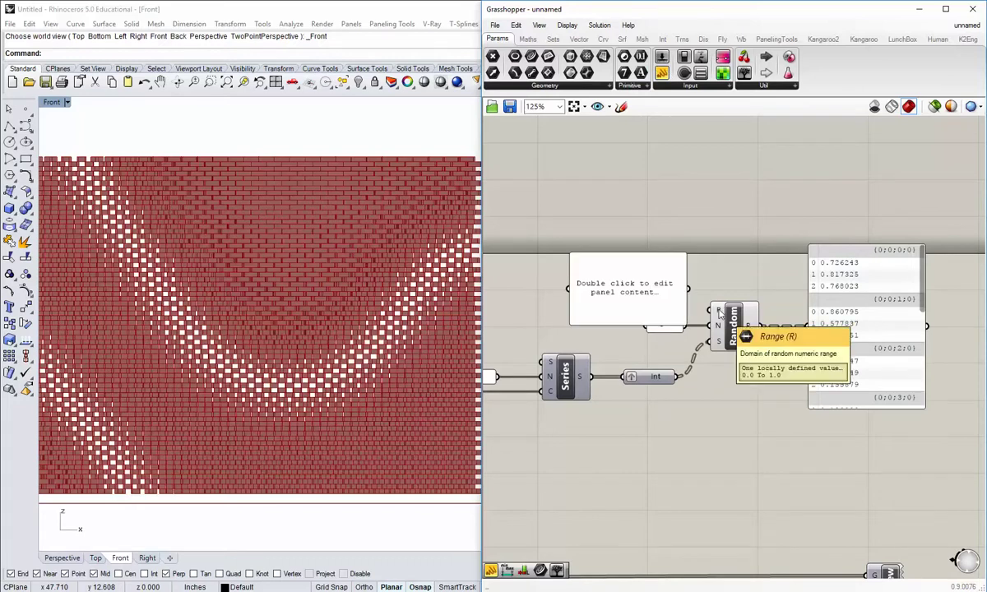
{"action": "double_click", "coordinate": [646, 297]}
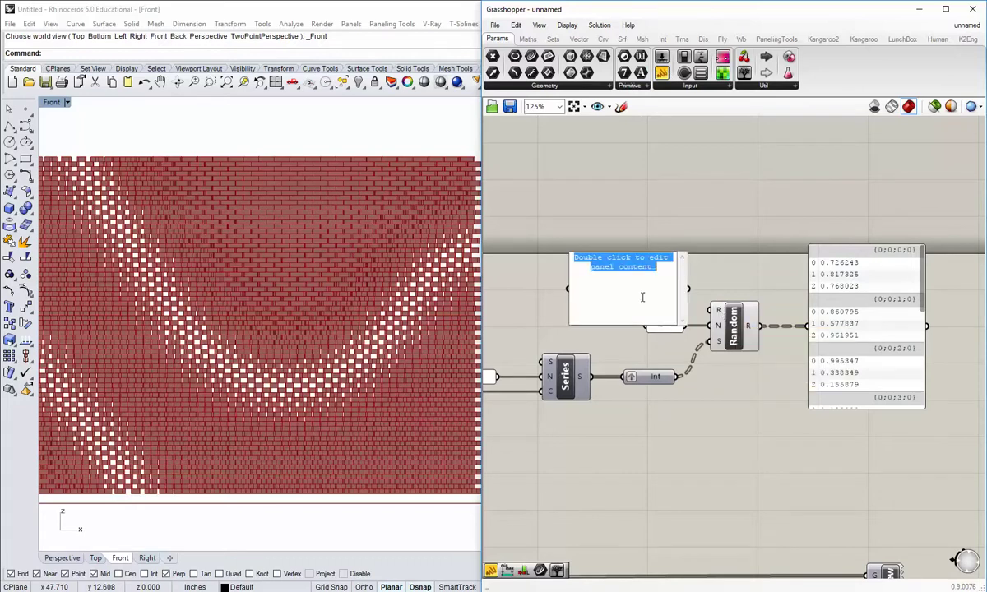
{"action": "type", "text": "255"}
{"action": "left_click", "coordinate": [693, 290]}
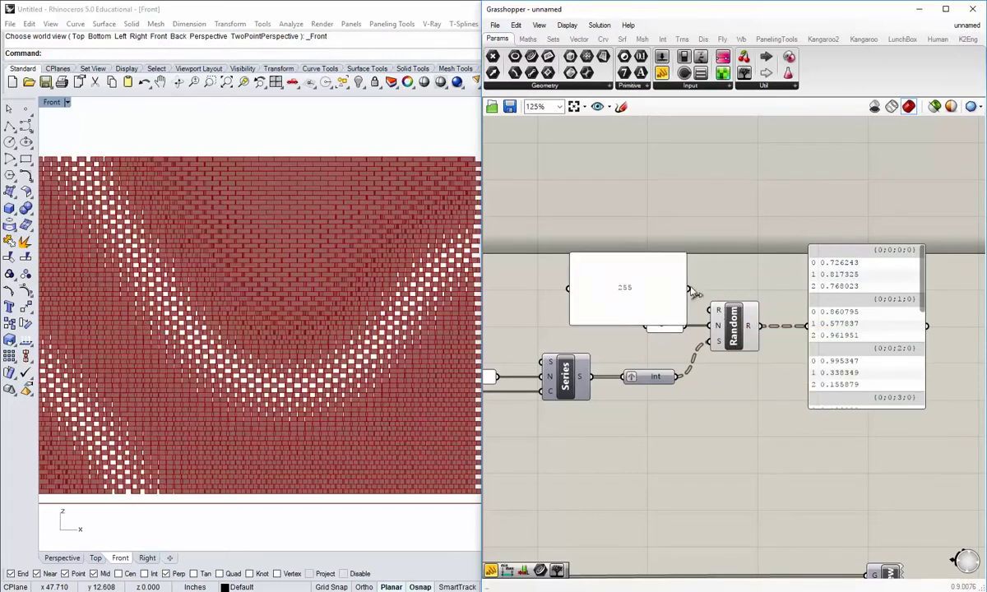
{"action": "left_click_drag", "start_coordinate": [684, 324], "coordinate": [613, 314]}
{"action": "right_click_drag", "start_coordinate": [790, 405], "coordinate": [675, 399]}
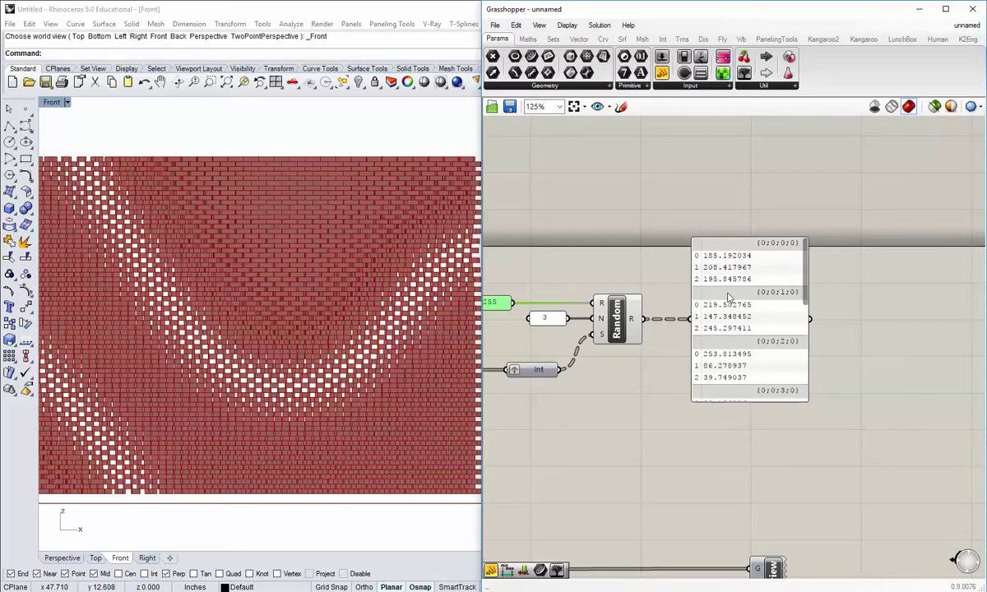
- Move the panel listing the random values up, clearing the space beside the Random component
{"action": "right_click_drag", "start_coordinate": [758, 447], "coordinate": [758, 425]}
{"action": "left_click_drag", "start_coordinate": [760, 327], "coordinate": [763, 205]}
{"action": "left_click", "coordinate": [667, 285]}
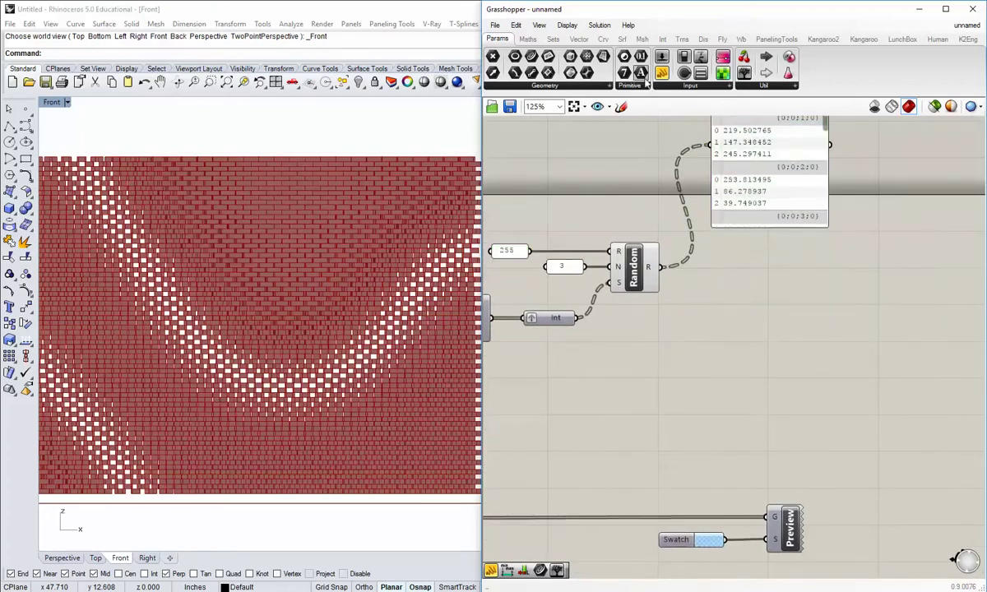
- Set the Random component to output integer numbers, delete the unneeded loose Integer parameter, and check the values in the output panel
{"action": "left_click_drag", "start_coordinate": [624, 72], "coordinate": [755, 280]}
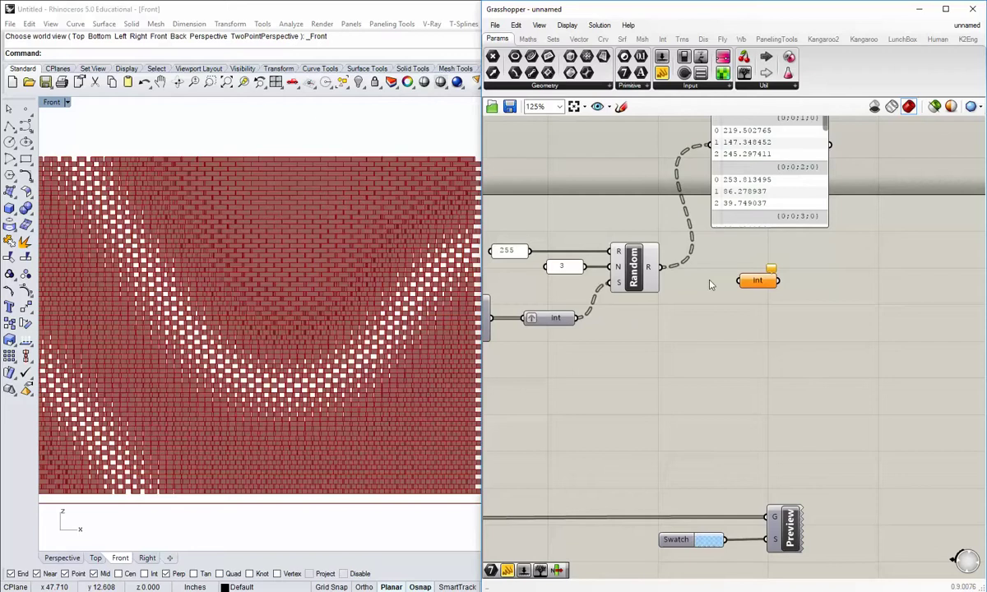
{"action": "right_click", "coordinate": [640, 268]}
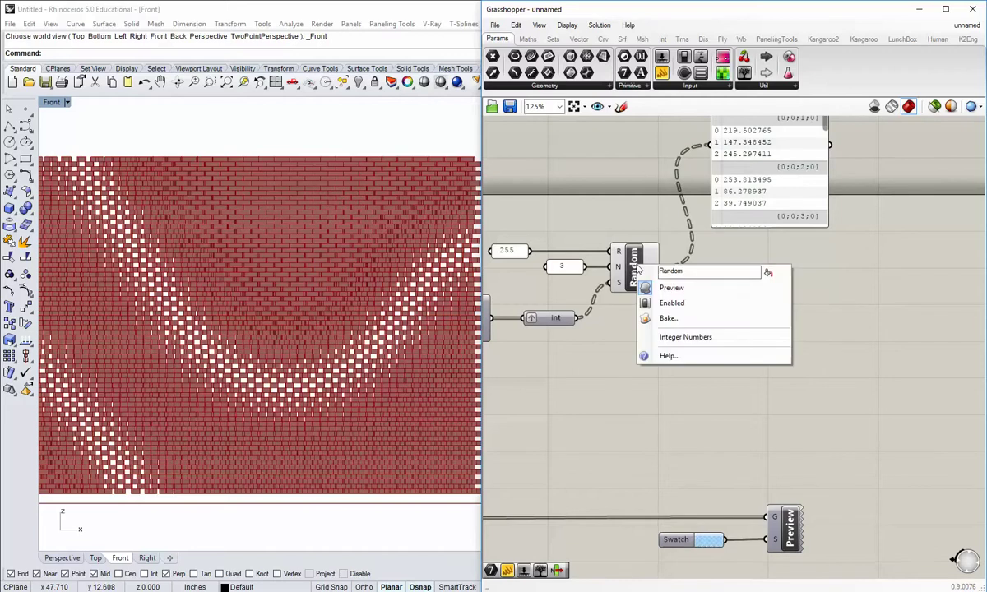
{"action": "left_click", "coordinate": [701, 342]}
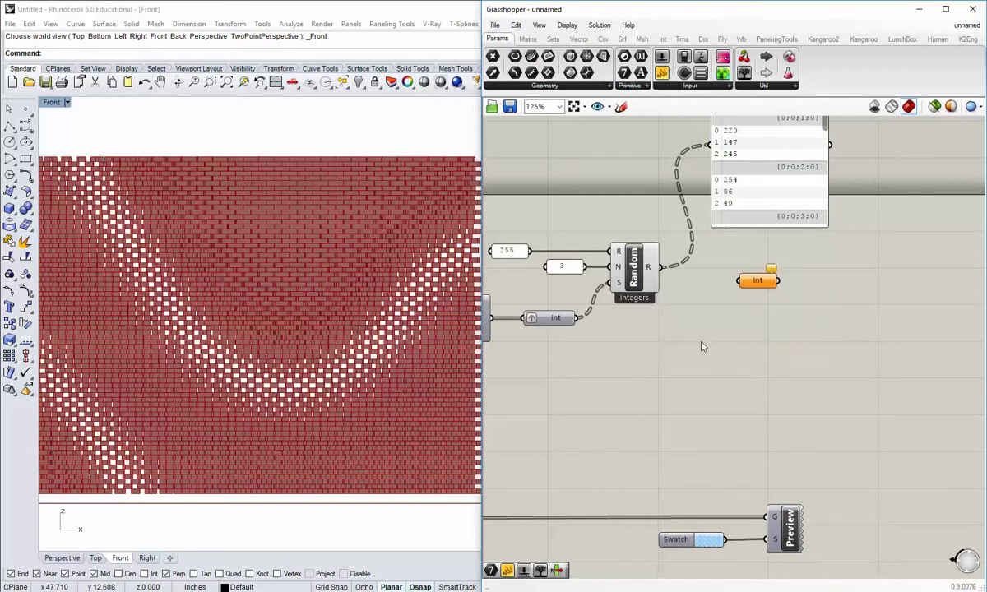
{"action": "left_click", "coordinate": [758, 280]}
{"action": "key", "text": "Delete"}
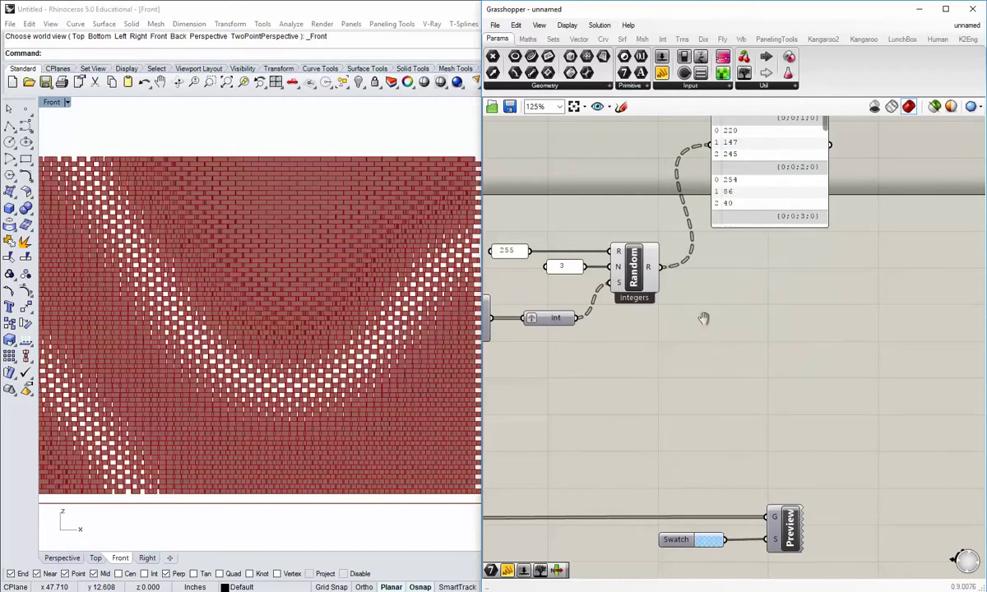
{"action": "right_click_drag", "start_coordinate": [704, 319], "coordinate": [696, 328]}
{"action": "right_click", "coordinate": [633, 273]}
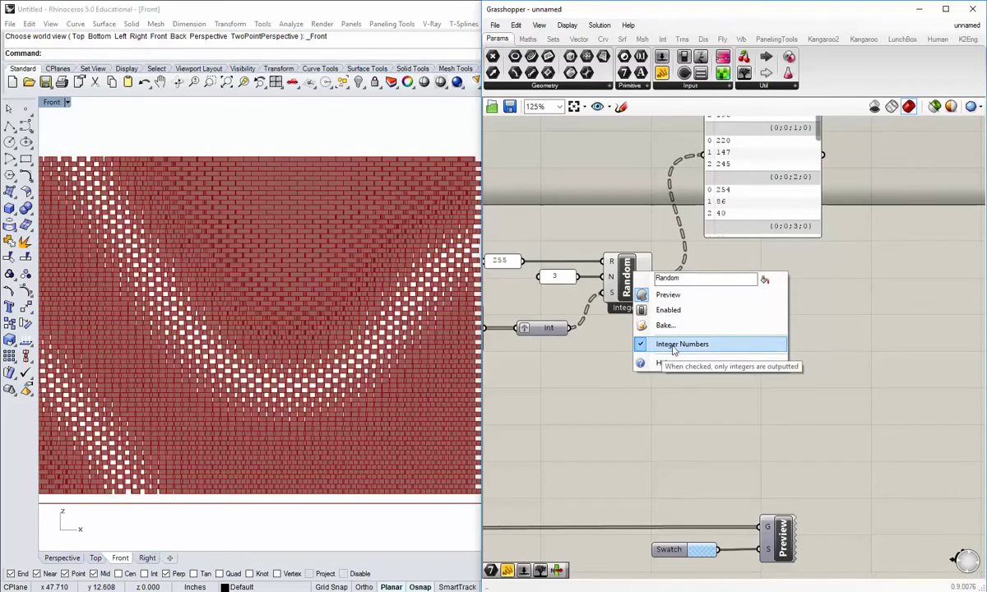
{"action": "left_click", "coordinate": [750, 414]}
{"action": "right_click_drag", "start_coordinate": [675, 392], "coordinate": [661, 489]}
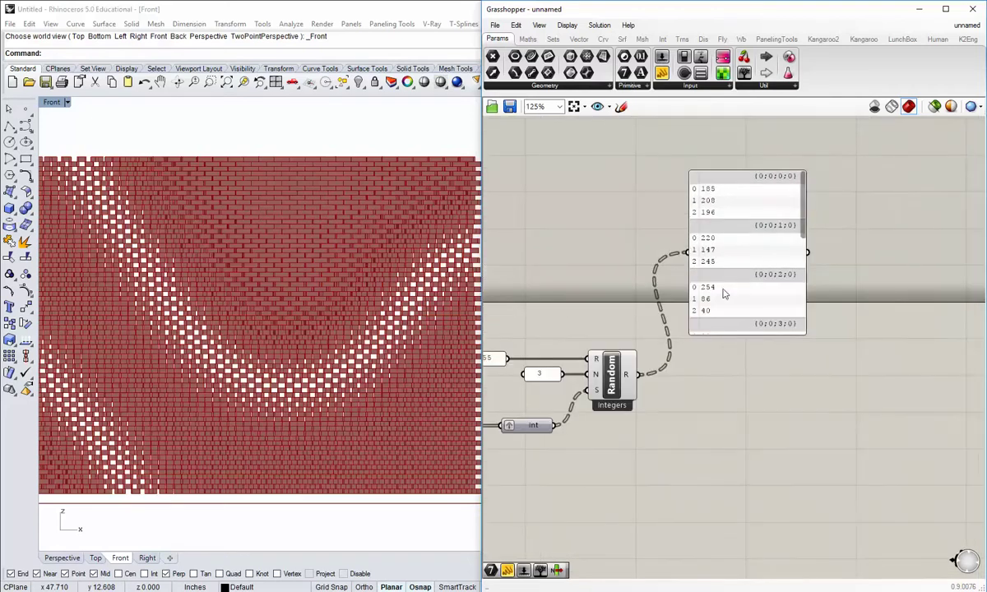
{"action": "right_click_drag", "start_coordinate": [678, 376], "coordinate": [670, 311]}
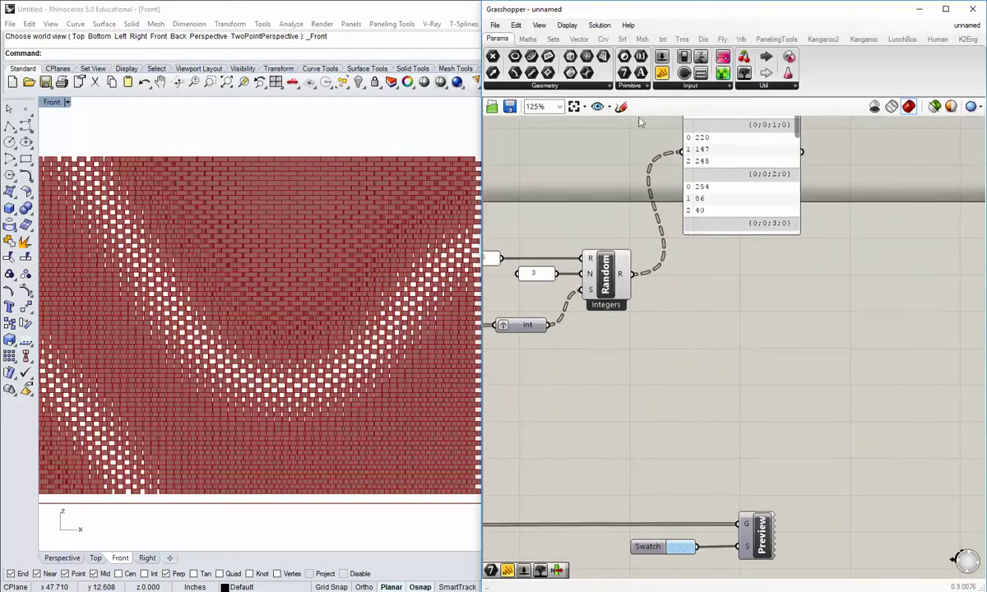
- Add a List Item component, connect the Random output to its list input, and add a +1 output to it
{"action": "left_click", "coordinate": [529, 41]}
{"action": "left_click", "coordinate": [554, 41]}
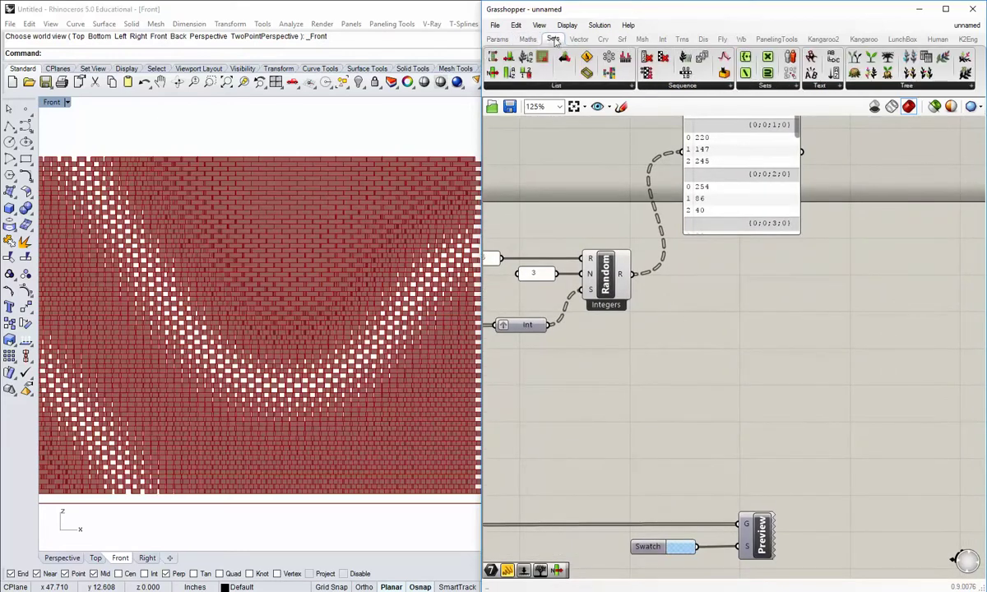
{"action": "left_click", "coordinate": [493, 73]}
{"action": "left_click", "coordinate": [676, 294]}
{"action": "left_click_drag", "start_coordinate": [632, 275], "coordinate": [714, 334]}
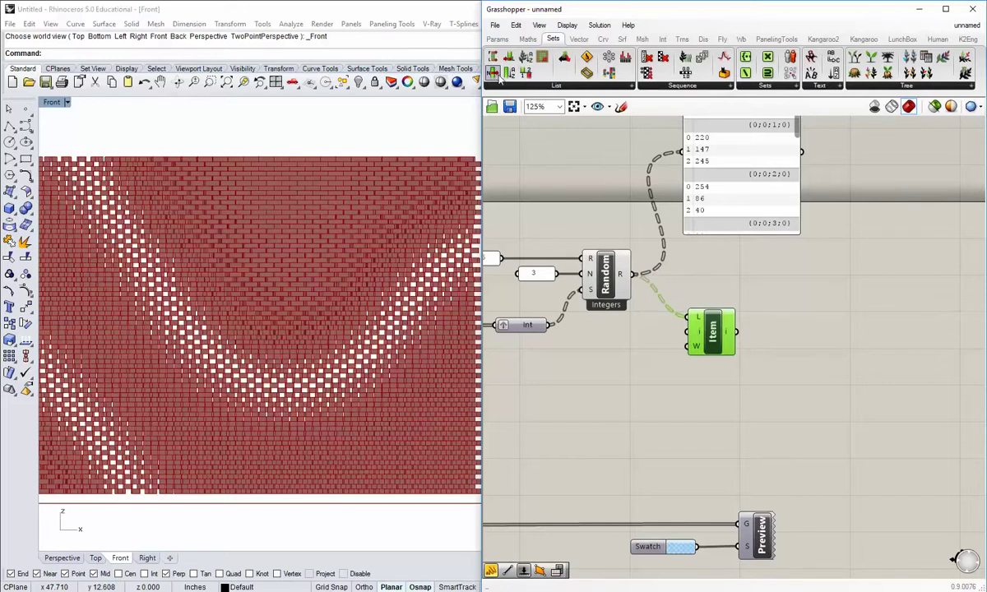
{"action": "scroll", "coordinate": [687, 342], "scroll_direction": "up", "scroll_amount": 5}
{"action": "left_click", "coordinate": [655, 285]}
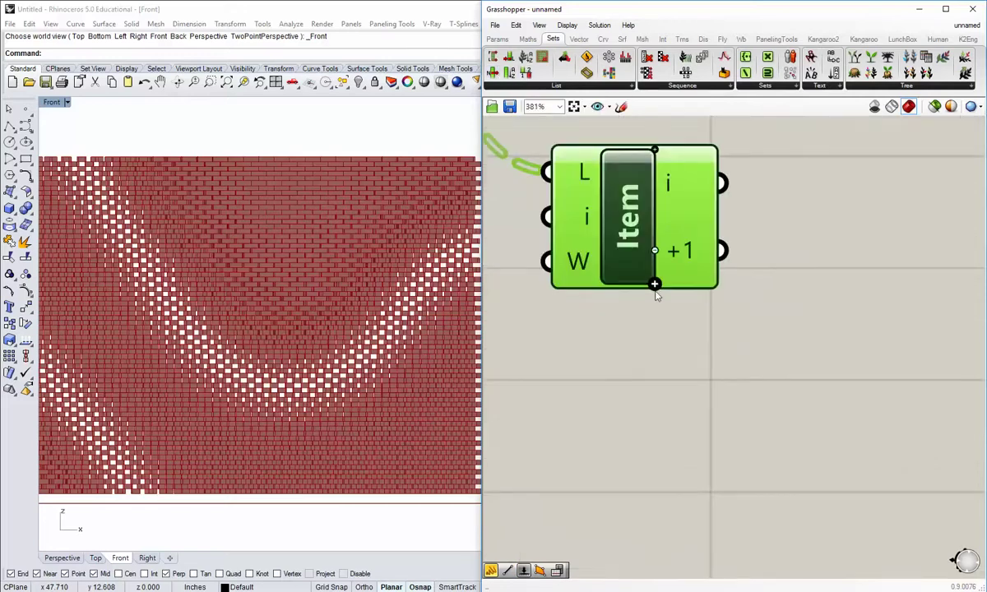
- Add a +2 output to the List Item component
{"action": "left_click", "coordinate": [654, 285]}
{"action": "scroll", "coordinate": [656, 286], "scroll_direction": "down", "scroll_amount": 2}
{"action": "right_click_drag", "start_coordinate": [655, 290], "coordinate": [715, 398]}
{"action": "left_click", "coordinate": [734, 449]}
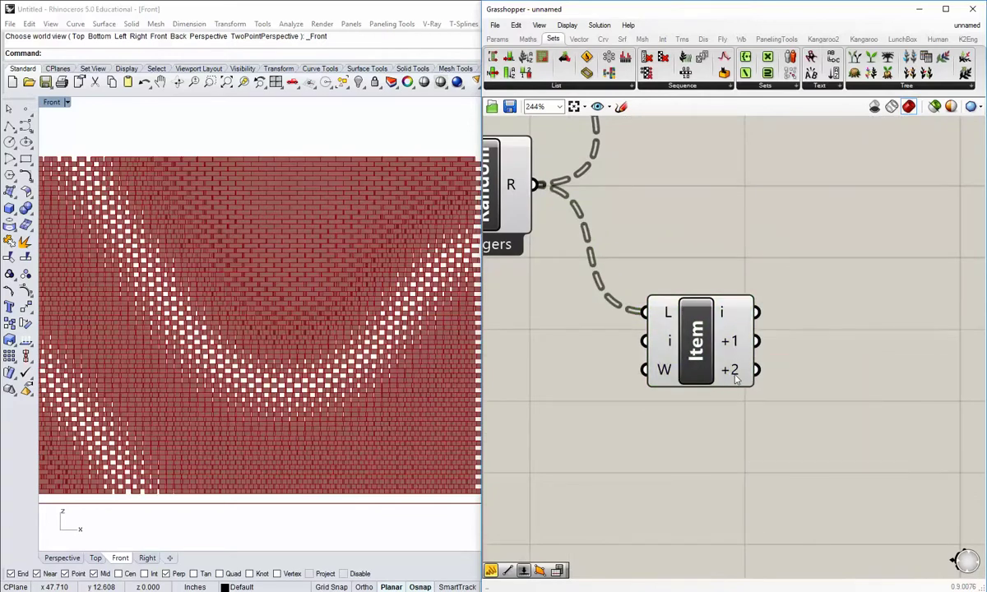
{"action": "scroll", "coordinate": [736, 379], "scroll_direction": "down", "scroll_amount": 3}
{"action": "right_click_drag", "start_coordinate": [706, 133], "coordinate": [691, 238]}
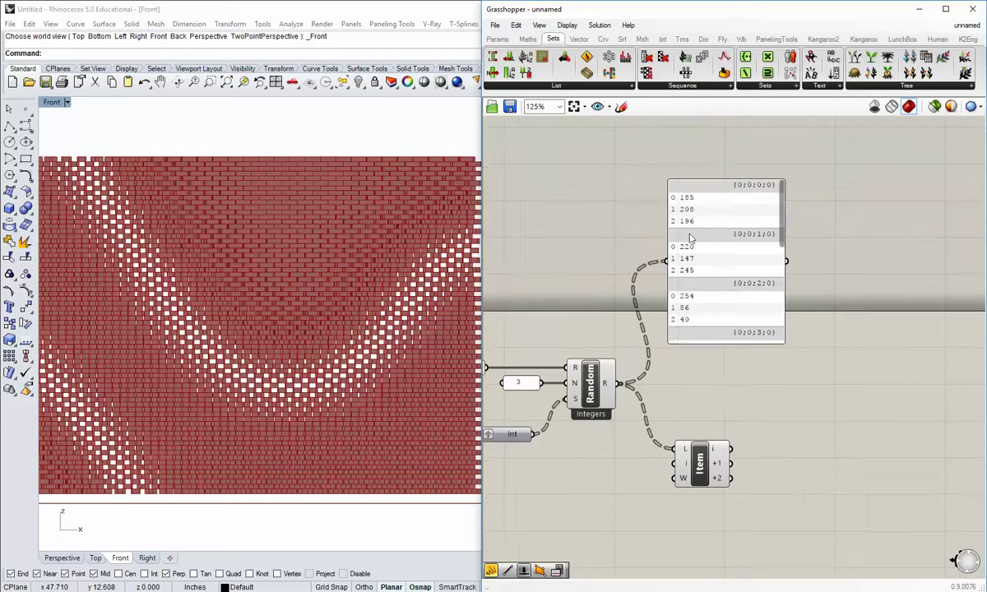
- Nudge the List Item component over and shift the Preview and Swatch components right to make room for more components
{"action": "right_click_drag", "start_coordinate": [739, 437], "coordinate": [729, 359]}
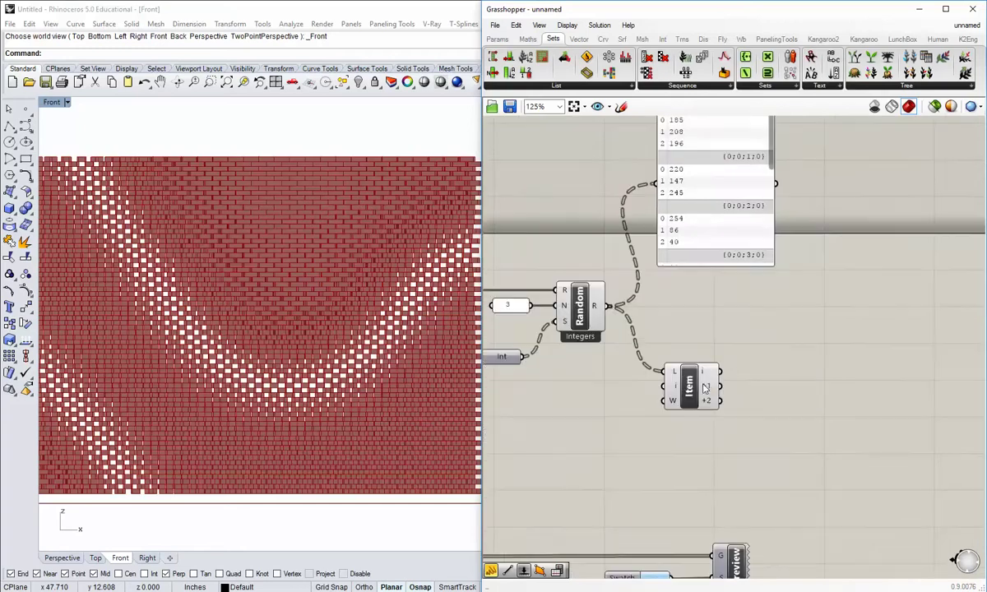
{"action": "left_click_drag", "start_coordinate": [704, 385], "coordinate": [697, 393]}
{"action": "left_click", "coordinate": [718, 448]}
{"action": "right_click_drag", "start_coordinate": [718, 450], "coordinate": [688, 354]}
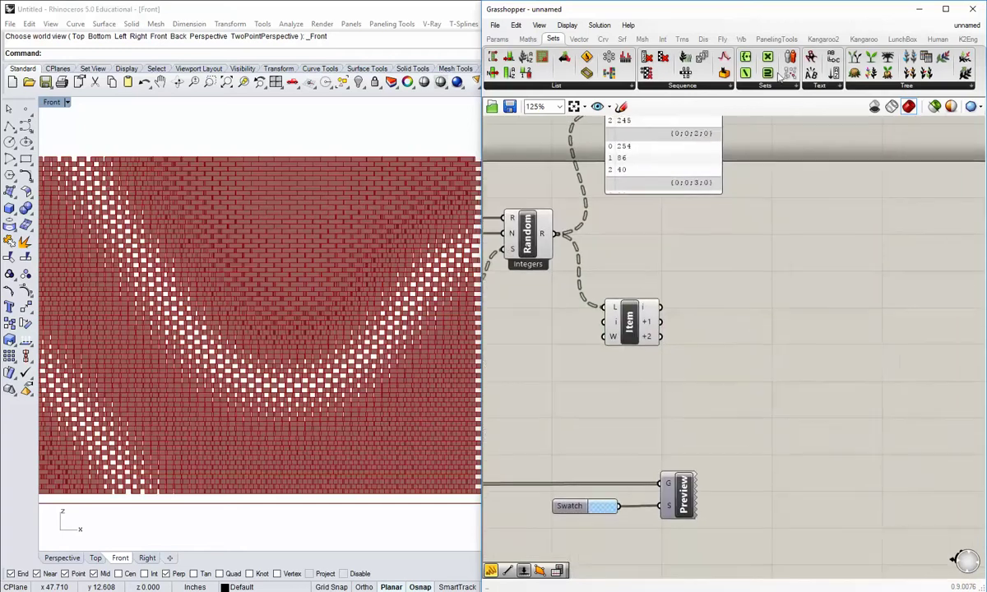
{"action": "left_click_drag", "start_coordinate": [632, 331], "coordinate": [654, 321]}
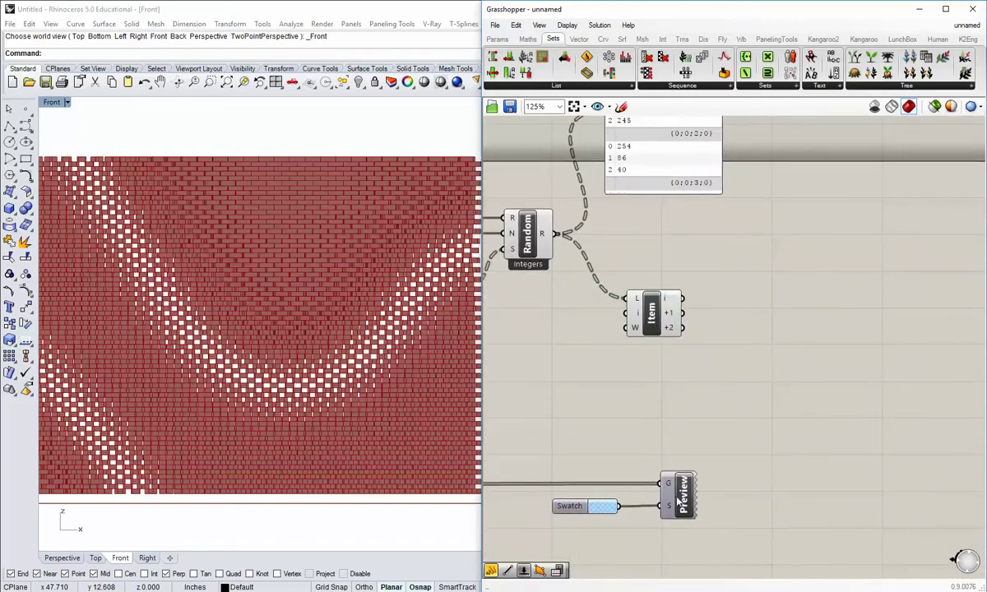
{"action": "left_click_drag", "start_coordinate": [680, 498], "coordinate": [783, 498]}
{"action": "left_click_drag", "start_coordinate": [569, 506], "coordinate": [693, 506]}
{"action": "left_click", "coordinate": [697, 418]}
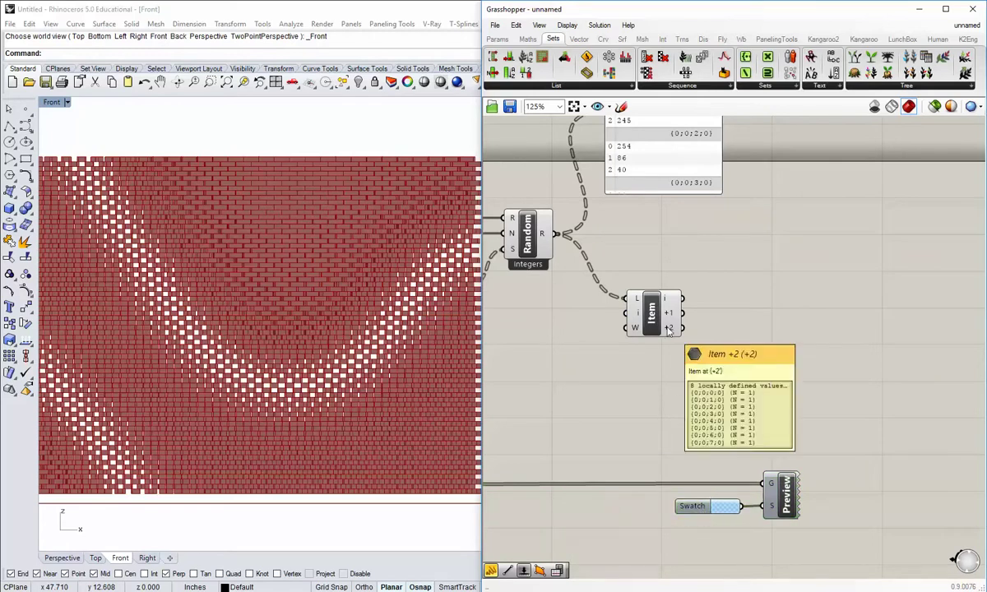
- Add a text Concatenate component beside List Item and give it a third input, C
{"action": "left_click", "coordinate": [820, 87]}
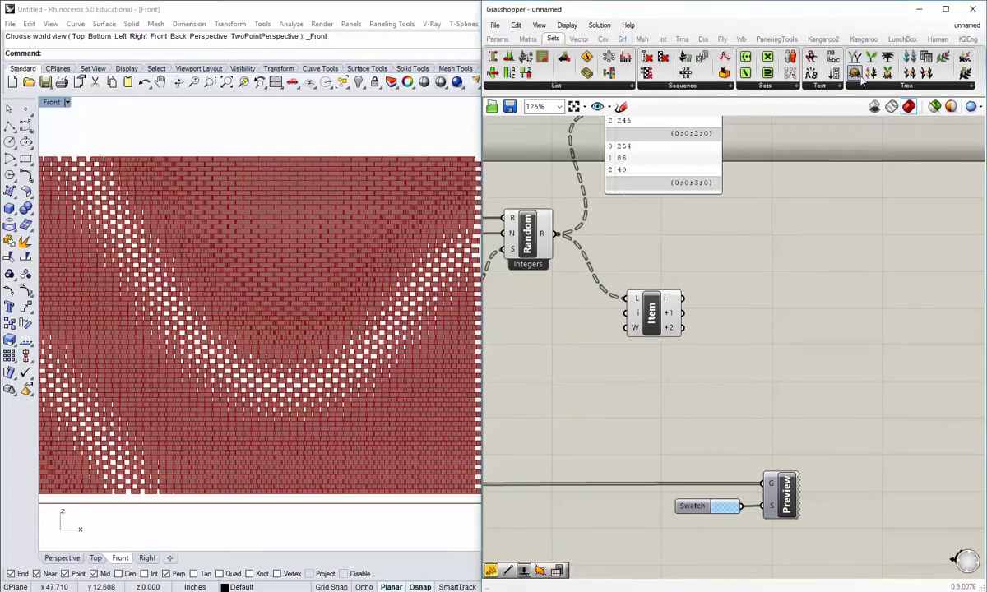
{"action": "left_click", "coordinate": [836, 89]}
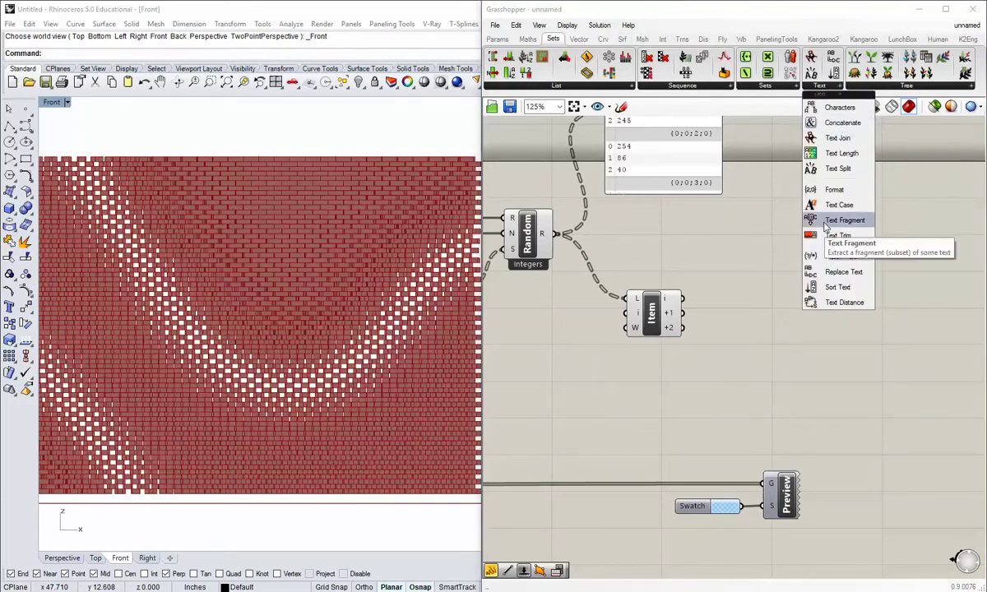
{"action": "left_click", "coordinate": [839, 123]}
{"action": "left_click", "coordinate": [761, 339]}
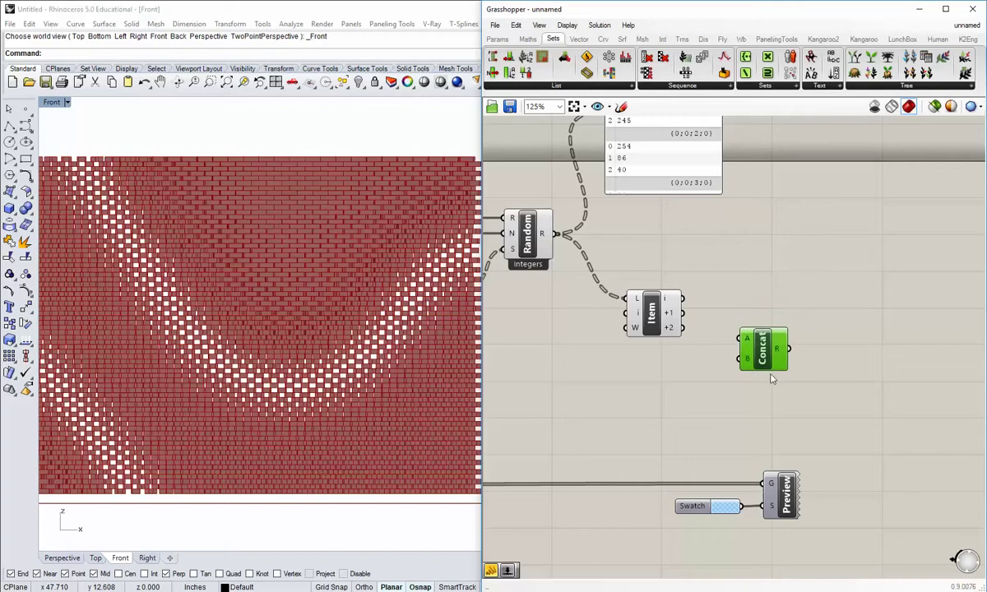
{"action": "scroll", "coordinate": [769, 375], "scroll_direction": "up", "scroll_amount": 5}
{"action": "left_click", "coordinate": [734, 361]}
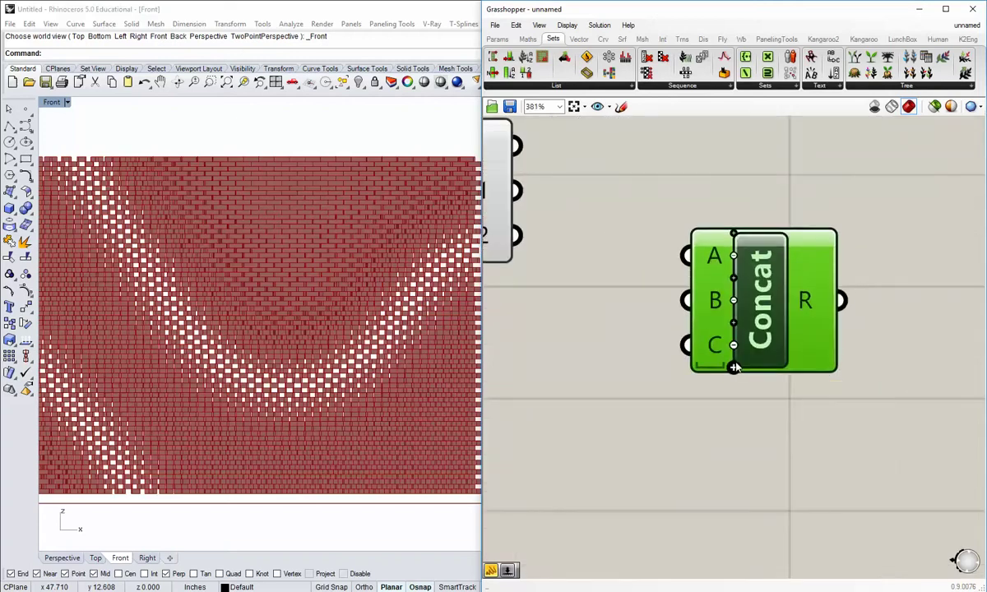
- Connect the List Item output i to Concatenate input A and place the component level with List Item
{"action": "scroll", "coordinate": [737, 367], "scroll_direction": "down", "scroll_amount": 4}
{"action": "left_click_drag", "start_coordinate": [725, 335], "coordinate": [760, 327]}
{"action": "left_click", "coordinate": [663, 362]}
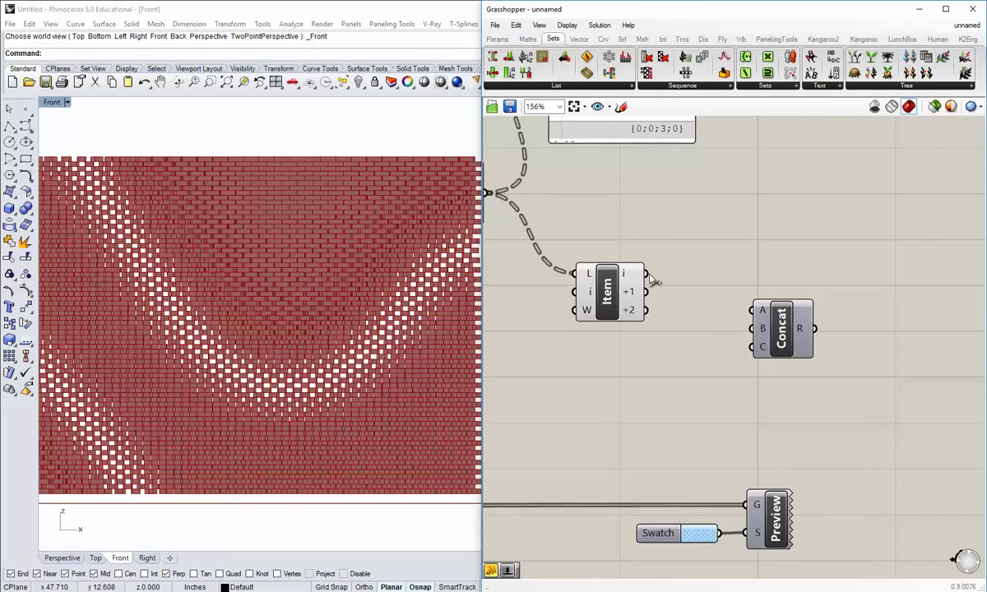
{"action": "left_click_drag", "start_coordinate": [646, 273], "coordinate": [714, 285]}
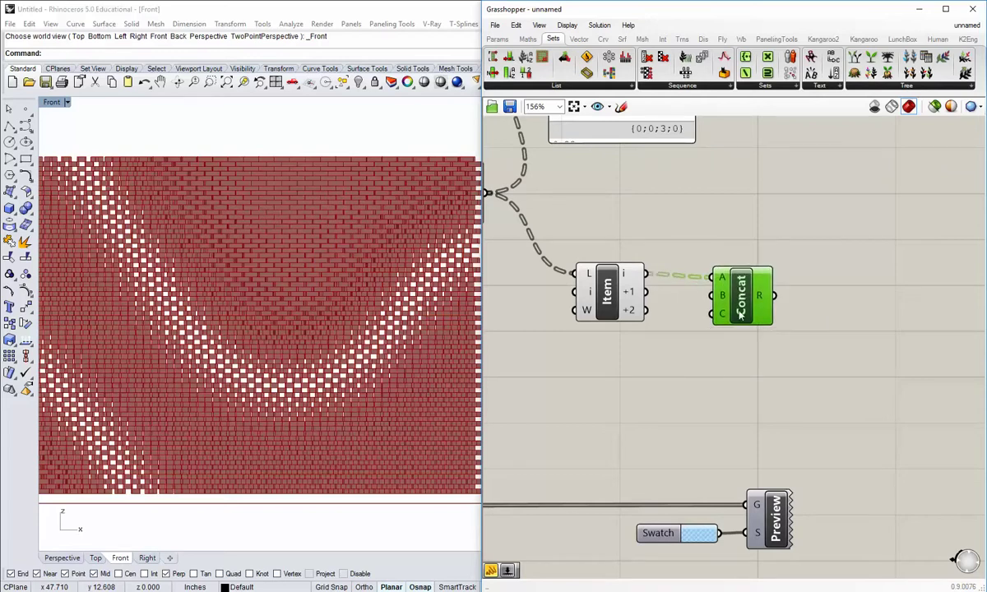
- Add inputs D, E and F to the Concatenate component
{"action": "scroll", "coordinate": [717, 329], "scroll_direction": "up", "scroll_amount": 4}
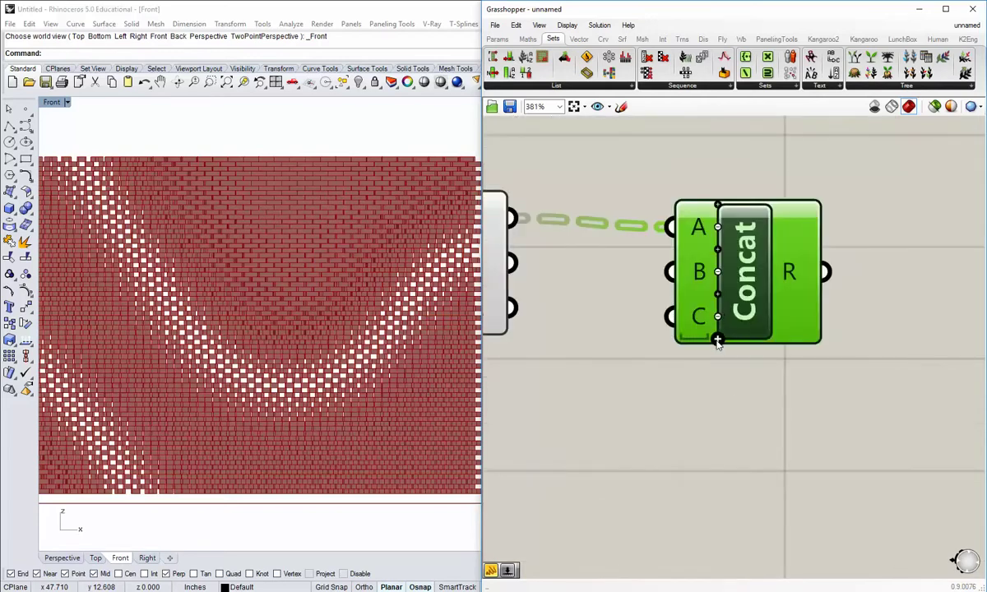
{"action": "left_click", "coordinate": [717, 341]}
{"action": "scroll", "coordinate": [728, 349], "scroll_direction": "up", "scroll_amount": 2}
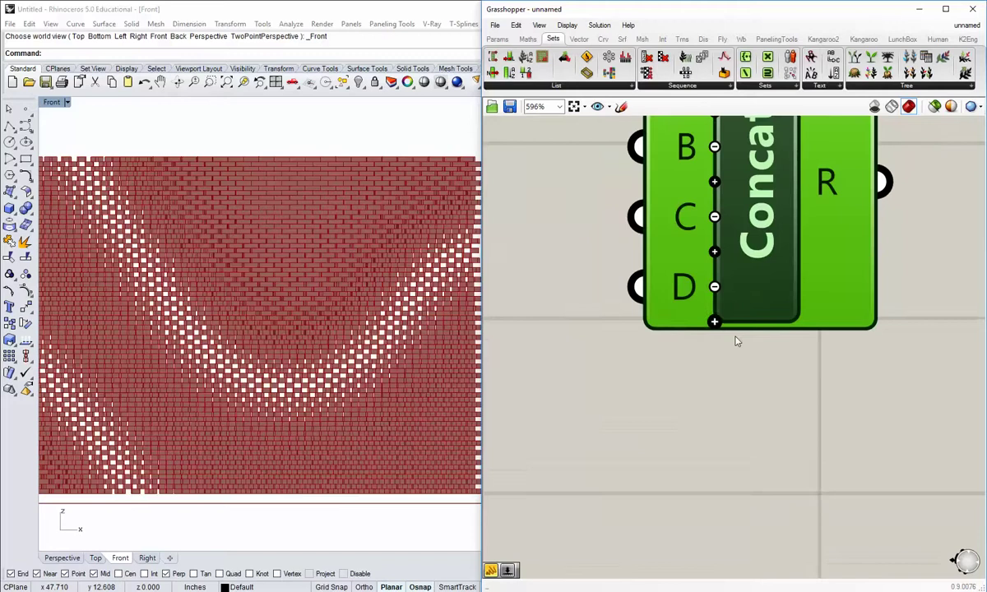
{"action": "left_click", "coordinate": [715, 322]}
{"action": "left_click", "coordinate": [715, 356]}
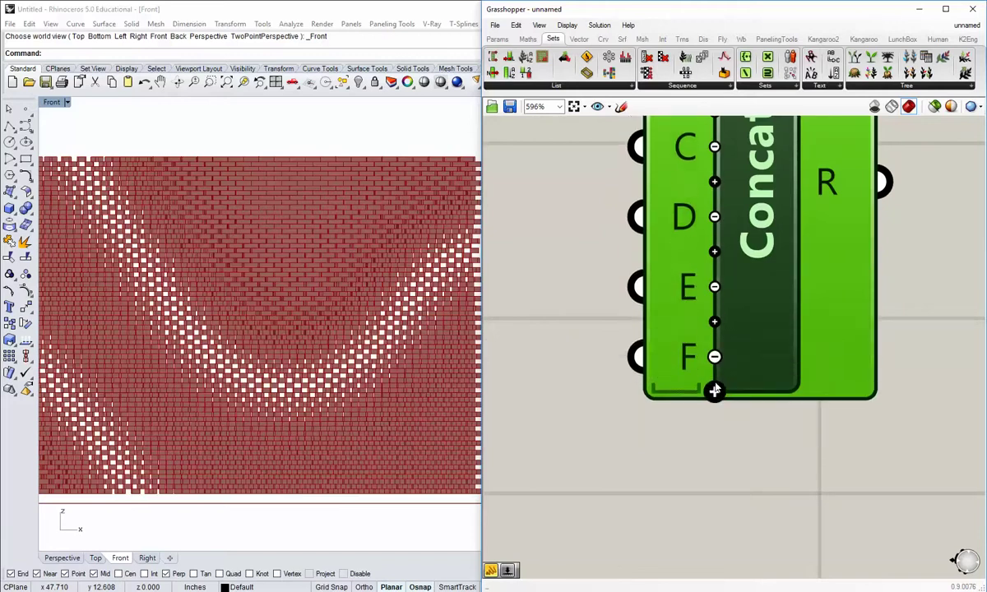
{"action": "scroll", "coordinate": [715, 390], "scroll_direction": "down", "scroll_amount": 4}
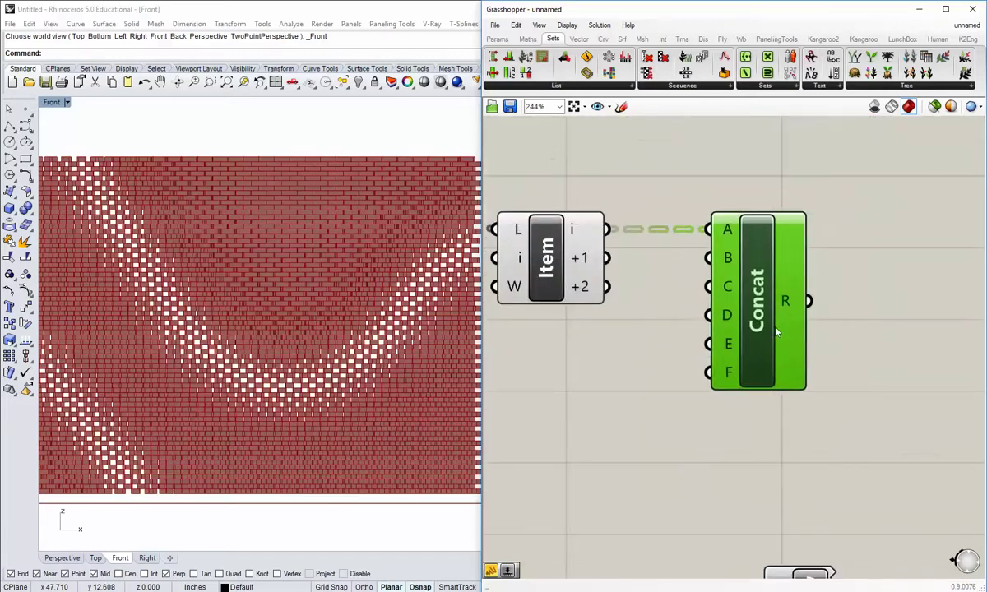
- Add input G to the Concatenate component and move it further from List Item, keeping the A wire straight
{"action": "left_click_drag", "start_coordinate": [776, 332], "coordinate": [812, 328]}
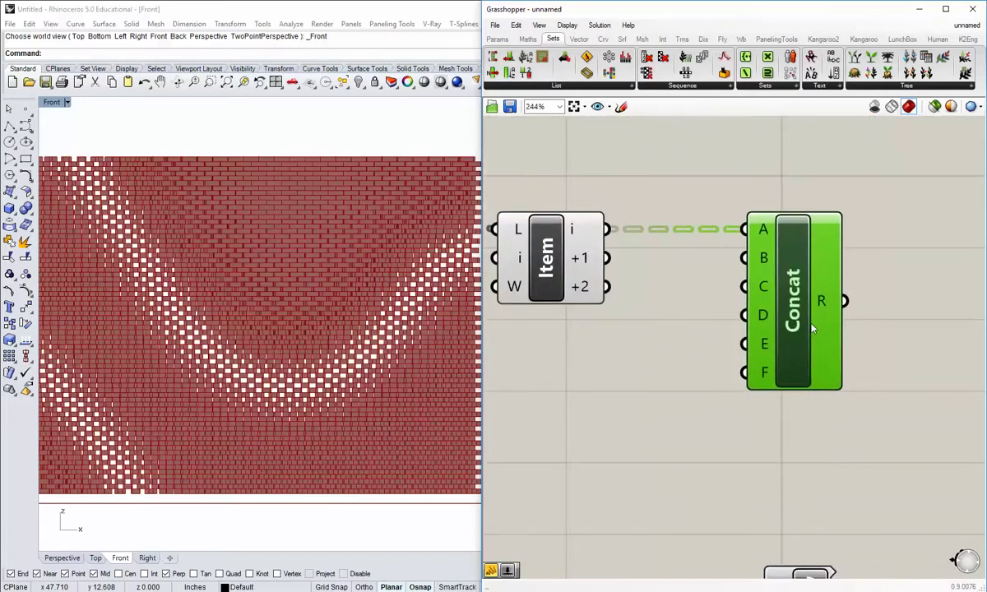
{"action": "right_click_drag", "start_coordinate": [796, 416], "coordinate": [774, 419]}
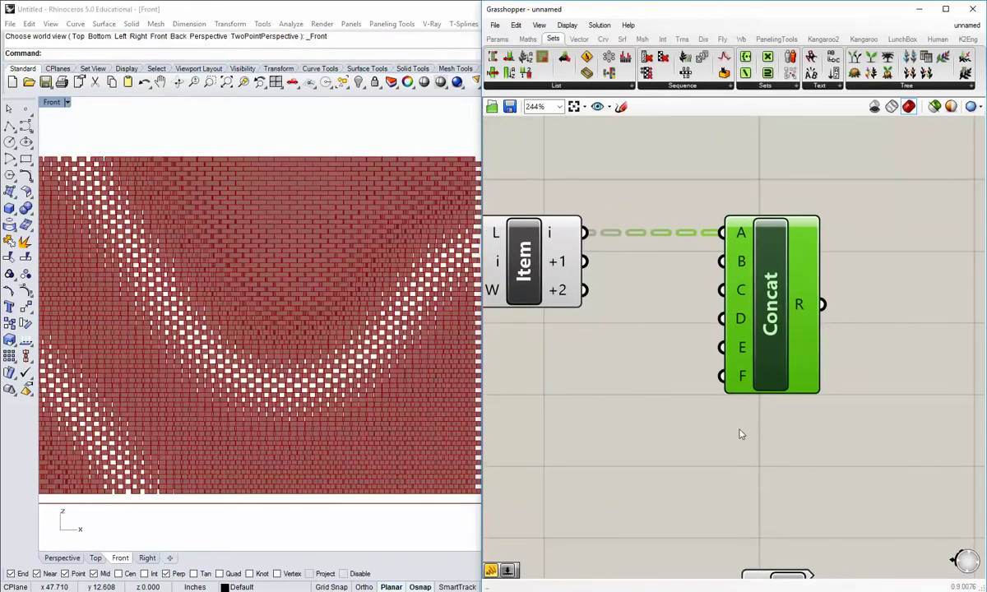
{"action": "right_click_drag", "start_coordinate": [741, 431], "coordinate": [699, 442]}
{"action": "scroll", "coordinate": [721, 404], "scroll_direction": "up", "scroll_amount": 3}
{"action": "left_click", "coordinate": [698, 412]}
{"action": "scroll", "coordinate": [689, 449], "scroll_direction": "down", "scroll_amount": 4}
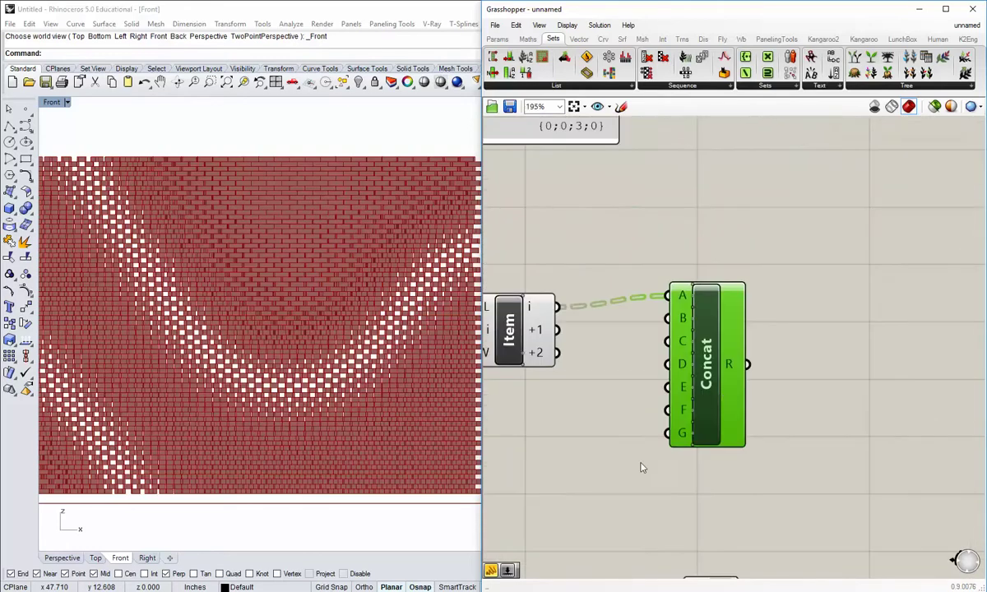
{"action": "left_click_drag", "start_coordinate": [717, 391], "coordinate": [776, 400]}
{"action": "right_click_drag", "start_coordinate": [737, 462], "coordinate": [742, 431]}
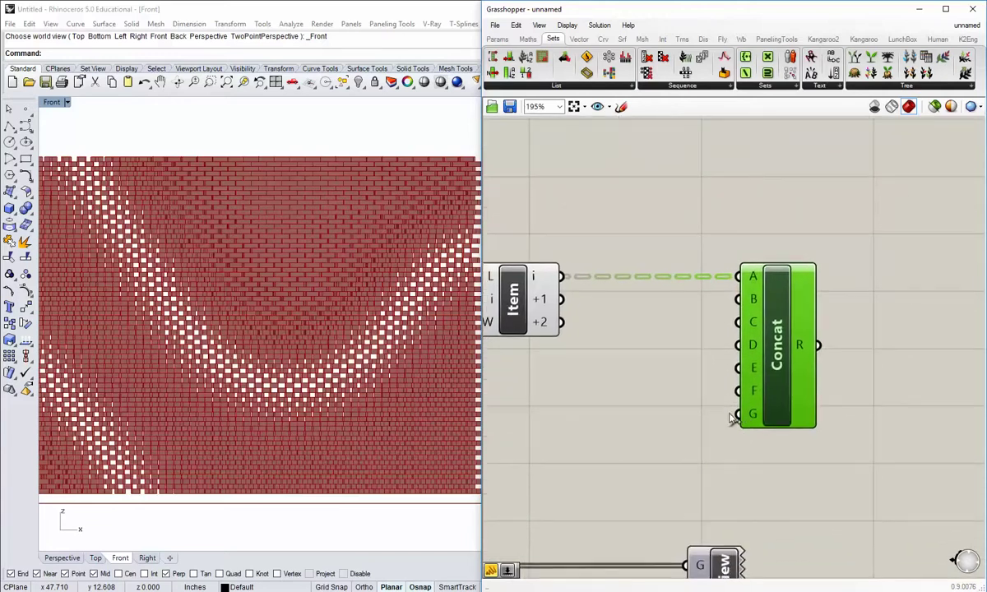
- Add a panel containing a comma between the List Item and Concatenate components
{"action": "right_click_drag", "start_coordinate": [632, 415], "coordinate": [725, 401]}
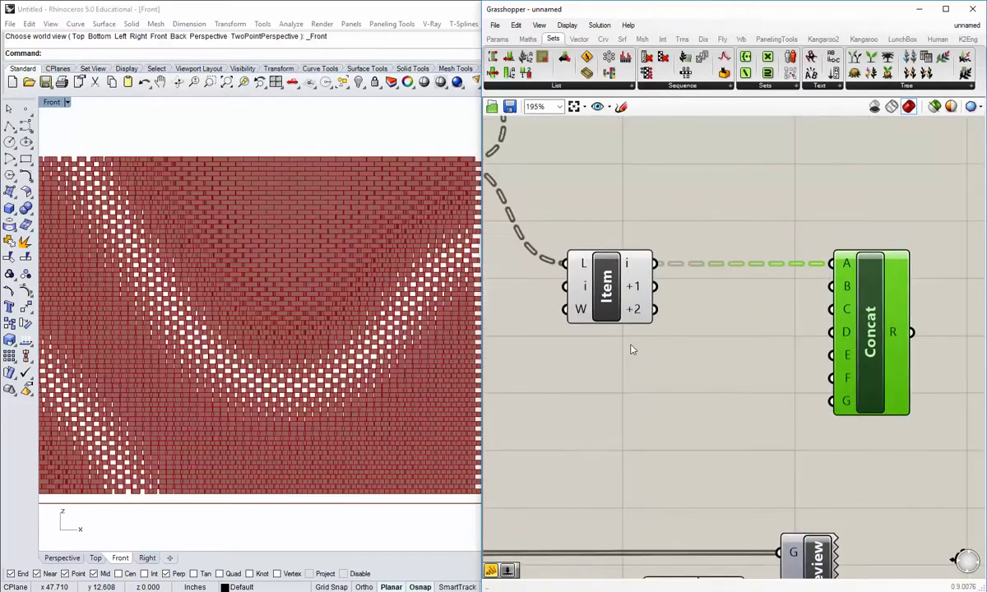
{"action": "left_click", "coordinate": [705, 349]}
{"action": "right_click_drag", "start_coordinate": [706, 349], "coordinate": [670, 345]}
{"action": "left_click", "coordinate": [496, 39]}
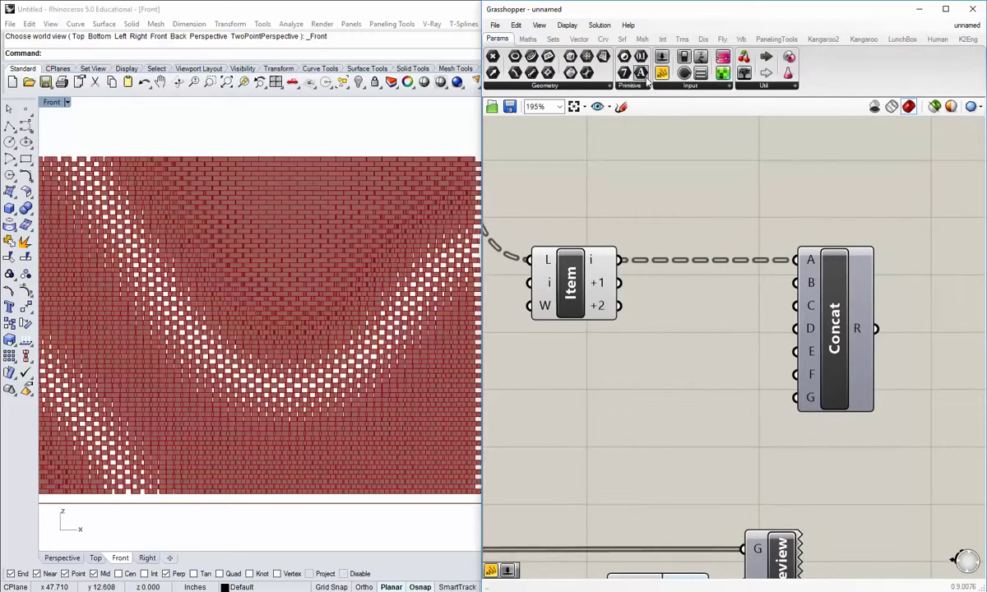
{"action": "left_click_drag", "start_coordinate": [667, 74], "coordinate": [646, 362]}
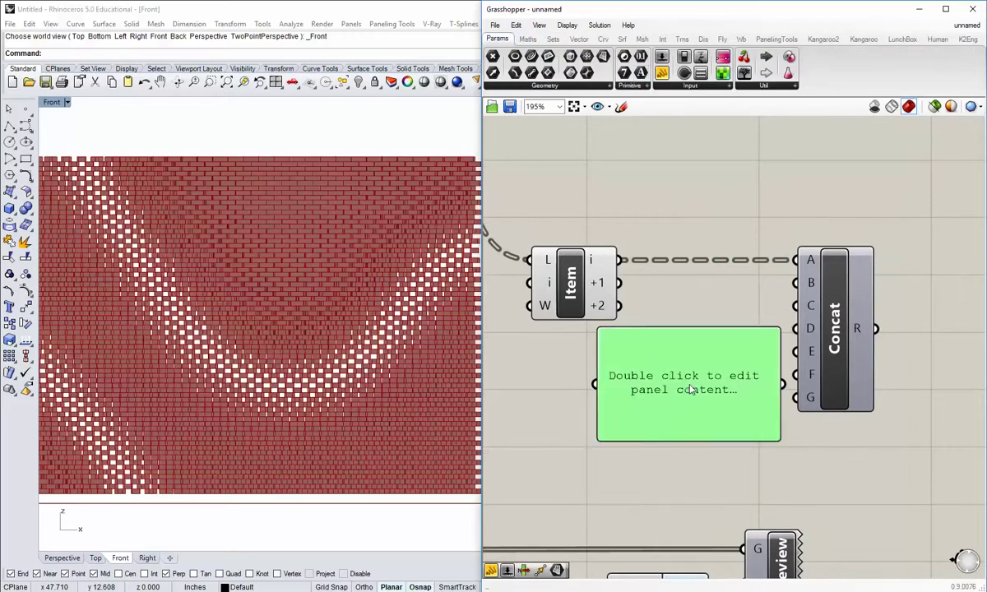
{"action": "double_click", "coordinate": [691, 387]}
{"action": "type", "text": ","}
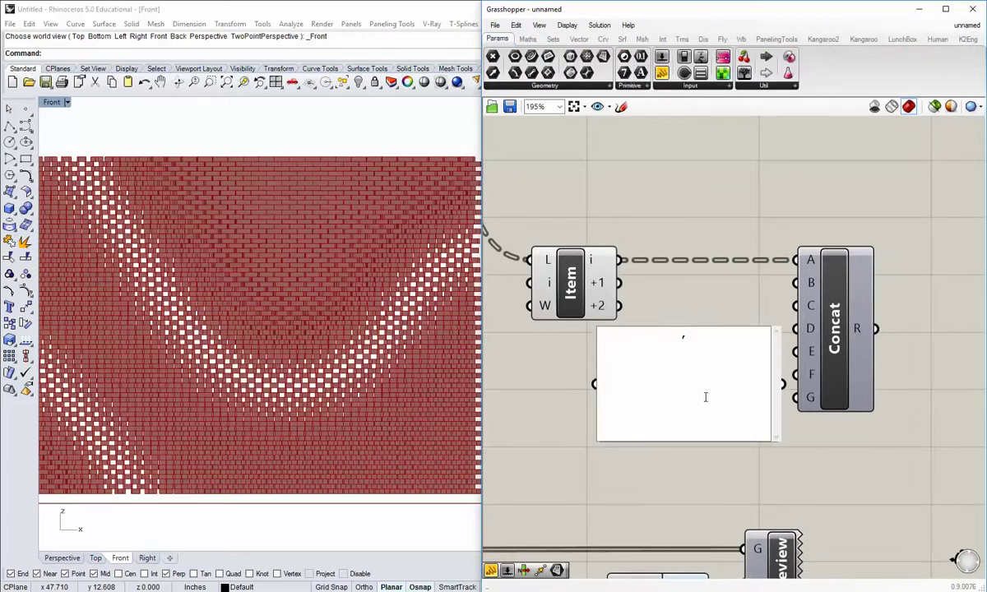
{"action": "left_click", "coordinate": [792, 455]}
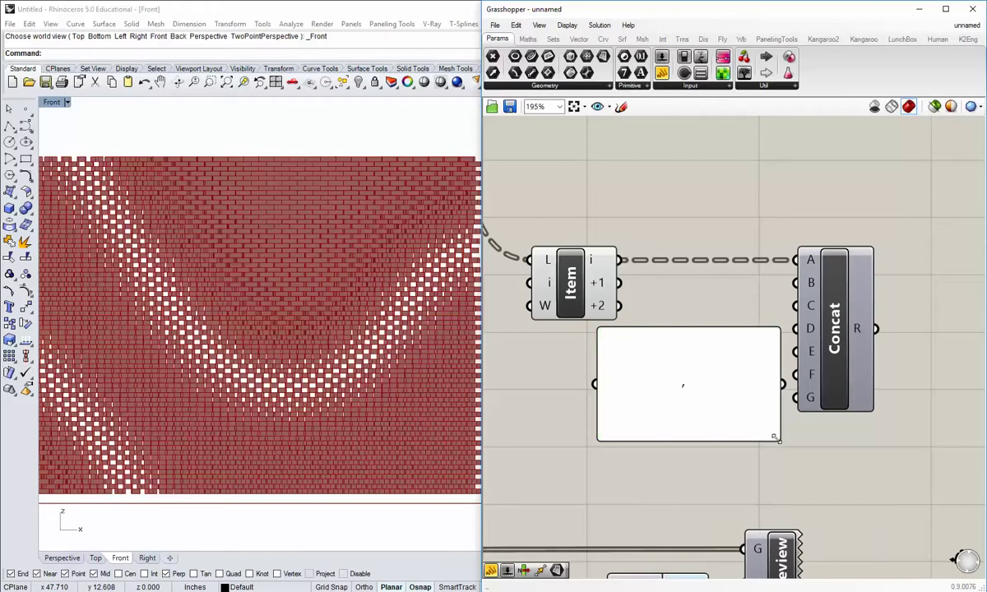
- Shrink the comma panel and connect it to Concatenate inputs B, D and F
{"action": "left_click_drag", "start_coordinate": [773, 438], "coordinate": [795, 282]}
{"action": "left_click_drag", "start_coordinate": [726, 331], "coordinate": [796, 329]}
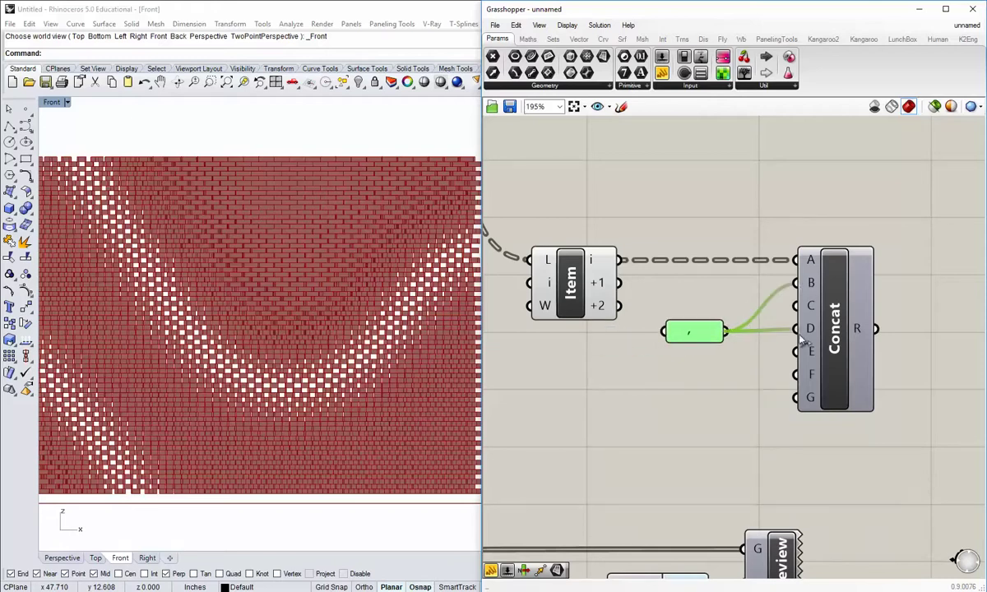
{"action": "left_click_drag", "start_coordinate": [726, 331], "coordinate": [796, 375]}
{"action": "left_click_drag", "start_coordinate": [703, 333], "coordinate": [715, 330]}
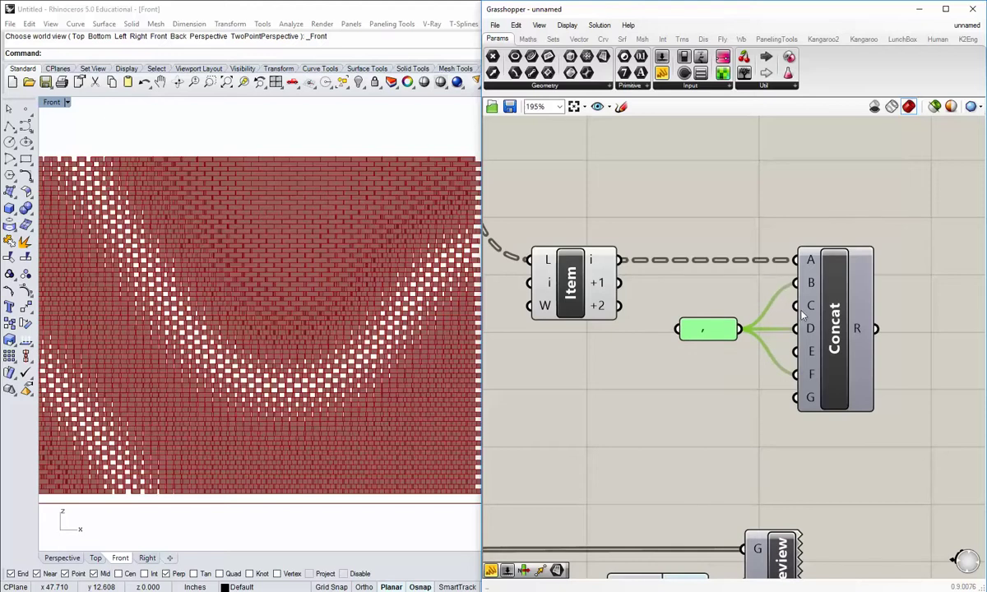
{"action": "left_click", "coordinate": [694, 389]}
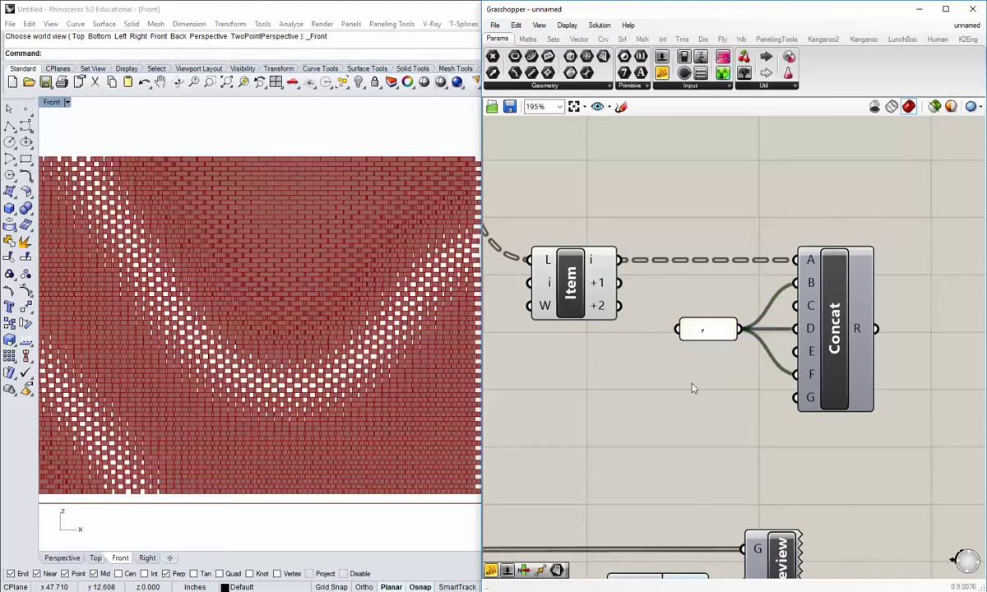
- Add a panel containing 100 below the comma panel and connect it to Concatenate input G
{"action": "left_click", "coordinate": [661, 73]}
{"action": "left_click", "coordinate": [634, 436]}
{"action": "double_click", "coordinate": [641, 461]}
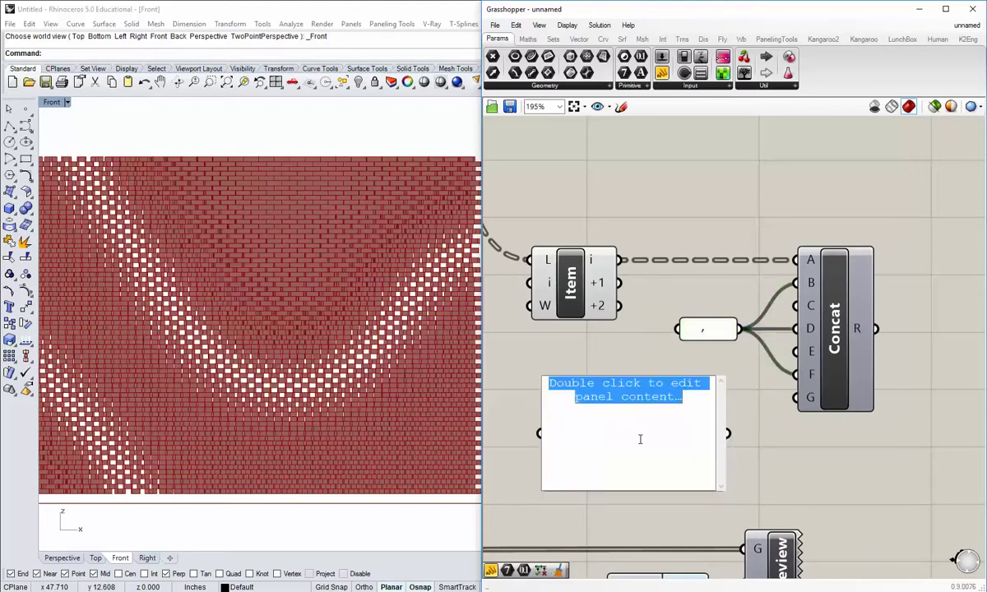
{"action": "type", "text": "155"}
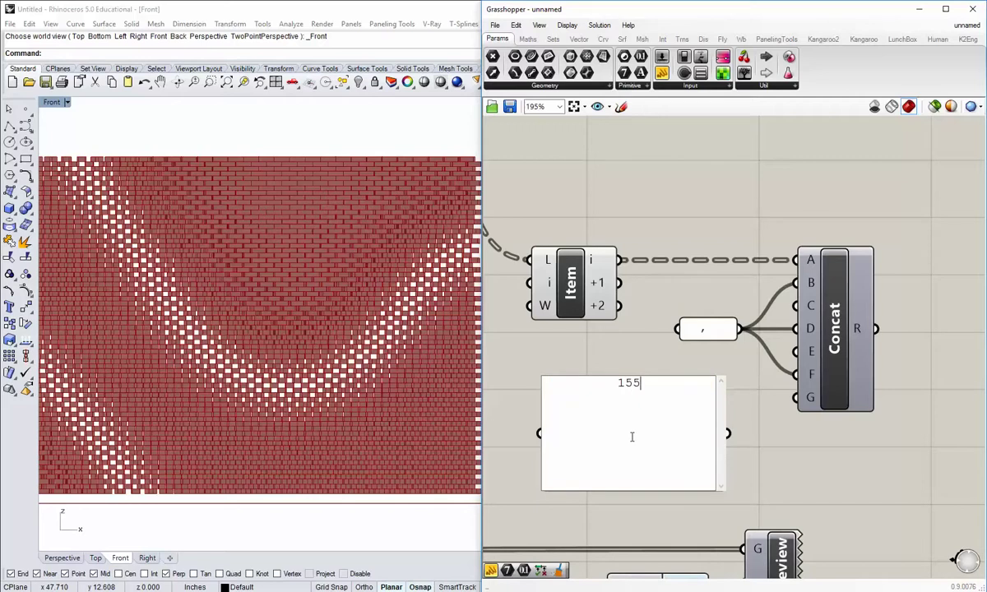
{"action": "type", "text": "00"}
{"action": "left_click", "coordinate": [747, 416]}
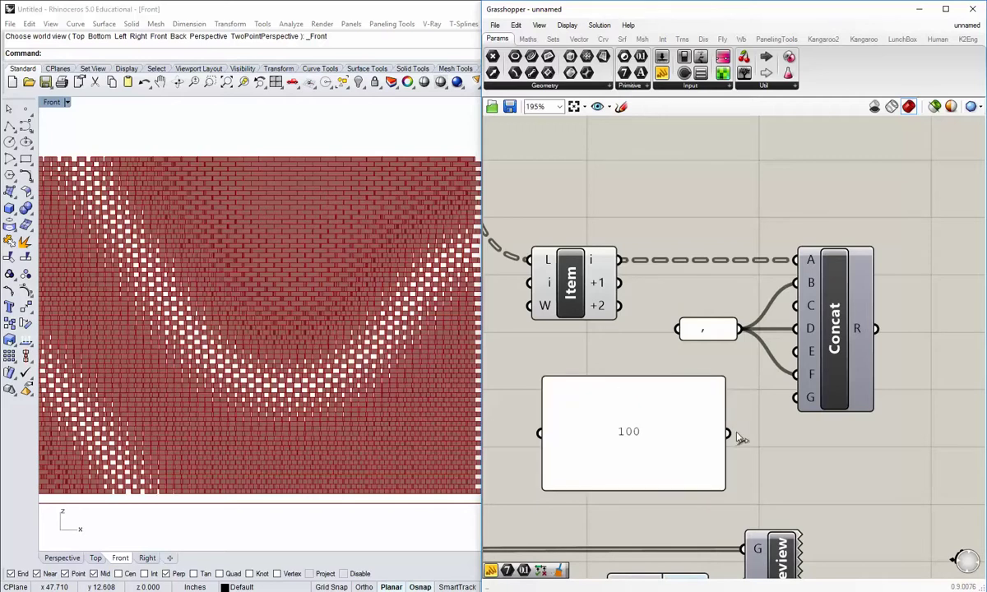
{"action": "left_click_drag", "start_coordinate": [729, 433], "coordinate": [796, 398]}
- Shrink the 100 panel and align it with the comma panel
{"action": "left_click_drag", "start_coordinate": [720, 487], "coordinate": [727, 400]}
{"action": "left_click", "coordinate": [783, 426]}
{"action": "right_click_drag", "start_coordinate": [783, 426], "coordinate": [761, 425]}
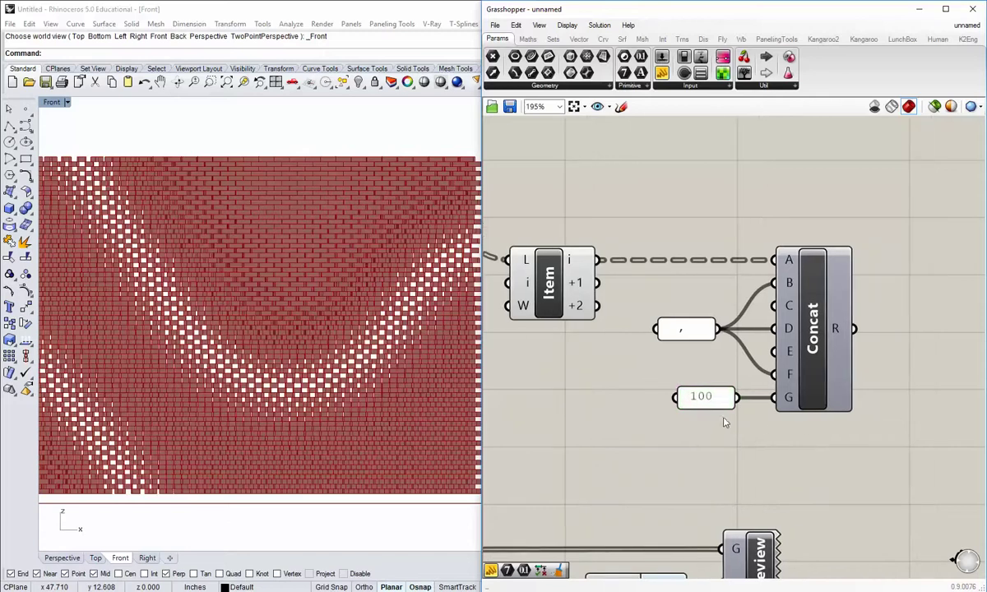
{"action": "left_click_drag", "start_coordinate": [727, 422], "coordinate": [678, 298]}
{"action": "left_click", "coordinate": [689, 313]}
{"action": "right_click_drag", "start_coordinate": [690, 316], "coordinate": [657, 323]}
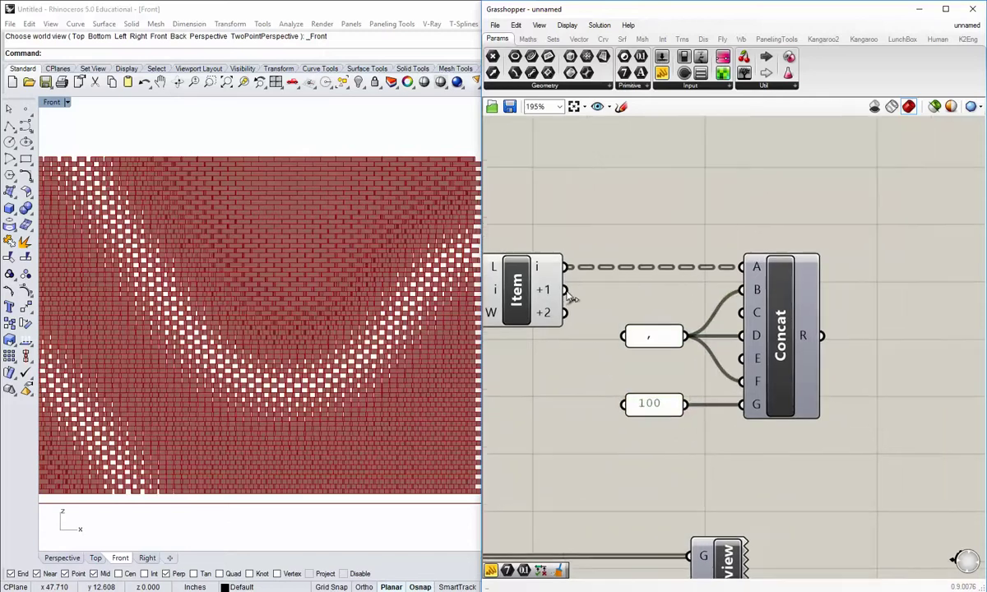
- Connect the List Item output +1 to Concatenate input C and output +2 to input E
{"action": "left_click_drag", "start_coordinate": [566, 290], "coordinate": [743, 313]}
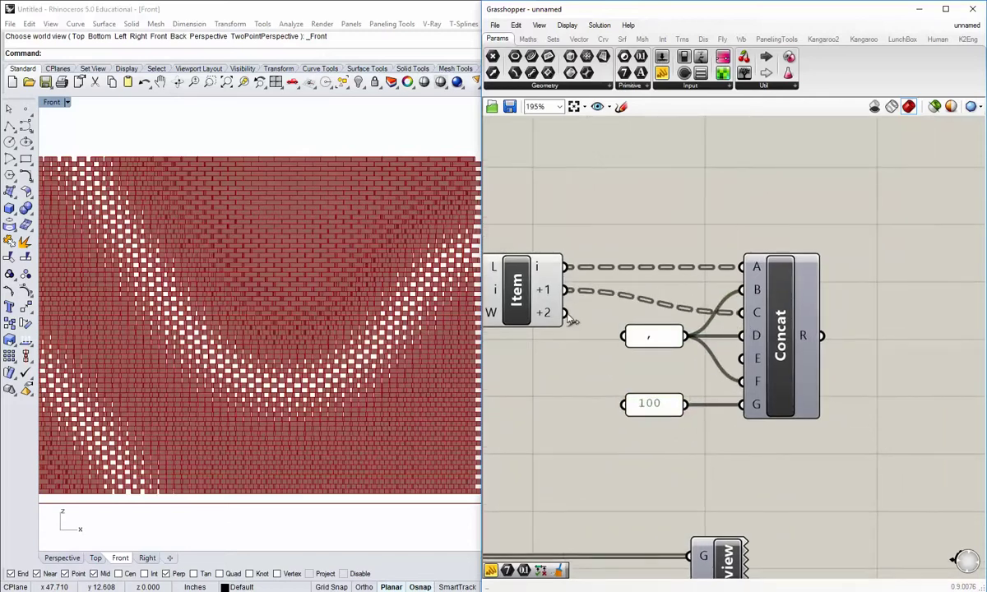
{"action": "left_click_drag", "start_coordinate": [566, 313], "coordinate": [745, 359]}
{"action": "right_click_drag", "start_coordinate": [733, 265], "coordinate": [697, 226]}
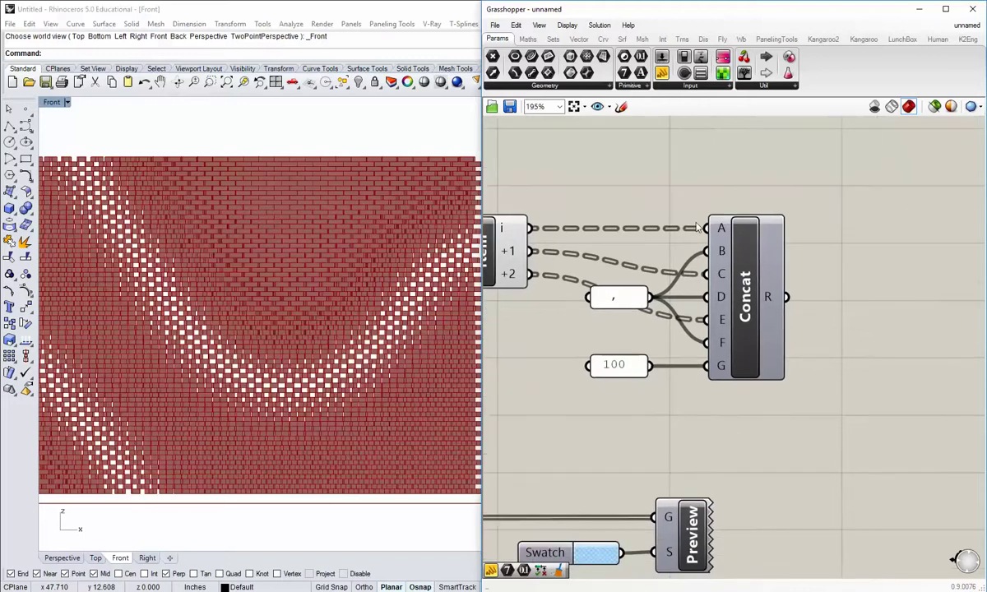
- Add a panel beside Concatenate, connect it to output R, enlarge it to show more values and align it with the output
{"action": "left_click", "coordinate": [664, 75]}
{"action": "left_click", "coordinate": [901, 280]}
{"action": "left_click_drag", "start_coordinate": [790, 297], "coordinate": [812, 281]}
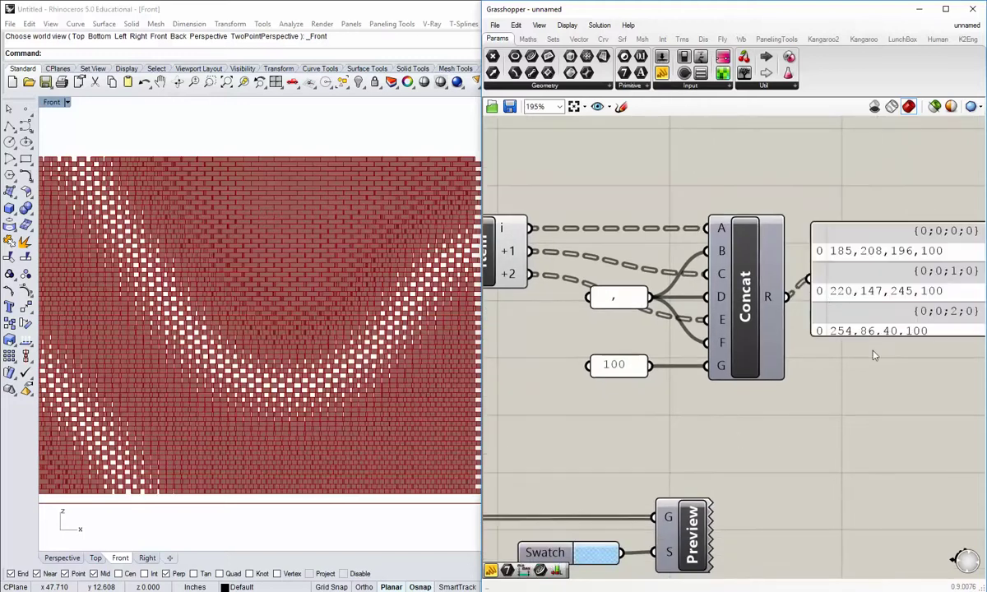
{"action": "right_click_drag", "start_coordinate": [874, 355], "coordinate": [775, 344]}
{"action": "left_click_drag", "start_coordinate": [783, 330], "coordinate": [787, 448]}
{"action": "right_click_drag", "start_coordinate": [796, 461], "coordinate": [775, 485]}
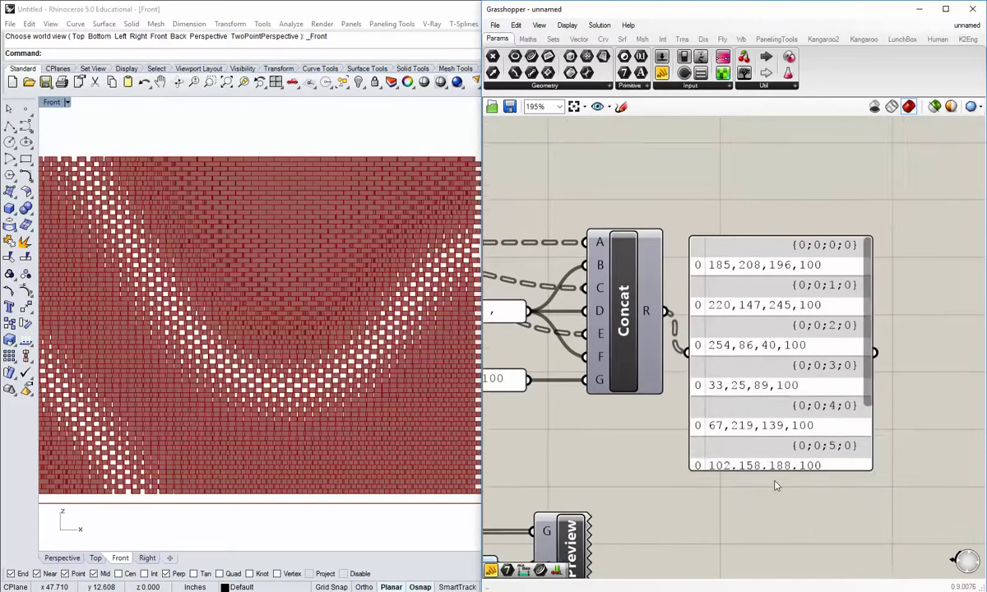
{"action": "scroll", "coordinate": [773, 485], "scroll_direction": "down", "scroll_amount": 2}
{"action": "left_click", "coordinate": [777, 328]}
{"action": "left_click", "coordinate": [712, 334]}
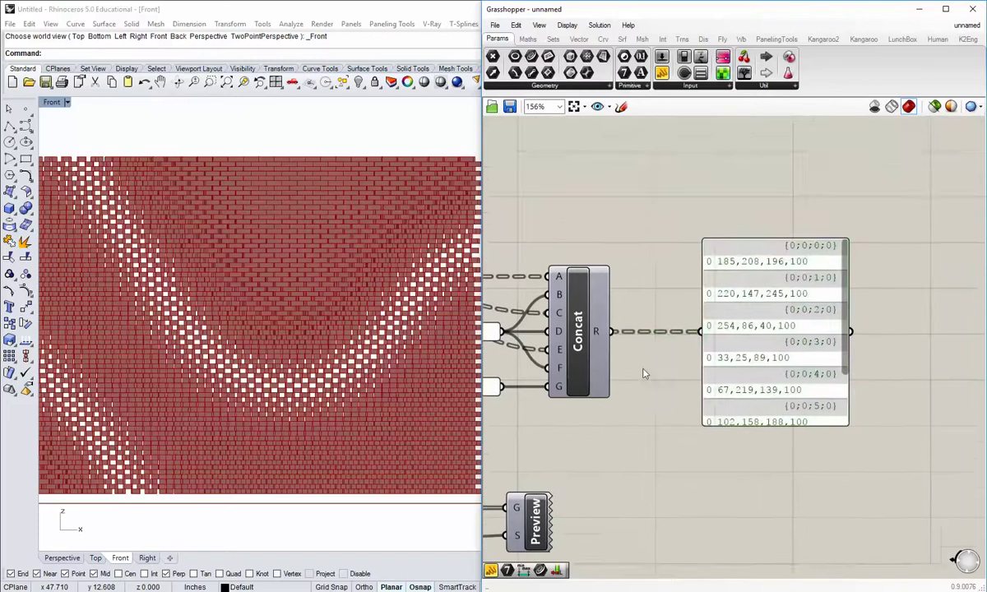
{"action": "scroll", "coordinate": [641, 366], "scroll_direction": "up", "scroll_amount": 2}
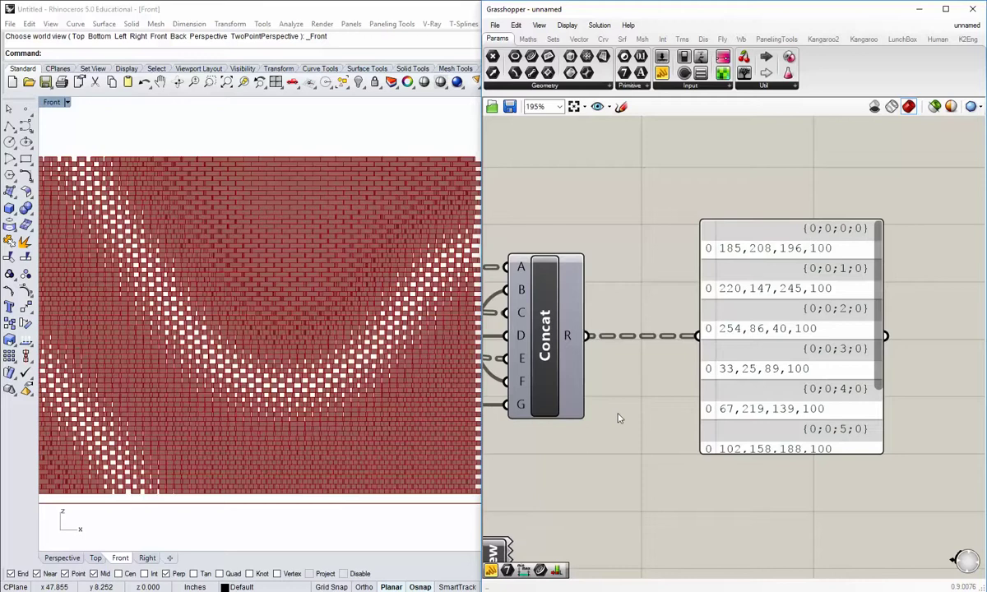
- Connect Concatenate's output R to the Preview component's S input in place of the colour swatch and move the swatch aside
{"action": "scroll", "coordinate": [616, 417], "scroll_direction": "down", "scroll_amount": 2}
{"action": "right_click_drag", "start_coordinate": [615, 419], "coordinate": [704, 264]}
{"action": "left_click_drag", "start_coordinate": [640, 412], "coordinate": [768, 362]}
{"action": "left_click_drag", "start_coordinate": [676, 204], "coordinate": [769, 367]}
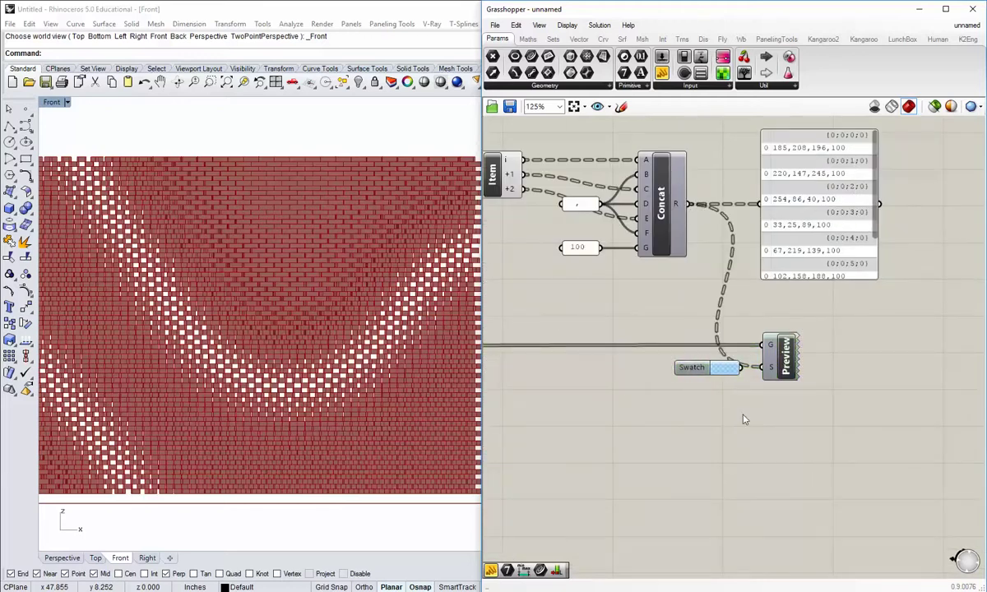
{"action": "left_click_drag", "start_coordinate": [703, 372], "coordinate": [662, 371]}
- Turn on the viewport preview of the Custom Preview component
{"action": "right_click", "coordinate": [791, 351]}
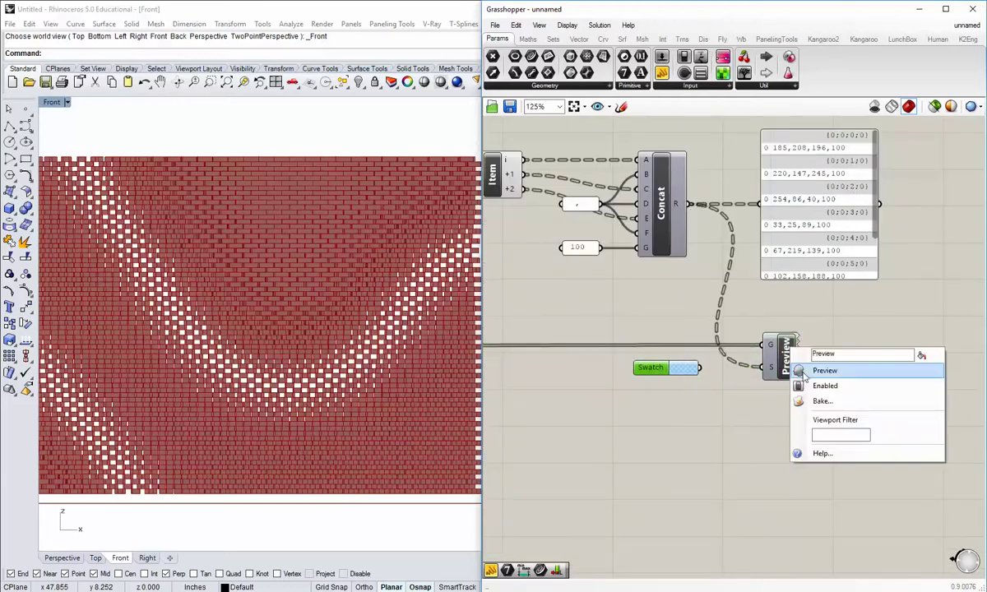
{"action": "left_click", "coordinate": [803, 372]}
{"action": "left_click", "coordinate": [780, 372]}
- Turn off the viewport preview of the Cull Pattern component
{"action": "right_click_drag", "start_coordinate": [665, 360], "coordinate": [839, 407]}
{"action": "right_click_drag", "start_coordinate": [595, 261], "coordinate": [944, 331]}
{"action": "scroll", "coordinate": [763, 385], "scroll_direction": "down", "scroll_amount": 2}
{"action": "scroll", "coordinate": [695, 354], "scroll_direction": "up", "scroll_amount": 1}
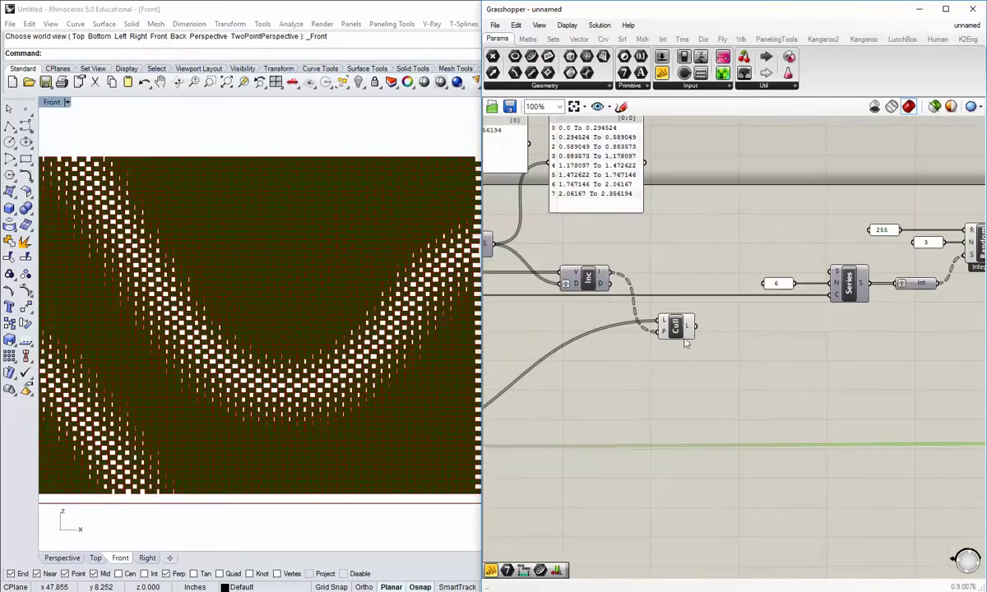
{"action": "mouse_move", "coordinate": [763, 346]}
{"action": "right_mouse_down"}
{"action": "mouse_move", "coordinate": [703, 352]}
{"action": "mouse_move", "coordinate": [727, 360]}
{"action": "mouse_move", "coordinate": [567, 331]}
{"action": "mouse_move", "coordinate": [737, 349]}
{"action": "right_mouse_up"}
{"action": "scroll", "coordinate": [703, 352], "scroll_direction": "down", "scroll_amount": 1}
{"action": "mouse_move", "coordinate": [569, 369]}
{"action": "right_mouse_down"}
{"action": "mouse_move", "coordinate": [771, 384]}
{"action": "mouse_move", "coordinate": [662, 374]}
{"action": "mouse_move", "coordinate": [564, 331]}
{"action": "right_mouse_up"}
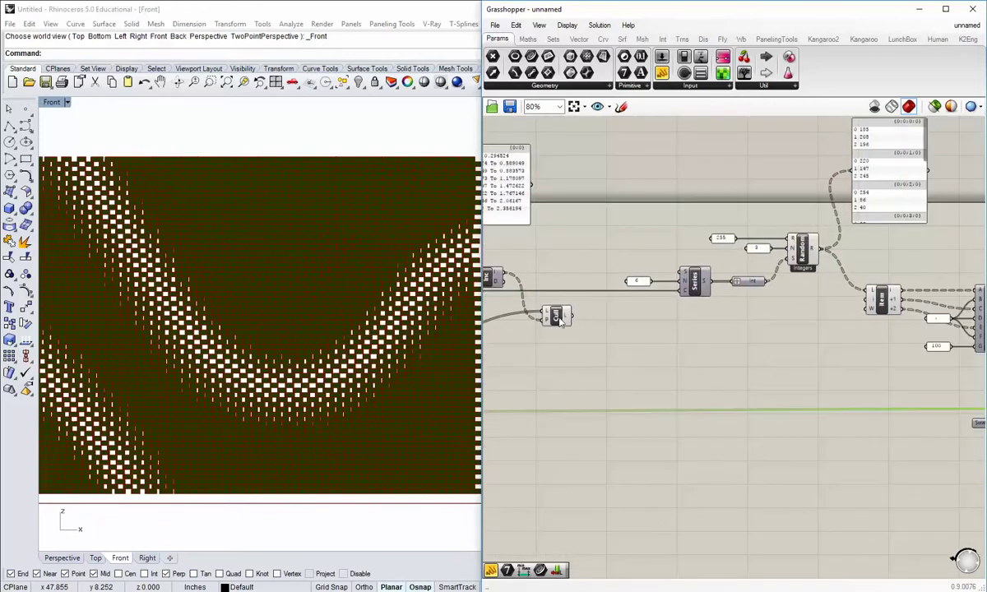
{"action": "left_click", "coordinate": [557, 327]}
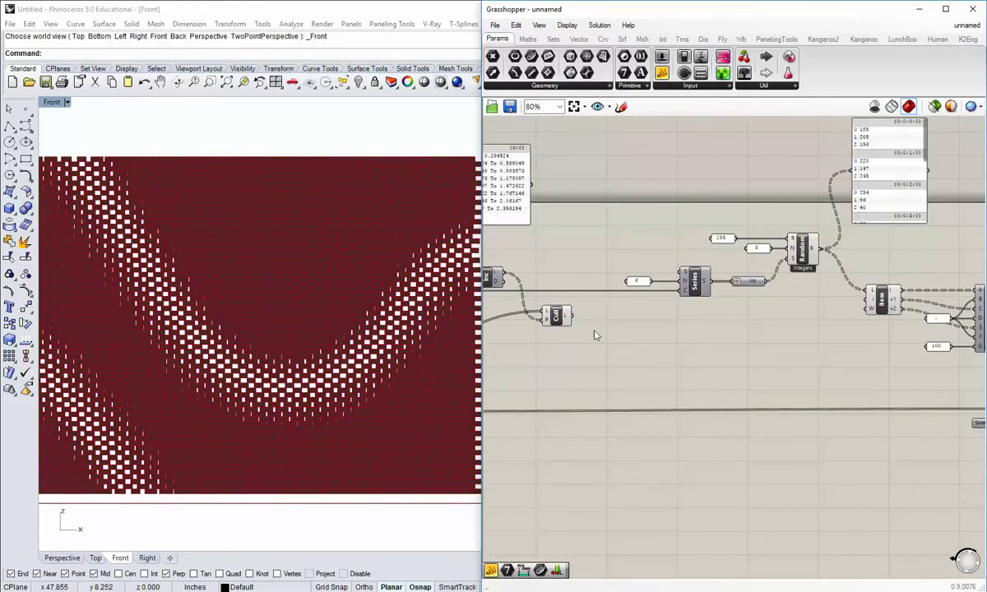
{"action": "right_click_drag", "start_coordinate": [578, 377], "coordinate": [548, 305]}
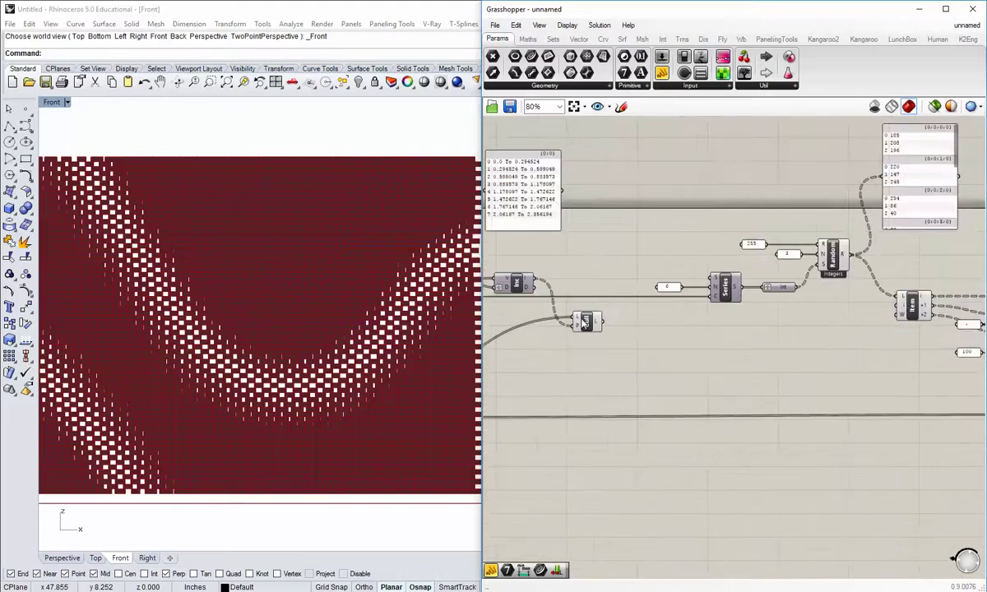
{"action": "right_click", "coordinate": [583, 320]}
{"action": "left_click", "coordinate": [604, 342]}
- Move Cull Pattern closer to the Preview component, connect its output L to Preview's G input and level the connection
{"action": "right_click_drag", "start_coordinate": [712, 367], "coordinate": [674, 375]}
{"action": "left_click_drag", "start_coordinate": [552, 334], "coordinate": [717, 391]}
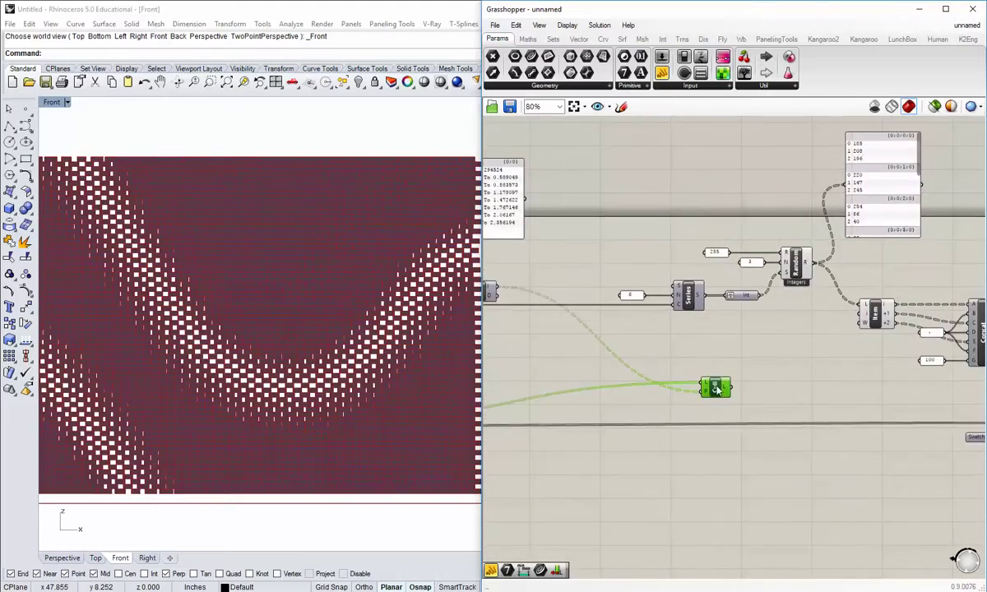
{"action": "right_click_drag", "start_coordinate": [735, 388], "coordinate": [619, 388]}
{"action": "scroll", "coordinate": [664, 409], "scroll_direction": "down", "scroll_amount": 1}
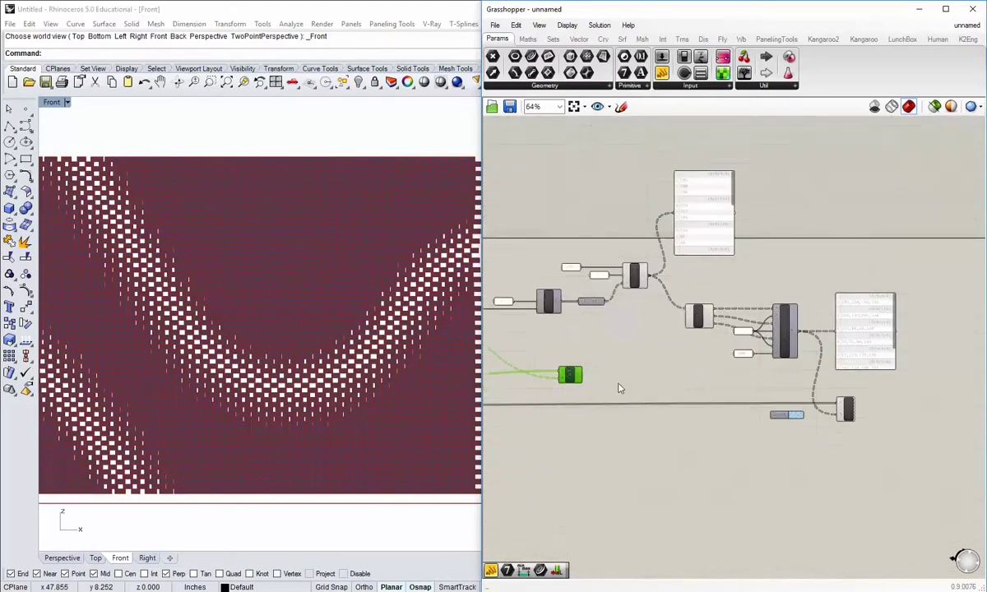
{"action": "left_click_drag", "start_coordinate": [583, 375], "coordinate": [839, 405]}
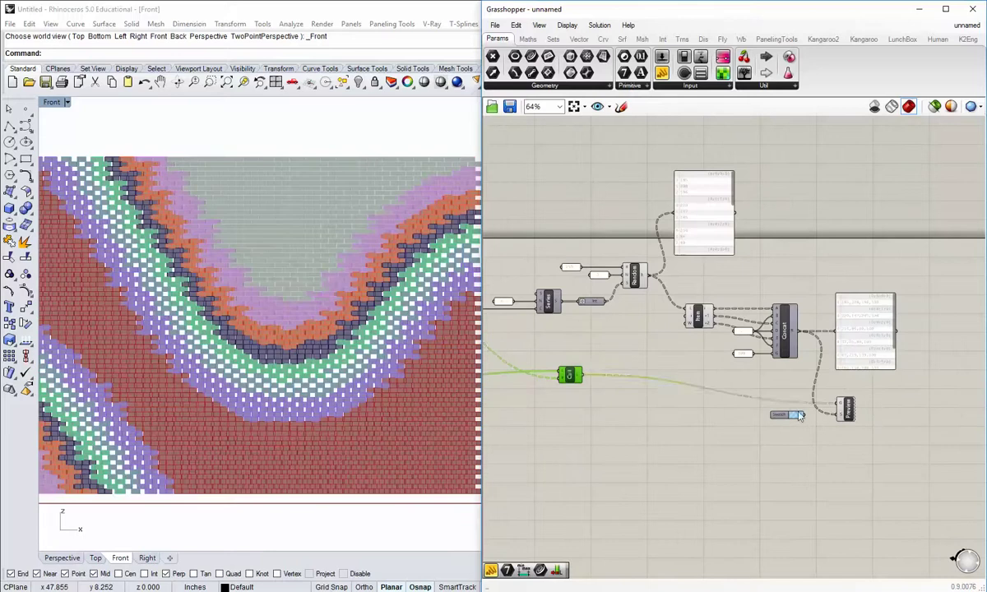
{"action": "left_click_drag", "start_coordinate": [574, 379], "coordinate": [619, 406]}
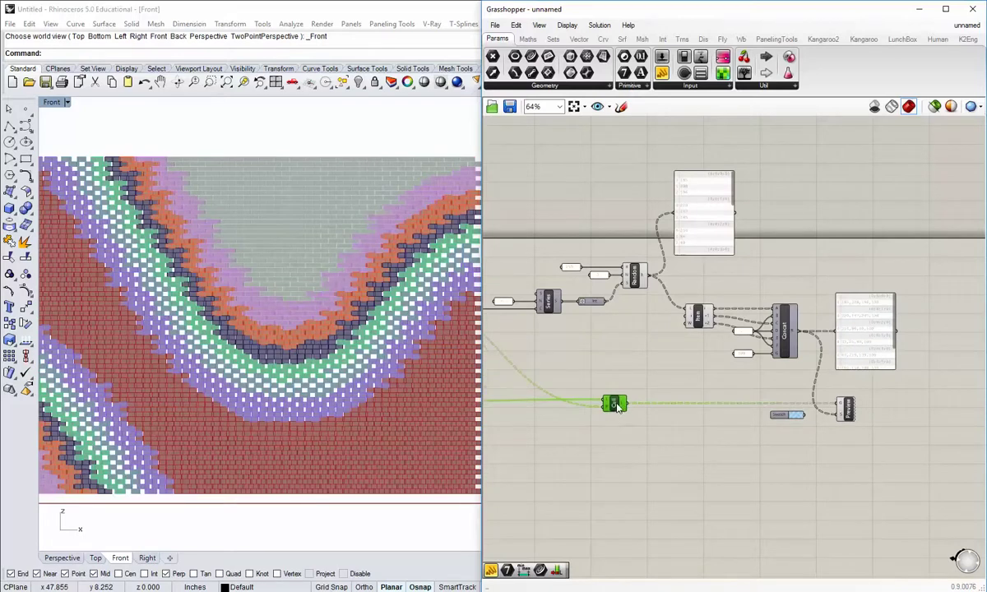
- Review the wiring from the rotated brick meshes and the domain inclusion test into Cull Pattern
{"action": "right_click_drag", "start_coordinate": [618, 405], "coordinate": [704, 413]}
{"action": "right_click_drag", "start_coordinate": [567, 446], "coordinate": [771, 462]}
{"action": "scroll", "coordinate": [550, 423], "scroll_direction": "up", "scroll_amount": 3}
{"action": "right_click_drag", "start_coordinate": [499, 460], "coordinate": [722, 455]}
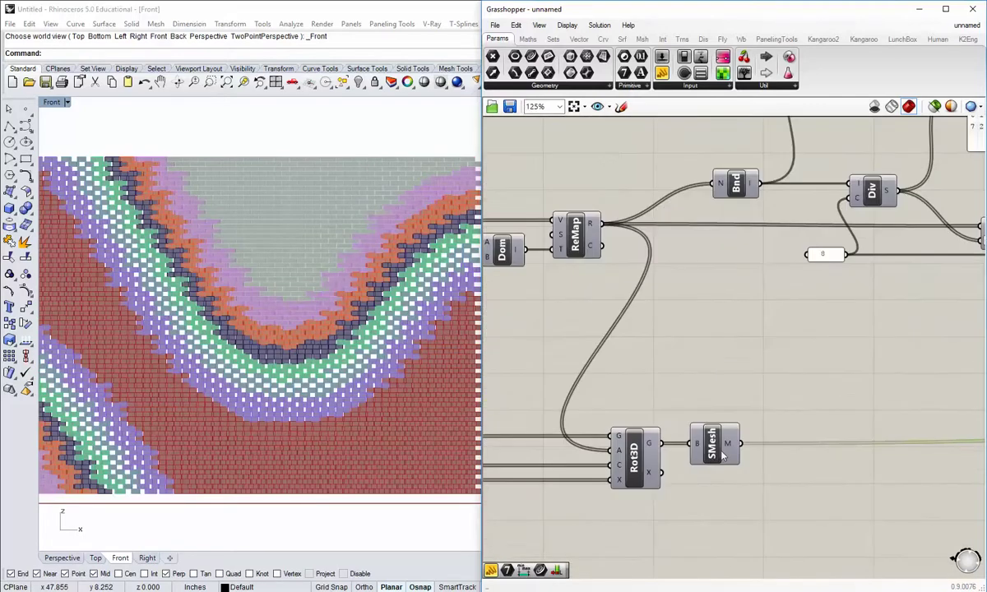
{"action": "scroll", "coordinate": [721, 457], "scroll_direction": "down", "scroll_amount": 2}
{"action": "right_click_drag", "start_coordinate": [938, 457], "coordinate": [651, 413]}
{"action": "scroll", "coordinate": [891, 401], "scroll_direction": "up", "scroll_amount": 1}
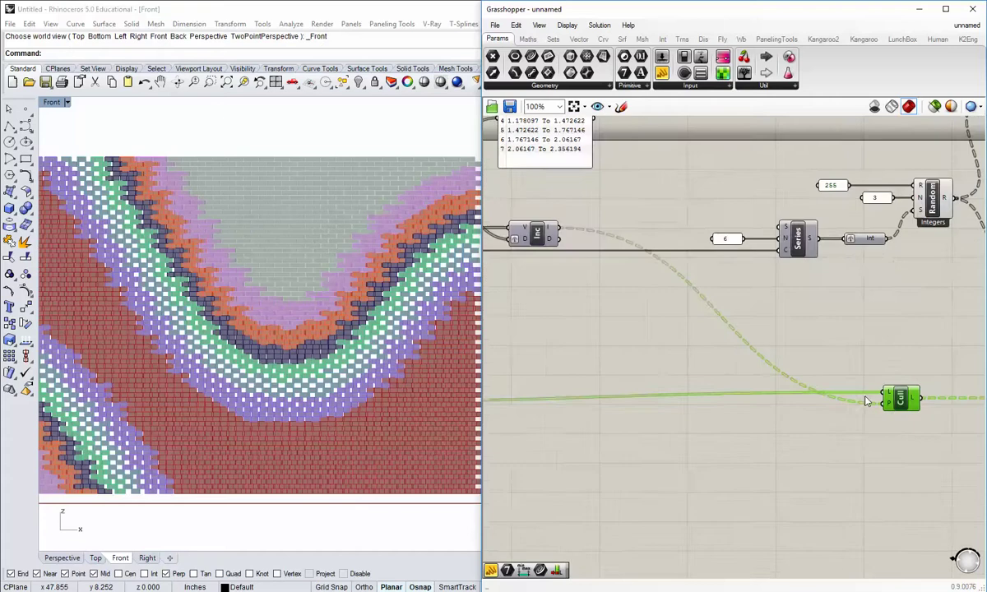
{"action": "right_click_drag", "start_coordinate": [555, 208], "coordinate": [569, 281]}
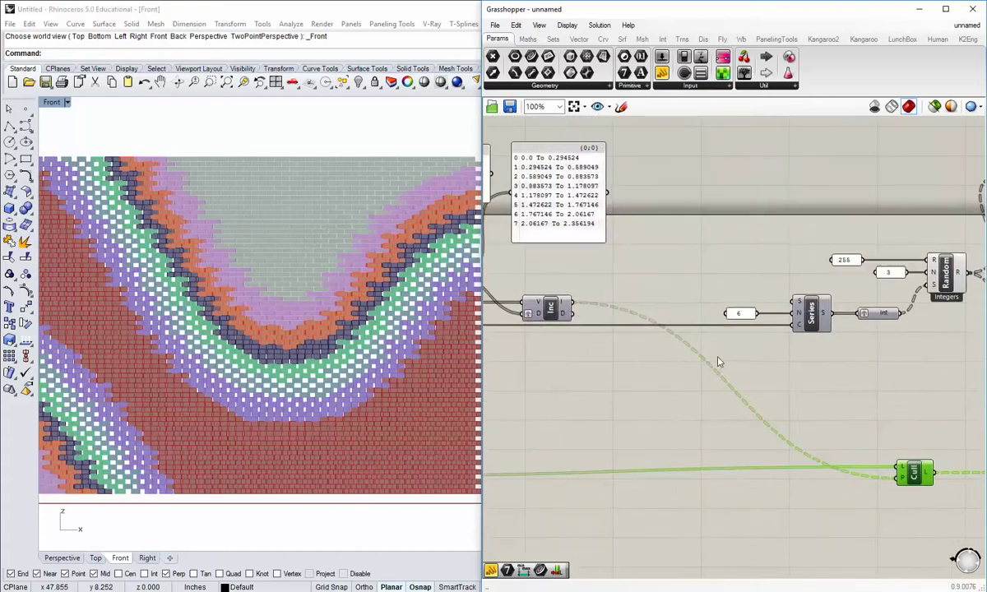
{"action": "right_click_drag", "start_coordinate": [720, 362], "coordinate": [703, 352]}
- Nudge the Cull Pattern and Preview components to straighten their connecting wires
{"action": "left_click_drag", "start_coordinate": [898, 461], "coordinate": [898, 470]}
{"action": "left_click", "coordinate": [934, 436]}
{"action": "scroll", "coordinate": [934, 438], "scroll_direction": "down", "scroll_amount": 1}
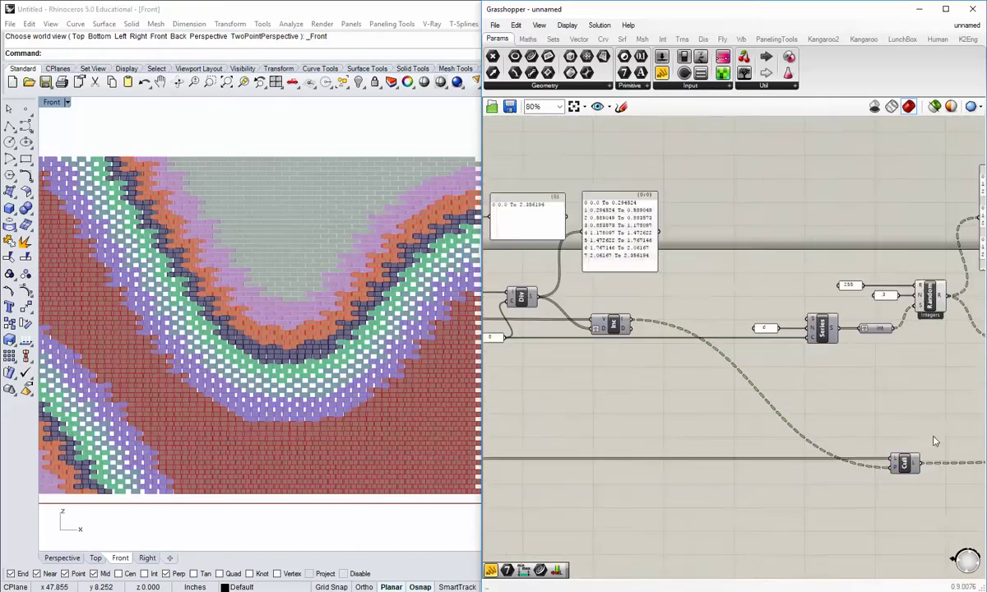
{"action": "right_click_drag", "start_coordinate": [934, 441], "coordinate": [798, 406]}
{"action": "scroll", "coordinate": [802, 404], "scroll_direction": "up", "scroll_amount": 4}
{"action": "left_click", "coordinate": [823, 402]}
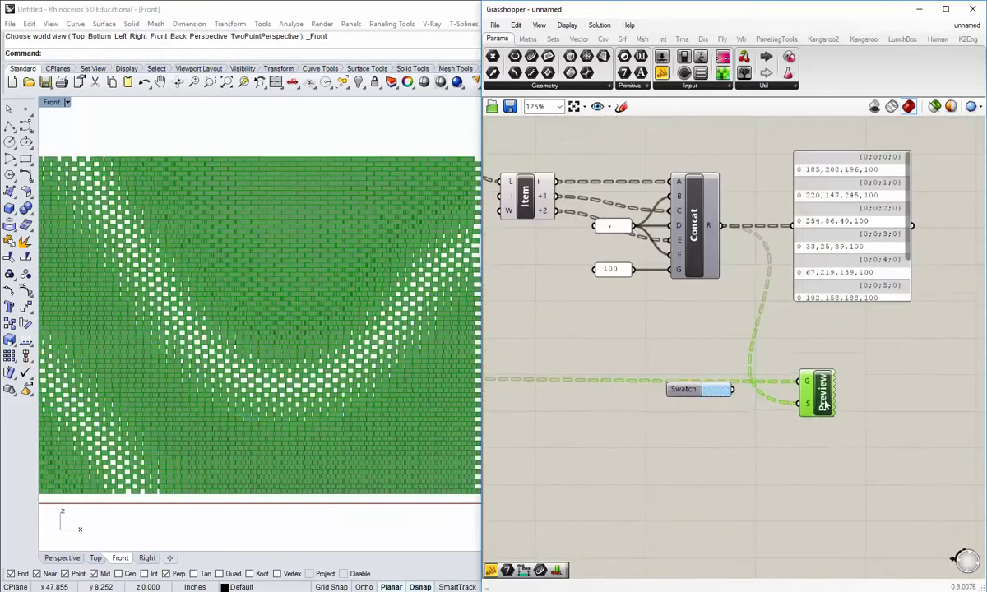
{"action": "left_click_drag", "start_coordinate": [826, 404], "coordinate": [826, 401]}
{"action": "left_click", "coordinate": [640, 387]}
- Examine the colour bands across the brick wall in the Front view, both overall and close up
{"action": "right_click_drag", "start_coordinate": [301, 333], "coordinate": [298, 365]}
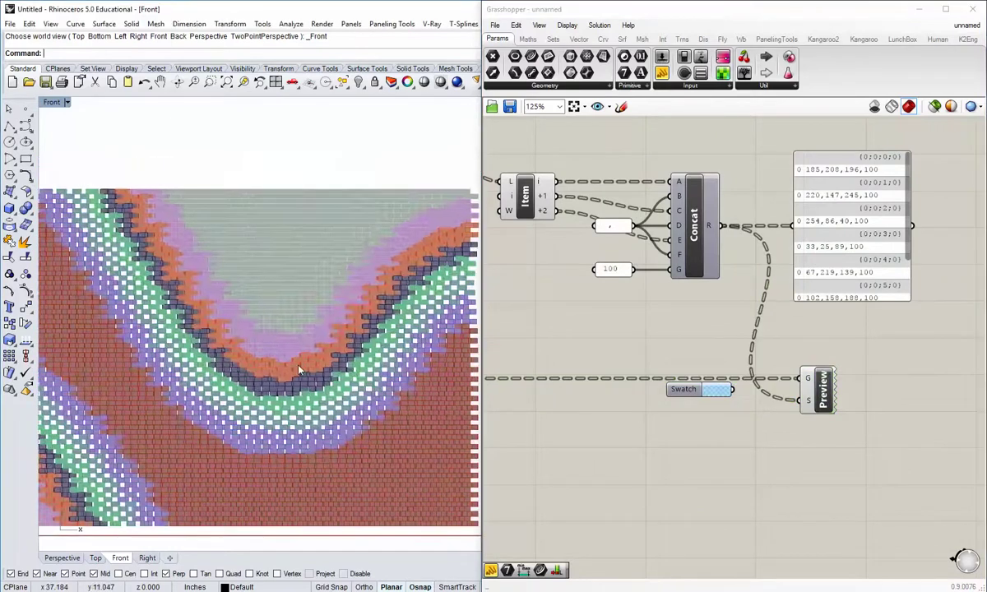
{"action": "scroll", "coordinate": [298, 370], "scroll_direction": "down", "scroll_amount": 2}
{"action": "scroll", "coordinate": [229, 331], "scroll_direction": "up", "scroll_amount": 3}
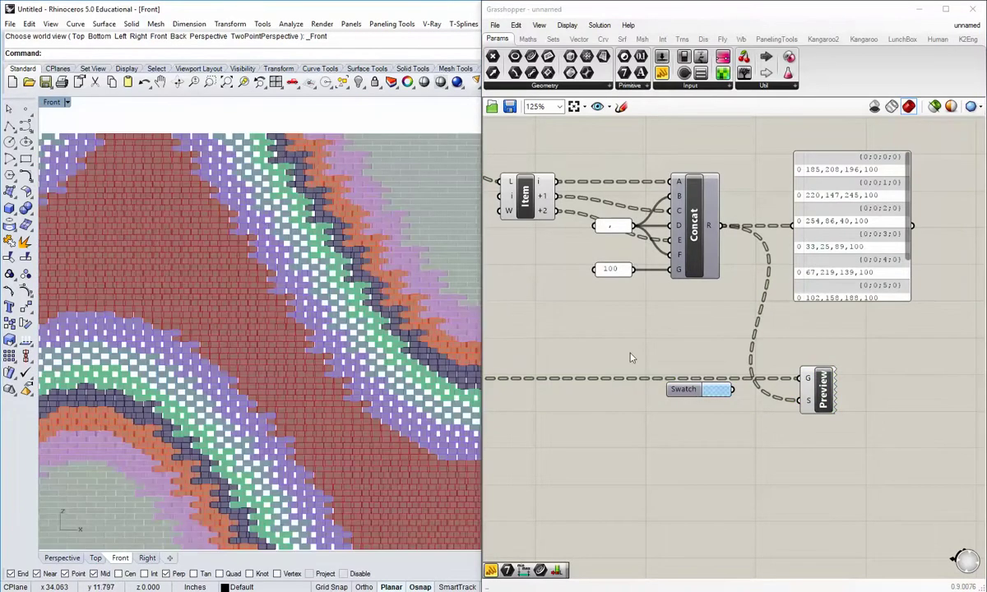
{"action": "scroll", "coordinate": [279, 338], "scroll_direction": "down", "scroll_amount": 3}
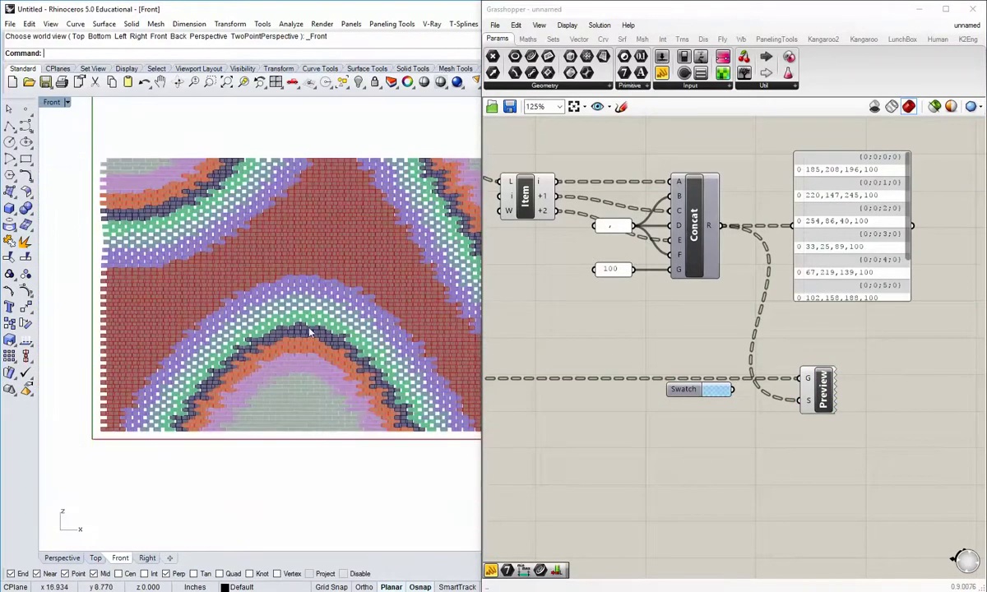
{"action": "scroll", "coordinate": [212, 384], "scroll_direction": "up", "scroll_amount": 3}
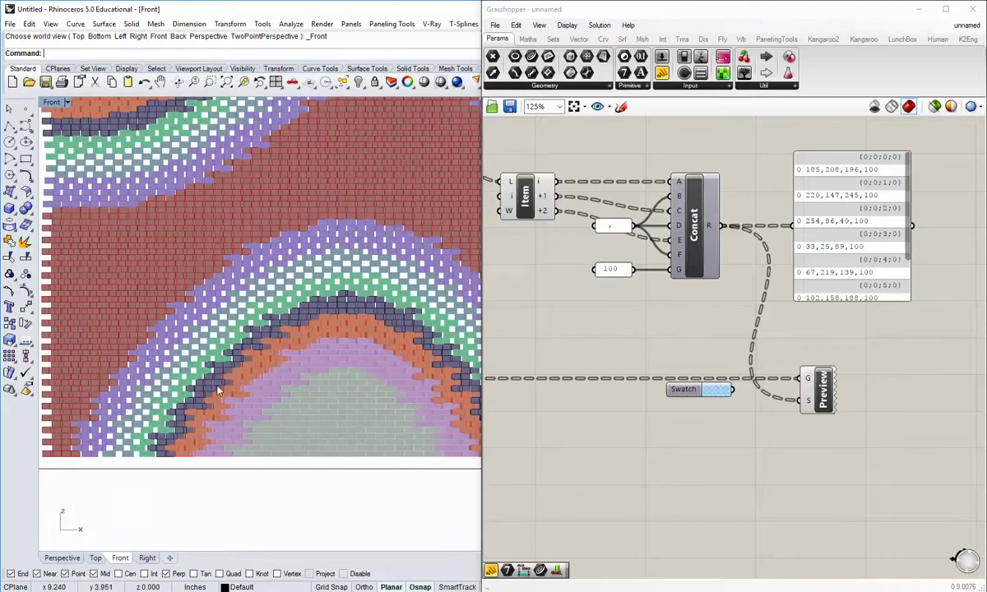
{"action": "scroll", "coordinate": [627, 249], "scroll_direction": "down", "scroll_amount": 1}
- Set the panel feeding the Series step input N to 2 and look over the recoloured wall
{"action": "right_click_drag", "start_coordinate": [568, 238], "coordinate": [749, 283]}
{"action": "right_click_drag", "start_coordinate": [559, 263], "coordinate": [941, 370]}
{"action": "right_click_drag", "start_coordinate": [820, 468], "coordinate": [486, 341]}
{"action": "scroll", "coordinate": [620, 273], "scroll_direction": "up", "scroll_amount": 1}
{"action": "right_click_drag", "start_coordinate": [620, 273], "coordinate": [641, 347]}
{"action": "left_click", "coordinate": [622, 344]}
{"action": "double_click", "coordinate": [623, 343]}
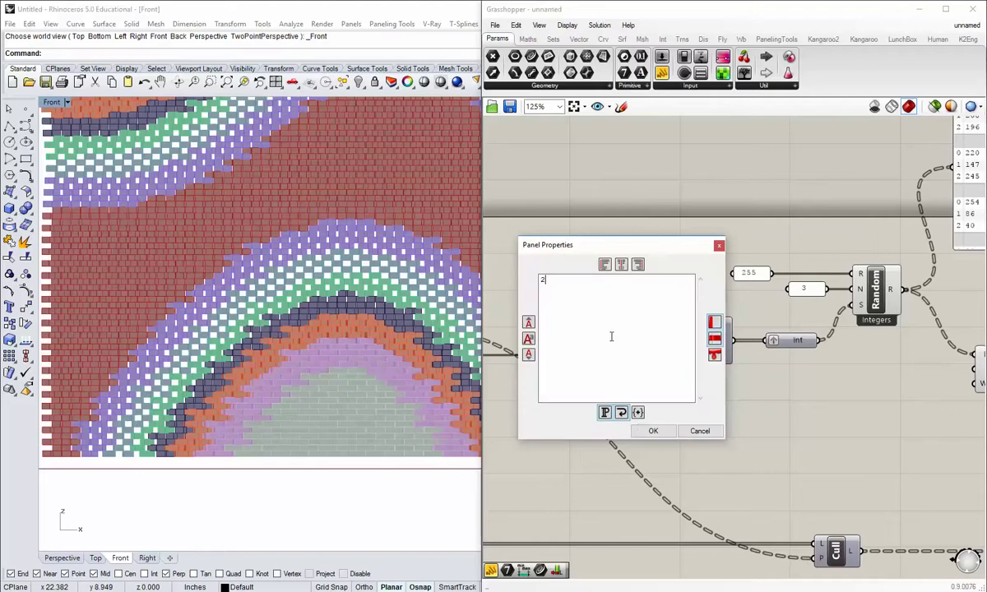
{"action": "left_click", "coordinate": [651, 431]}
{"action": "right_click_drag", "start_coordinate": [304, 285], "coordinate": [222, 380]}
{"action": "scroll", "coordinate": [275, 369], "scroll_direction": "down", "scroll_amount": 2}
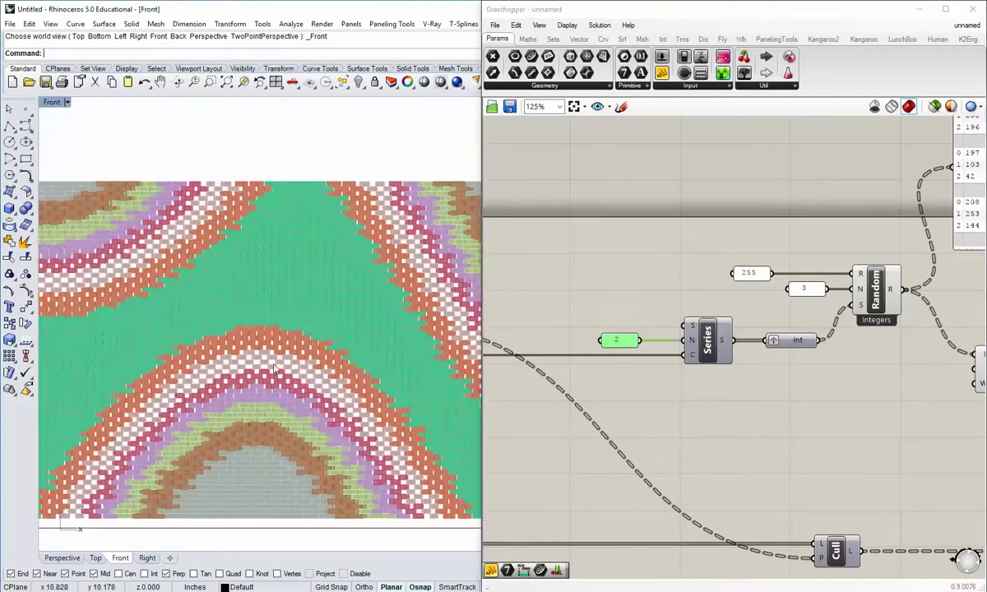
- Try 1, 8 and 4 as the Series step value to compare alternative wall colour schemes
{"action": "double_click", "coordinate": [621, 344]}
{"action": "type", "text": "1"}
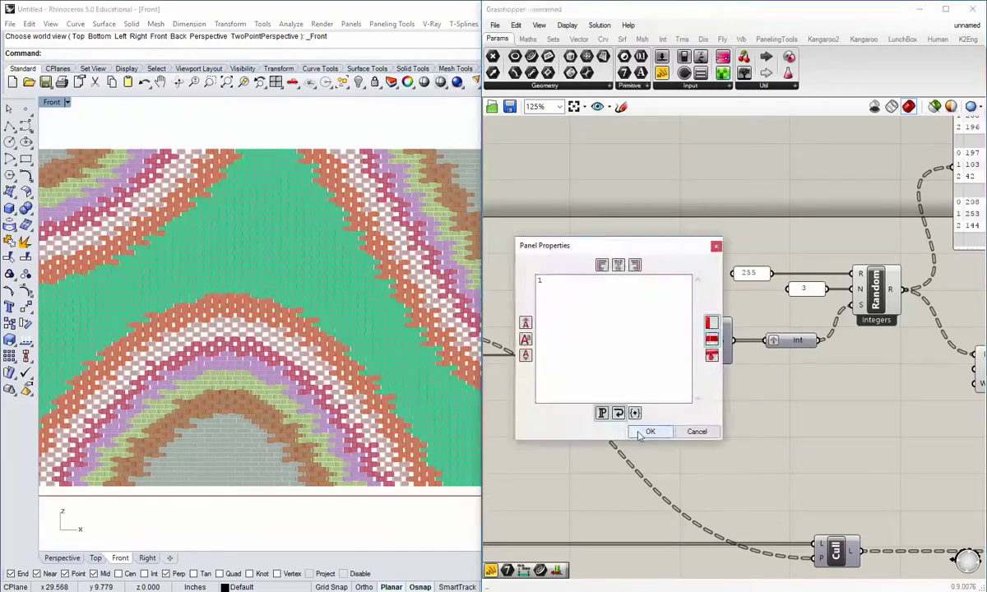
{"action": "left_click", "coordinate": [650, 431]}
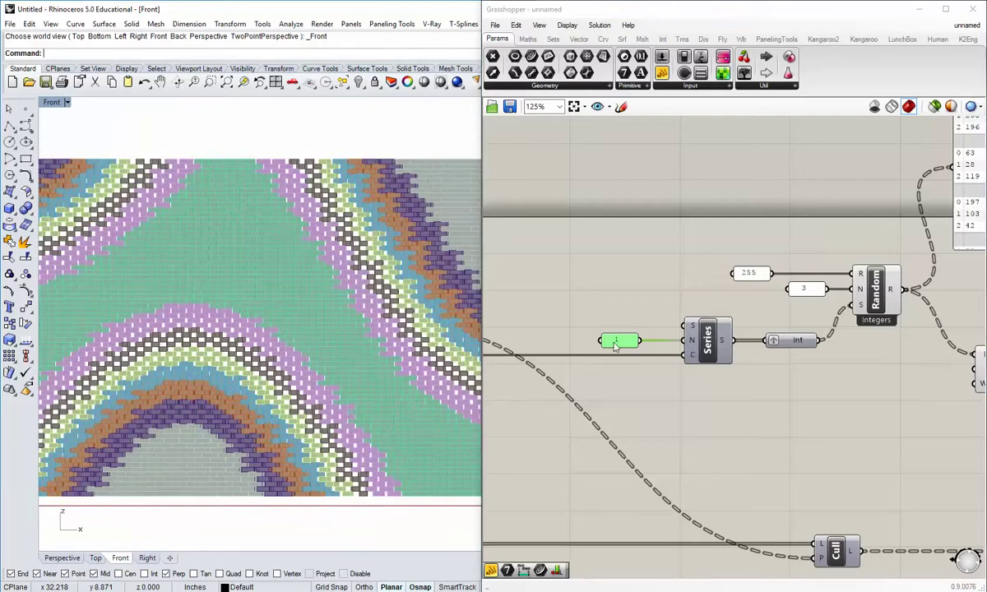
{"action": "double_click", "coordinate": [615, 344]}
{"action": "left_click", "coordinate": [658, 432]}
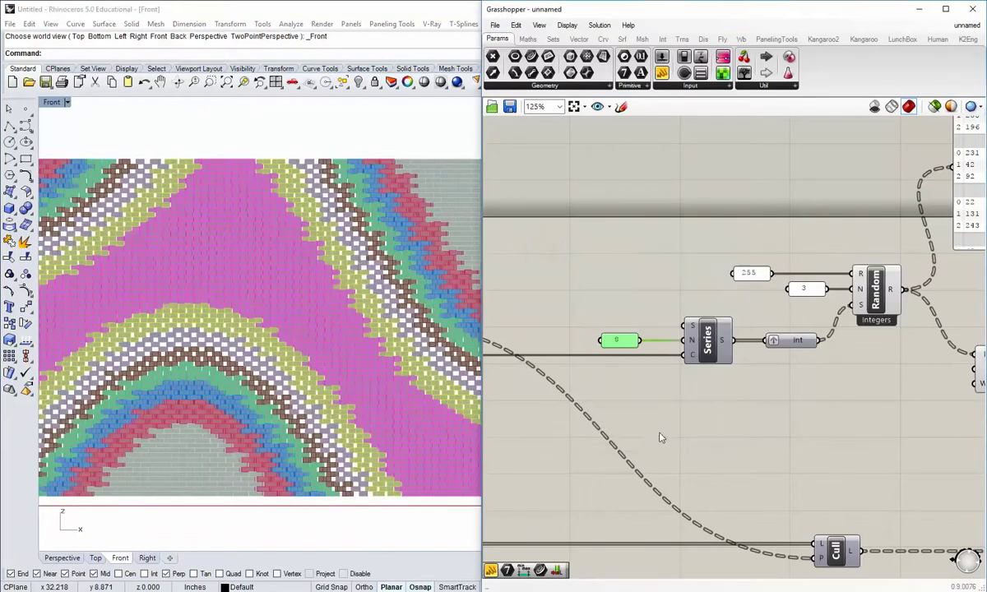
{"action": "double_click", "coordinate": [618, 341]}
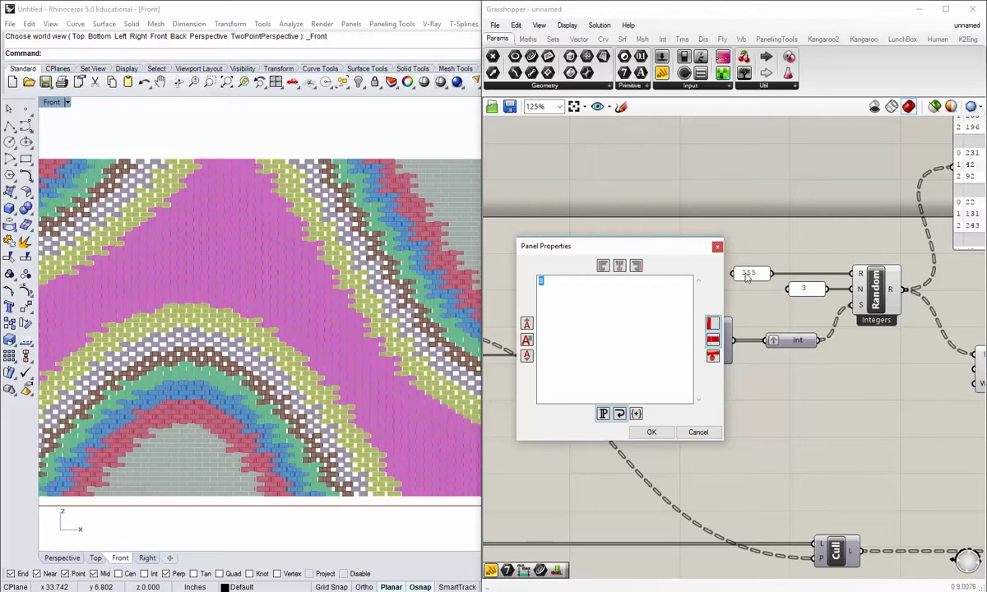
{"action": "left_click", "coordinate": [650, 432]}
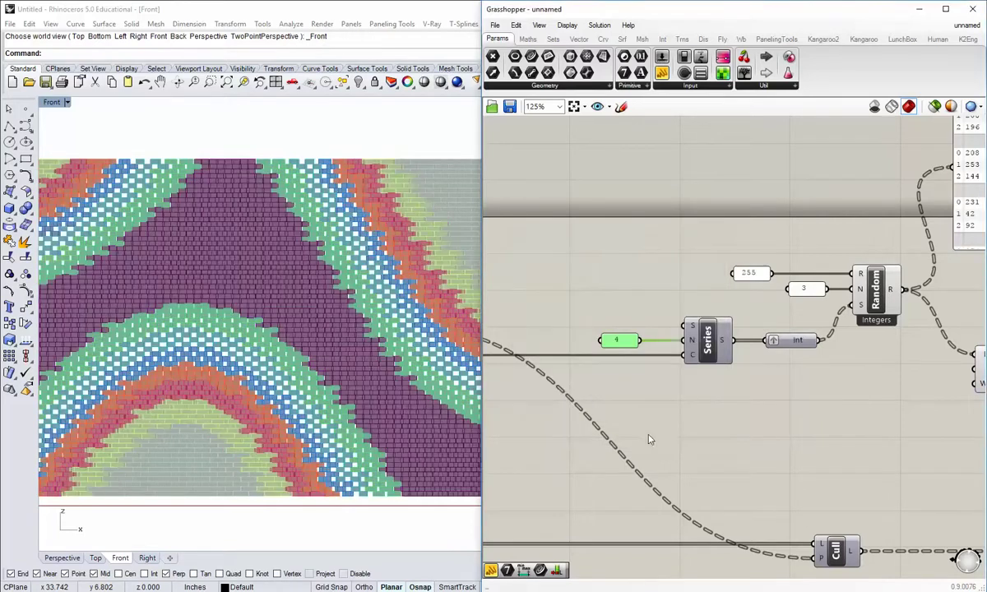
- Set the Series step panel to 16
{"action": "double_click", "coordinate": [625, 342]}
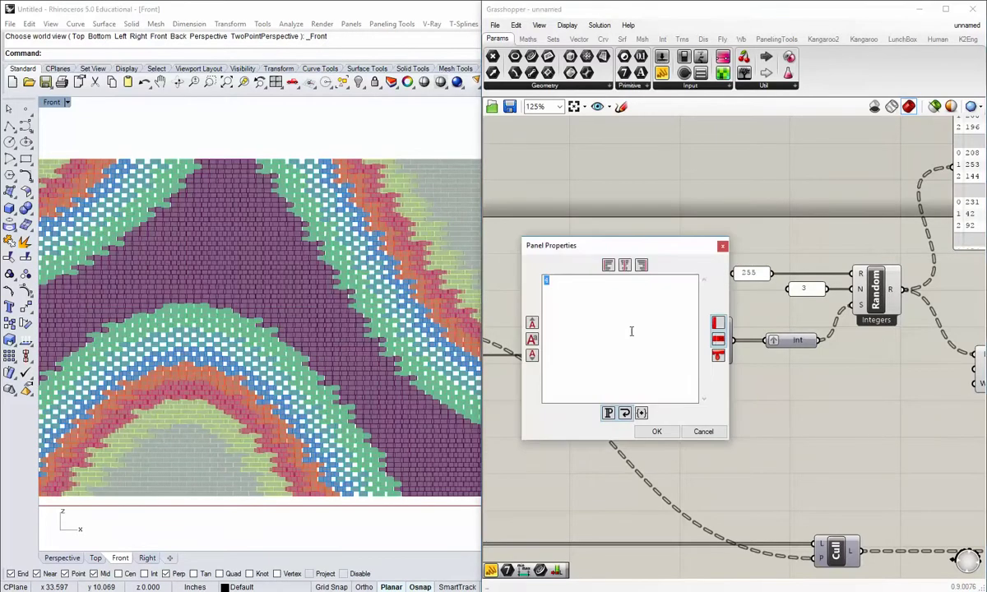
{"action": "left_click", "coordinate": [650, 432]}
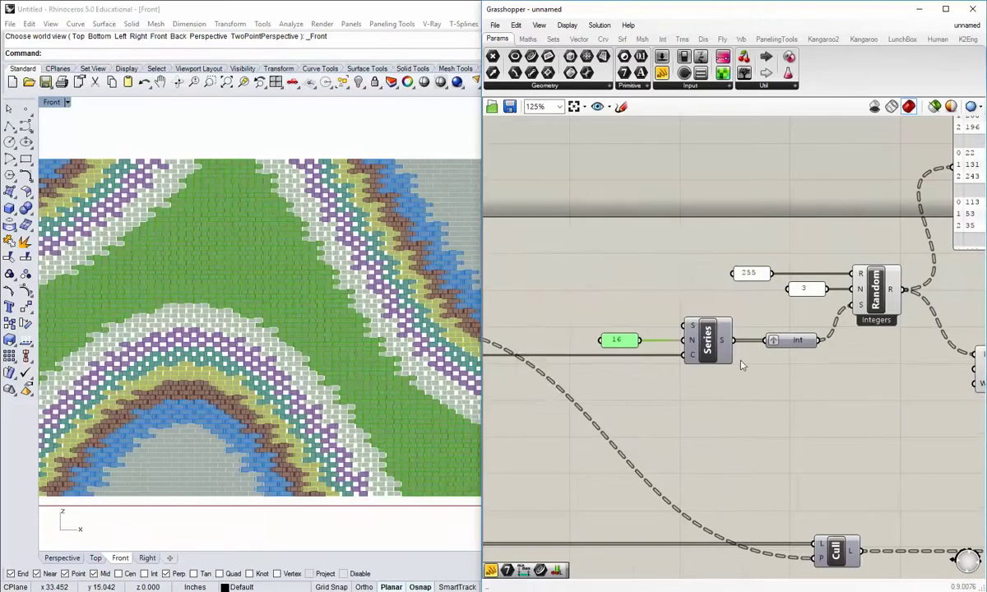
{"action": "right_click_drag", "start_coordinate": [740, 365], "coordinate": [693, 362]}
{"action": "left_click", "coordinate": [543, 292]}
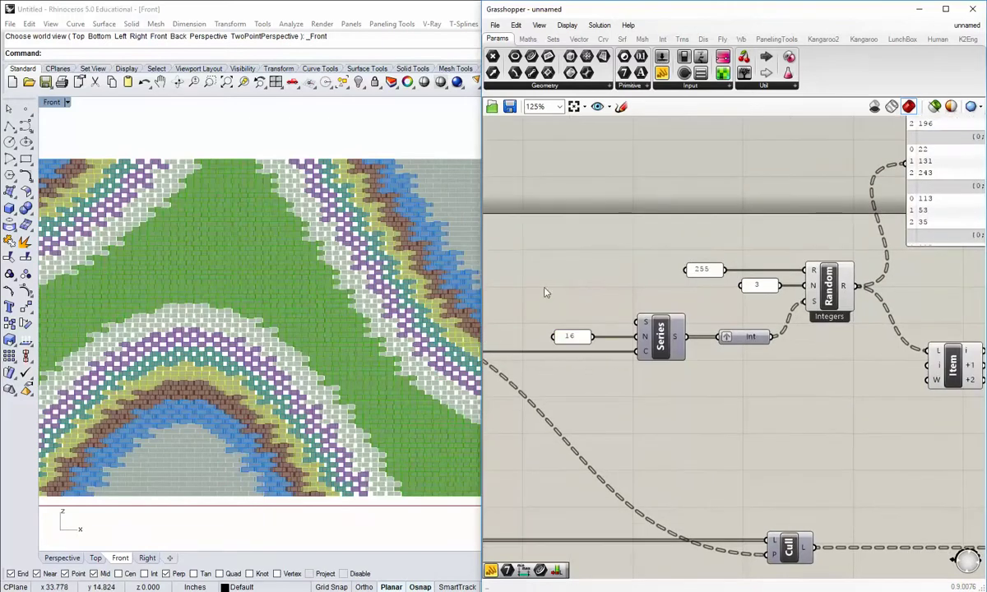
- Set the panel feeding the Random component's range input R to 155
{"action": "double_click", "coordinate": [702, 270]}
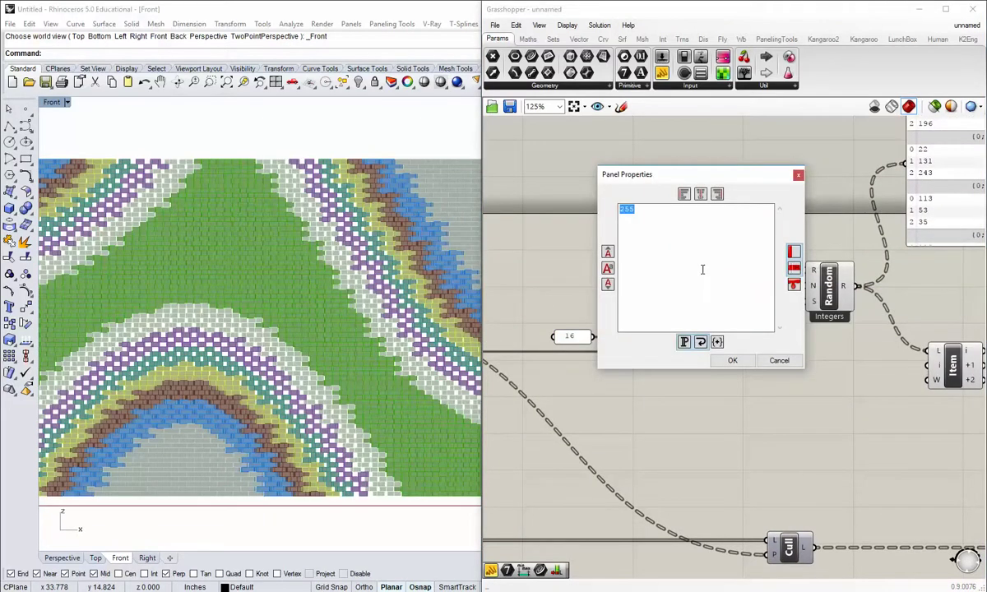
{"action": "left_click", "coordinate": [731, 360]}
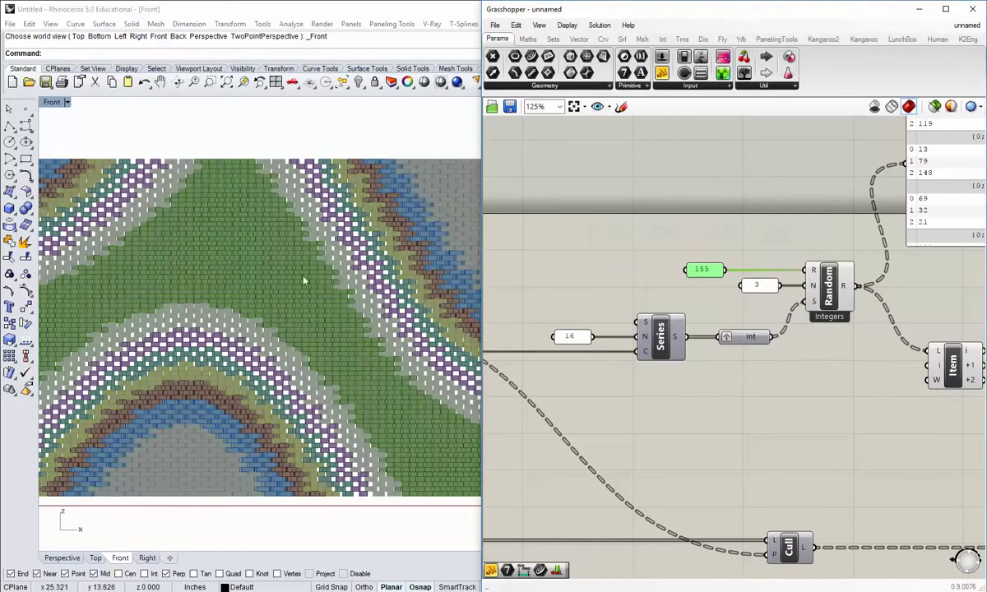
- Set the panel feeding the Random component's range input R to 255
{"action": "double_click", "coordinate": [704, 270]}
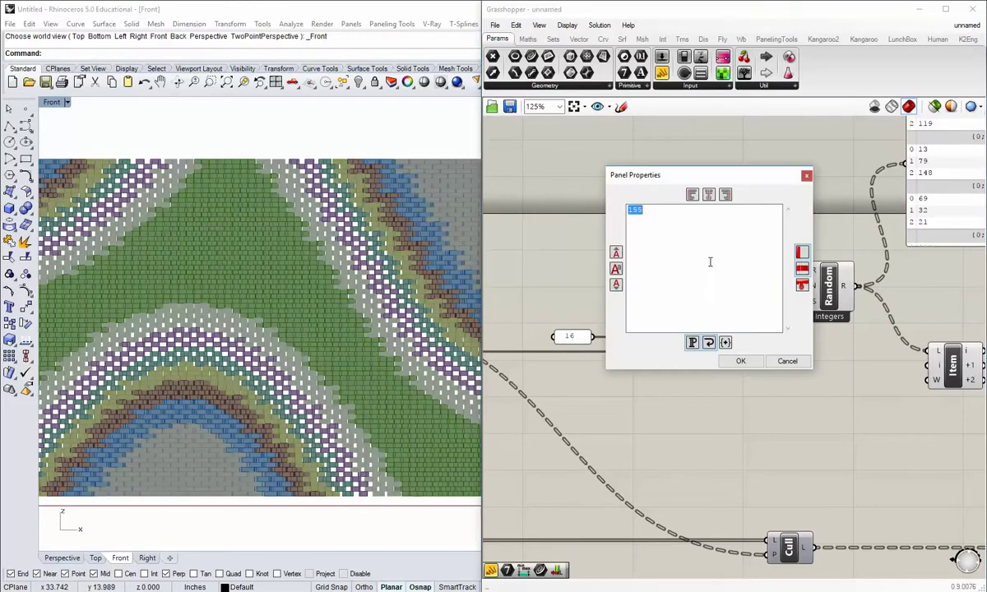
{"action": "left_click", "coordinate": [740, 361]}
{"action": "right_click_drag", "start_coordinate": [610, 353], "coordinate": [557, 320]}
- Examine the recoloured bands and the gaps between bricks across the wall in the Front view
{"action": "right_click_drag", "start_coordinate": [323, 245], "coordinate": [372, 281]}
{"action": "scroll", "coordinate": [370, 279], "scroll_direction": "down", "scroll_amount": 4}
{"action": "right_click_drag", "start_coordinate": [303, 308], "coordinate": [188, 278]}
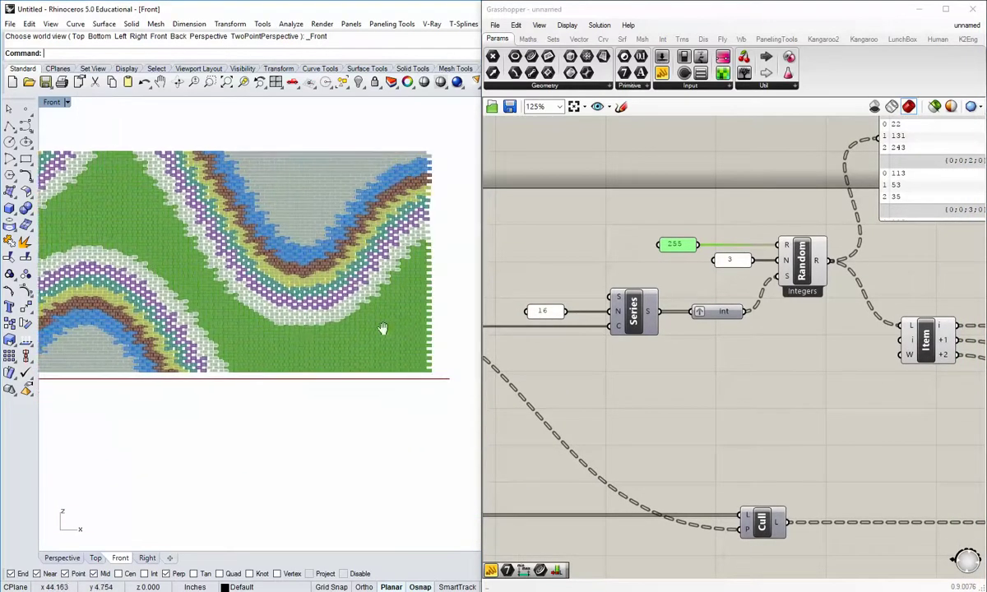
{"action": "right_click_drag", "start_coordinate": [383, 331], "coordinate": [338, 328]}
{"action": "scroll", "coordinate": [344, 325], "scroll_direction": "up", "scroll_amount": 6}
{"action": "scroll", "coordinate": [344, 324], "scroll_direction": "down", "scroll_amount": 2}
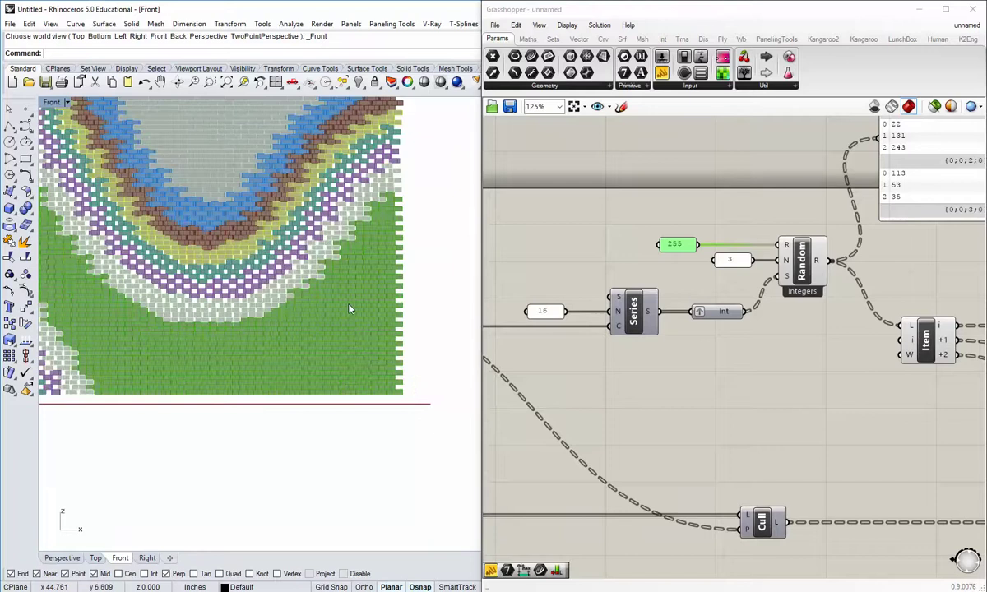
{"action": "scroll", "coordinate": [348, 311], "scroll_direction": "up", "scroll_amount": 2}
{"action": "scroll", "coordinate": [344, 326], "scroll_direction": "up", "scroll_amount": 2}
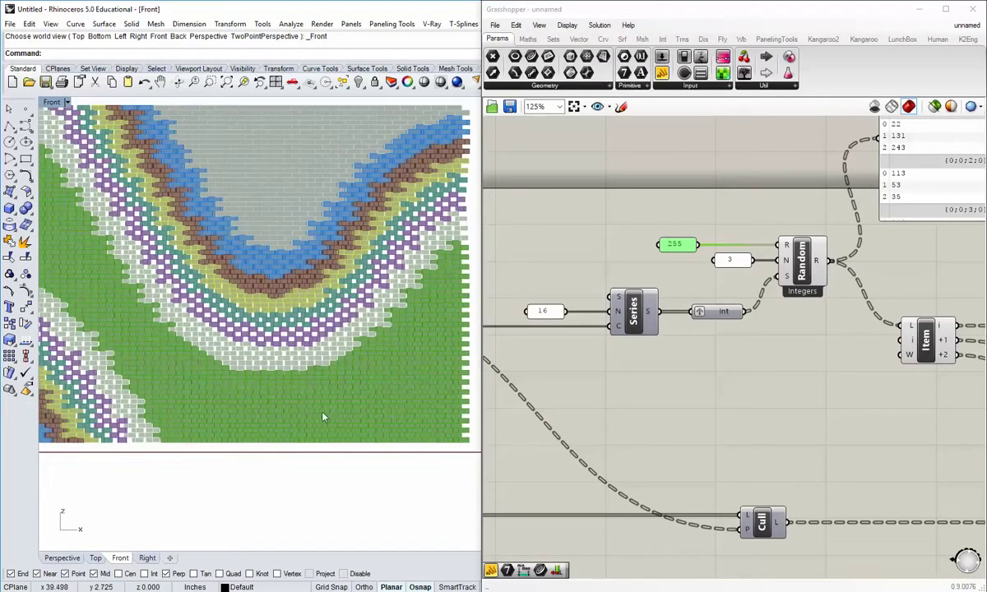
{"action": "mouse_move", "coordinate": [200, 375]}
{"action": "right_mouse_down"}
{"action": "mouse_move", "coordinate": [255, 412]}
{"action": "mouse_move", "coordinate": [348, 448]}
{"action": "right_mouse_up"}
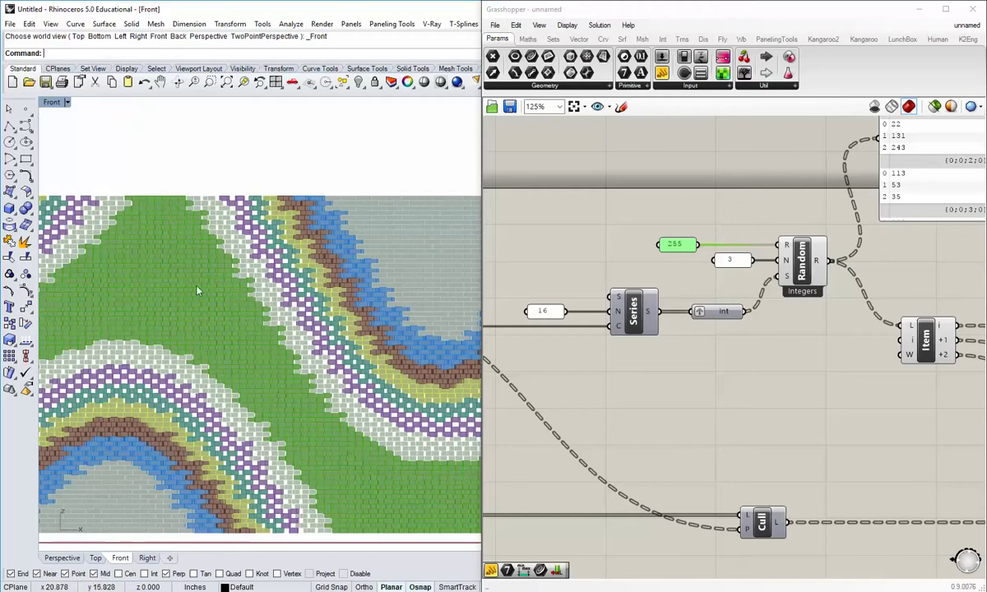
{"action": "scroll", "coordinate": [223, 360], "scroll_direction": "up", "scroll_amount": 3}
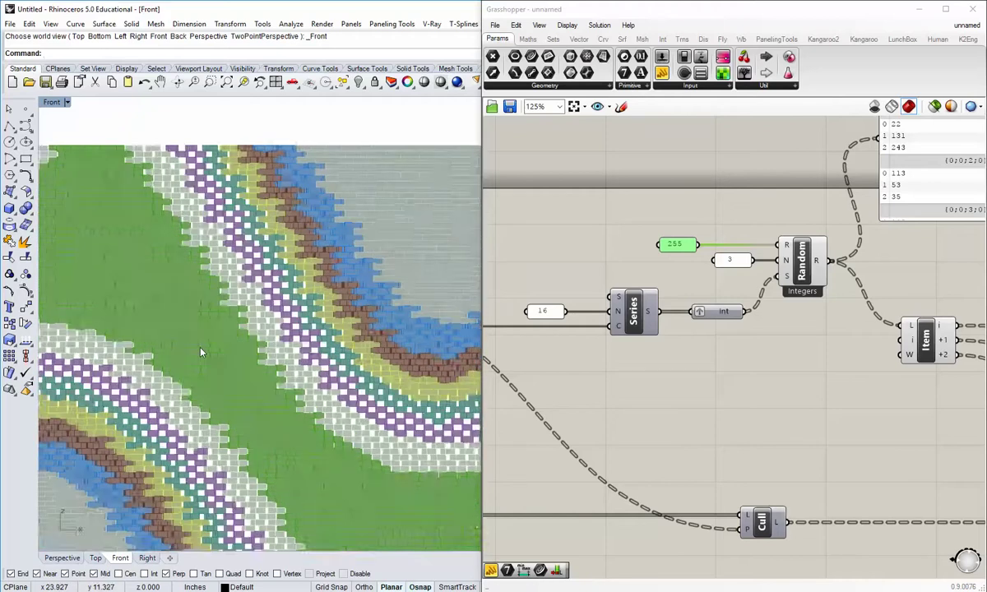
{"action": "scroll", "coordinate": [201, 352], "scroll_direction": "down", "scroll_amount": 5}
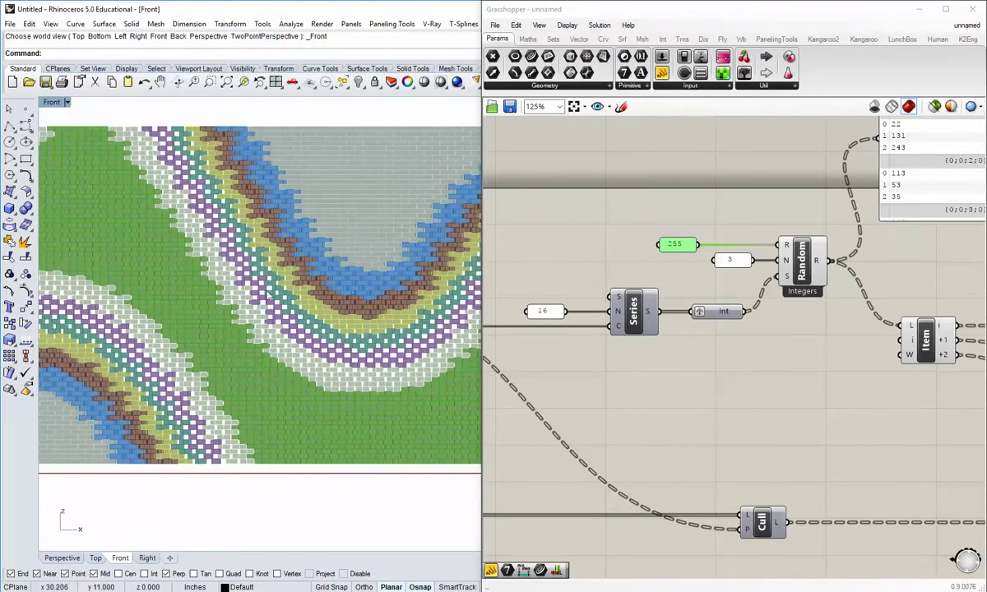
{"action": "scroll", "coordinate": [421, 340], "scroll_direction": "down", "scroll_amount": 4}
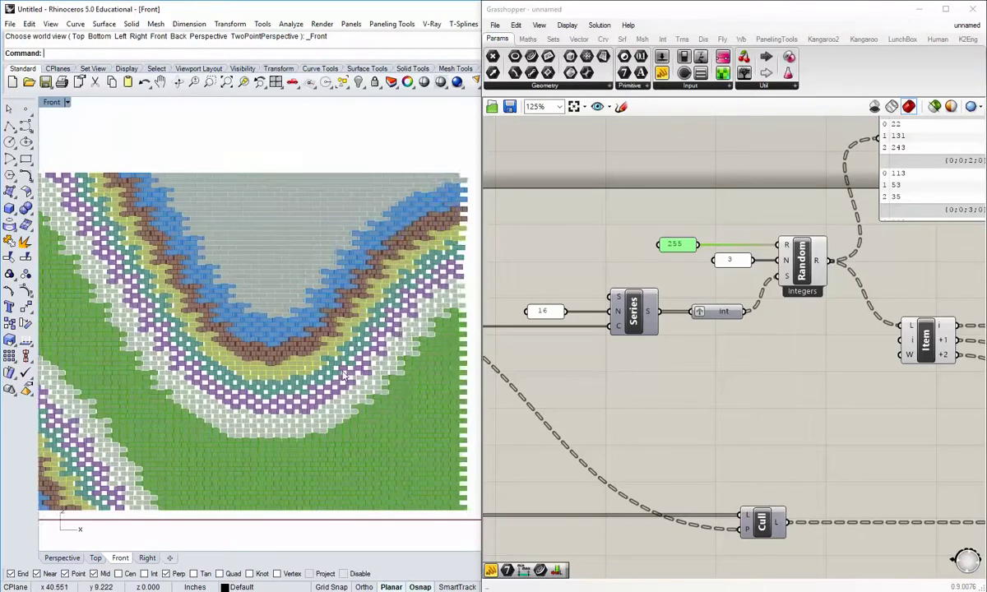
{"action": "right_click_drag", "start_coordinate": [251, 412], "coordinate": [252, 399]}
{"action": "scroll", "coordinate": [362, 290], "scroll_direction": "up", "scroll_amount": 4}
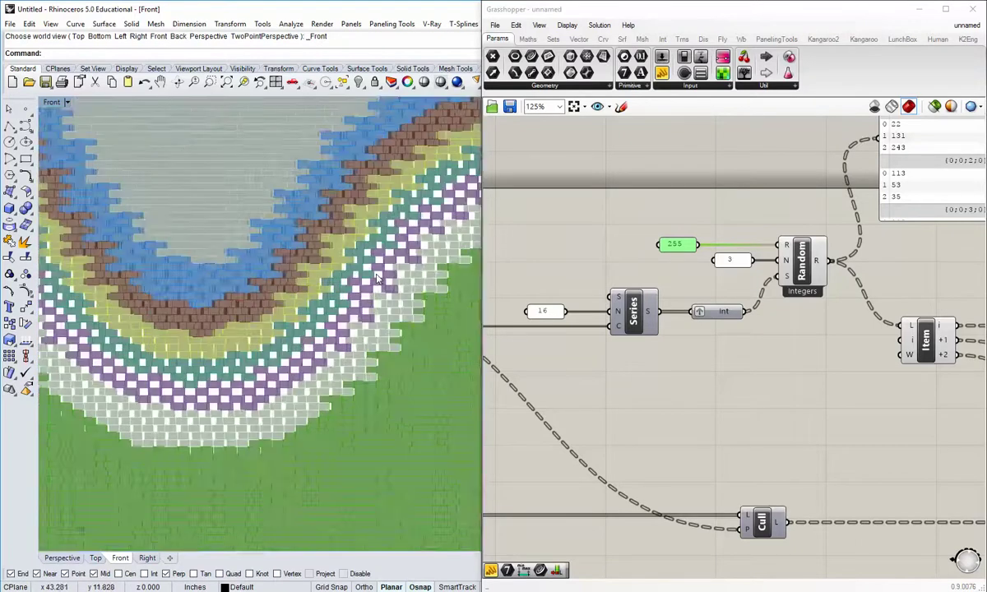
{"action": "scroll", "coordinate": [378, 280], "scroll_direction": "down", "scroll_amount": 2}
{"action": "right_click_drag", "start_coordinate": [371, 333], "coordinate": [350, 339]}
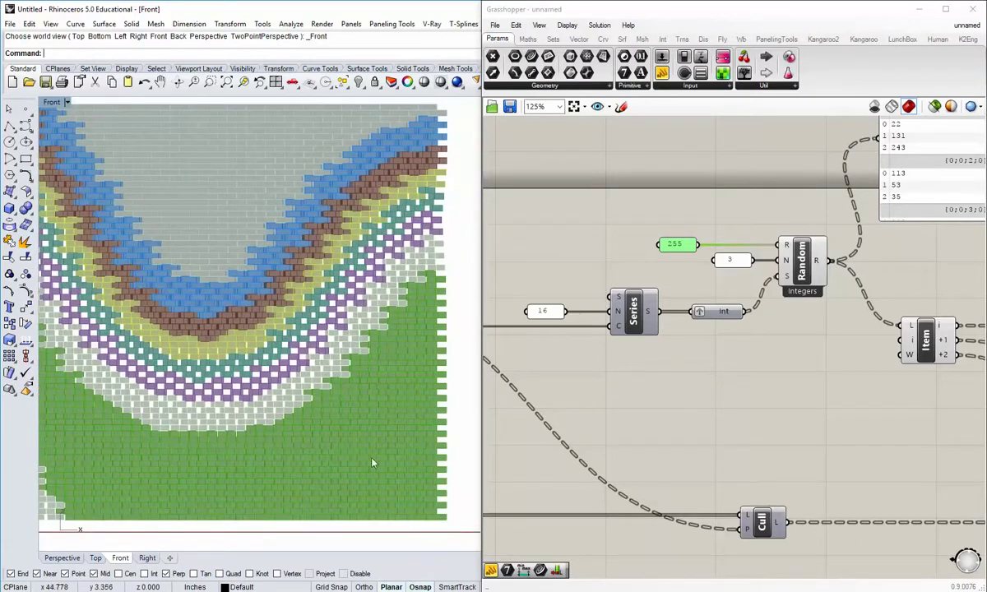
- Review the panel listing the divided rotation domains and the component chain from Random through Concat to Preview
{"action": "left_click", "coordinate": [610, 381]}
{"action": "scroll", "coordinate": [610, 381], "scroll_direction": "down", "scroll_amount": 2}
{"action": "right_click_drag", "start_coordinate": [610, 381], "coordinate": [613, 431]}
{"action": "right_click_drag", "start_coordinate": [495, 346], "coordinate": [736, 375]}
{"action": "scroll", "coordinate": [732, 329], "scroll_direction": "up", "scroll_amount": 3}
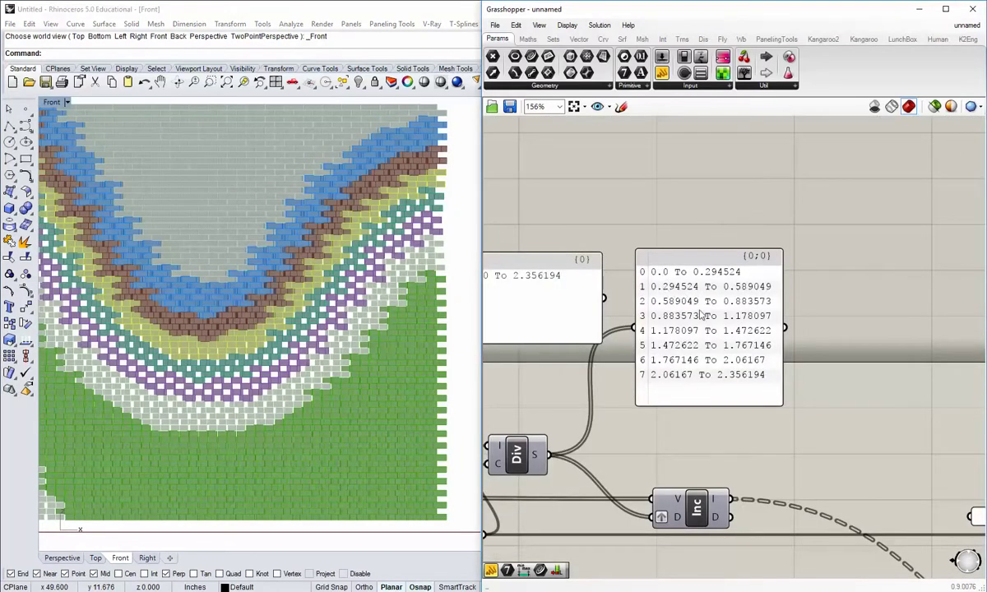
{"action": "scroll", "coordinate": [716, 403], "scroll_direction": "down", "scroll_amount": 3}
{"action": "right_click_drag", "start_coordinate": [979, 538], "coordinate": [648, 427]}
{"action": "right_click_drag", "start_coordinate": [848, 432], "coordinate": [791, 420]}
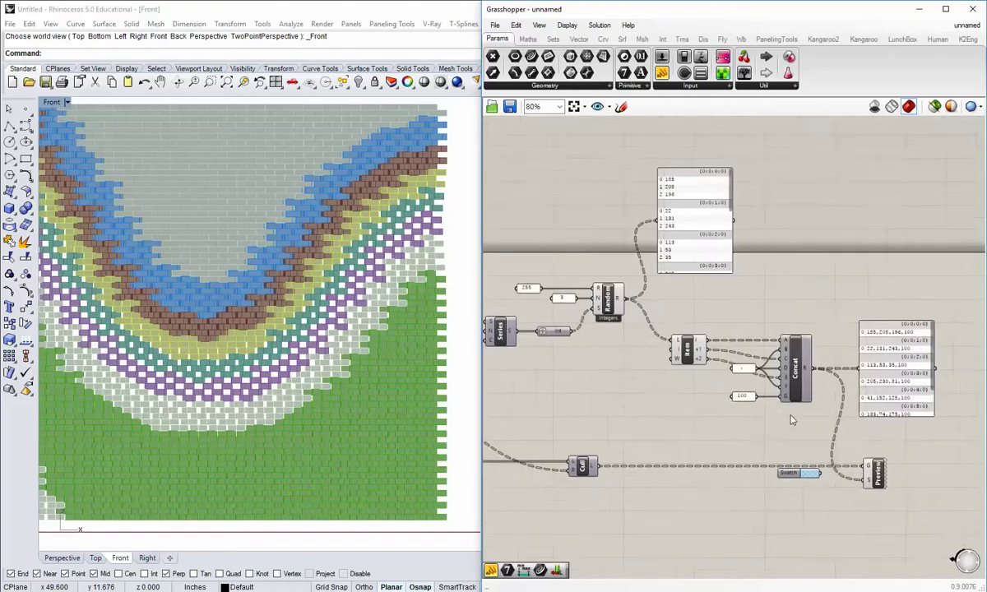
- Set the panel feeding the Random component's number input N to 2
{"action": "scroll", "coordinate": [791, 420], "scroll_direction": "up", "scroll_amount": 1}
{"action": "right_click_drag", "start_coordinate": [638, 351], "coordinate": [647, 336]}
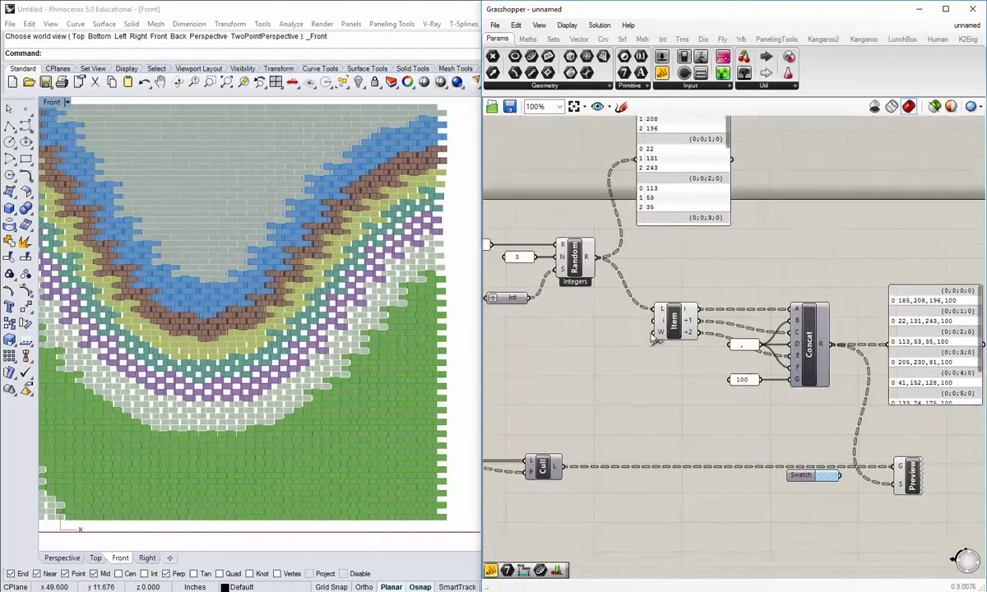
{"action": "right_click_drag", "start_coordinate": [560, 275], "coordinate": [592, 303]}
{"action": "scroll", "coordinate": [590, 305], "scroll_direction": "up", "scroll_amount": 1}
{"action": "scroll", "coordinate": [554, 300], "scroll_direction": "up", "scroll_amount": 1}
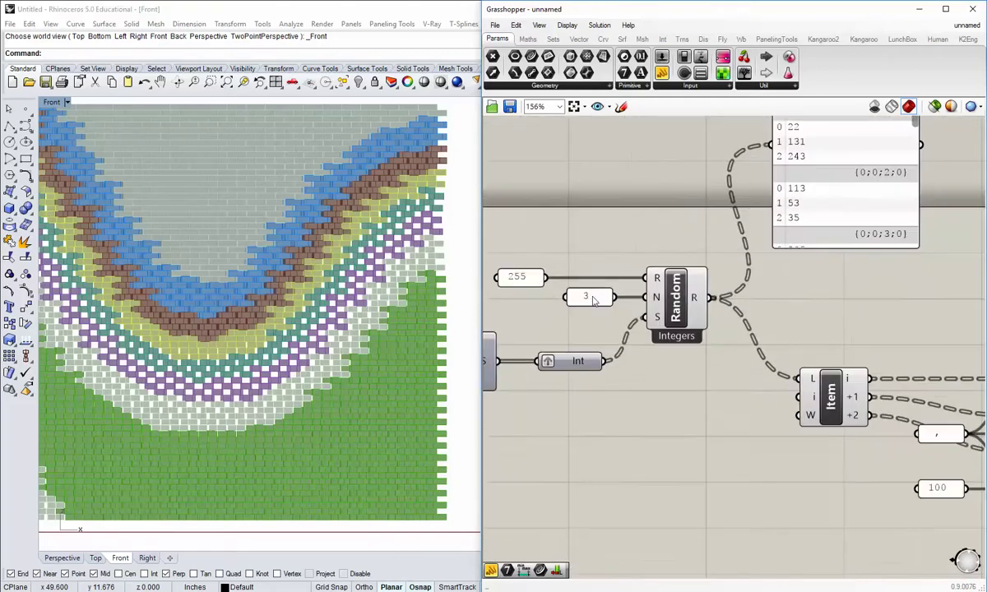
{"action": "double_click", "coordinate": [588, 295]}
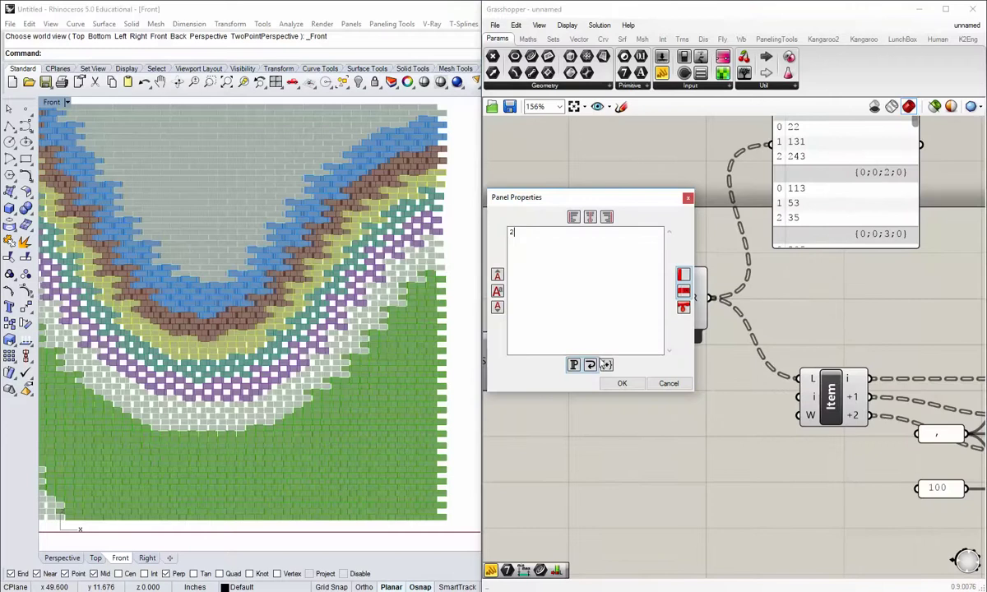
{"action": "left_click", "coordinate": [622, 384]}
- Add a panel containing 255 below the List Item component and connect it to Concat input E, replacing the +2 item wire
{"action": "right_click_drag", "start_coordinate": [762, 452], "coordinate": [721, 407]}
{"action": "scroll", "coordinate": [721, 407], "scroll_direction": "down", "scroll_amount": 1}
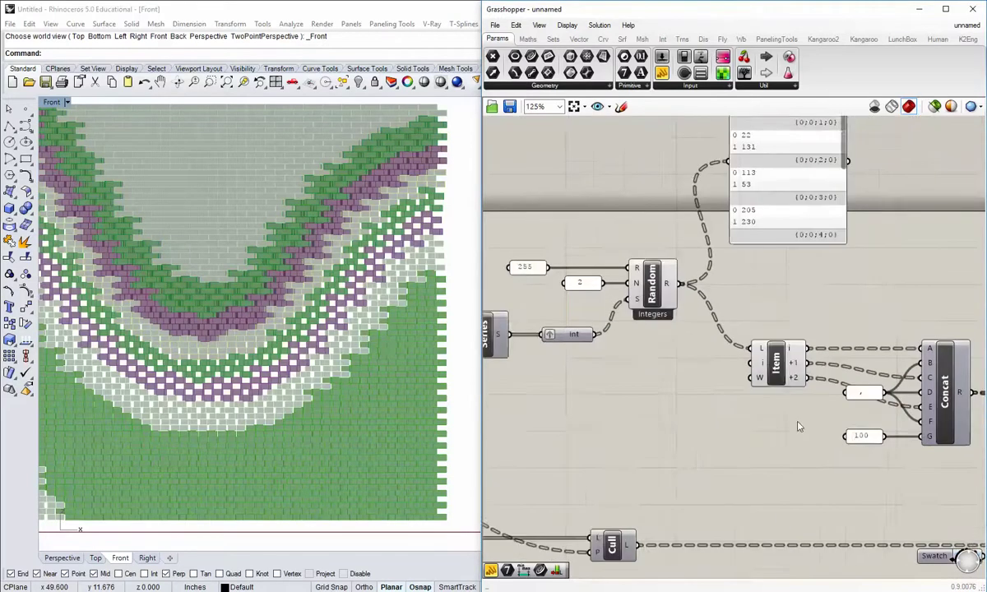
{"action": "right_click_drag", "start_coordinate": [800, 425], "coordinate": [721, 399]}
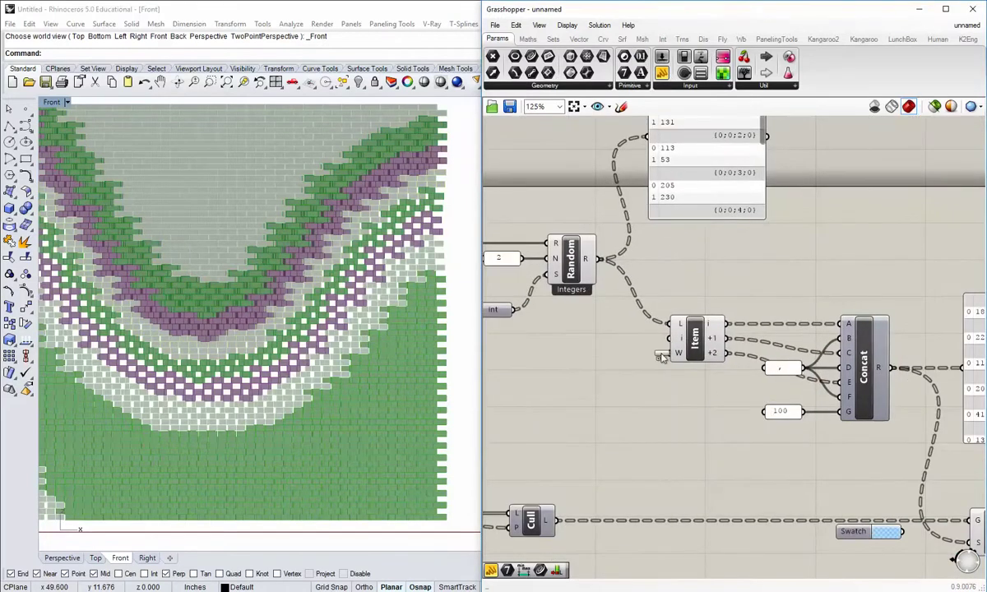
{"action": "left_click", "coordinate": [656, 393]}
{"action": "double_click", "coordinate": [658, 396]}
{"action": "type", "text": "255"}
{"action": "left_click", "coordinate": [708, 453]}
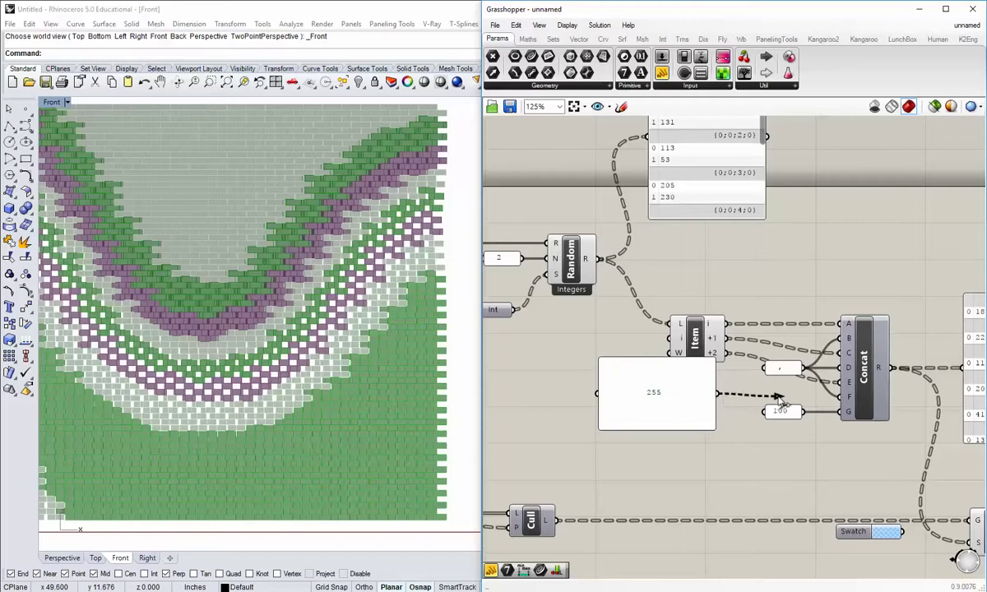
{"action": "mouse_move", "coordinate": [779, 399]}
{"action": "left_mouse_down"}
{"action": "mouse_move", "coordinate": [779, 370]}
{"action": "mouse_move", "coordinate": [783, 416]}
{"action": "left_mouse_up"}
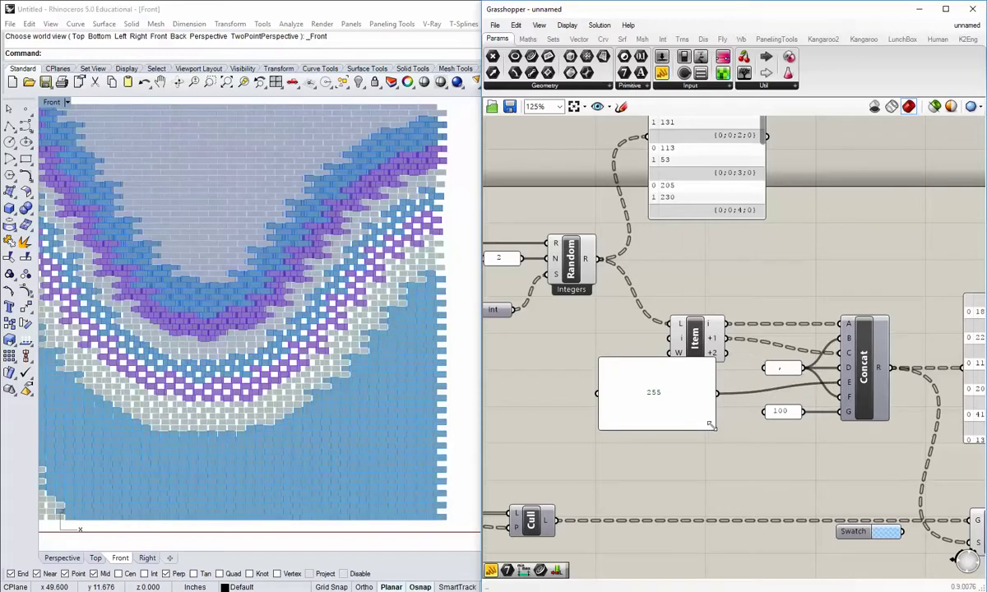
- Shrink the new 255 panel and place it between the comma and 100 panels, close to the Concat component
{"action": "left_click_drag", "start_coordinate": [710, 425], "coordinate": [714, 386]}
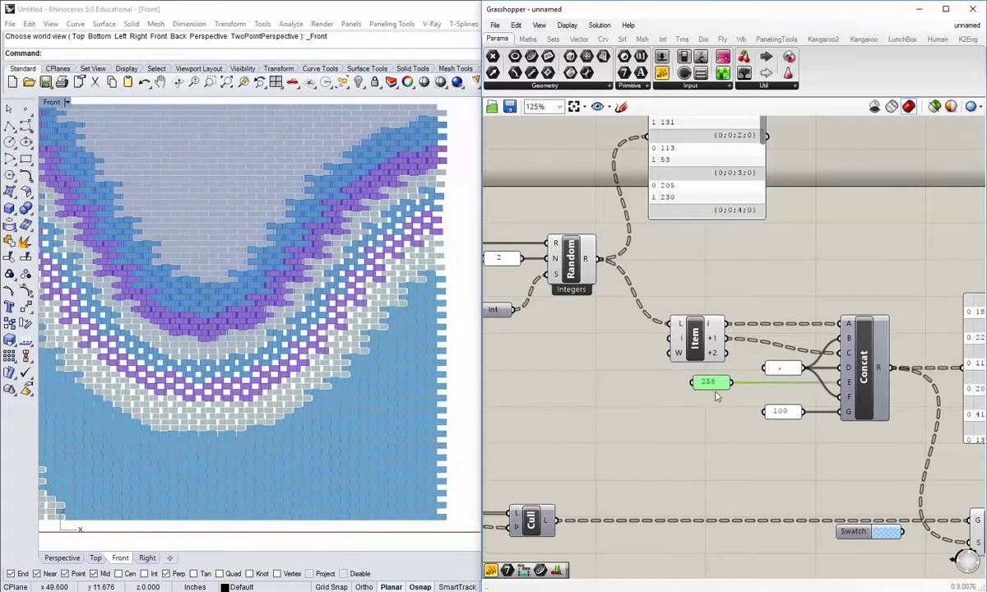
{"action": "left_click", "coordinate": [715, 396]}
{"action": "right_click_drag", "start_coordinate": [697, 397], "coordinate": [714, 409]}
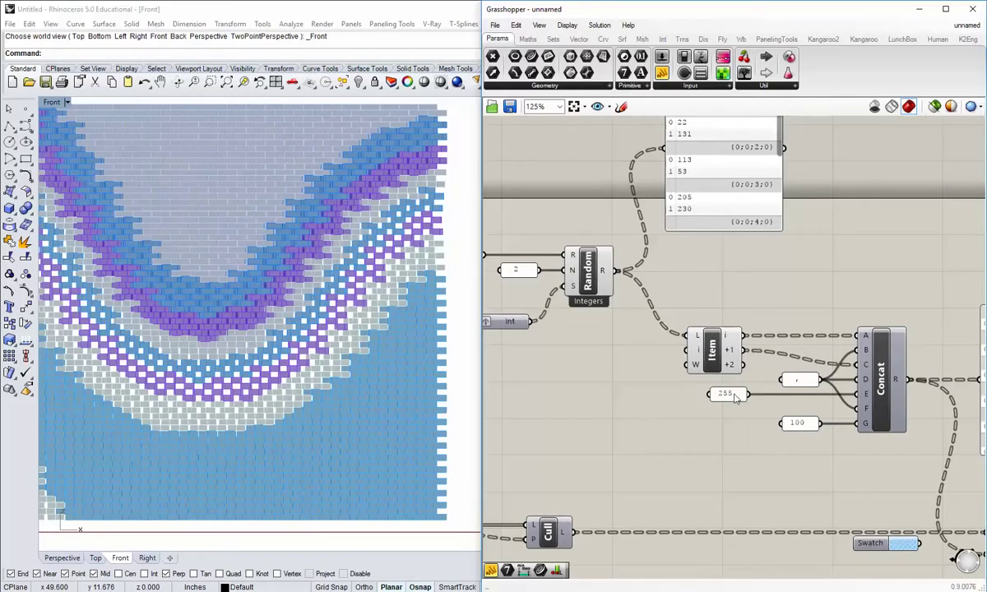
{"action": "left_click_drag", "start_coordinate": [737, 396], "coordinate": [783, 397]}
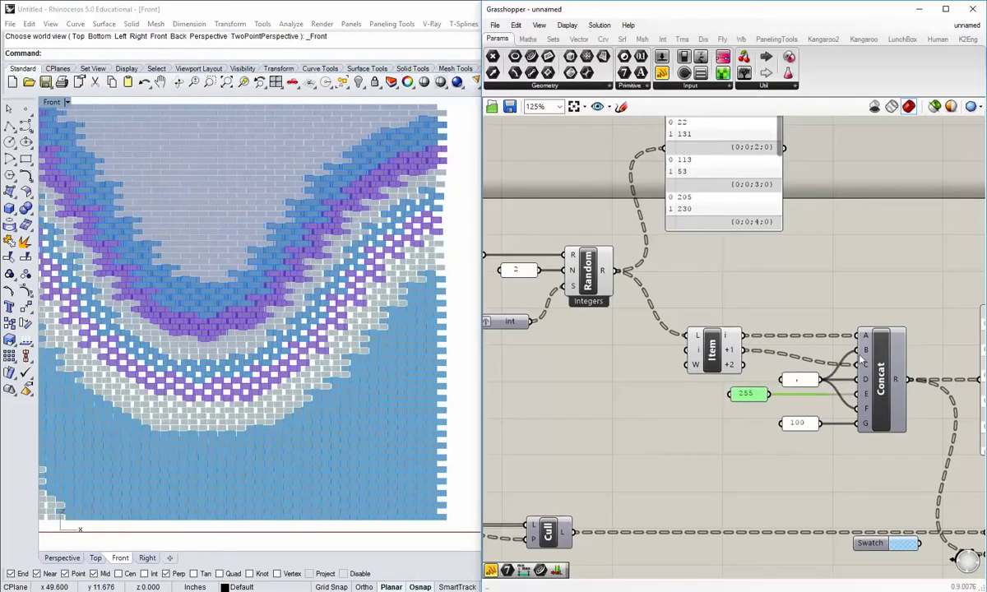
{"action": "left_click", "coordinate": [728, 437]}
- Examine the wall's new colour scheme in the Front view and review the Series and Random input panels
{"action": "right_click_drag", "start_coordinate": [275, 365], "coordinate": [350, 399]}
{"action": "scroll", "coordinate": [350, 399], "scroll_direction": "down", "scroll_amount": 6}
{"action": "right_click_drag", "start_coordinate": [174, 400], "coordinate": [273, 390]}
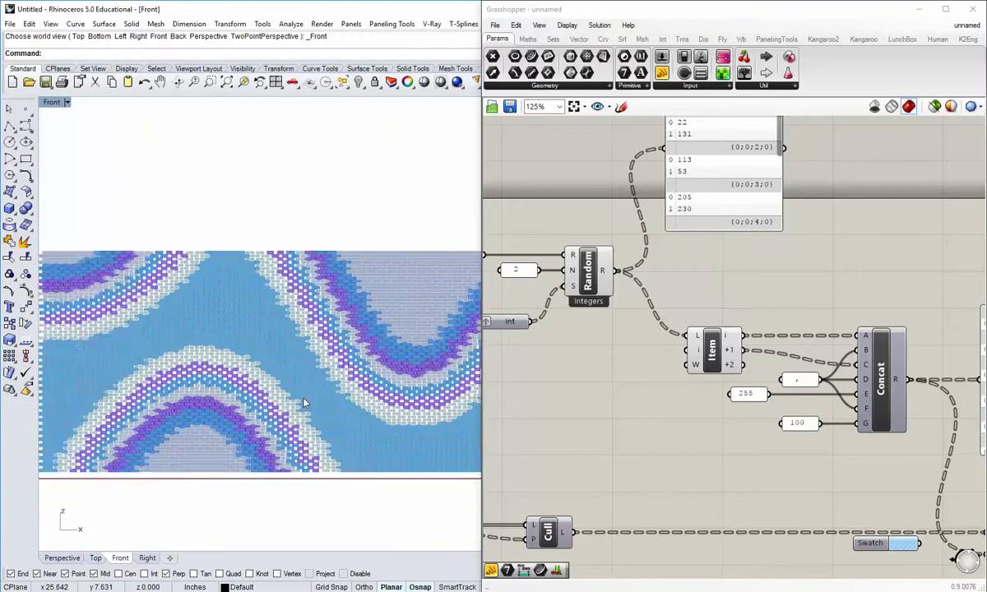
{"action": "scroll", "coordinate": [303, 399], "scroll_direction": "up", "scroll_amount": 9}
{"action": "scroll", "coordinate": [304, 400], "scroll_direction": "down", "scroll_amount": 2}
{"action": "scroll", "coordinate": [301, 402], "scroll_direction": "down", "scroll_amount": 3}
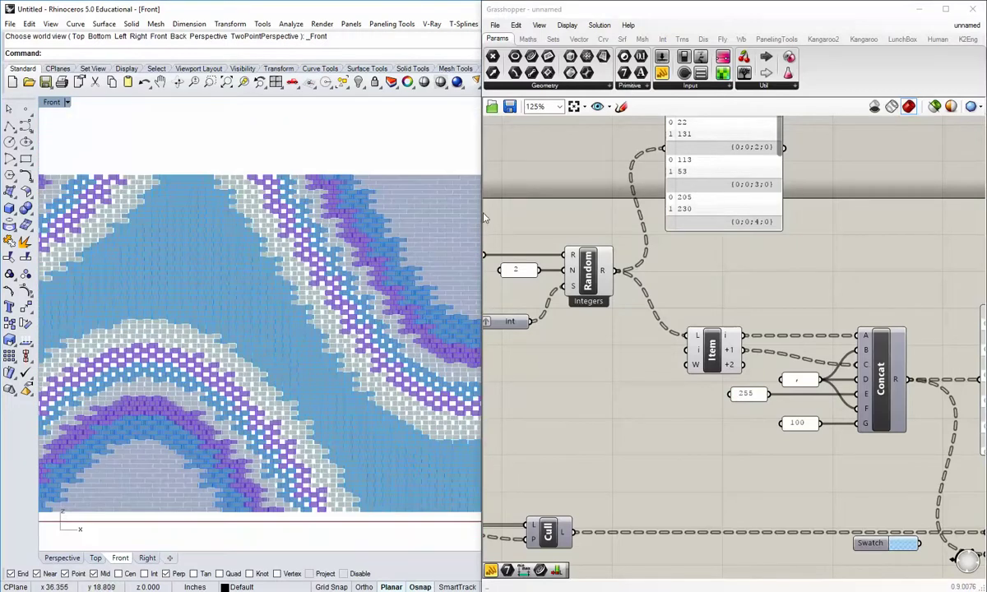
{"action": "right_click_drag", "start_coordinate": [544, 371], "coordinate": [648, 389]}
{"action": "scroll", "coordinate": [646, 371], "scroll_direction": "up", "scroll_amount": 1}
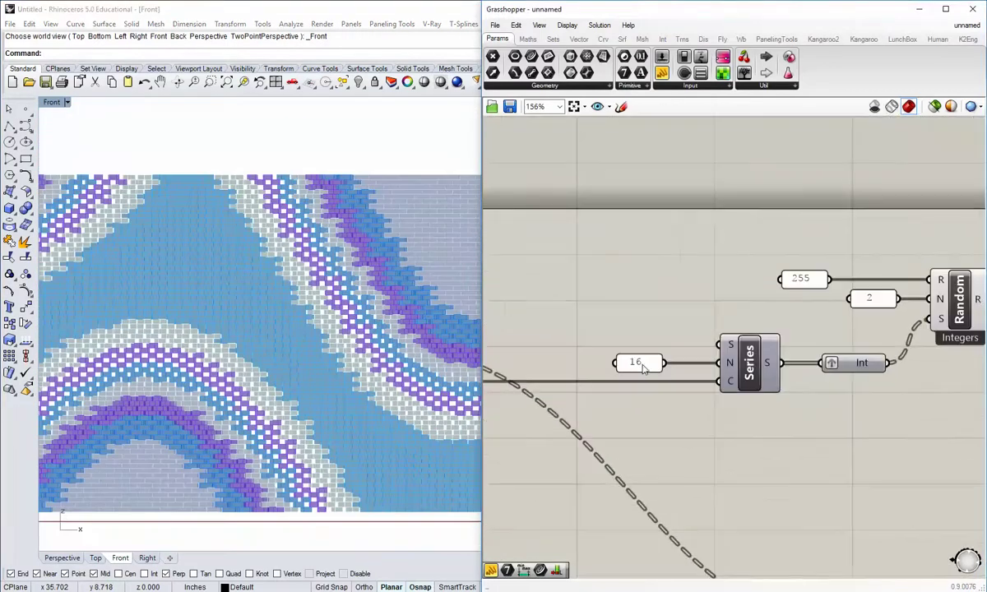
{"action": "right_click_drag", "start_coordinate": [368, 325], "coordinate": [389, 311]}
- Narrow the Grasshopper window to reveal more of Rhino's Front view and spin the wall with Turntable at speed 16
{"action": "left_click_drag", "start_coordinate": [483, 278], "coordinate": [540, 300]}
{"action": "right_click_drag", "start_coordinate": [314, 280], "coordinate": [318, 287]}
{"action": "scroll", "coordinate": [329, 333], "scroll_direction": "down", "scroll_amount": 6}
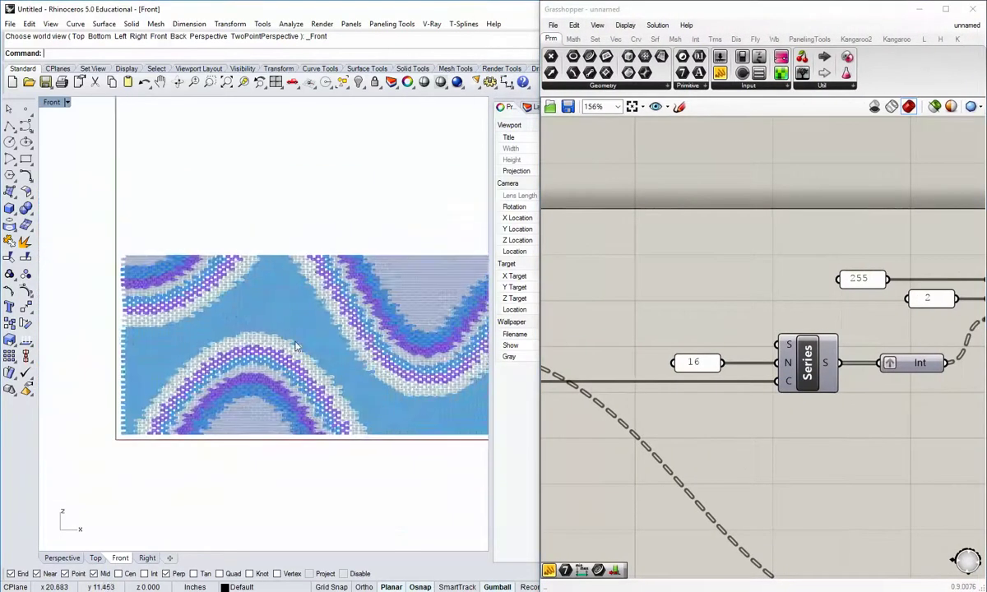
{"action": "scroll", "coordinate": [321, 345], "scroll_direction": "up", "scroll_amount": 2}
{"action": "right_click_drag", "start_coordinate": [329, 344], "coordinate": [305, 345]}
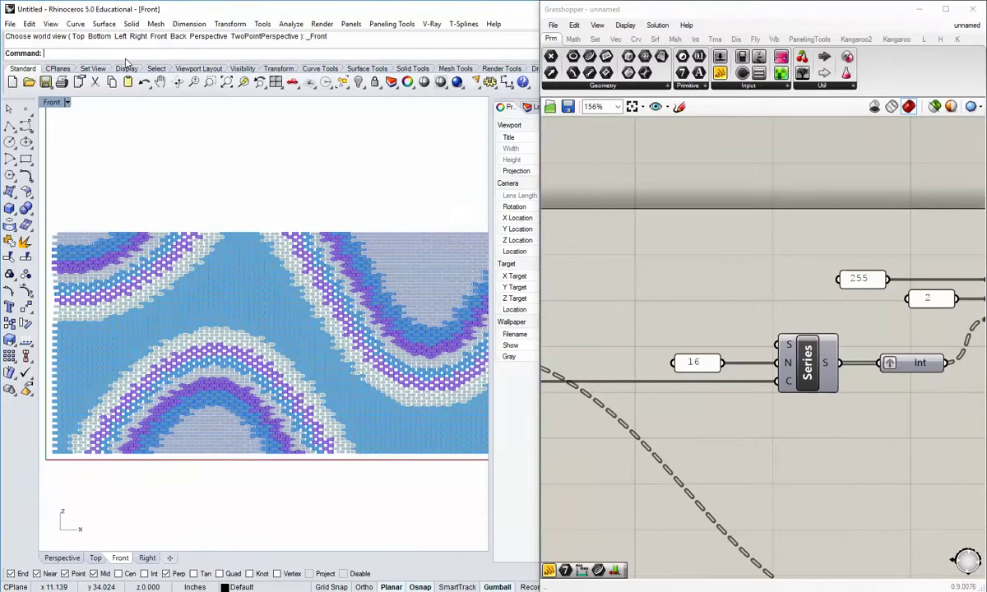
{"action": "key", "text": "Return"}
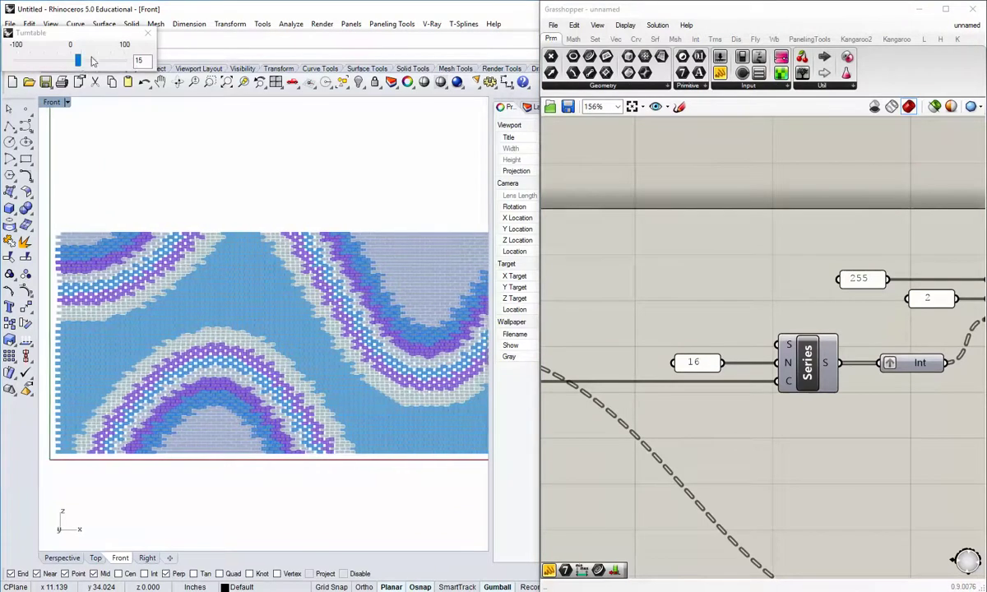
{"action": "left_click_drag", "start_coordinate": [82, 68], "coordinate": [79, 67]}
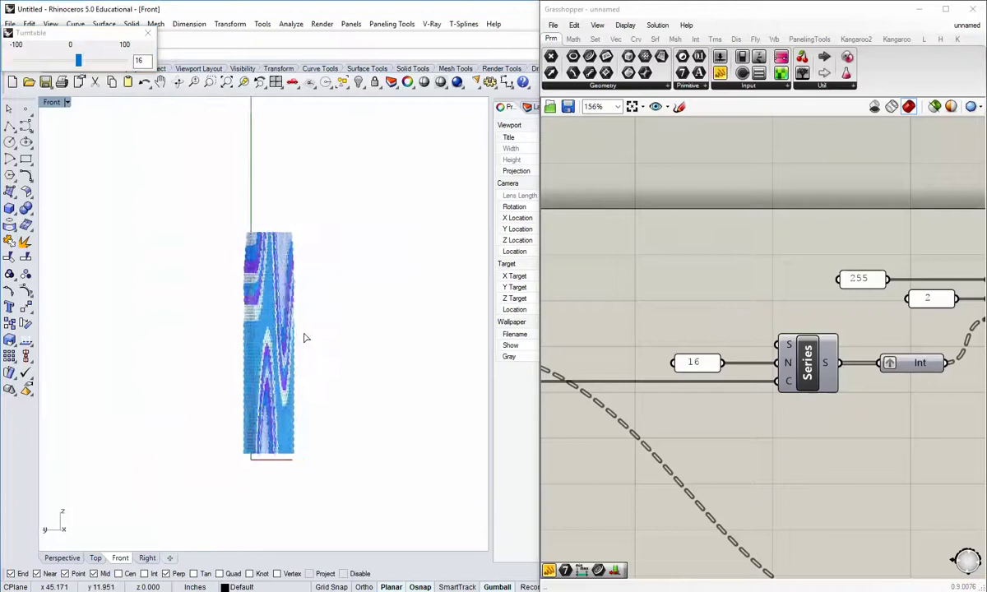